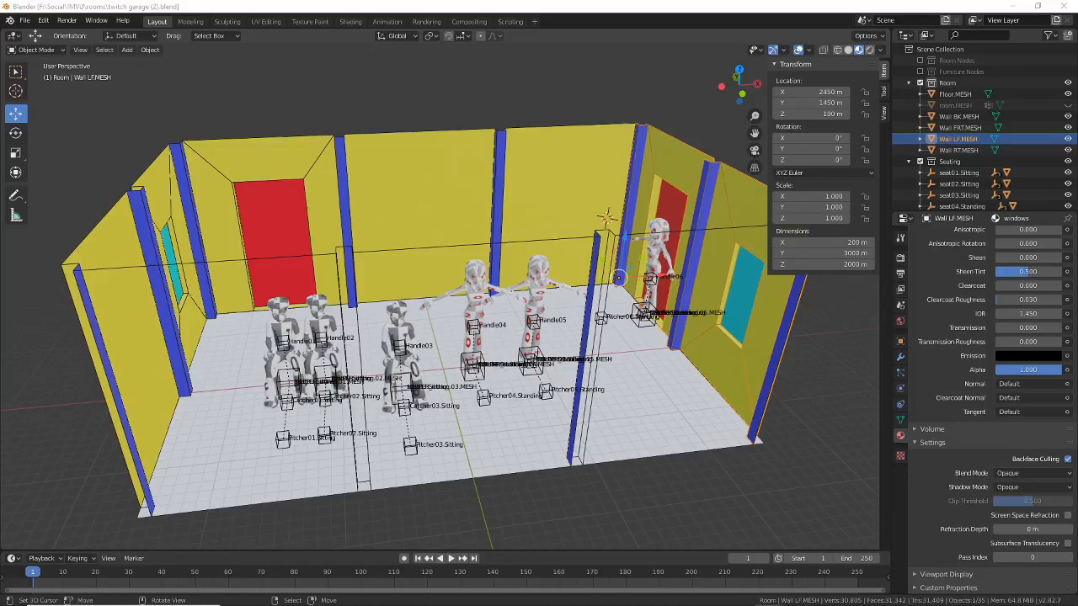
Step: Examine the long doorless wall from inside the room, focusing on the span between its pillars
click(282, 10)
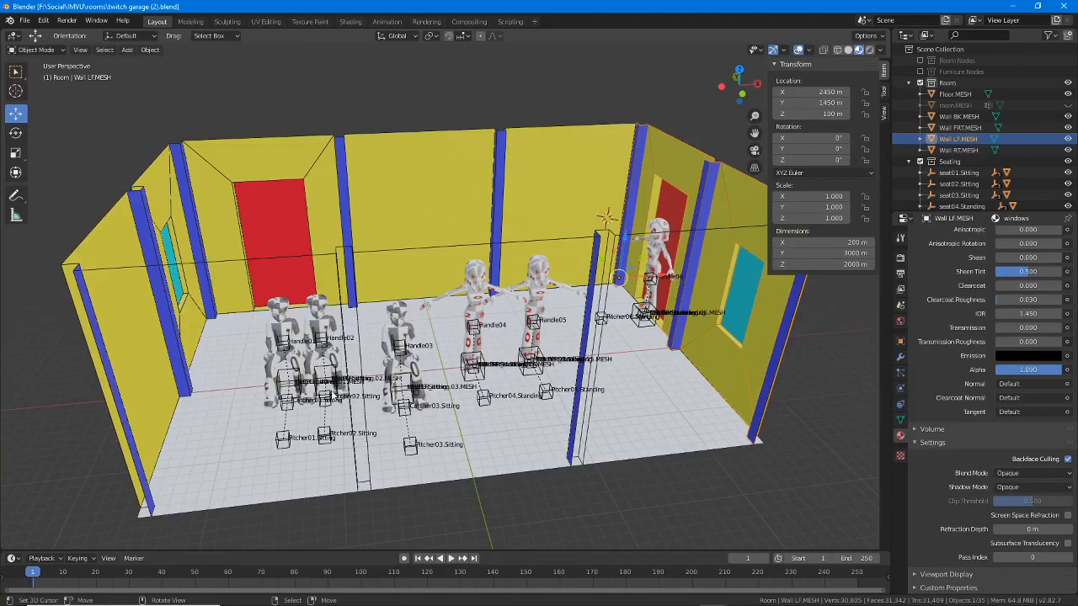
middle_drag(333, 396, 418, 326)
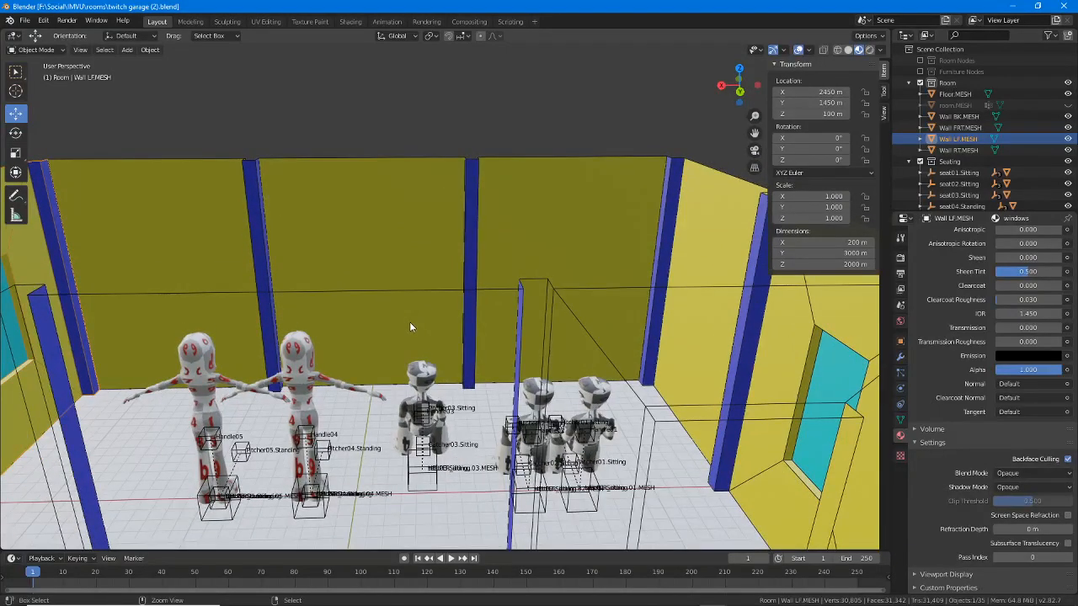
mouse_move(290, 205)
mouse_down()
mouse_move(259, 208)
mouse_move(654, 199)
mouse_move(644, 364)
mouse_up()
drag(257, 201, 271, 389)
mouse_move(257, 150)
mouse_down()
mouse_move(252, 226)
mouse_move(276, 379)
mouse_up()
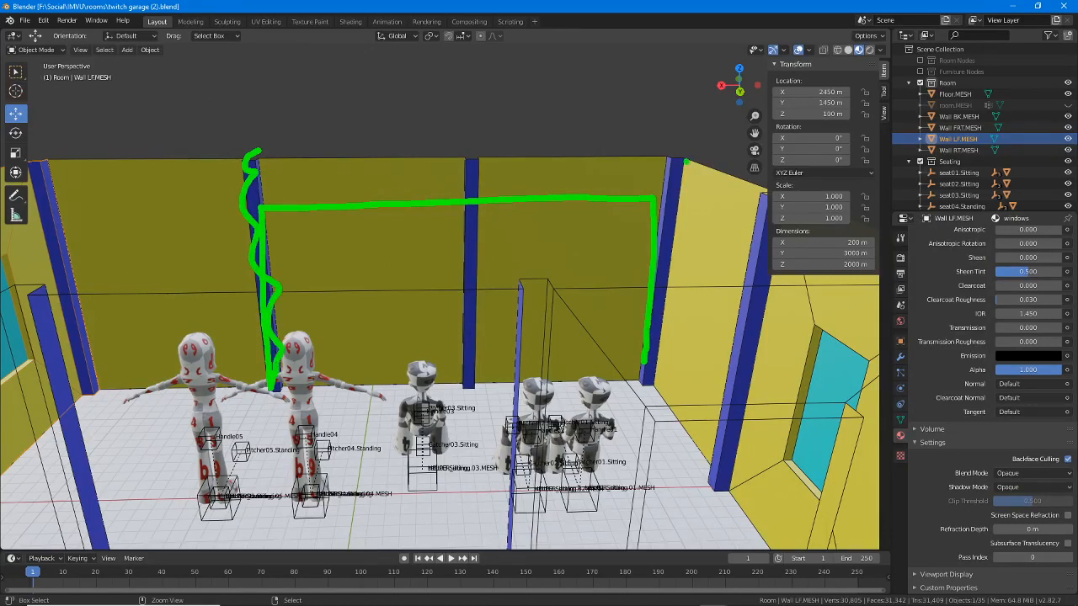
mouse_move(666, 151)
mouse_down()
mouse_move(648, 244)
mouse_move(657, 384)
mouse_up()
mouse_move(254, 204)
mouse_down()
mouse_move(662, 192)
mouse_move(261, 199)
mouse_up()
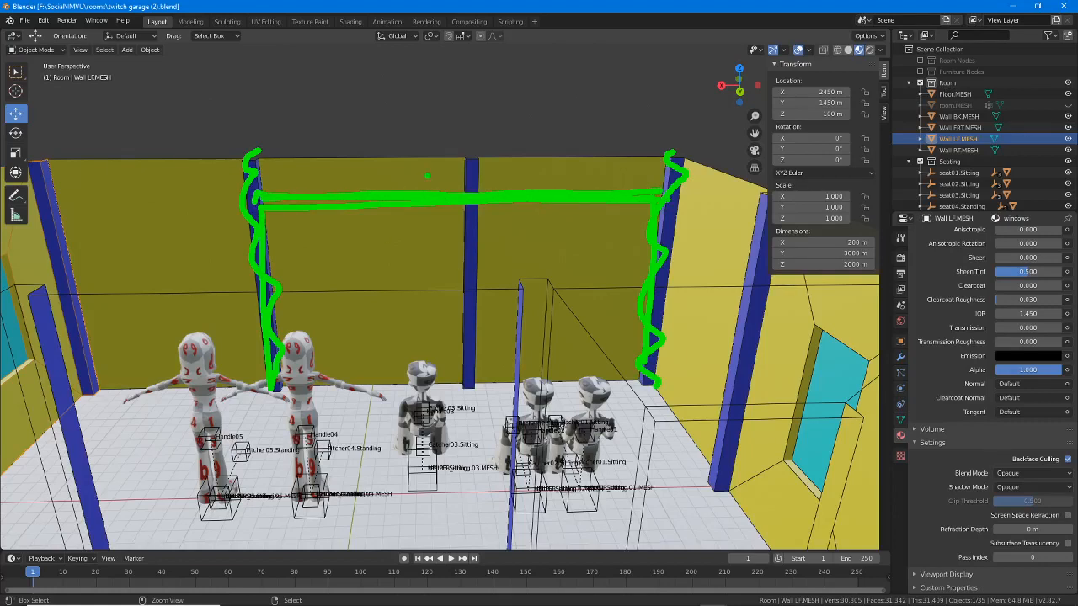
mouse_move(337, 263)
mouse_down()
mouse_move(326, 315)
mouse_move(465, 249)
mouse_move(623, 270)
mouse_up()
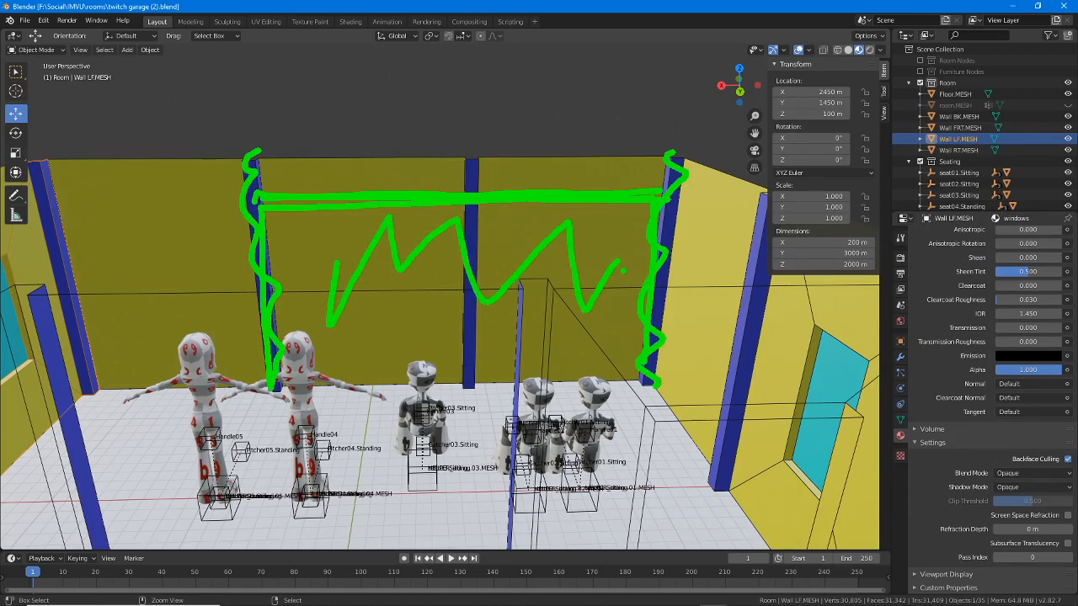
key(Escape)
Step: Examine the pillar tops and the upper perimeter of the walls where beams could span the room
mouse_move(496, 334)
middle_down()
mouse_move(563, 342)
mouse_move(425, 319)
mouse_move(382, 345)
middle_up()
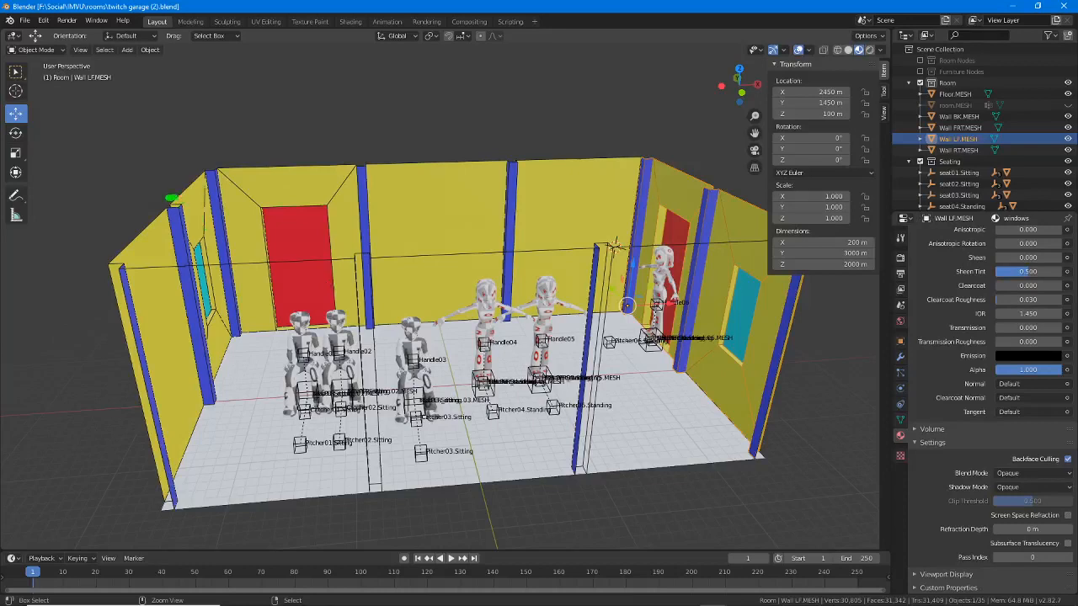
mouse_move(170, 199)
mouse_down()
mouse_move(437, 177)
mouse_move(709, 178)
mouse_move(719, 167)
mouse_move(180, 187)
mouse_move(171, 198)
mouse_up()
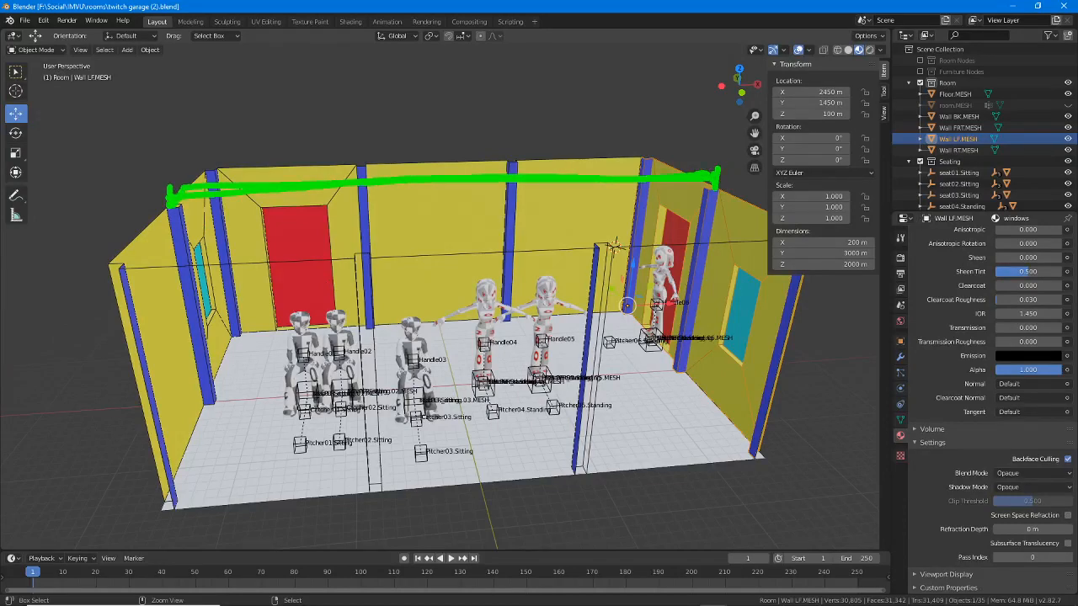
drag(356, 151, 368, 277)
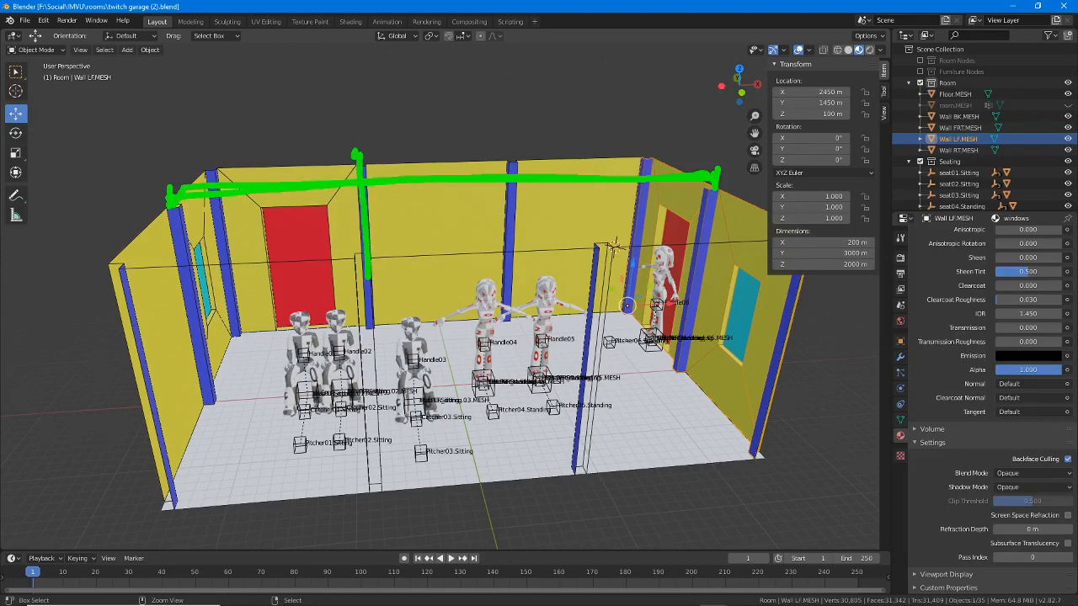
mouse_move(520, 154)
mouse_down()
mouse_move(511, 148)
mouse_move(598, 250)
mouse_up()
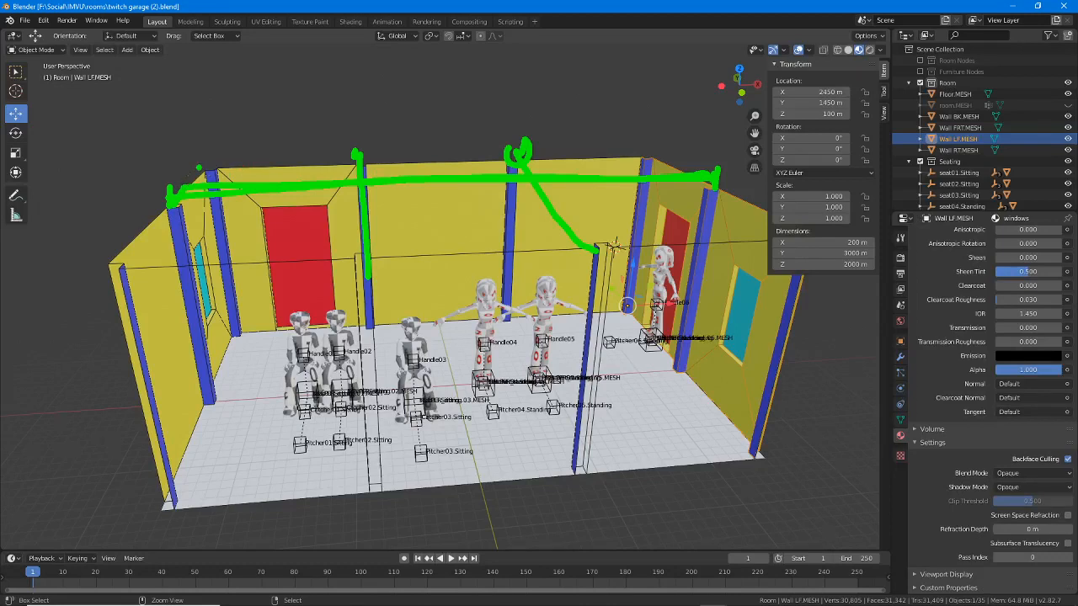
drag(209, 162, 657, 148)
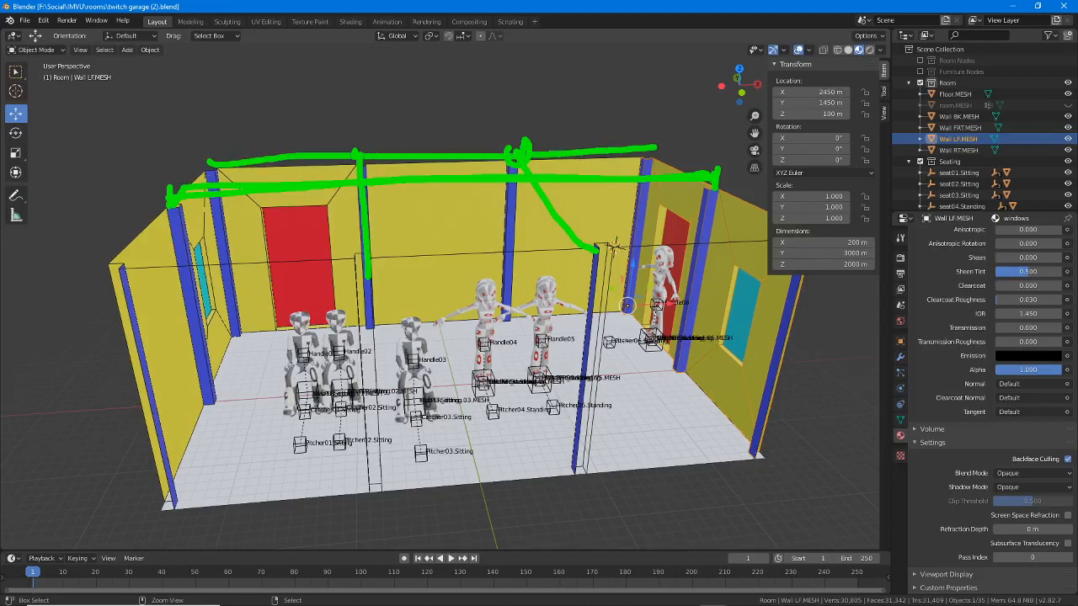
mouse_move(209, 160)
mouse_down()
mouse_move(103, 256)
mouse_move(768, 231)
mouse_up()
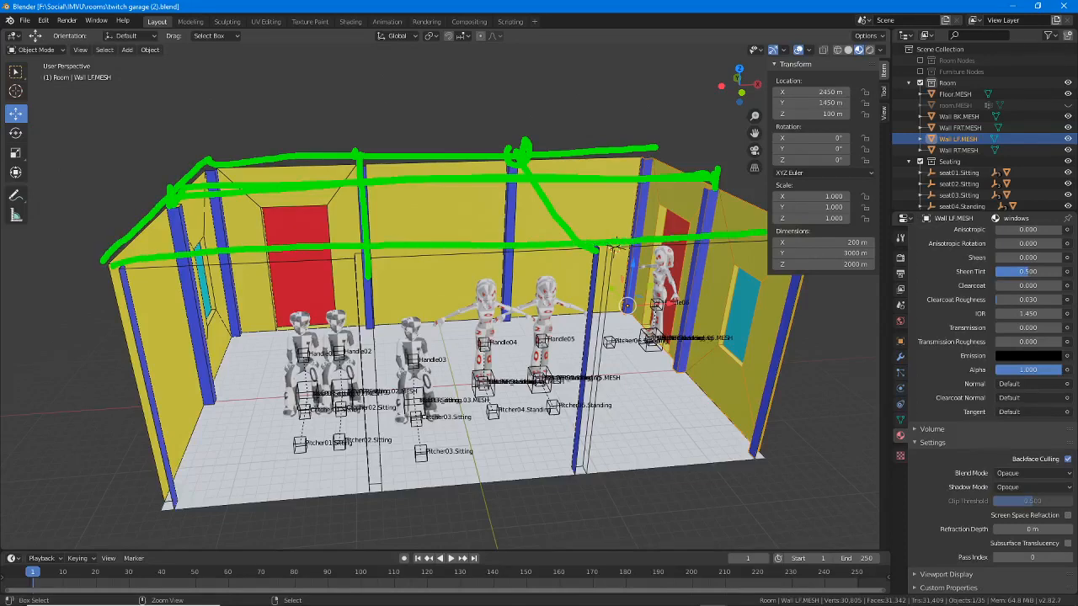
mouse_move(657, 149)
mouse_down()
mouse_move(821, 224)
mouse_move(766, 232)
mouse_up()
click(544, 143)
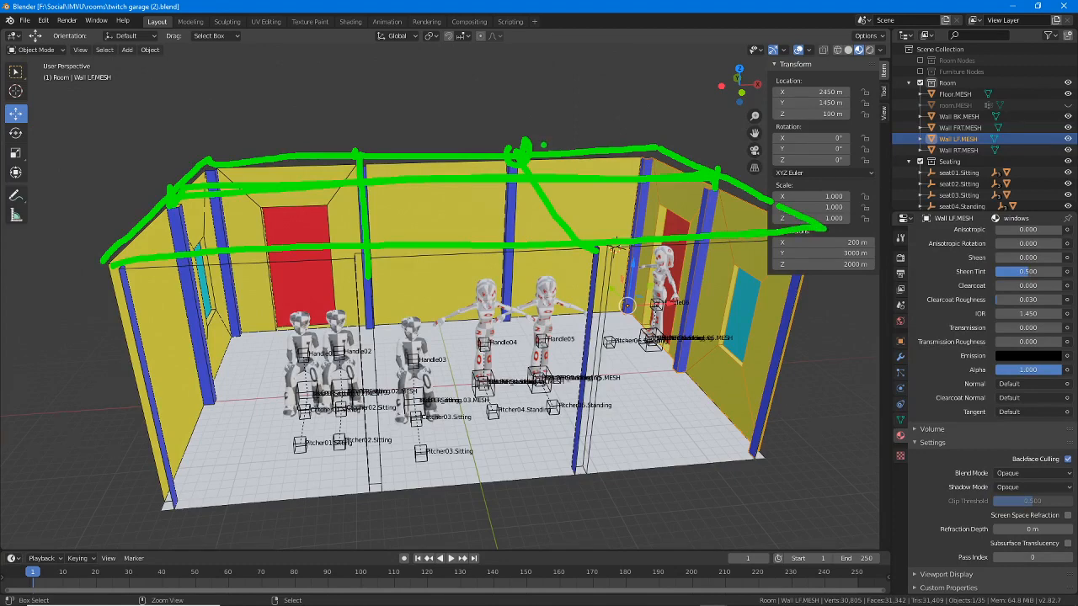
mouse_move(216, 174)
mouse_down()
mouse_move(202, 168)
mouse_move(350, 165)
mouse_move(414, 144)
mouse_move(478, 145)
mouse_up()
drag(534, 156, 662, 154)
click(556, 201)
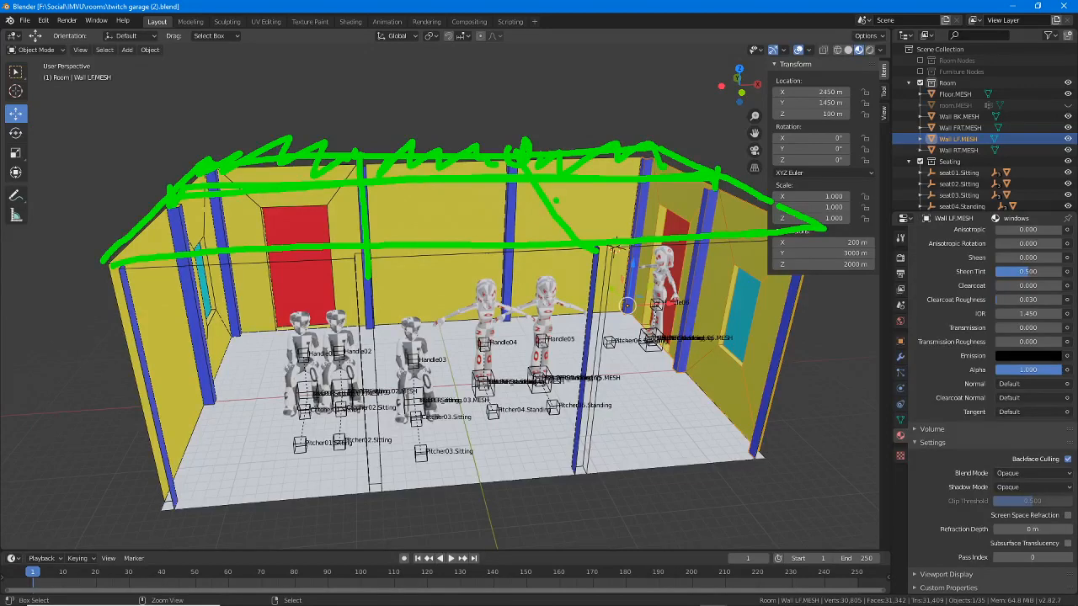
key(Escape)
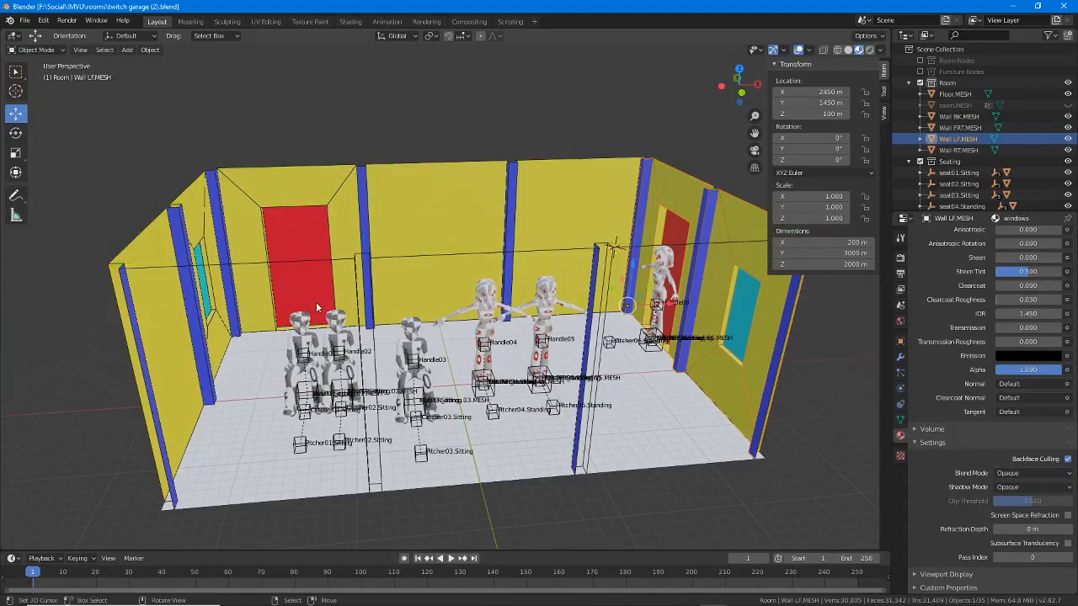
Step: Examine the window opening in Wall LF.MESH and the 3D cursor's position relative to it
mouse_move(386, 336)
middle_down()
mouse_move(382, 308)
mouse_move(369, 320)
mouse_move(318, 322)
mouse_move(514, 309)
mouse_move(445, 252)
mouse_move(402, 255)
mouse_move(348, 289)
mouse_move(380, 278)
mouse_move(367, 280)
mouse_move(385, 291)
mouse_move(381, 248)
middle_up()
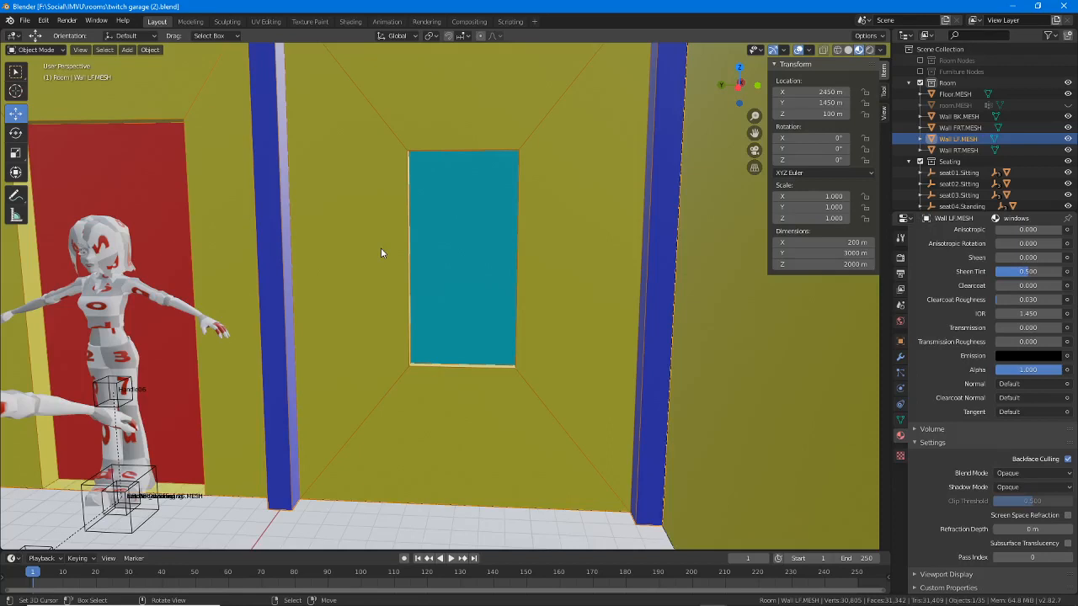
middle_drag(458, 232, 453, 230)
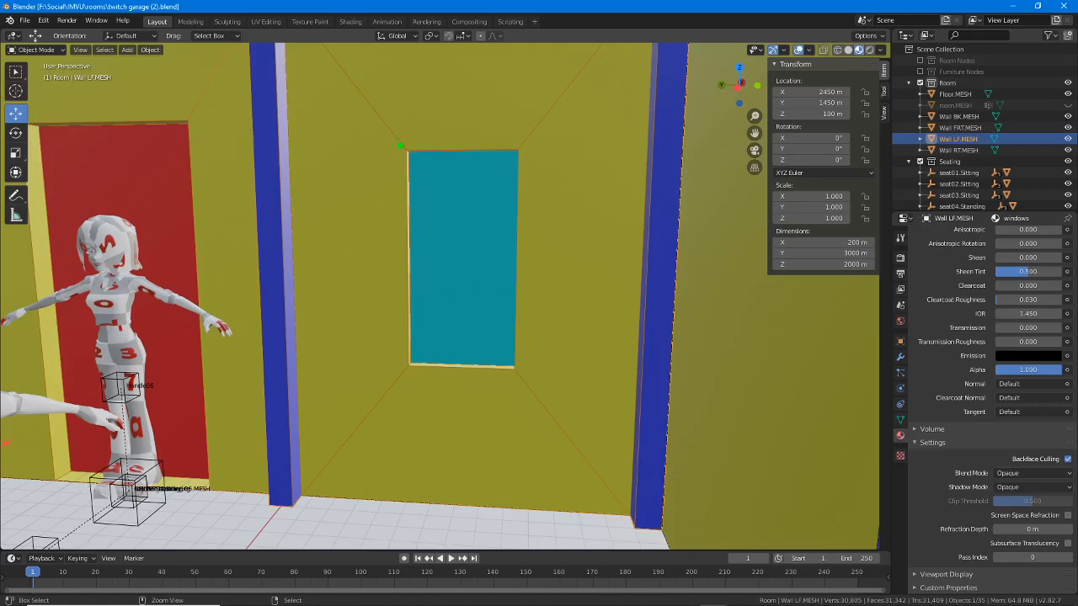
mouse_move(404, 146)
mouse_down()
mouse_move(401, 370)
mouse_move(491, 368)
mouse_move(519, 352)
mouse_move(518, 186)
mouse_move(456, 143)
mouse_move(404, 146)
mouse_up()
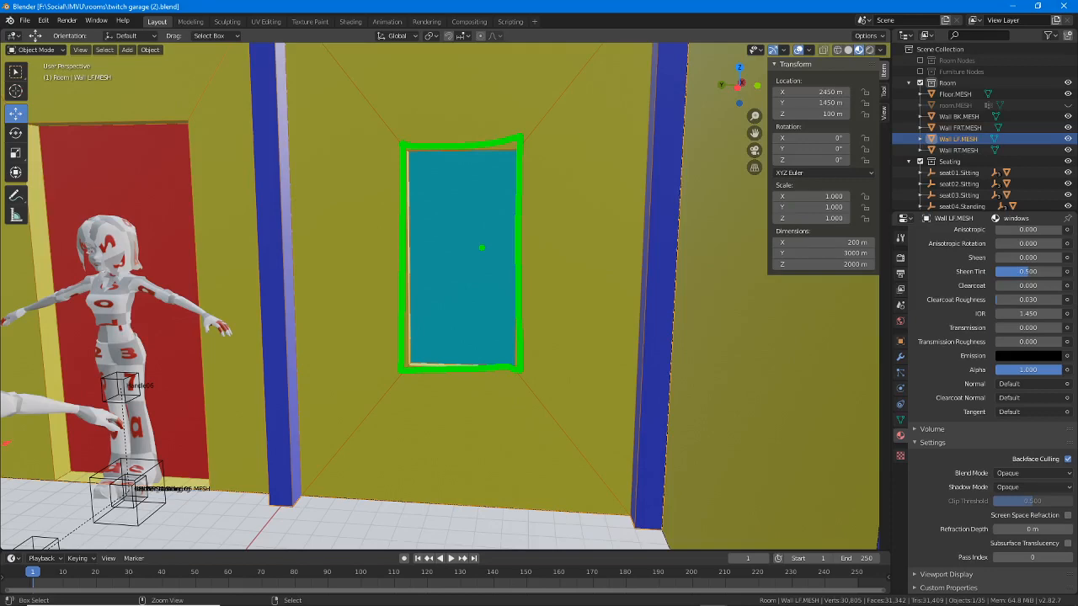
mouse_move(482, 248)
middle_down()
mouse_move(513, 272)
mouse_move(425, 296)
mouse_move(500, 272)
middle_up()
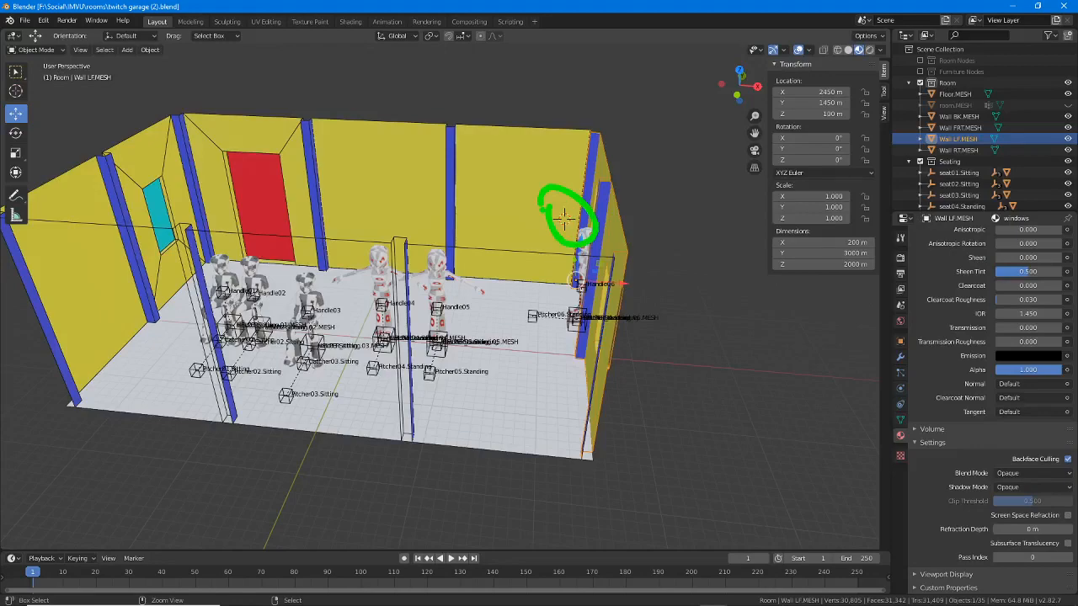
middle_drag(570, 228, 409, 264)
scroll(416, 267, up, 2)
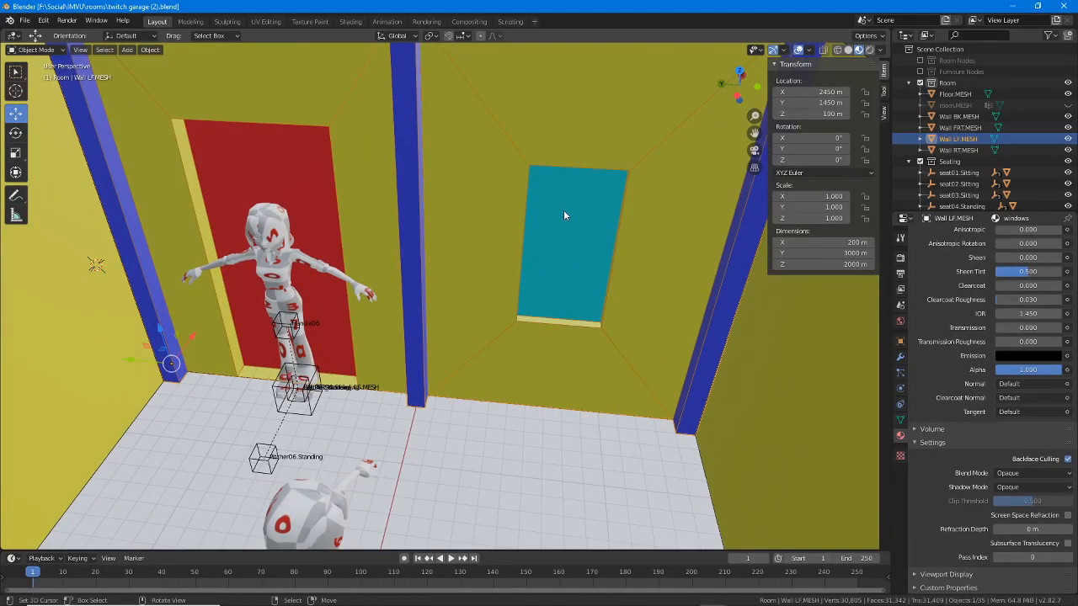
mouse_move(533, 176)
mouse_down()
mouse_move(595, 236)
mouse_move(535, 177)
mouse_up()
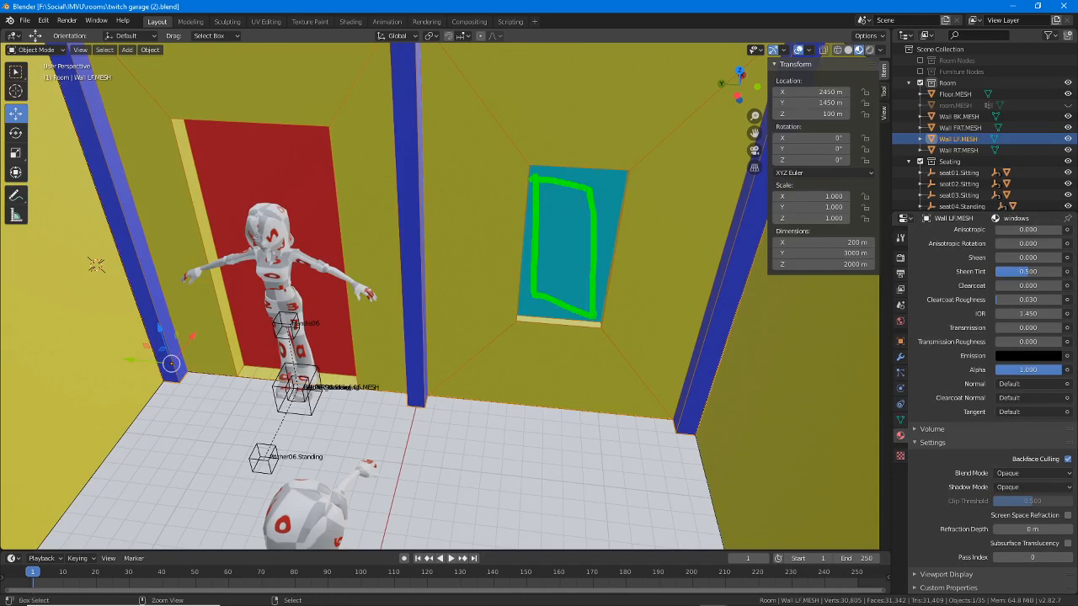
mouse_move(82, 247)
mouse_down()
mouse_move(114, 271)
mouse_move(70, 244)
mouse_up()
drag(149, 262, 547, 238)
mouse_move(511, 227)
mouse_down()
mouse_move(549, 228)
mouse_move(548, 259)
mouse_up()
drag(525, 281, 526, 281)
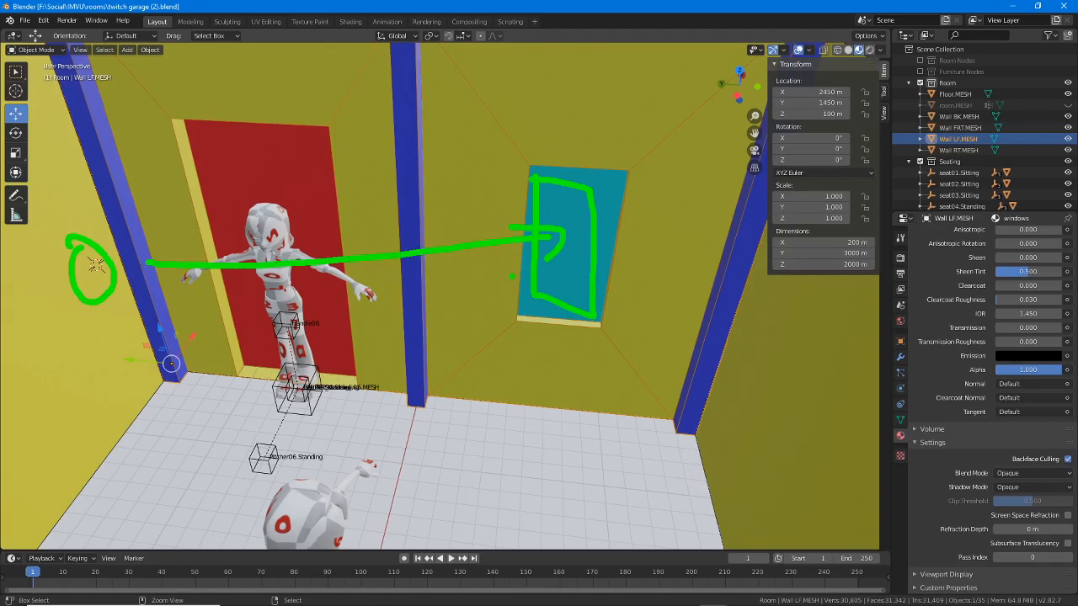
drag(546, 243, 573, 233)
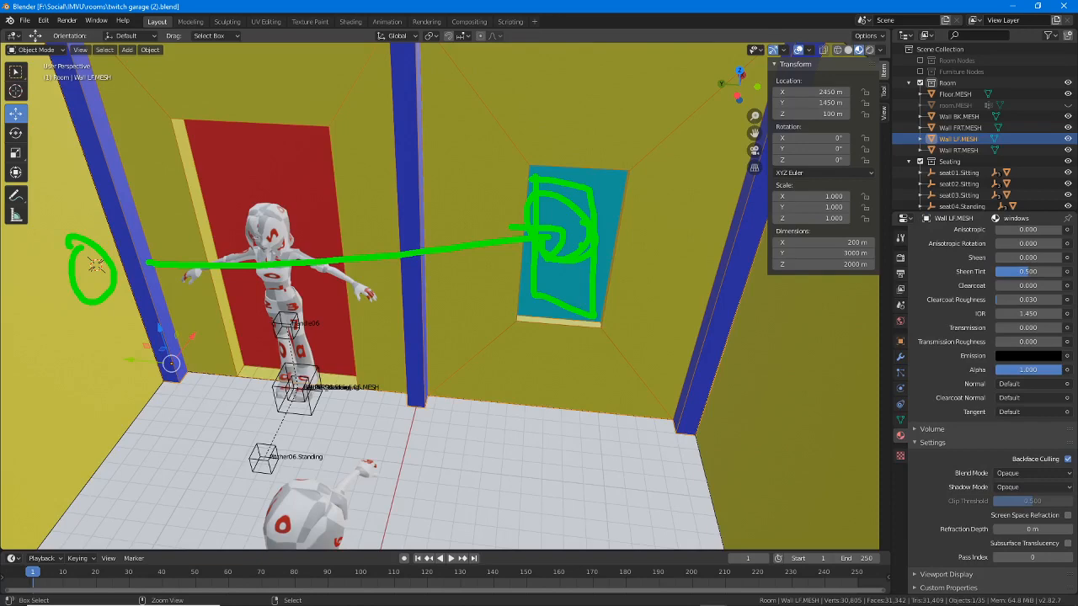
key(Escape)
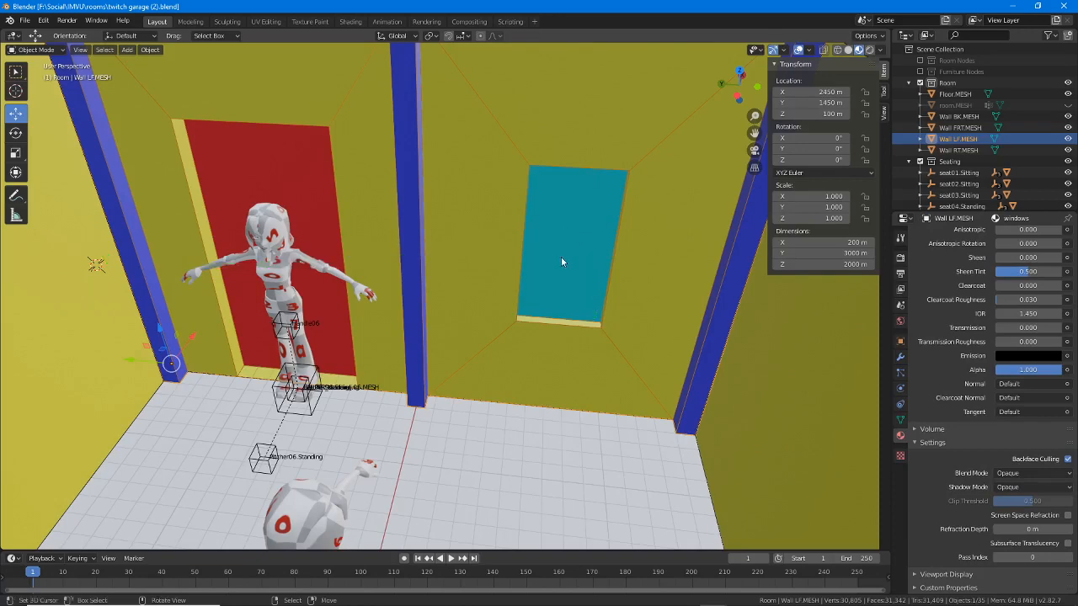
Step: Enter Edit Mode on Wall LF.MESH and select the window face
scroll(502, 186, down, 2)
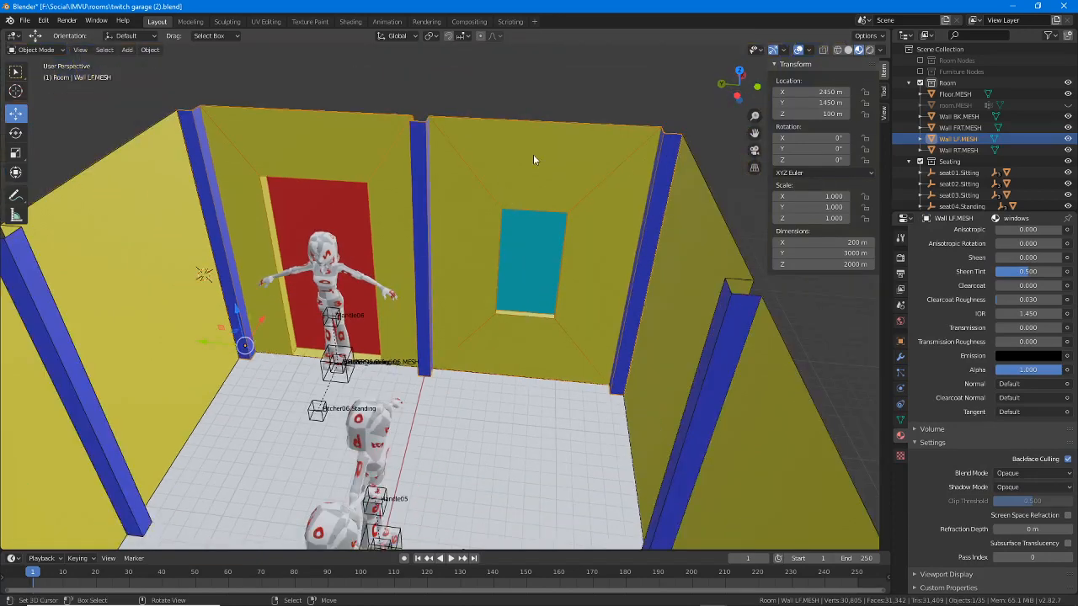
click(42, 50)
click(37, 76)
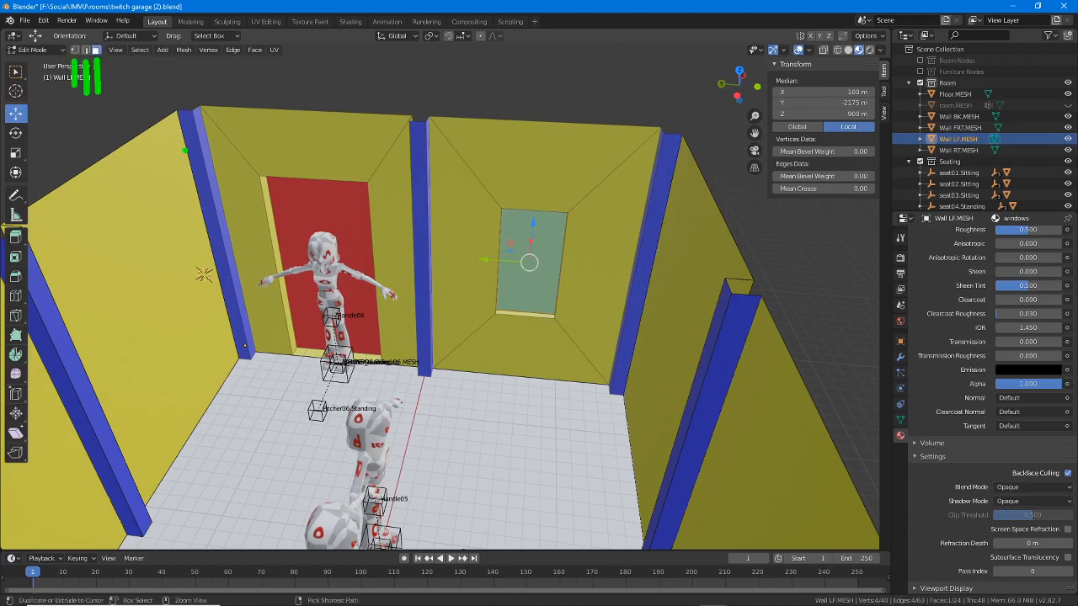
click(542, 233)
middle_drag(541, 232, 443, 254)
scroll(549, 223, up, 2)
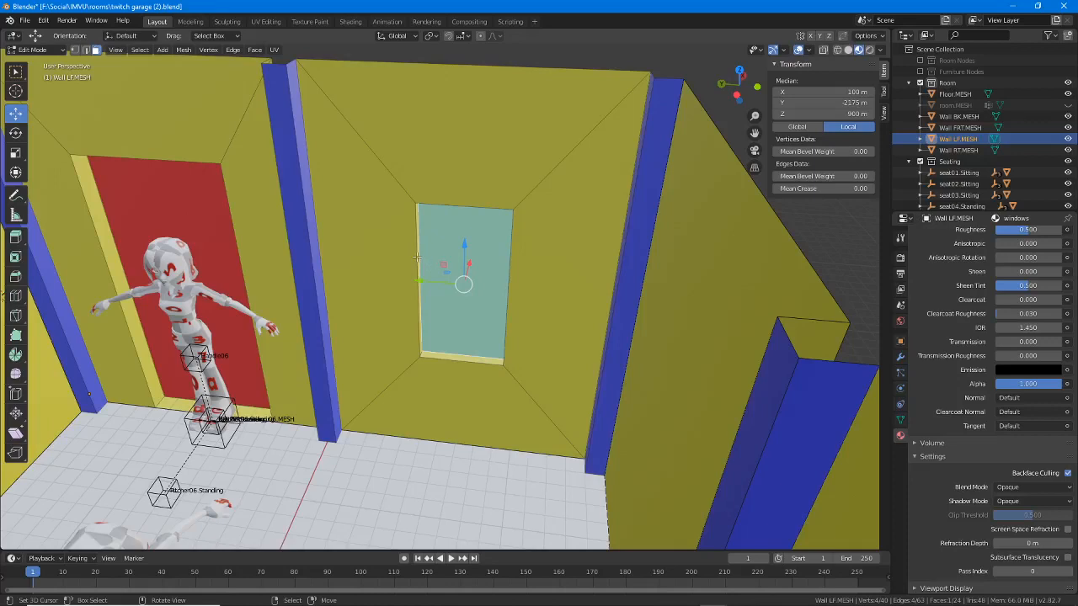
click(140, 50)
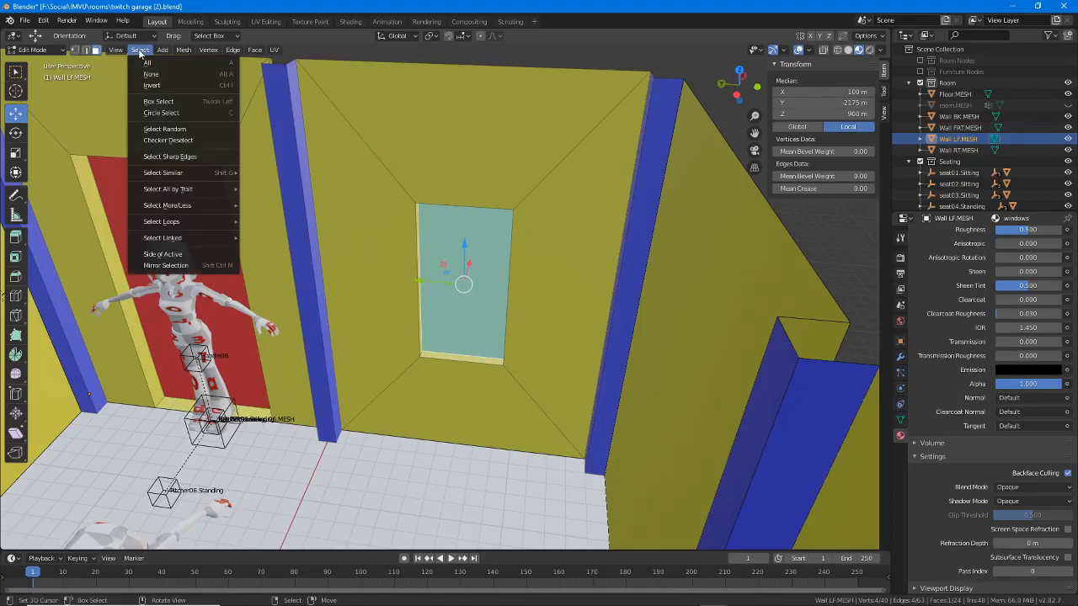
mouse_move(115, 52)
mouse_move(190, 53)
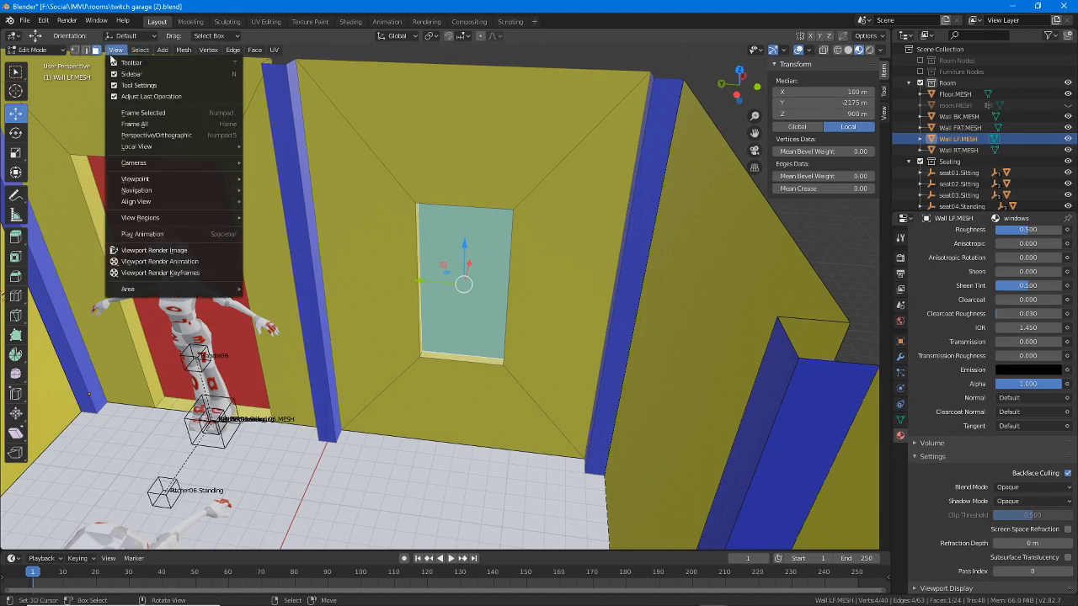
mouse_move(139, 150)
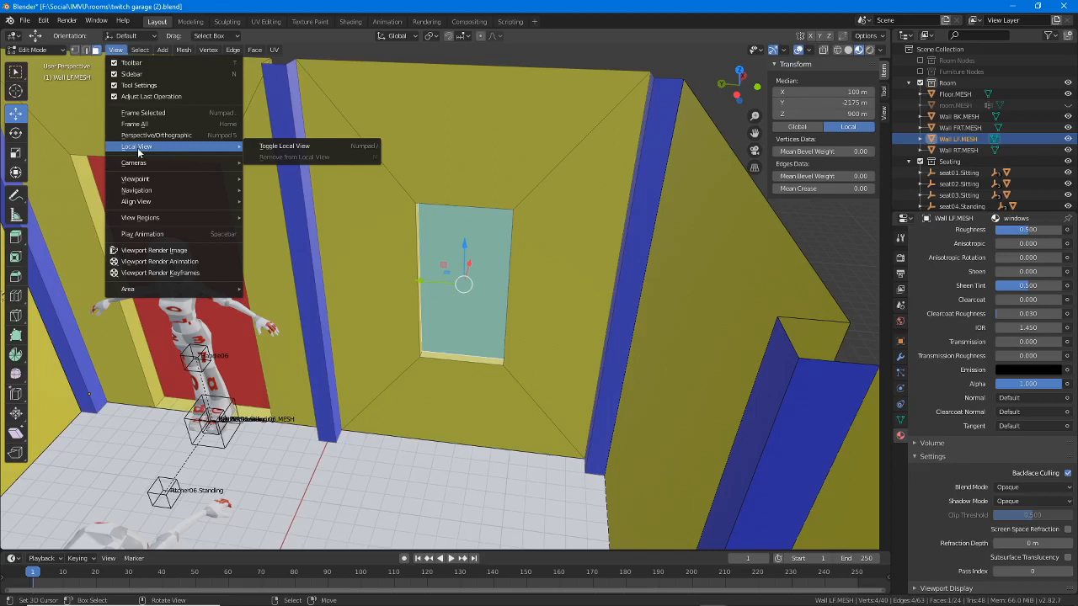
click(115, 50)
mouse_move(152, 181)
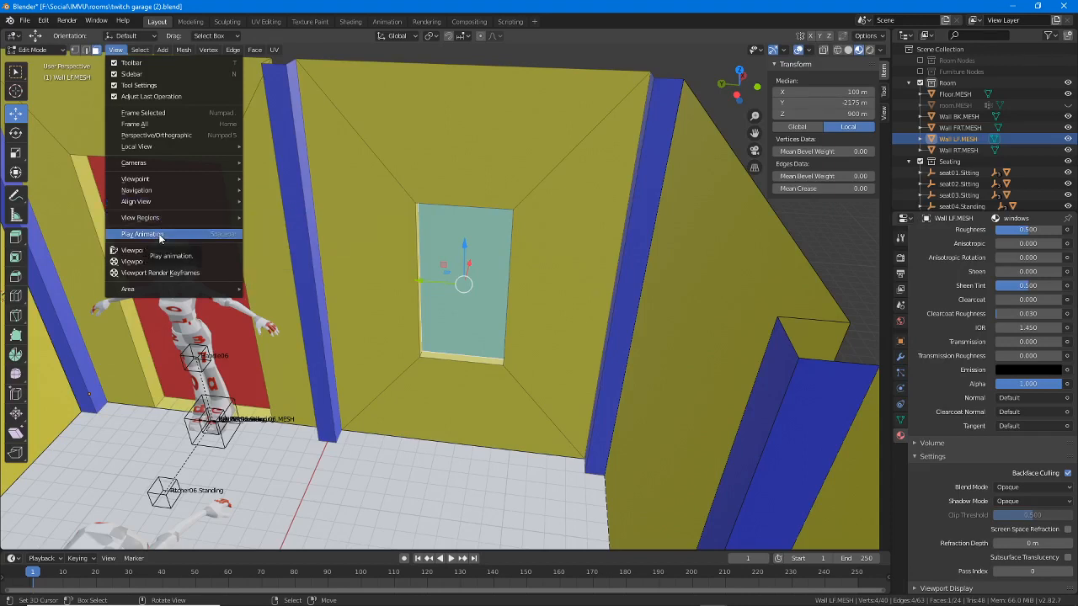
click(138, 52)
click(139, 51)
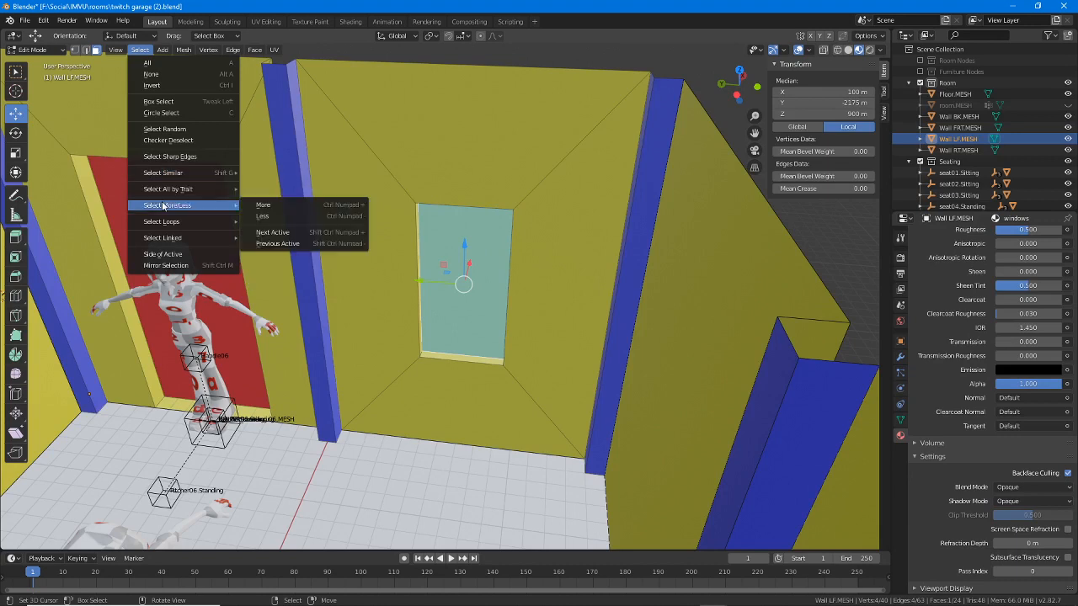
mouse_move(163, 224)
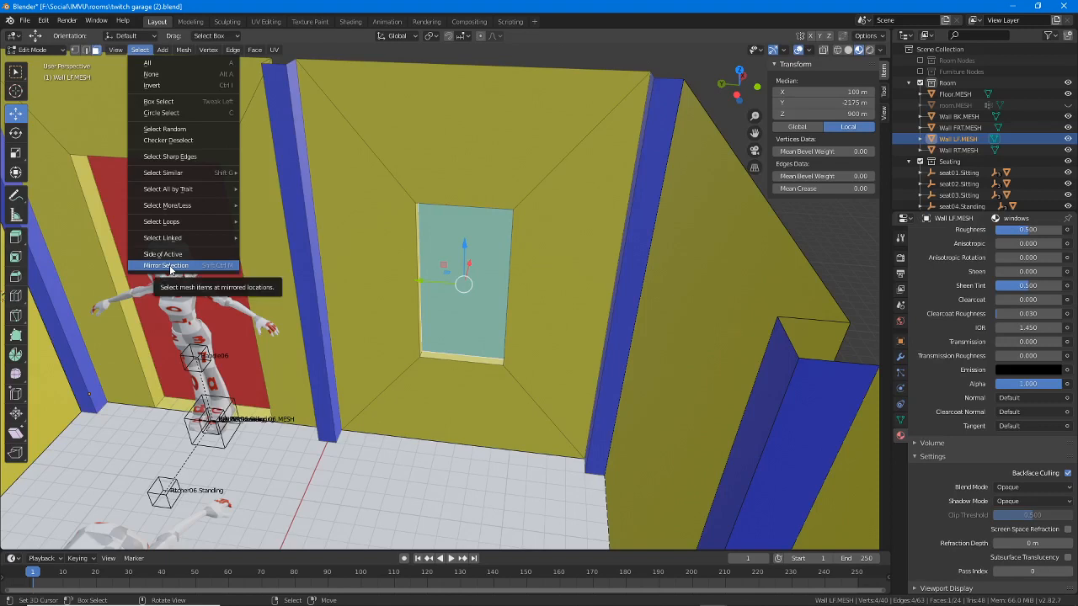
Step: Snap the 3D cursor to the selected window face of Wall LF.MESH
click(162, 50)
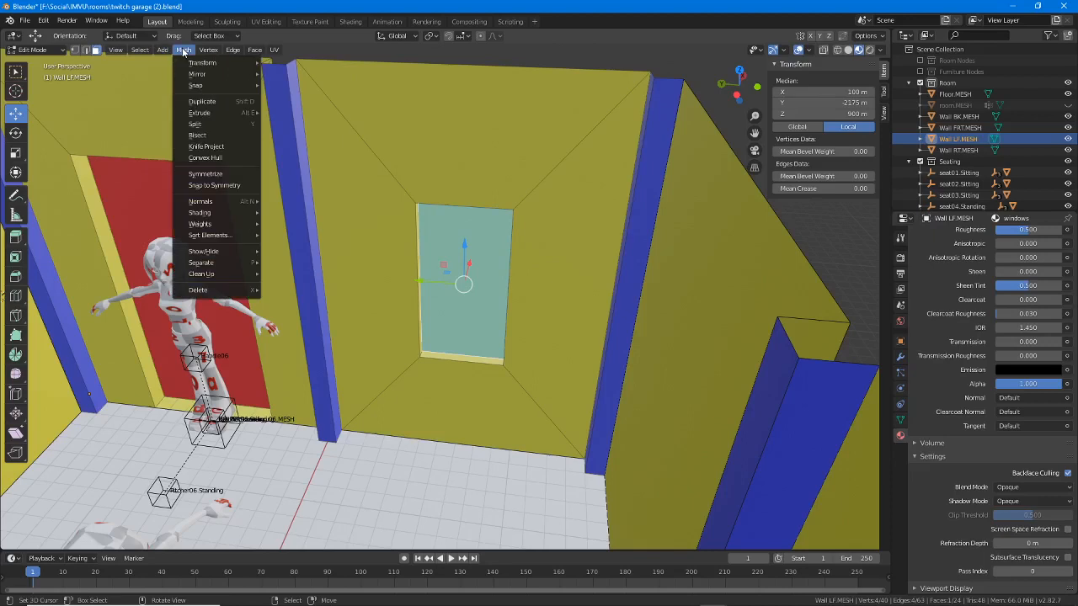
mouse_move(199, 87)
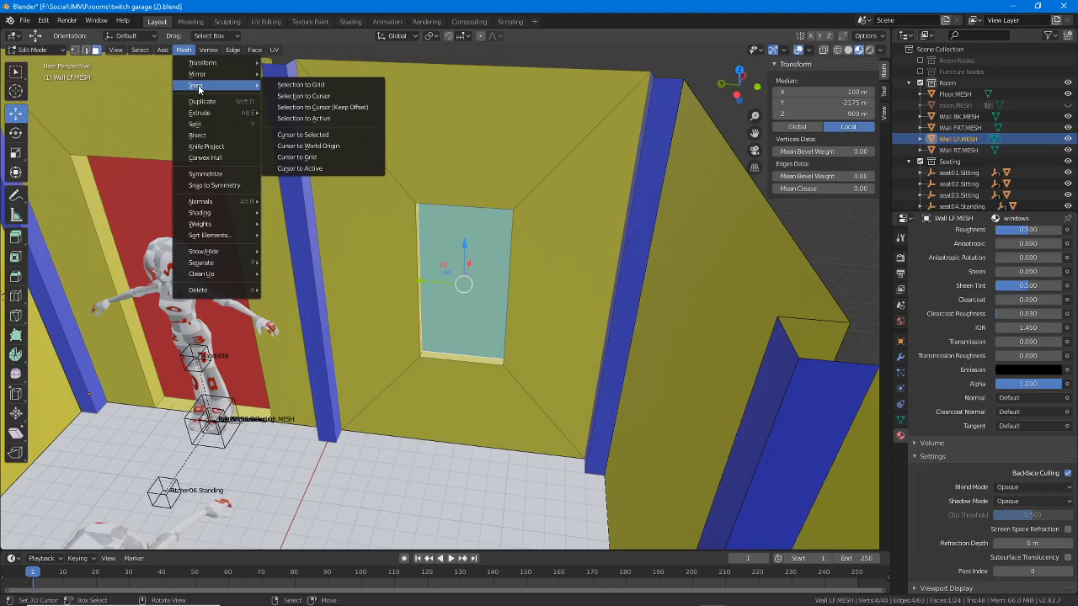
drag(185, 94, 206, 88)
drag(271, 141, 336, 141)
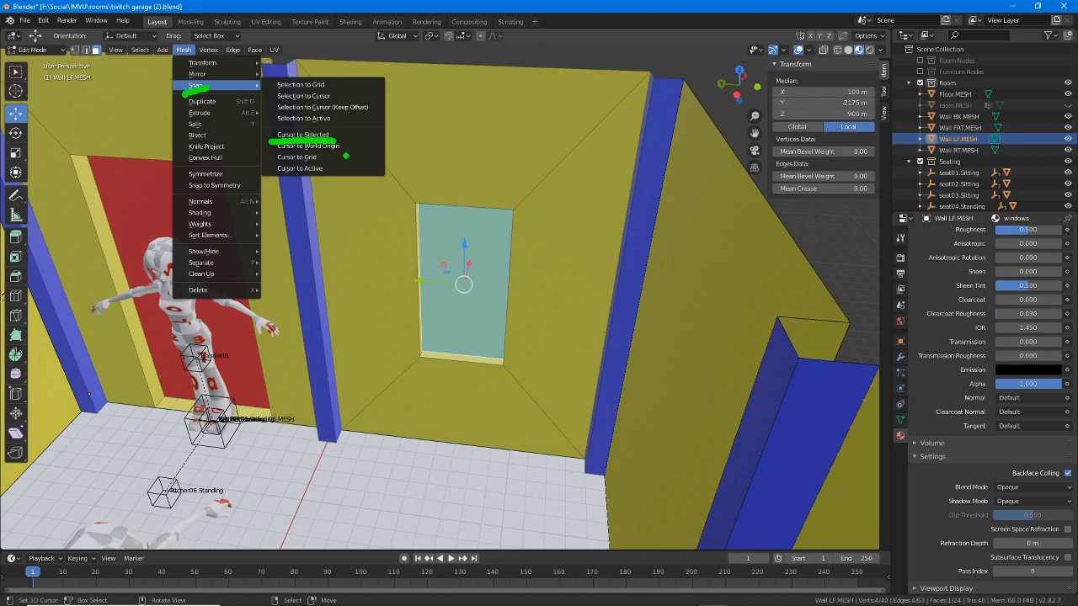
key(Escape)
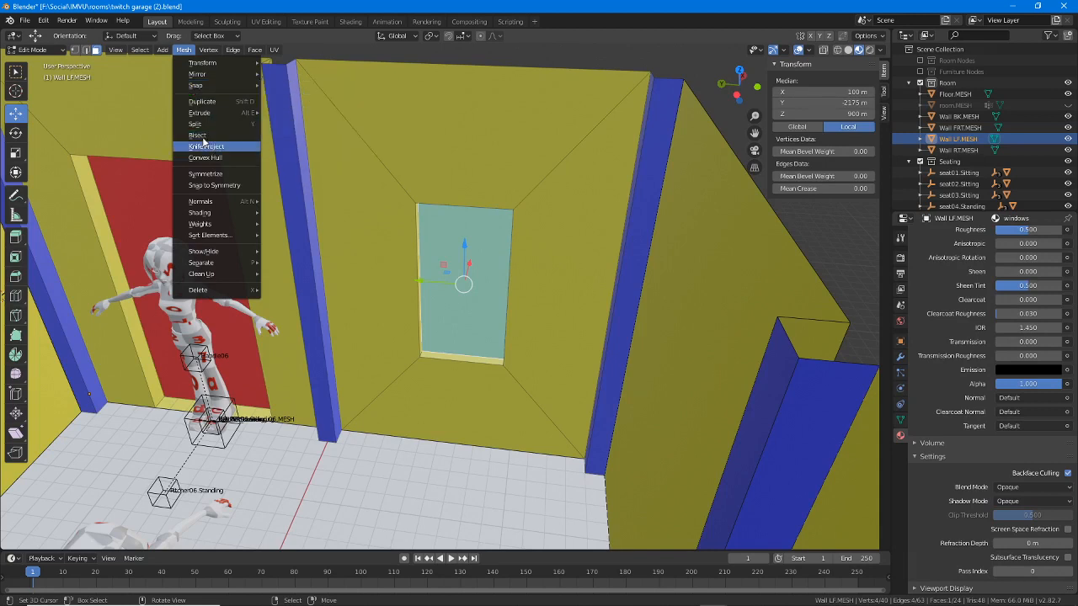
mouse_move(193, 86)
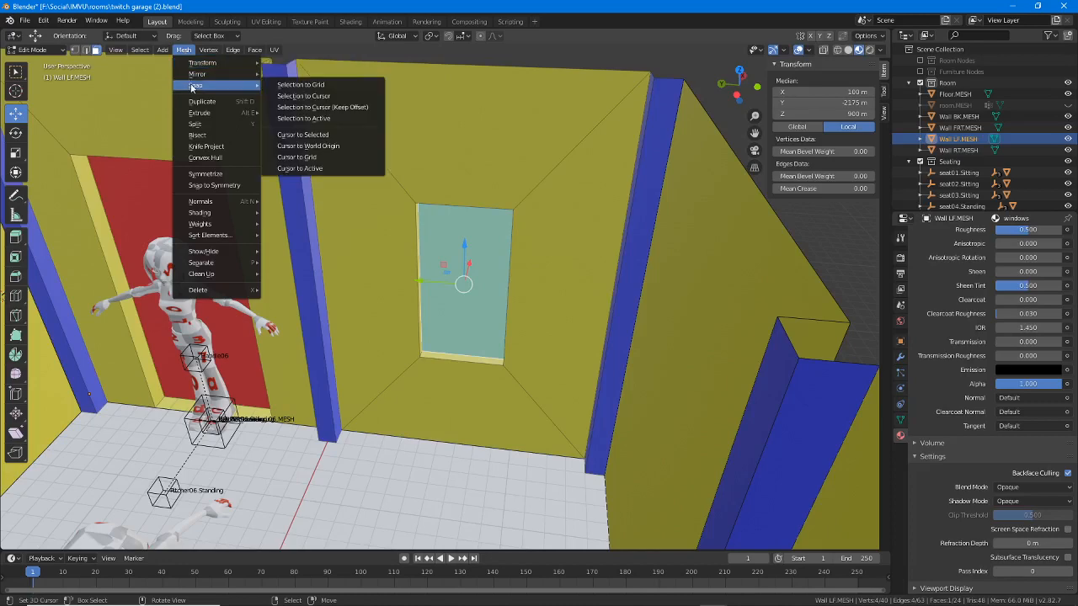
click(304, 137)
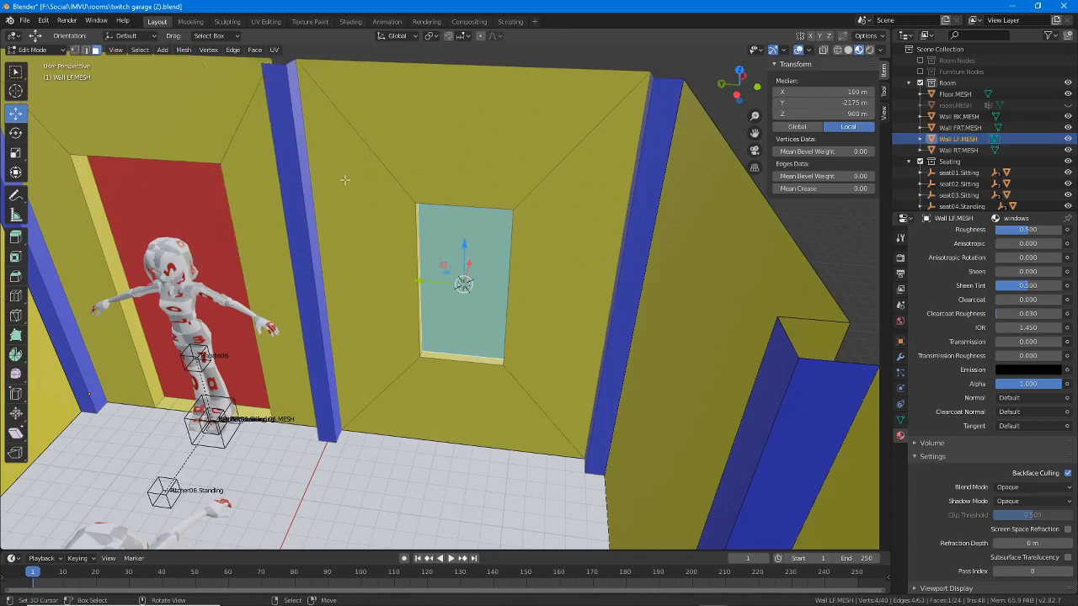
Step: Display the 3D cursor's location and rotation settings for the viewport
middle_drag(460, 278, 461, 285)
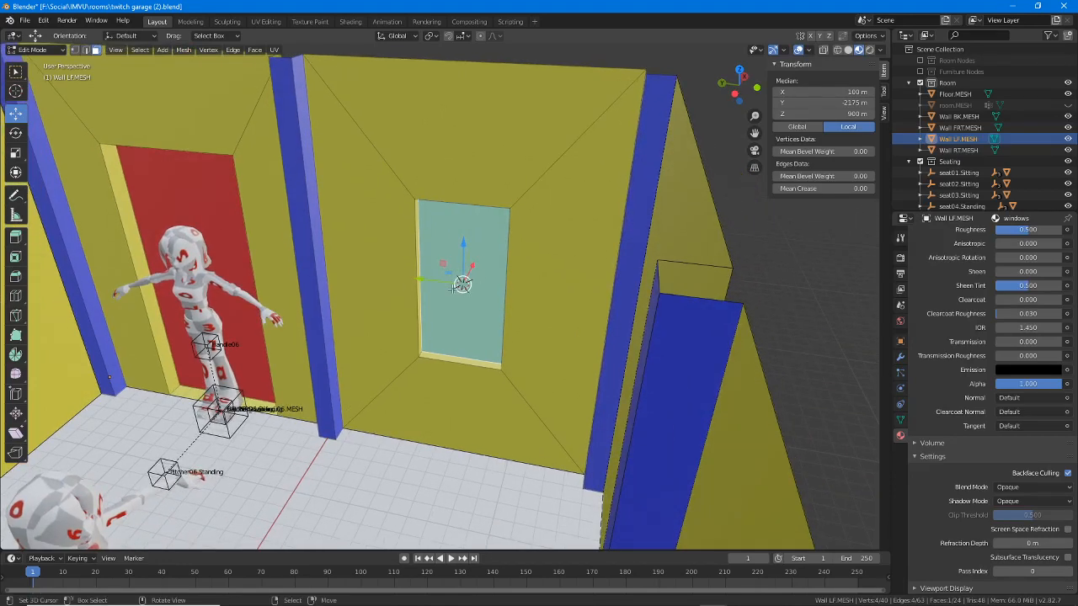
scroll(471, 286, up, 3)
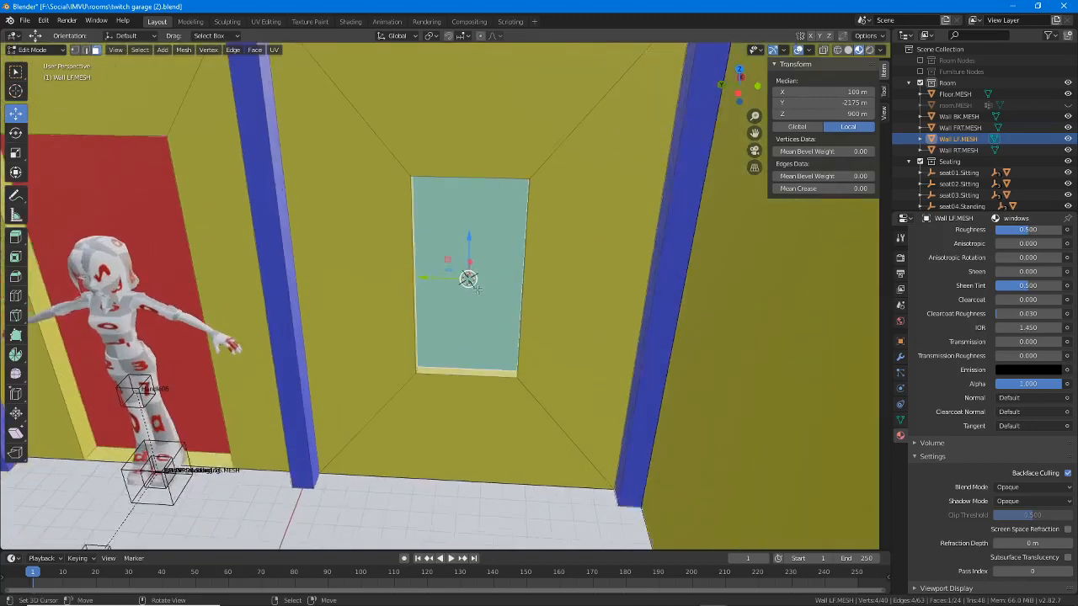
scroll(477, 289, up, 3)
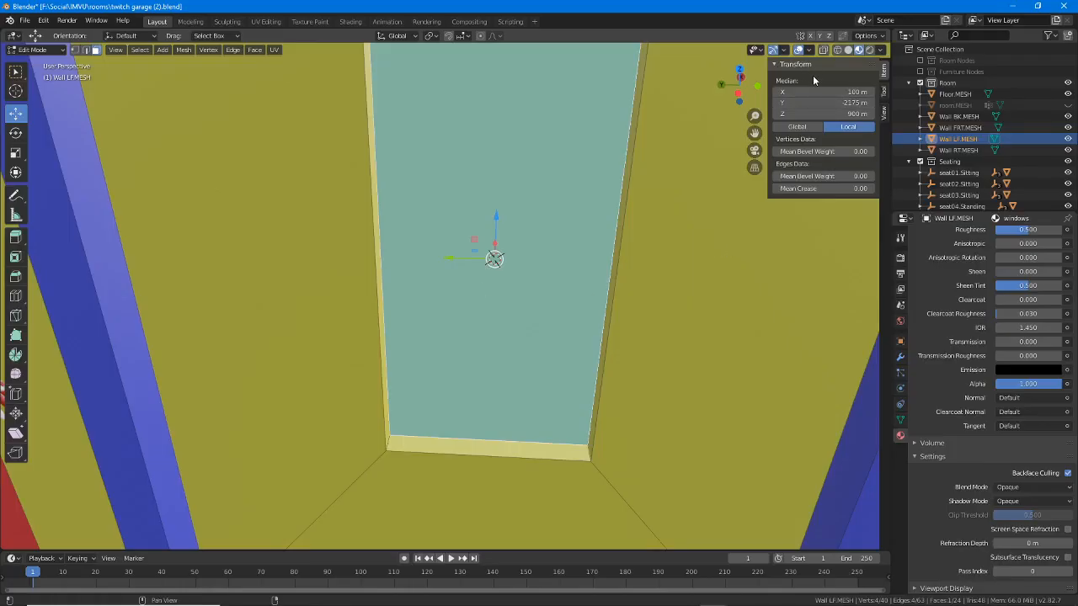
click(116, 52)
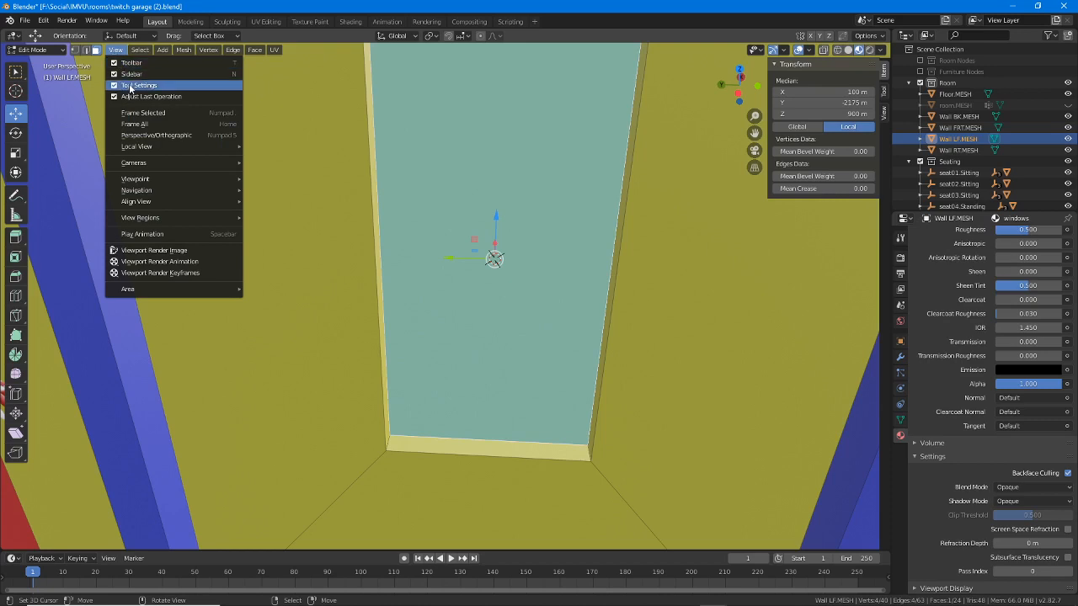
click(126, 74)
click(117, 50)
click(124, 73)
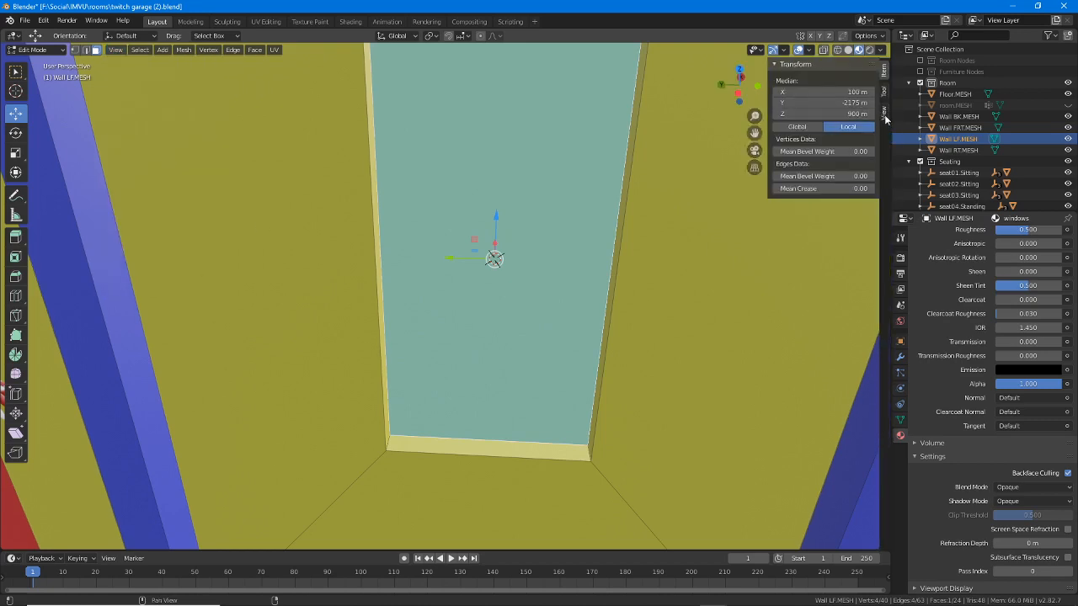
click(884, 112)
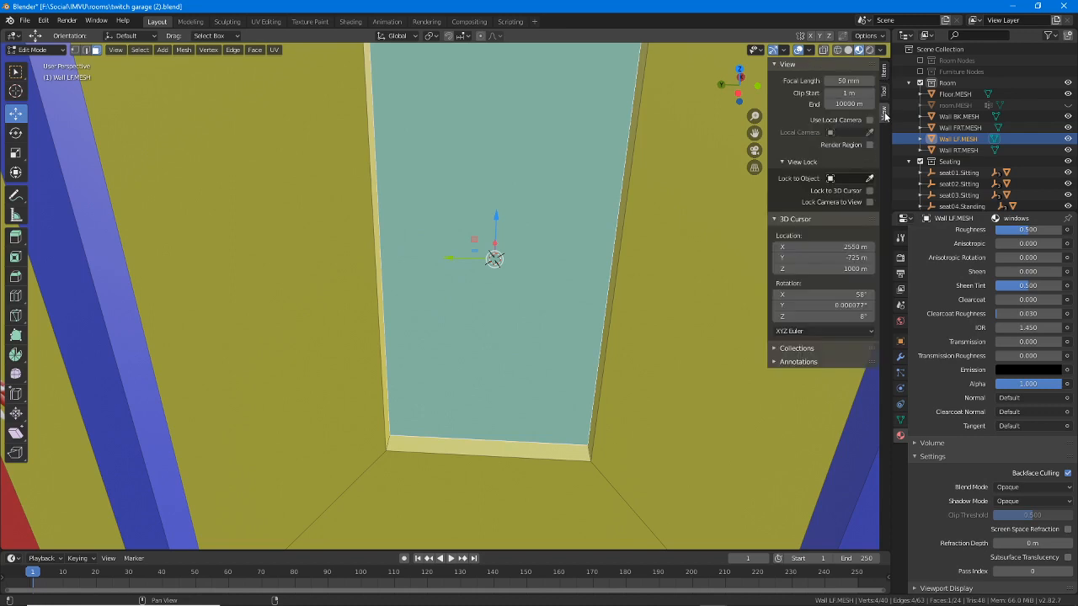
Step: Set the 3D cursor's X, Y and Z rotation to 0°
click(850, 246)
click(854, 294)
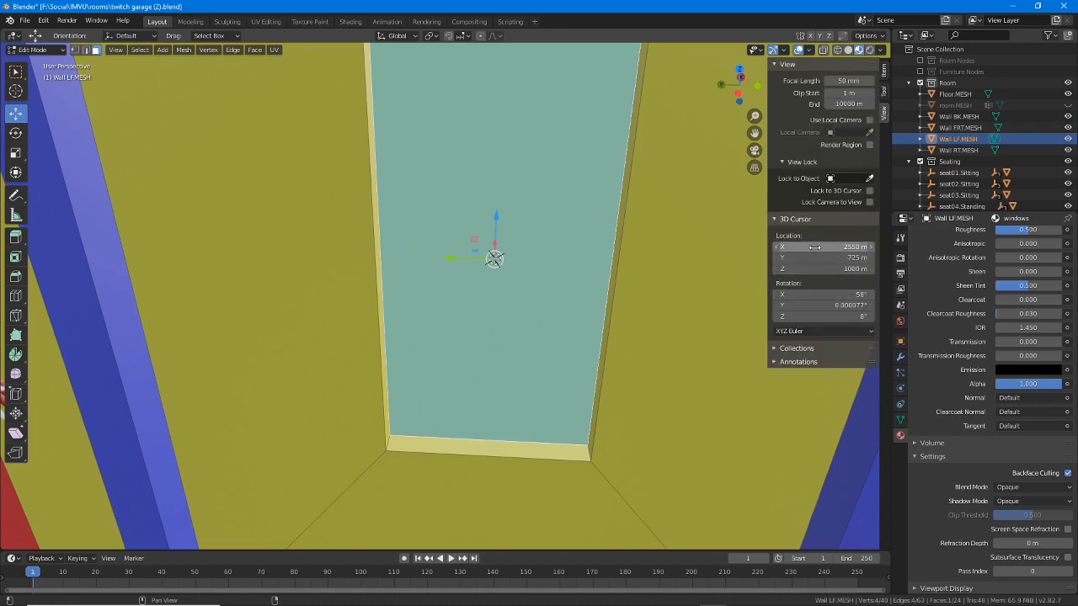
ctrl+click(854, 295)
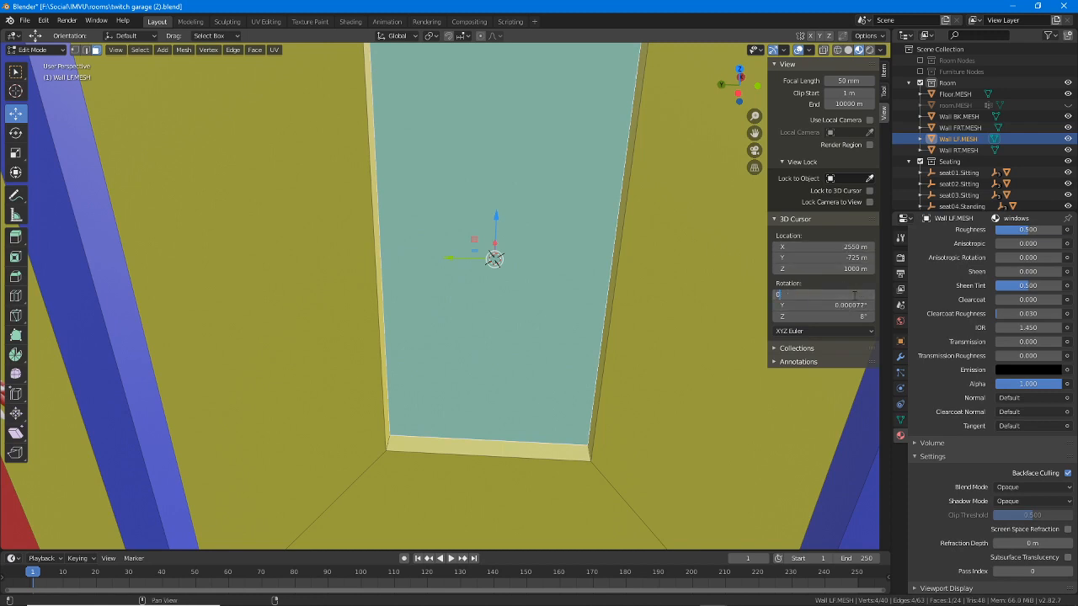
key(Tab)
text(0)
key(Return)
click(859, 317)
text(0)
key(Return)
Step: Return to Object Mode and add a cube mesh at the 3D cursor in the window opening
middle_drag(616, 330, 523, 391)
scroll(539, 323, down, 3)
click(32, 49)
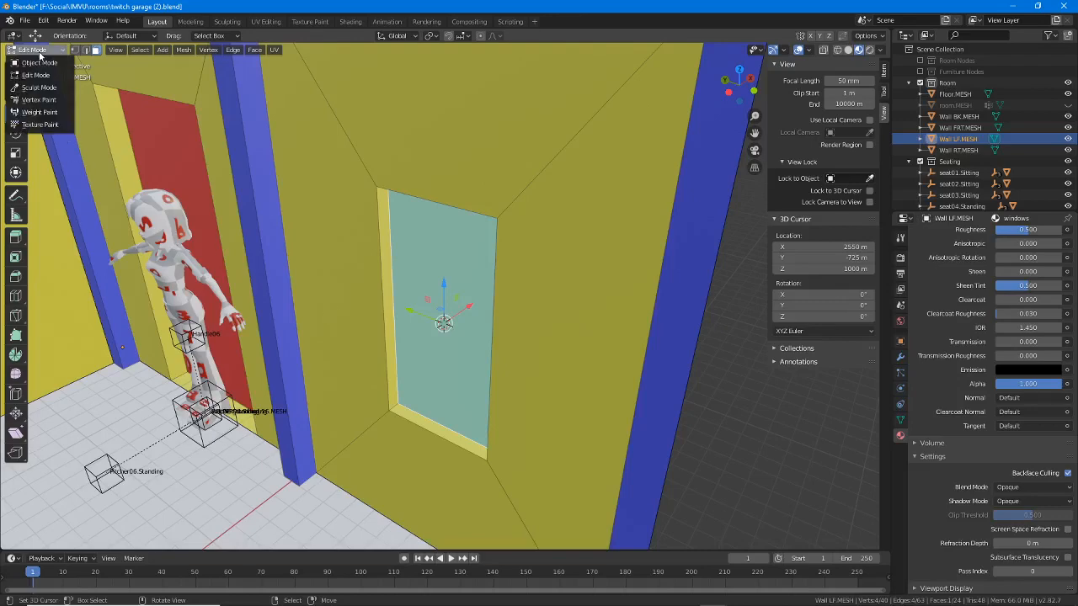
click(42, 44)
scroll(362, 322, up, 2)
middle_drag(363, 326, 107, 130)
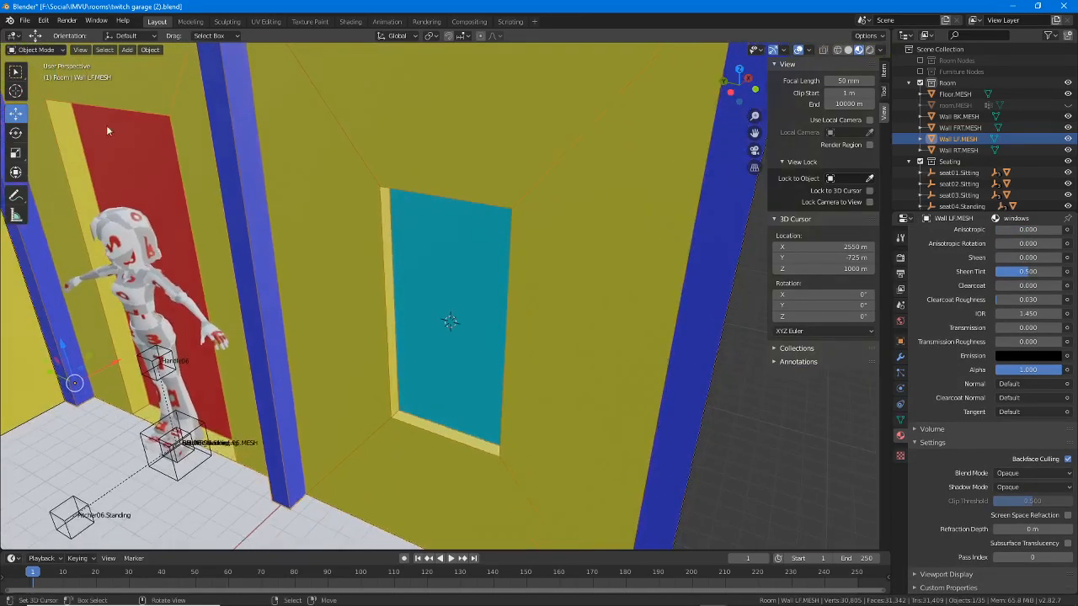
click(127, 50)
mouse_move(160, 63)
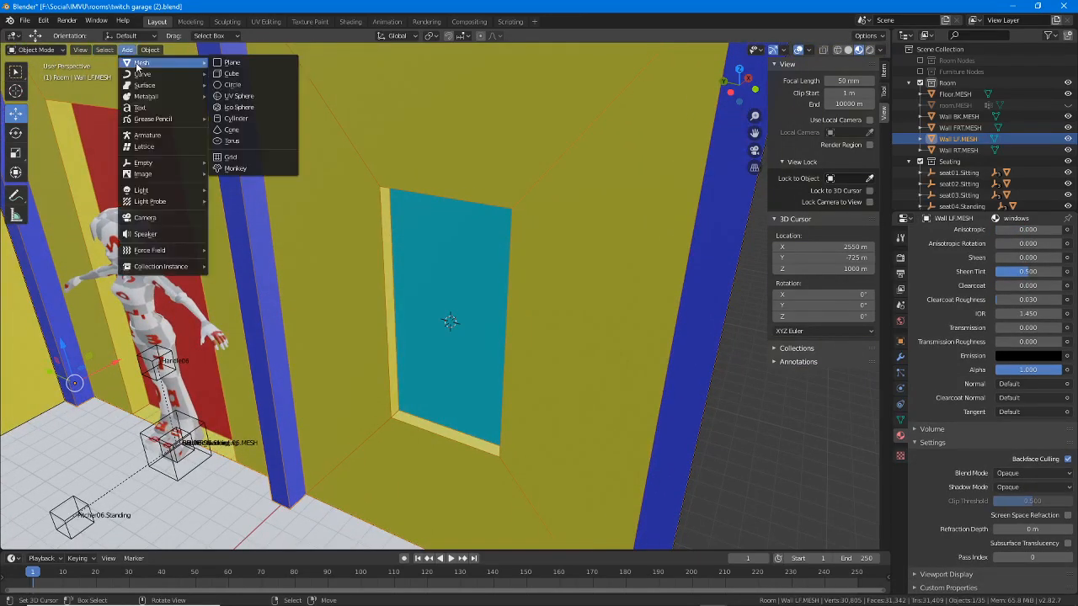
click(233, 73)
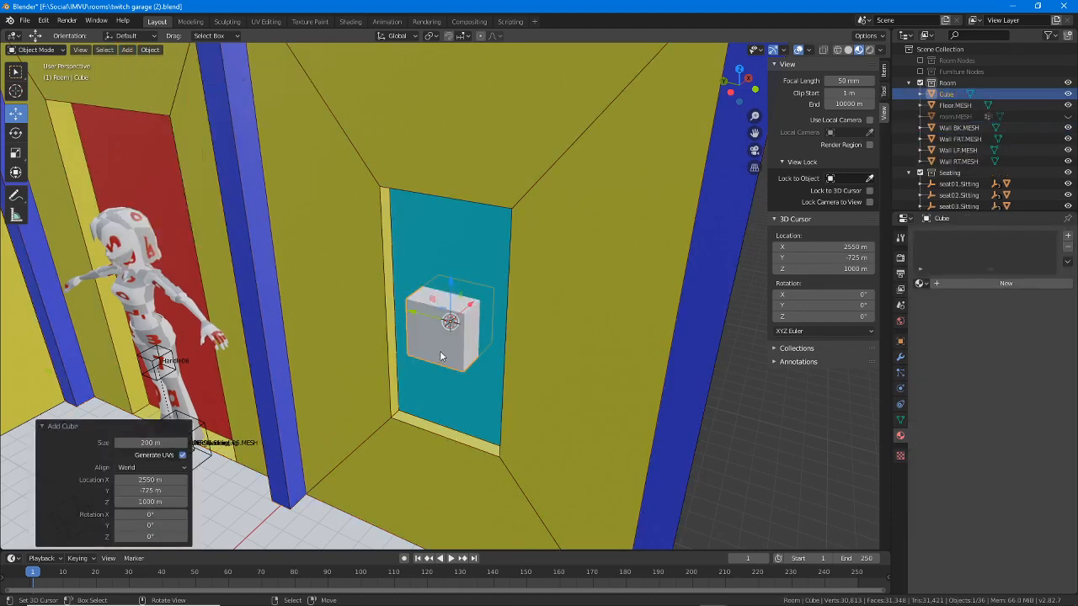
Step: Try scaling the cube in Object Mode by about 4.6 along Z and 2.4 along Y to cover the window
middle_drag(440, 352, 442, 299)
scroll(443, 353, up, 2)
scroll(460, 352, down, 1)
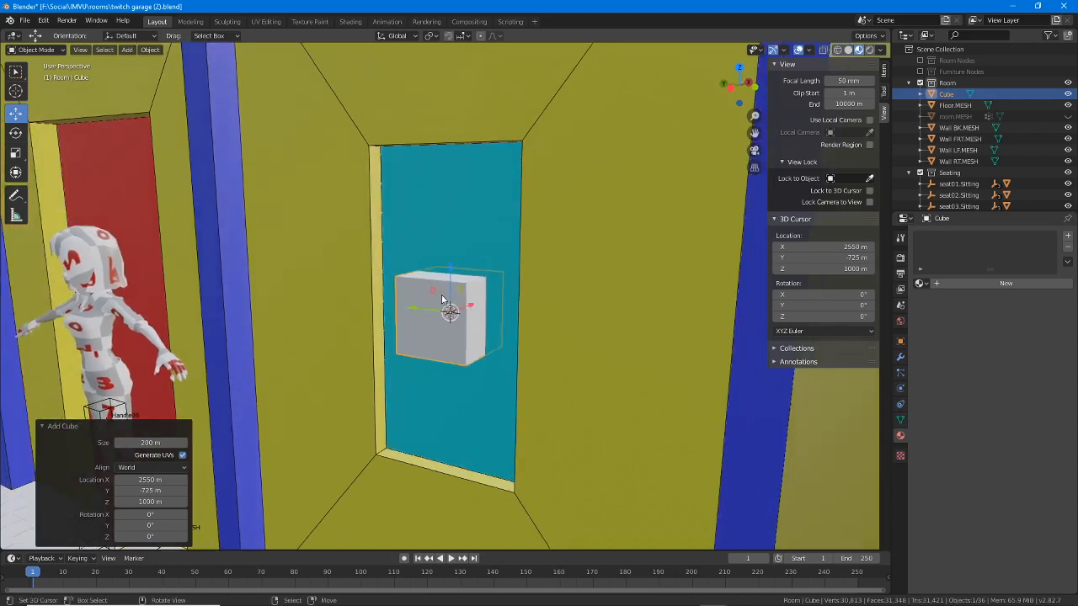
click(15, 154)
drag(450, 267, 455, 107)
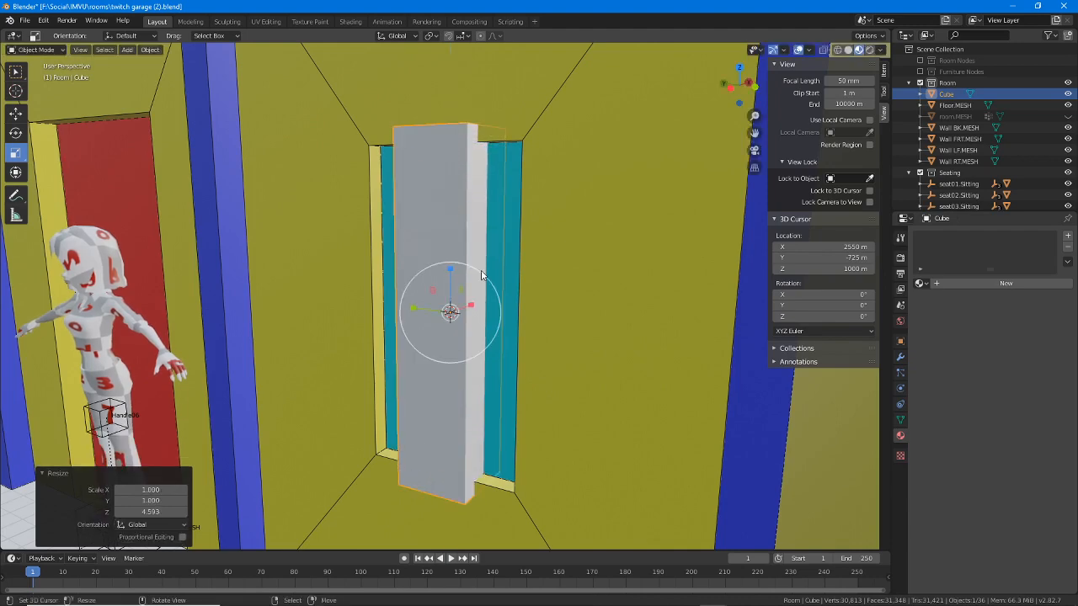
middle_drag(481, 274, 520, 308)
drag(428, 320, 368, 305)
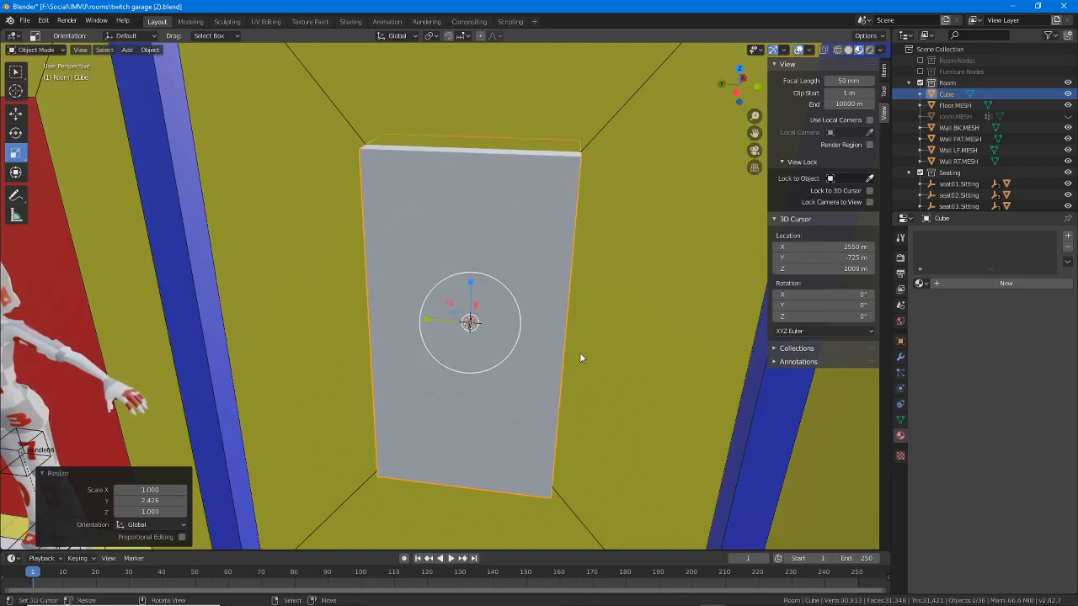
key(ctrl+z)
key(ctrl+z)
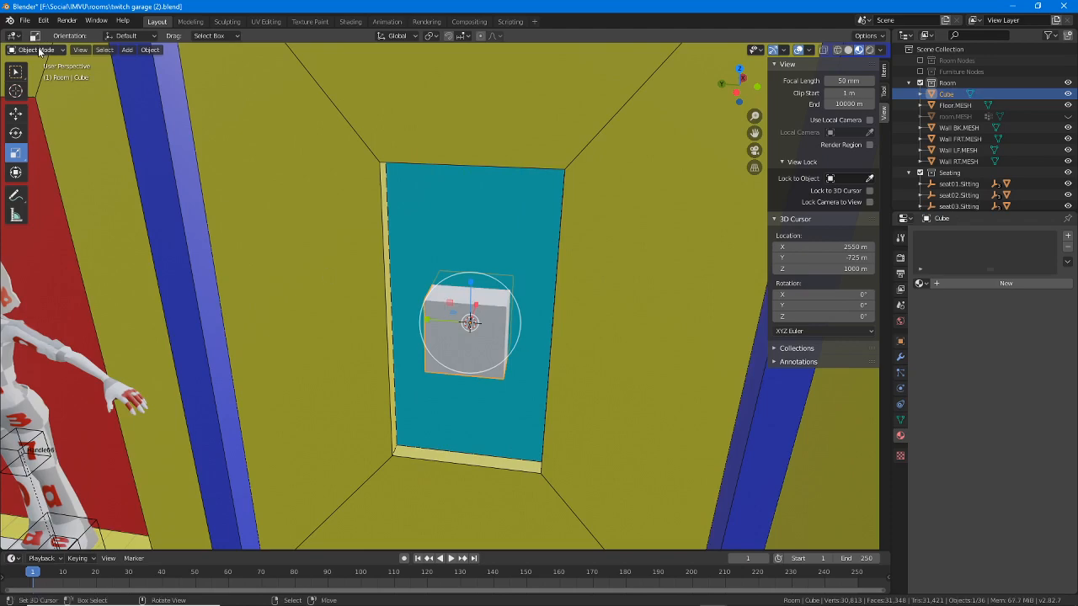
Step: Examine the Apply transform options available for the cube in Object Mode
click(38, 49)
click(42, 69)
middle_drag(444, 317, 500, 317)
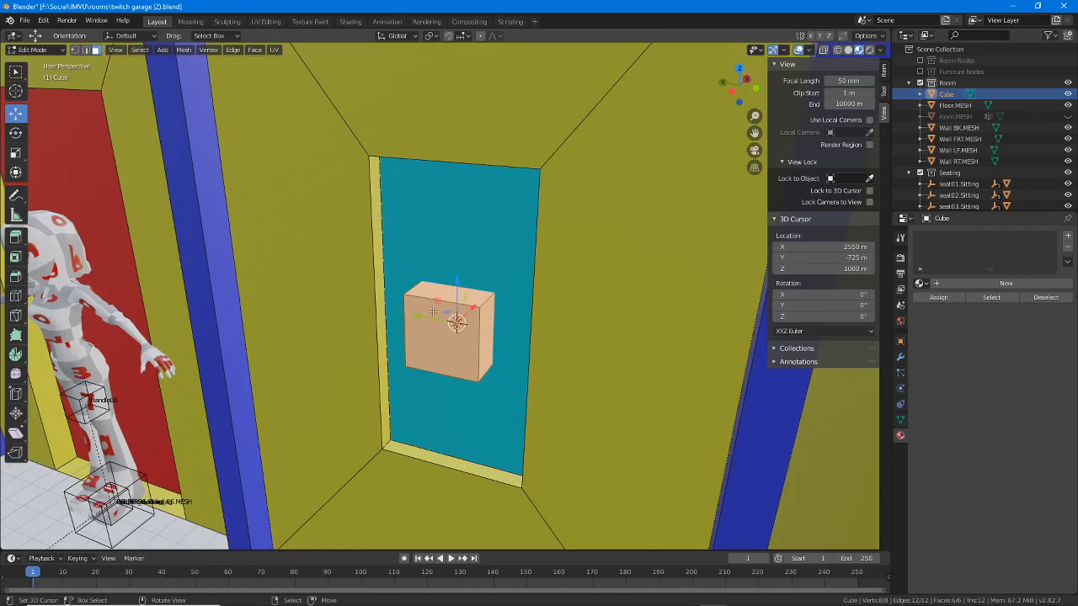
key(Tab)
click(150, 50)
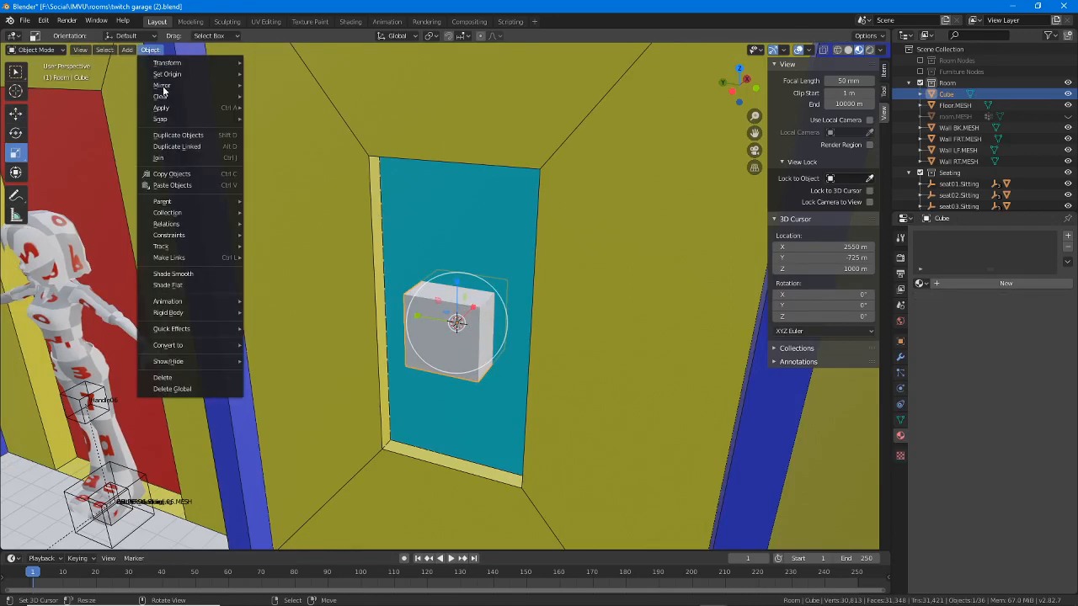
mouse_move(165, 109)
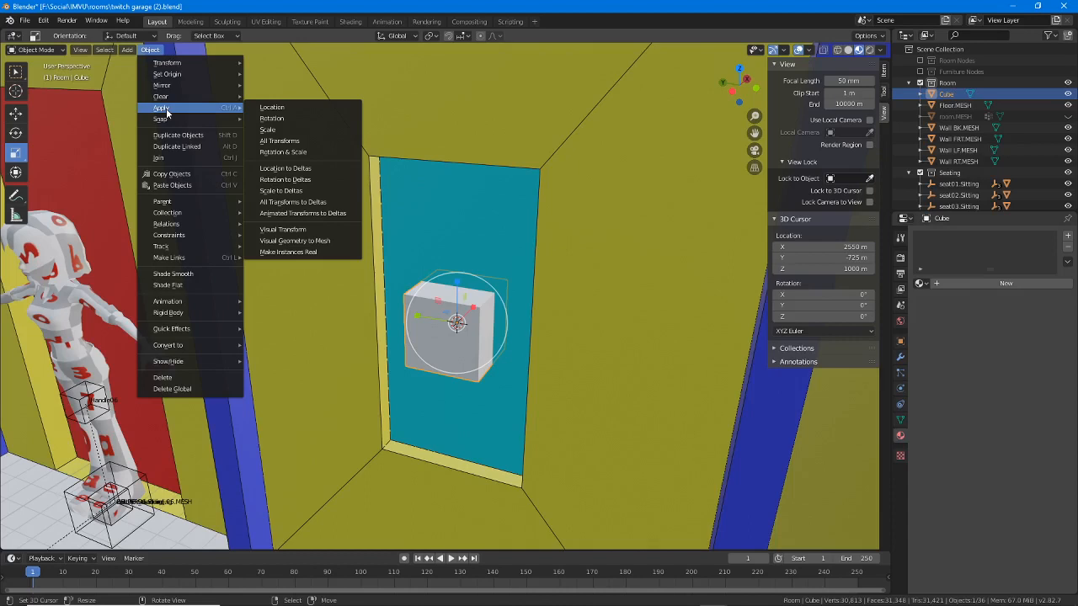
drag(259, 162, 304, 160)
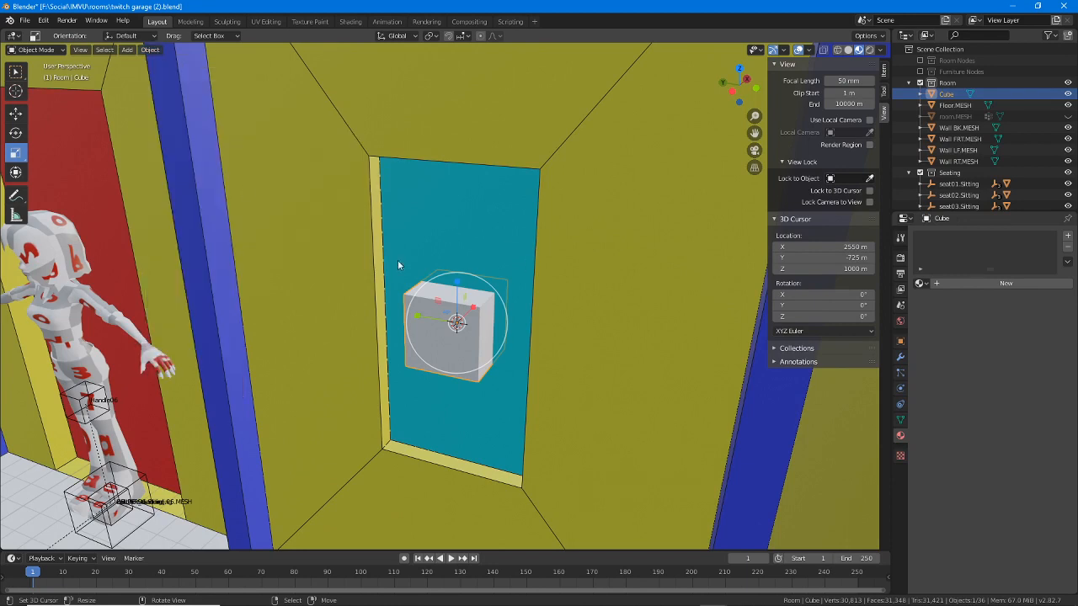
Step: In Edit Mode, scale the cube by about 4.6 along Z and 2.5 along Y so it covers the window opening
click(36, 51)
click(36, 75)
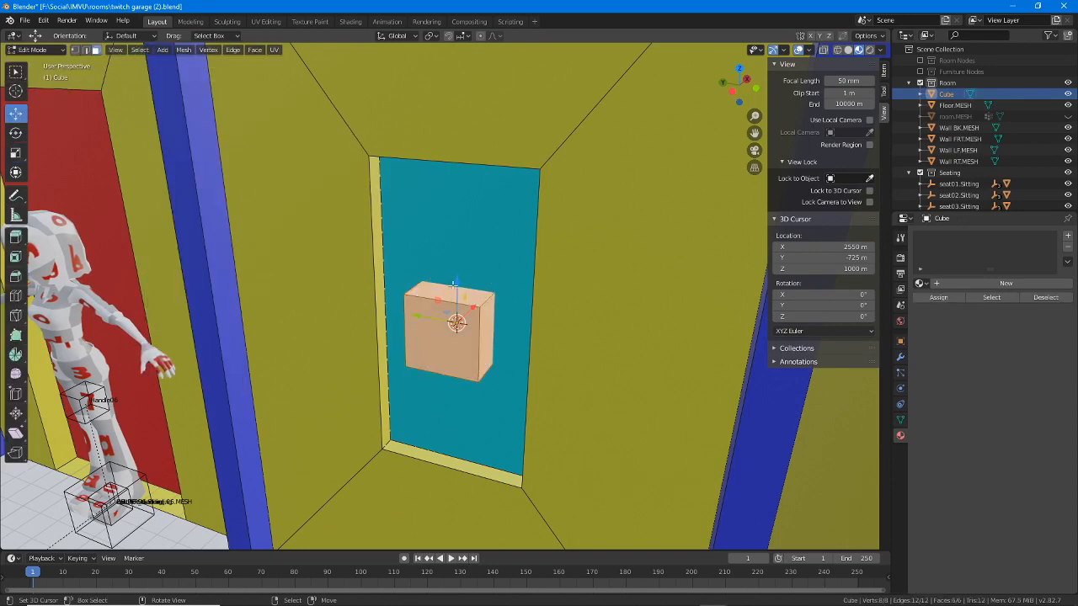
click(15, 152)
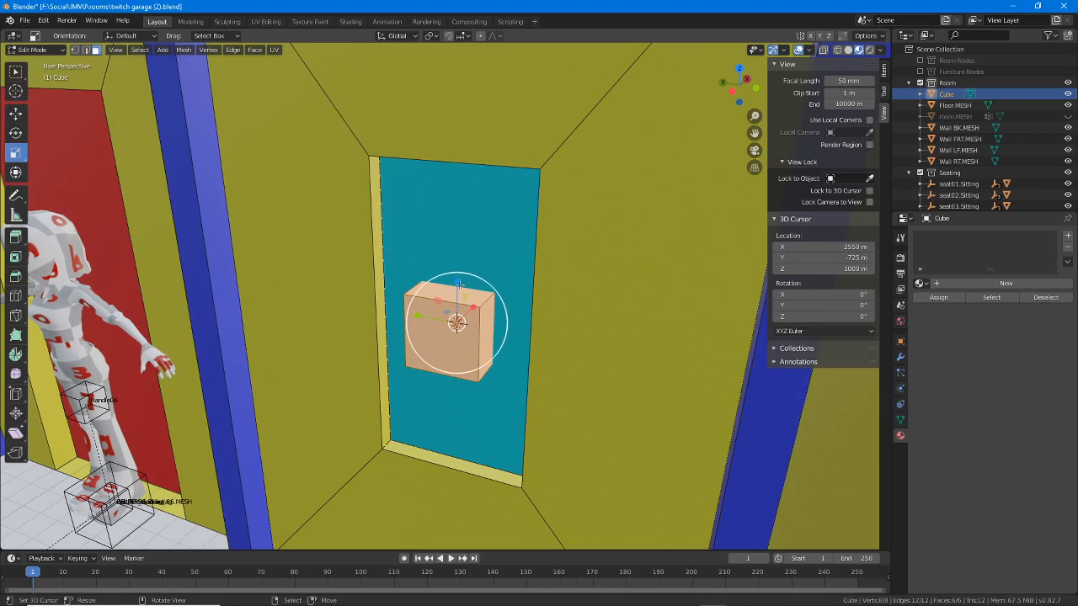
drag(459, 282, 458, 130)
middle_drag(458, 130, 505, 142)
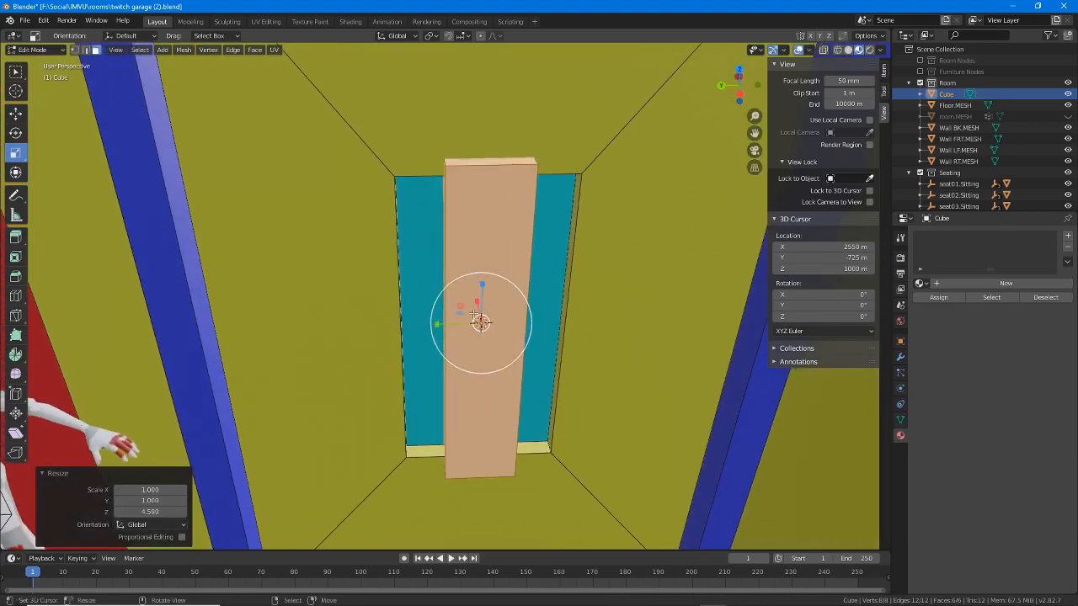
drag(434, 324, 365, 322)
middle_drag(365, 323, 452, 259)
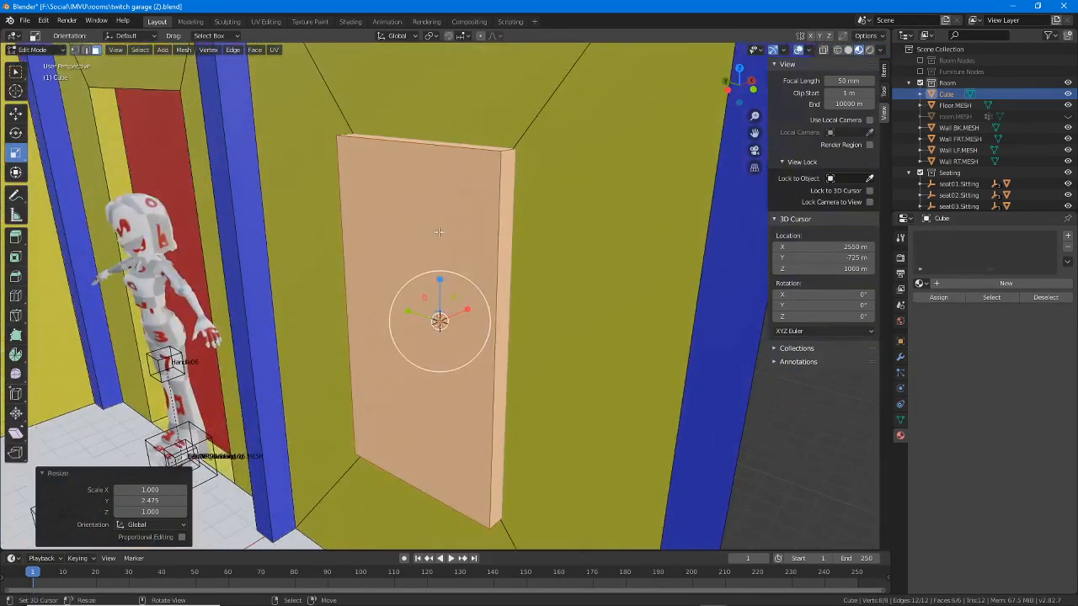
Step: Inset the block's large room-facing face by about 37 m to outline the window frame
click(438, 231)
middle_drag(392, 360, 401, 347)
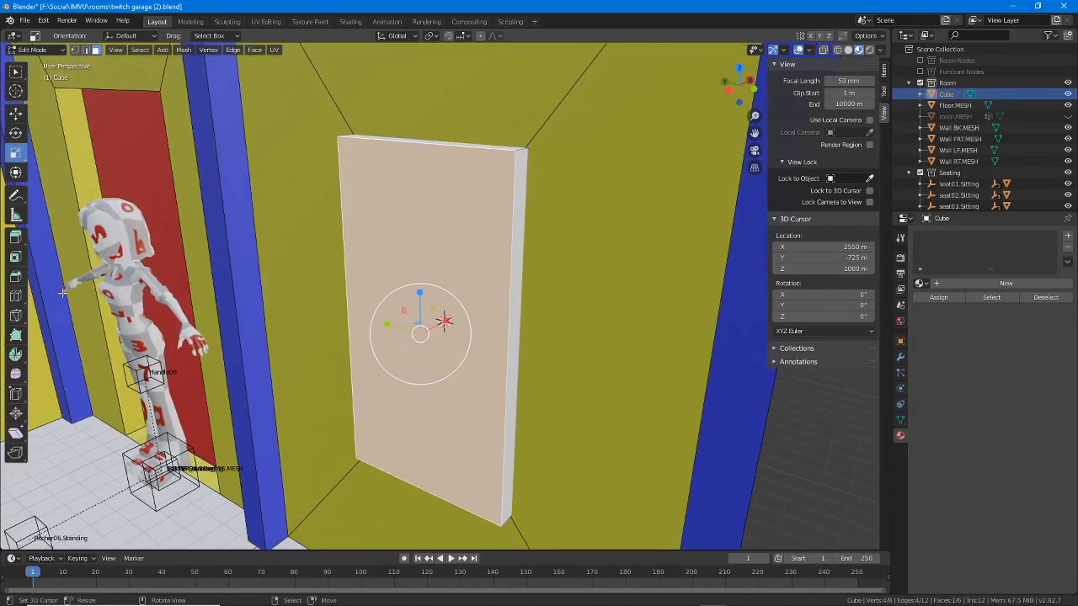
click(15, 257)
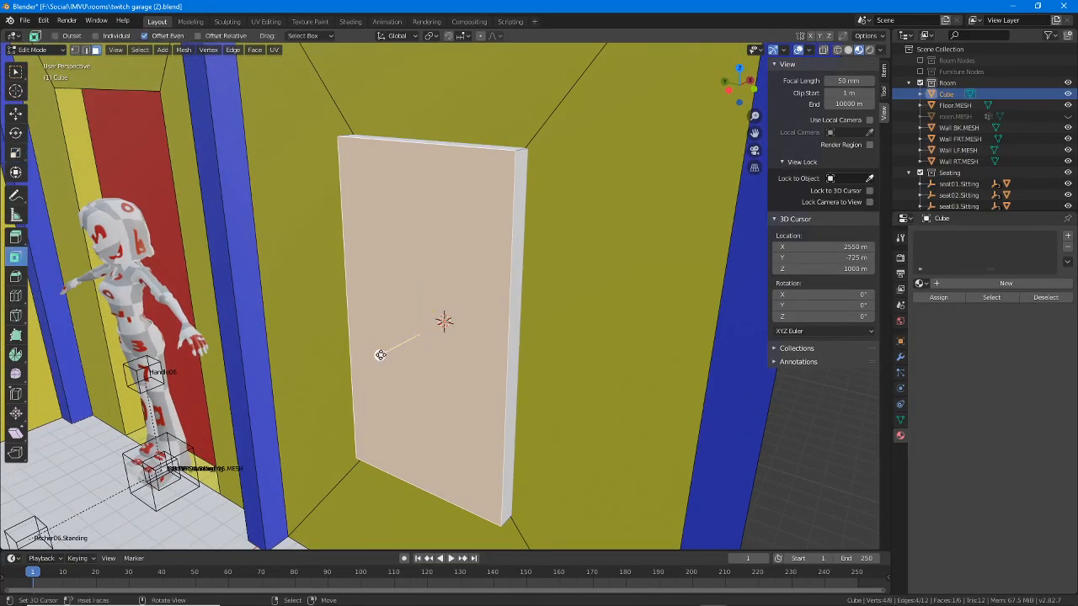
drag(380, 355, 393, 348)
middle_drag(378, 353, 361, 271)
middle_drag(196, 359, 360, 353)
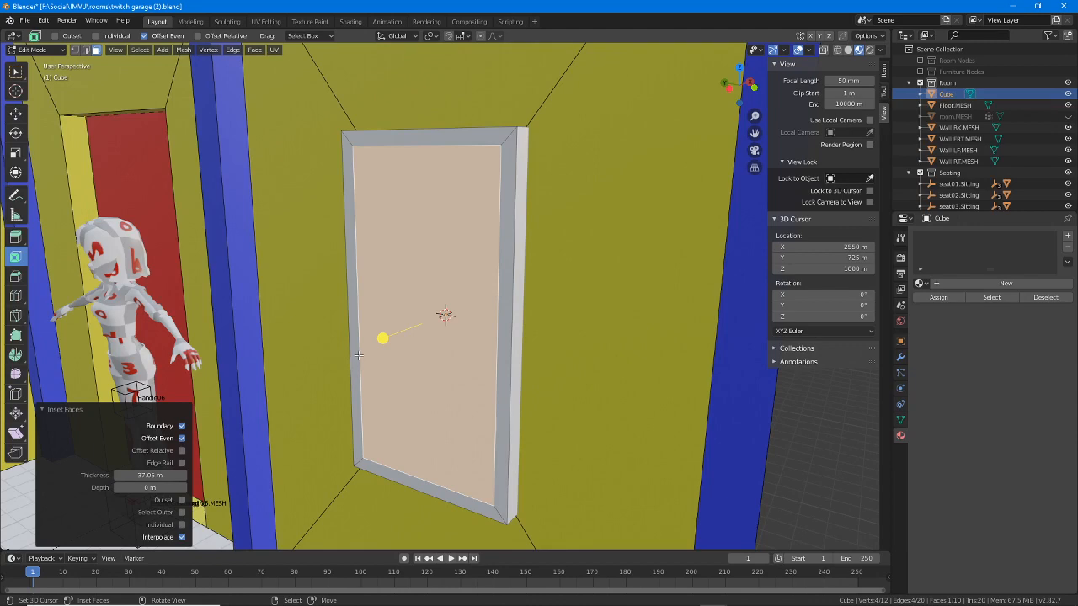
Step: Switch the viewport to wireframe shading with the frame block seen at an angle
middle_drag(358, 355, 130, 287)
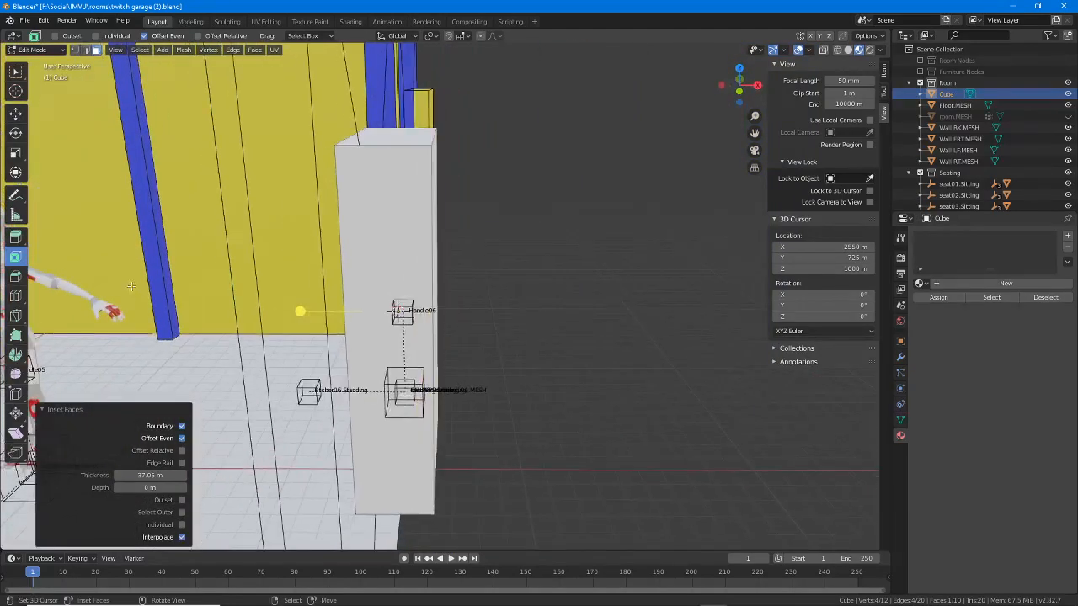
middle_drag(100, 238, 327, 255)
click(837, 50)
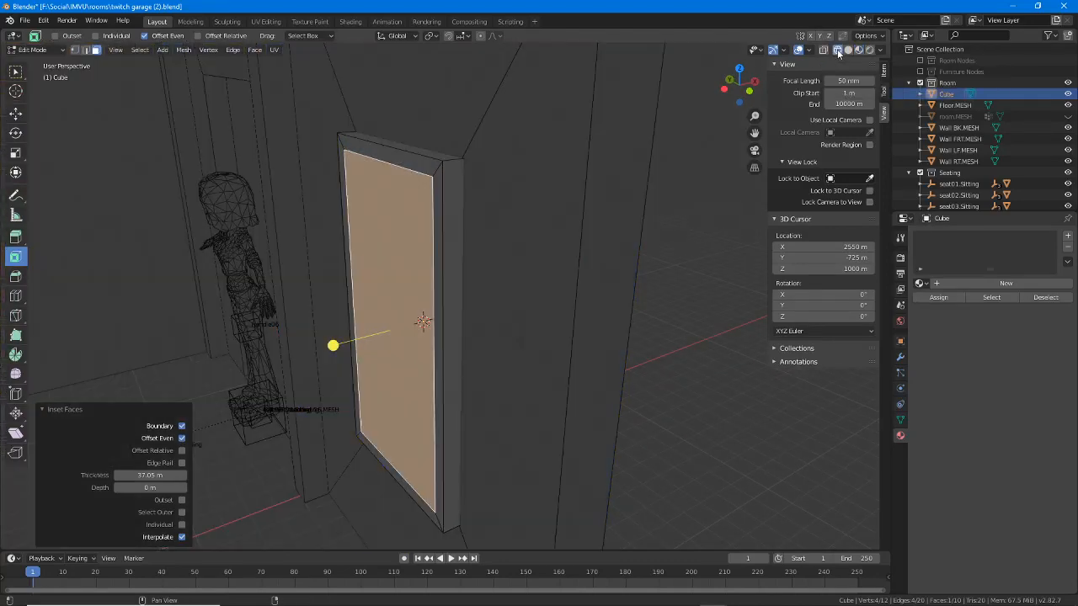
Step: Turn on X-ray display so the frame block's far faces show through
click(822, 51)
middle_drag(360, 257, 426, 284)
middle_drag(477, 338, 449, 346)
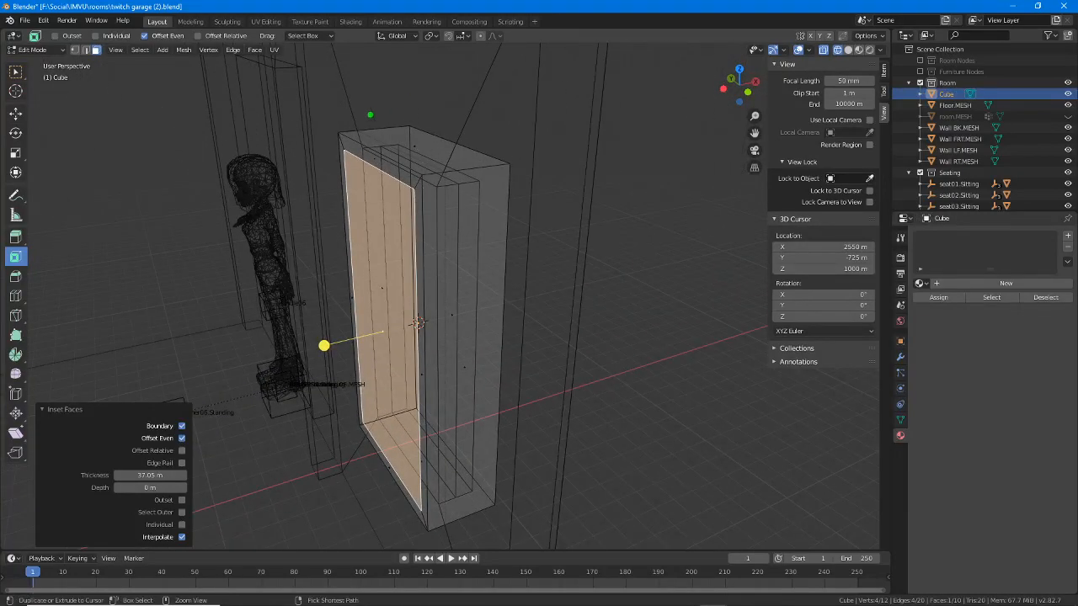
mouse_move(336, 132)
mouse_down()
mouse_move(423, 113)
mouse_move(503, 151)
mouse_move(424, 178)
mouse_move(424, 262)
mouse_up()
mouse_move(512, 167)
mouse_down()
mouse_move(506, 503)
mouse_move(424, 511)
mouse_move(427, 195)
mouse_up()
mouse_move(337, 132)
mouse_down()
mouse_move(341, 438)
mouse_move(409, 510)
mouse_up()
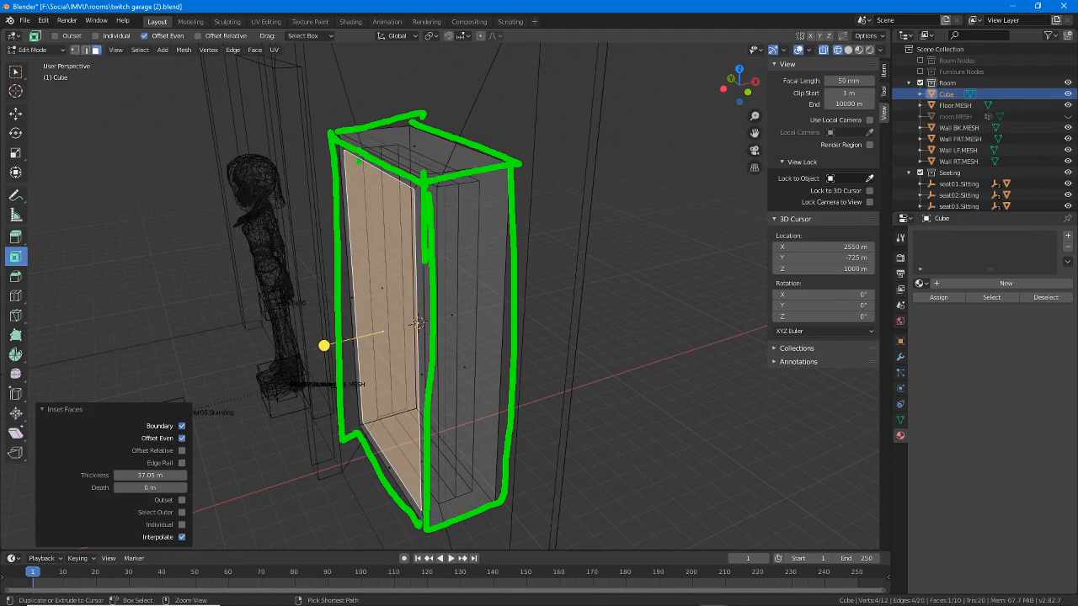
drag(358, 166, 427, 167)
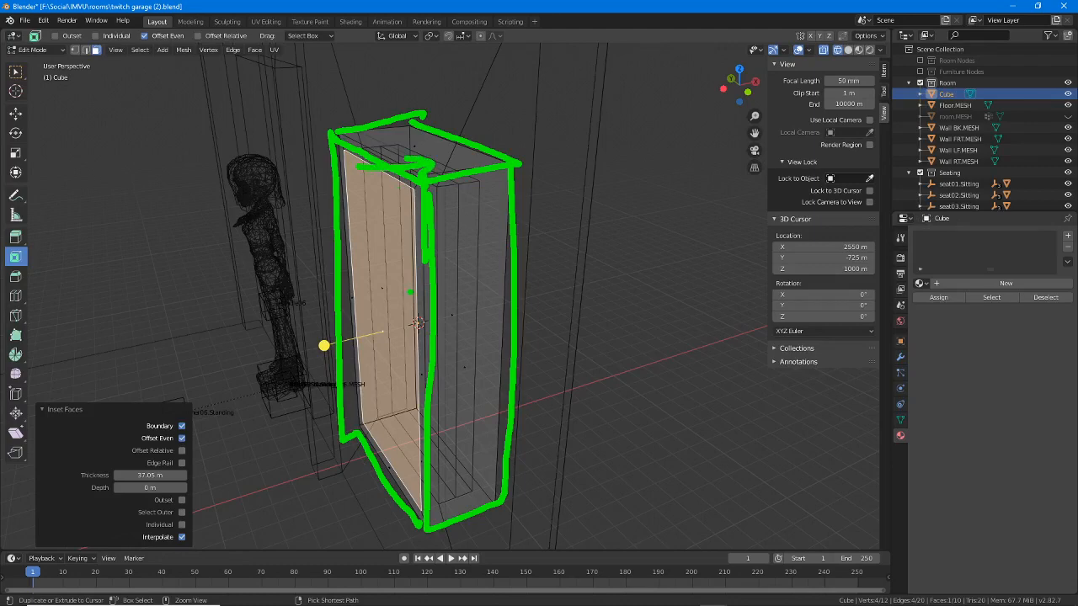
key(Escape)
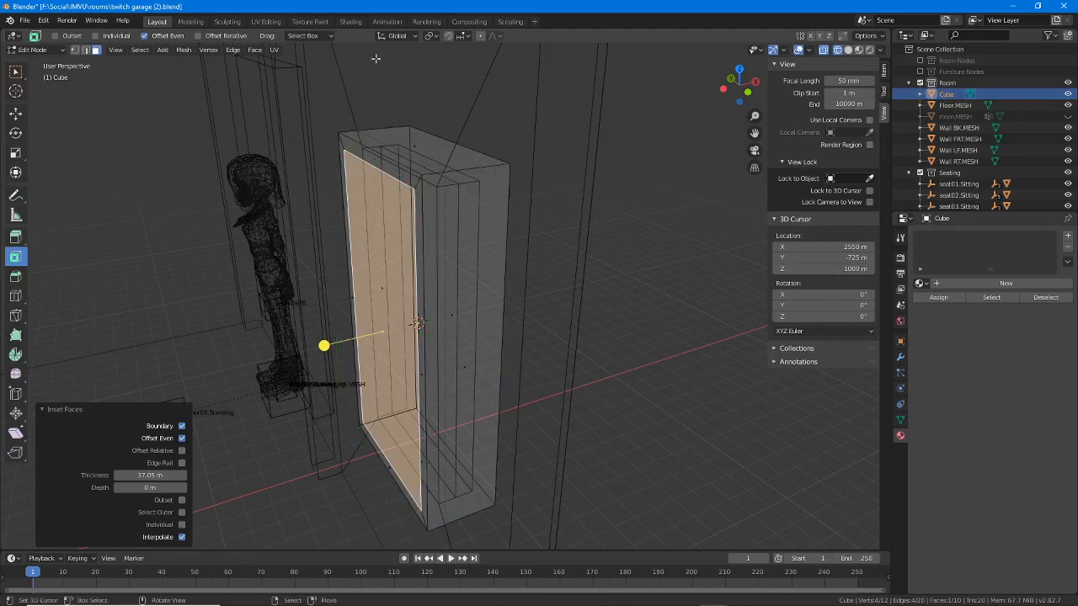
Step: Extrude the inset face 200 m inward along its normal through the block to its back side
click(16, 237)
drag(342, 340, 400, 335)
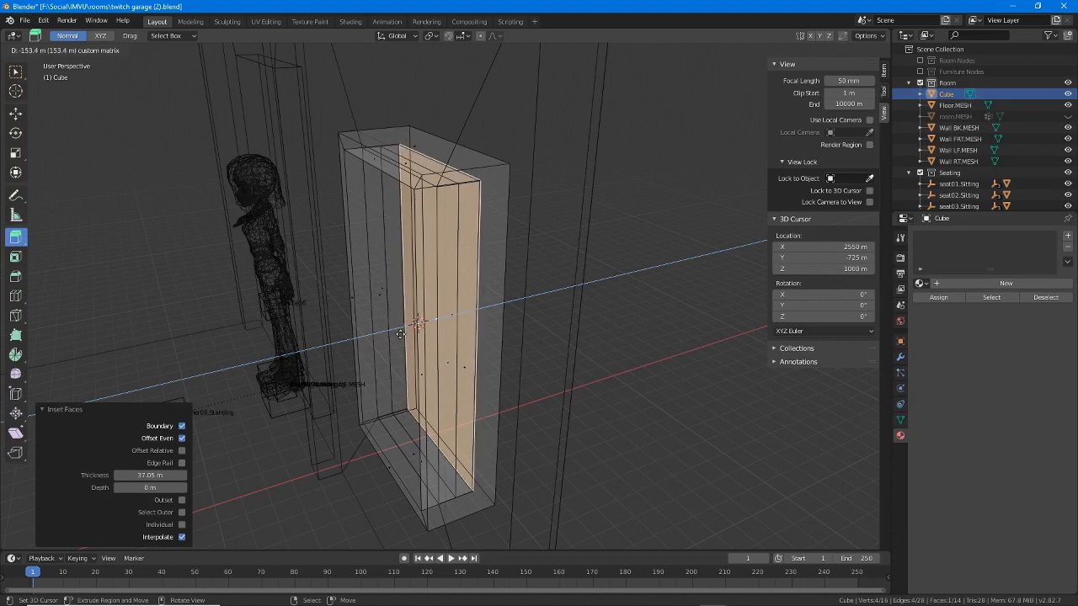
ctrl+drag(399, 334, 412, 323)
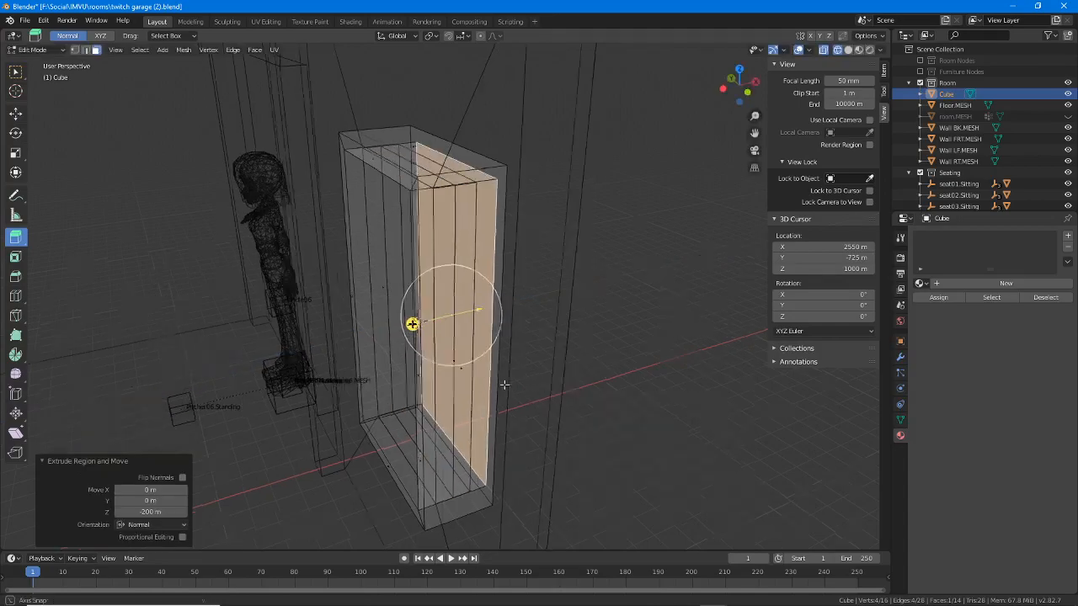
Step: Turn off X-ray display and delete the block's large back face
middle_drag(411, 322, 388, 296)
middle_drag(415, 380, 416, 370)
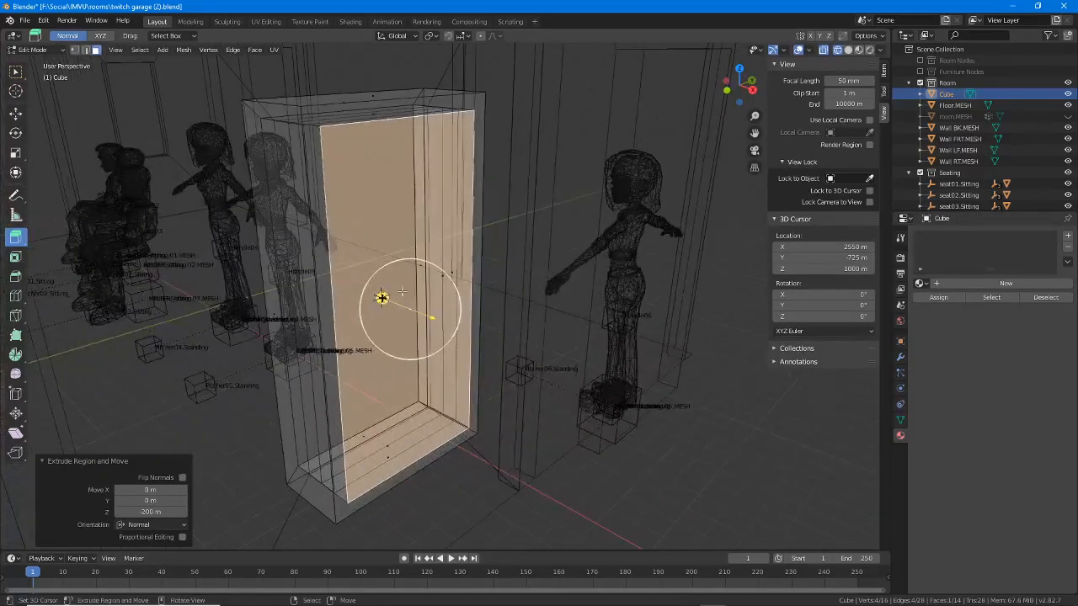
click(823, 49)
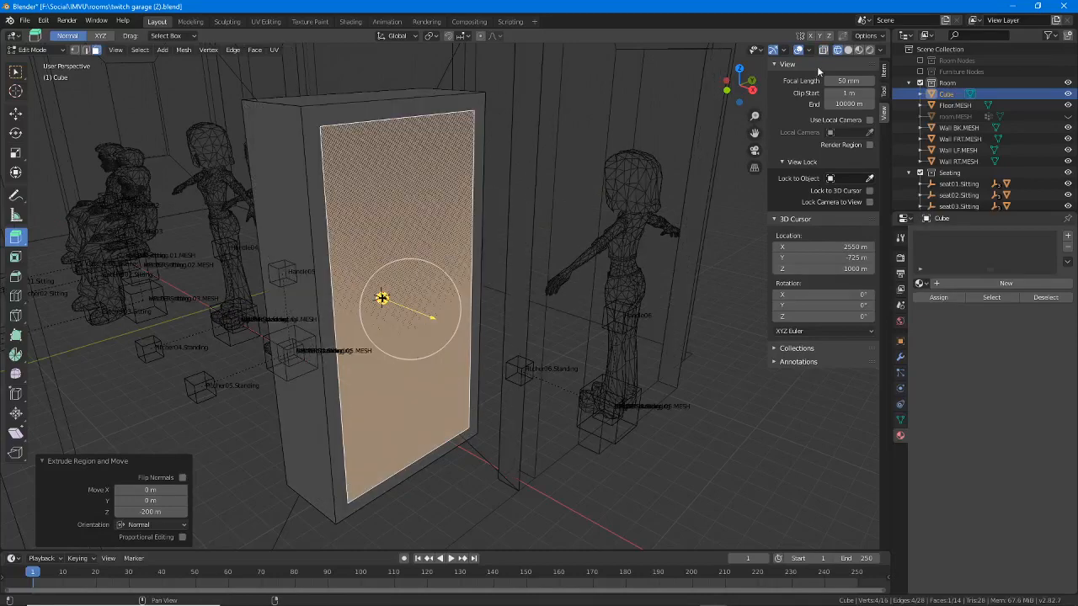
click(345, 110)
mouse_move(413, 273)
middle_down()
mouse_move(402, 267)
mouse_move(414, 269)
middle_up()
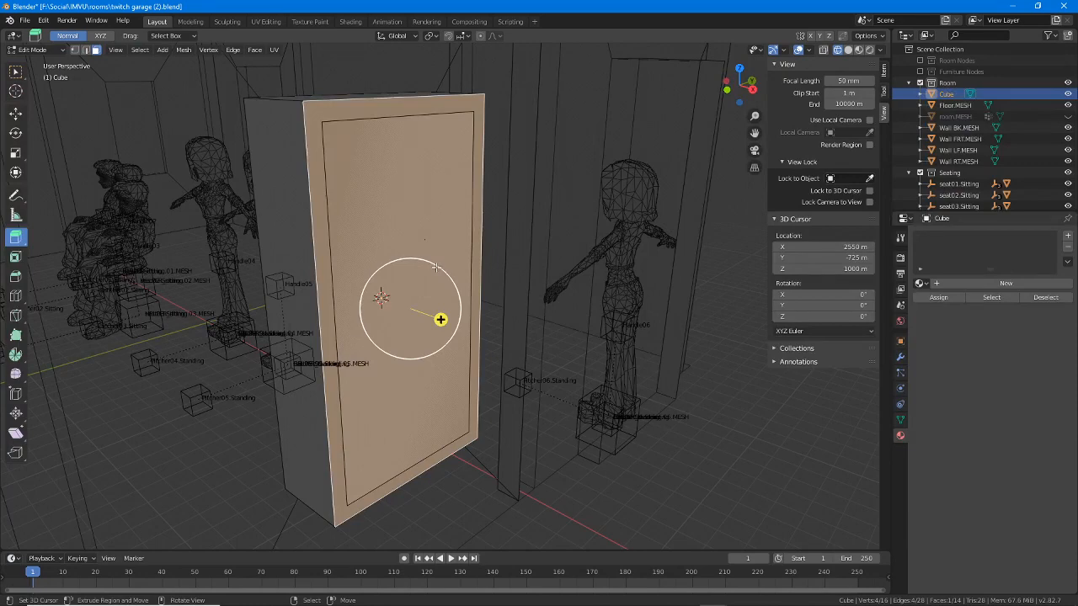
key(x)
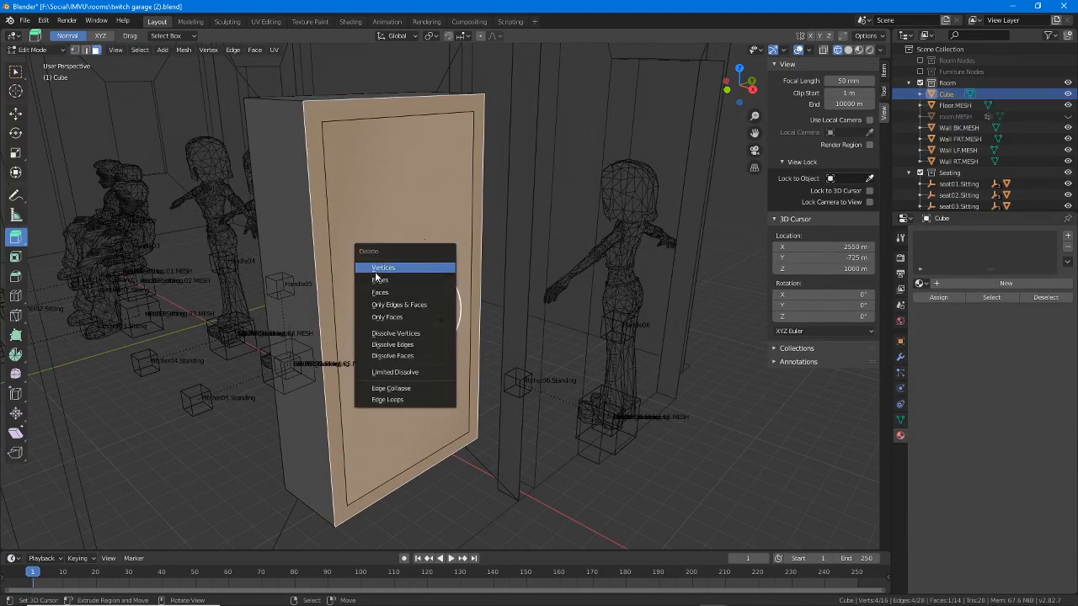
click(386, 295)
Step: Select the four room-facing rim faces of the frame and duplicate them in place
middle_drag(389, 268, 424, 260)
middle_drag(402, 173, 486, 173)
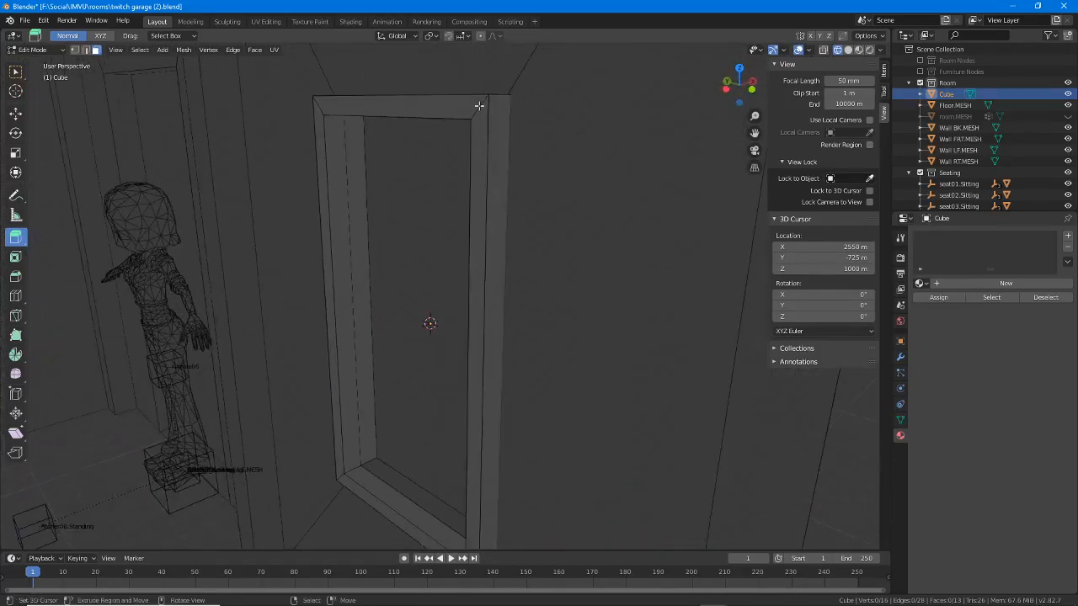
click(478, 106)
shift+click(474, 144)
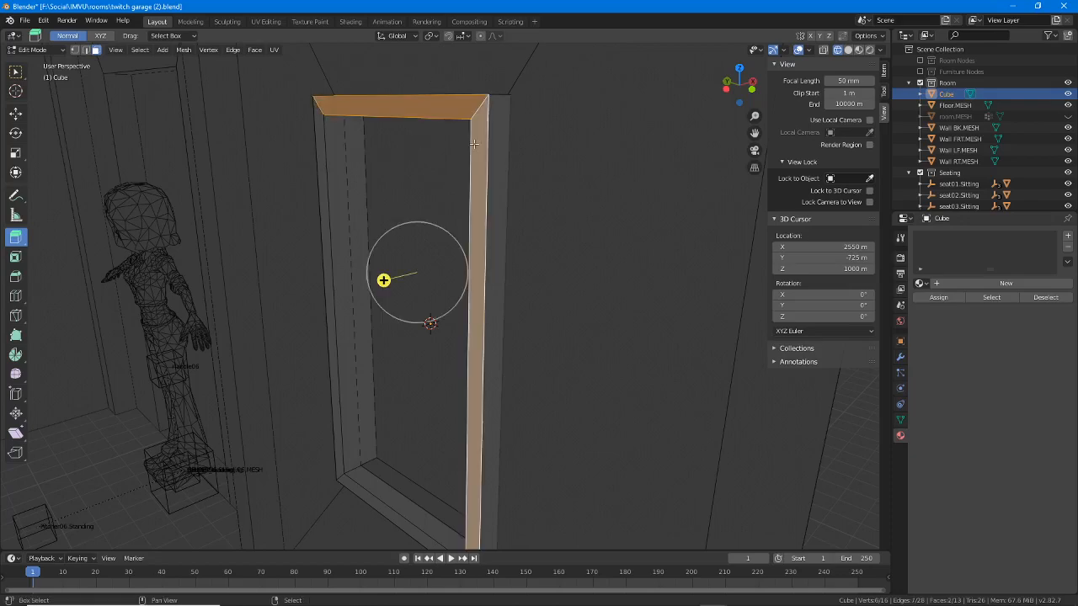
shift+click(317, 161)
shift+click(366, 497)
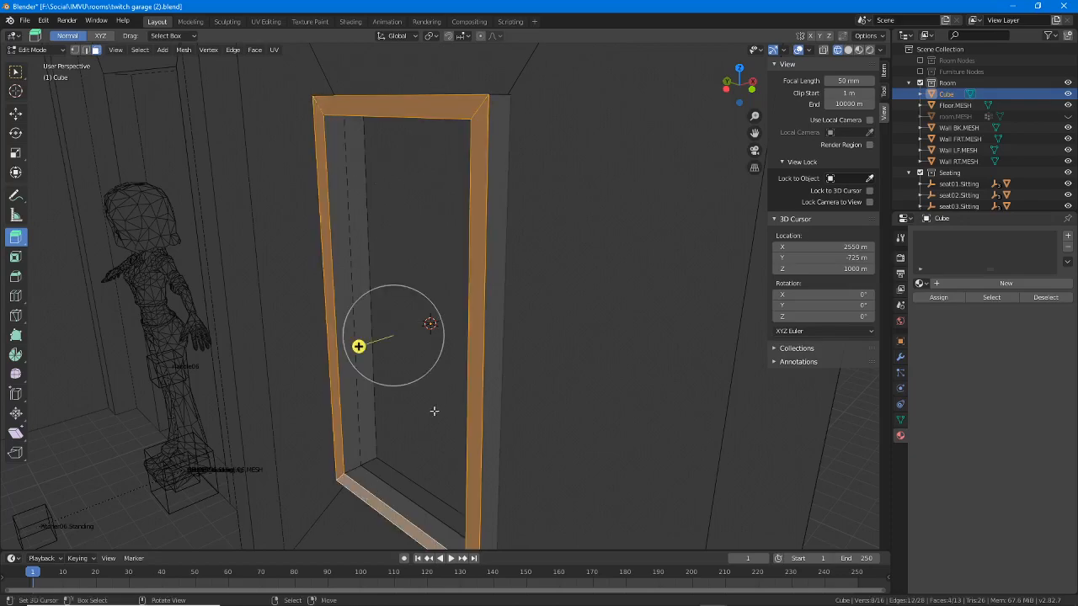
middle_drag(432, 409, 373, 371)
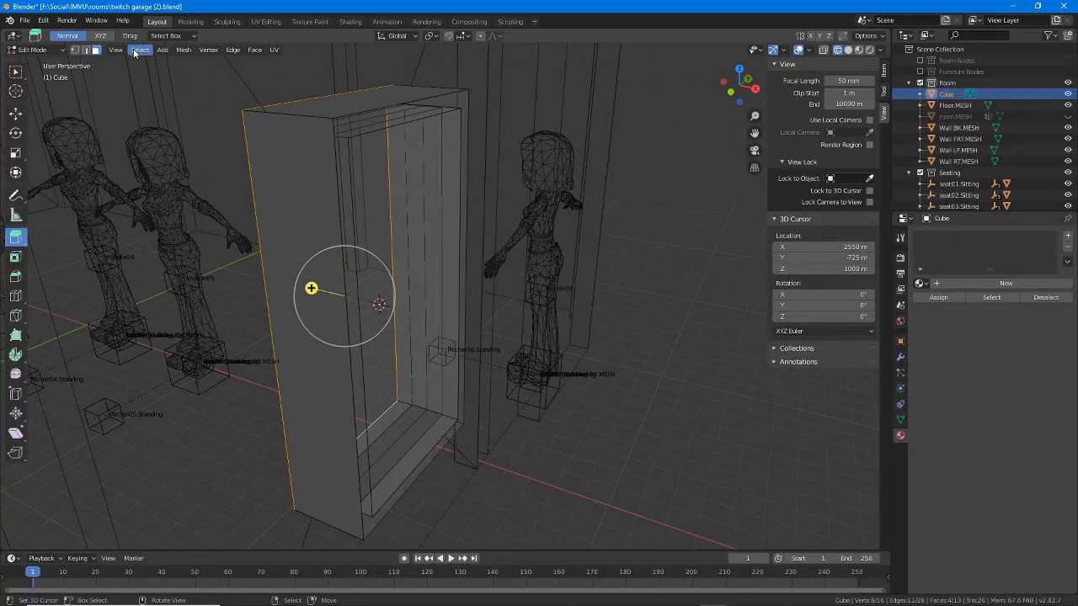
click(184, 50)
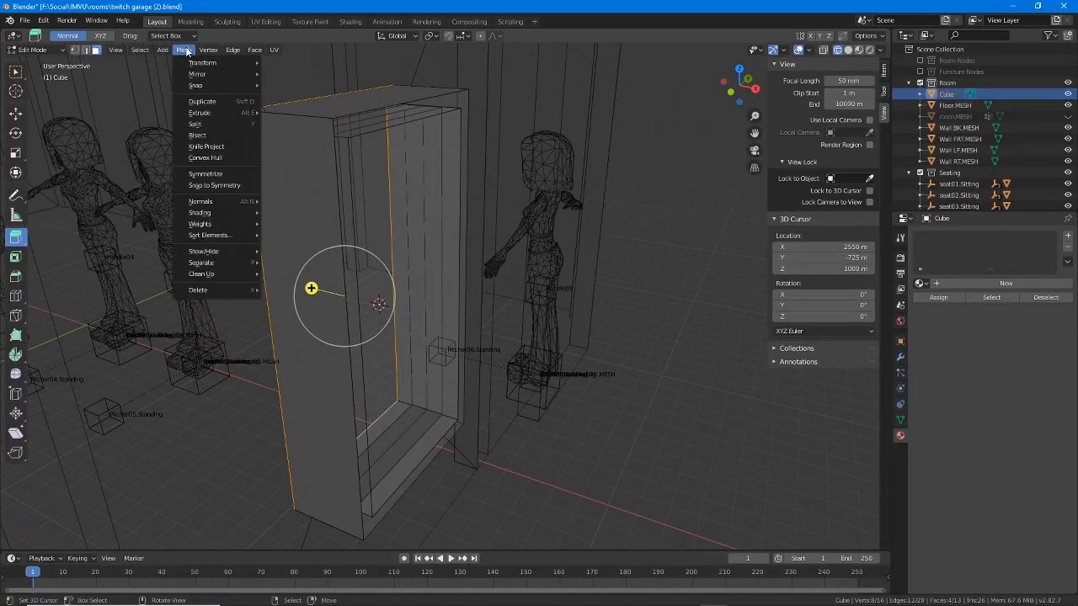
click(202, 101)
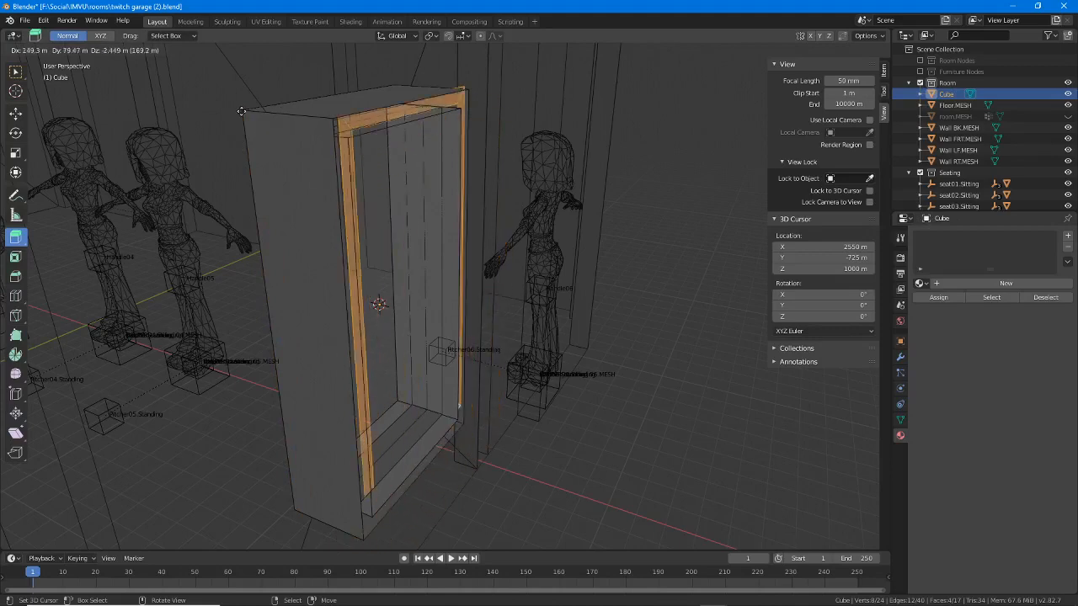
right_click(186, 53)
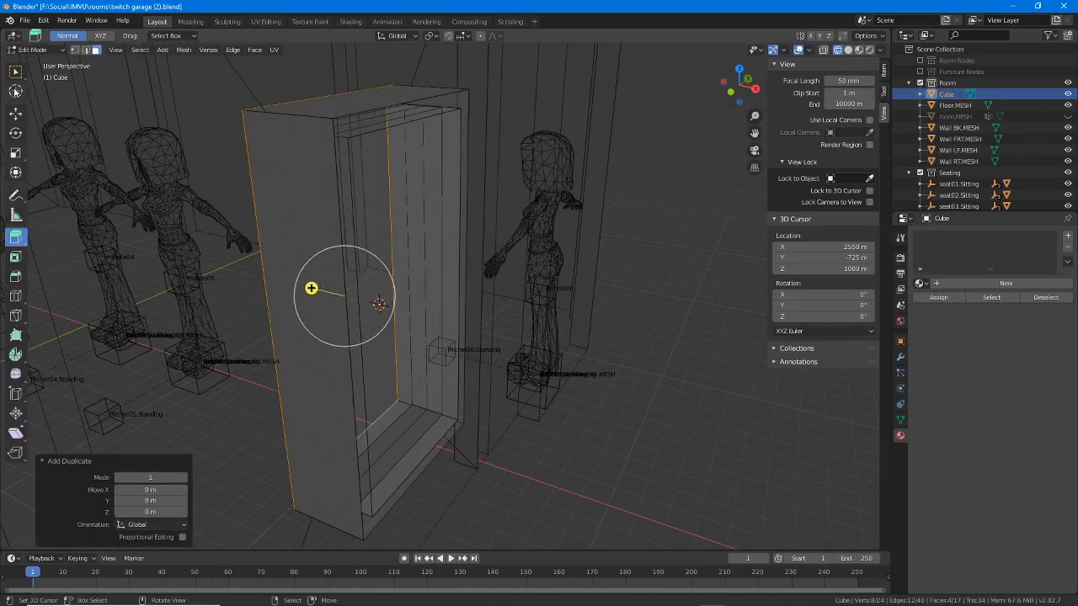
Step: Move the duplicated rim faces 200 m along X to the open back of the frame
click(16, 115)
key(g)
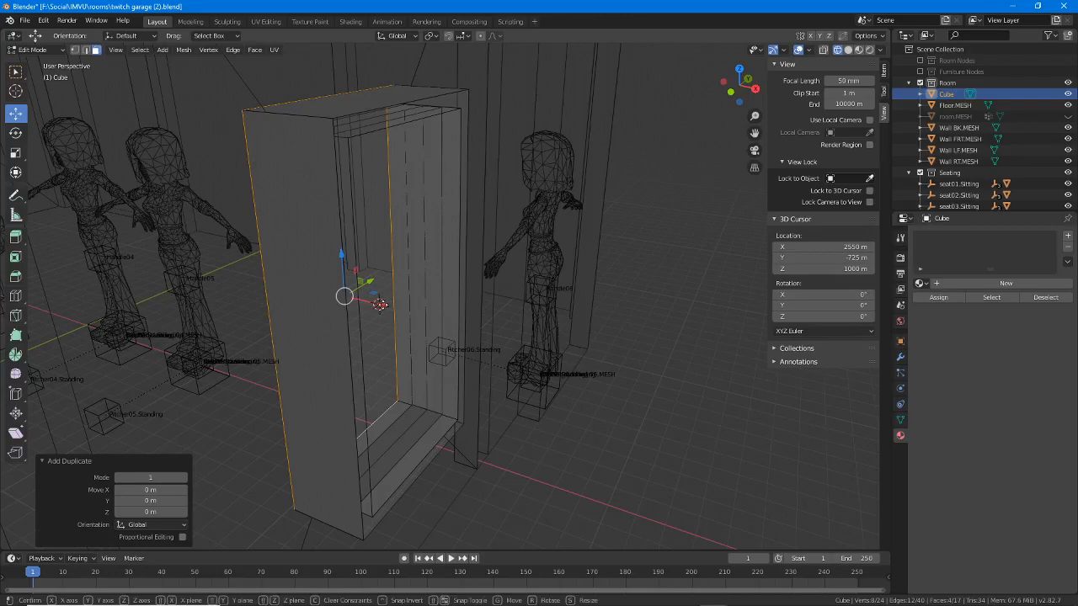
key(x)
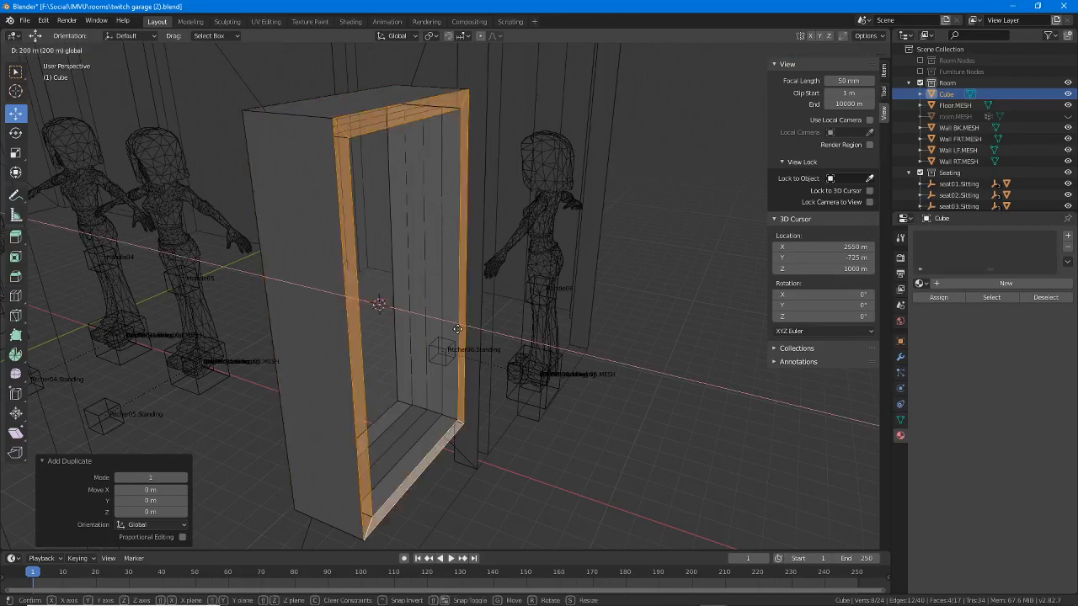
click(457, 328)
middle_drag(491, 314, 473, 302)
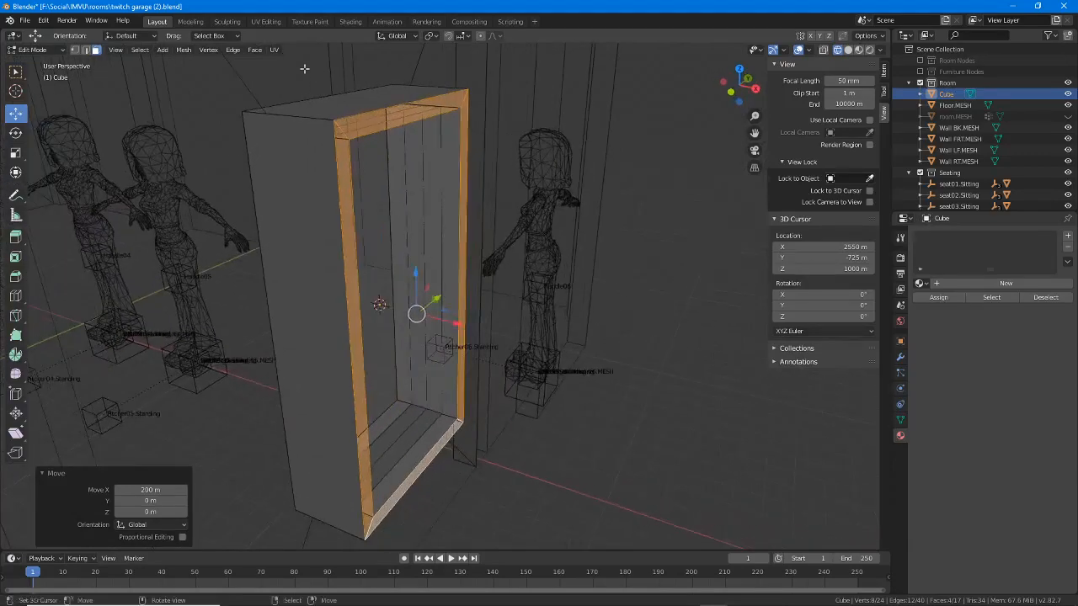
Step: Flip the normals of the duplicated rim faces
click(182, 50)
mouse_move(203, 201)
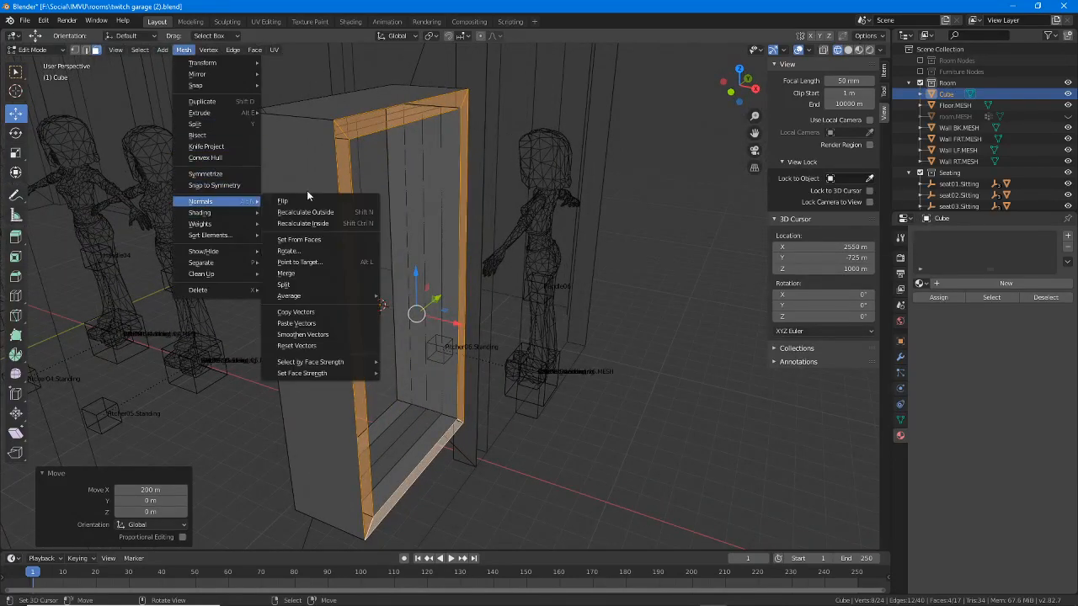
click(295, 199)
mouse_move(296, 198)
middle_down()
mouse_move(404, 227)
mouse_move(320, 233)
mouse_move(409, 224)
mouse_move(303, 250)
mouse_move(462, 254)
middle_up()
Step: Switch the viewport to solid shading and examine the frame from behind and from inside the room
click(849, 50)
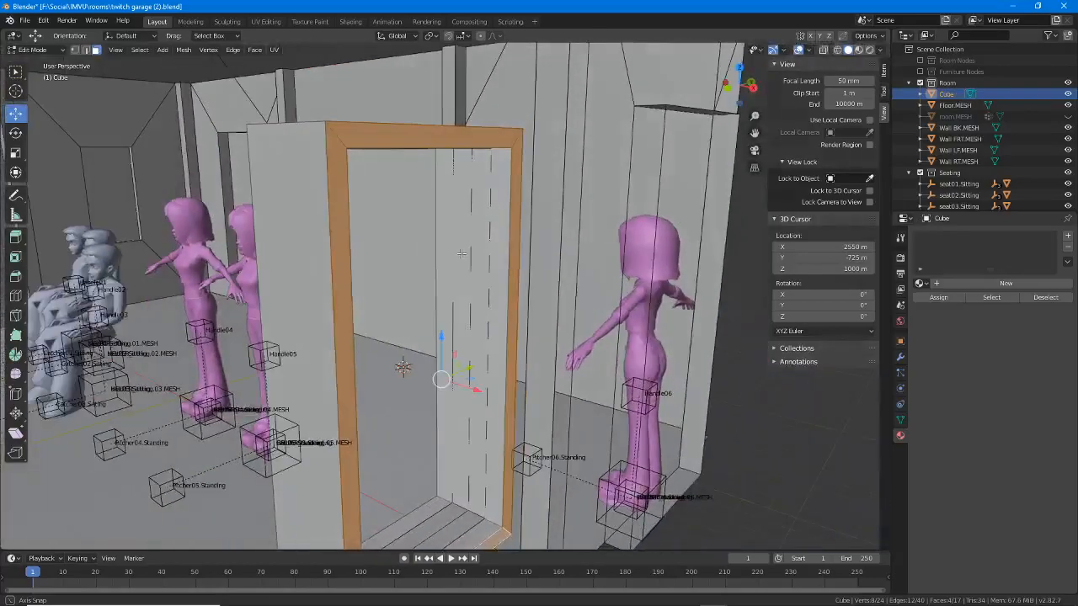
middle_drag(407, 221, 335, 264)
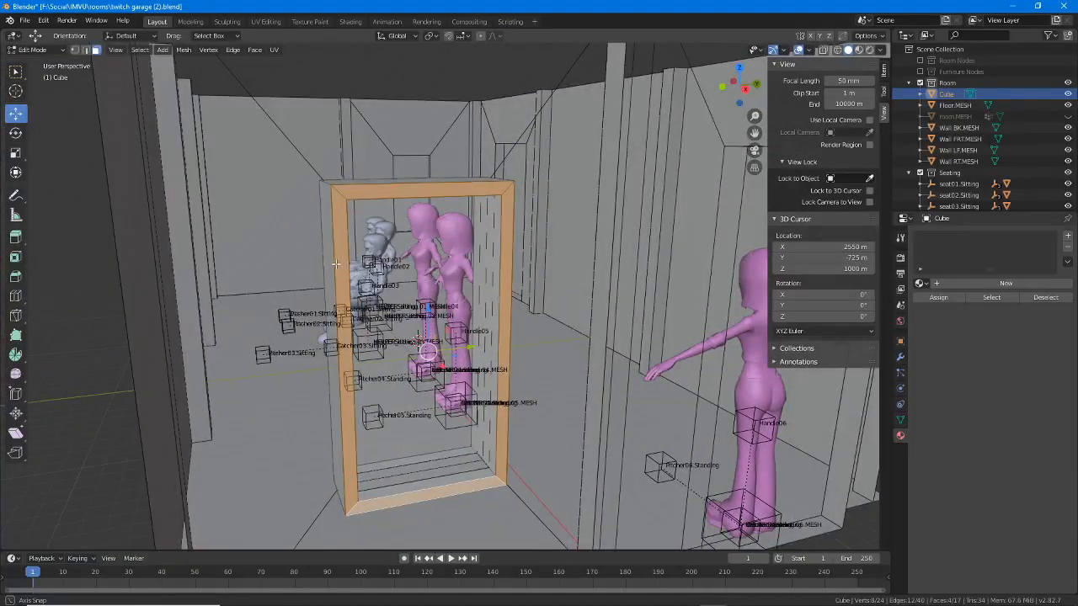
middle_drag(384, 242, 511, 236)
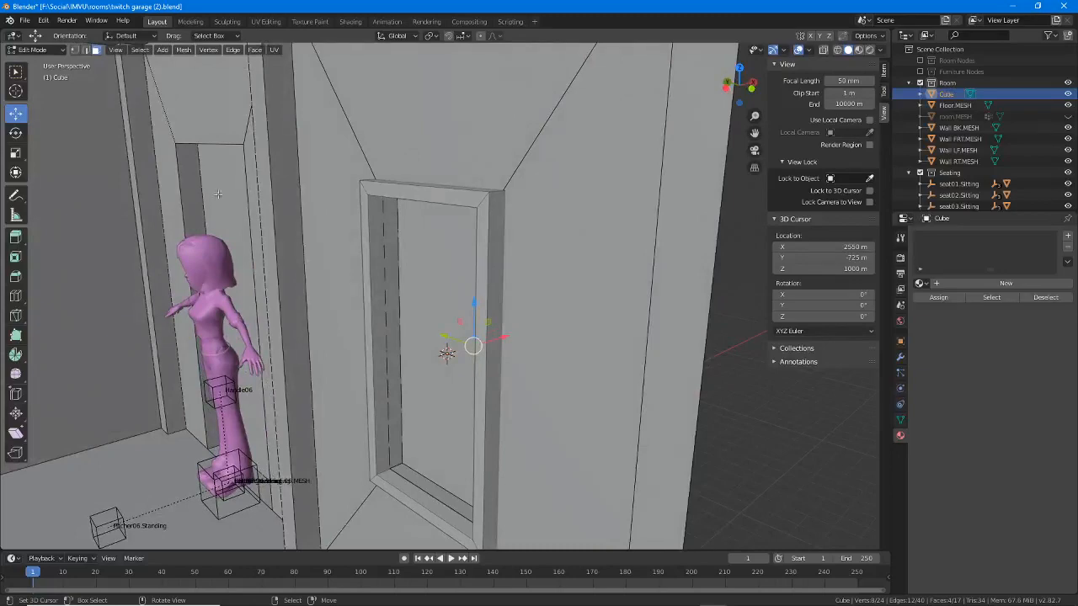
scroll(278, 227, down, 3)
scroll(376, 252, up, 3)
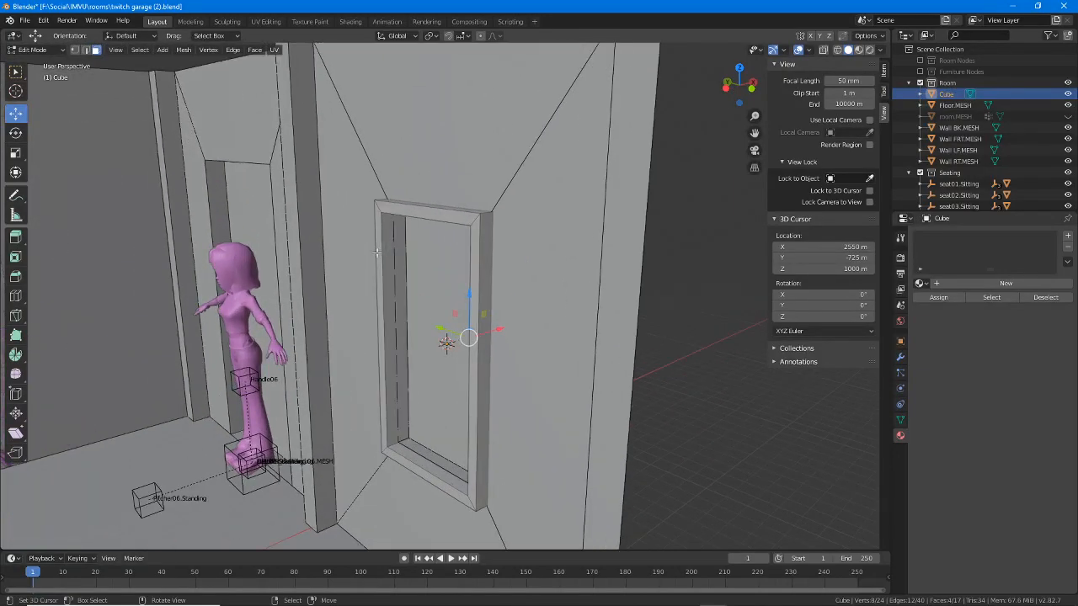
Step: Delete the duplicated rim faces at the back of the frame
middle_drag(448, 225, 335, 224)
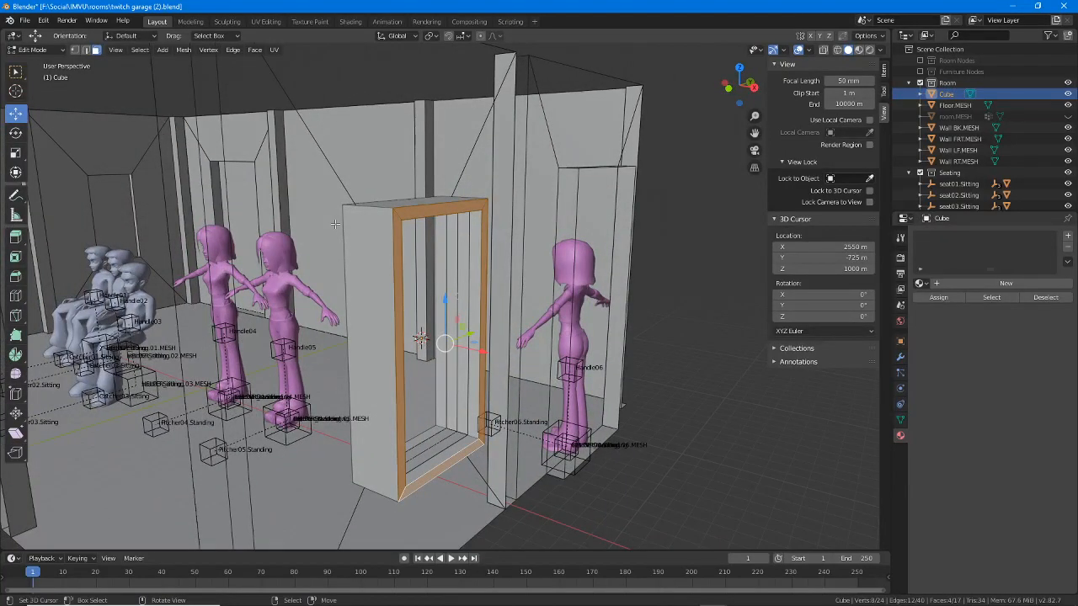
middle_drag(328, 225, 305, 220)
scroll(434, 221, up, 1)
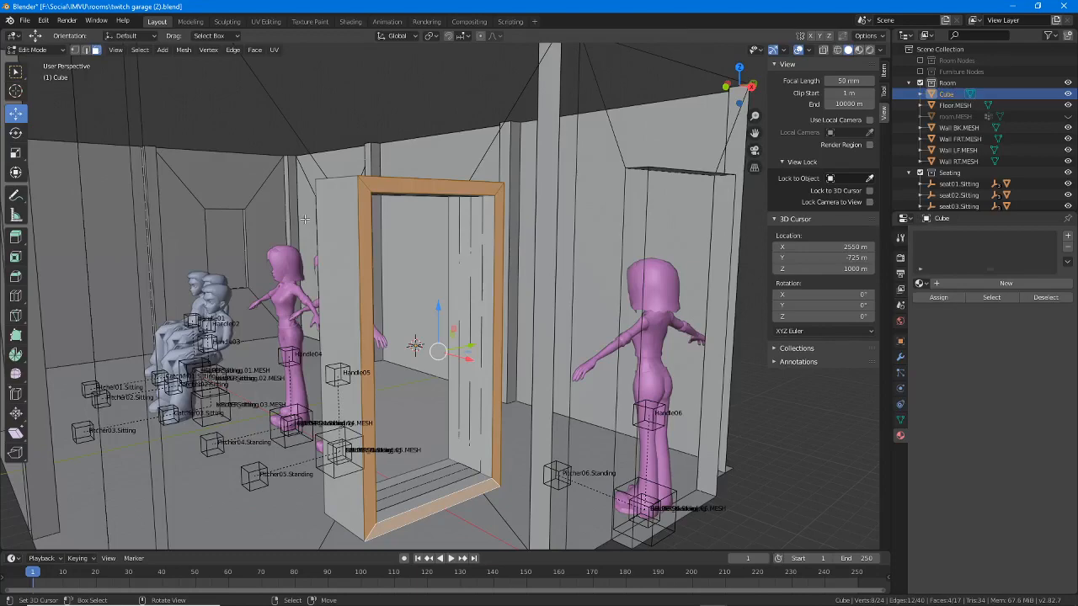
key(x)
click(267, 220)
Step: In edge select mode, fill a new face between the outer and inner top edges at the frame's open back
middle_drag(266, 217, 403, 215)
click(86, 49)
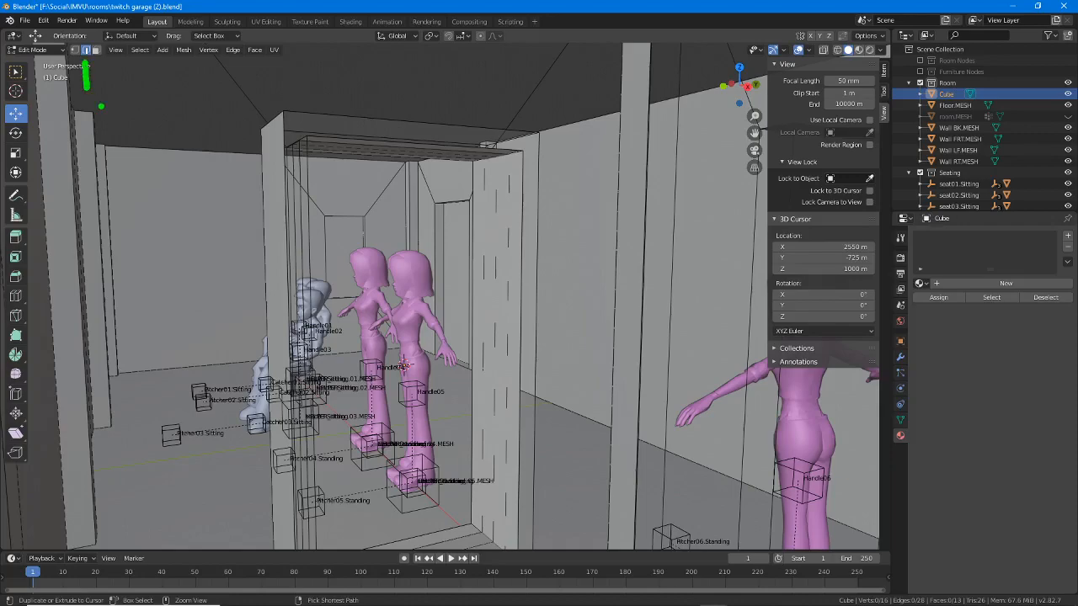
right_click(365, 113)
middle_drag(368, 145, 329, 203)
shift+right_click(366, 140)
click(208, 50)
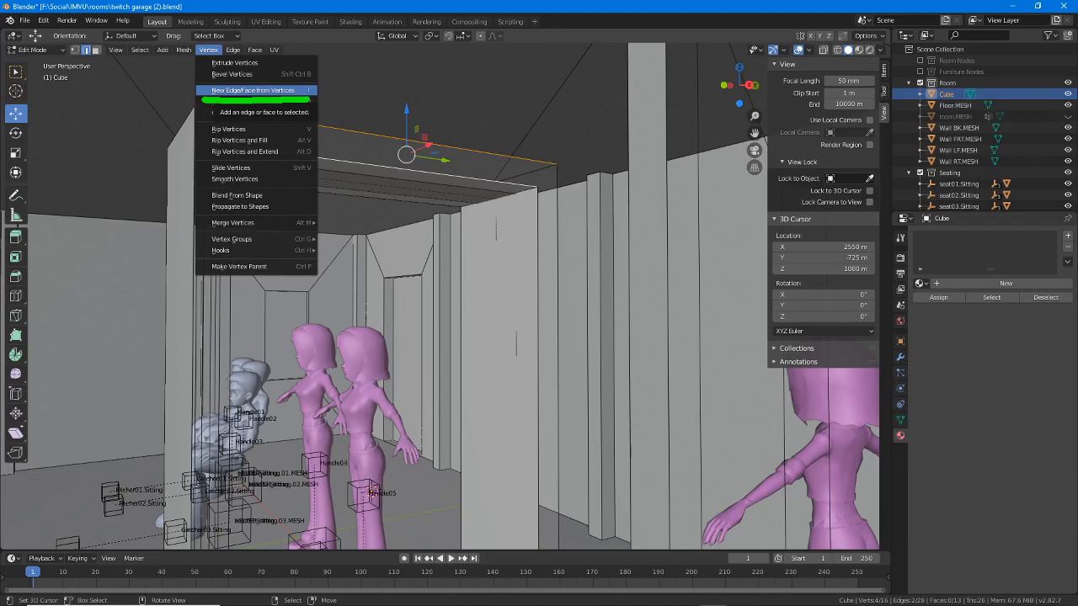
click(208, 49)
click(244, 89)
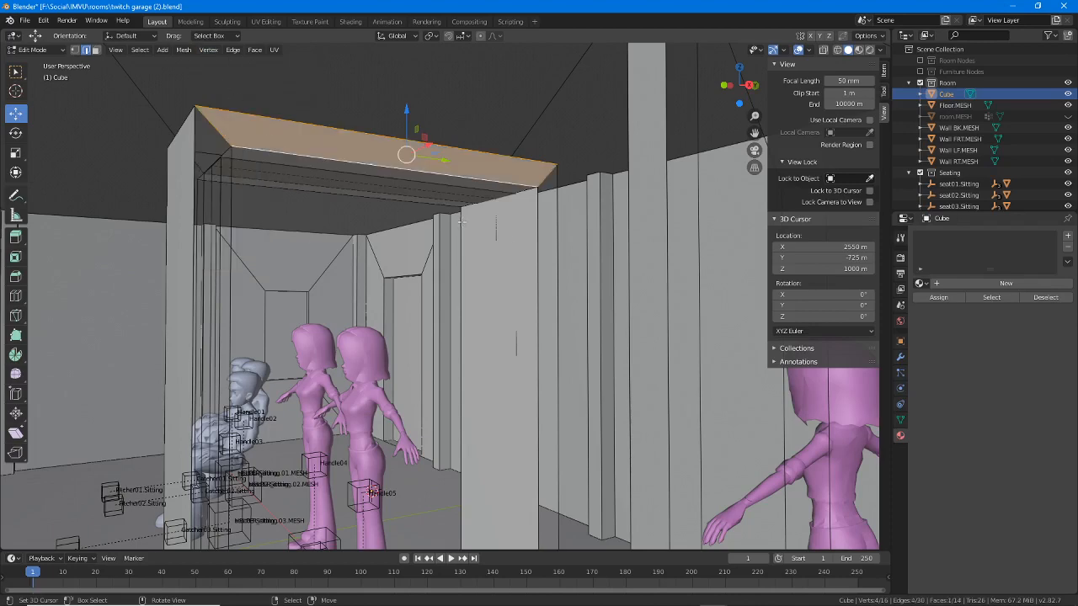
Step: Fill a new face between the outer and inner vertical back edges on the frame's +Y side
click(530, 266)
click(208, 50)
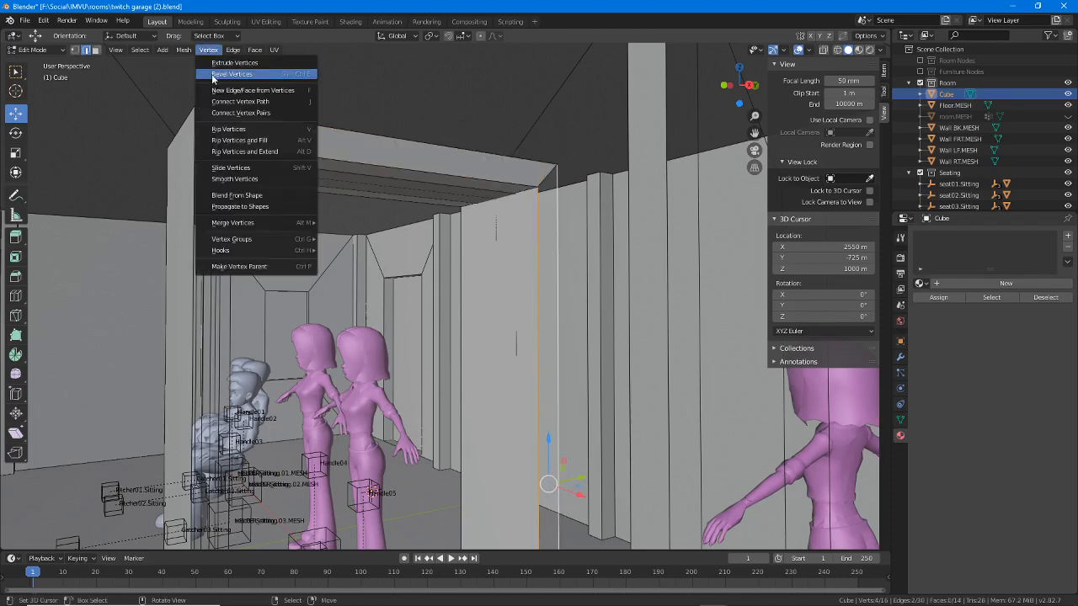
click(244, 89)
Step: Fill a new face between the outer and inner vertical back edges on the frame's -Y side
middle_drag(244, 89, 352, 247)
click(273, 242)
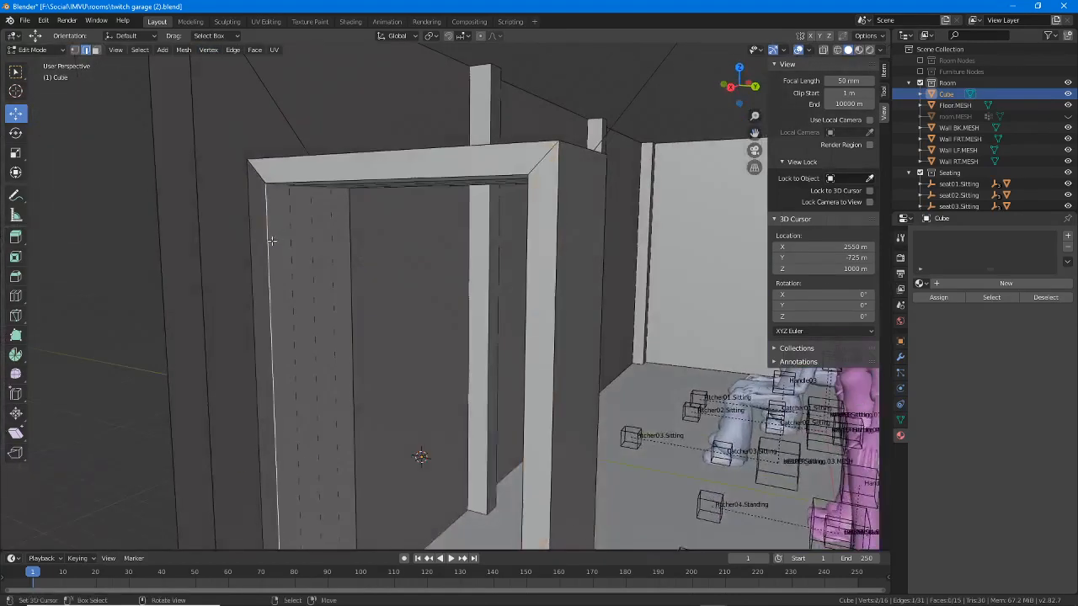
click(208, 50)
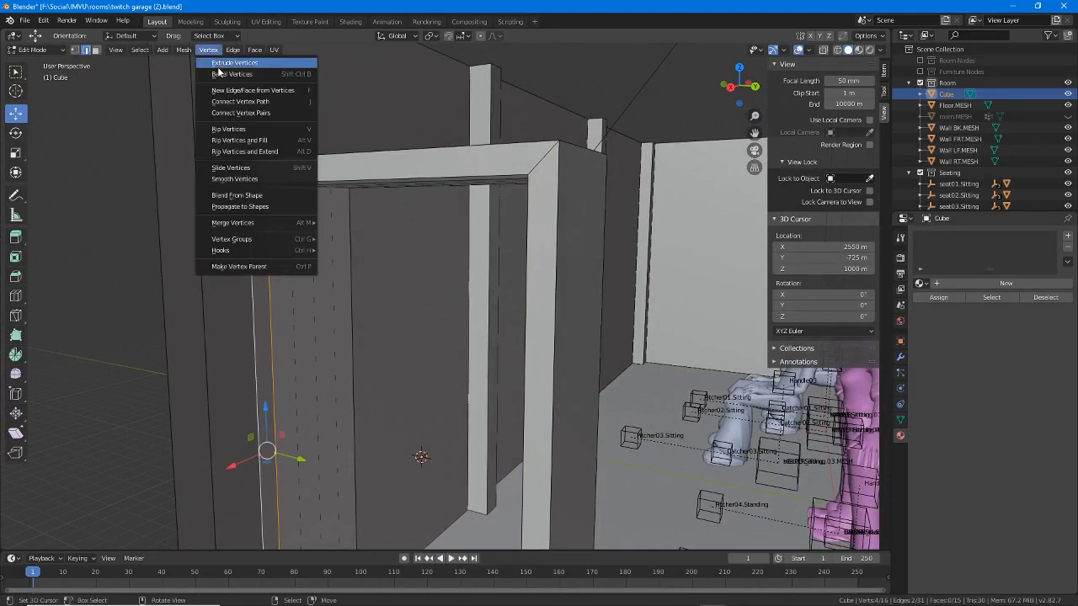
click(245, 91)
Step: Fill a new face between the outer and inner bottom edges at the frame's open back
shift+middle_drag(355, 381, 320, 136)
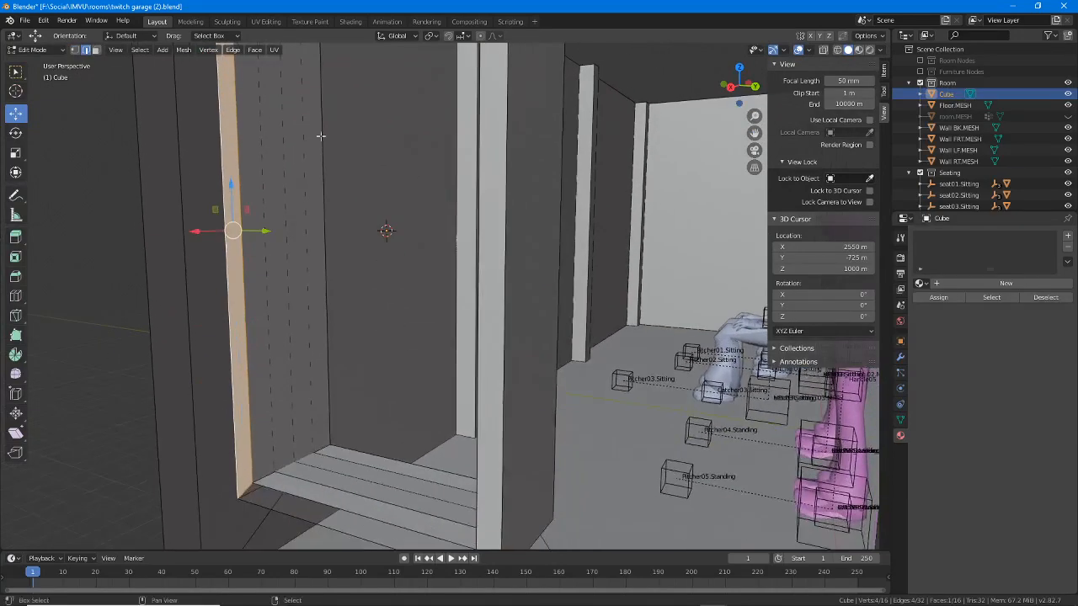
right_click(333, 507)
shift+right_click(318, 525)
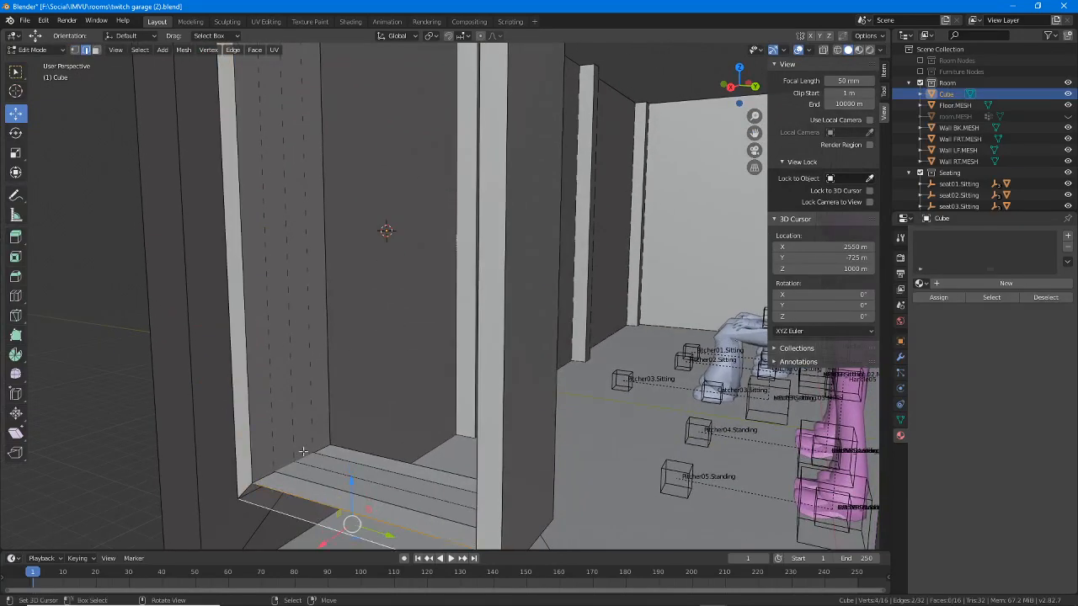
click(208, 51)
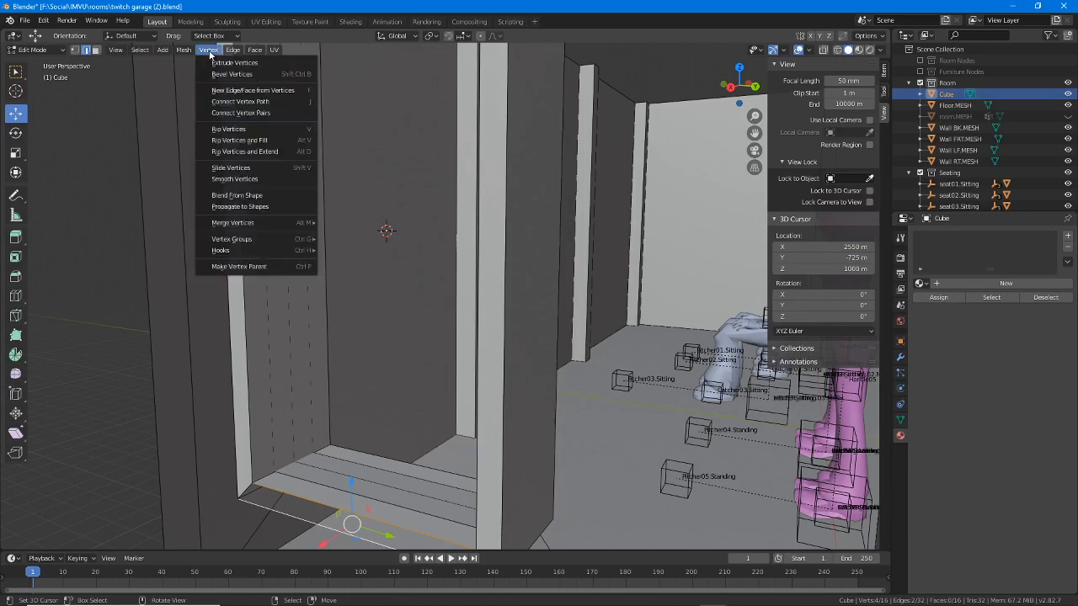
click(233, 89)
Step: In face select mode, select the inner bottom face of the frame opening and move it vertically
middle_drag(254, 265, 505, 283)
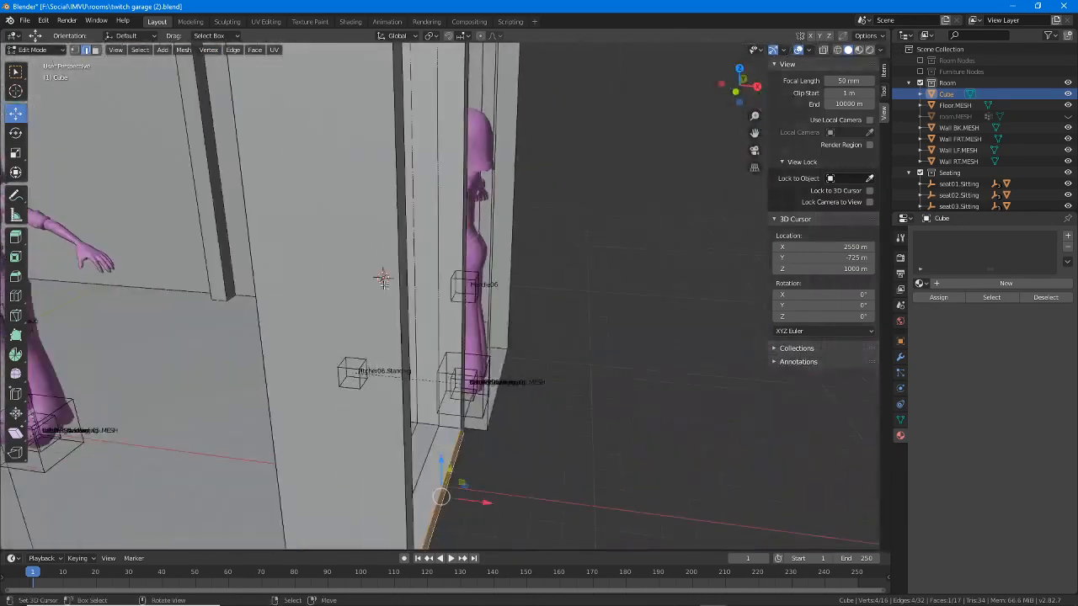
middle_drag(283, 280, 407, 207)
scroll(419, 407, up, 1)
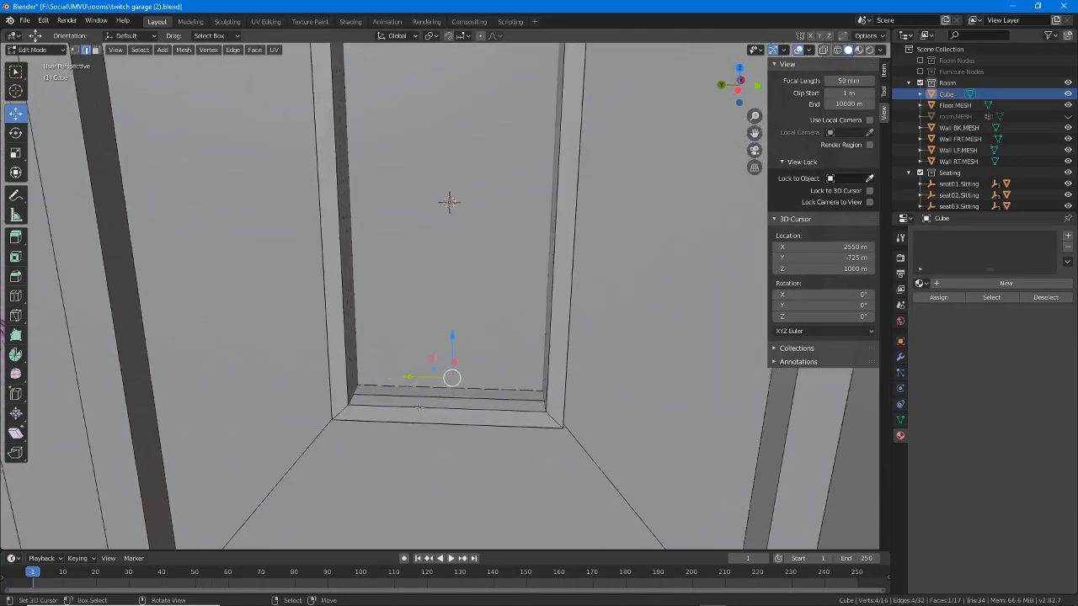
click(415, 400)
middle_drag(415, 400, 370, 363)
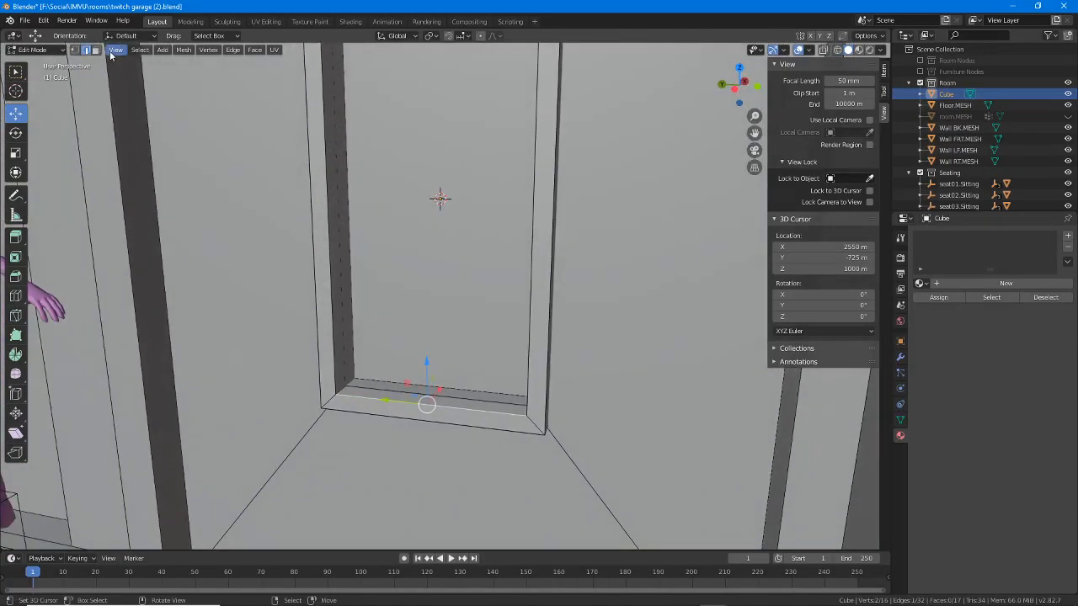
click(96, 49)
click(380, 392)
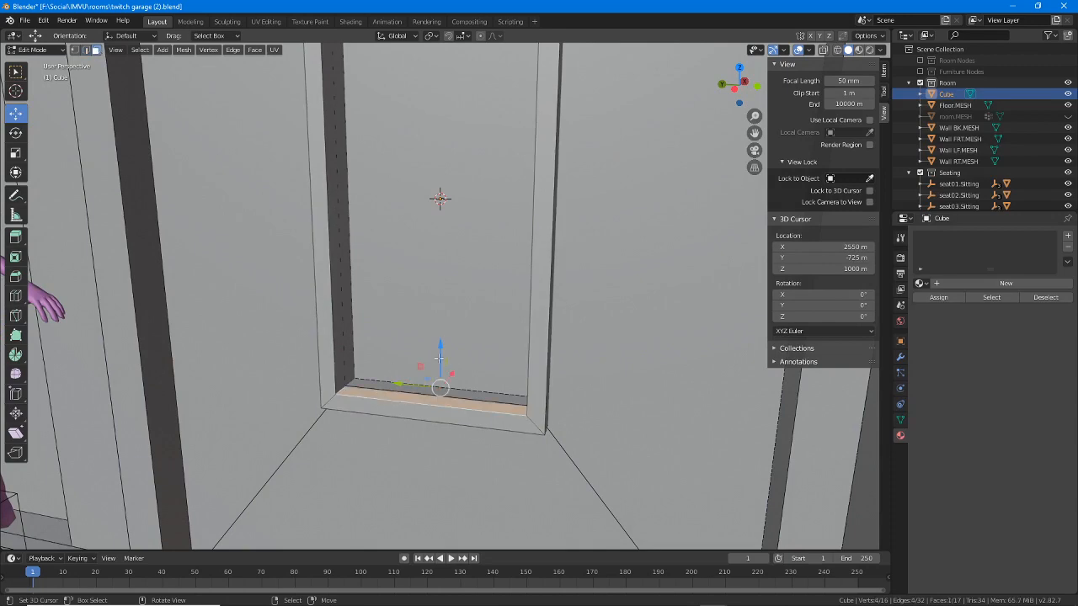
middle_drag(438, 359, 329, 284)
key(g)
click(427, 332)
Step: Select the inner side face on the frame's +Y side and move it inward along Y to thin the opening
click(322, 286)
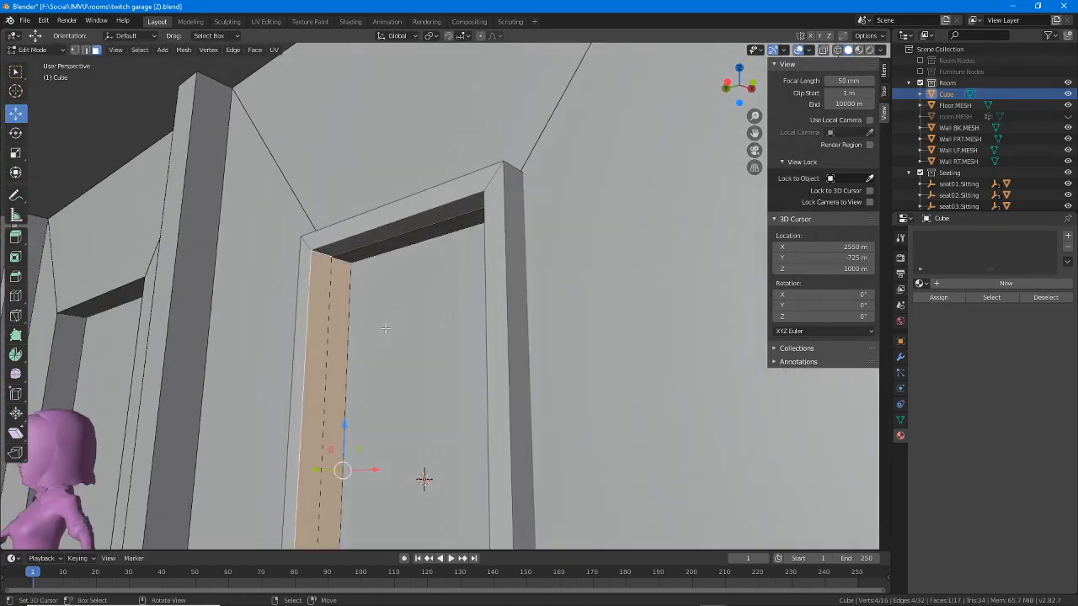
middle_drag(402, 330, 471, 344)
middle_drag(380, 343, 345, 393)
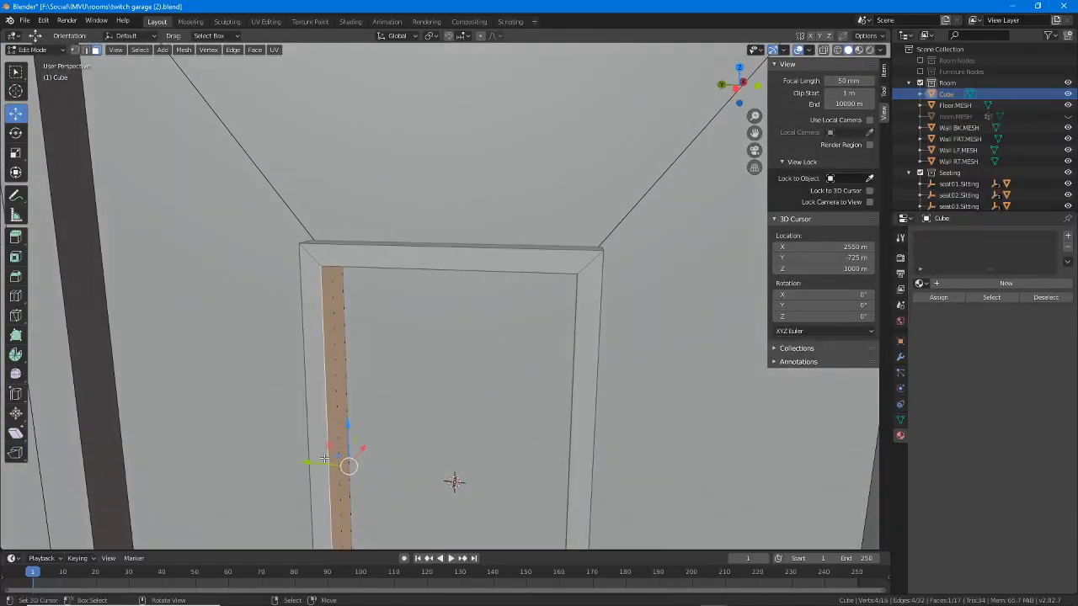
drag(316, 461, 322, 463)
middle_drag(337, 447, 405, 367)
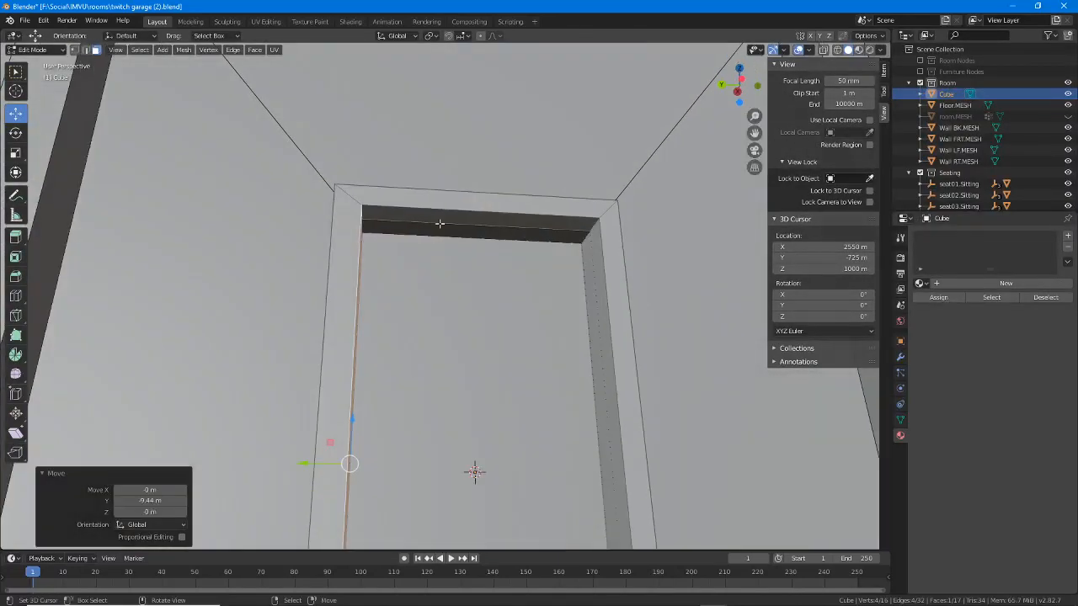
Step: Move the inner top face of the frame opening down about 9.65 m
click(439, 223)
middle_drag(439, 223, 474, 200)
drag(474, 200, 478, 216)
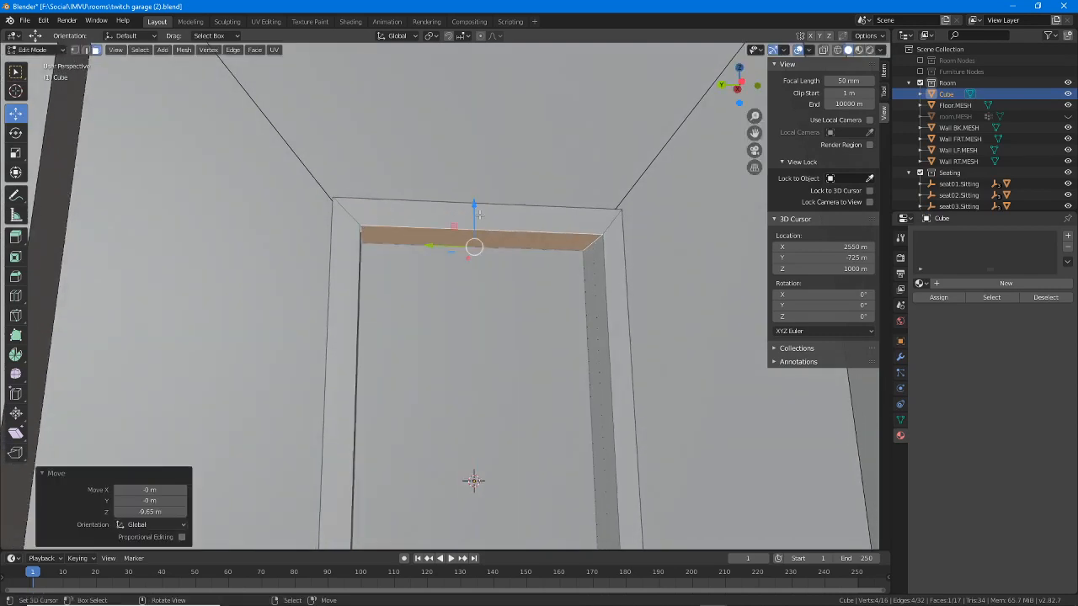
Step: Move the inner side face on the frame's -Y side about 11.5 m along Y
click(592, 353)
middle_drag(592, 353, 583, 361)
drag(533, 477, 523, 482)
scroll(515, 471, down, 3)
shift+middle_drag(510, 467, 510, 265)
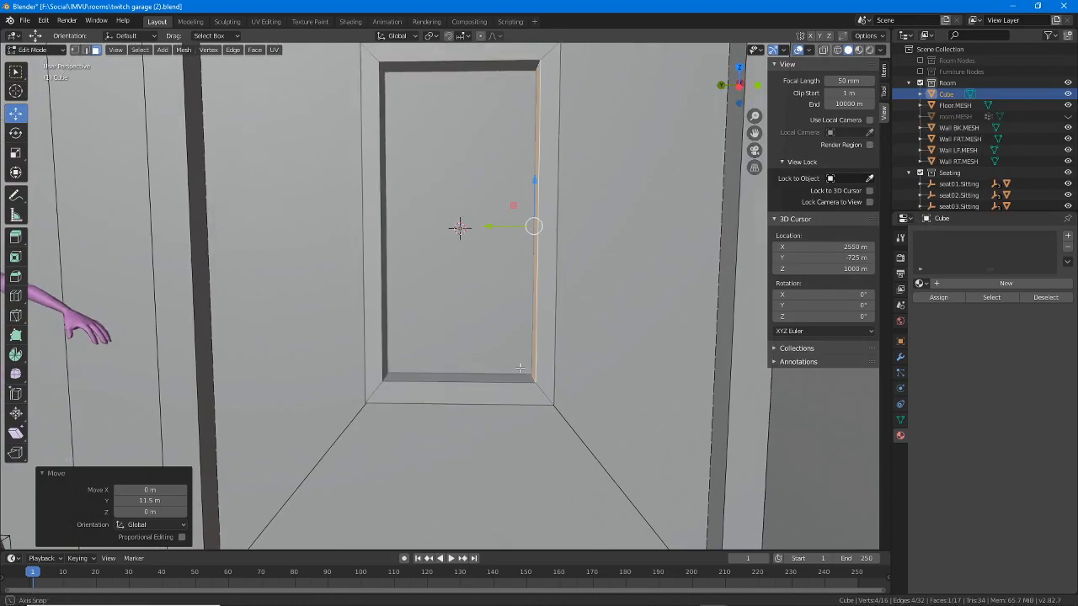
Step: Select the four rim faces at the frame's back, shift them slightly along X, and return to Object Mode
middle_drag(524, 365, 361, 367)
middle_drag(412, 260, 488, 313)
middle_drag(491, 187, 454, 206)
click(437, 189)
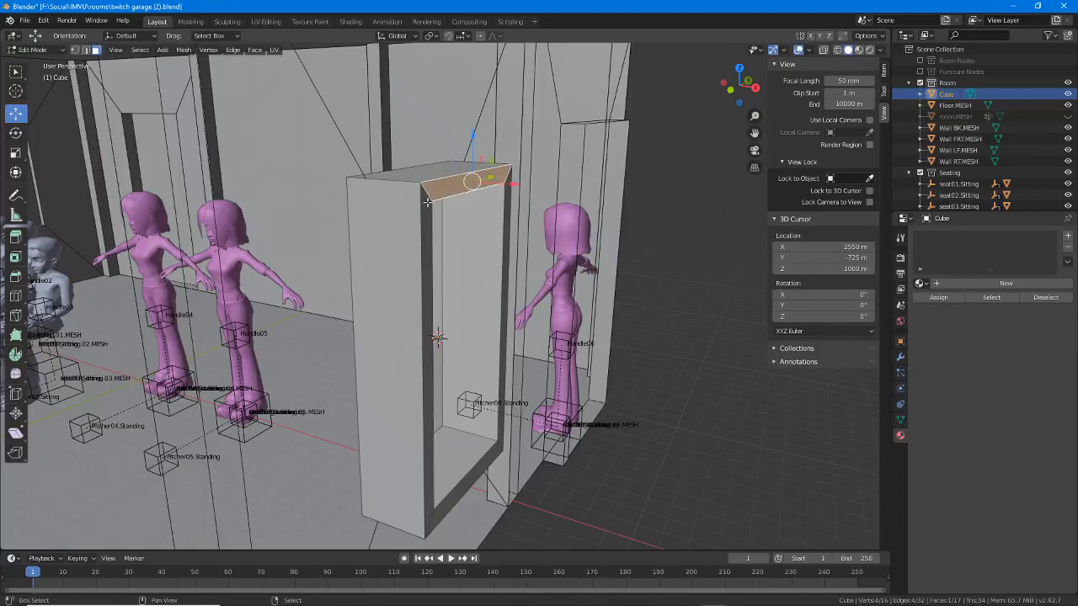
shift+click(428, 202)
shift+click(508, 215)
shift+click(477, 474)
middle_drag(477, 473, 523, 441)
mouse_move(527, 340)
mouse_down()
mouse_move(476, 342)
mouse_move(521, 342)
mouse_up()
middle_drag(521, 342, 446, 297)
scroll(446, 298, down, 3)
key(Tab)
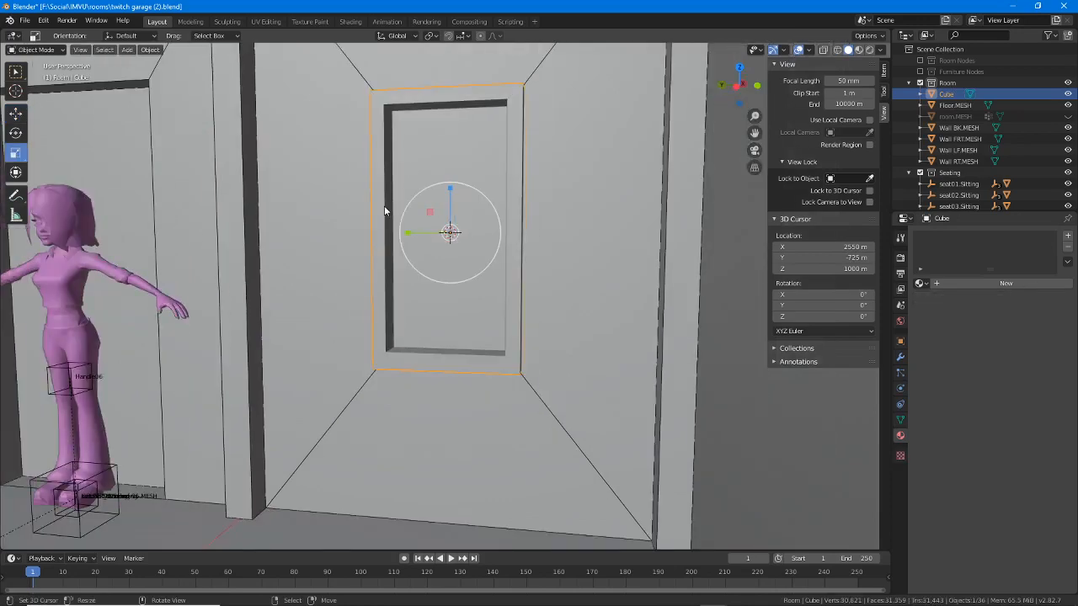
Step: Enter Edit Mode on Wall LF.MESH with the window pane face inside the frame selected
click(335, 183)
middle_drag(370, 184, 470, 265)
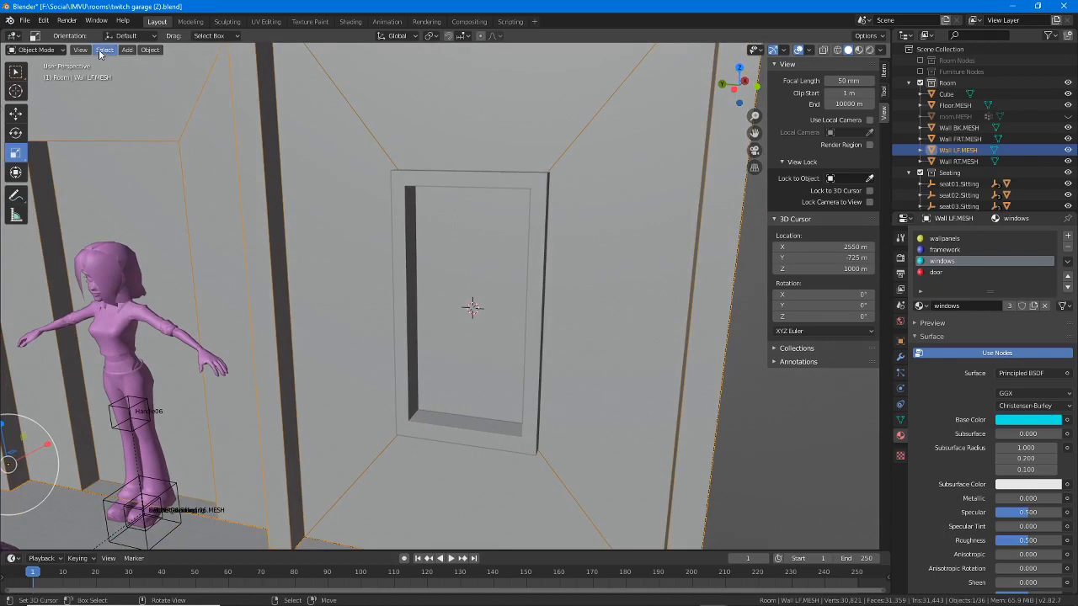
click(59, 51)
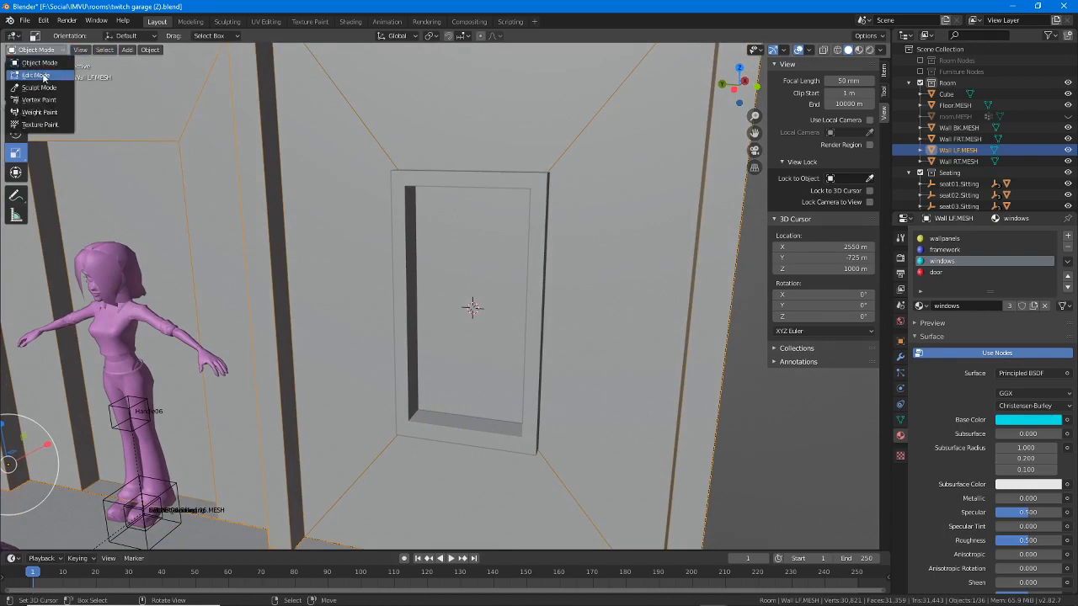
click(43, 77)
middle_drag(442, 185, 448, 233)
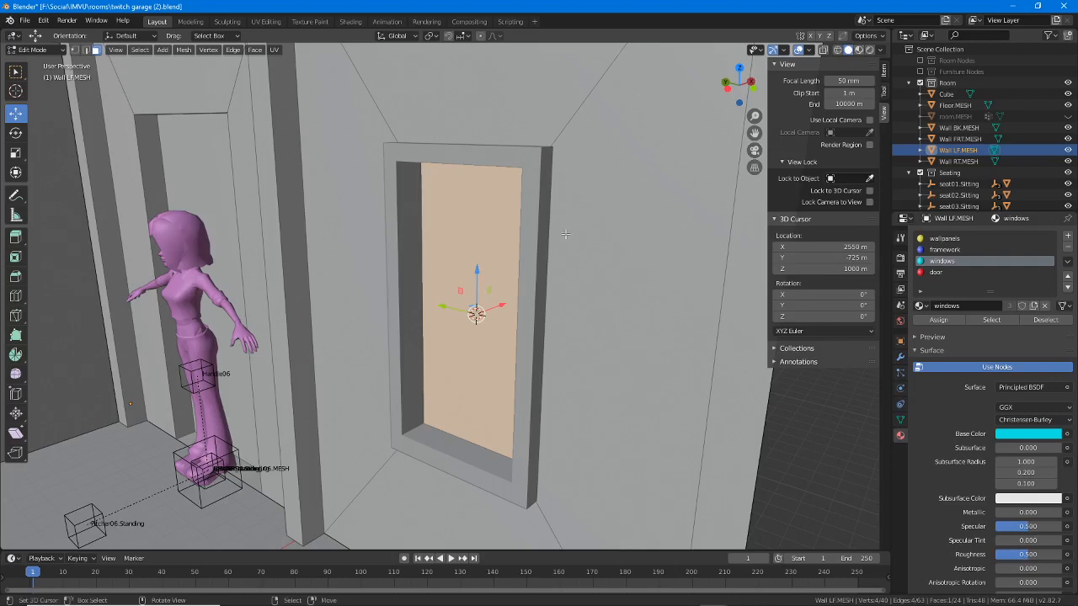
Step: Using a wireframe X-ray display, scale the window pane down along Y and to 0.987 along Z, then restore solid shading
click(859, 51)
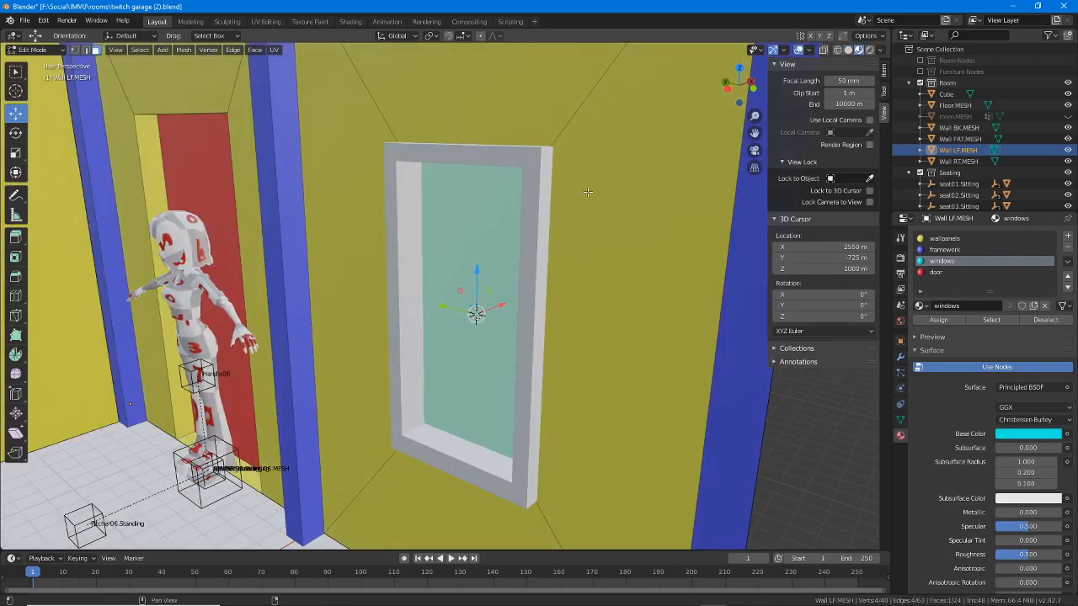
scroll(420, 281, up, 3)
scroll(421, 280, up, 1)
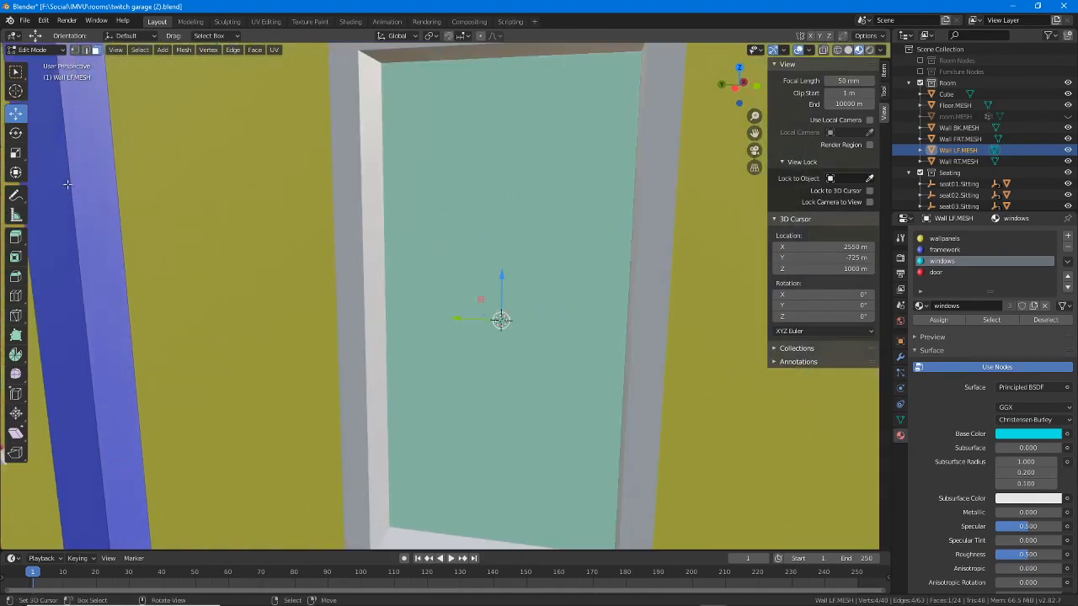
click(15, 154)
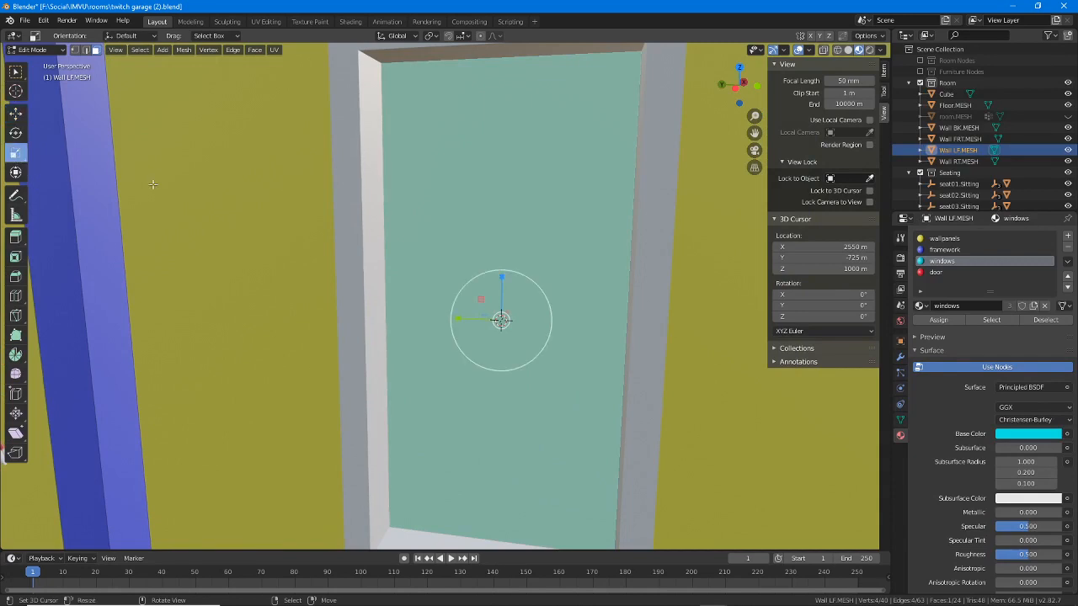
click(838, 50)
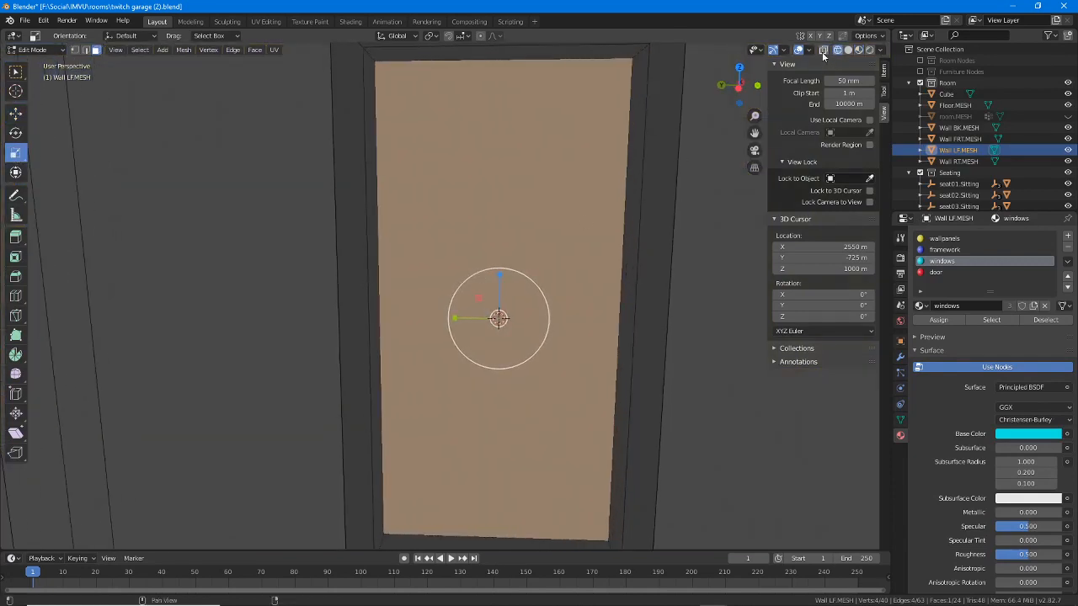
click(823, 51)
middle_drag(526, 294, 452, 314)
scroll(511, 282, down, 2)
drag(439, 311, 458, 314)
drag(484, 270, 484, 271)
middle_drag(483, 271, 401, 270)
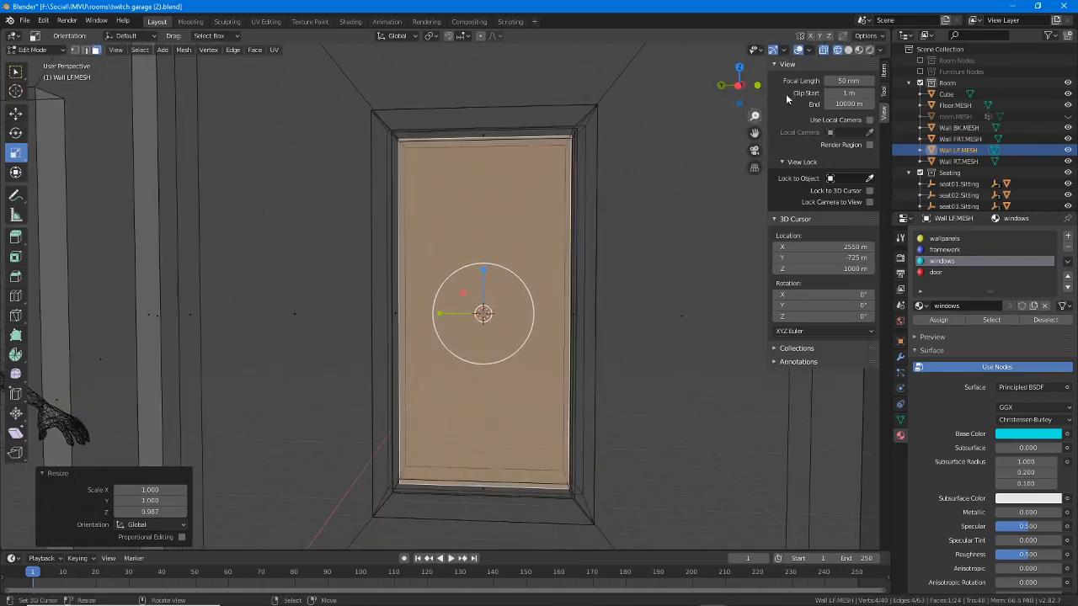
click(848, 50)
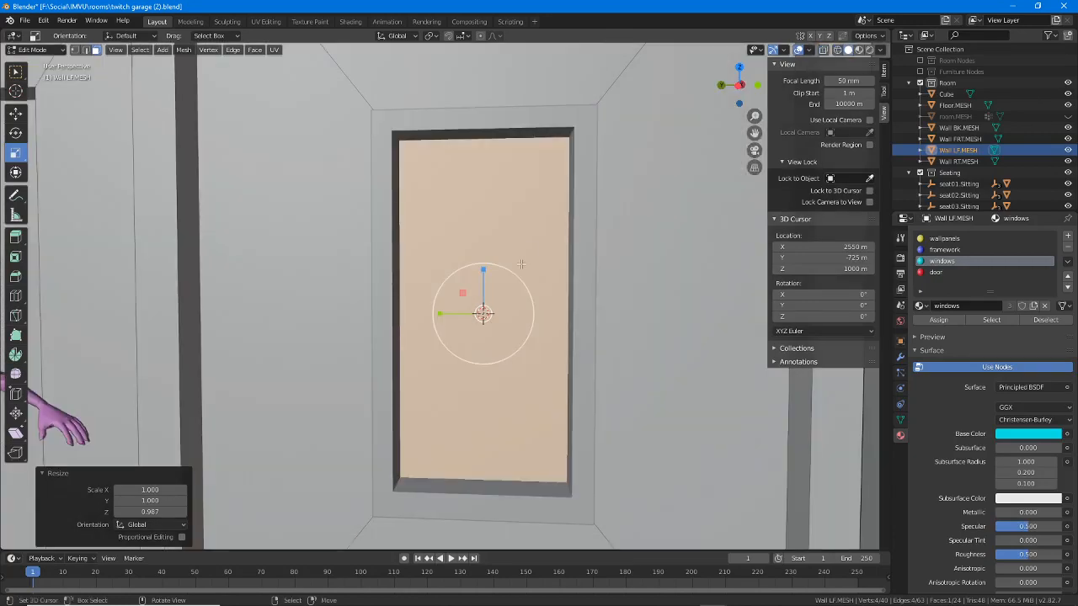
Step: Move the window pane face 40 m along X, deeper into the frame
mouse_move(513, 278)
middle_down()
mouse_move(529, 270)
mouse_move(578, 281)
mouse_move(352, 301)
middle_up()
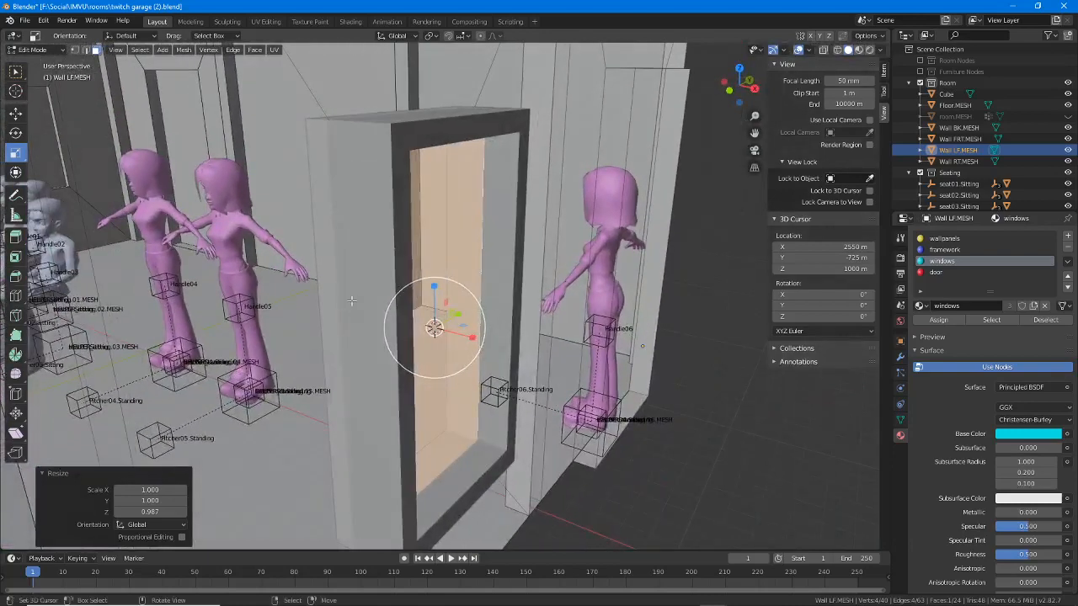
click(18, 117)
key(g)
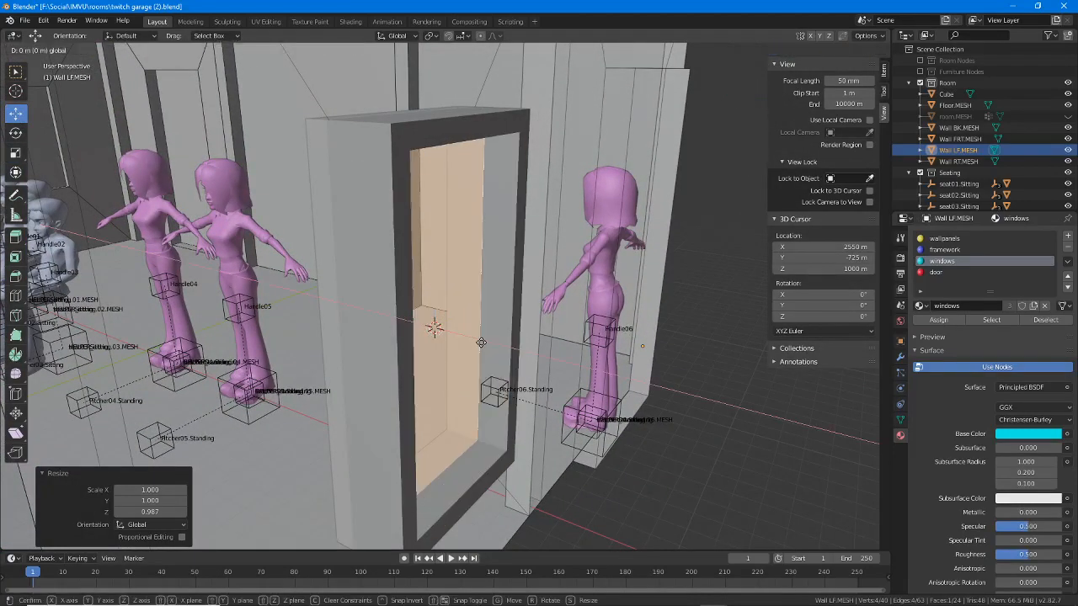
drag(532, 362, 532, 362)
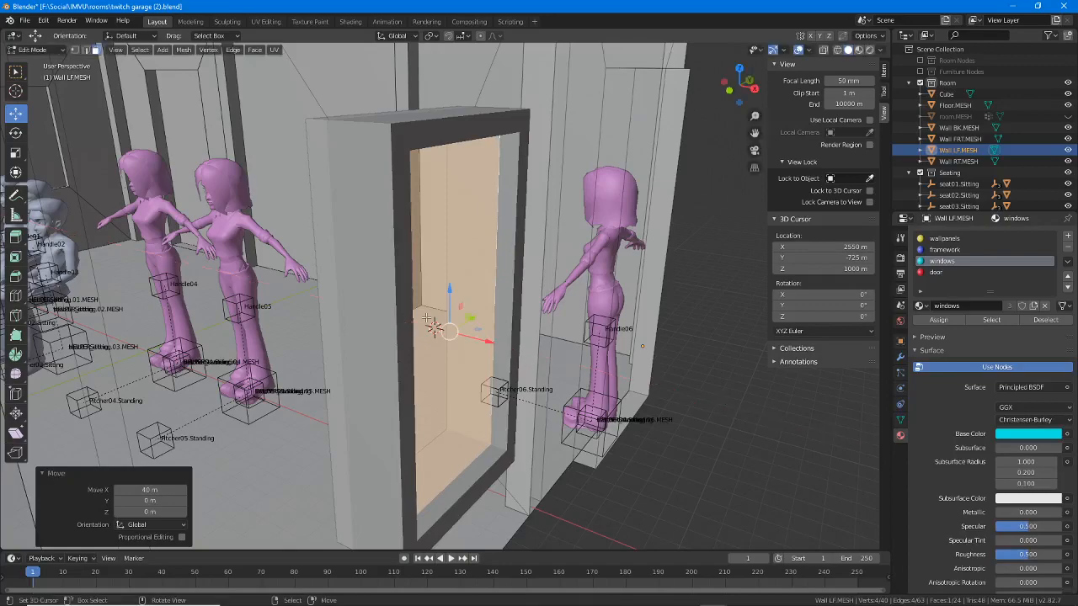
middle_drag(324, 307, 501, 282)
scroll(492, 312, down, 3)
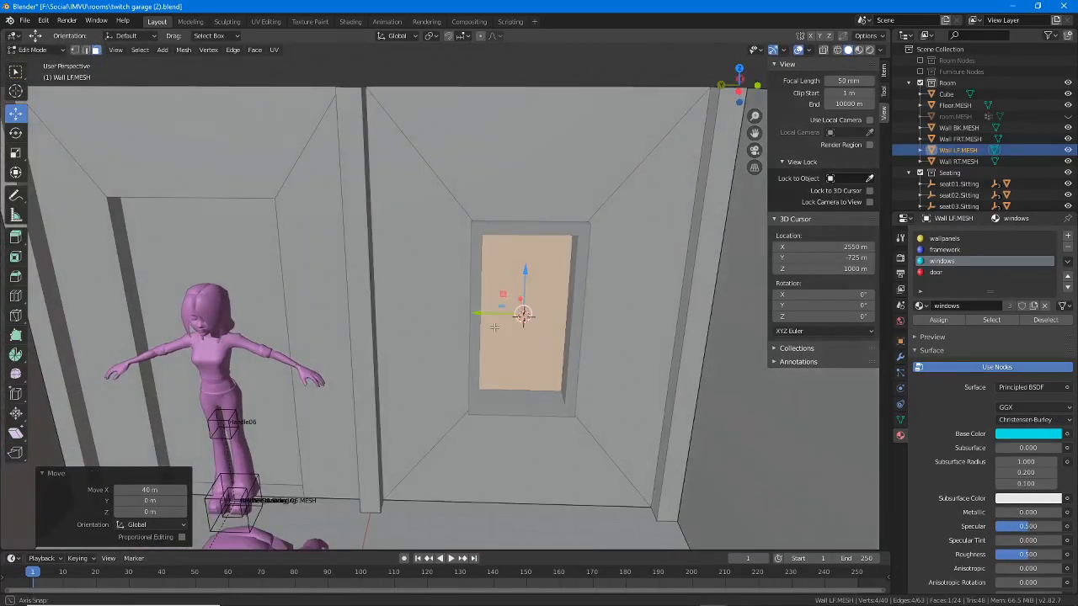
middle_drag(495, 327, 483, 325)
Step: Return to Object Mode and duplicate the window frame cube in place
key(Tab)
click(476, 225)
middle_drag(553, 272, 519, 288)
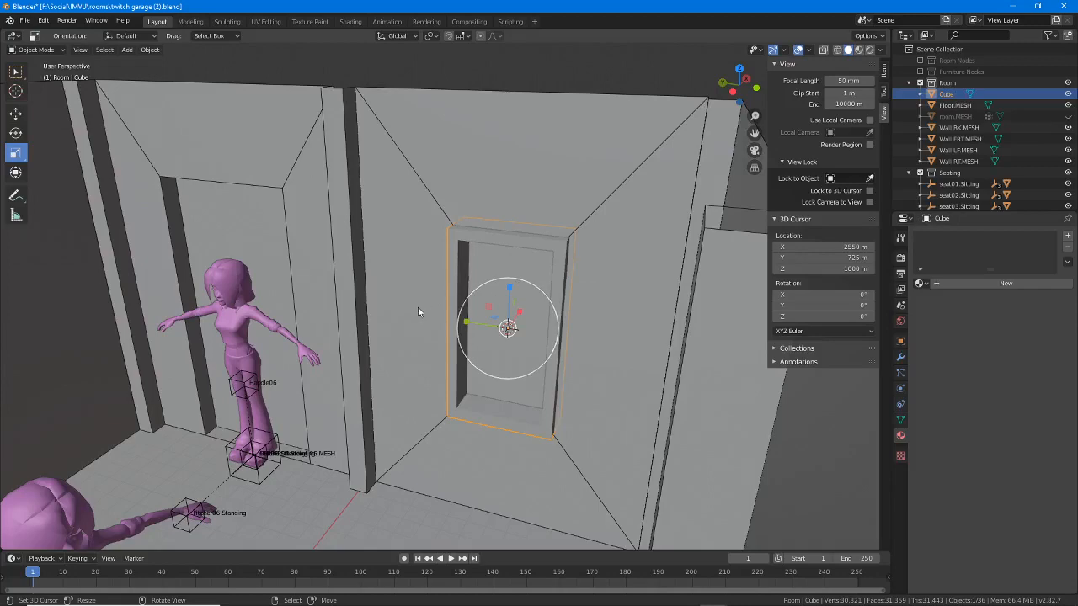
middle_drag(478, 326, 520, 329)
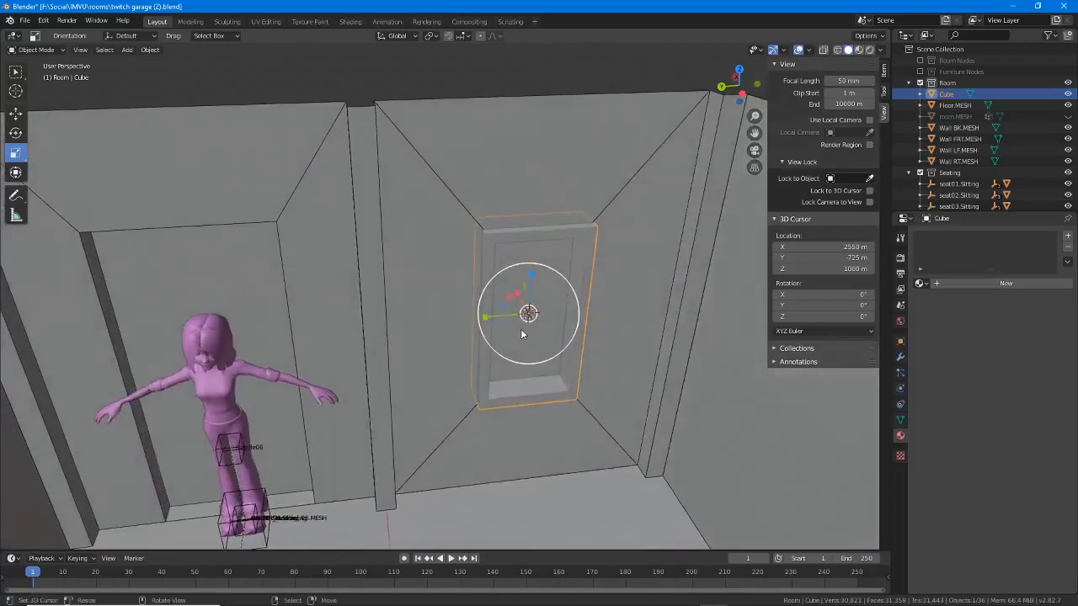
click(150, 50)
click(176, 135)
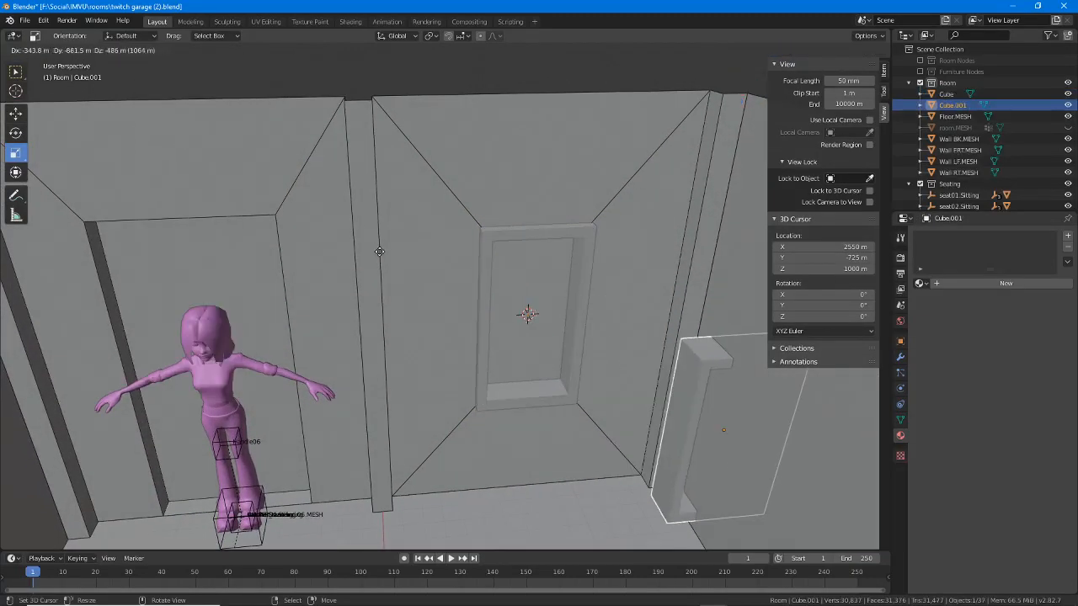
right_click(263, 177)
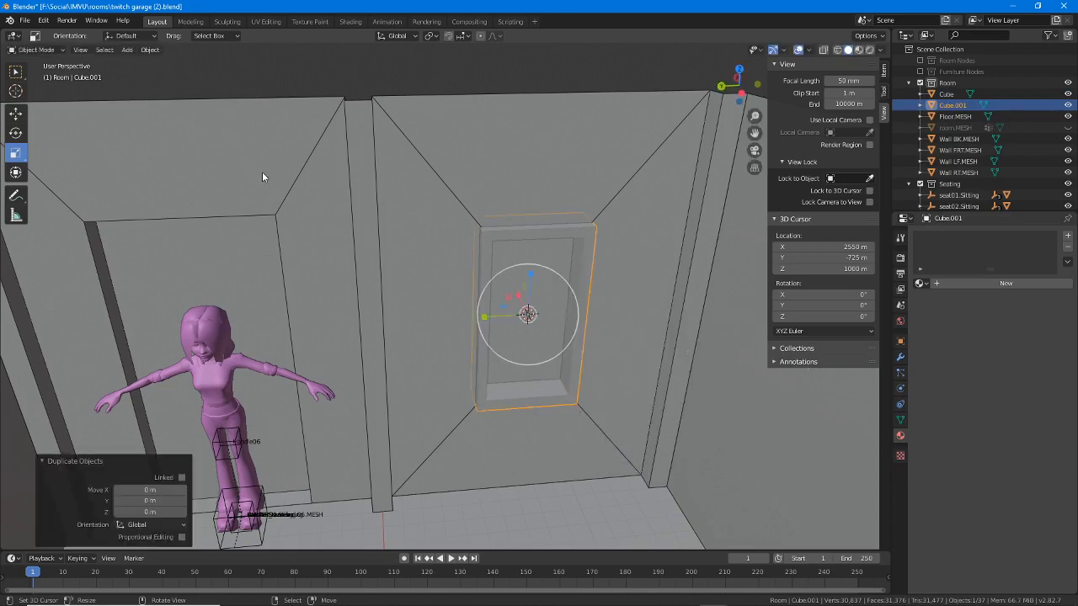
Step: Move the duplicated frame 1500 m along Y to the door opening and focus the view on it
click(15, 113)
drag(502, 327, 160, 323)
key(KP_Decimal)
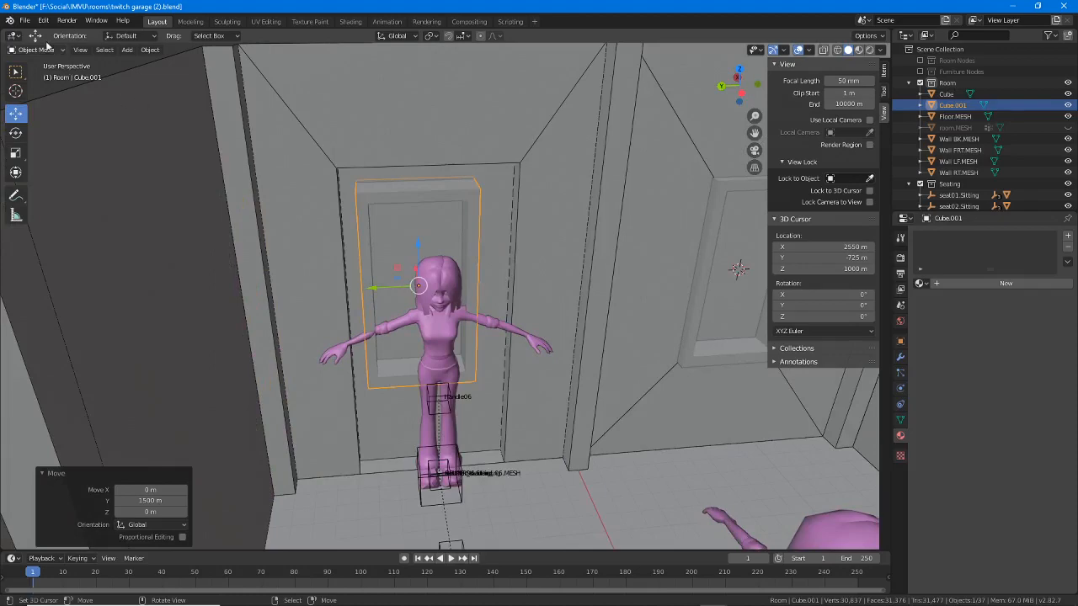
Step: Enter Edit Mode on the duplicated frame and try face-loop selections on its side and upper pieces
click(41, 51)
click(43, 76)
middle_drag(501, 240, 460, 243)
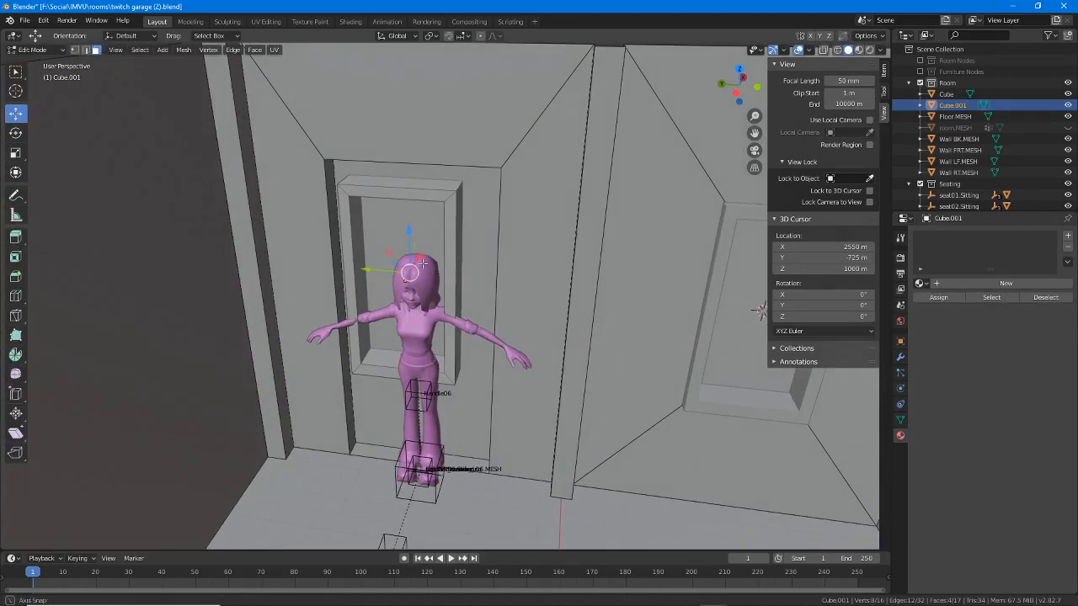
scroll(458, 243, up, 2)
middle_drag(447, 198, 301, 274)
click(500, 240)
shift+right_click(392, 156)
middle_drag(371, 228, 330, 220)
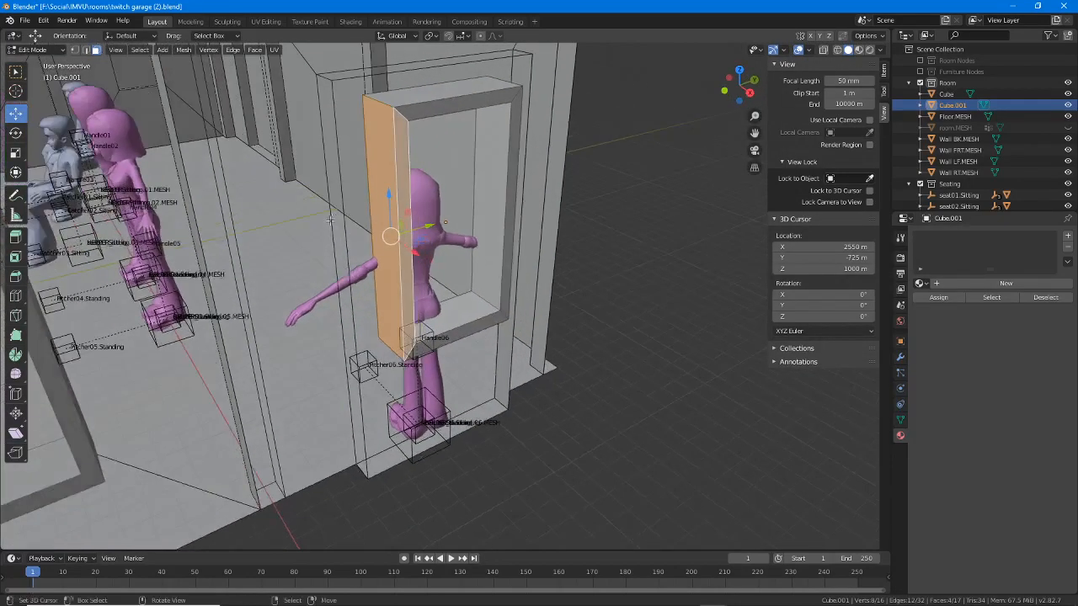
alt+right_click(400, 212)
middle_drag(401, 211, 589, 256)
alt+right_click(435, 114)
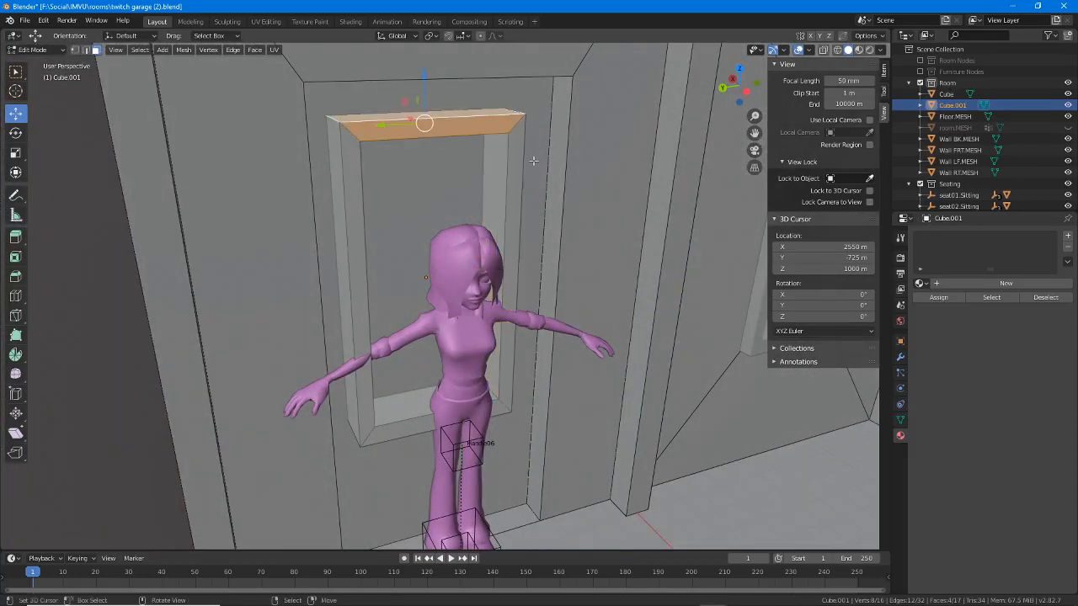
Step: Show the frame in wireframe with X-ray on and loop-select the vertical side piece nearest the window
key(shift+z)
alt+right_click(345, 207)
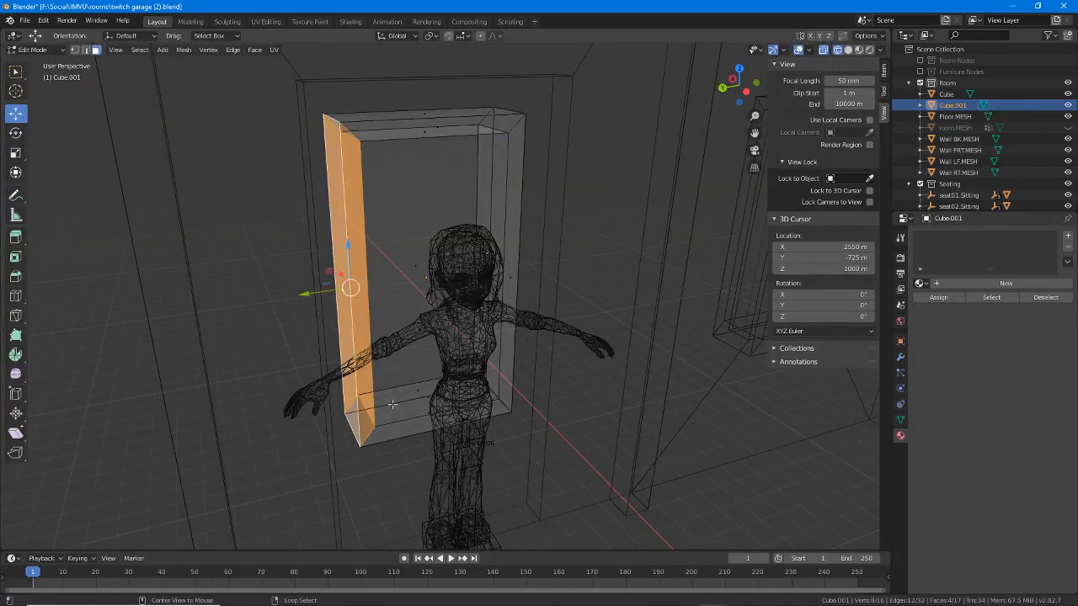
alt+right_click(401, 413)
alt+right_click(410, 122)
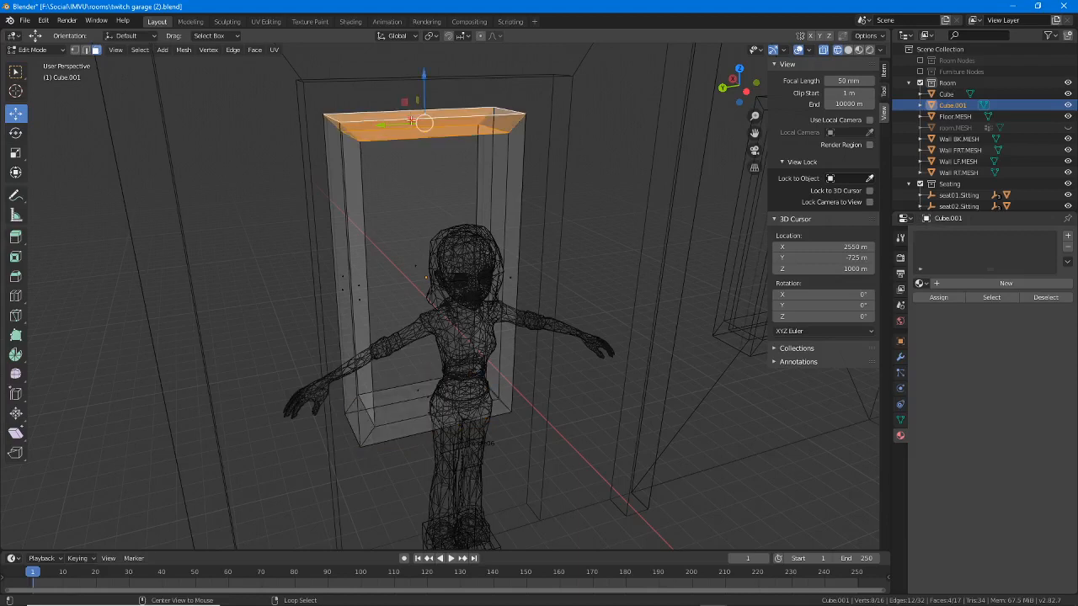
alt+right_click(508, 173)
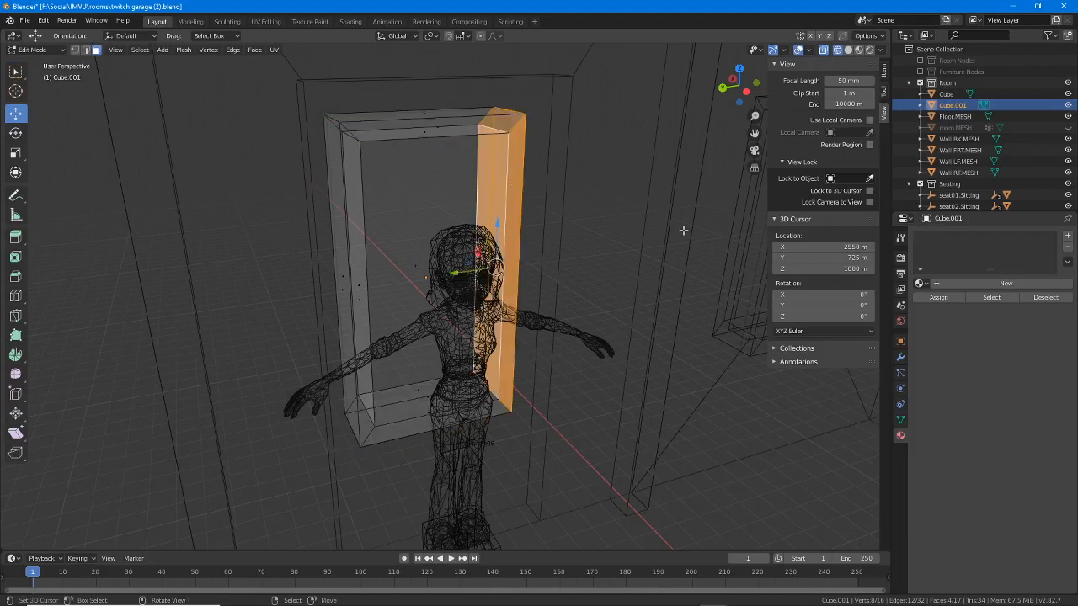
click(823, 51)
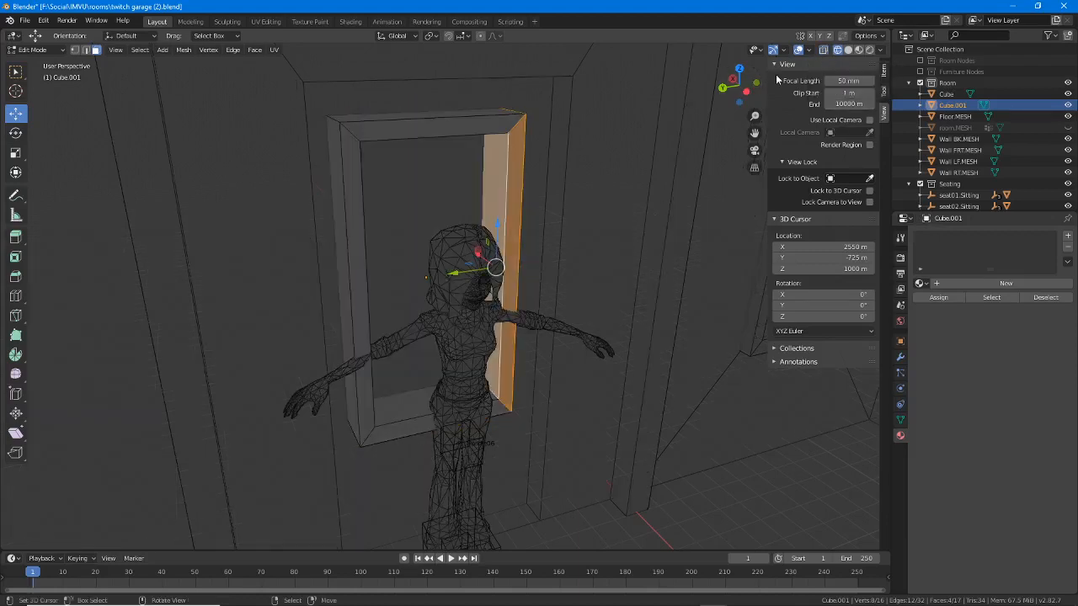
click(824, 51)
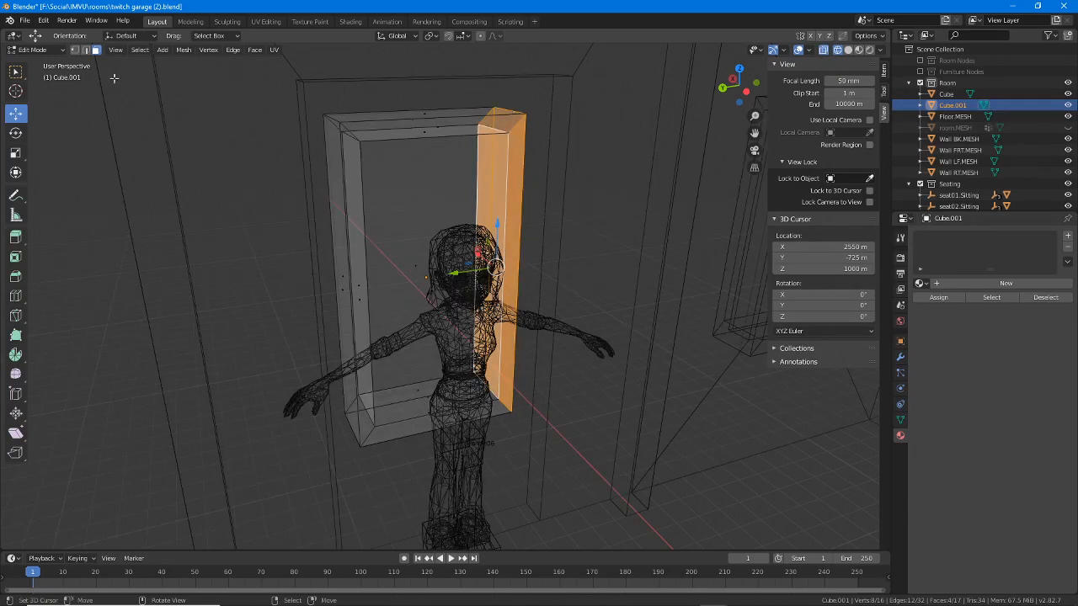
Step: Switch to the Right orthographic viewpoint with the door frame and door opening centered
click(116, 50)
mouse_move(146, 179)
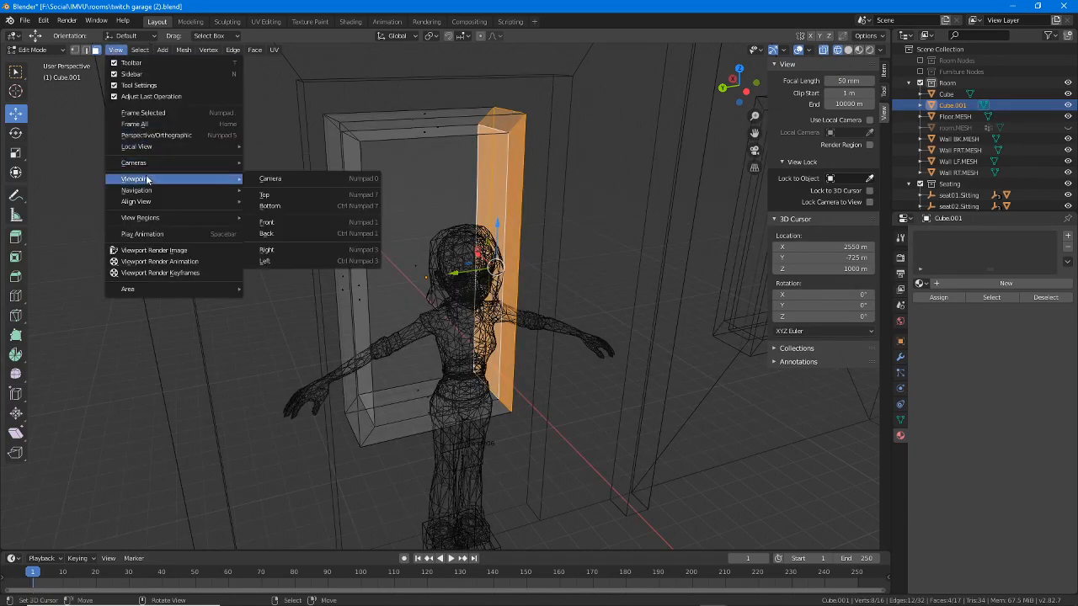
click(265, 222)
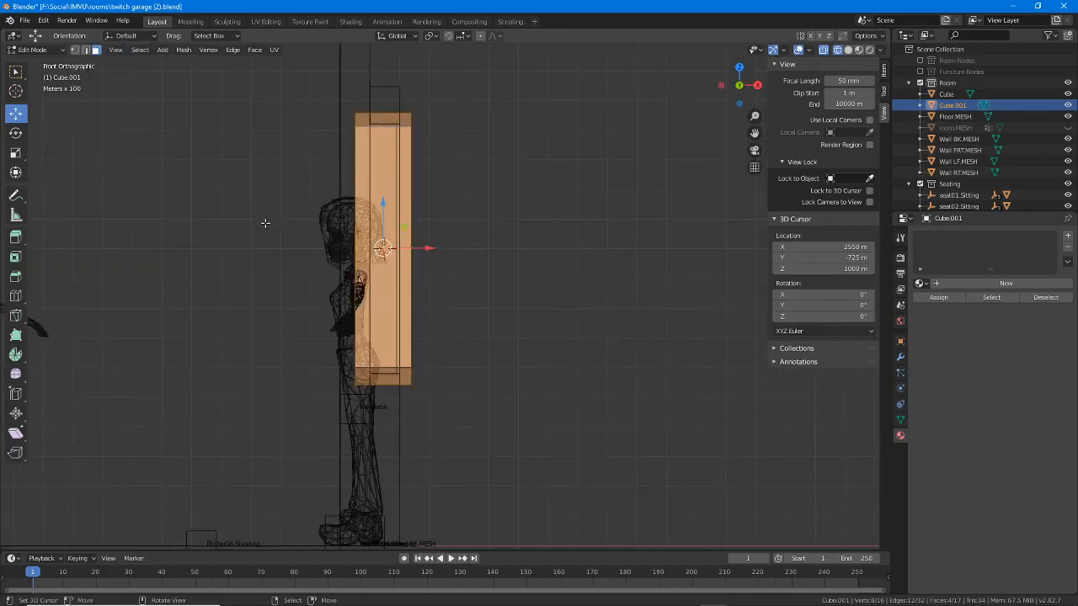
click(115, 50)
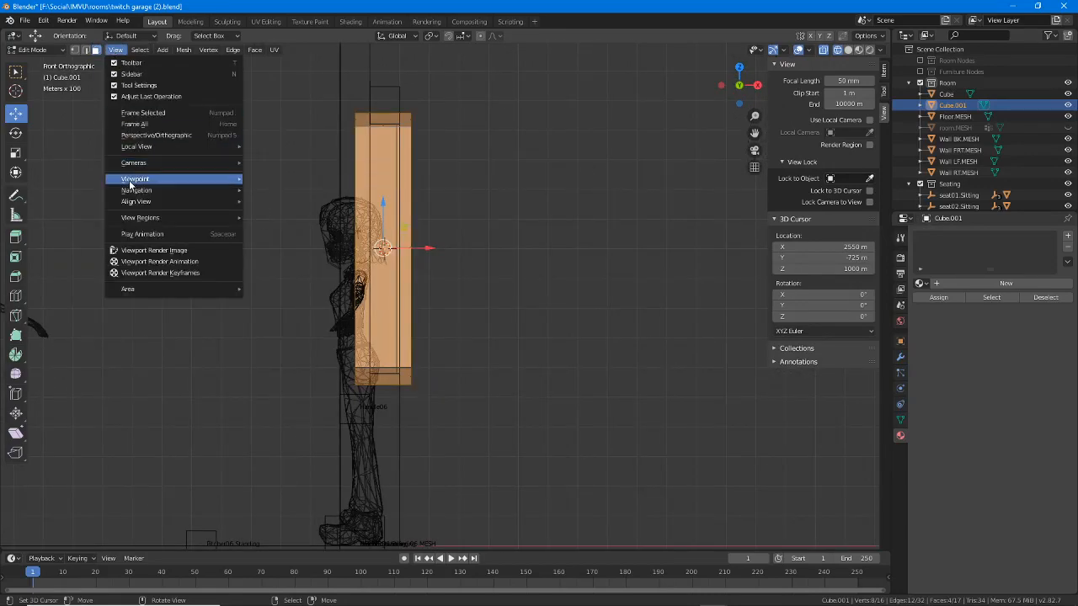
mouse_move(129, 181)
click(268, 250)
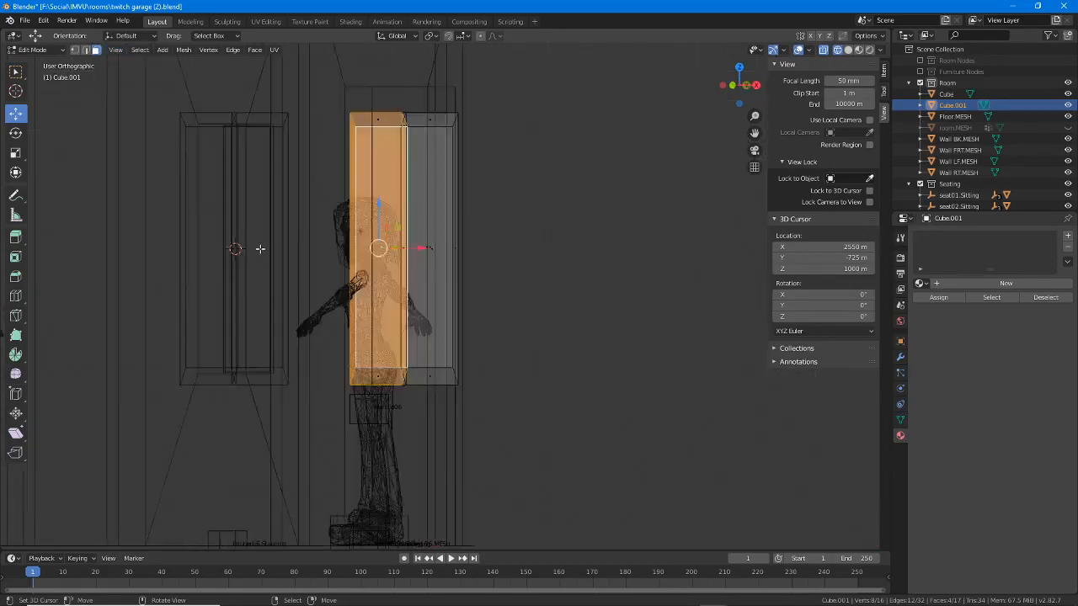
shift+middle_drag(447, 190, 417, 188)
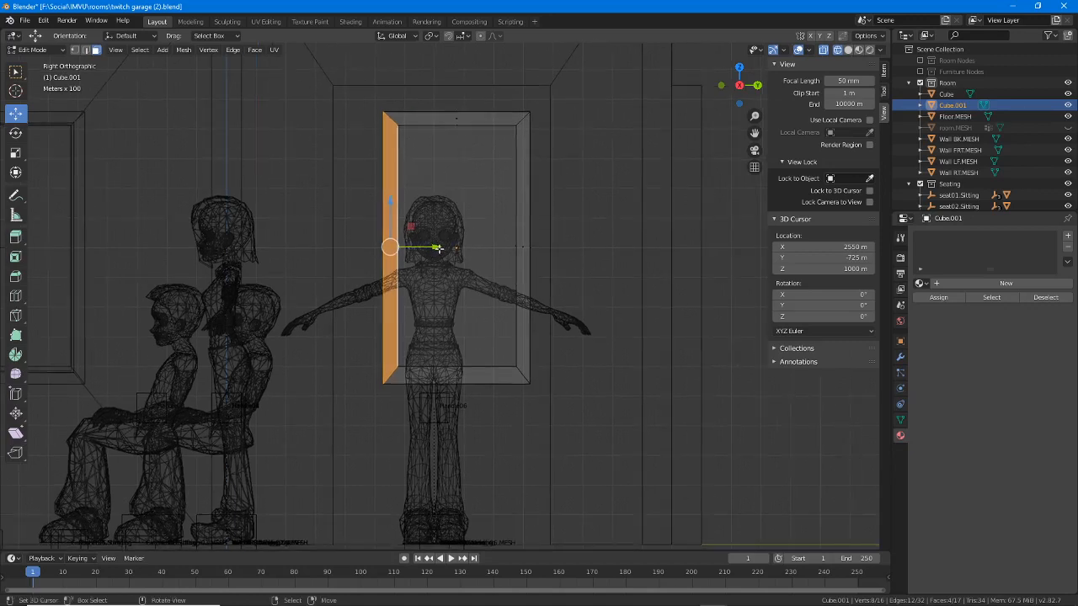
shift+middle_drag(469, 274, 447, 262)
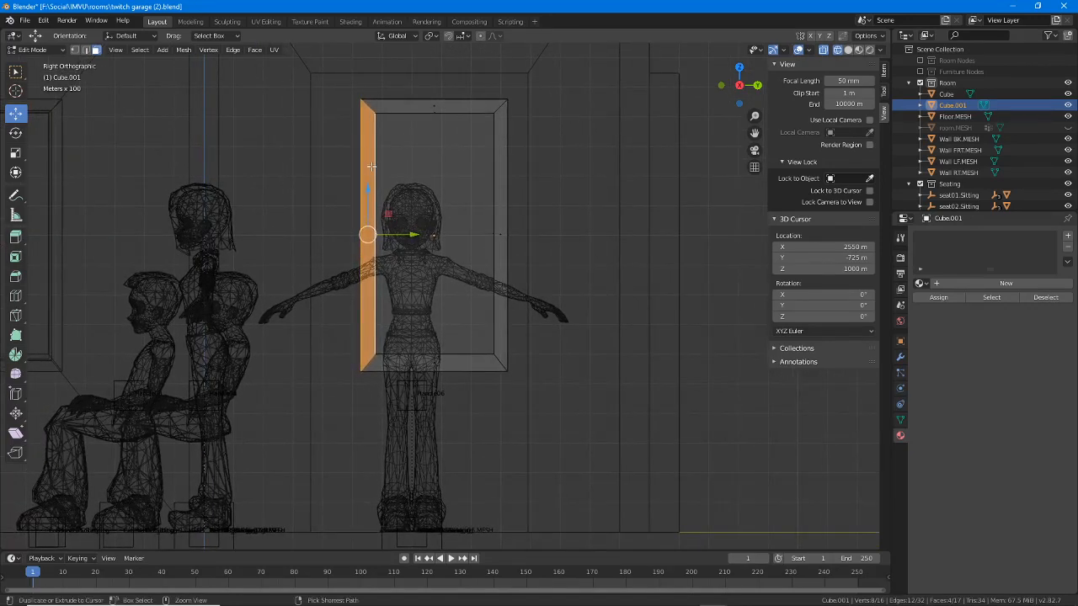
drag(311, 72, 312, 528)
mouse_move(313, 69)
mouse_down()
mouse_move(518, 71)
mouse_move(531, 220)
mouse_move(526, 532)
mouse_up()
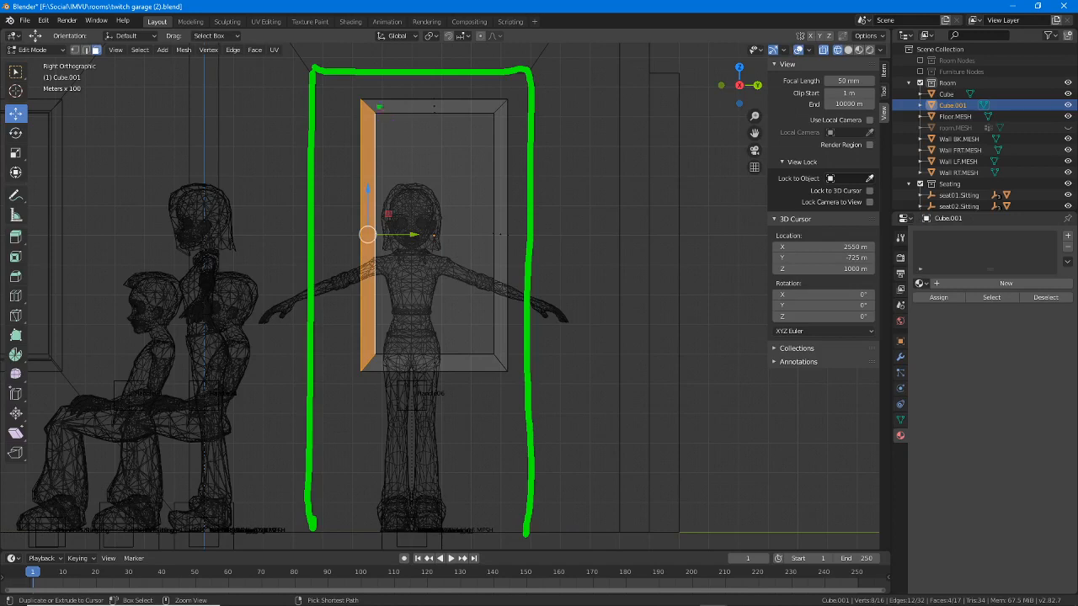
mouse_move(359, 94)
mouse_down()
mouse_move(346, 371)
mouse_move(503, 371)
mouse_move(505, 85)
mouse_move(374, 86)
mouse_move(419, 63)
mouse_up()
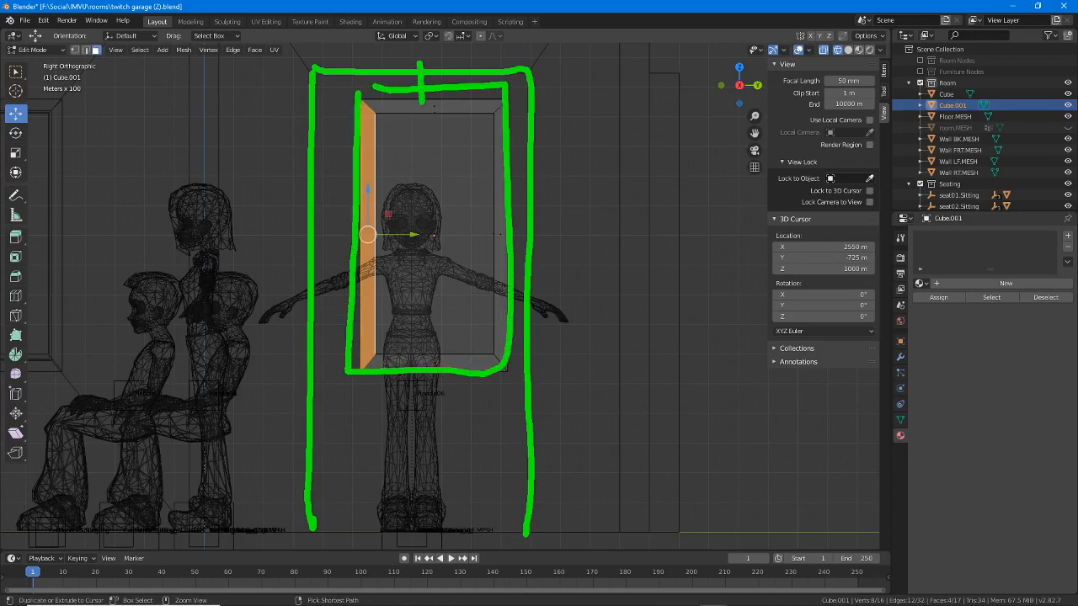
drag(356, 230, 290, 229)
drag(299, 220, 331, 241)
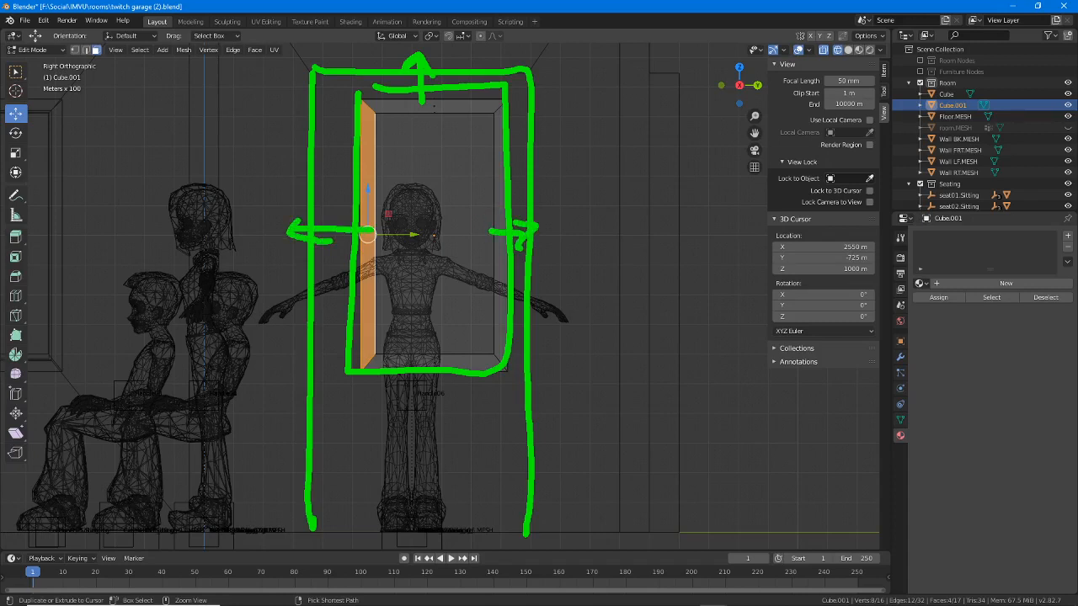
drag(407, 347, 486, 379)
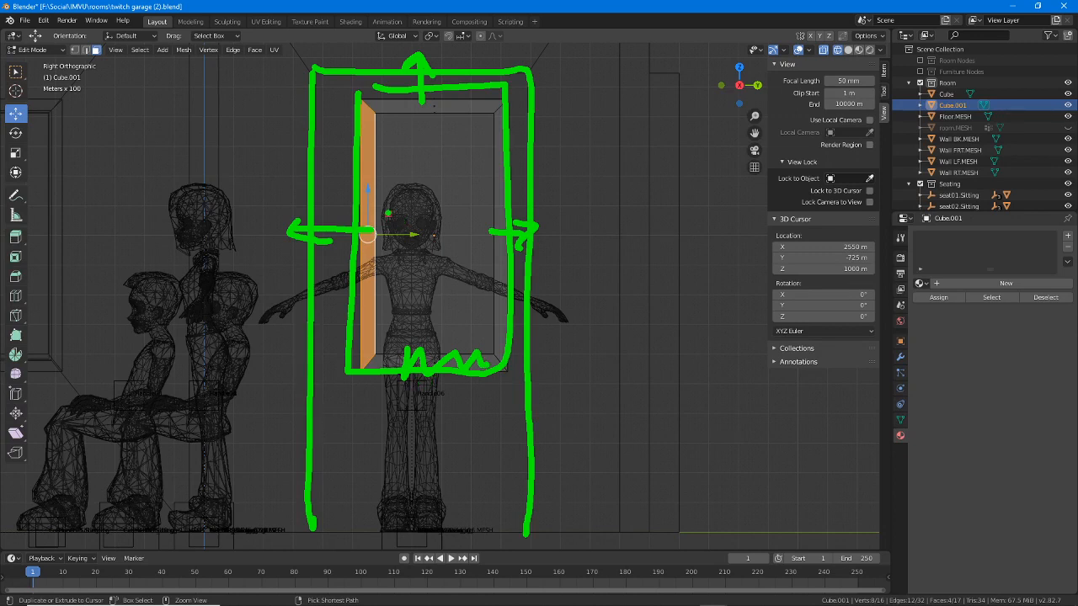
key(Escape)
Step: Widen the frame around the door opening by moving the window-side piece -212 m along Y and the opposite side piece outward
drag(412, 235, 352, 235)
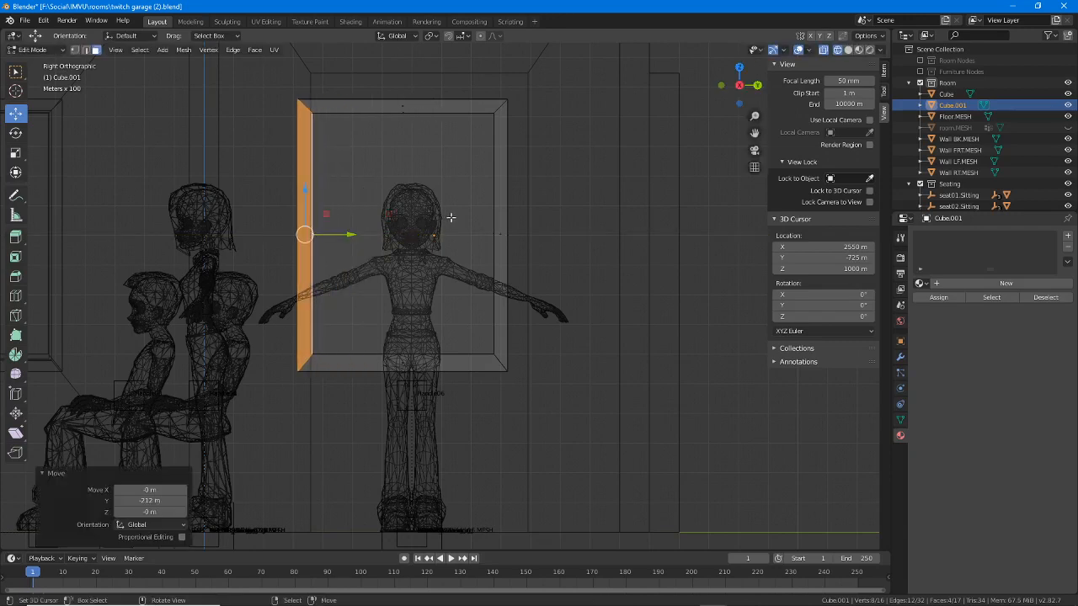
click(500, 232)
drag(544, 234, 575, 233)
Step: Select the frame's upper piece and move it up 132 m along Z to the head of the door opening
click(436, 98)
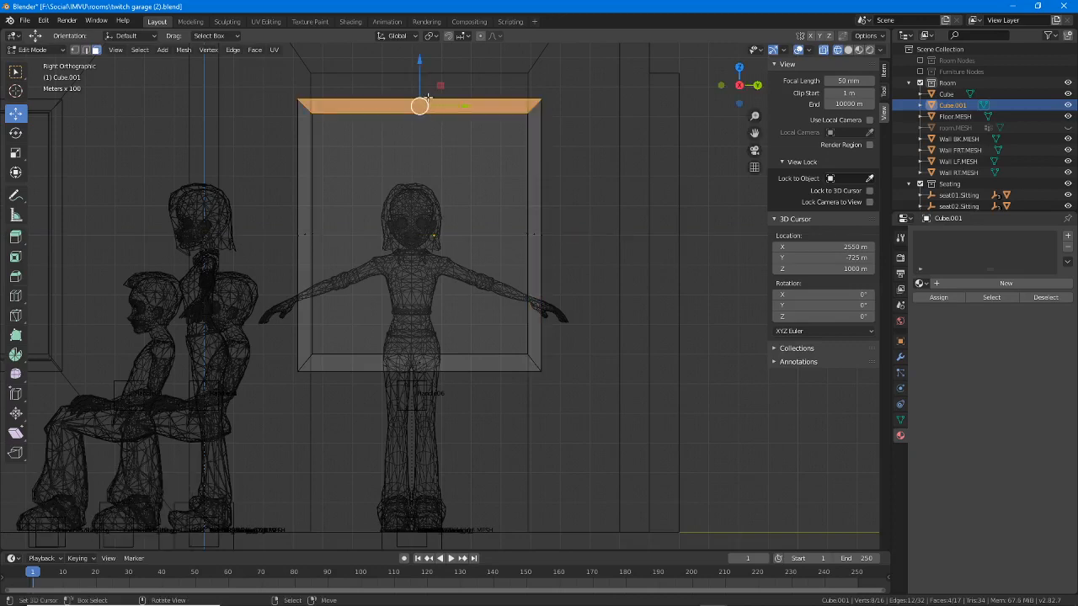
shift+middle_drag(428, 97, 421, 132)
drag(411, 90, 409, 54)
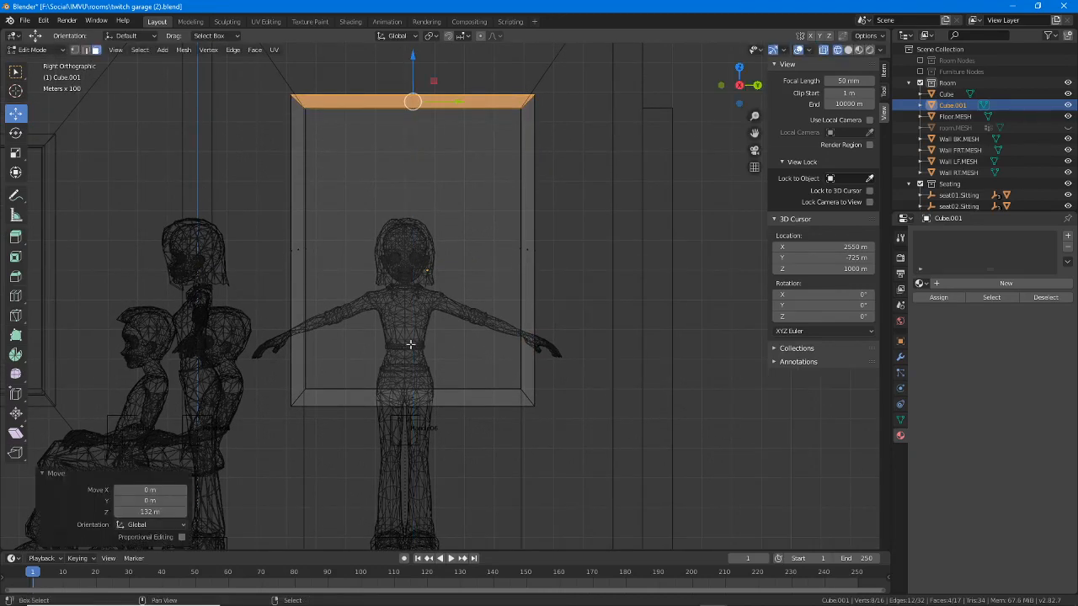
Step: Loop-select the frame's lower horizontal piece and delete its faces
shift+middle_drag(409, 345, 382, 160)
alt+right_click(382, 201)
shift+middle_drag(383, 199, 589, 274)
key(x)
click(417, 294)
Step: Delete the window pane face inside the door frame
click(488, 100)
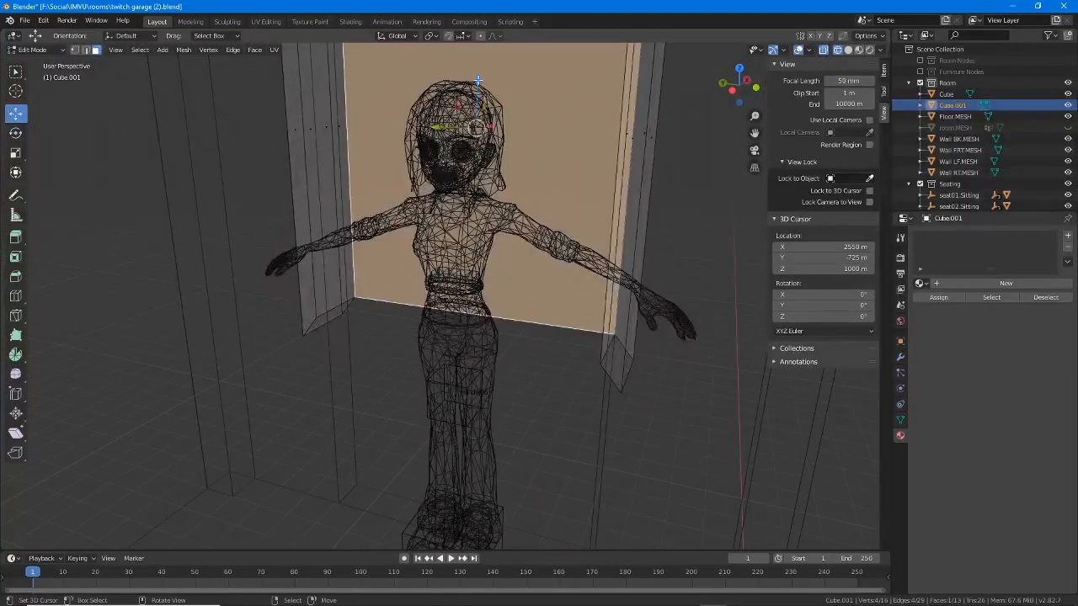
shift+middle_drag(479, 84, 459, 264)
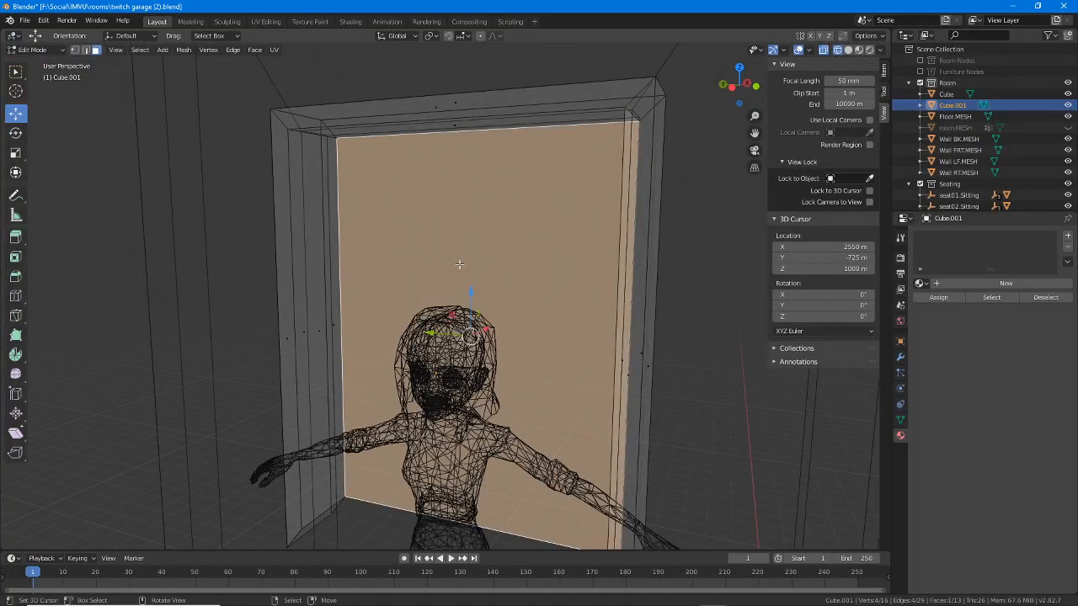
key(x)
click(441, 266)
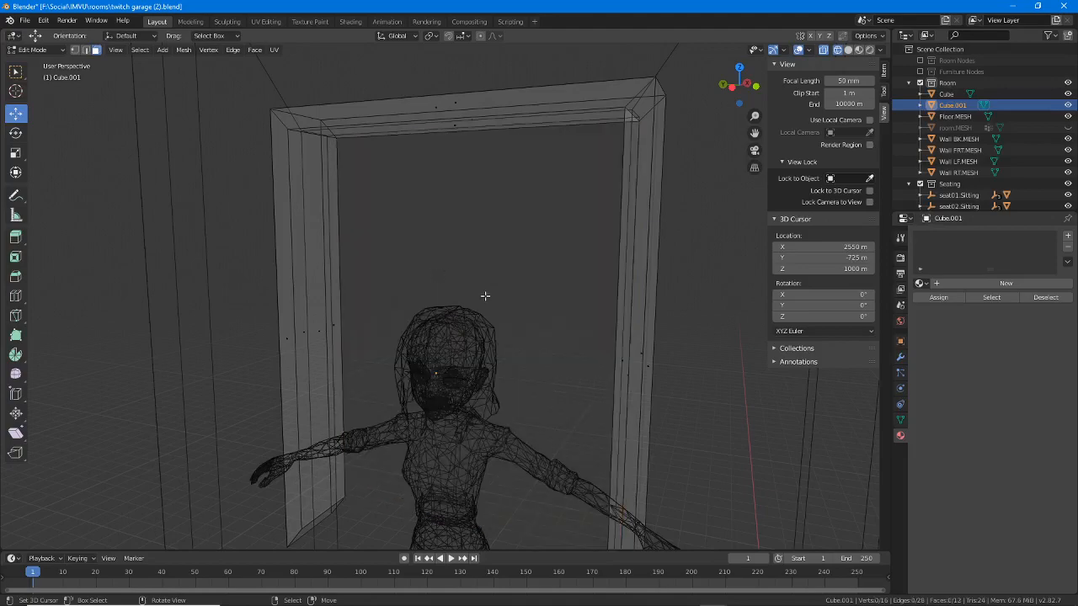
Step: Turn the view to face the door frame straight on and switch to vertex select mode
middle_drag(483, 298, 378, 304)
key(1)
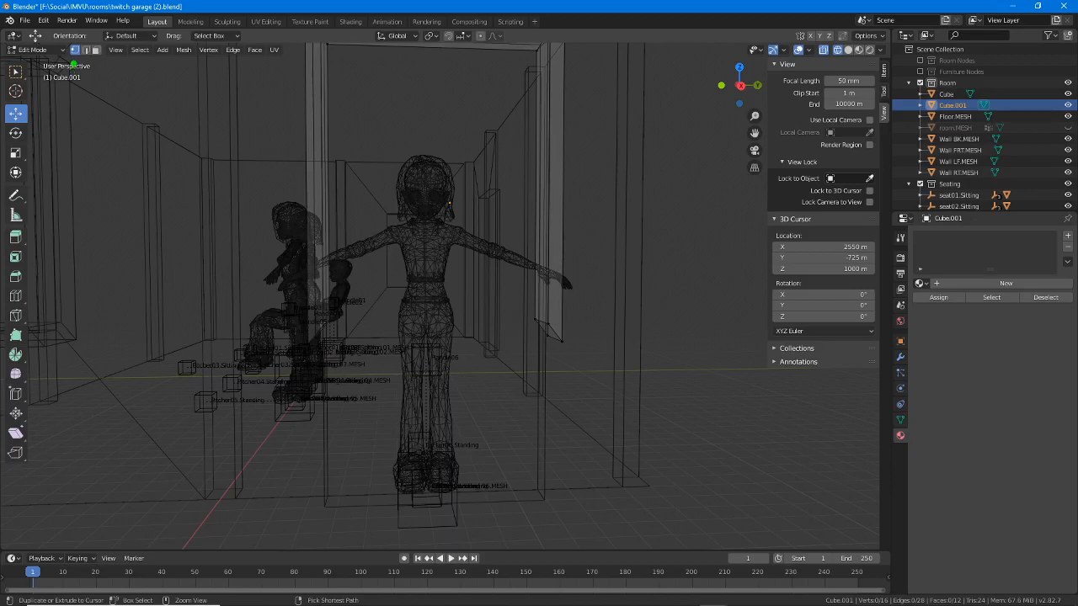
drag(74, 65, 75, 98)
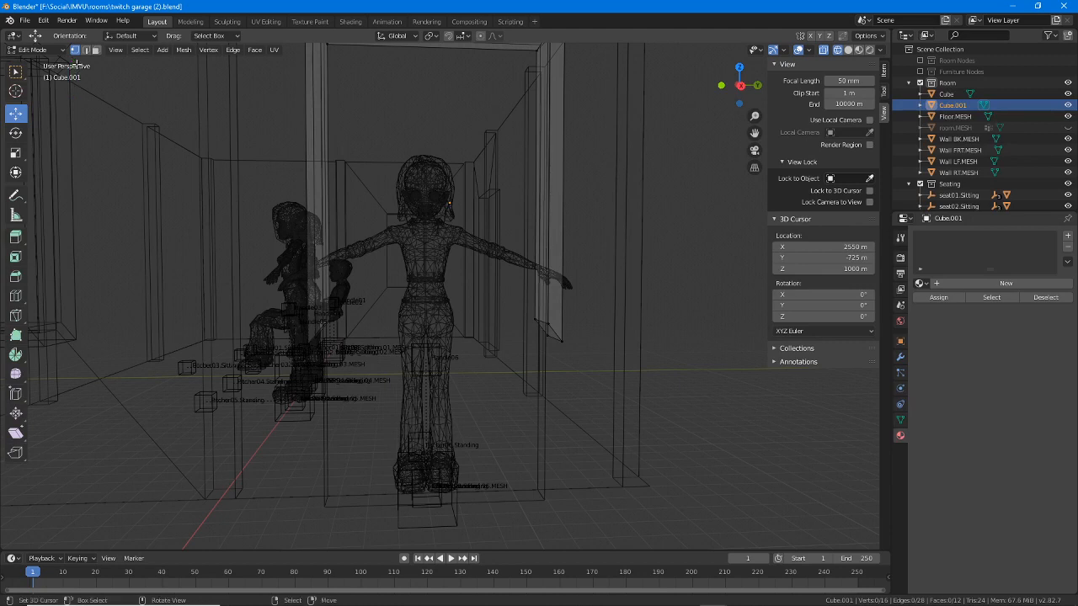
key(2)
key(3)
key(1)
Step: Select the eight lower end vertices of both side pieces and move them -540 m along Z to the floor in Right orthographic view
click(327, 313)
shift+click(327, 315)
shift+click(540, 319)
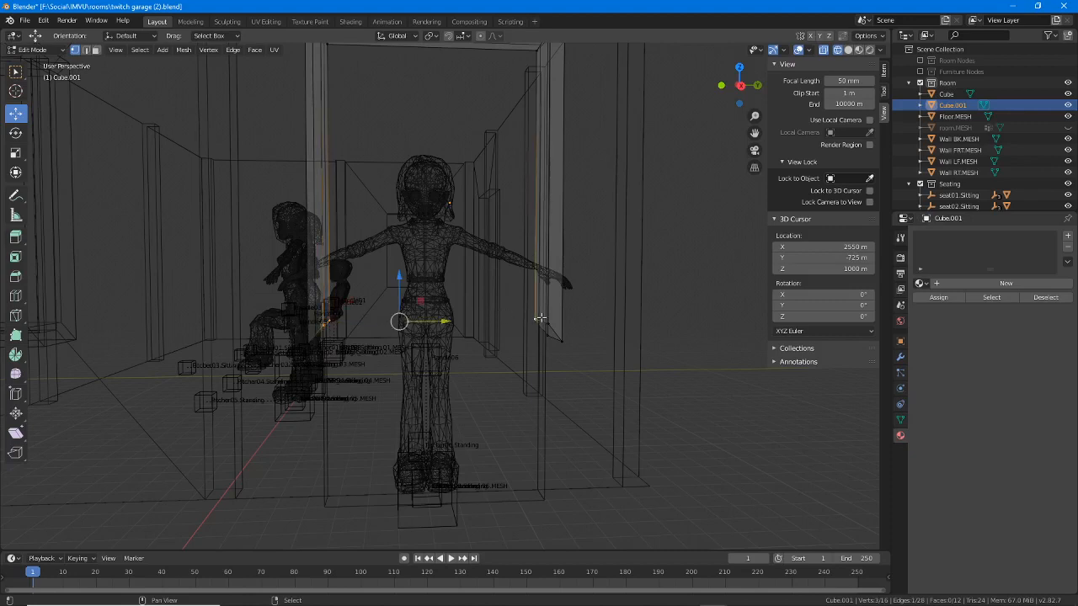
shift+click(540, 318)
shift+click(541, 319)
shift+click(549, 325)
shift+click(562, 340)
shift+click(548, 335)
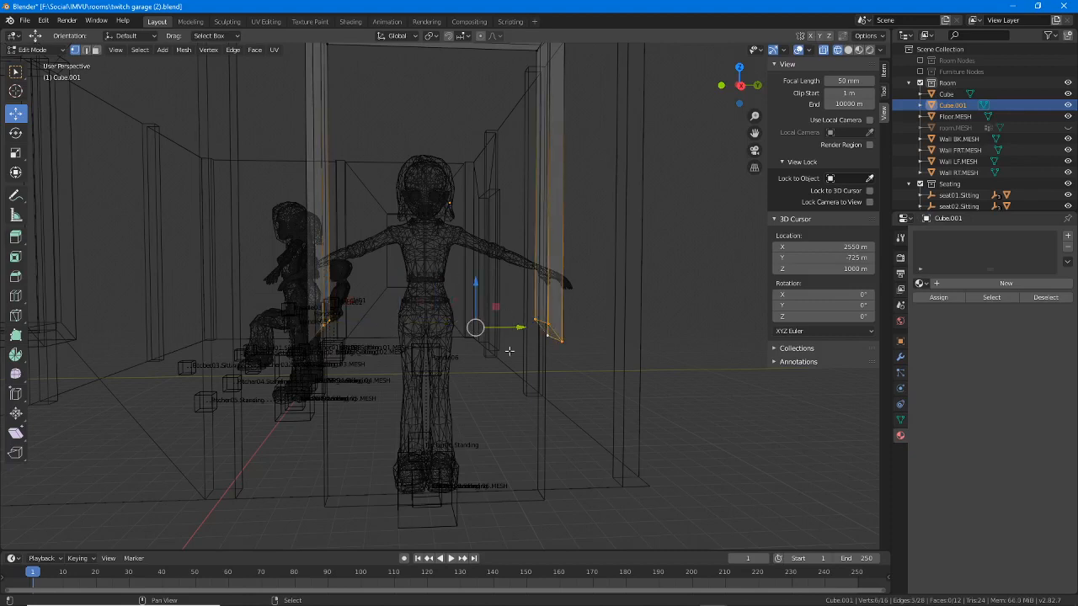
shift+click(315, 339)
shift+click(316, 337)
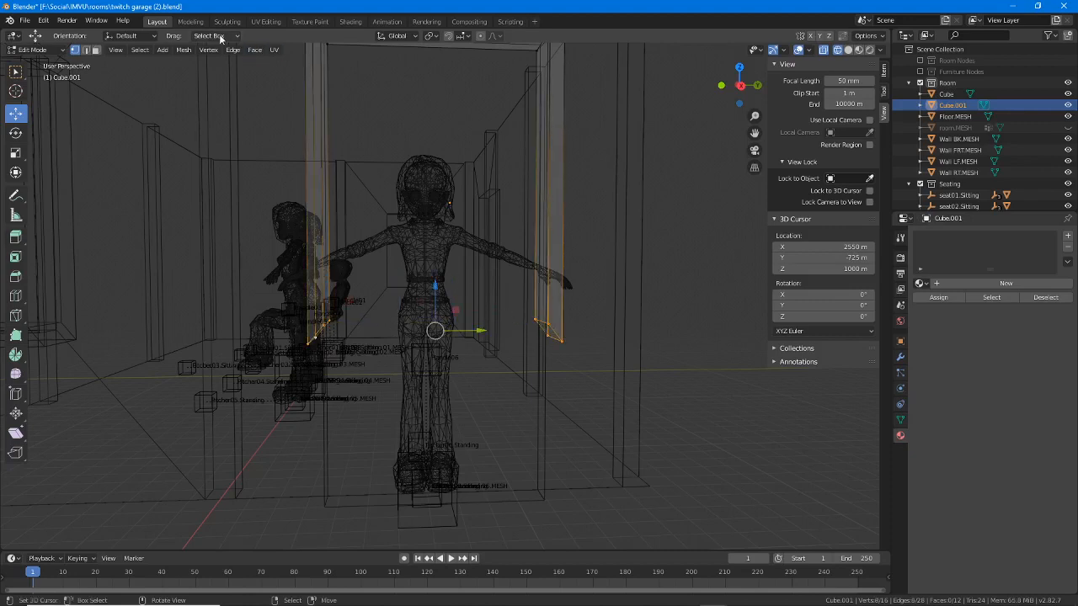
click(115, 49)
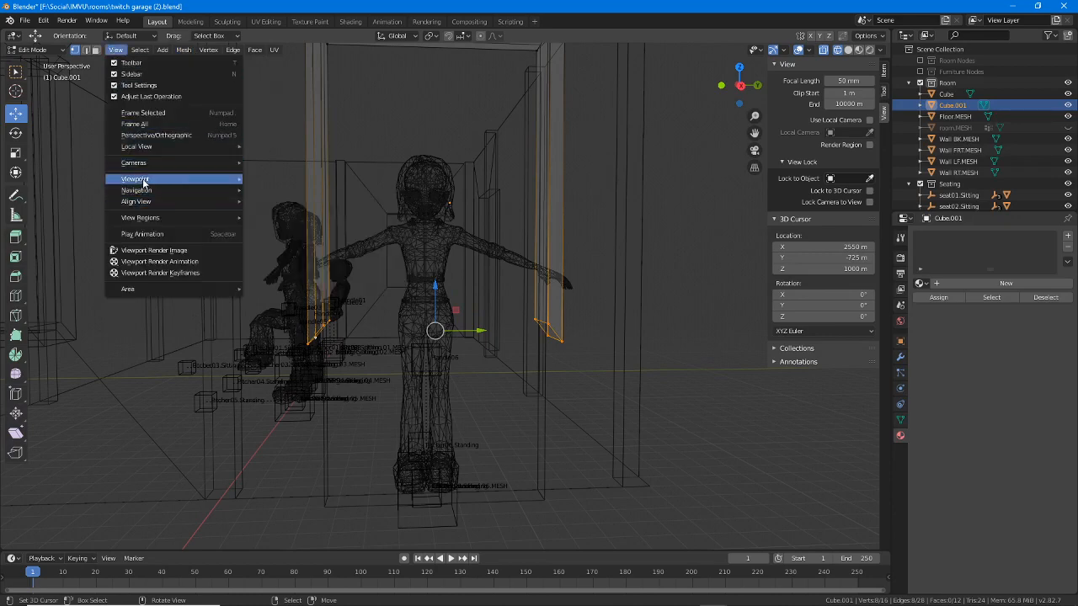
mouse_move(181, 179)
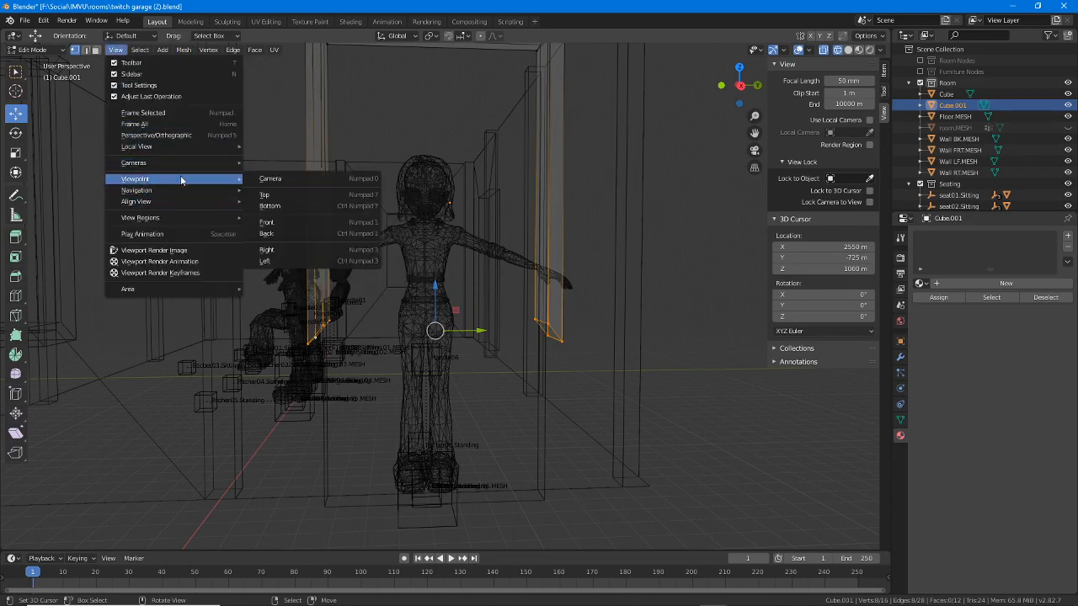
click(268, 250)
scroll(439, 143, up, 3)
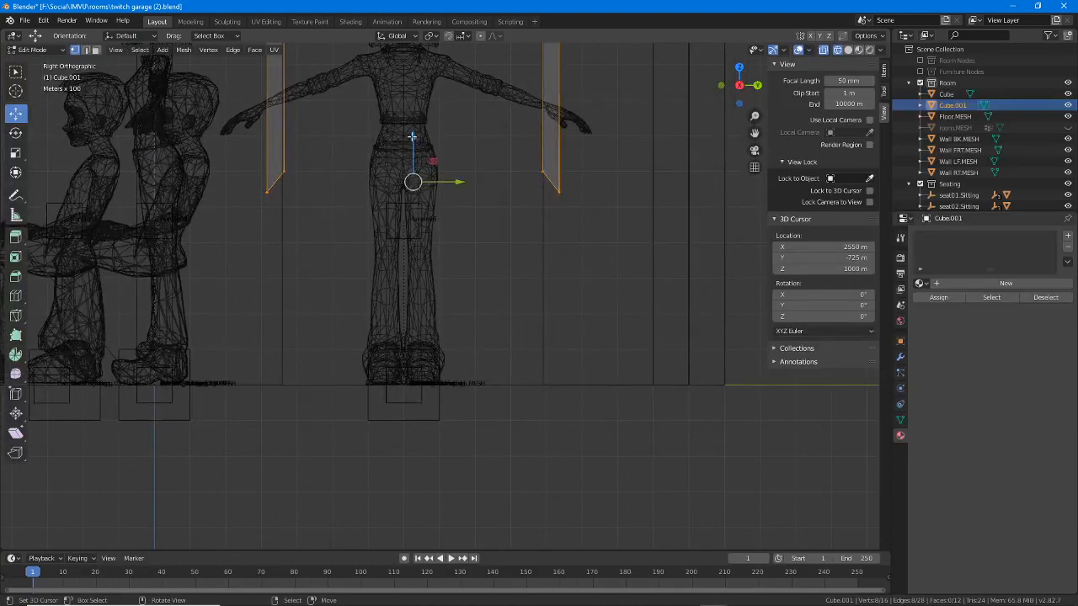
drag(412, 136, 413, 373)
Step: Select the inner lower vertices of both door frame side pieces and move them -57.9 m along Z to the floor
shift+middle_drag(420, 207, 404, 277)
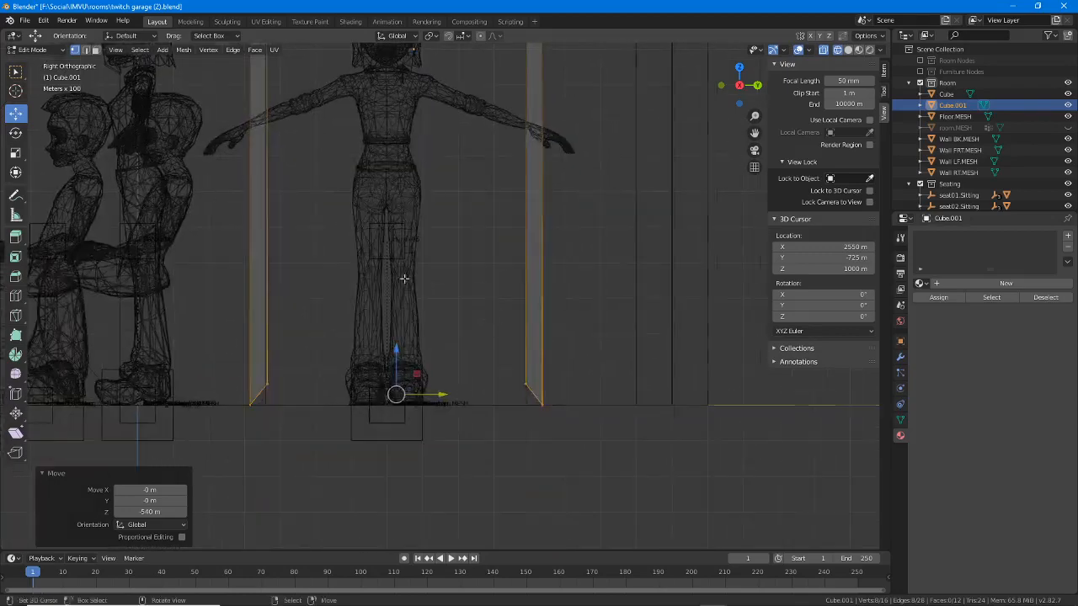
scroll(404, 277, up, 3)
shift+middle_drag(400, 407, 409, 277)
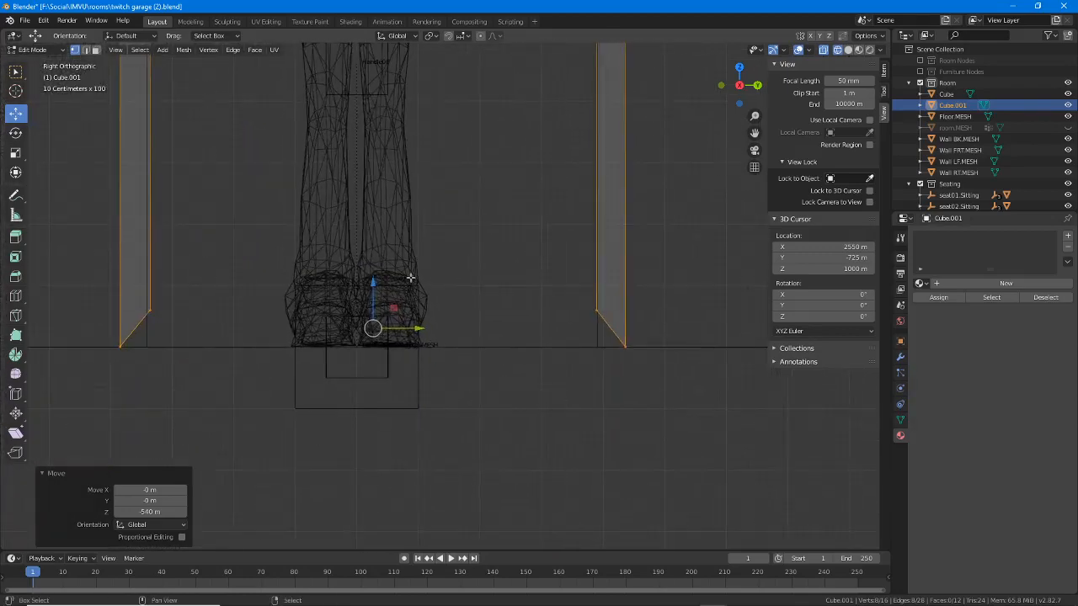
click(158, 312)
click(150, 309)
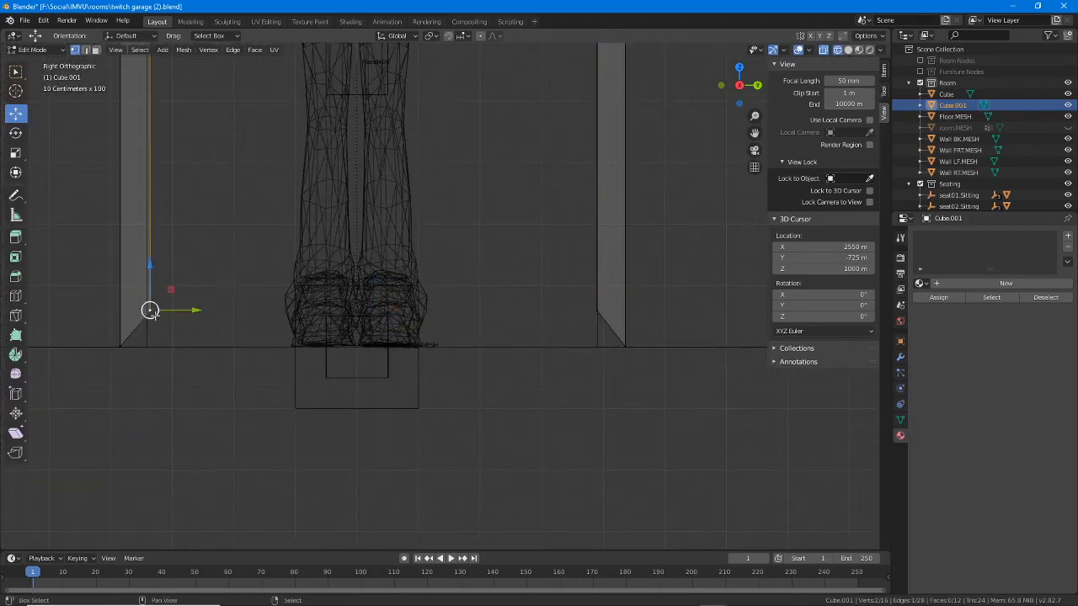
shift+click(596, 317)
drag(373, 264, 372, 300)
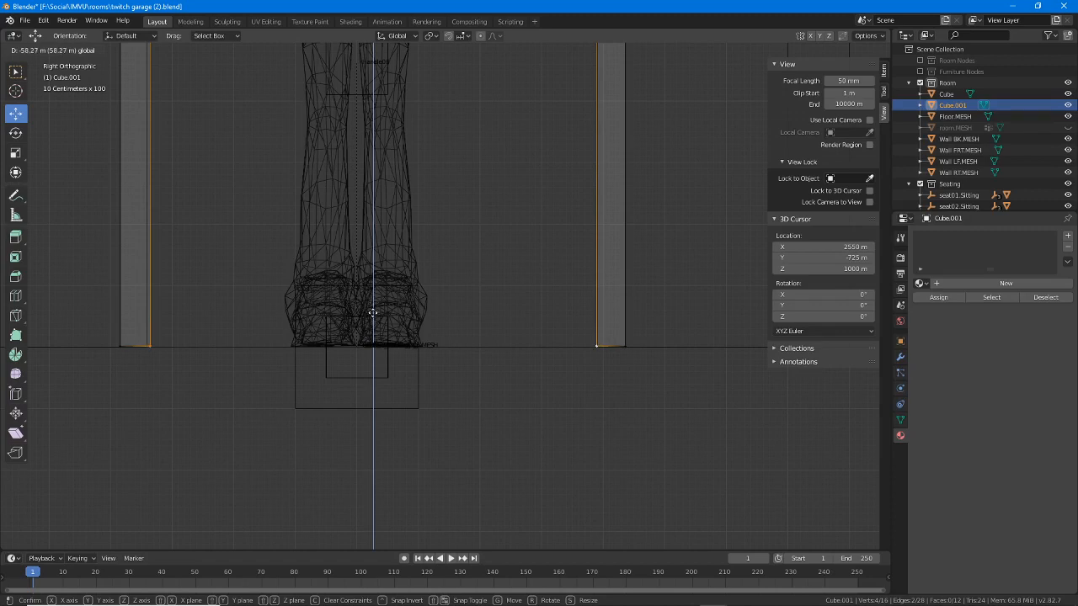
drag(372, 313, 373, 310)
scroll(436, 167, down, 5)
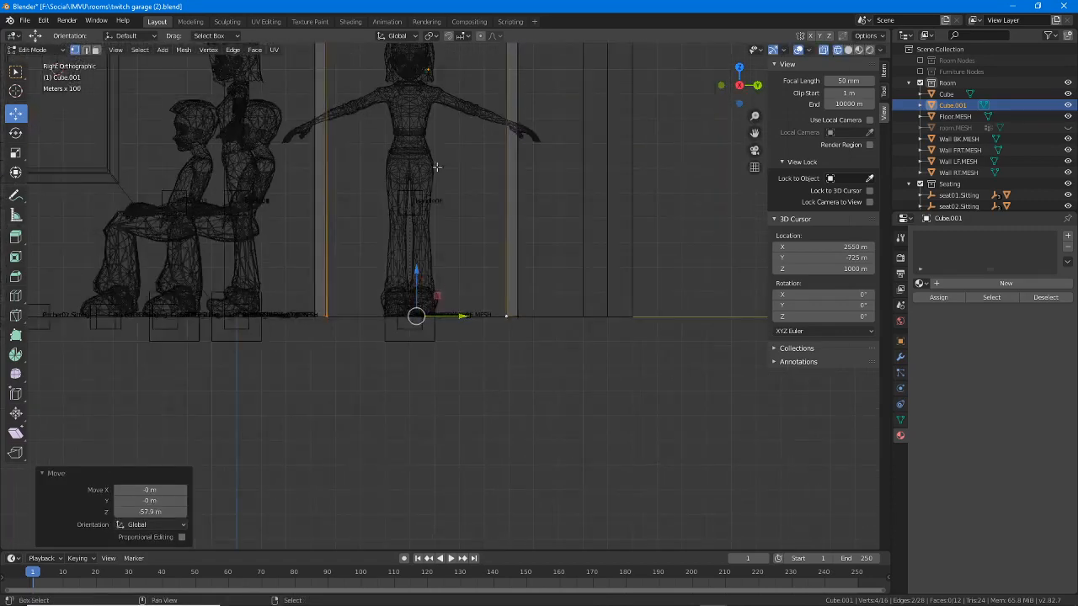
shift+middle_drag(436, 167, 383, 341)
Step: Turn off X-ray and return to solid shading to inspect the door frame from inside the room
click(823, 50)
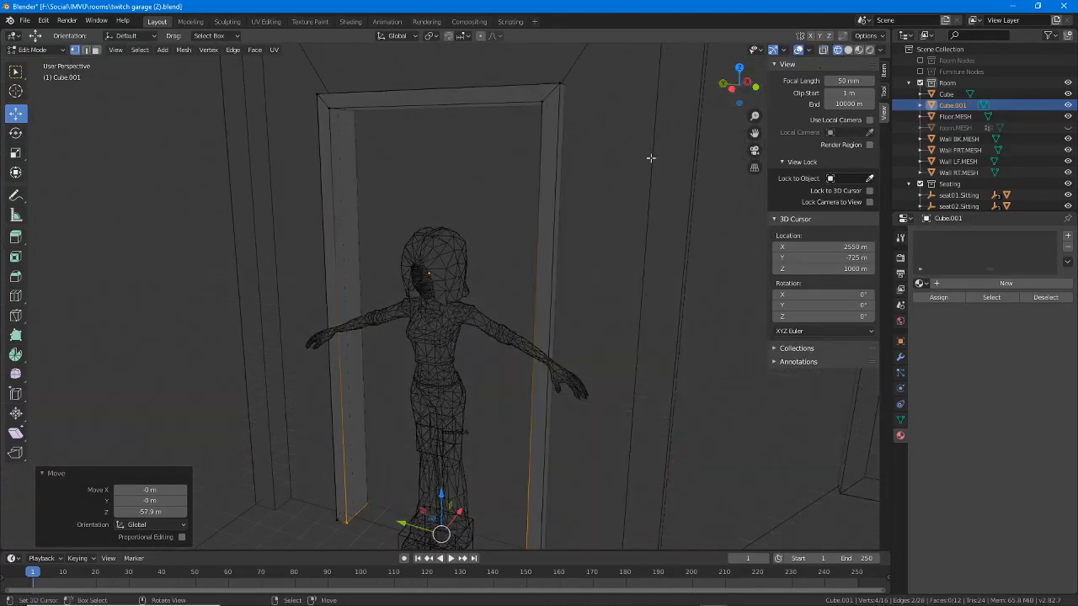
click(847, 49)
middle_drag(448, 280, 469, 320)
scroll(488, 291, down, 1)
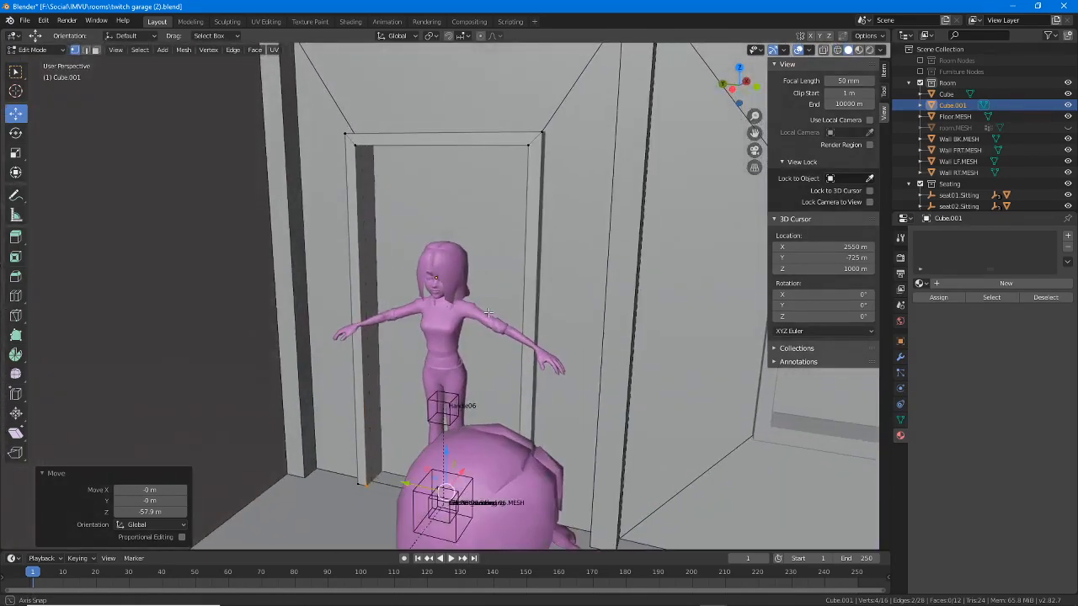
middle_drag(362, 237, 403, 214)
middle_drag(403, 140, 376, 139)
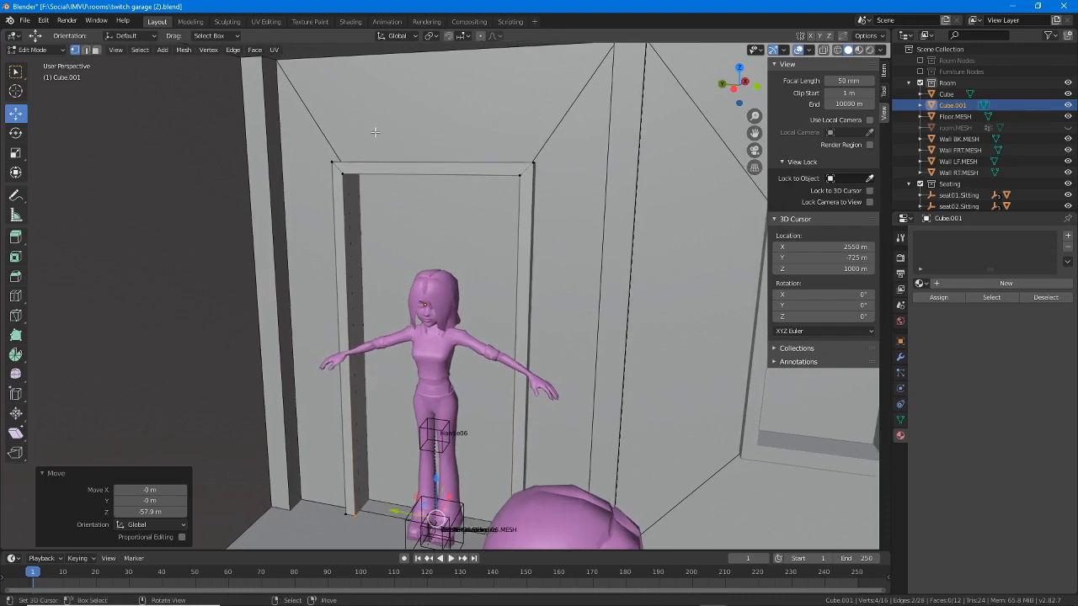
Step: Switch editing from the door frame to Wall LF.MESH and select its door face in face select mode
click(35, 49)
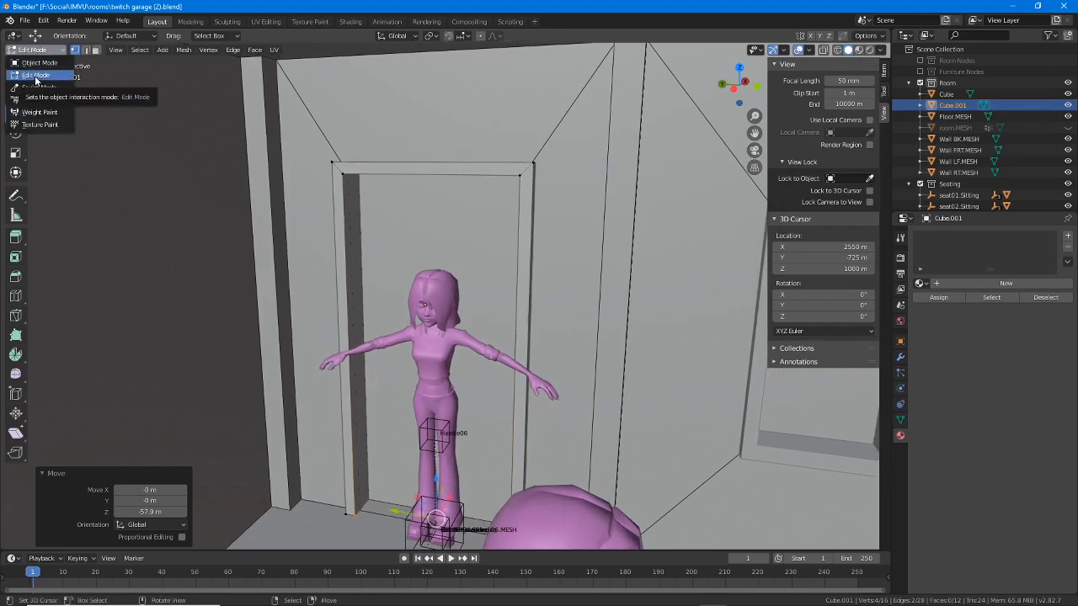
click(35, 78)
click(43, 51)
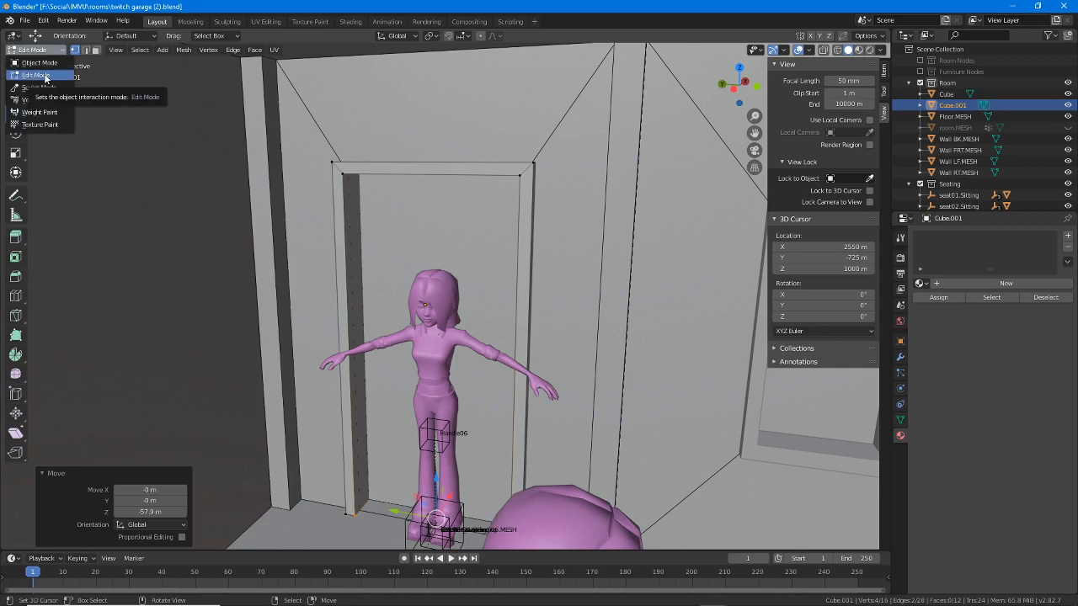
click(38, 63)
click(326, 168)
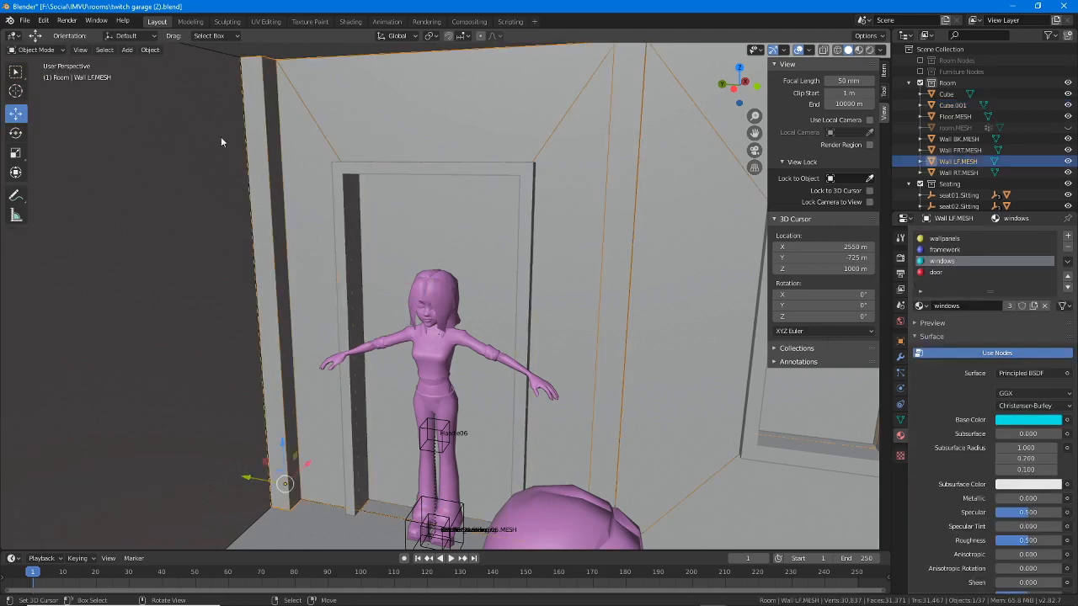
click(35, 53)
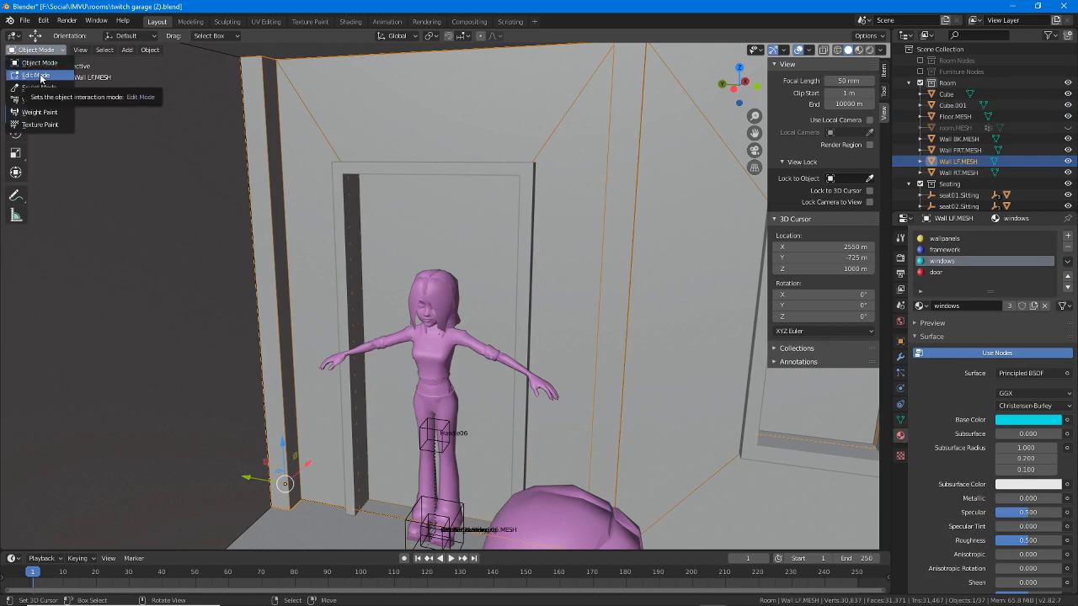
click(38, 76)
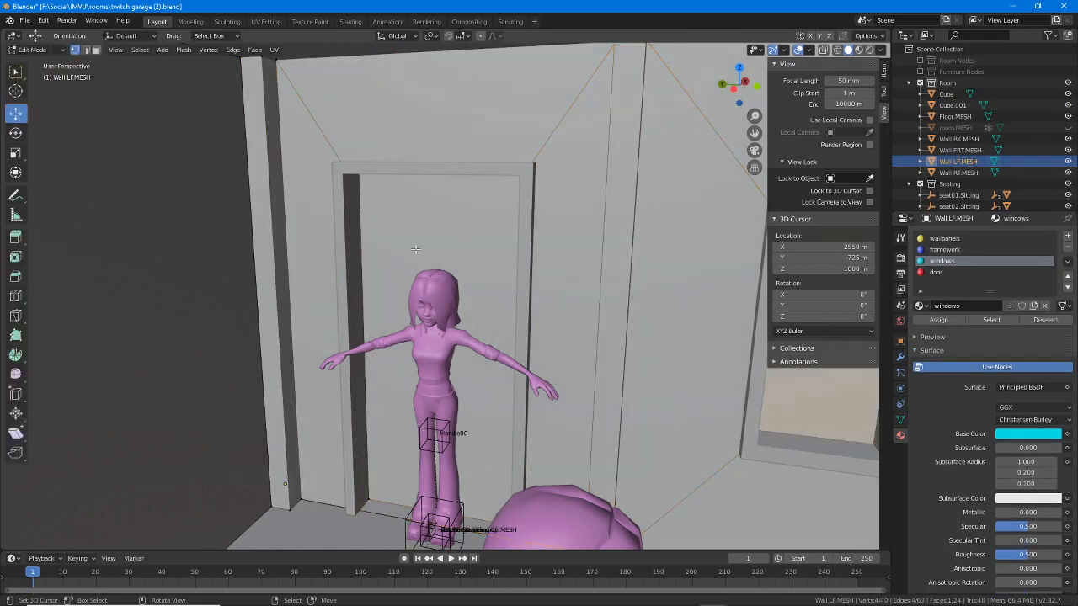
click(95, 50)
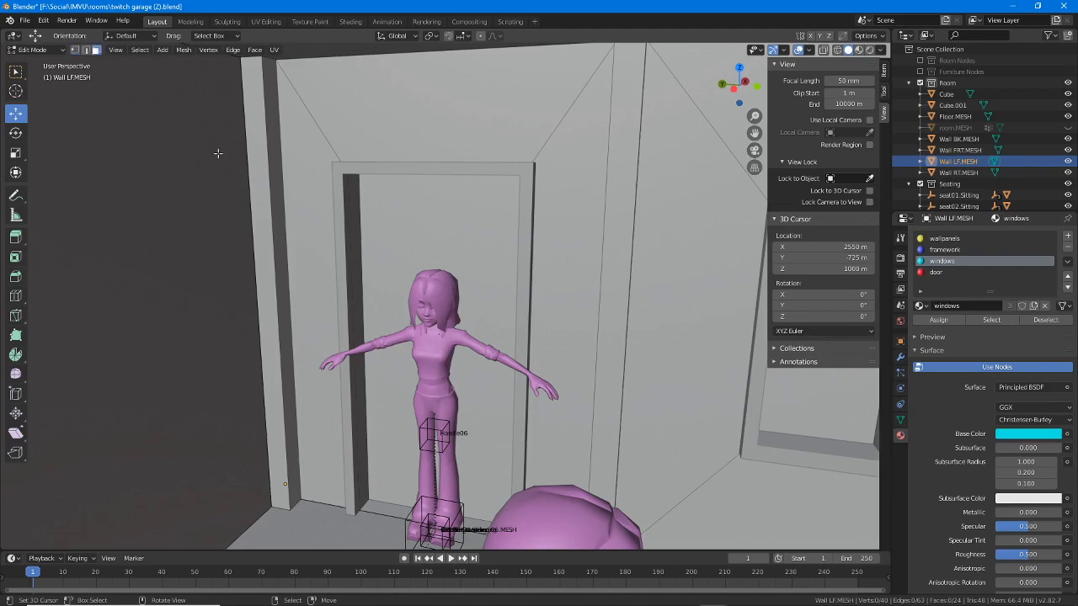
click(411, 265)
middle_drag(411, 265, 460, 303)
key(g)
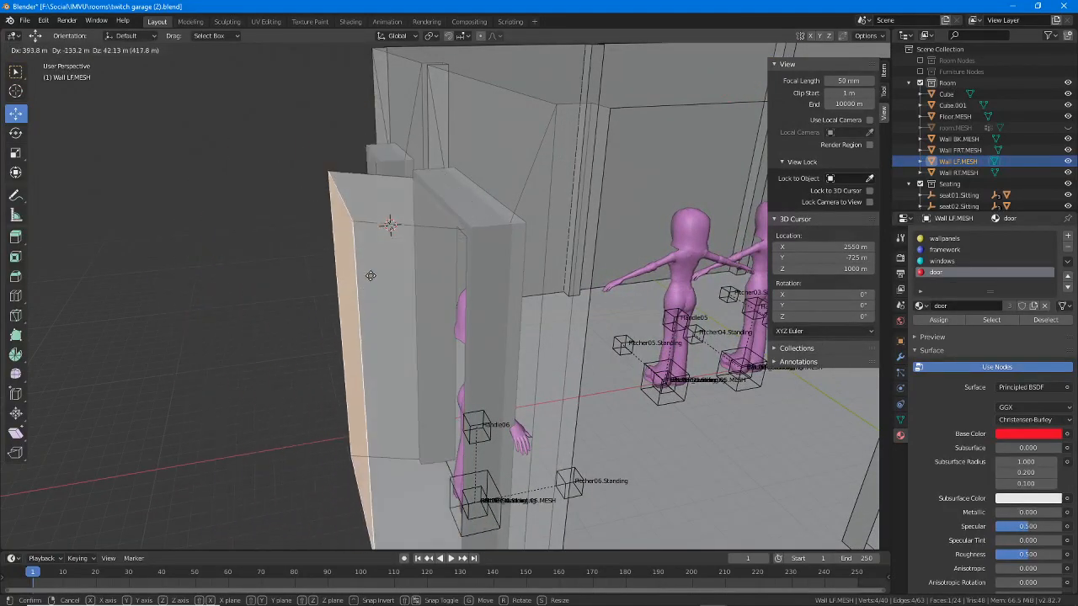
right_click(370, 248)
Step: Split the selected door face from the rest of the wall mesh
middle_drag(418, 251, 400, 247)
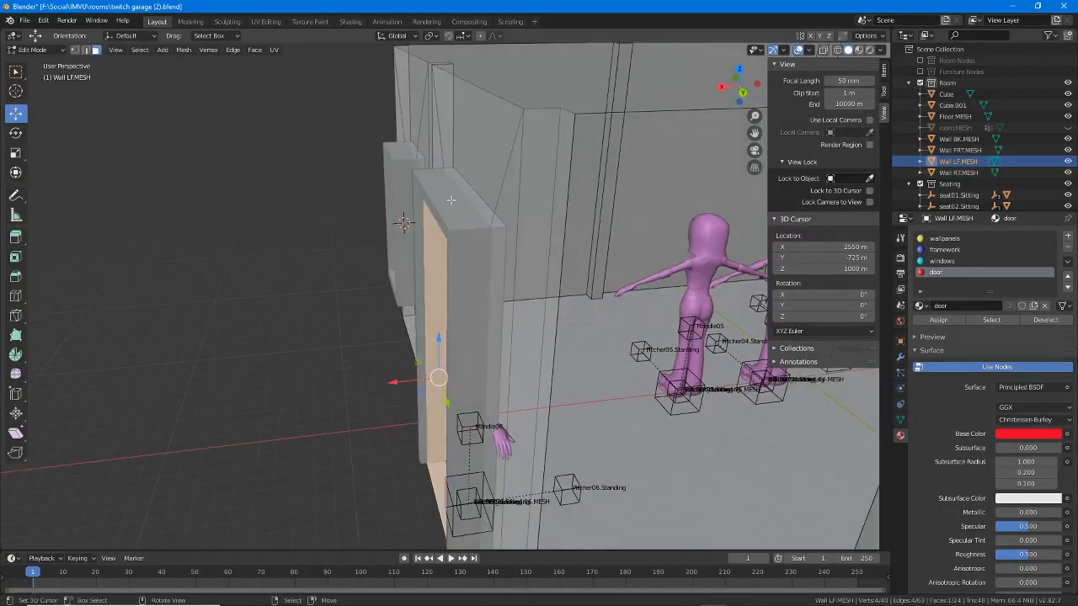
middle_drag(451, 200, 357, 190)
click(255, 50)
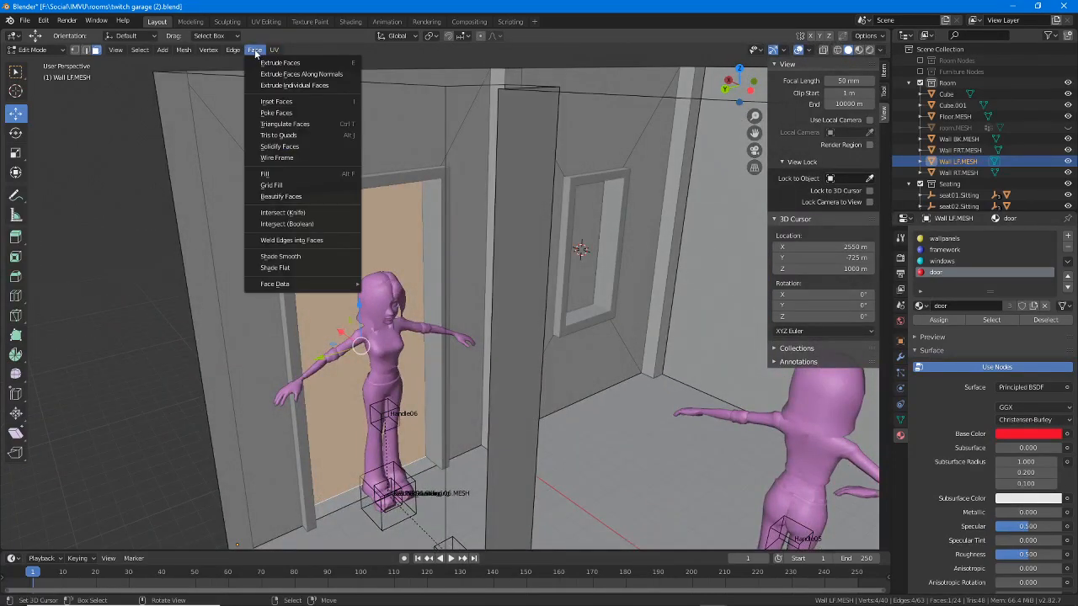
mouse_move(235, 53)
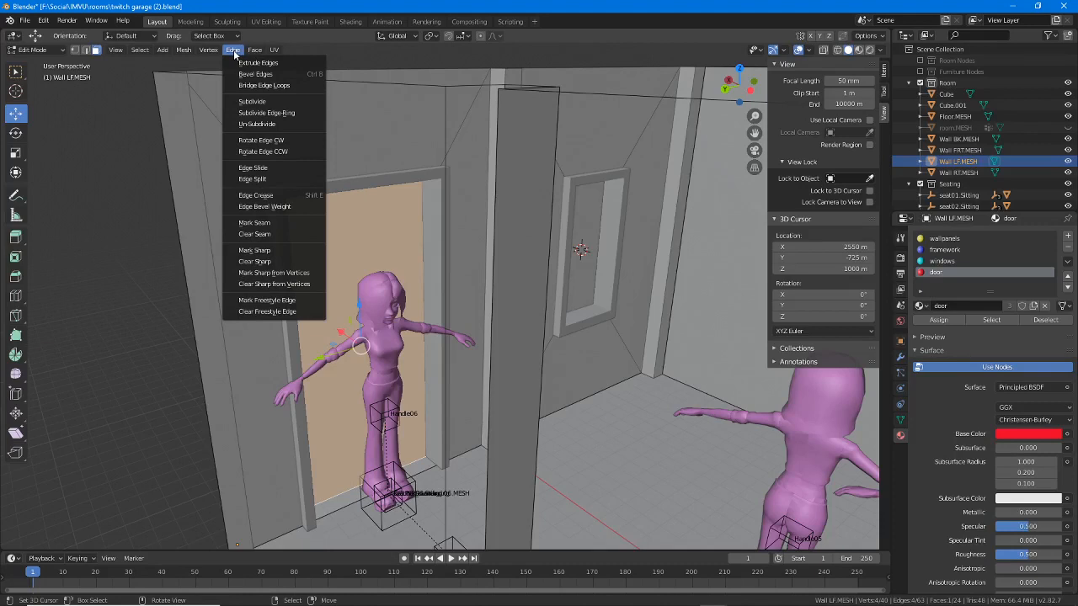
mouse_move(221, 55)
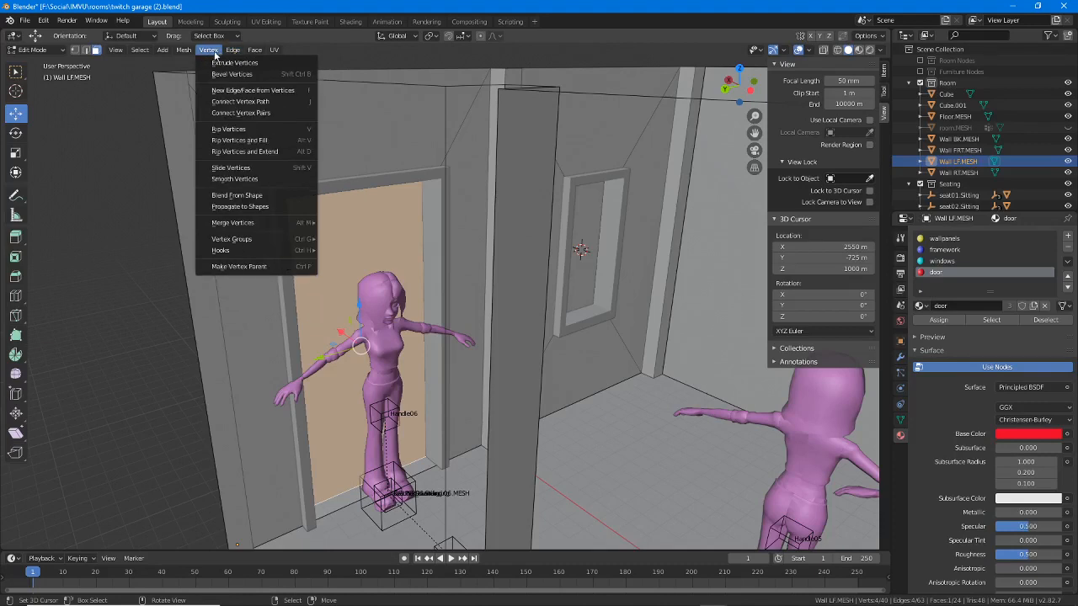
mouse_move(255, 53)
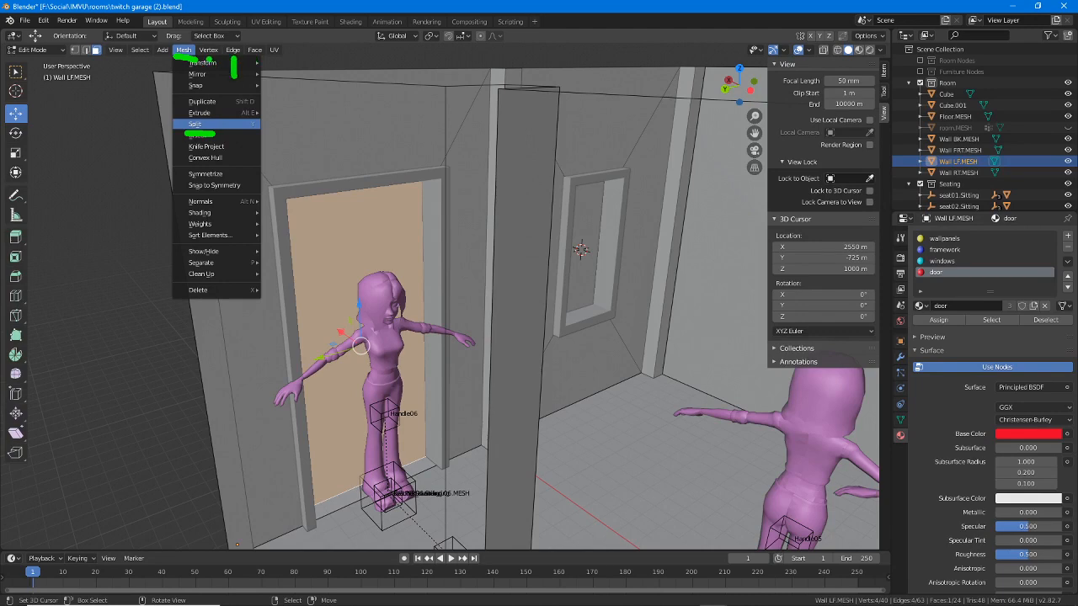
drag(208, 61, 208, 82)
key(Escape)
click(196, 127)
Step: Move the split door face -57.5 m along X within the door frame
middle_drag(395, 238, 421, 301)
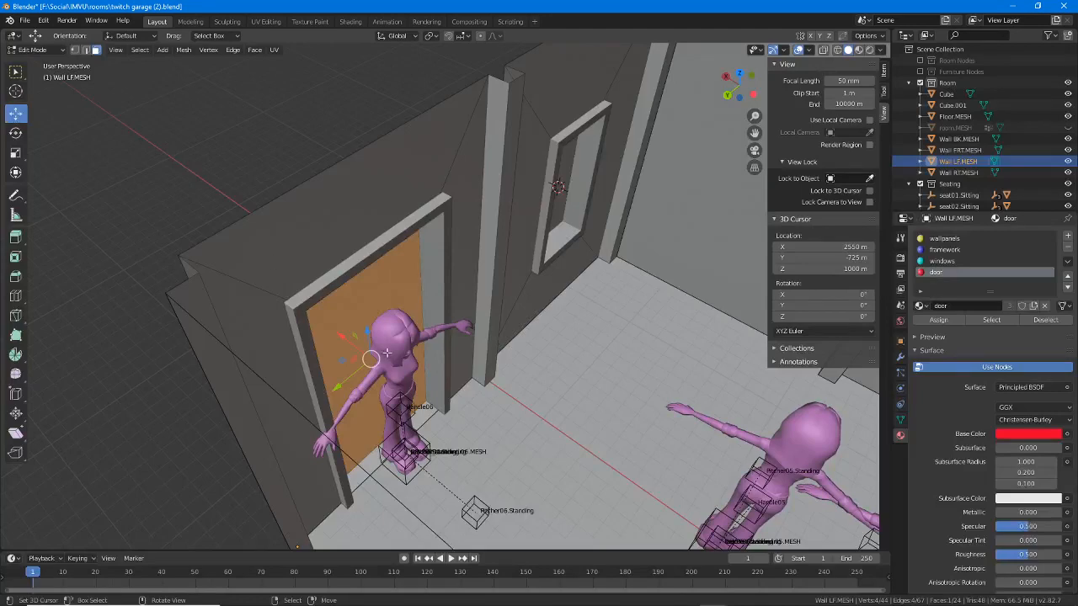
drag(340, 338, 353, 347)
middle_drag(353, 347, 261, 311)
scroll(261, 311, up, 2)
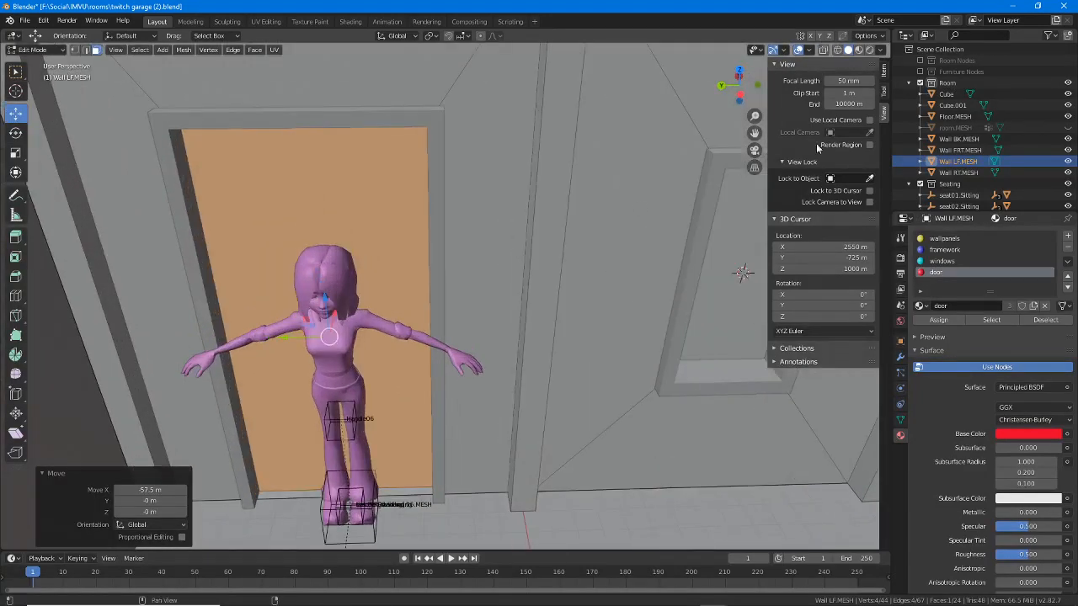
Step: In Right orthographic view with wireframe shading and X-ray, move the door face 6.3 m along Y
click(825, 50)
middle_drag(477, 190, 491, 139)
click(836, 50)
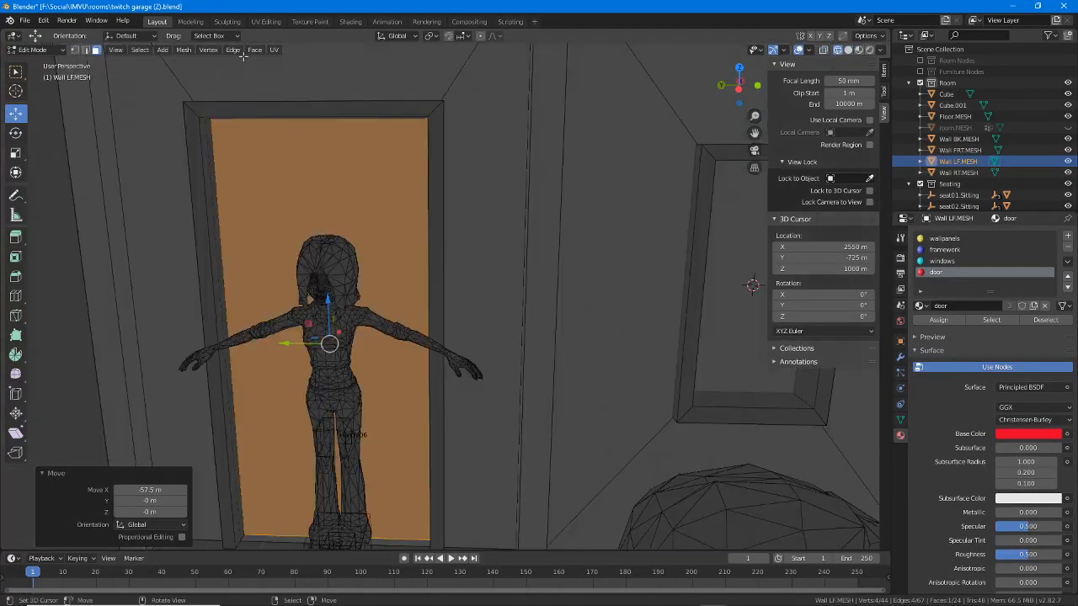
click(825, 51)
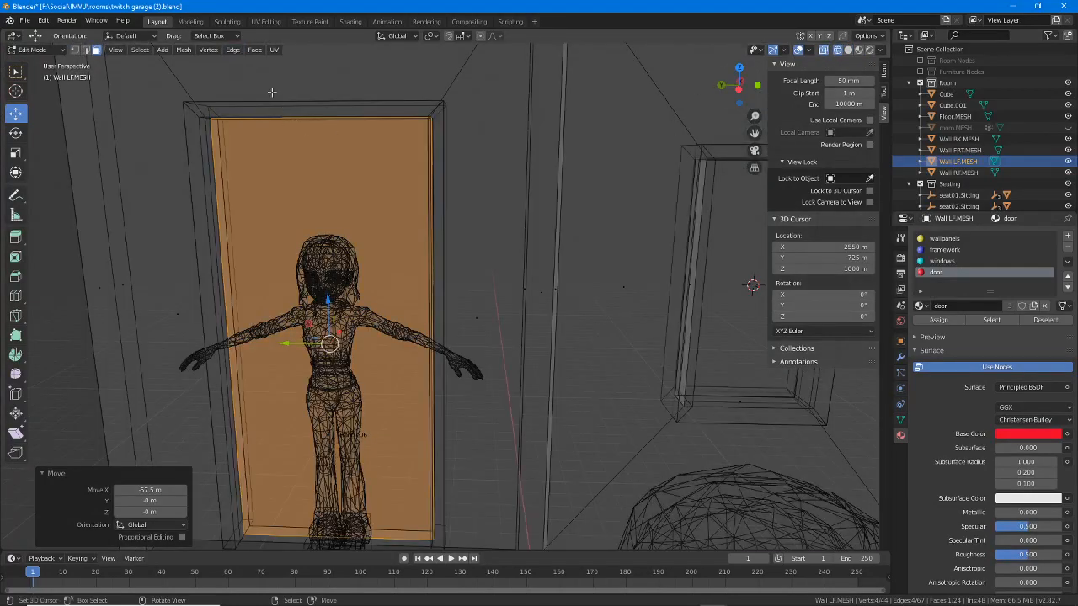
click(115, 50)
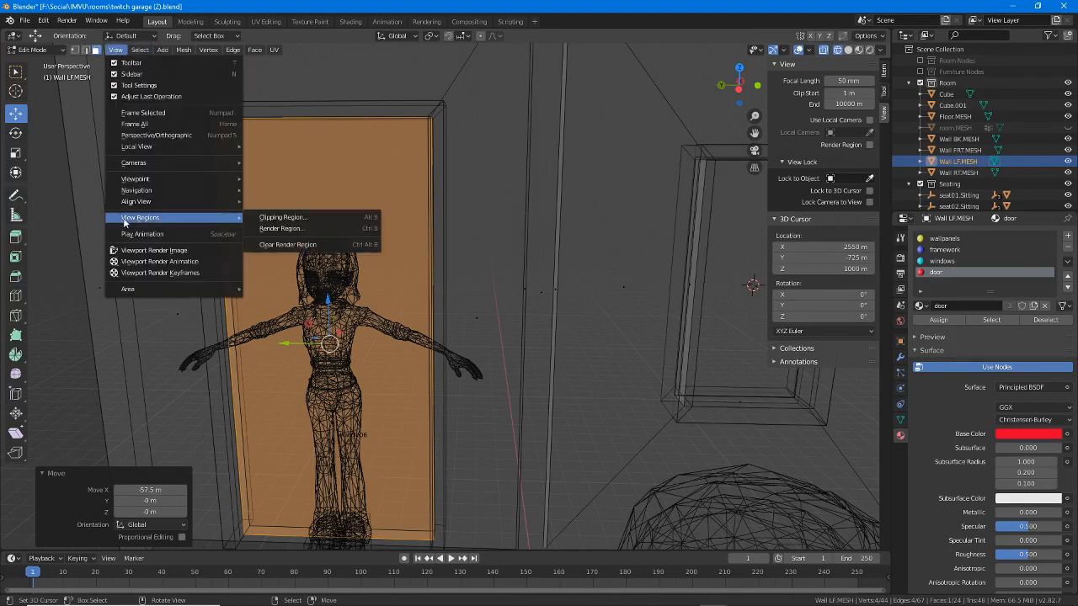
mouse_move(136, 203)
mouse_move(135, 178)
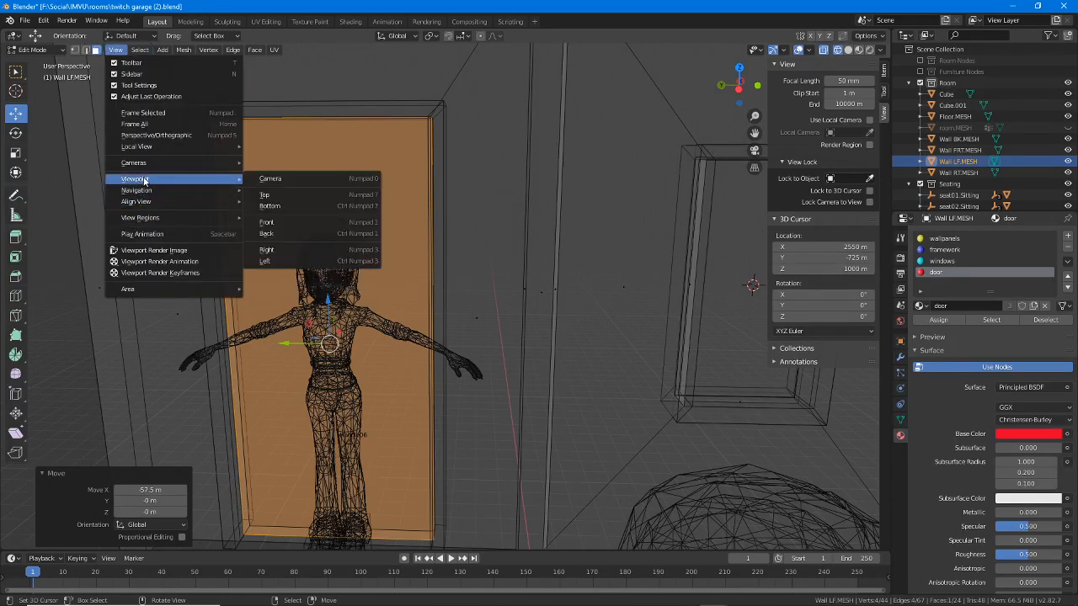
click(280, 250)
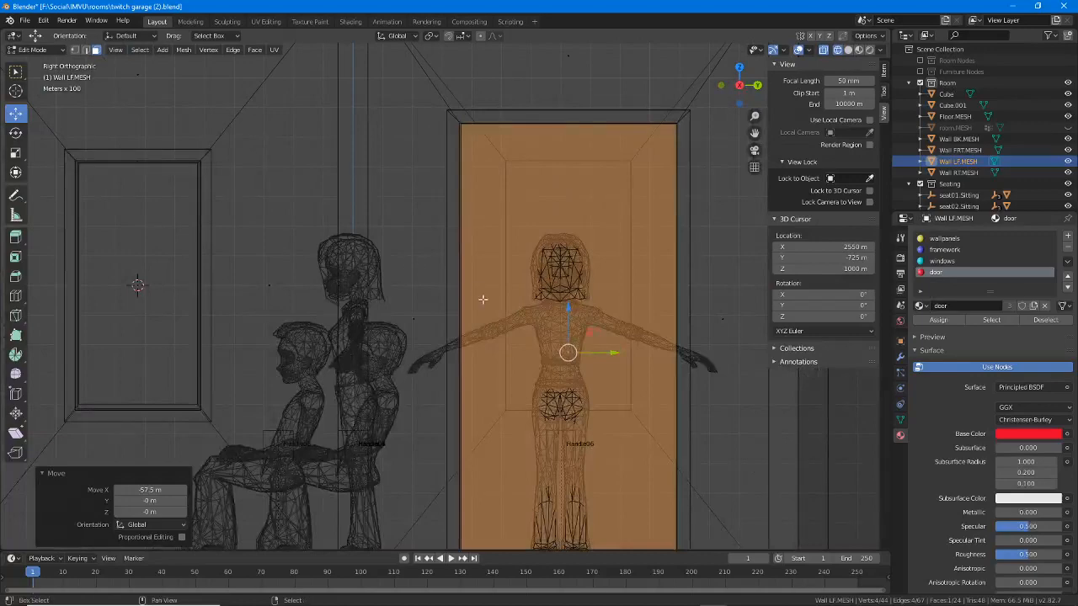
key(KP_Decimal)
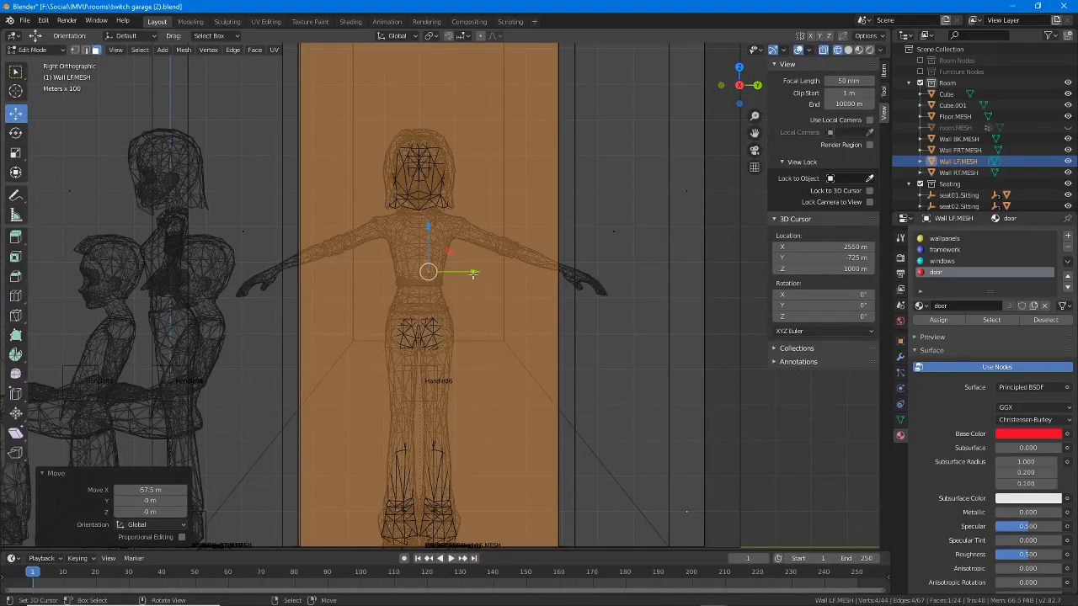
mouse_move(472, 273)
mouse_down()
mouse_move(511, 271)
mouse_move(475, 269)
mouse_up()
scroll(531, 236, down, 1)
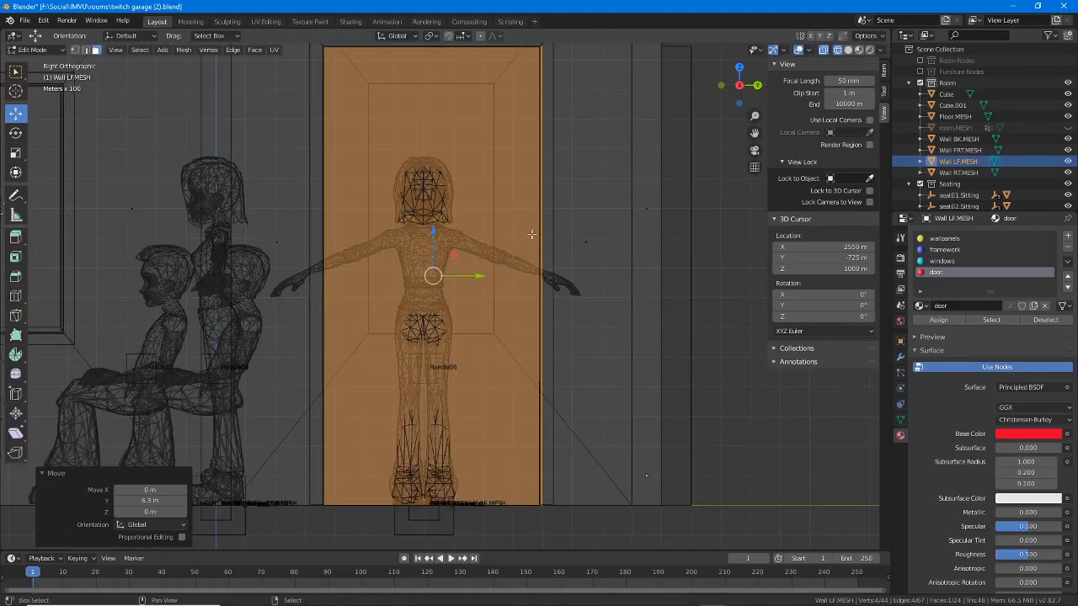
shift+middle_drag(531, 236, 510, 256)
Step: In edge select mode, move the door's vertical edge on the +Y side -11.3 m along Y
click(85, 49)
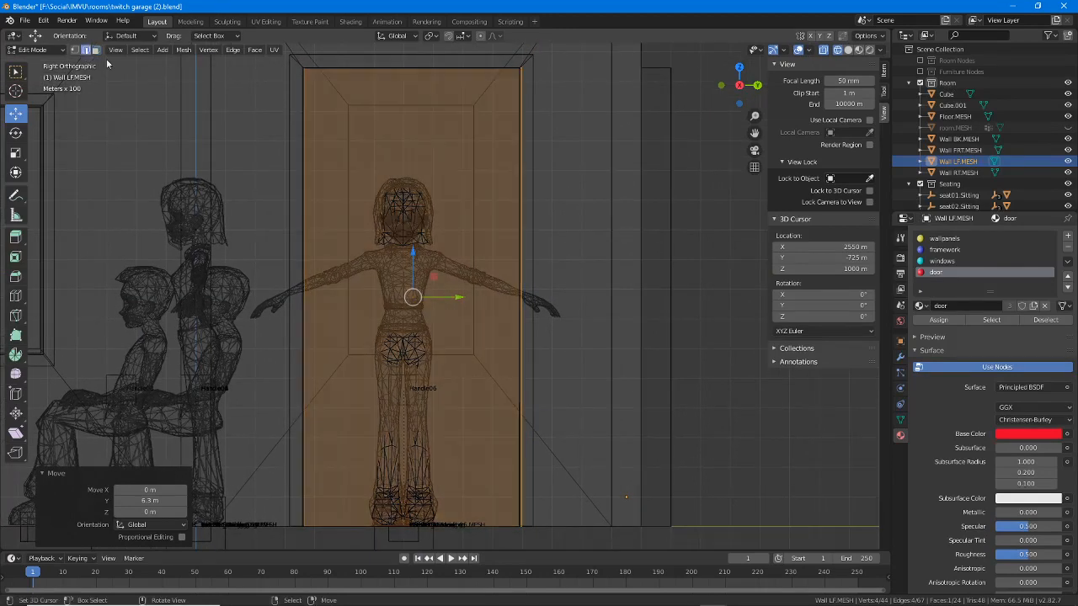
click(522, 227)
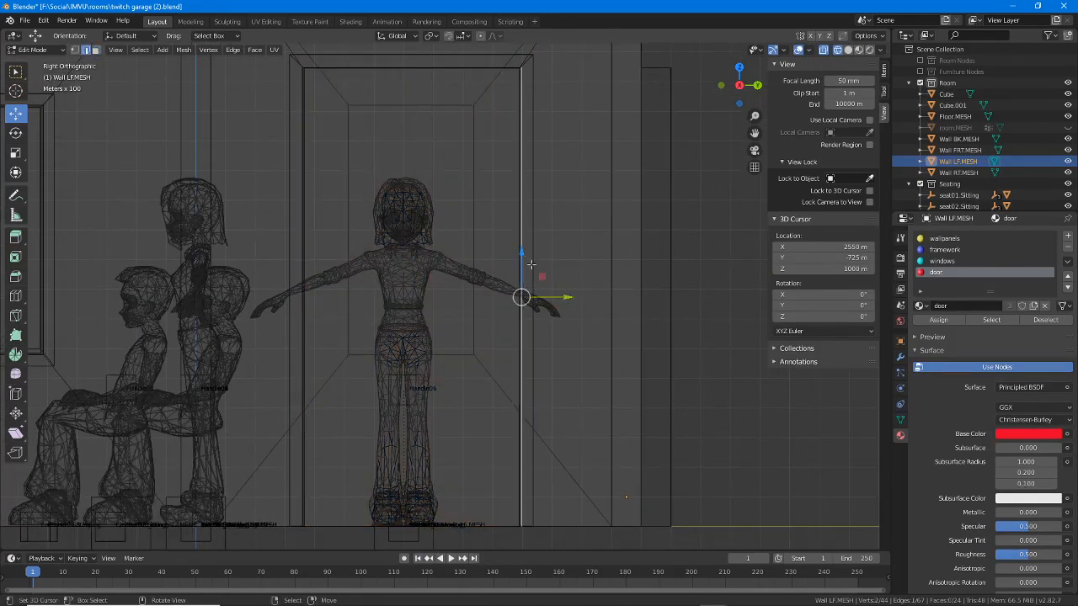
mouse_move(563, 298)
mouse_down()
mouse_move(484, 297)
mouse_move(563, 293)
mouse_up()
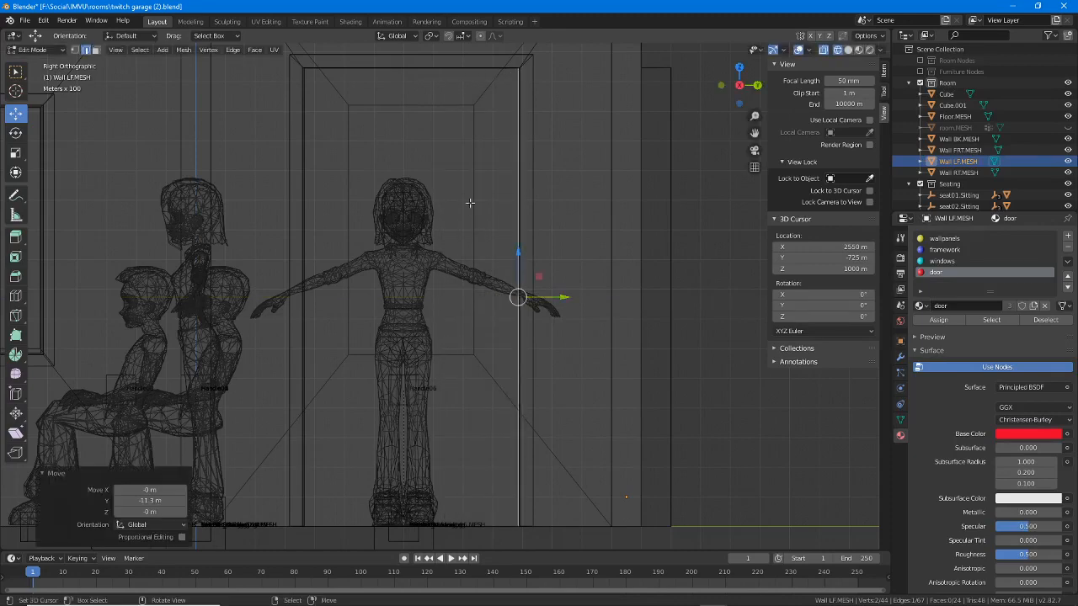
Step: Turn off X-ray and return to solid shading to check how the door sits inside its frame
middle_drag(490, 204, 303, 251)
middle_drag(465, 250, 428, 241)
scroll(405, 283, down, 4)
scroll(428, 240, up, 2)
mouse_move(488, 263)
middle_down()
mouse_move(471, 264)
mouse_move(482, 264)
middle_up()
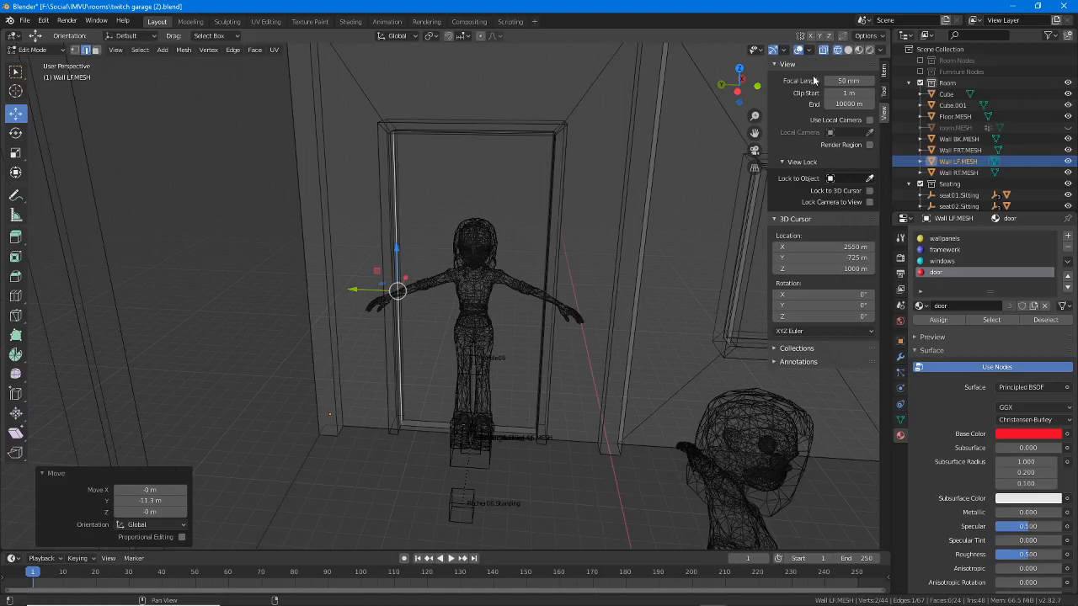
click(823, 50)
click(847, 50)
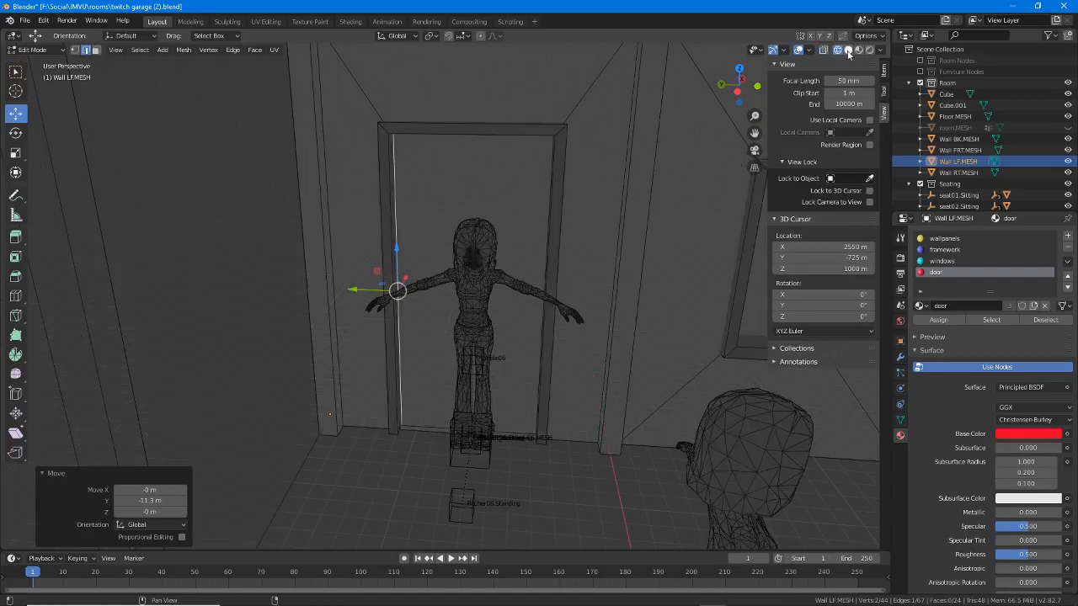
mouse_move(505, 278)
middle_down()
mouse_move(526, 280)
mouse_move(522, 306)
mouse_move(481, 294)
middle_up()
click(824, 52)
scroll(378, 313, up, 2)
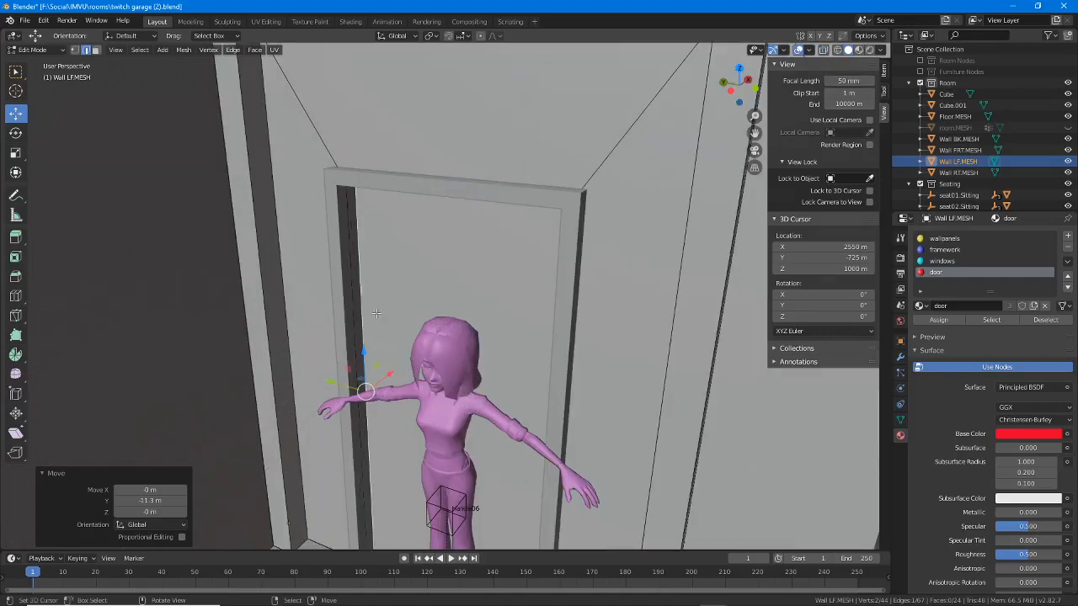
Step: Leave edit mode on the wall, select the door frame mesh and open it for editing
scroll(375, 299, down, 1)
scroll(367, 266, down, 1)
mouse_move(388, 259)
middle_down()
mouse_move(404, 239)
mouse_move(384, 242)
middle_up()
click(33, 49)
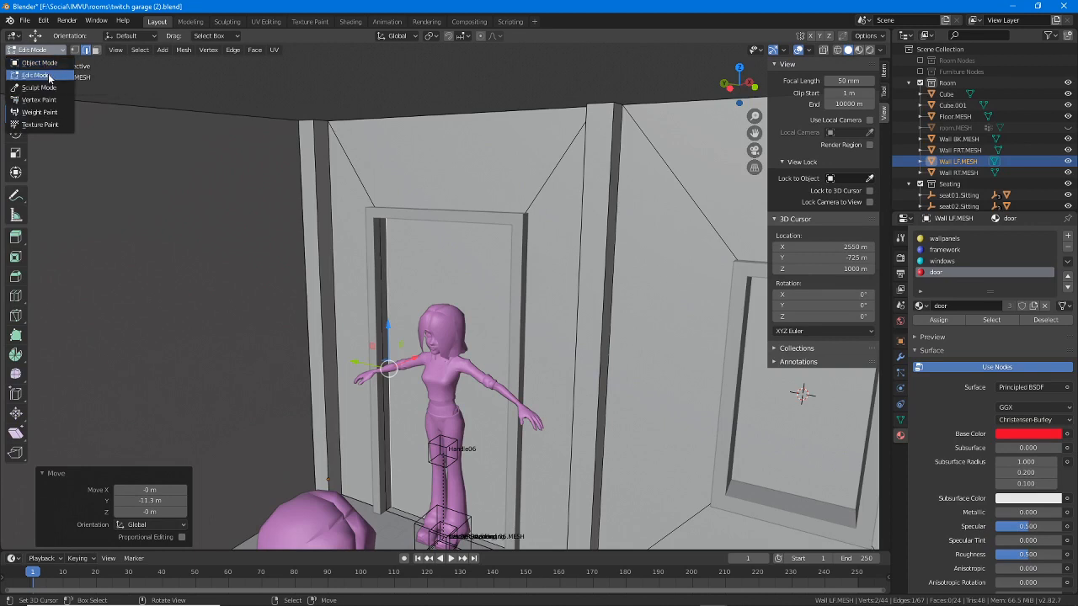
click(42, 63)
click(410, 211)
scroll(418, 215, up, 1)
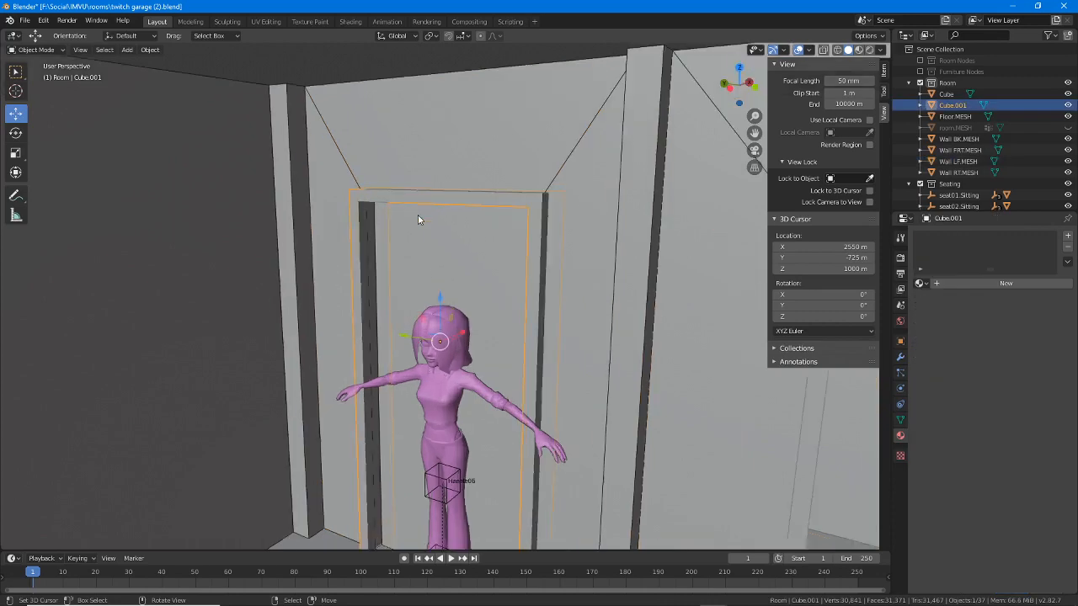
middle_drag(417, 215, 434, 186)
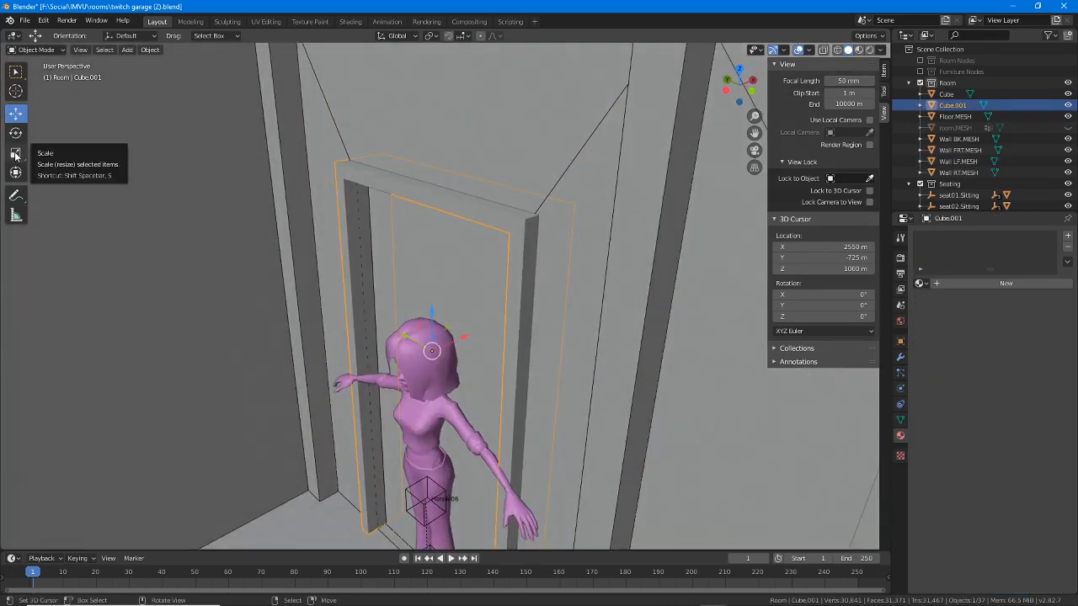
click(33, 49)
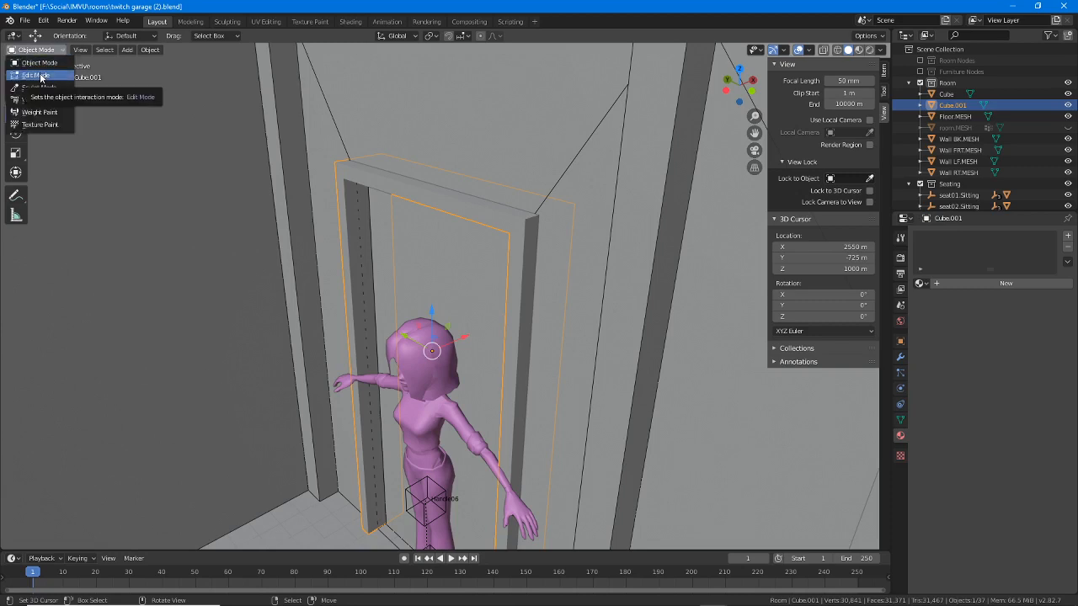
click(40, 76)
Step: In face select mode, move the top outer face of the door frame 29.6 m along Z
click(396, 193)
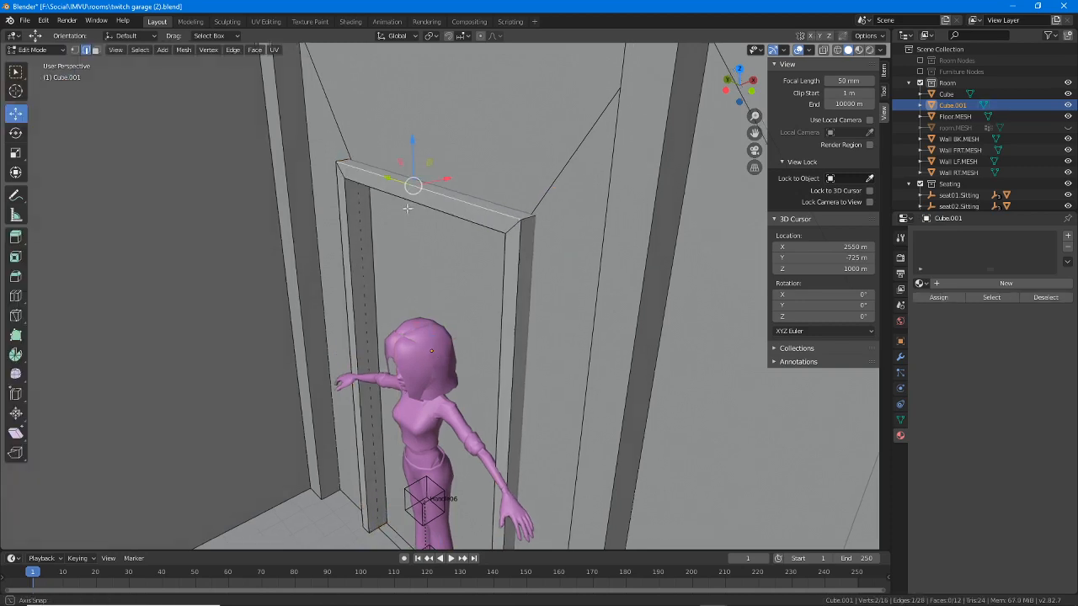
click(97, 51)
click(407, 189)
middle_drag(439, 180, 381, 181)
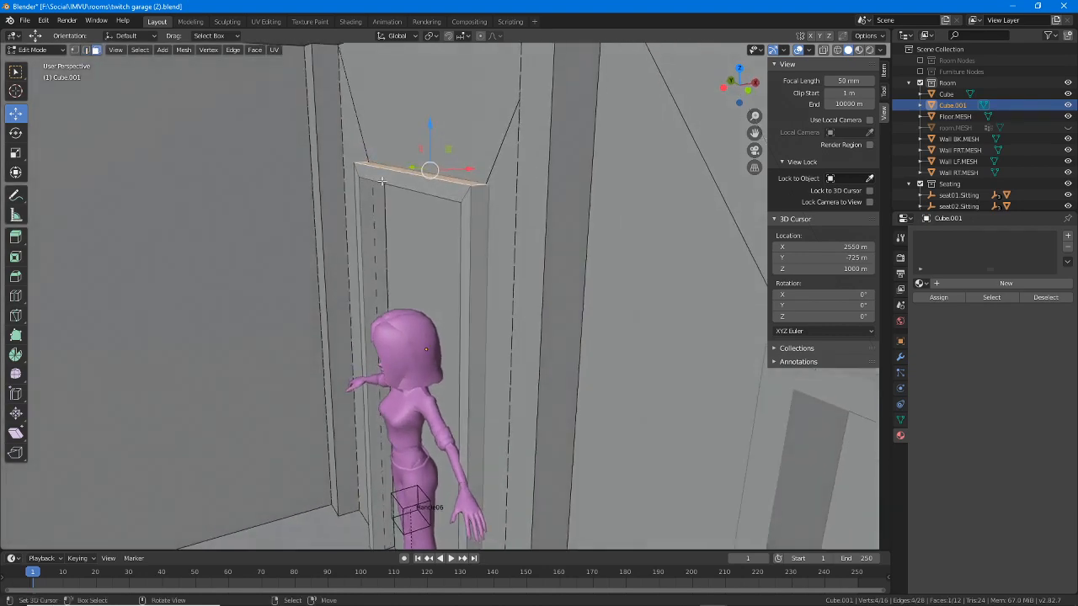
drag(429, 124, 429, 111)
middle_drag(483, 256, 551, 262)
shift+middle_drag(569, 315, 533, 245)
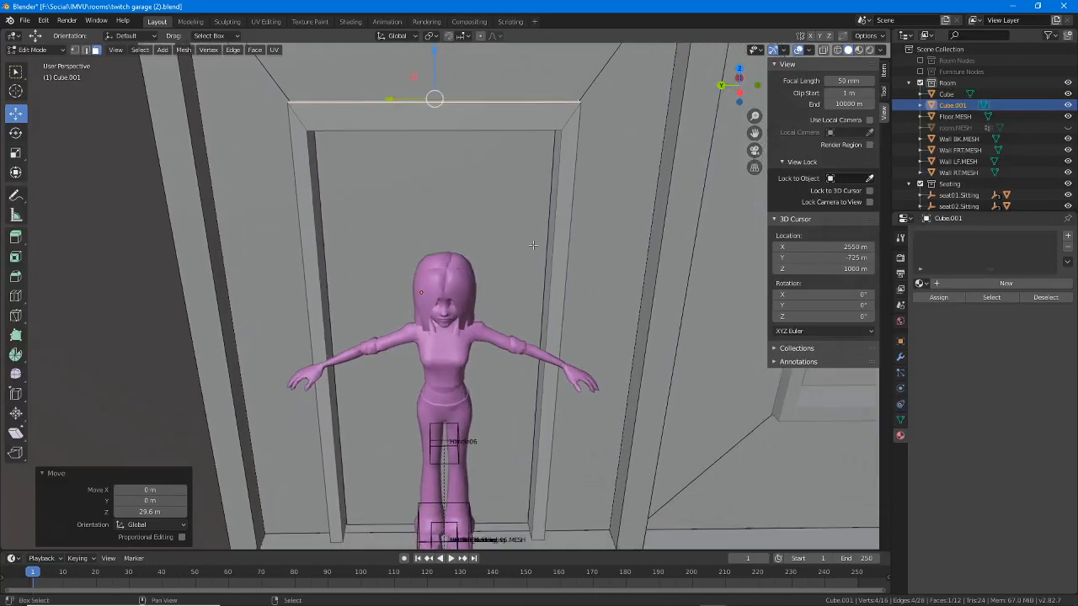
Step: Try to slope the door frame by moving its outer front edge loop -38.4 m along X
middle_drag(525, 308, 395, 291)
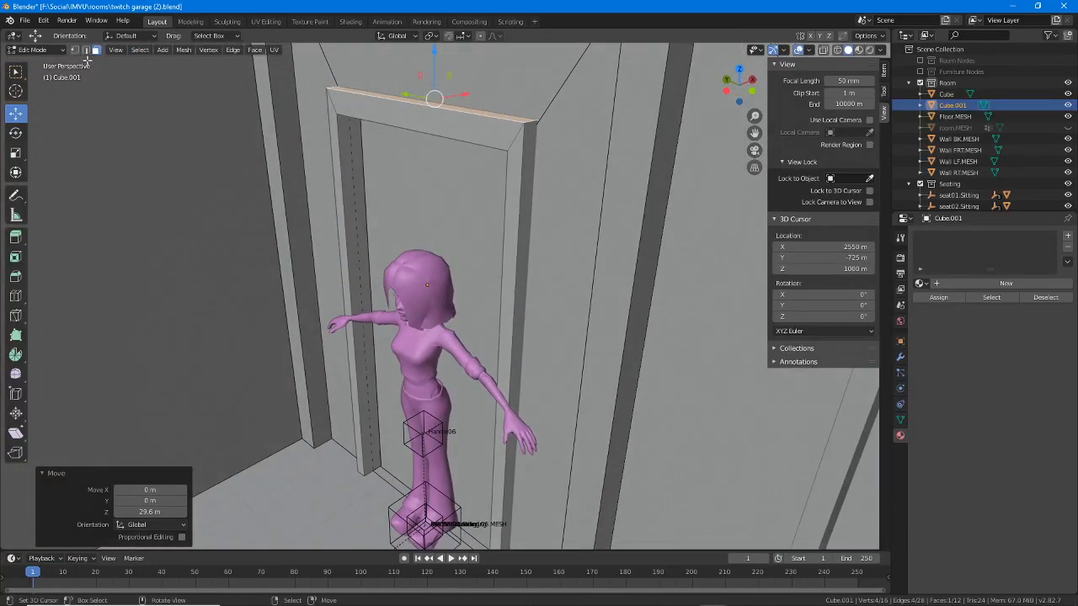
click(327, 132)
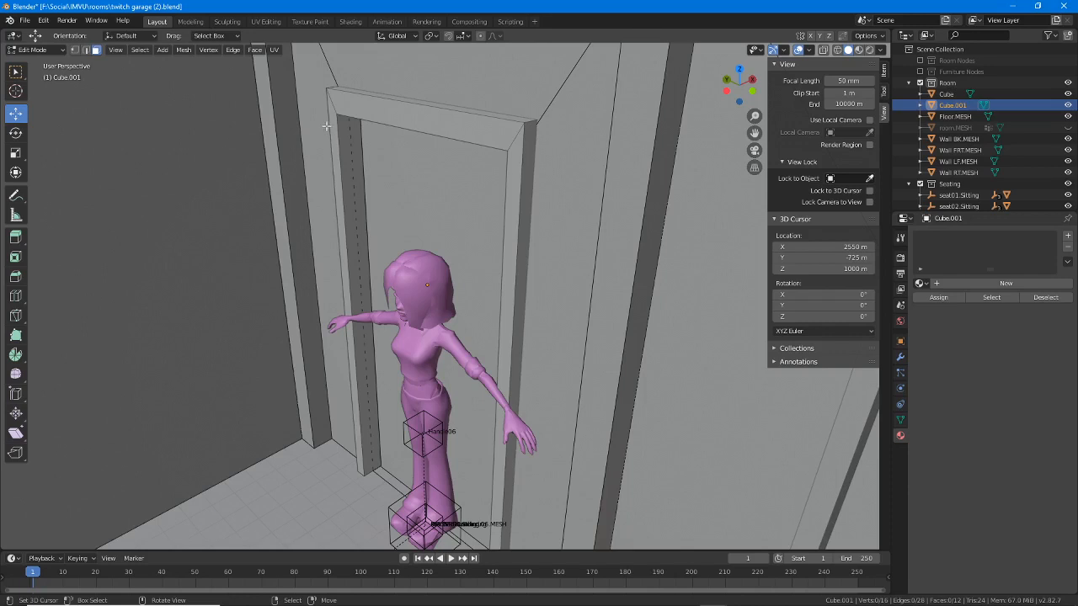
click(86, 49)
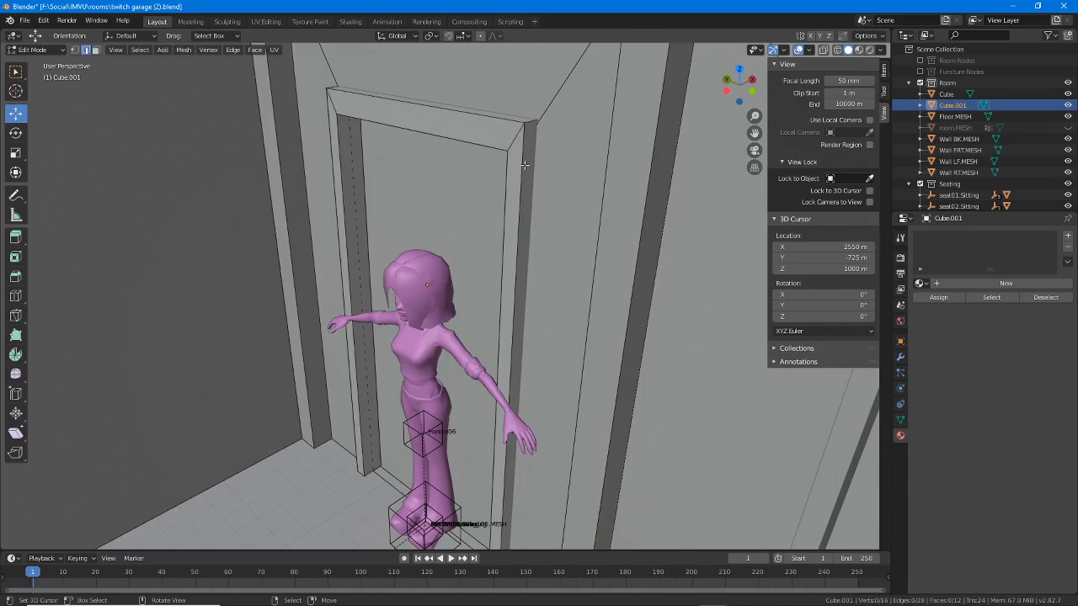
alt+click(517, 190)
middle_drag(518, 190, 503, 192)
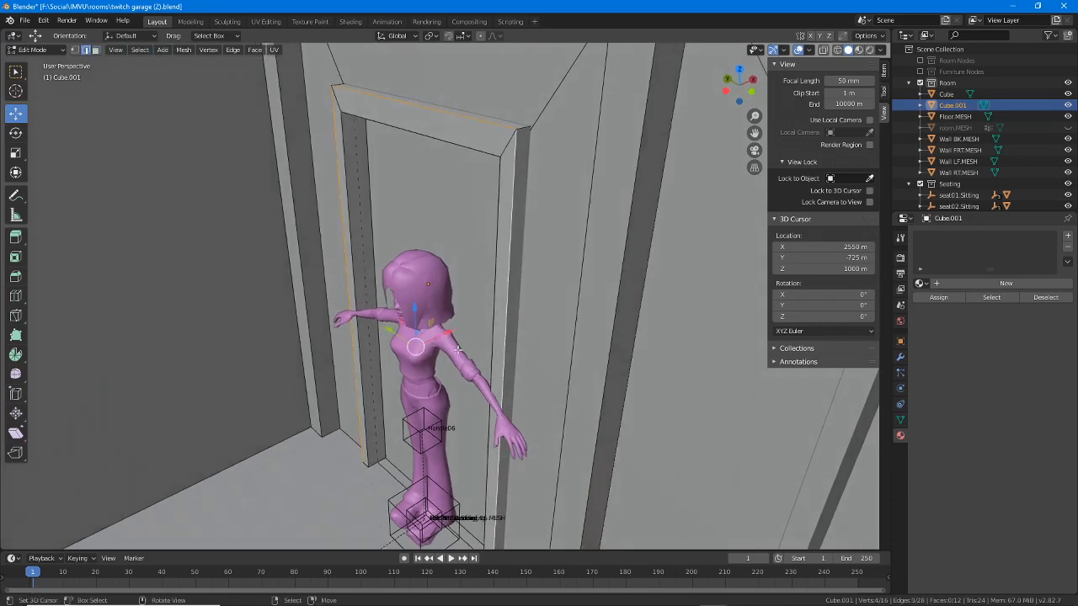
key(g)
key(x)
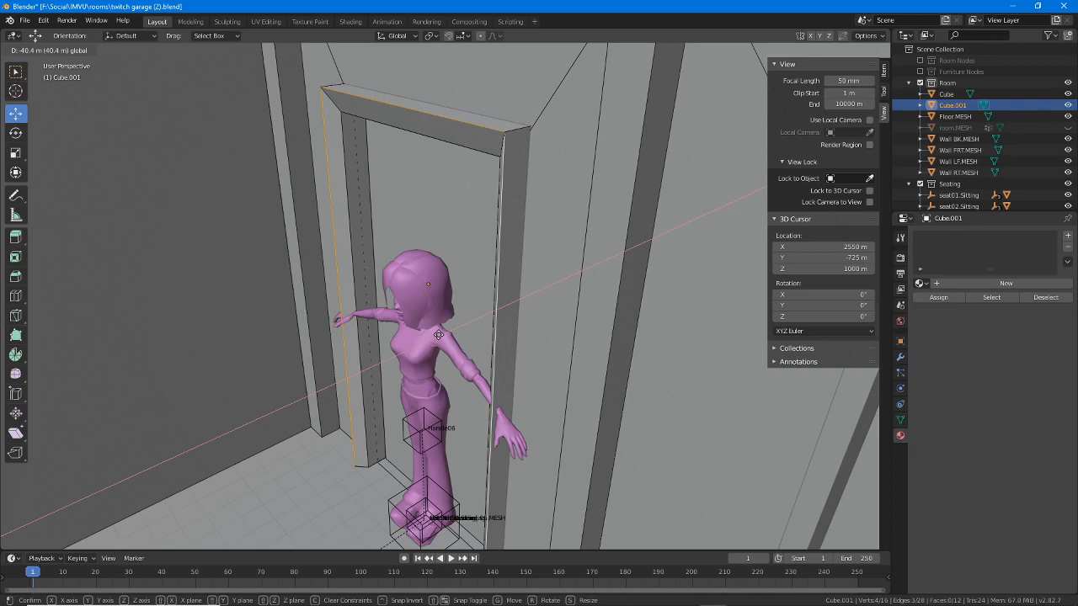
click(439, 334)
middle_drag(439, 334, 360, 188)
middle_drag(507, 242, 498, 175)
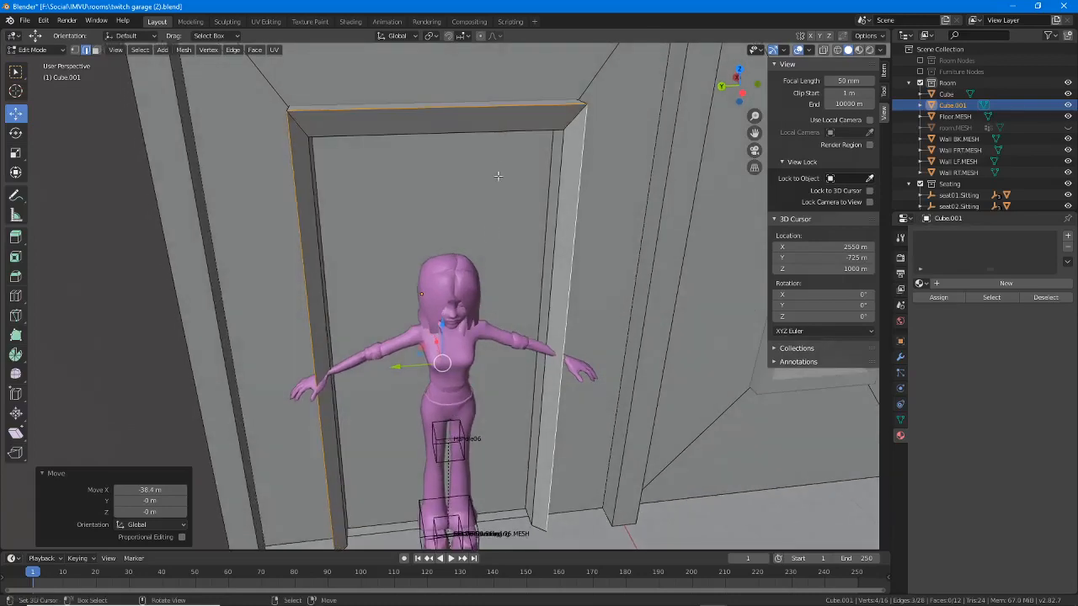
Step: Review the sloped door frame against the surrounding wall, then undo the edge loop move
scroll(497, 175, down, 4)
middle_drag(497, 222, 477, 195)
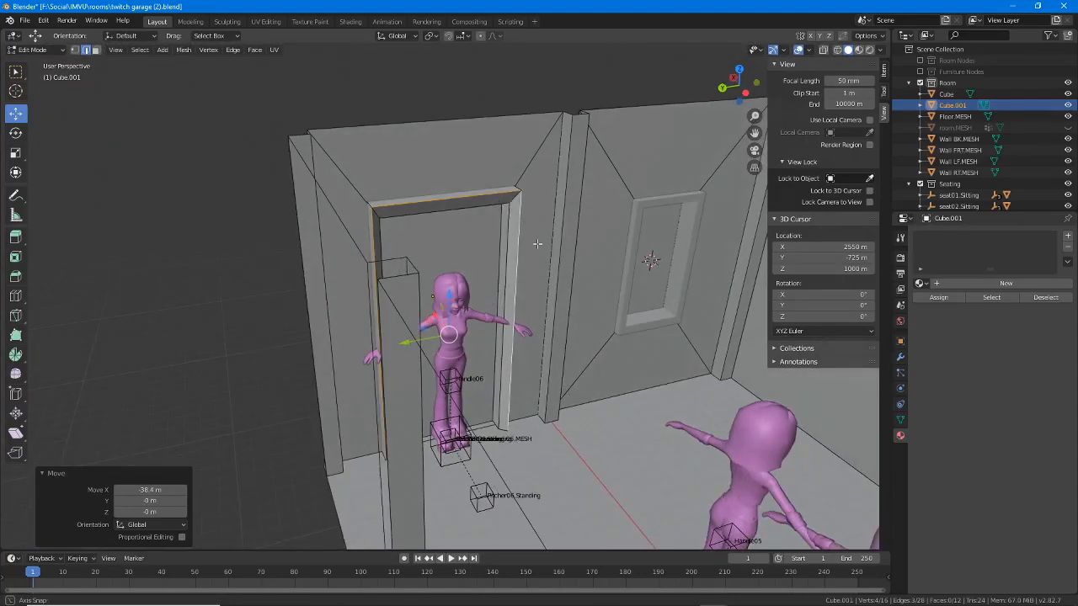
mouse_move(466, 234)
middle_down()
mouse_move(499, 197)
mouse_move(457, 226)
middle_up()
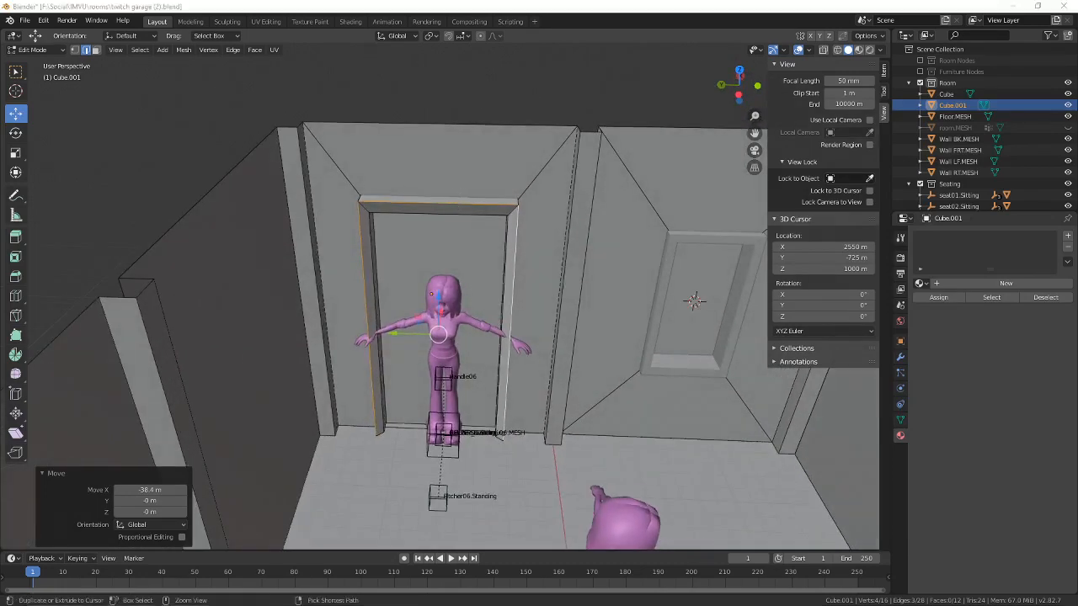
mouse_move(330, 251)
mouse_down()
mouse_move(329, 237)
mouse_move(530, 161)
mouse_move(555, 318)
mouse_up()
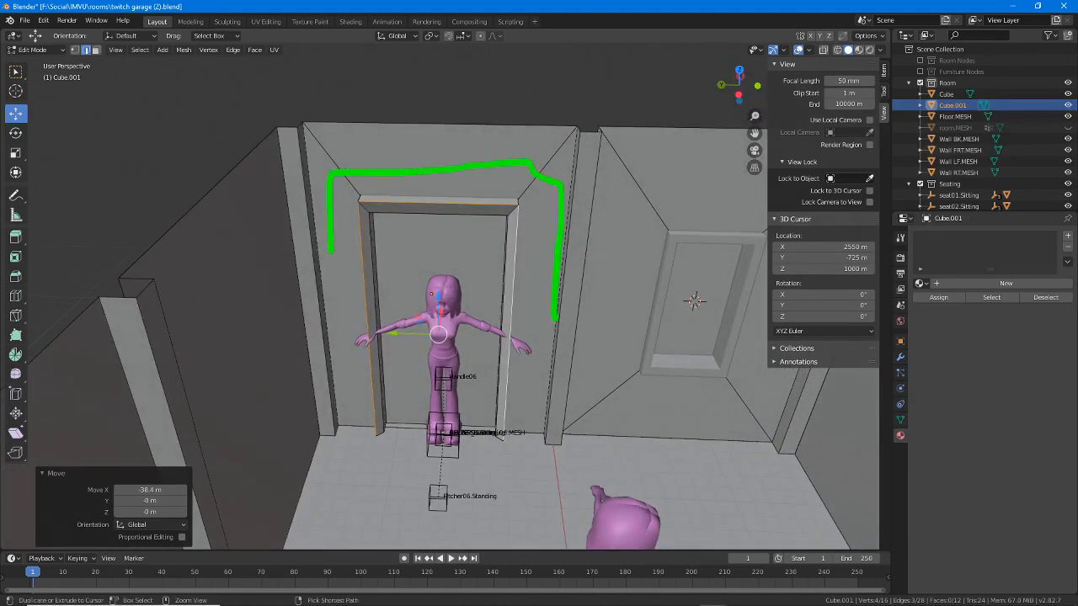
key(Escape)
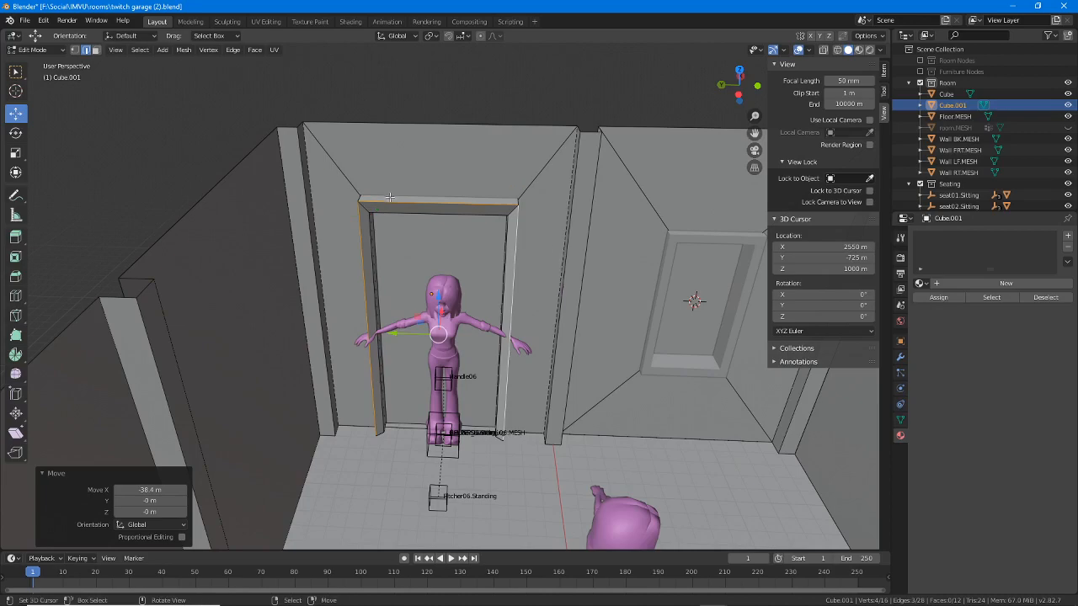
key(ctrl+z)
Step: Leave edit mode on the door frame, select the window frame mesh and open it for editing
mouse_move(573, 294)
middle_down()
mouse_move(551, 299)
mouse_move(562, 284)
mouse_move(544, 317)
mouse_move(407, 300)
mouse_move(549, 299)
middle_up()
key(Tab)
scroll(552, 293, up, 2)
click(595, 246)
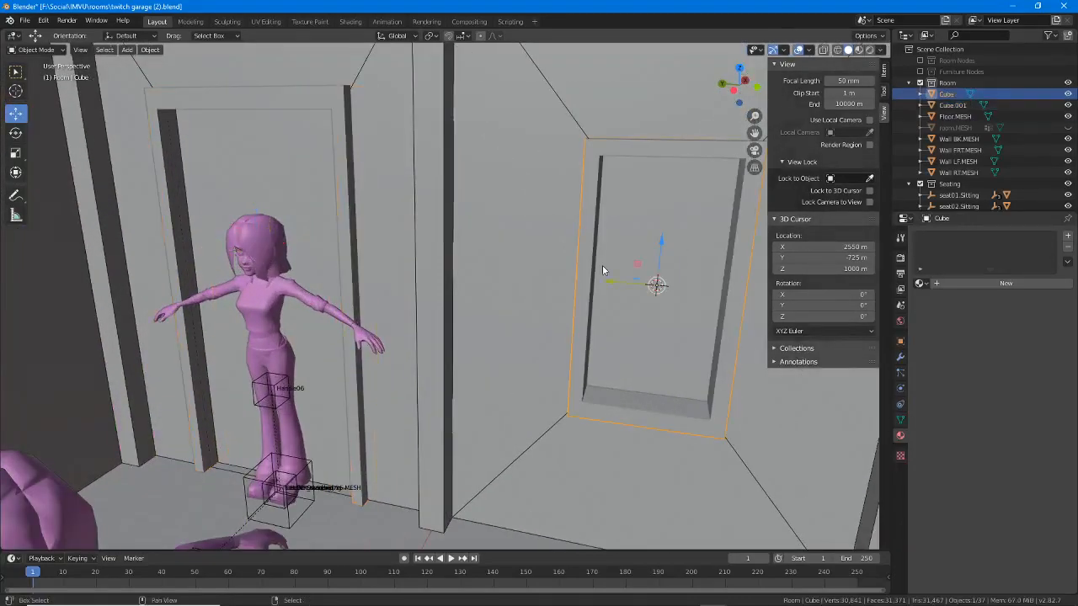
middle_drag(602, 265, 468, 267)
key(Tab)
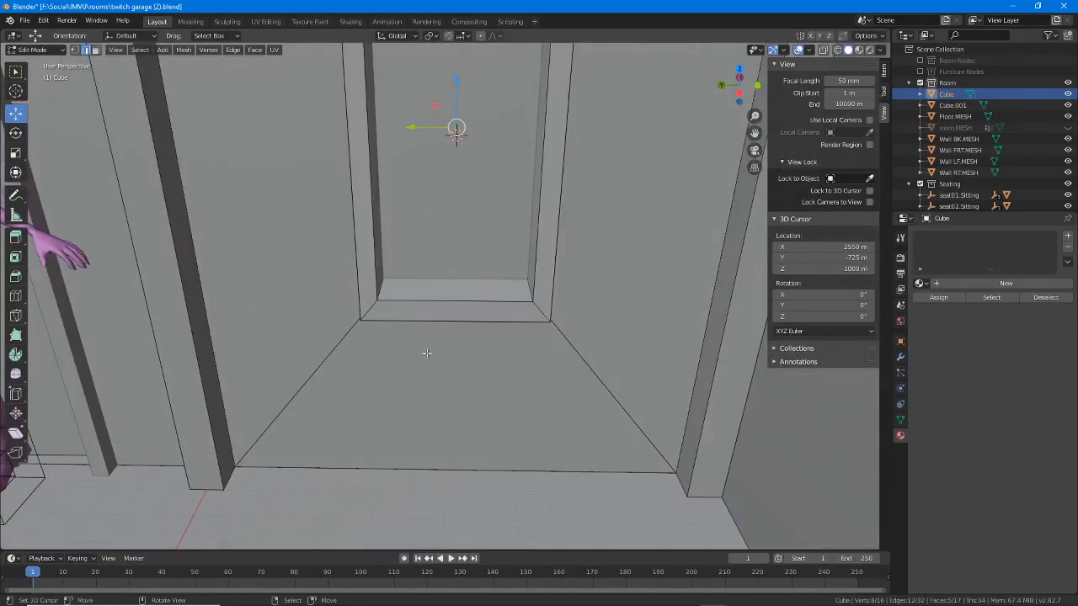
Step: In wireframe shading, subdivide the two vertical edges of the window frame's outer -Y side face with one cut
middle_drag(402, 314, 425, 348)
scroll(471, 285, up, 1)
click(426, 336)
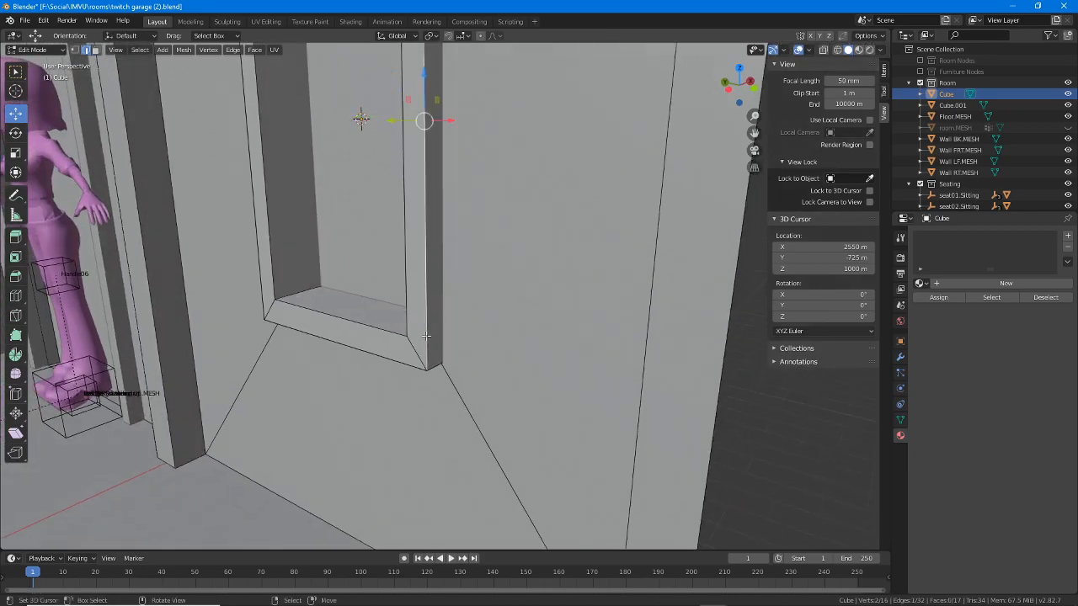
scroll(439, 166, down, 1)
shift+middle_drag(433, 164, 493, 298)
middle_drag(555, 315, 469, 313)
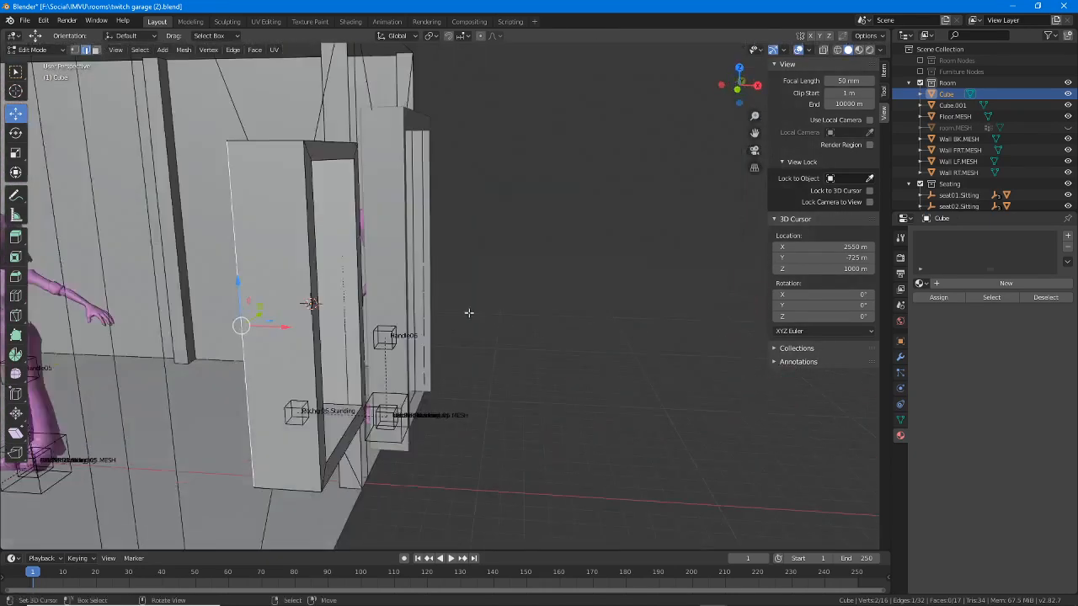
shift+click(308, 173)
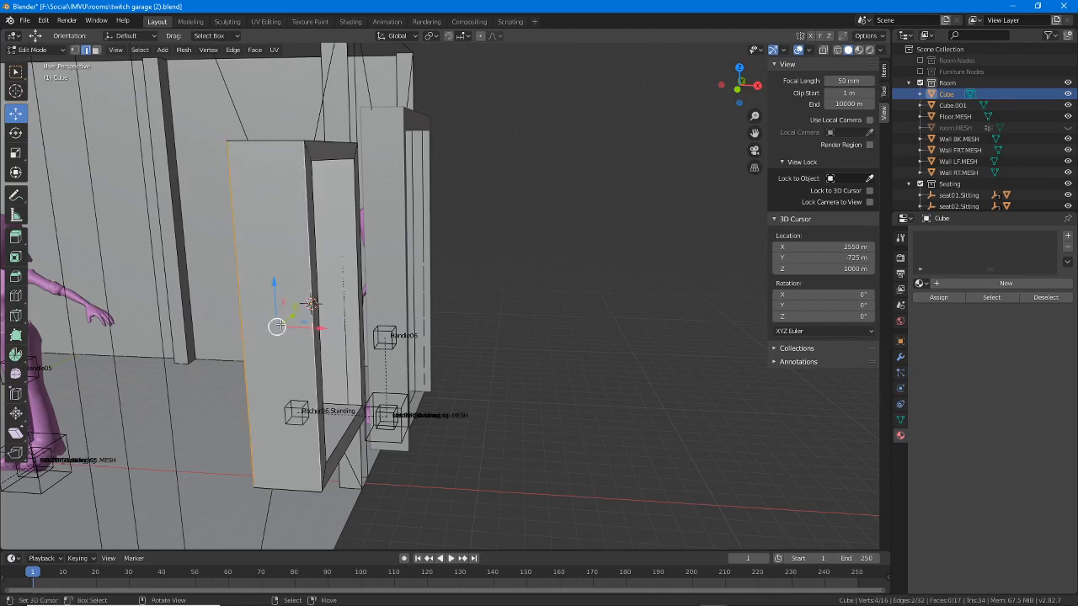
click(823, 50)
click(823, 50)
click(837, 50)
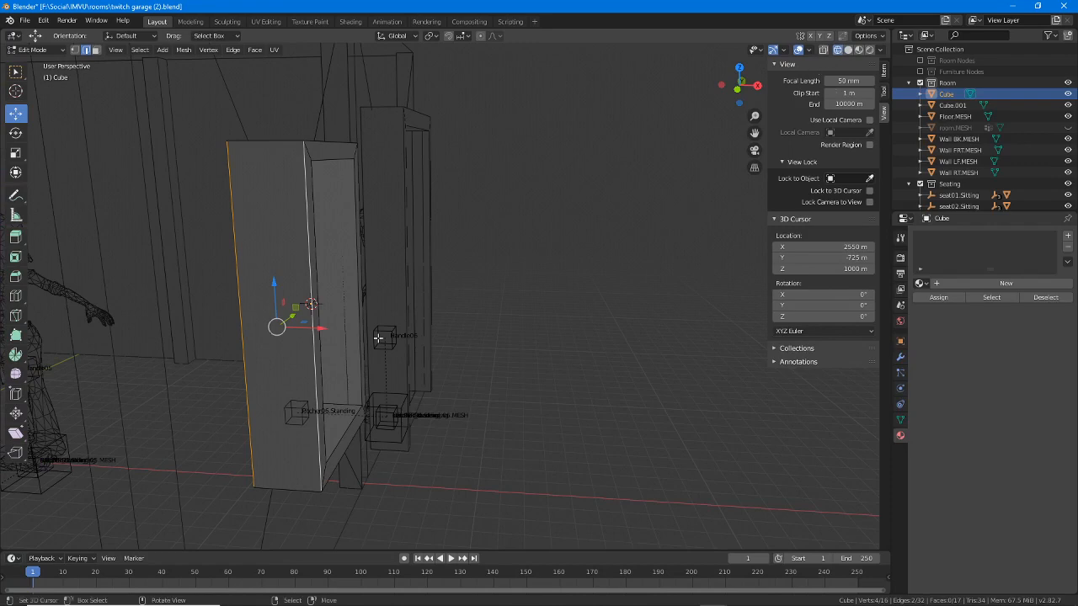
mouse_move(379, 338)
middle_down()
mouse_move(408, 339)
mouse_move(371, 330)
middle_up()
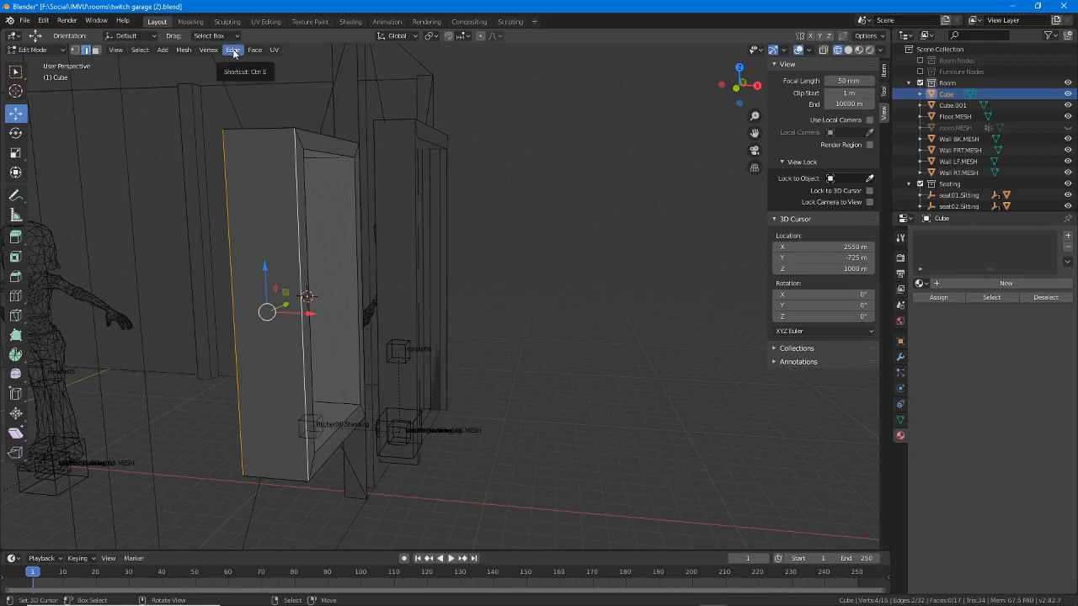
click(233, 51)
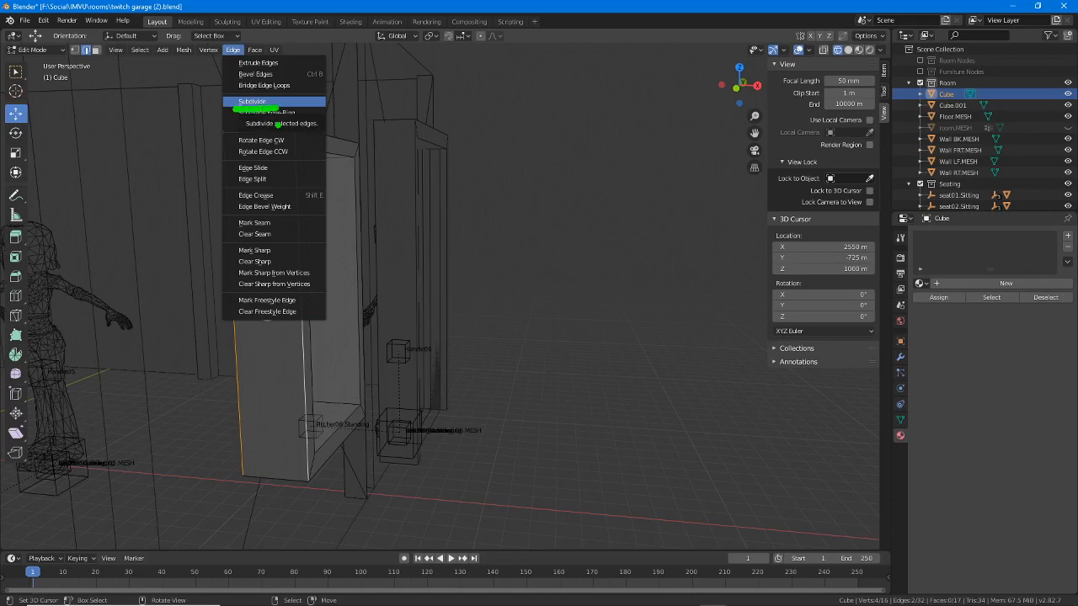
click(250, 102)
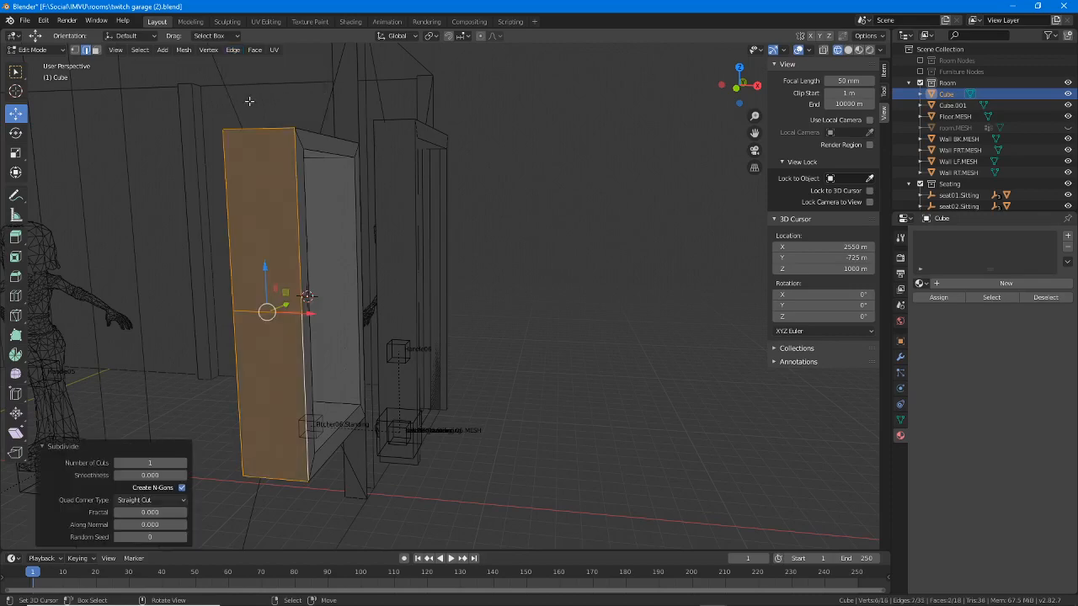
Step: Move the new cross edge on the window frame's -Y side -400 m along Z
click(256, 312)
middle_drag(255, 311, 300, 215)
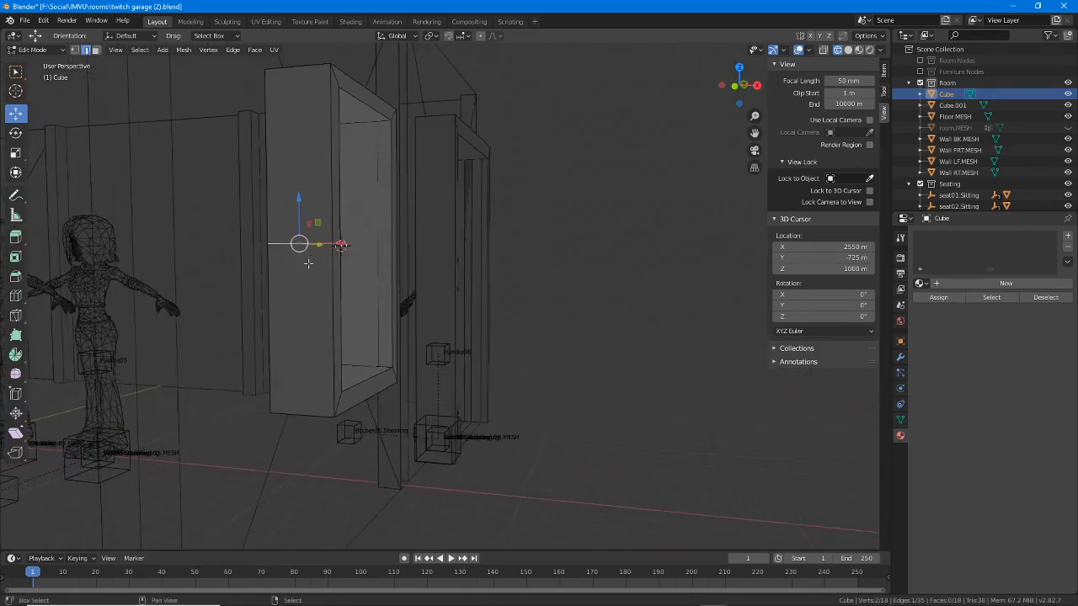
drag(297, 193, 288, 338)
middle_drag(288, 338, 280, 314)
shift+middle_drag(276, 381, 330, 316)
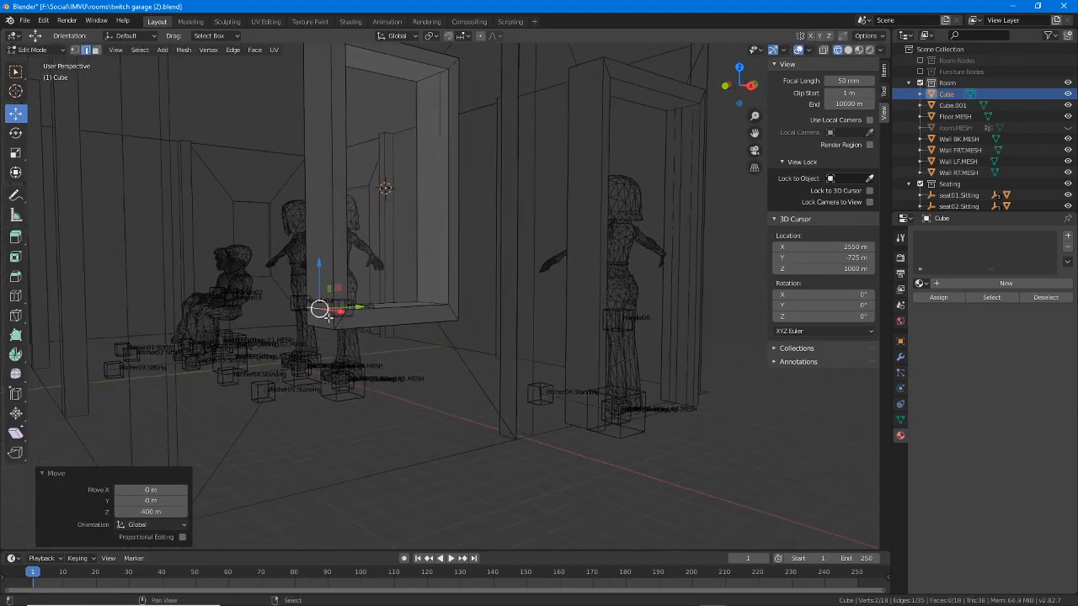
Step: Subdivide the two vertical edges of the window frame's outer +Y side face
scroll(330, 317, up, 3)
middle_drag(249, 310, 451, 222)
shift+click(446, 222)
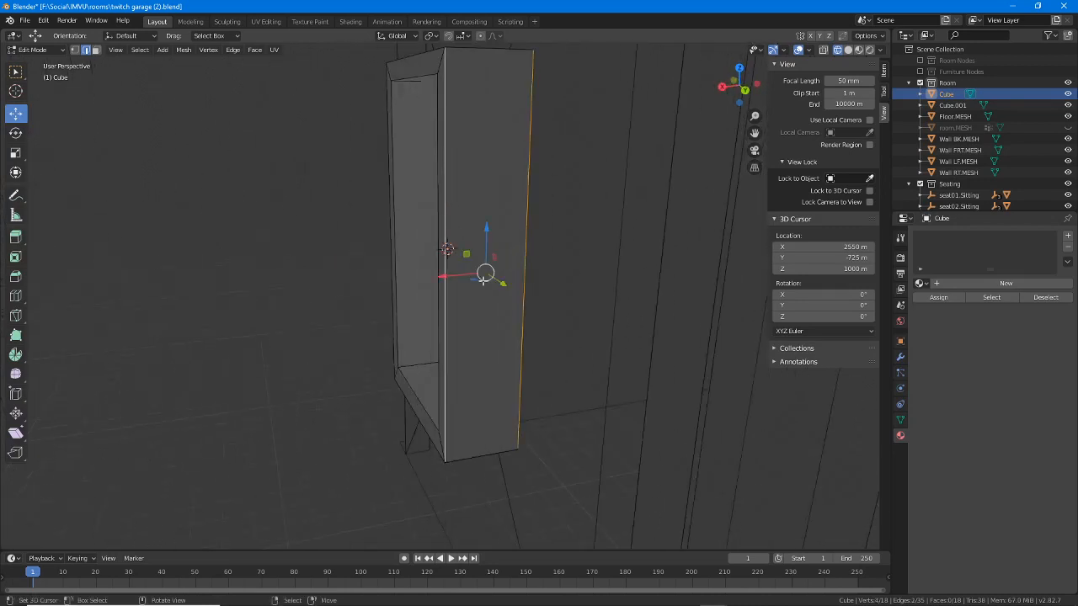
click(233, 51)
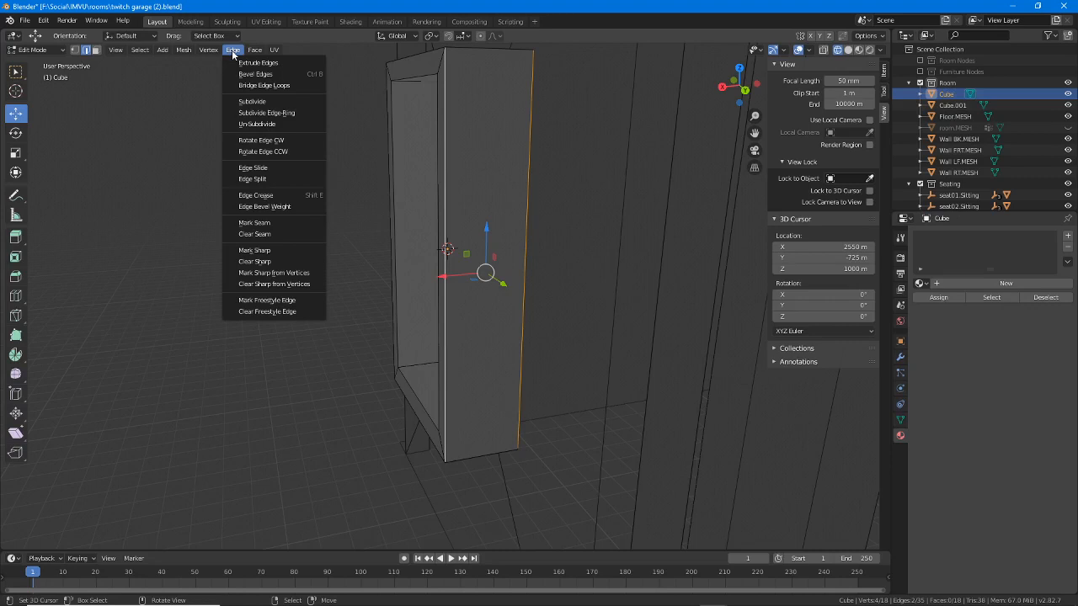
click(256, 102)
Step: Move the new cross edge on the window frame's +Y side -400 m along Z
right_click(495, 264)
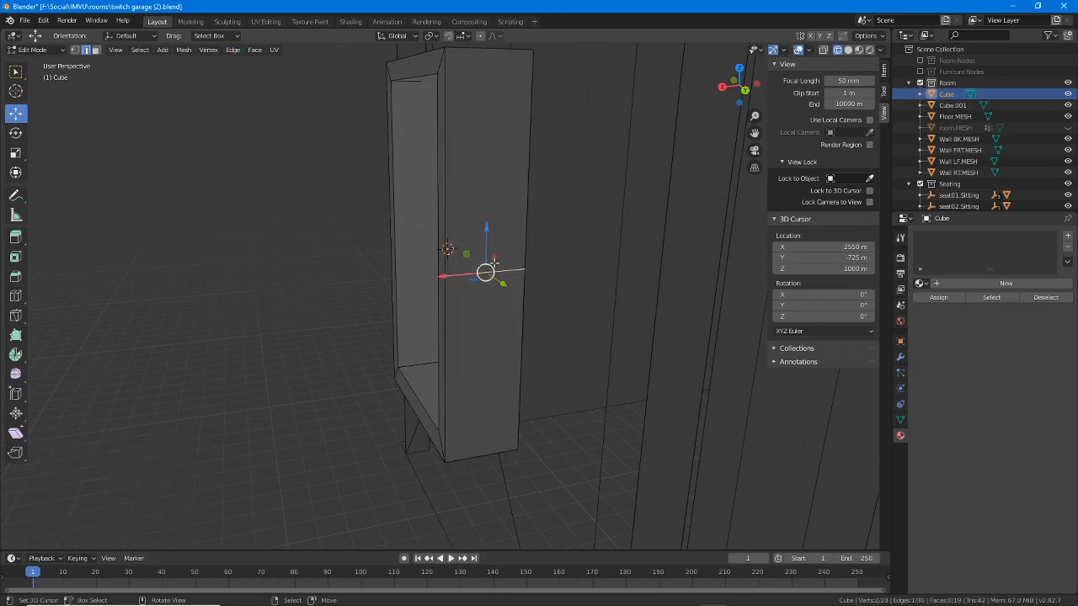
middle_drag(503, 268, 528, 213)
drag(522, 187, 519, 309)
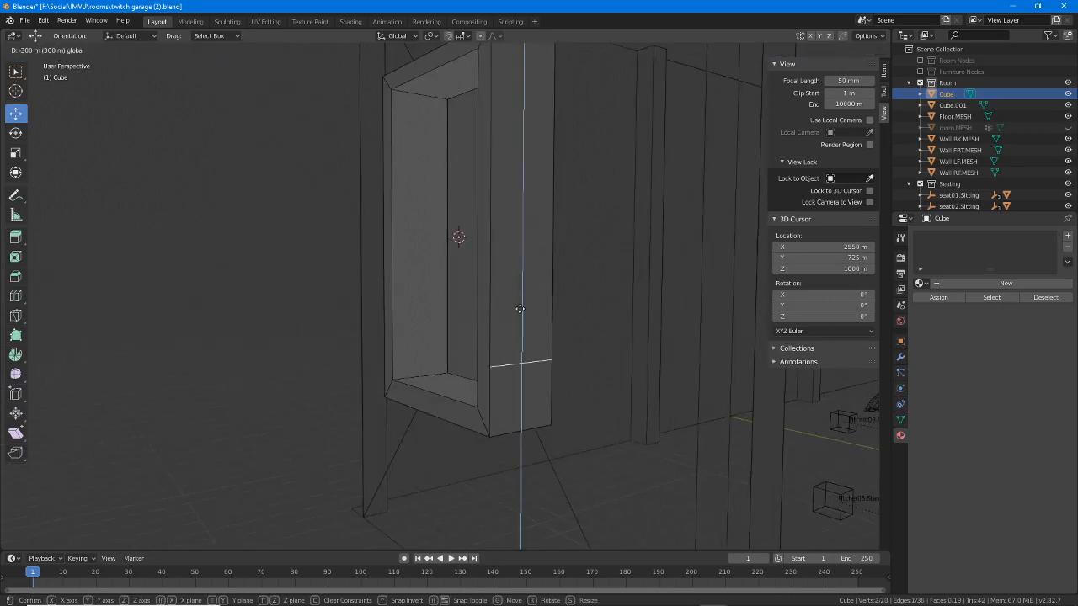
drag(518, 348, 518, 347)
Step: Triangulate the four -X and +X faces of the window frame's two vertical legs
middle_drag(468, 340, 360, 359)
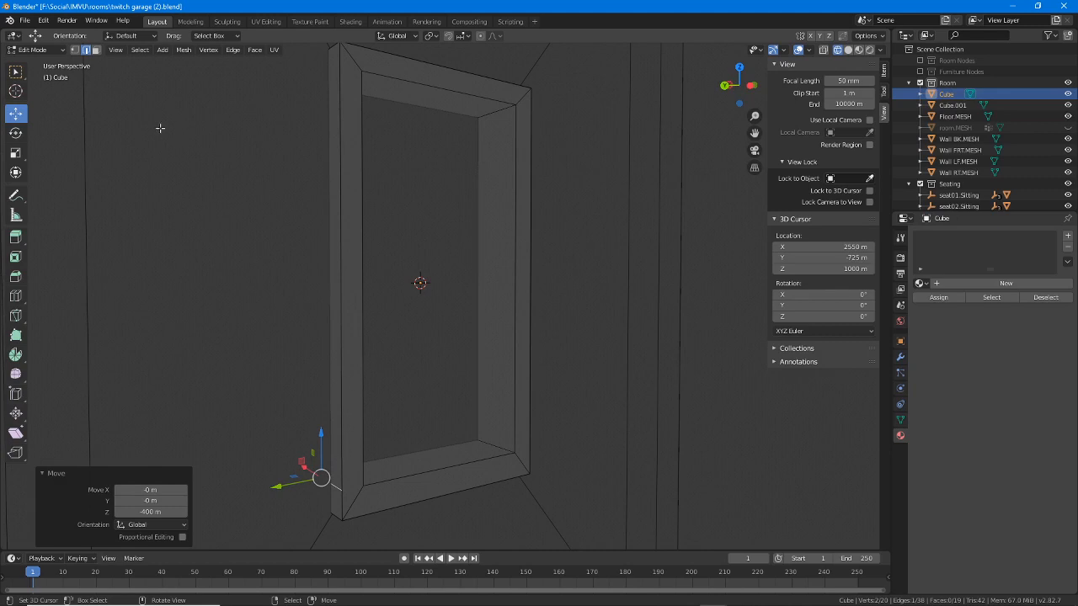
click(349, 199)
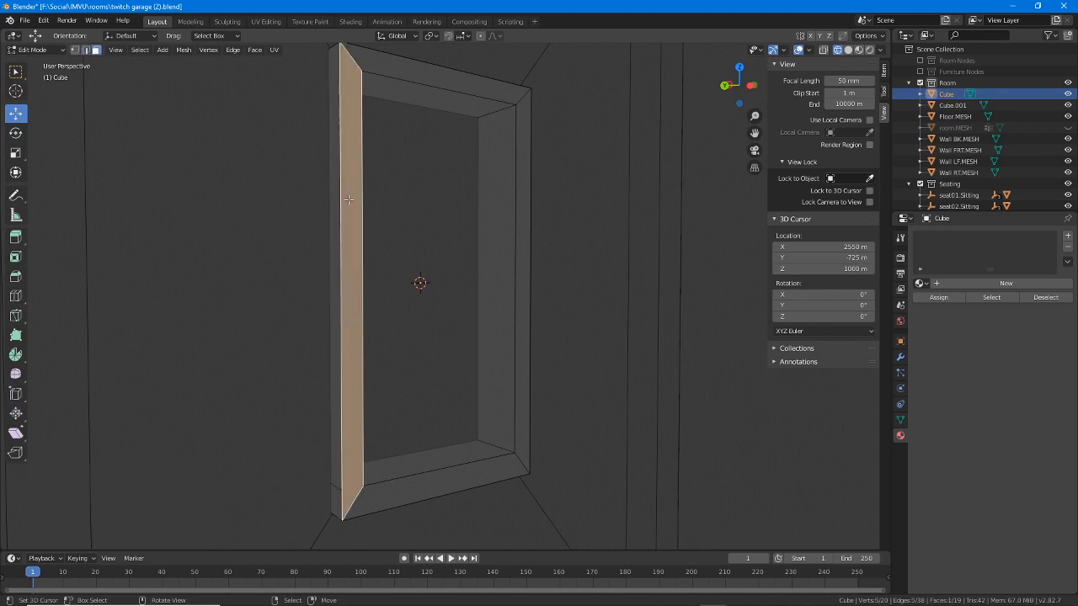
shift+click(524, 248)
middle_drag(383, 336, 533, 334)
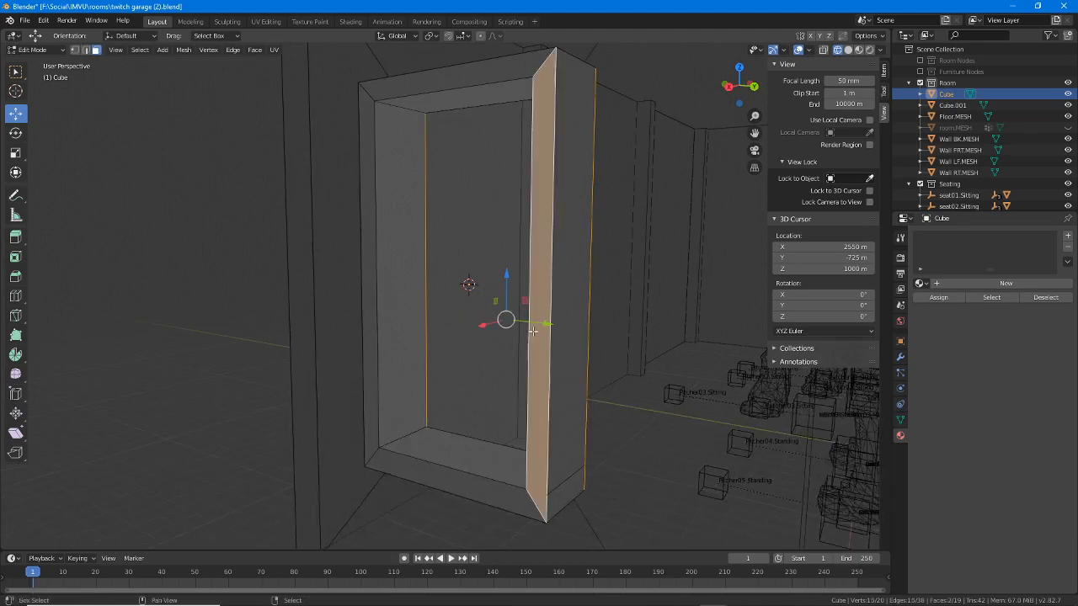
middle_drag(354, 340, 367, 347)
click(255, 51)
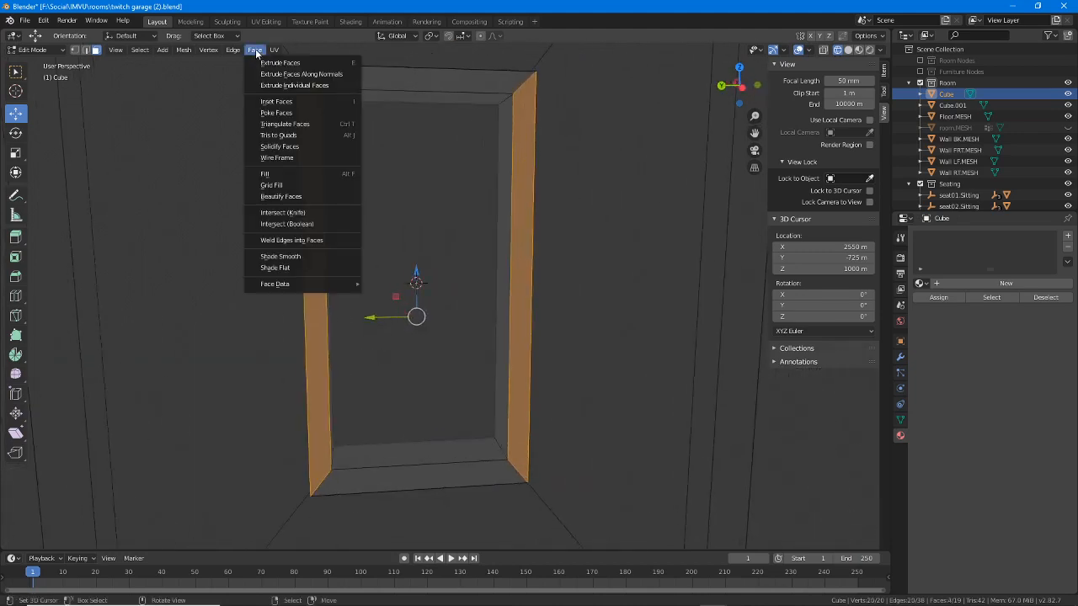
click(272, 124)
Step: Extrude the bottom strip and its two corner triangles on the window frame's room-facing side outward as a sill
middle_drag(381, 435, 264, 376)
click(264, 377)
shift+click(603, 339)
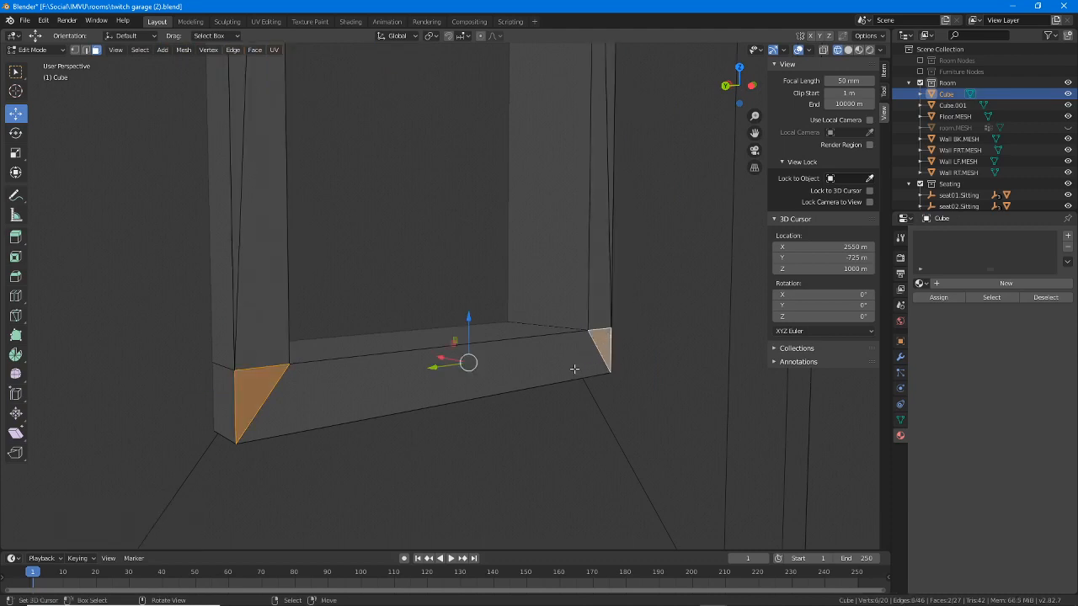
scroll(574, 368, down, 2)
shift+click(447, 368)
mouse_move(447, 368)
middle_down()
mouse_move(402, 373)
mouse_move(458, 386)
middle_up()
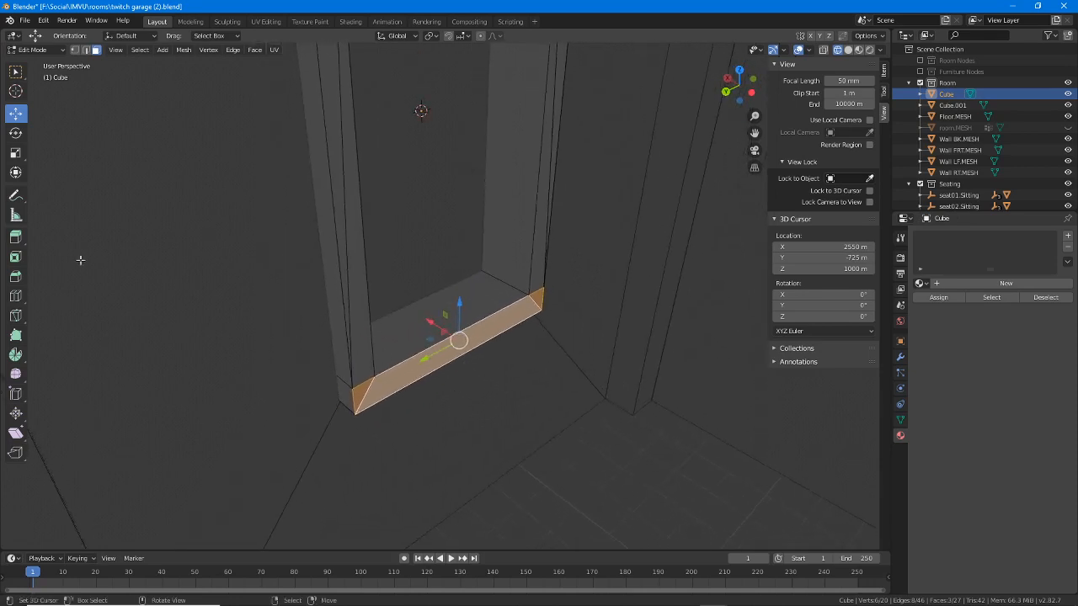
click(15, 239)
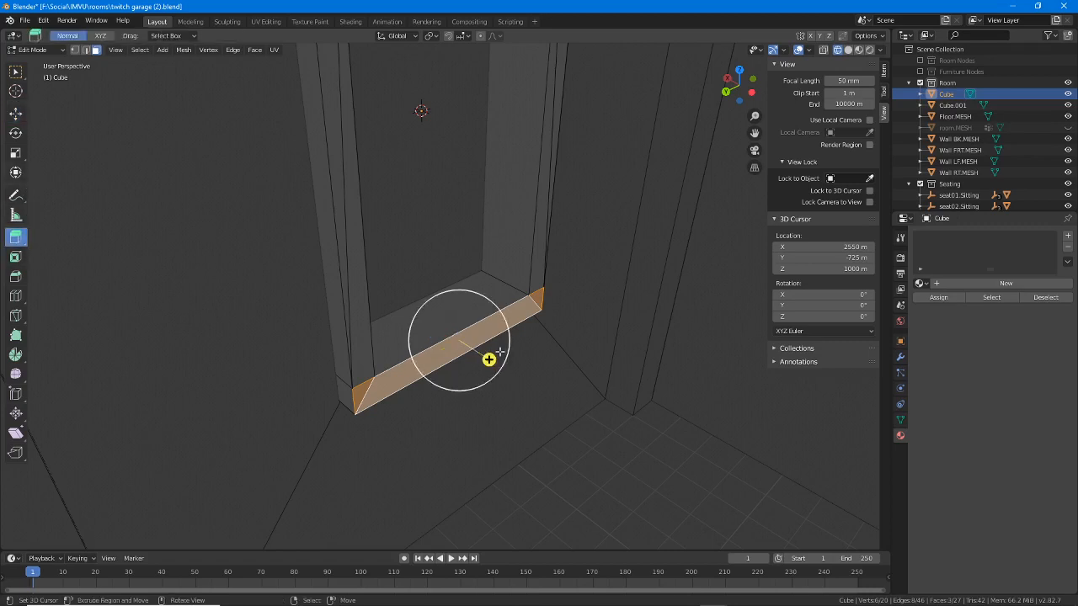
drag(488, 356, 505, 373)
Step: Extrude the two end faces on the sill's +Y side outward by 50 m
click(359, 401)
shift+click(349, 396)
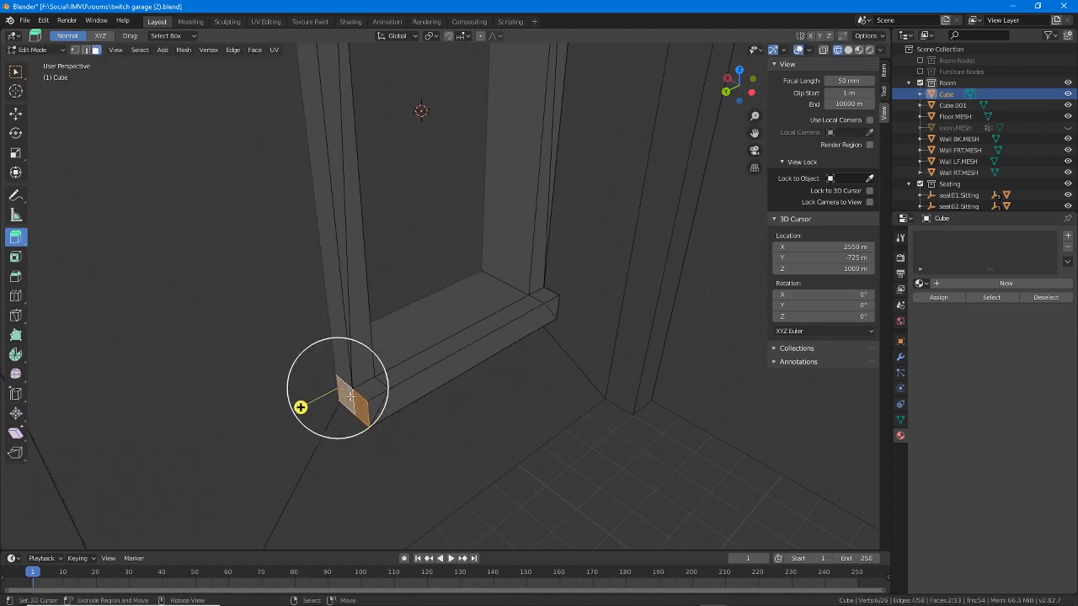
middle_drag(347, 387, 617, 367)
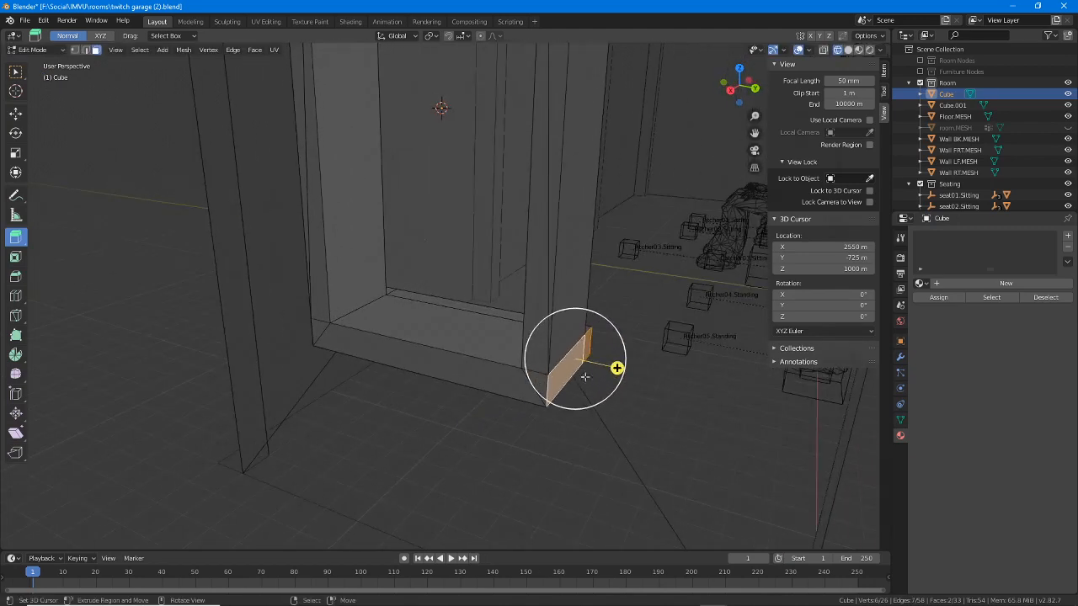
drag(615, 367, 645, 374)
text(50)
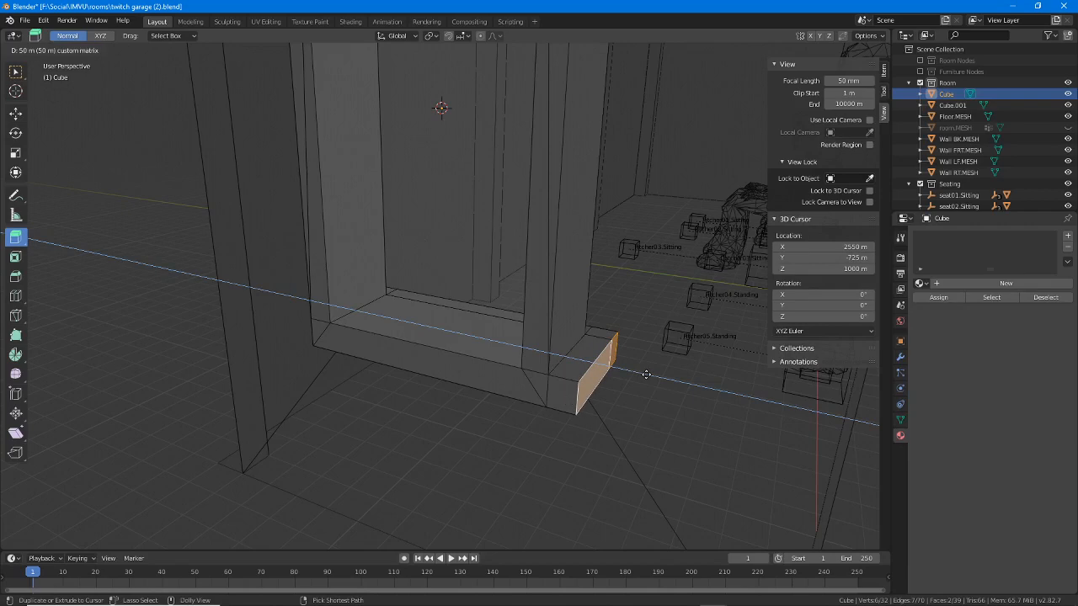
key(Return)
Step: Extrude the two end faces on the sill's -Y side outward to lengthen the sill past the frame
middle_drag(644, 373, 390, 267)
click(446, 397)
middle_drag(458, 418, 292, 368)
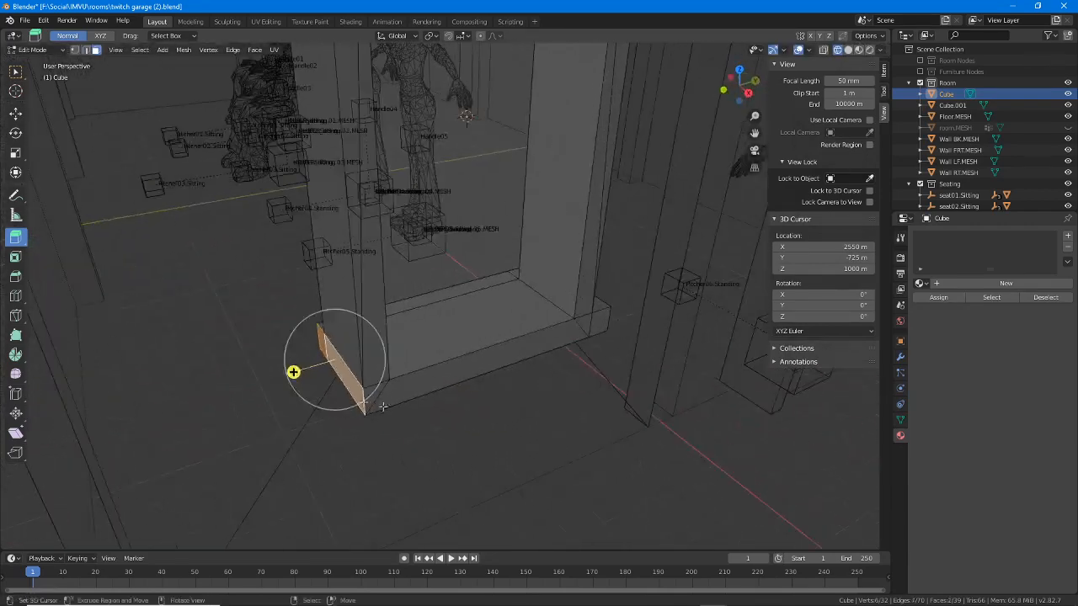
key(e)
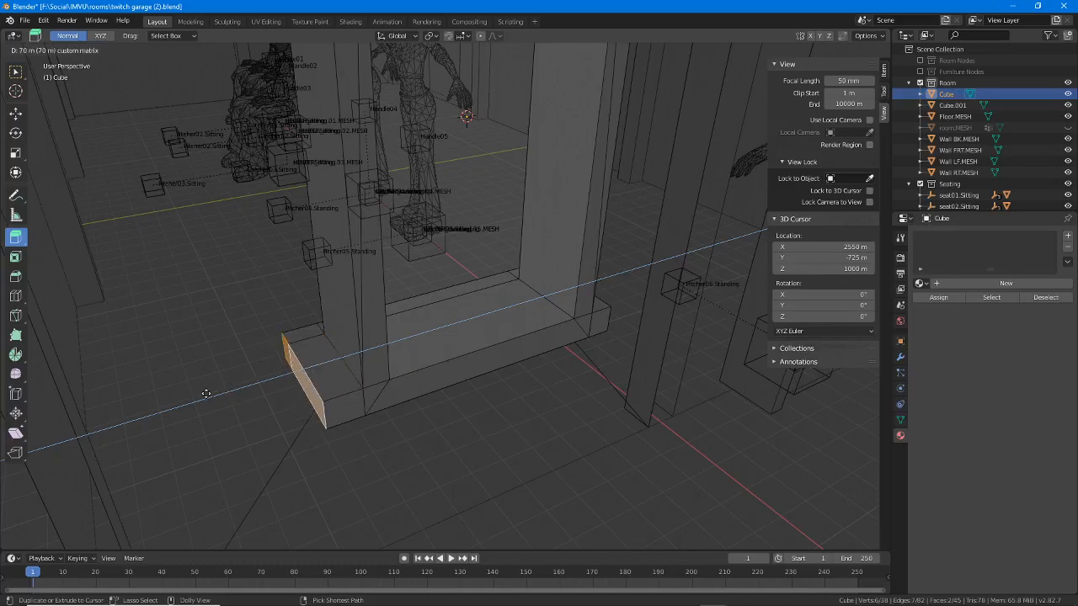
click(279, 382)
Step: Extrude the five faces along the sill's +X side outward
mouse_move(279, 381)
middle_down()
mouse_move(632, 356)
mouse_move(301, 409)
mouse_move(265, 375)
middle_up()
click(349, 397)
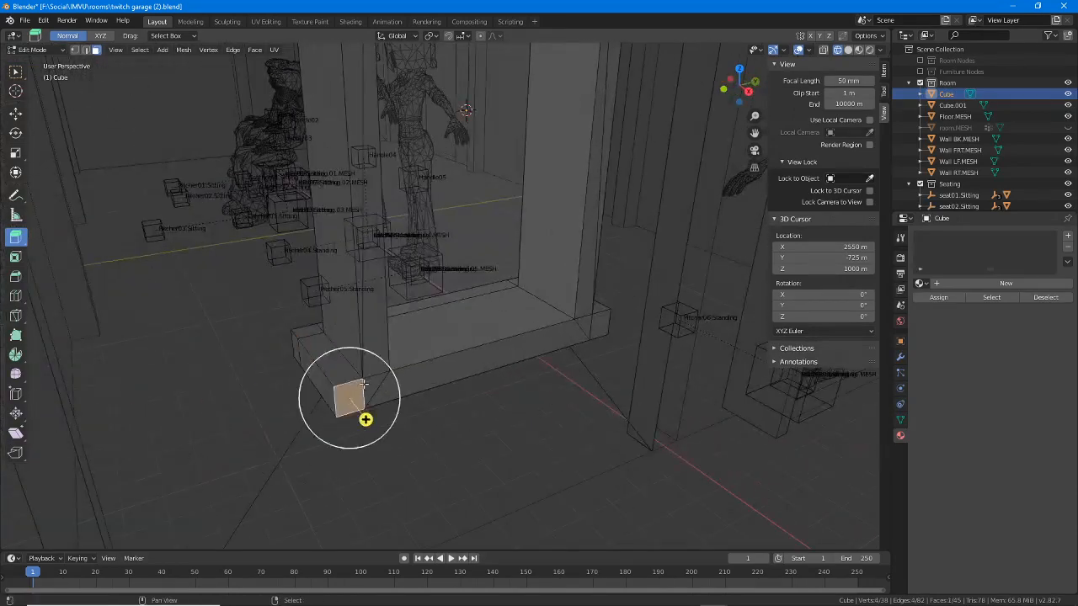
shift+click(438, 385)
middle_drag(492, 373, 505, 362)
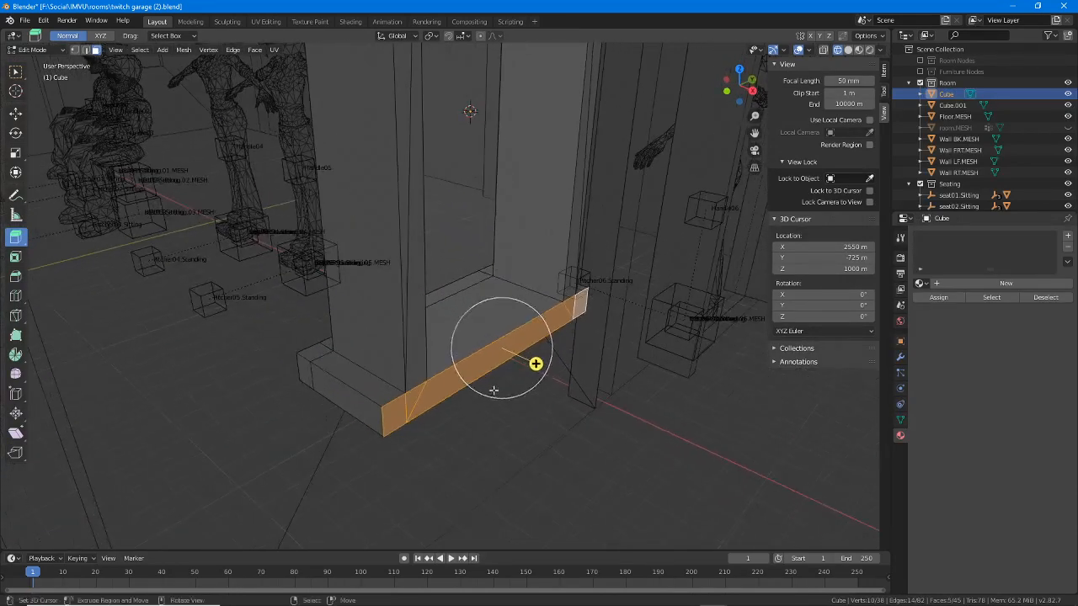
key(e)
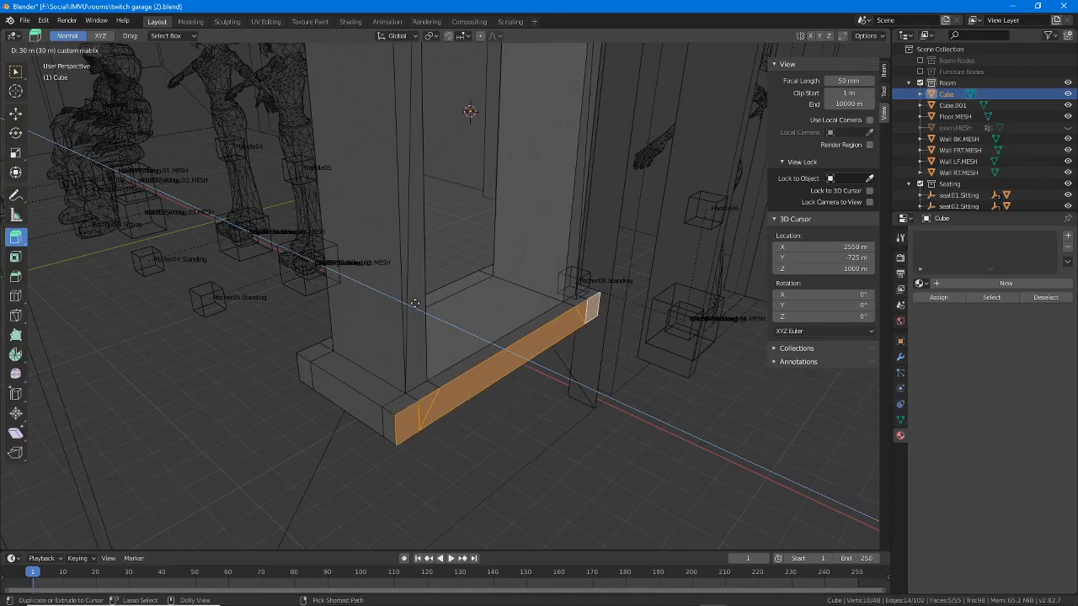
click(443, 323)
Step: Merge the two triangles on the +X face of the window frame's -Y leg using Tris to Quads
middle_drag(442, 322, 506, 468)
middle_drag(484, 338, 365, 334)
click(380, 410)
shift+click(371, 218)
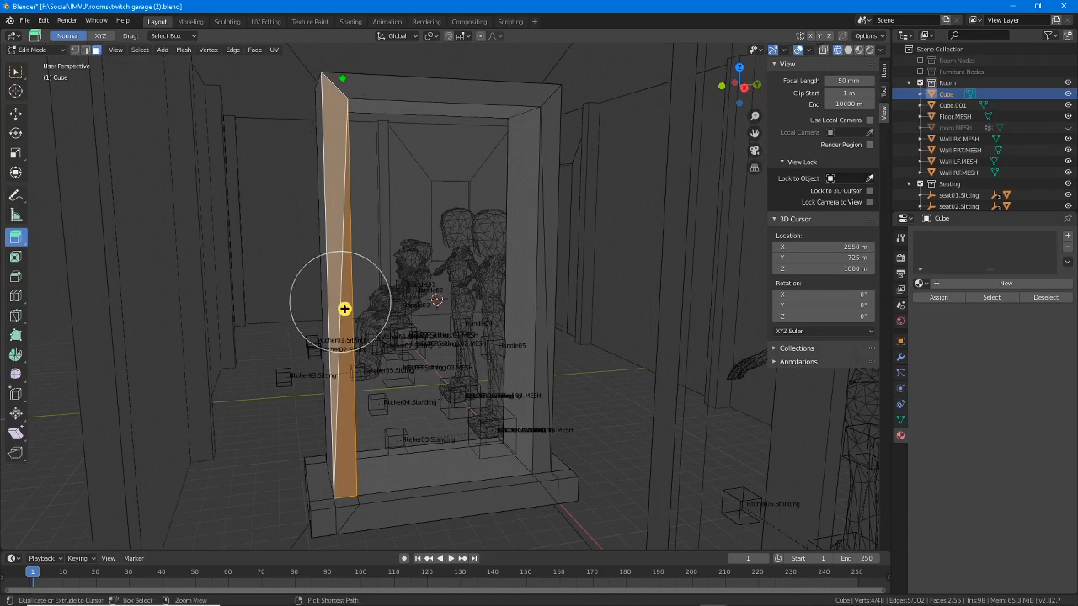
mouse_move(361, 98)
mouse_down()
mouse_move(538, 108)
mouse_move(375, 81)
mouse_up()
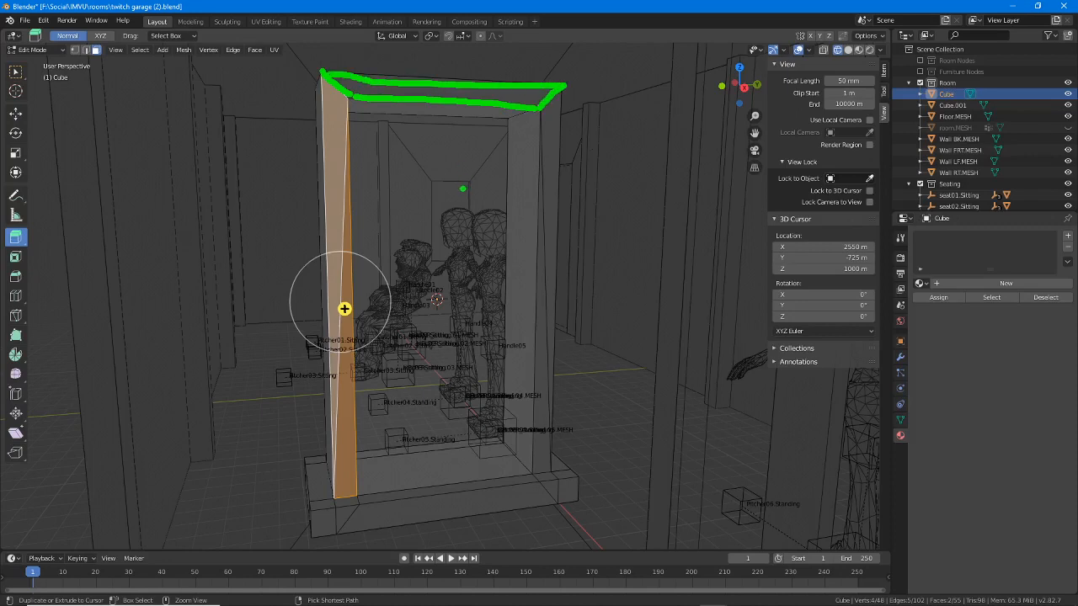
key(ctrl+z)
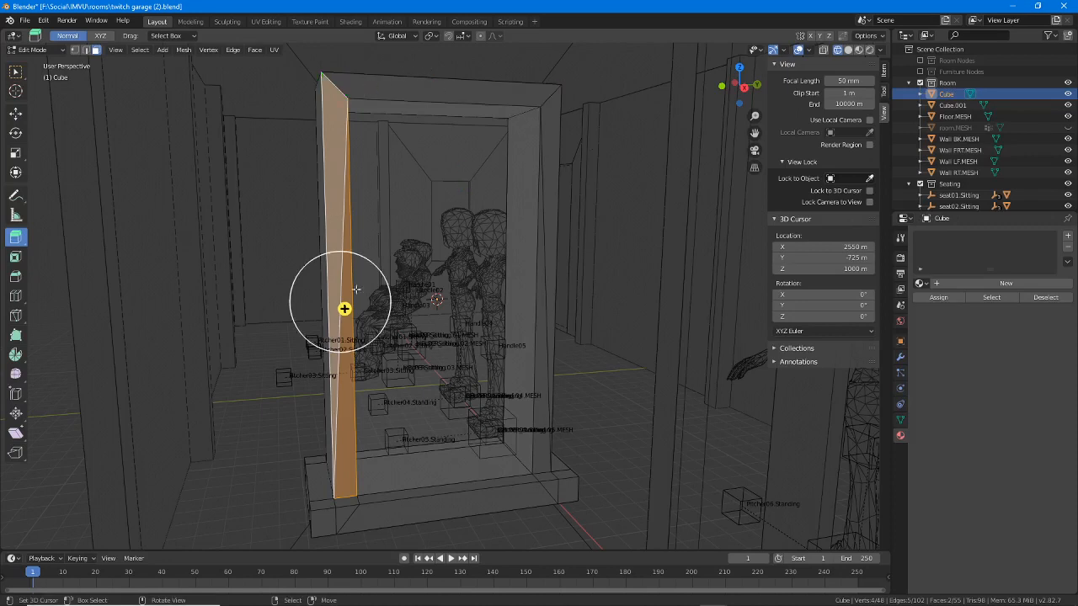
click(350, 384)
shift+click(344, 284)
middle_drag(344, 283, 367, 275)
click(255, 51)
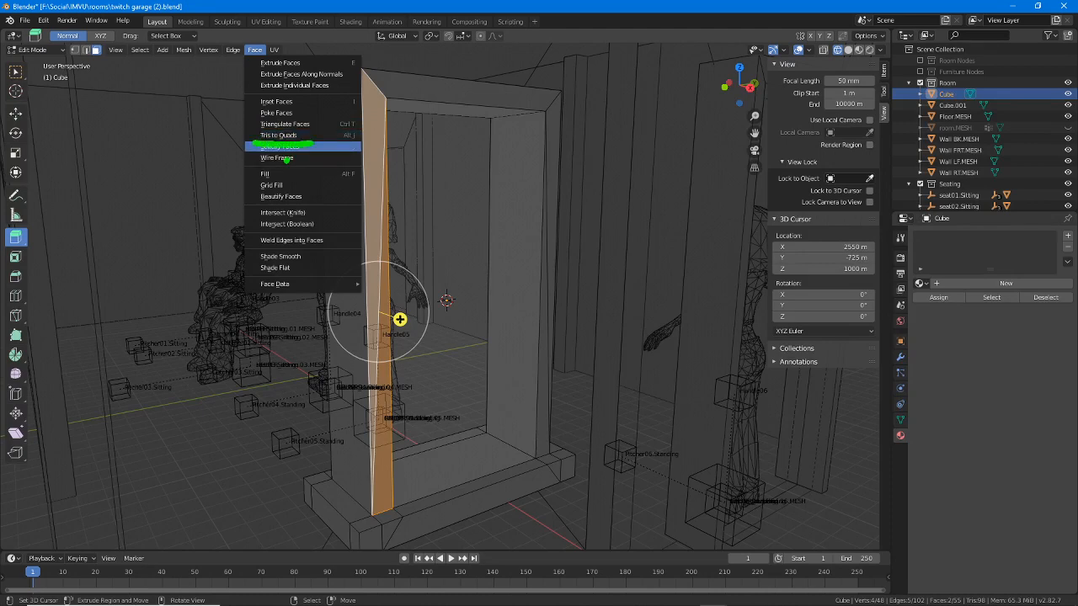
click(278, 135)
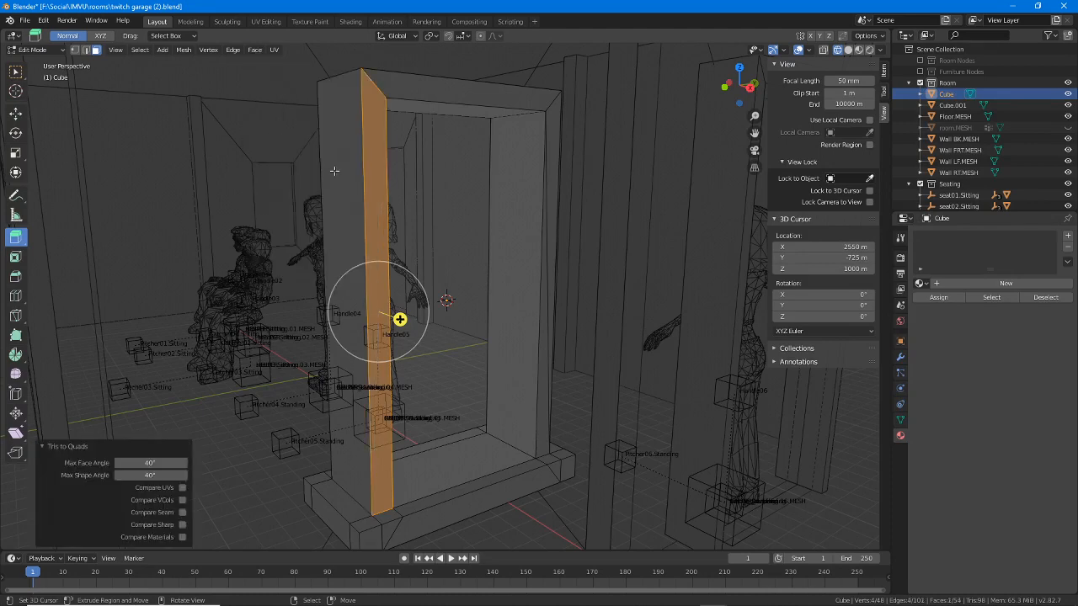
Step: Convert the two triangles on the +X face of the frame's +Y leg into one quad
middle_drag(396, 210, 581, 221)
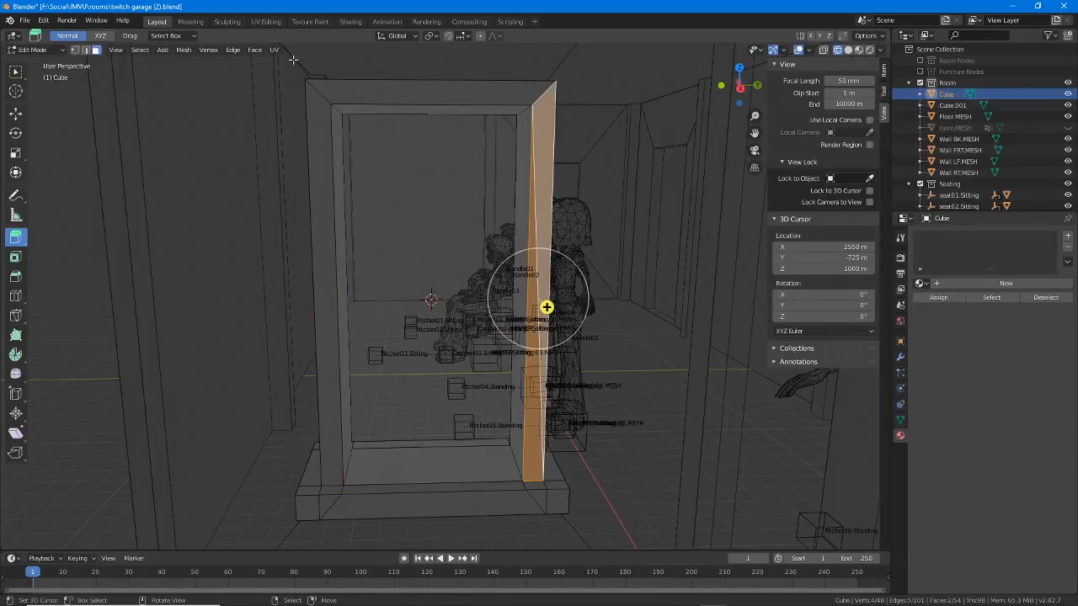
click(253, 49)
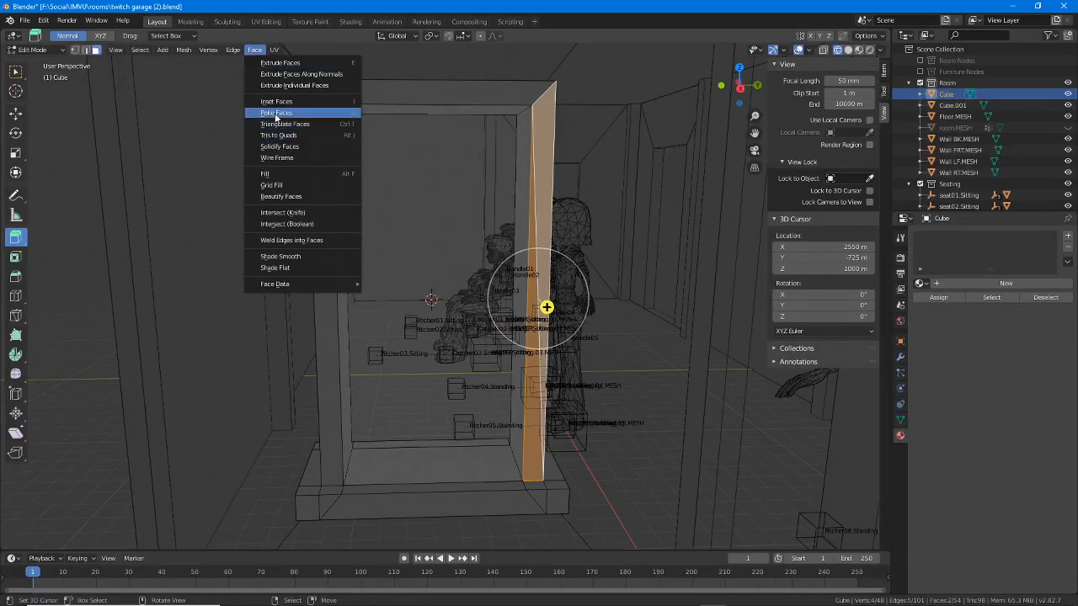
click(278, 134)
Step: Convert the two triangles on the room-facing side of the frame's -Y leg into one quad
middle_drag(273, 263, 575, 294)
click(552, 278)
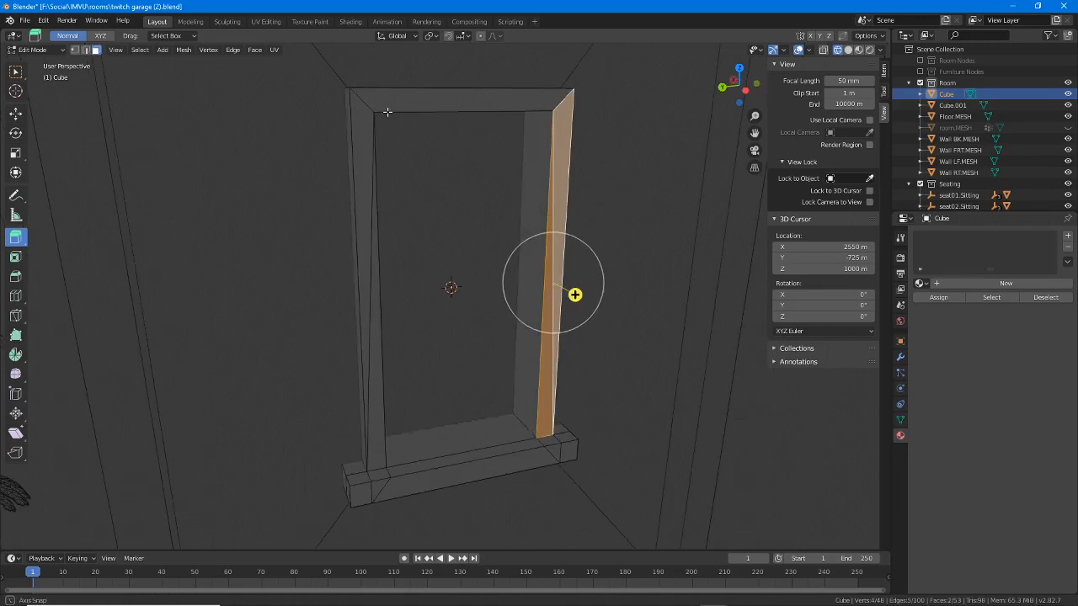
click(256, 51)
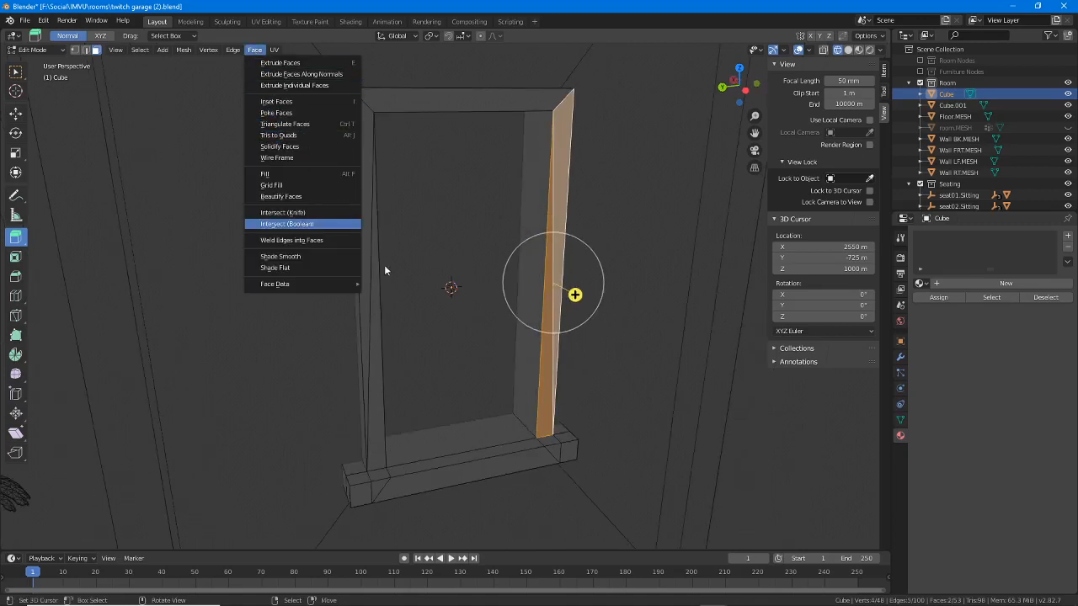
click(286, 136)
Step: Convert the two triangles on the room-facing side of the frame's +Y leg into one quad
click(364, 240)
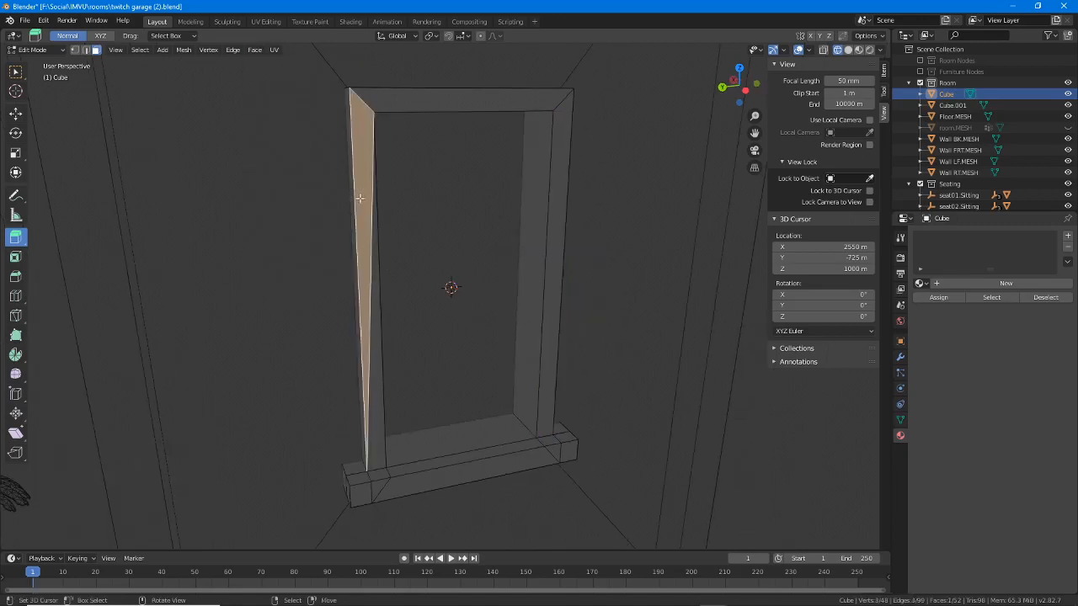
middle_drag(373, 314, 380, 244)
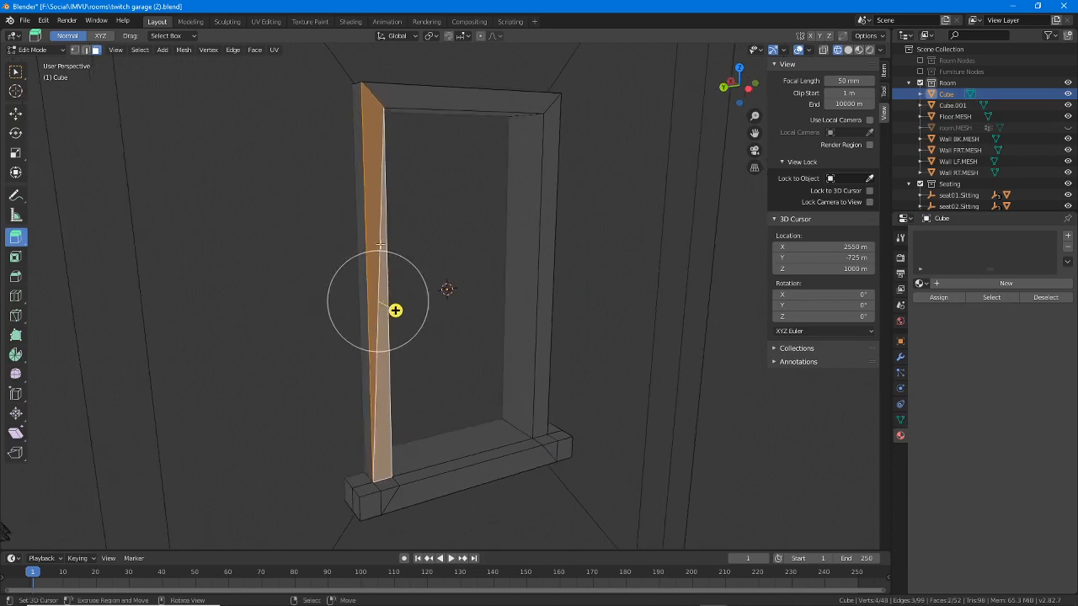
click(255, 50)
click(289, 137)
middle_drag(361, 197, 361, 169)
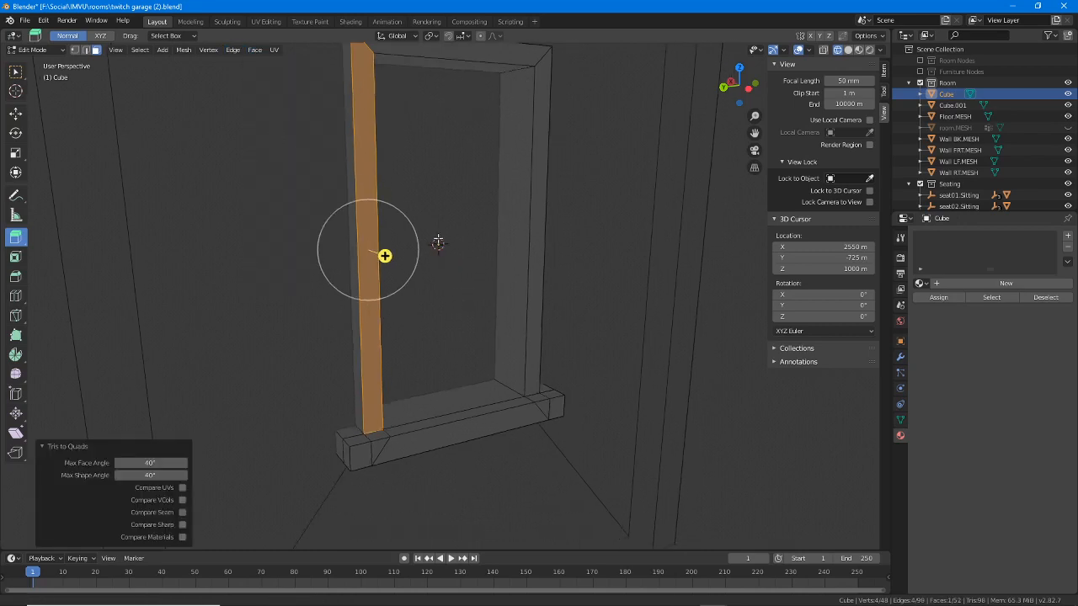
Step: Return to Object Mode and show the room in Material Preview shading
middle_drag(385, 255, 447, 261)
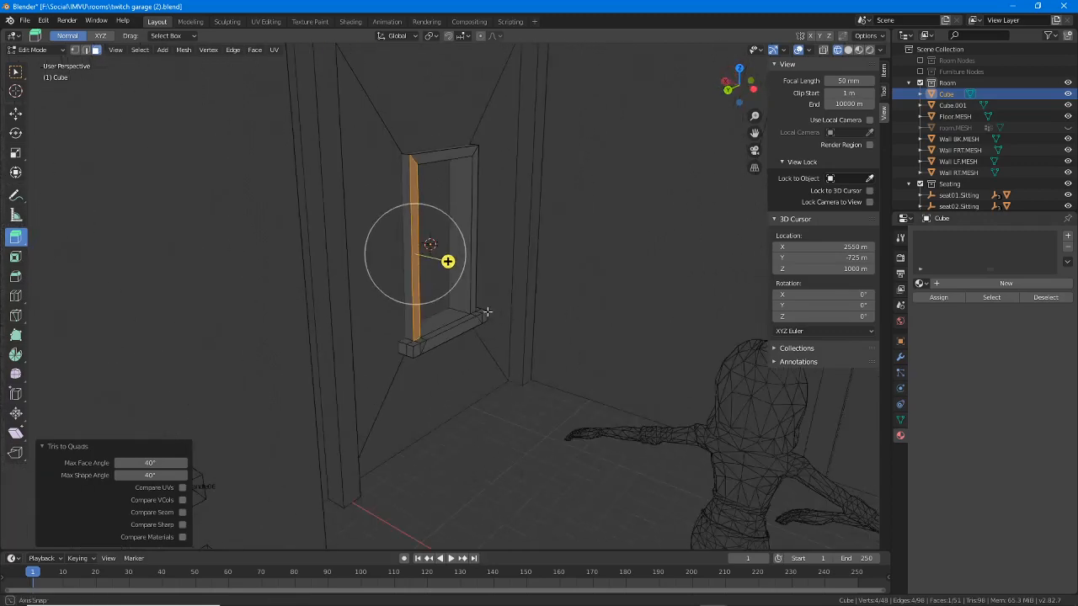
middle_drag(487, 311, 539, 322)
key(Tab)
click(847, 50)
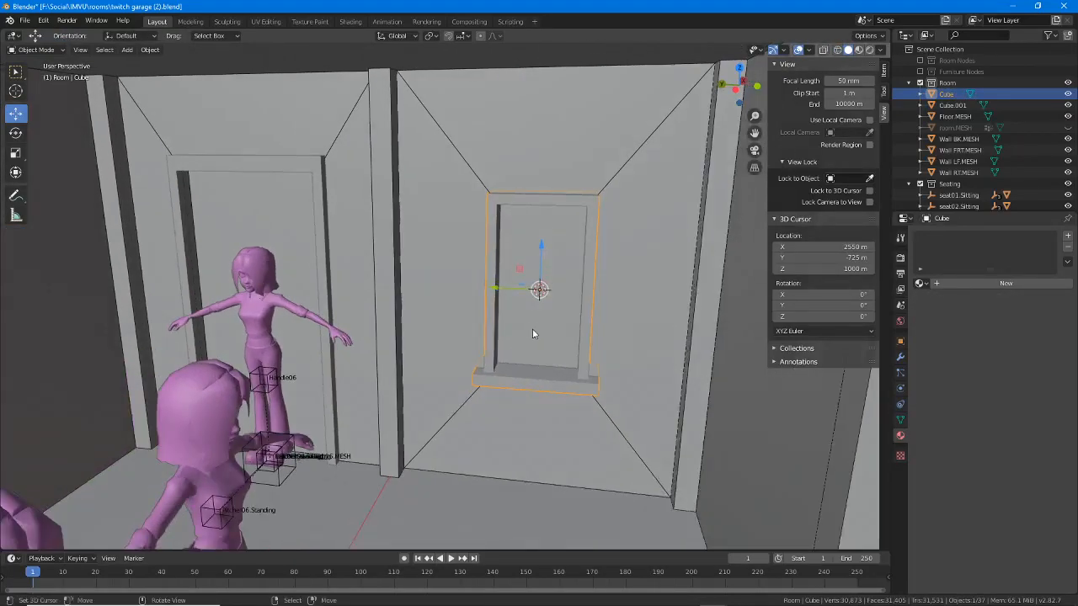
scroll(534, 330, down, 1)
click(858, 50)
mouse_move(583, 214)
middle_down()
mouse_move(565, 261)
mouse_move(423, 267)
mouse_move(529, 243)
middle_up()
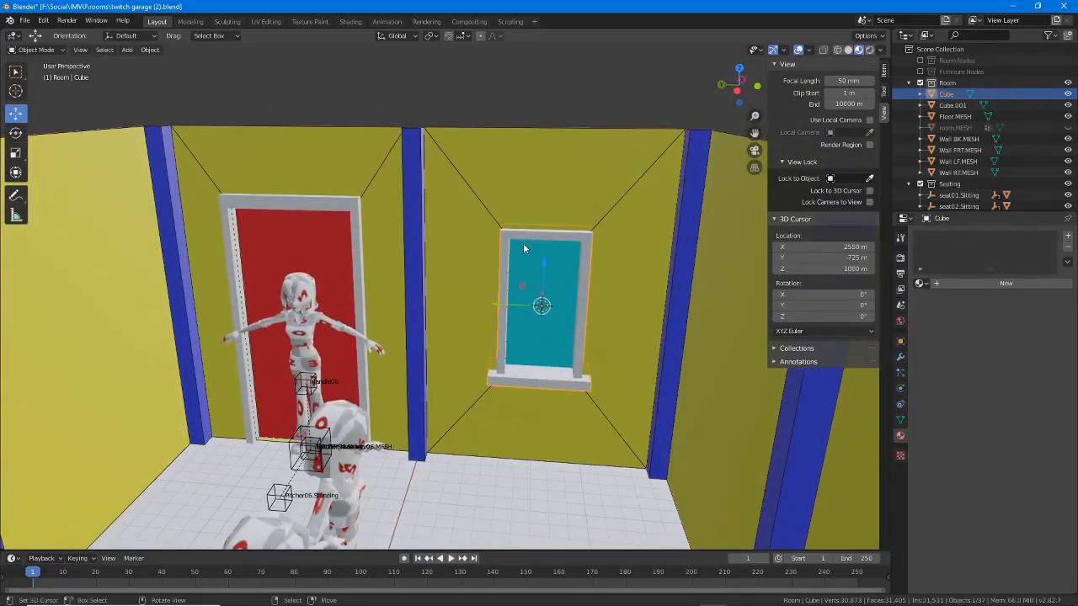
Step: Add a new material to the window frame and name it frames
click(528, 243)
click(525, 232)
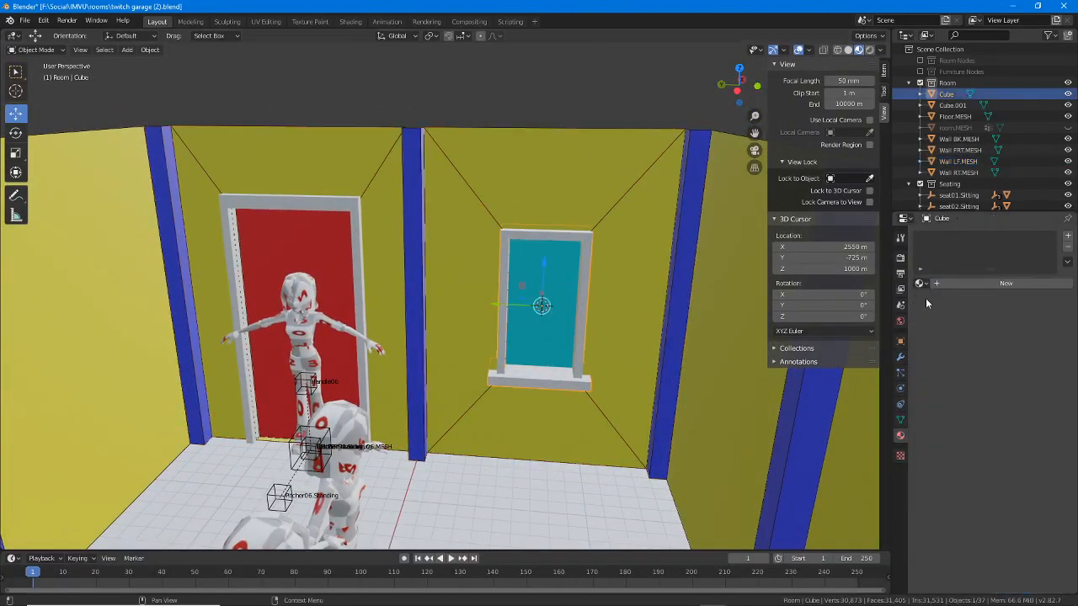
click(1003, 284)
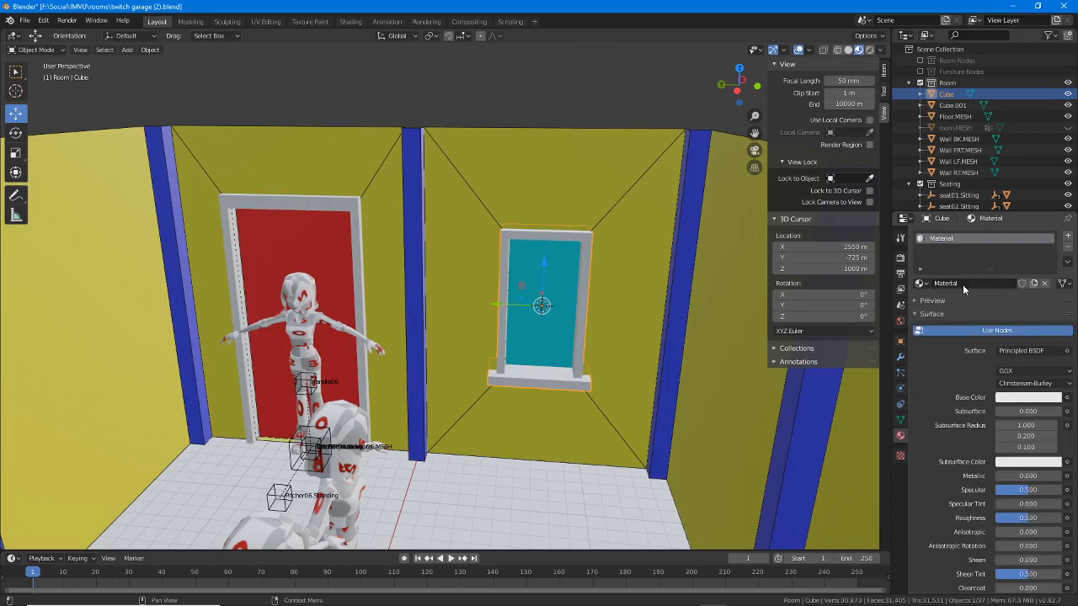
double_click(964, 284)
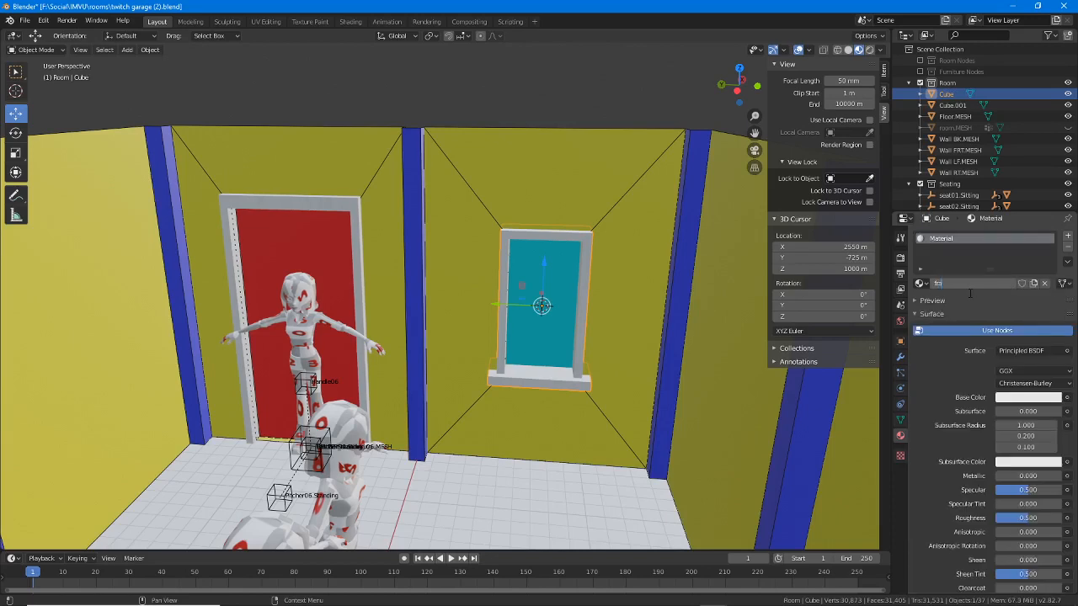
key(Return)
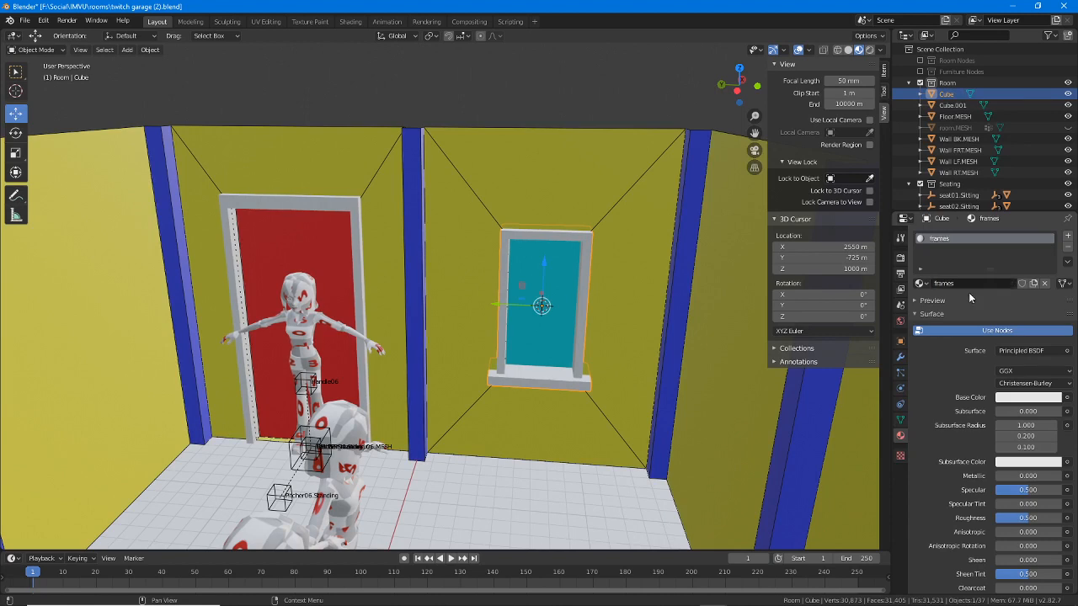
Step: Set the base color of the window frame's frames material to a bright pink
click(1021, 399)
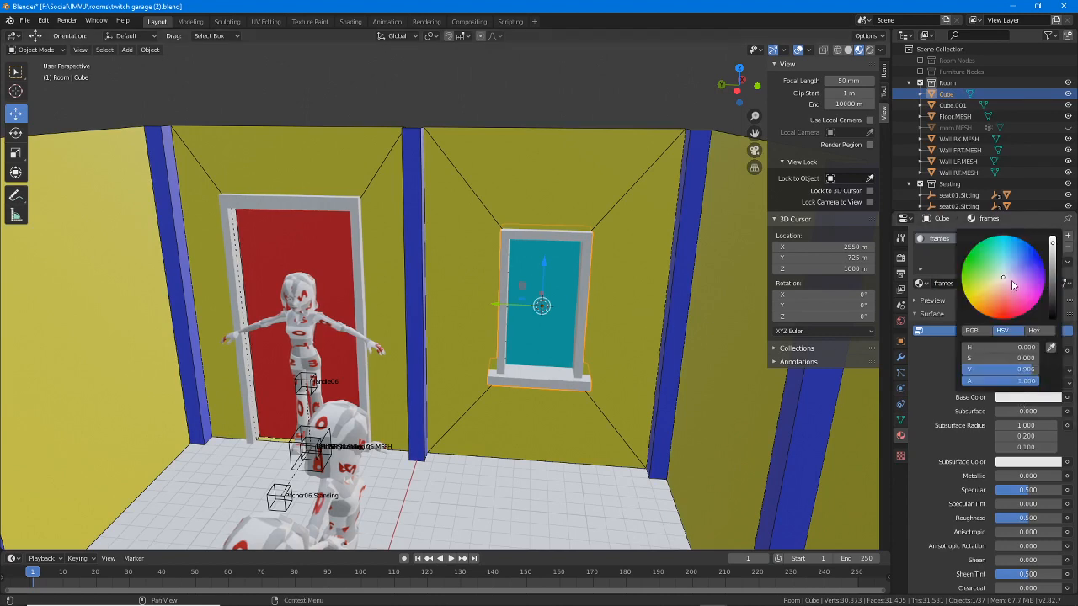
click(962, 286)
drag(962, 283, 1030, 287)
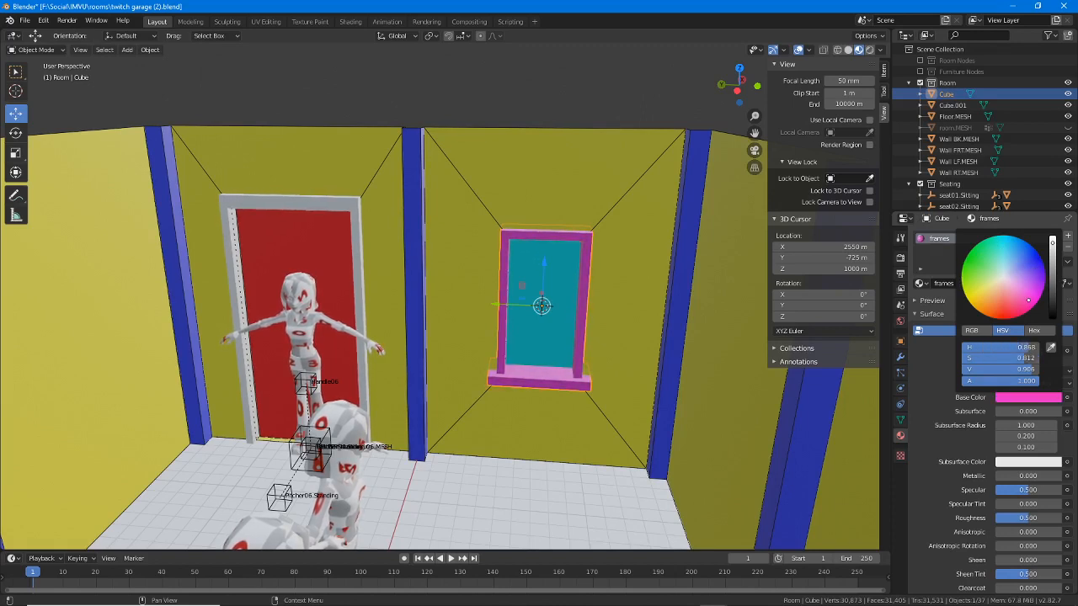
Step: Assign the existing frames material to the door frame
middle_drag(352, 249, 532, 295)
right_click(318, 179)
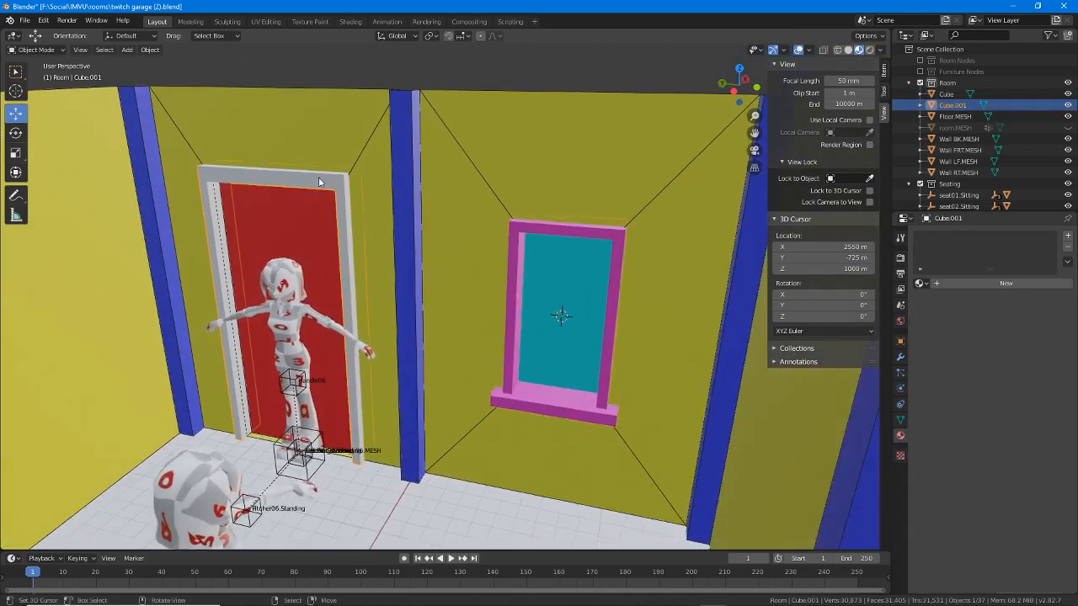
scroll(287, 202, up, 1)
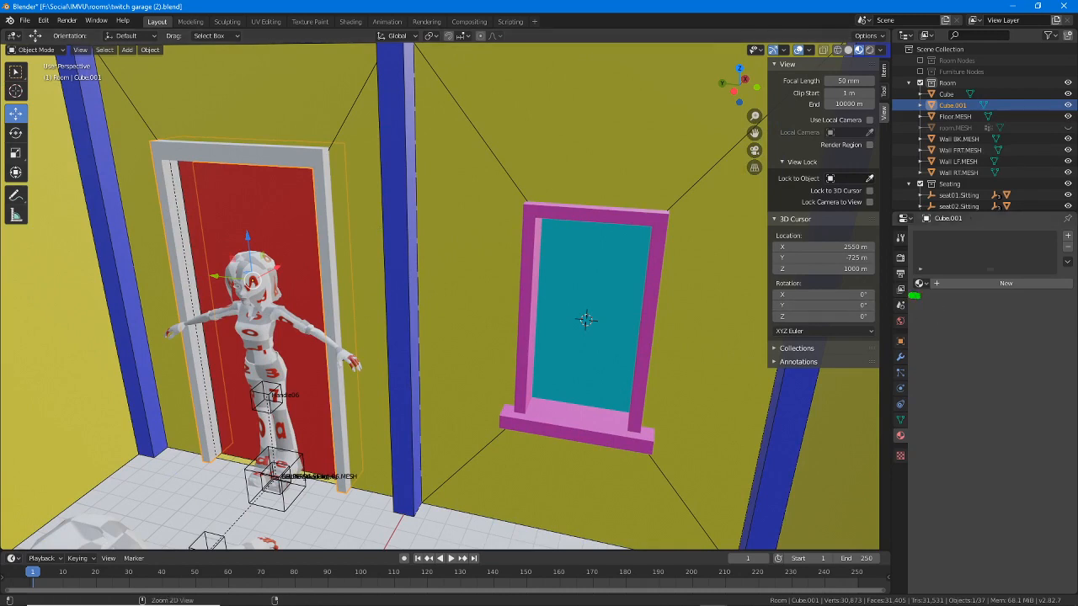
click(921, 283)
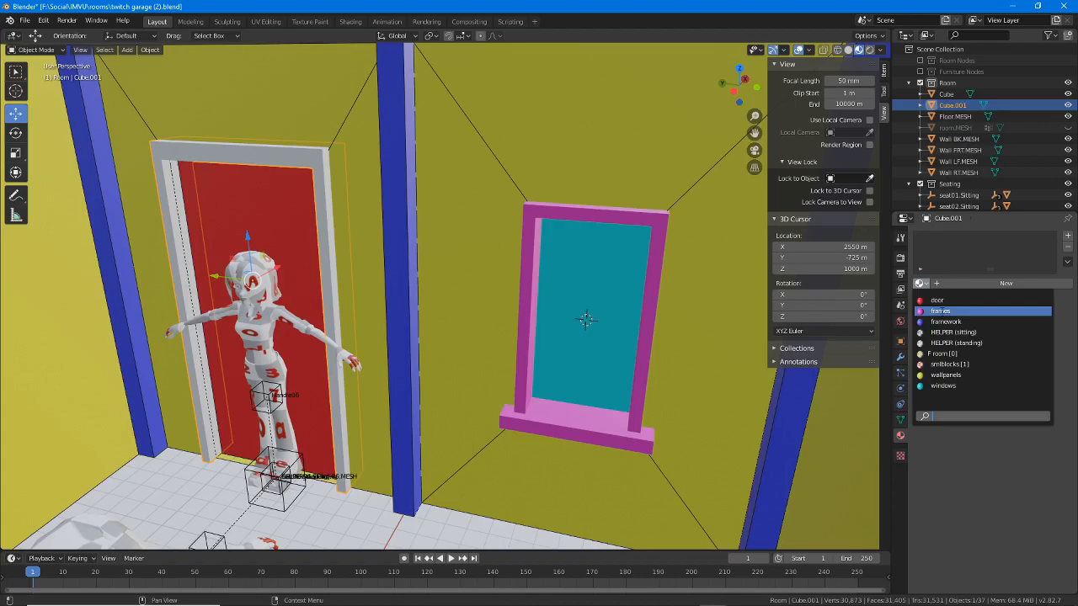
click(940, 311)
Step: Select the door frame and the window frame together and duplicate both objects
scroll(531, 337, down, 3)
middle_drag(530, 337, 551, 358)
key(Tab)
key(Tab)
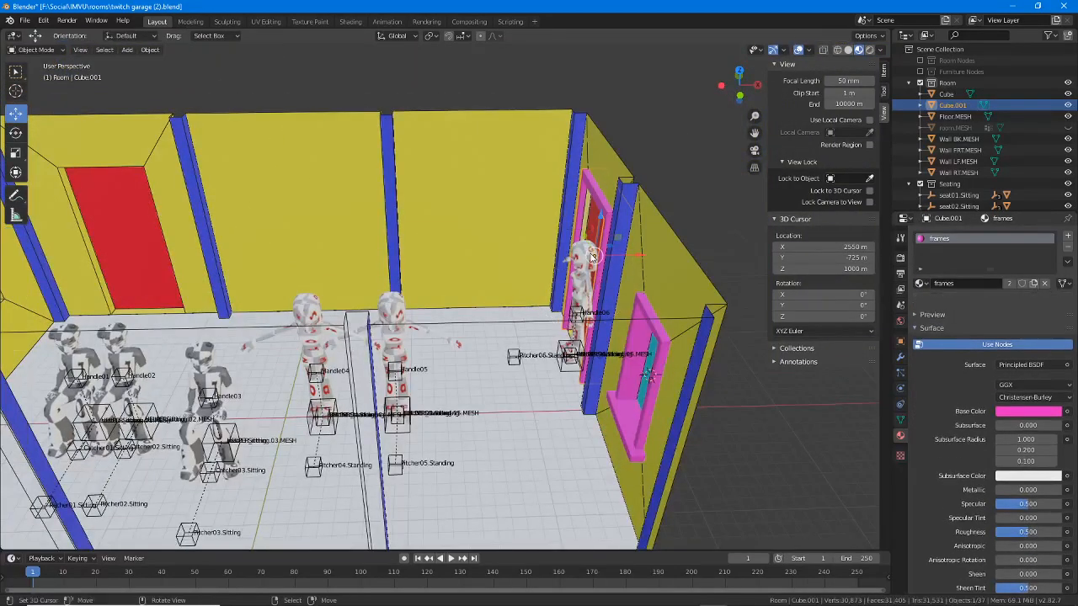
shift+click(643, 308)
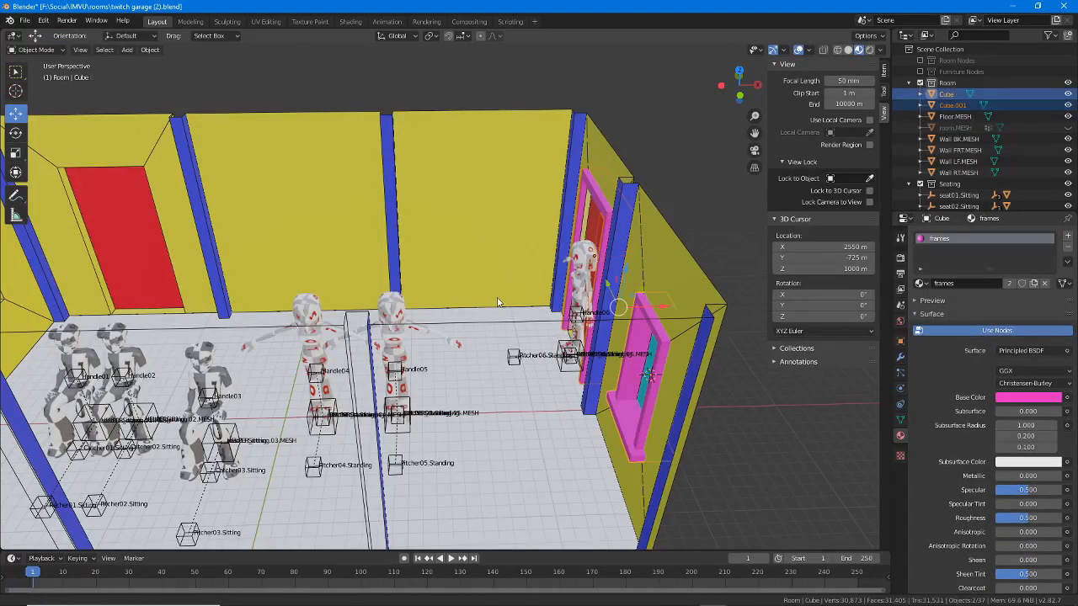
shift+middle_drag(497, 301, 572, 302)
scroll(660, 306, down, 1)
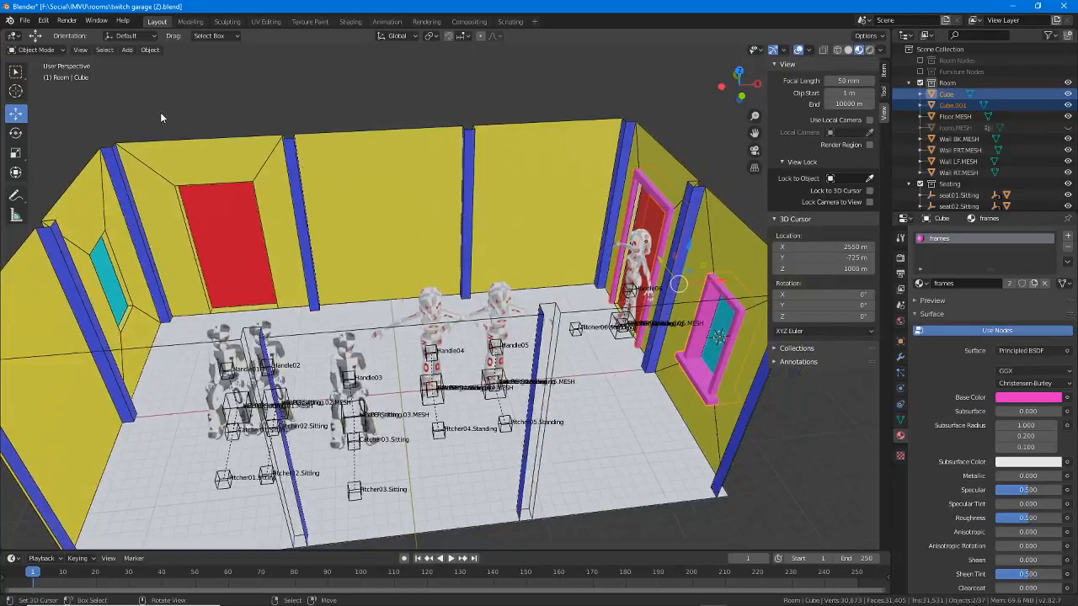
click(150, 50)
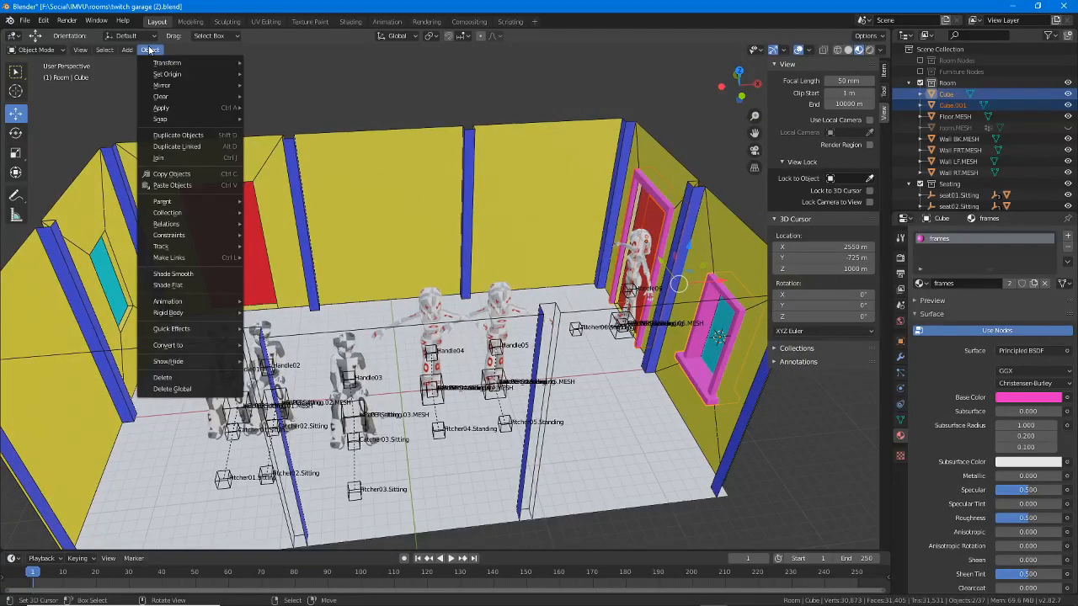
click(154, 133)
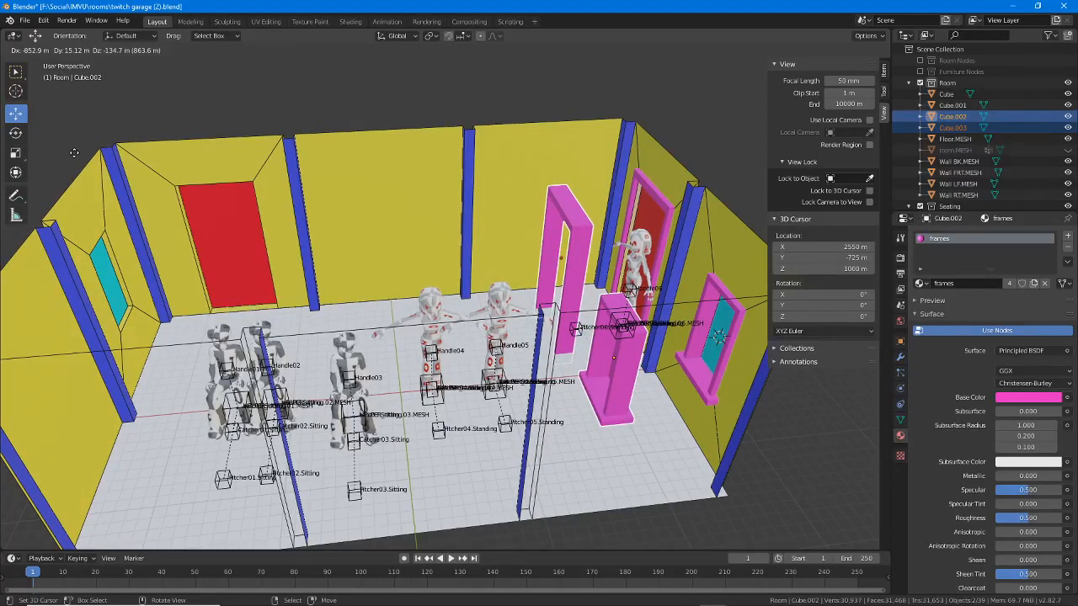
right_click(74, 152)
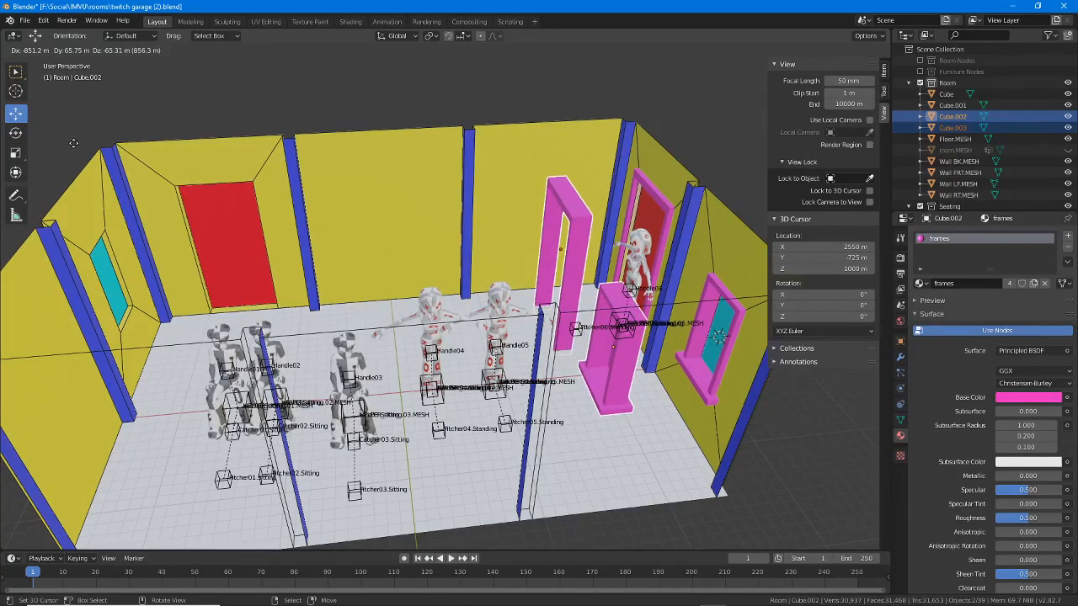
Step: Rotate both frame copies a quarter turn about Z and move them -3500 m along X and toward the wall with the unframed door
click(16, 132)
drag(665, 311, 326, 301)
click(15, 115)
middle_drag(327, 301, 392, 340)
scroll(392, 340, up, 2)
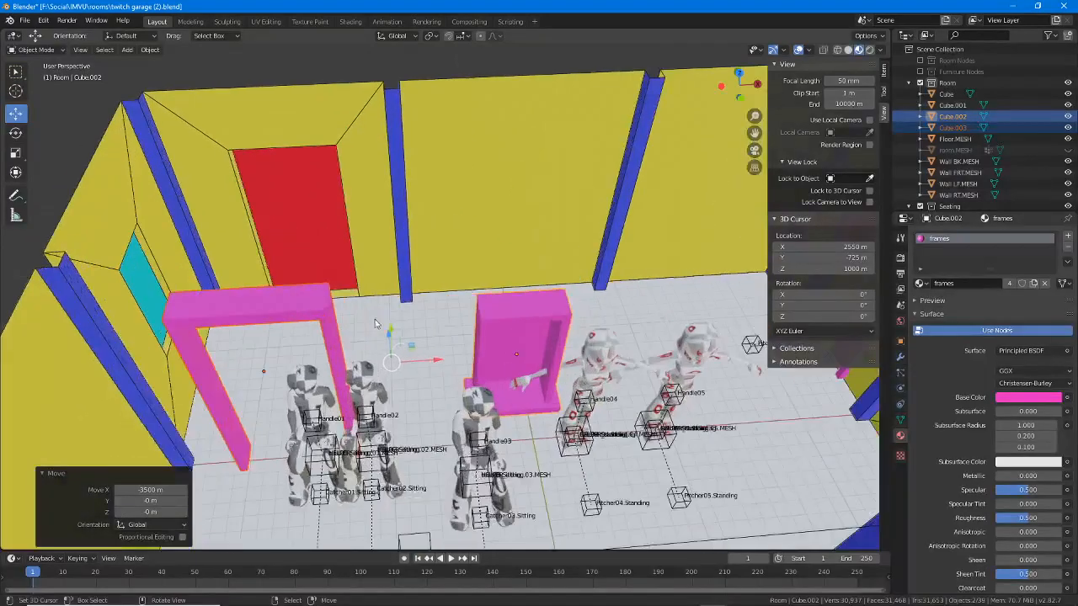
drag(386, 331, 390, 195)
Step: Move the copied window frame -1921 m along X and rotate it about Z so it fits the unframed window
click(518, 186)
drag(542, 227, 145, 103)
click(15, 132)
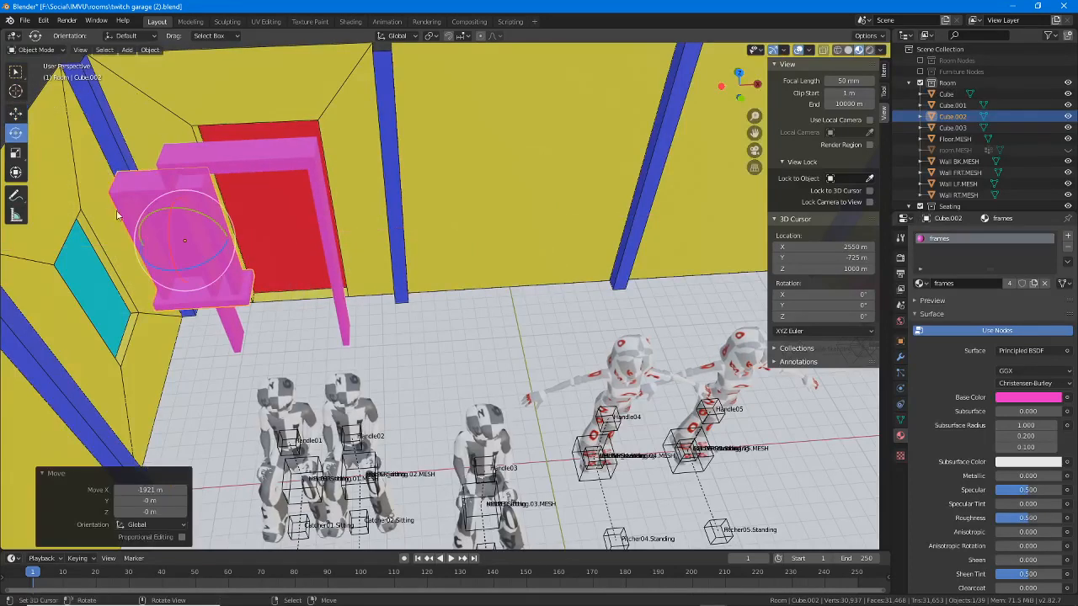
drag(192, 262, 105, 268)
click(15, 112)
Step: Move the copied door frame 422 m along Y onto the unframed red door and adjust it along X by 36.1 m and -11.1 m
click(196, 171)
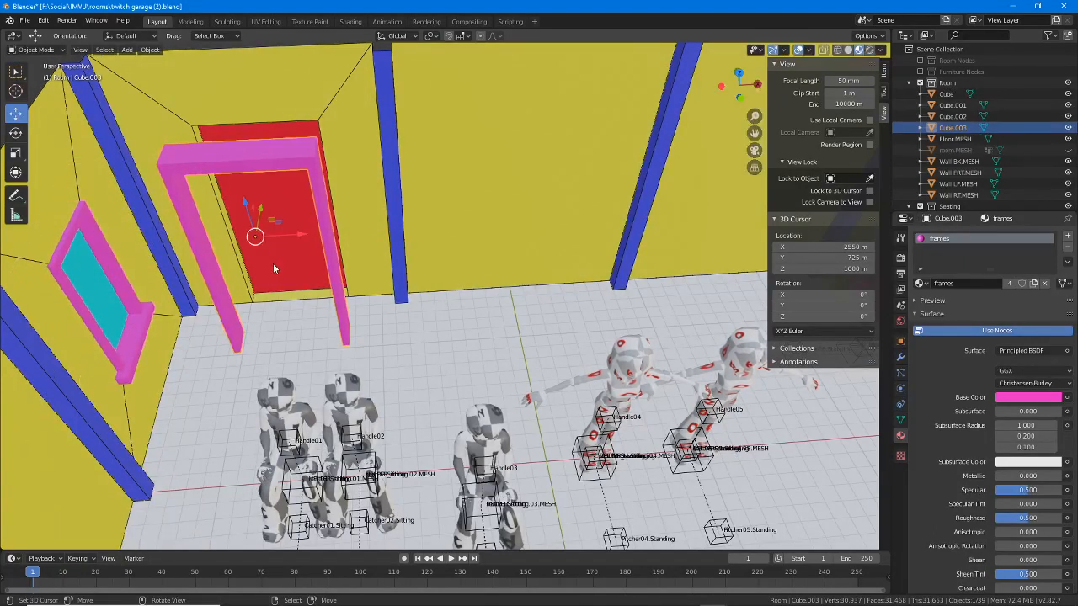
drag(260, 207, 268, 166)
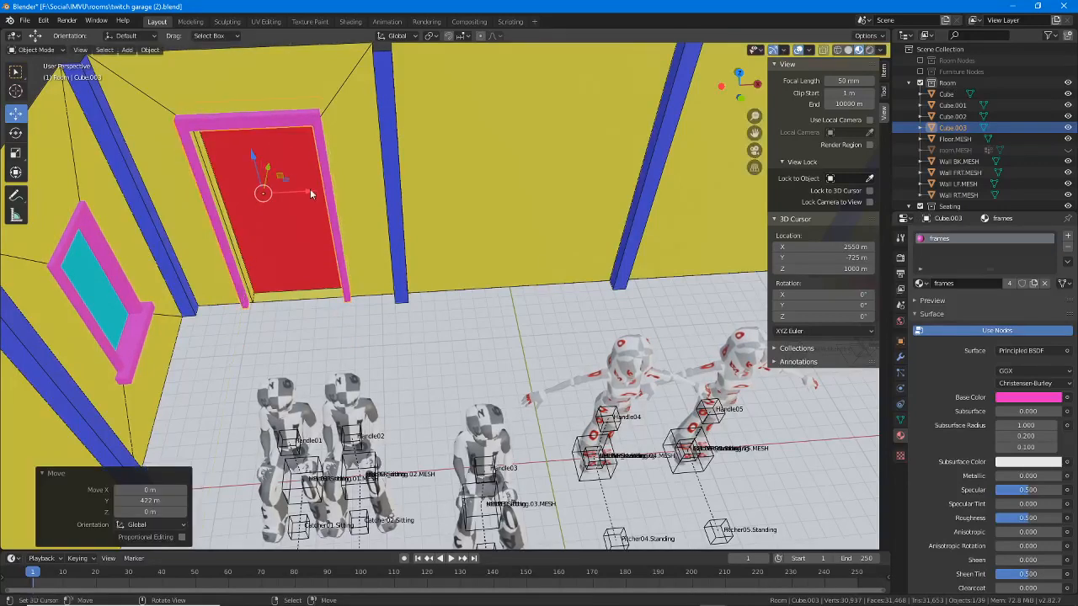
drag(310, 193, 315, 190)
middle_drag(316, 190, 399, 205)
scroll(483, 236, down, 1)
key(KP_Decimal)
scroll(492, 262, up, 2)
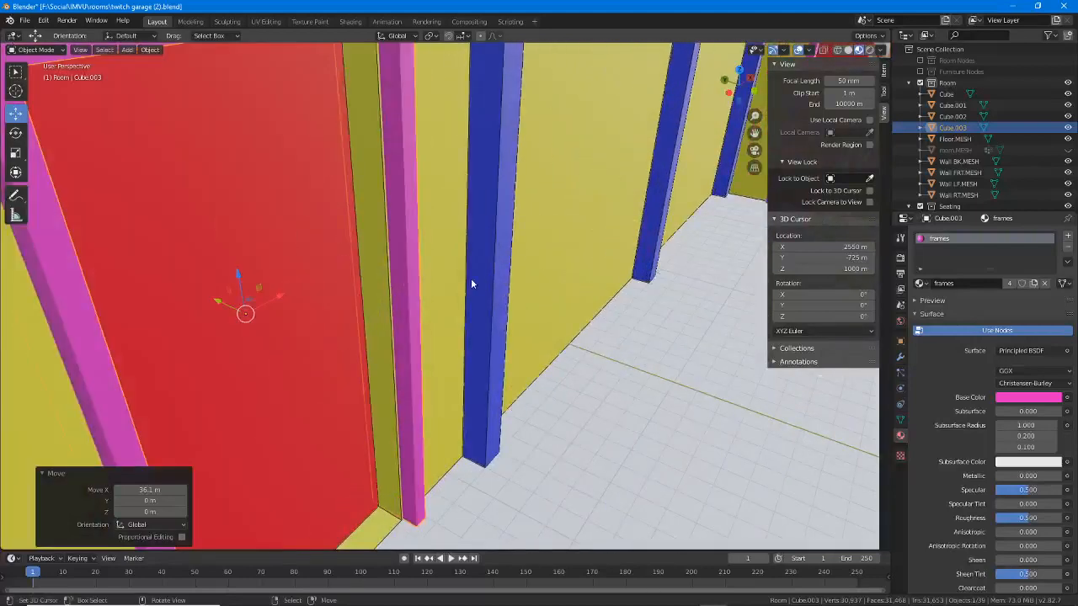
middle_drag(471, 278, 416, 277)
scroll(416, 278, down, 3)
drag(431, 270, 427, 253)
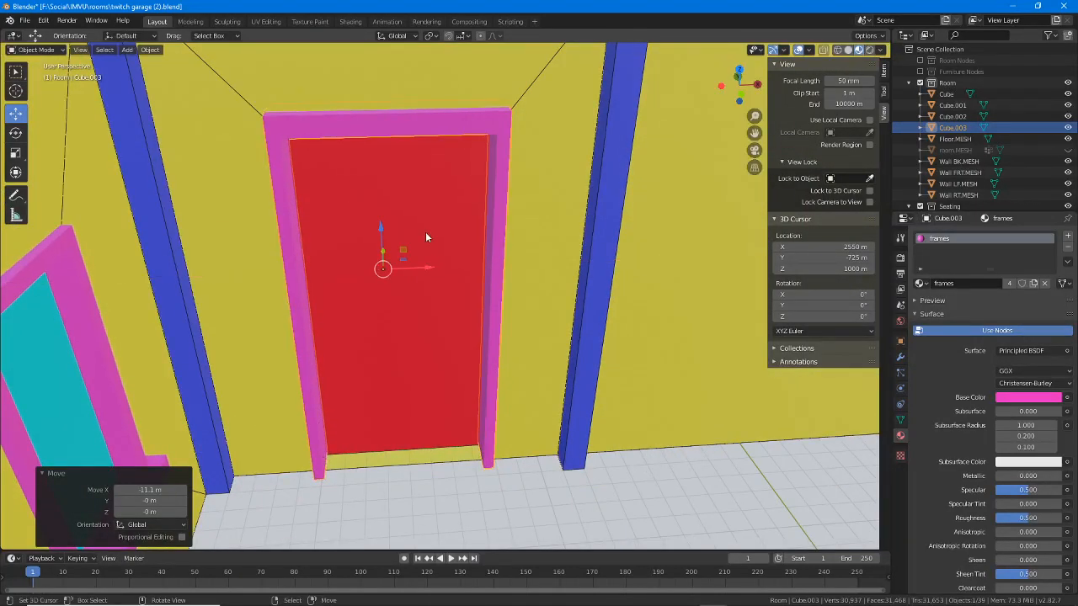
Step: Examine how the copied frames fit around the door and window from several angles
middle_drag(428, 235, 360, 209)
scroll(357, 215, down, 5)
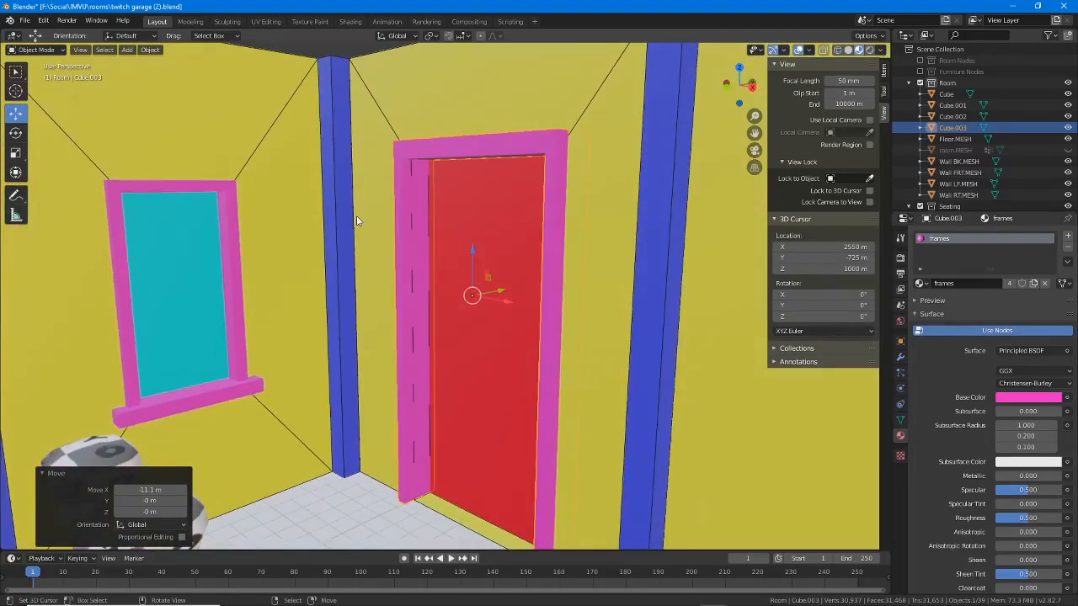
scroll(497, 257, up, 8)
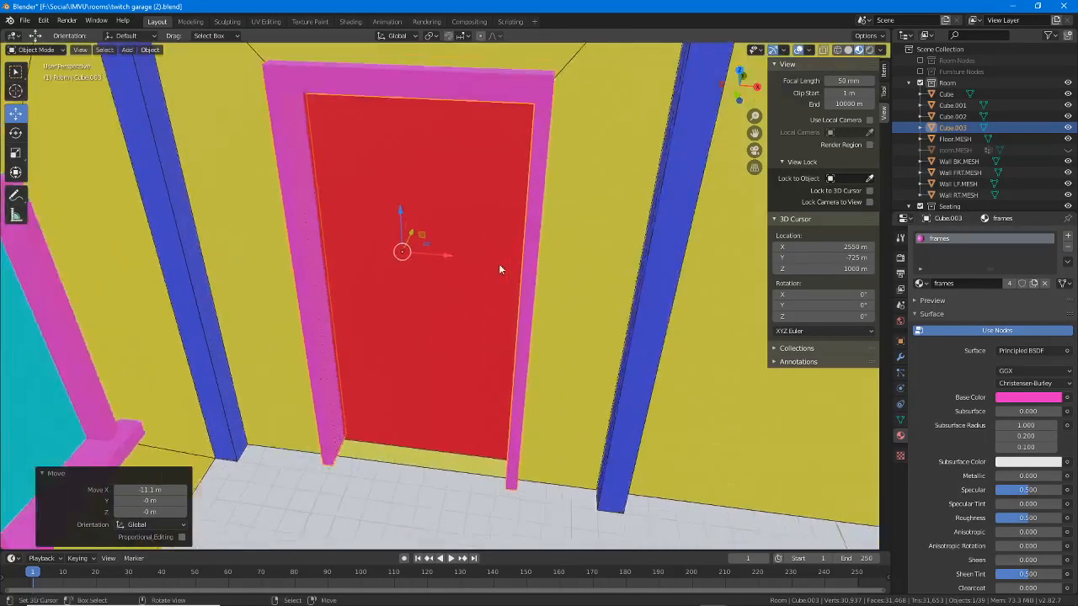
scroll(415, 298, down, 5)
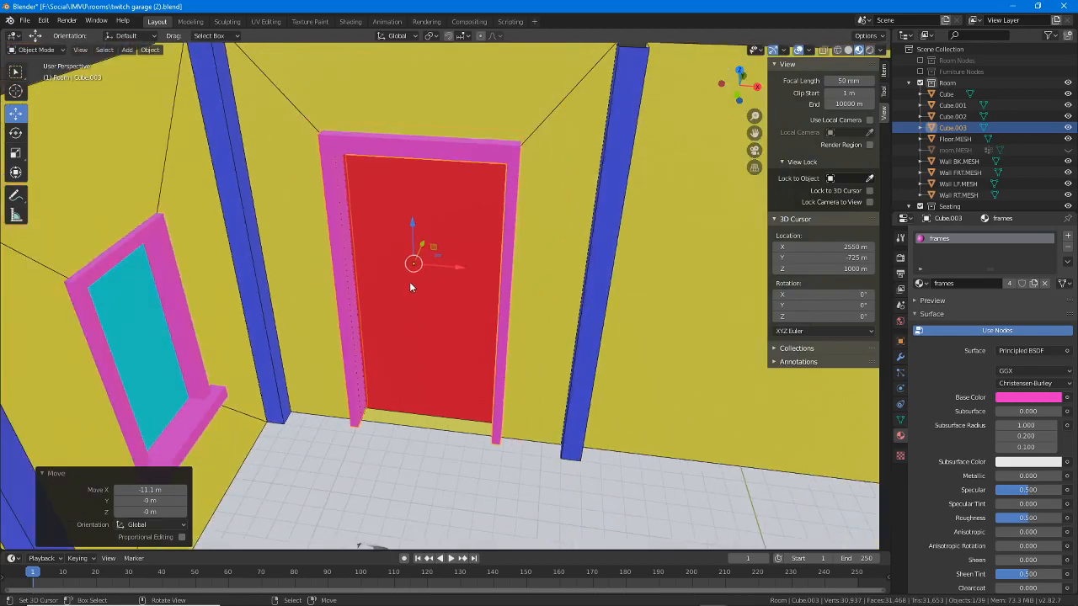
middle_drag(400, 286, 434, 162)
middle_drag(412, 238, 373, 236)
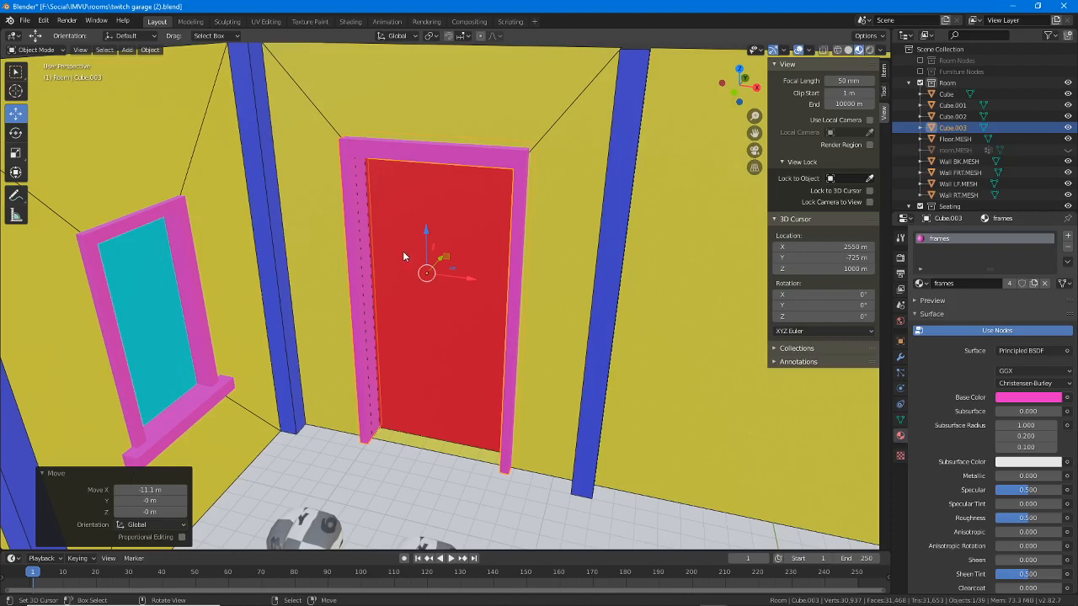
middle_drag(403, 251, 305, 263)
Step: Select the copied window frame and door frame and hide both in the viewport
click(220, 225)
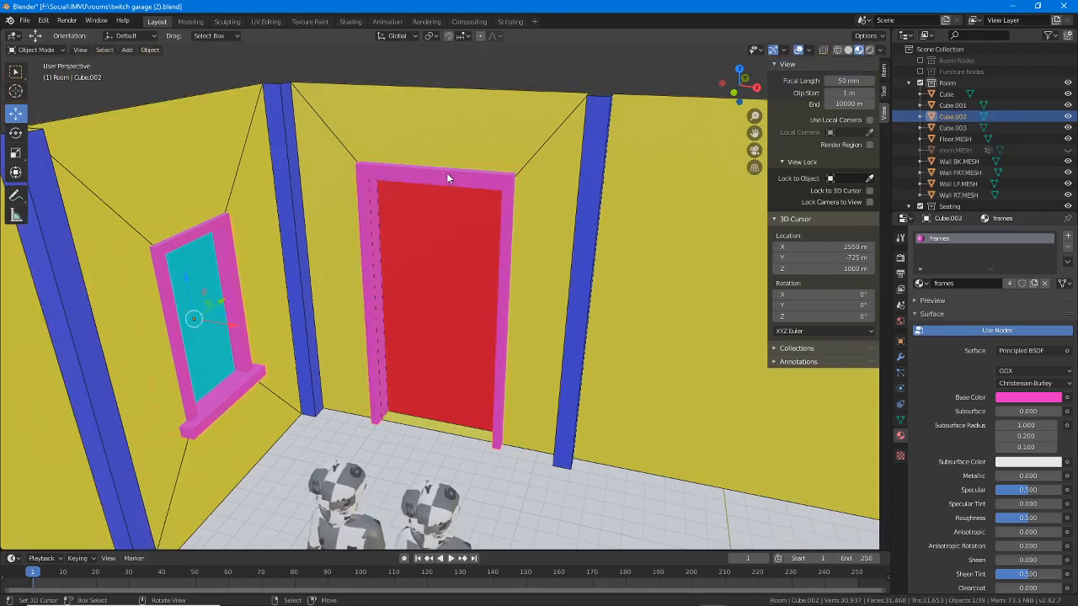
shift+click(446, 173)
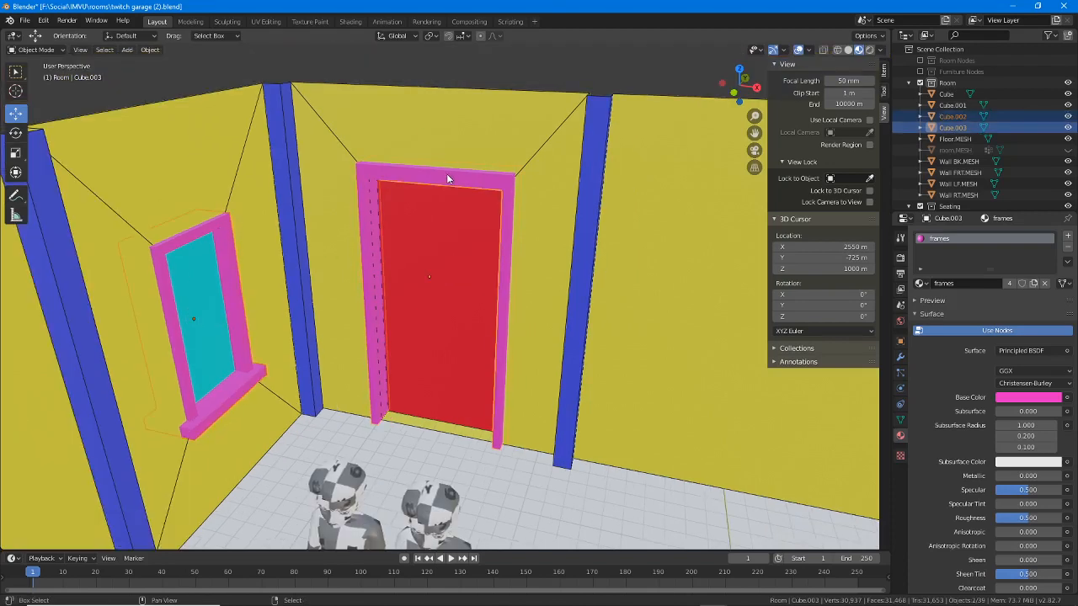
click(1067, 116)
click(1067, 127)
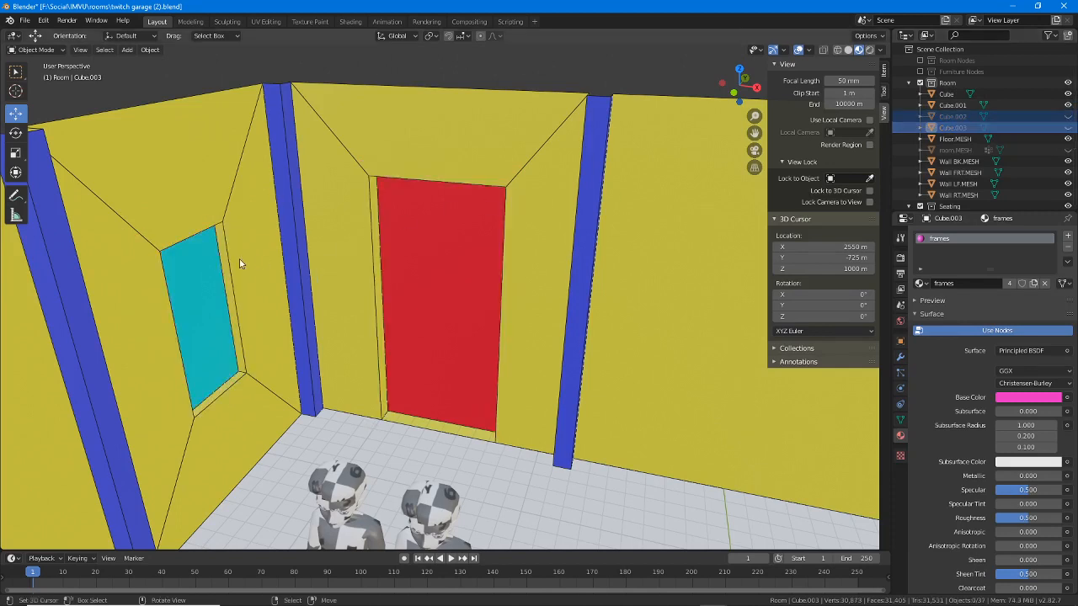
Step: Inspect the bare recesses around the window and door and select the window's wall, Wall RT.MESH
middle_drag(239, 263, 281, 252)
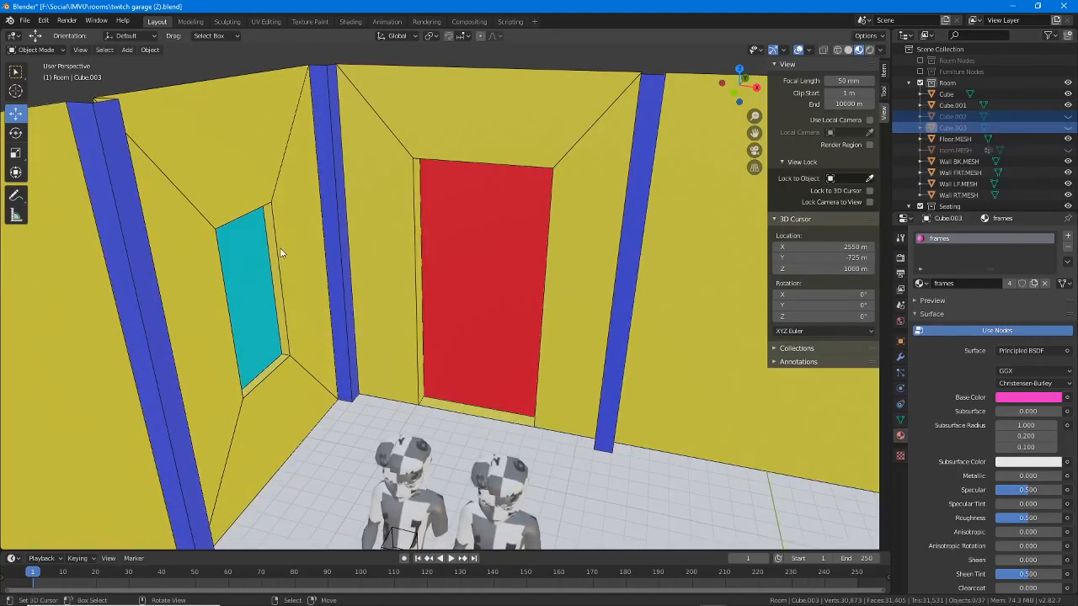
mouse_move(397, 208)
middle_down()
mouse_move(413, 204)
mouse_move(392, 211)
middle_up()
scroll(209, 243, up, 2)
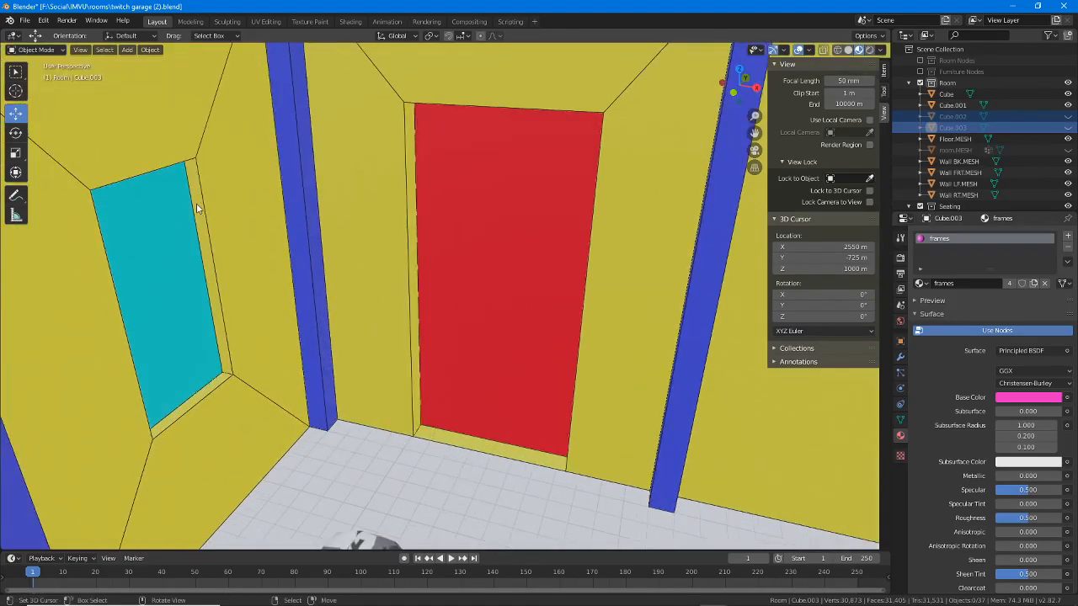
middle_drag(267, 272, 423, 295)
scroll(422, 295, up, 3)
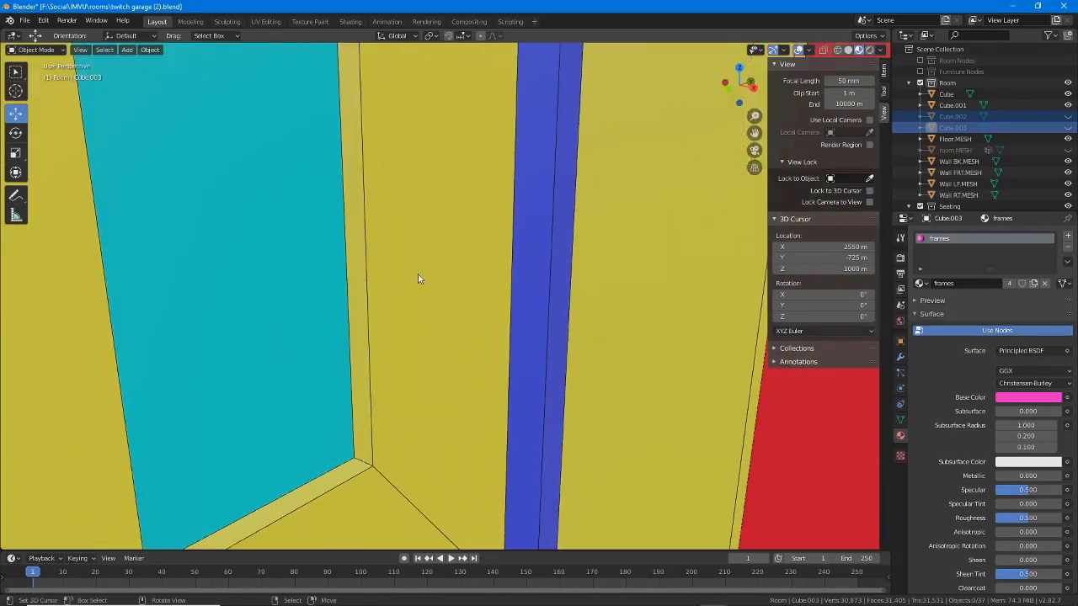
click(357, 229)
scroll(357, 229, down, 3)
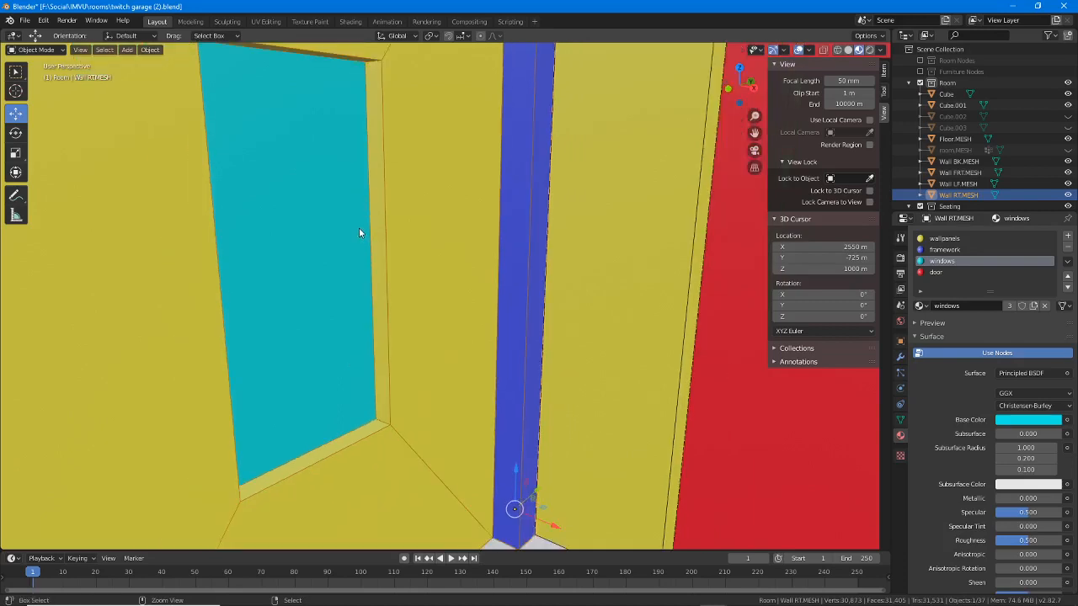
mouse_move(385, 68)
mouse_down()
mouse_move(368, 63)
mouse_move(380, 110)
mouse_move(387, 387)
mouse_move(373, 419)
mouse_move(239, 498)
mouse_up()
drag(220, 446, 193, 62)
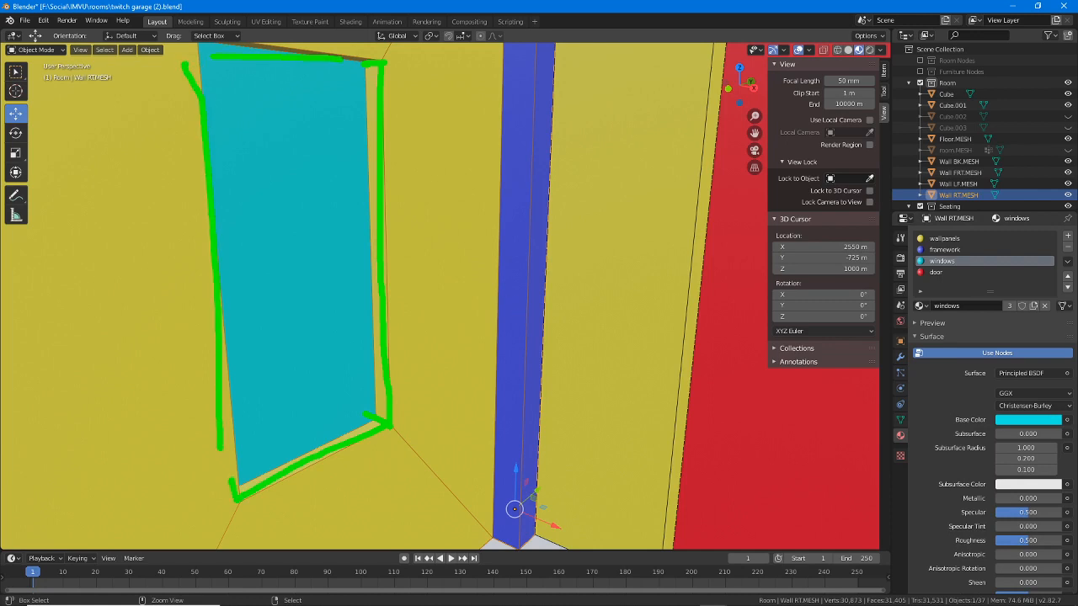
drag(705, 151, 690, 418)
drag(688, 290, 665, 458)
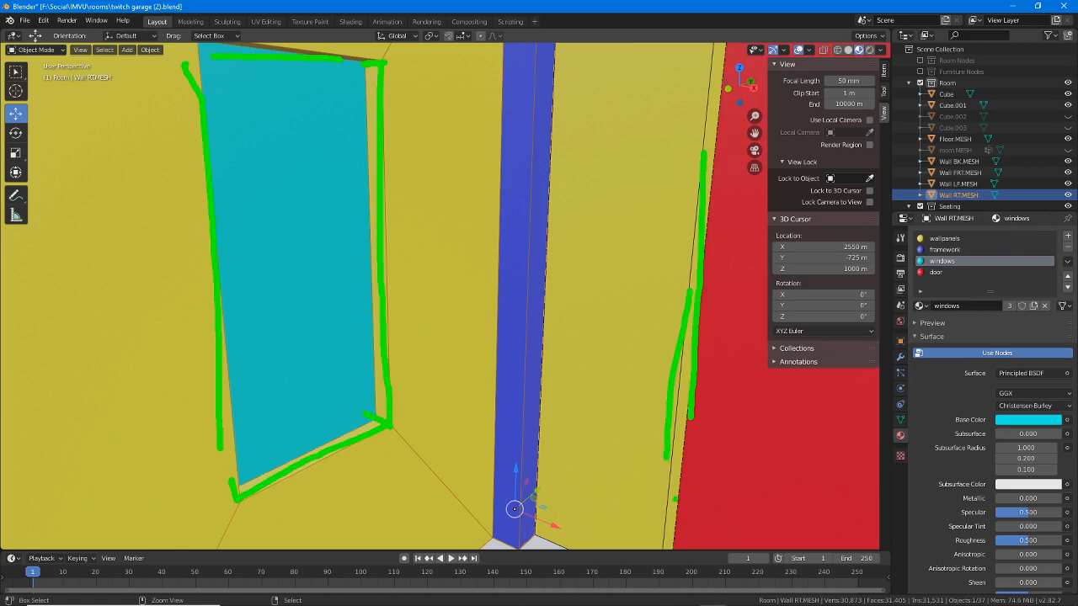
key(Escape)
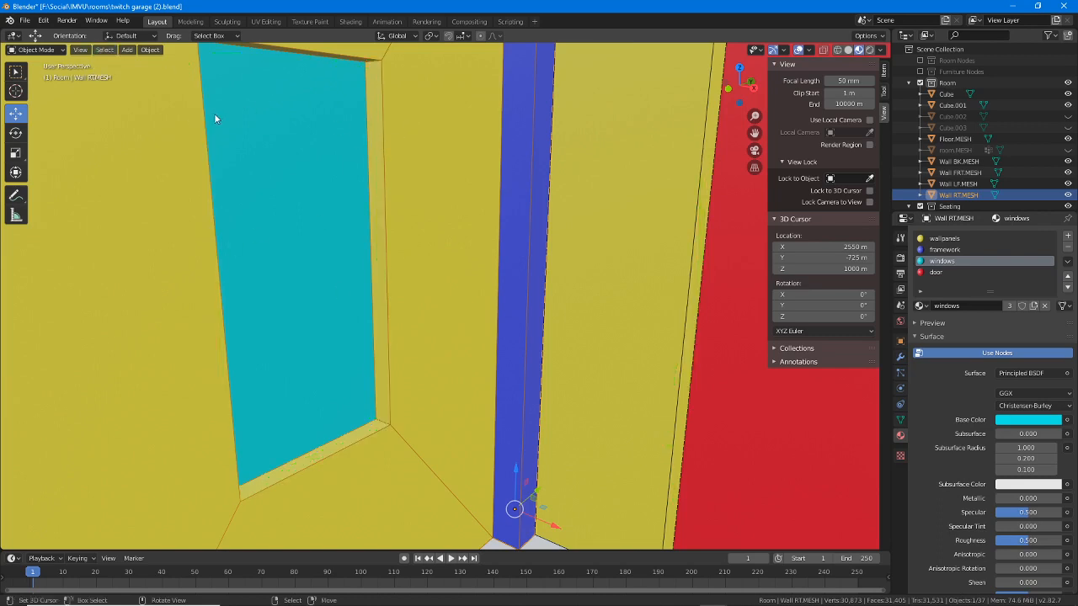
Step: In Wall RT.MESH, select the four recess faces around the window and separate them into their own object
click(34, 49)
click(38, 75)
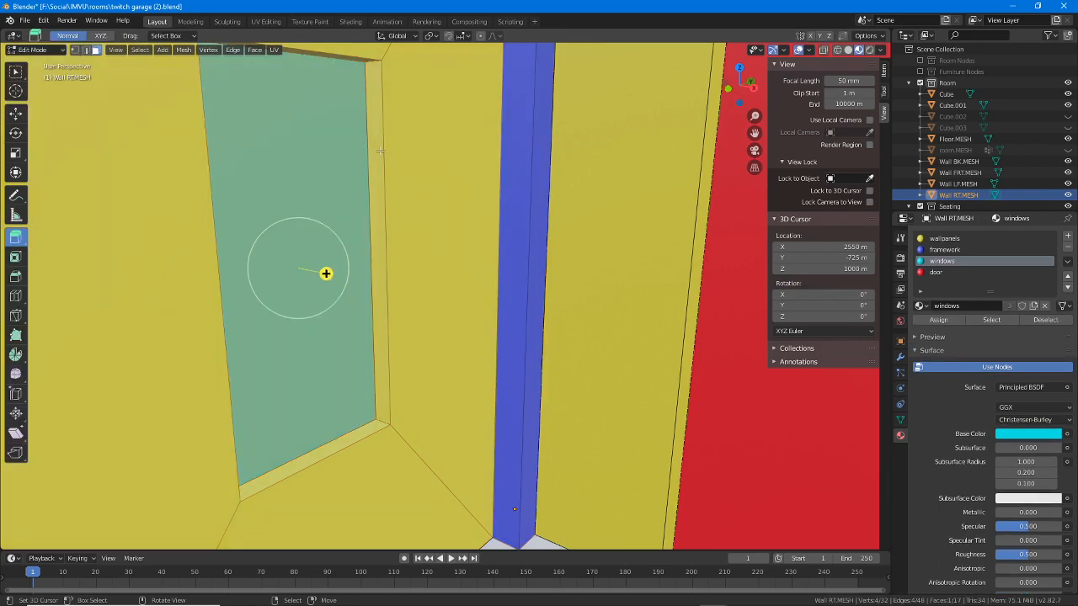
click(381, 152)
middle_drag(380, 152, 271, 172)
shift+click(358, 119)
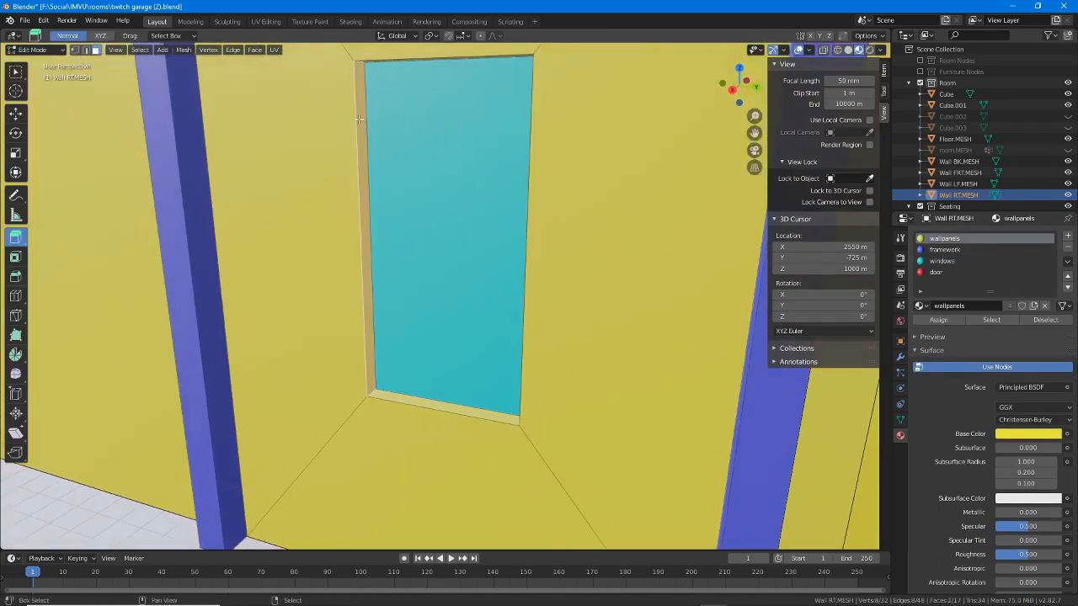
middle_drag(359, 120, 403, 298)
shift+click(394, 225)
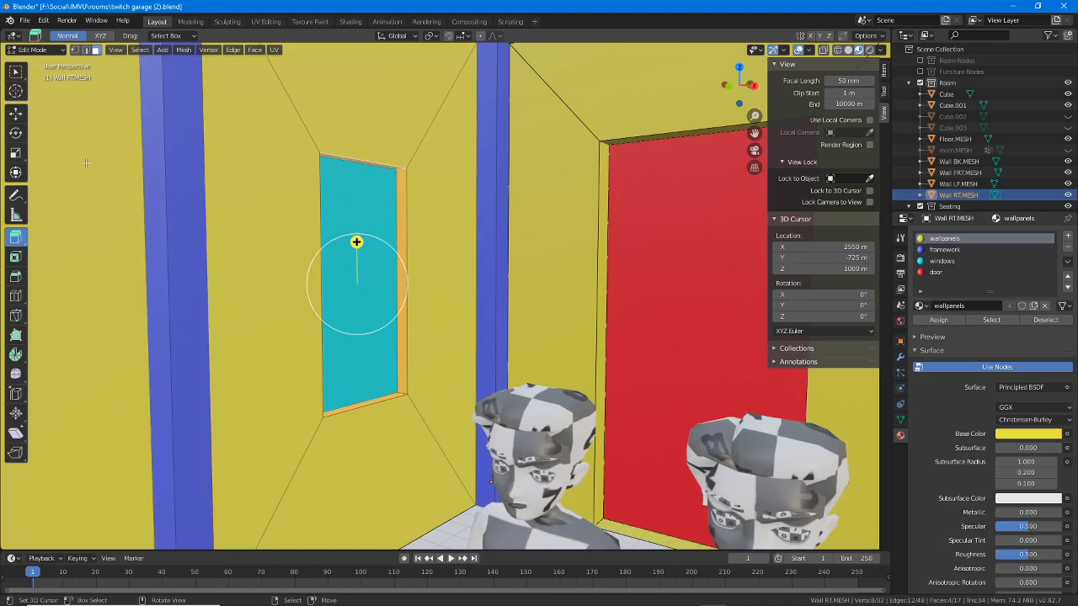
click(15, 113)
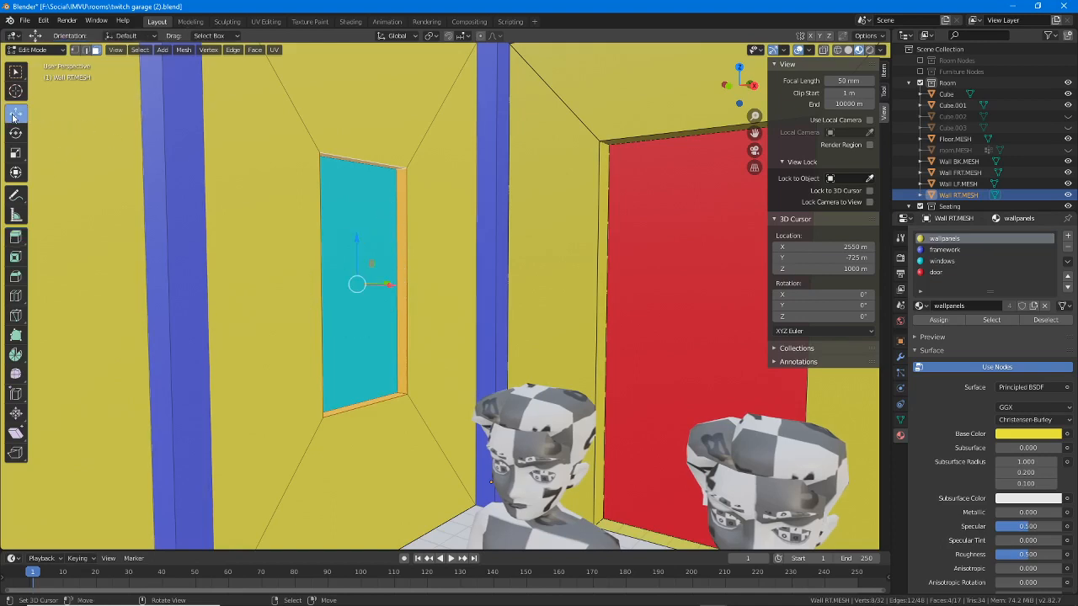
click(183, 51)
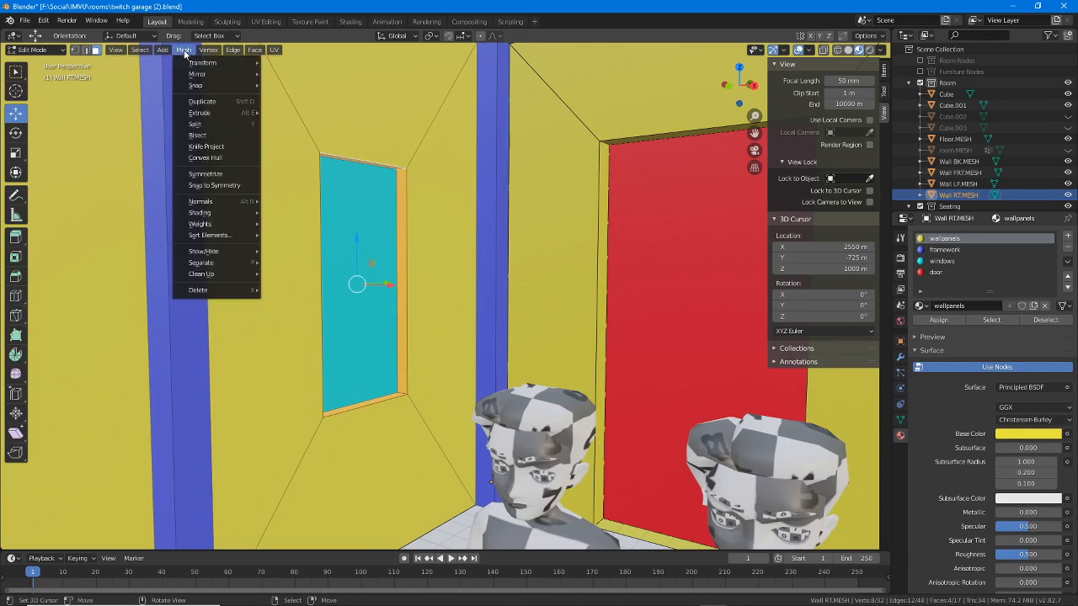
mouse_move(199, 264)
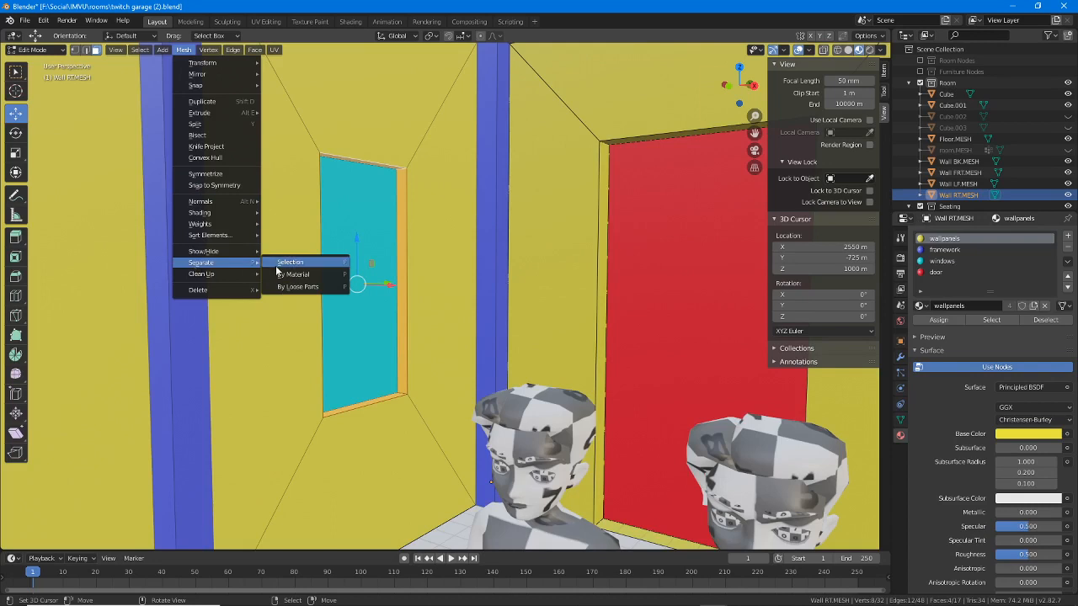
click(291, 263)
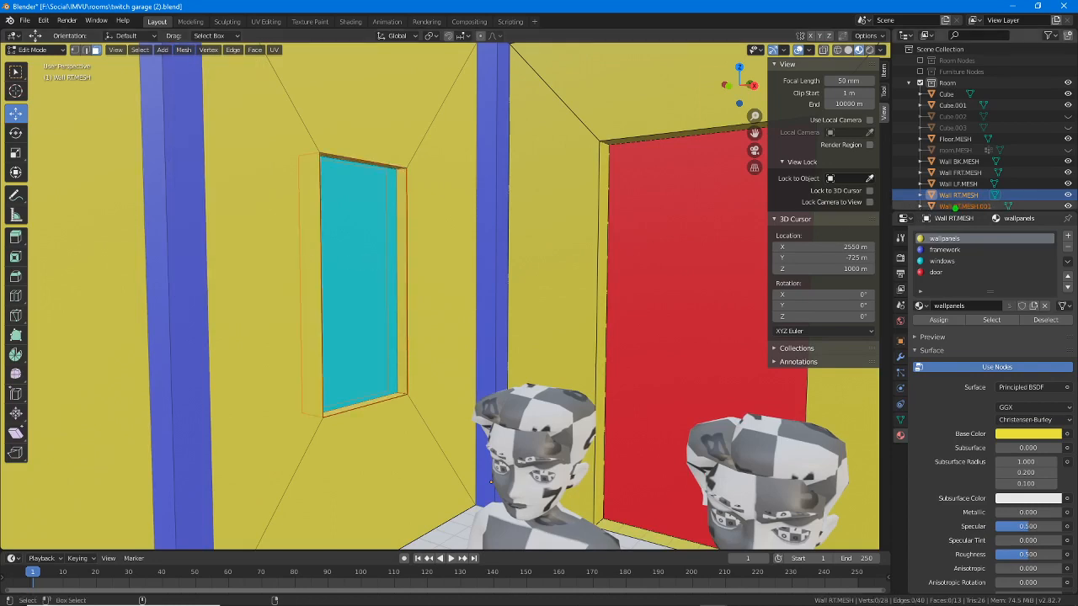
Step: Hide the window recess faces separated from Wall RT.MESH in the viewport
drag(916, 206, 983, 205)
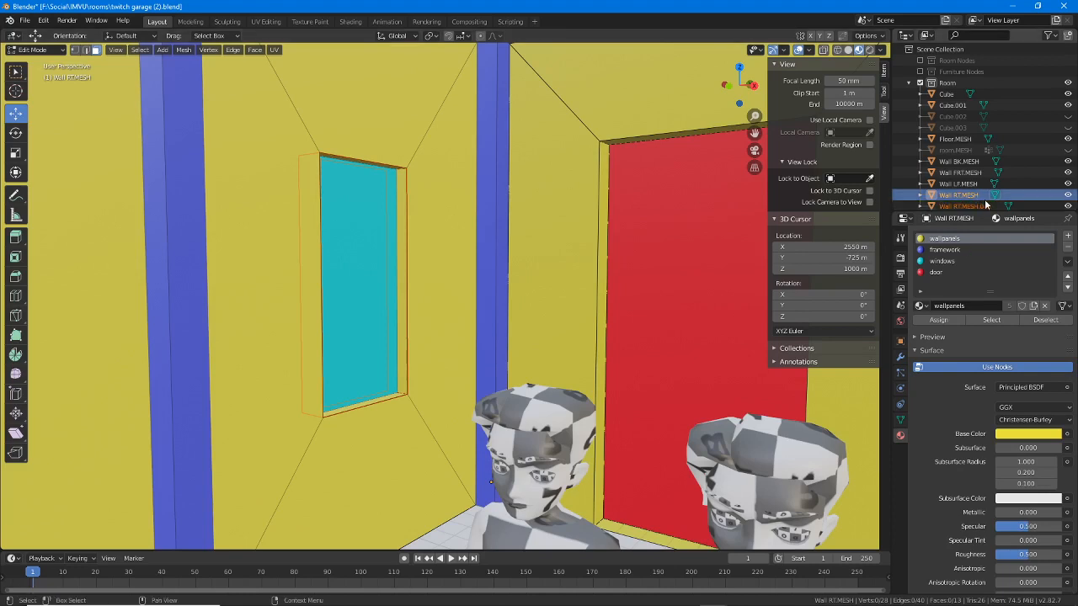
click(1067, 195)
click(1067, 195)
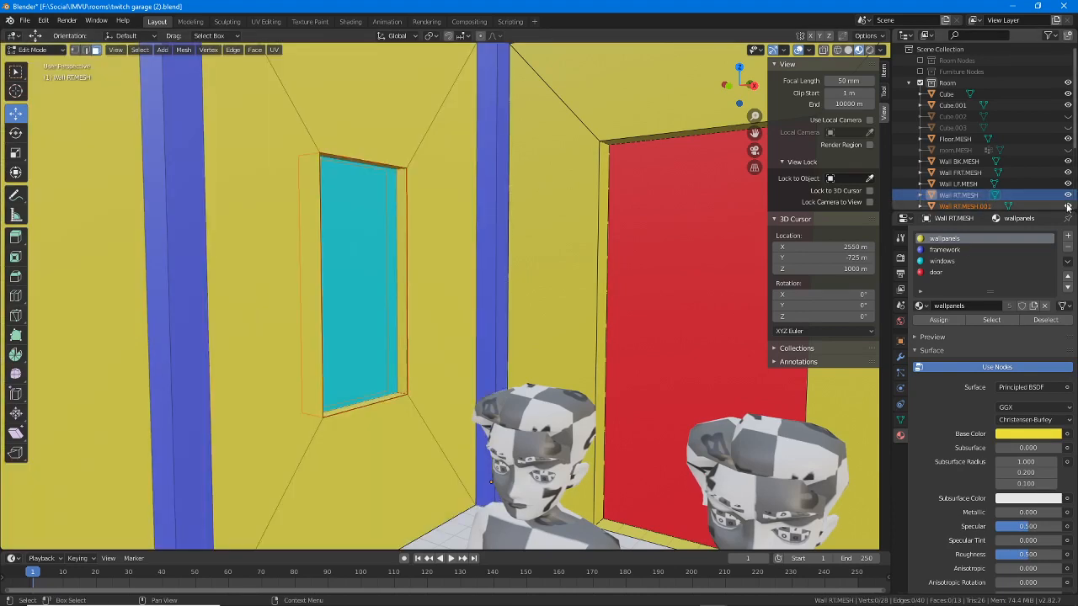
Step: In Wall BK.MESH, select the three recess faces along the sides and top of the red door and separate them into their own object
middle_drag(673, 277, 387, 264)
scroll(387, 264, up, 3)
key(Tab)
click(426, 186)
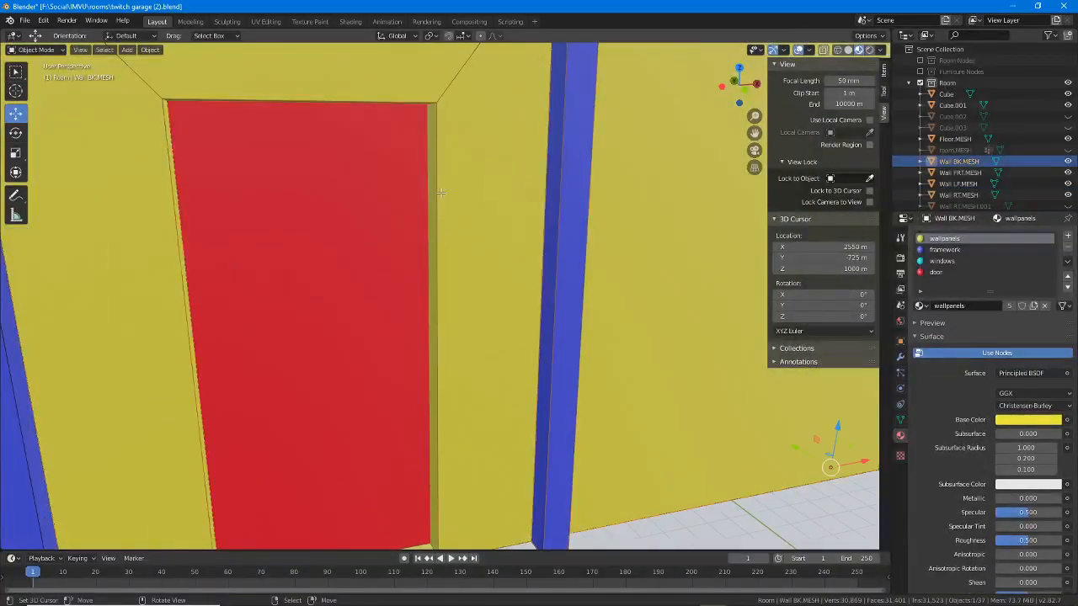
key(Tab)
middle_drag(426, 186, 406, 274)
right_click(216, 137)
shift+right_click(231, 118)
shift+right_click(460, 253)
shift+right_click(441, 356)
shift+right_click(441, 355)
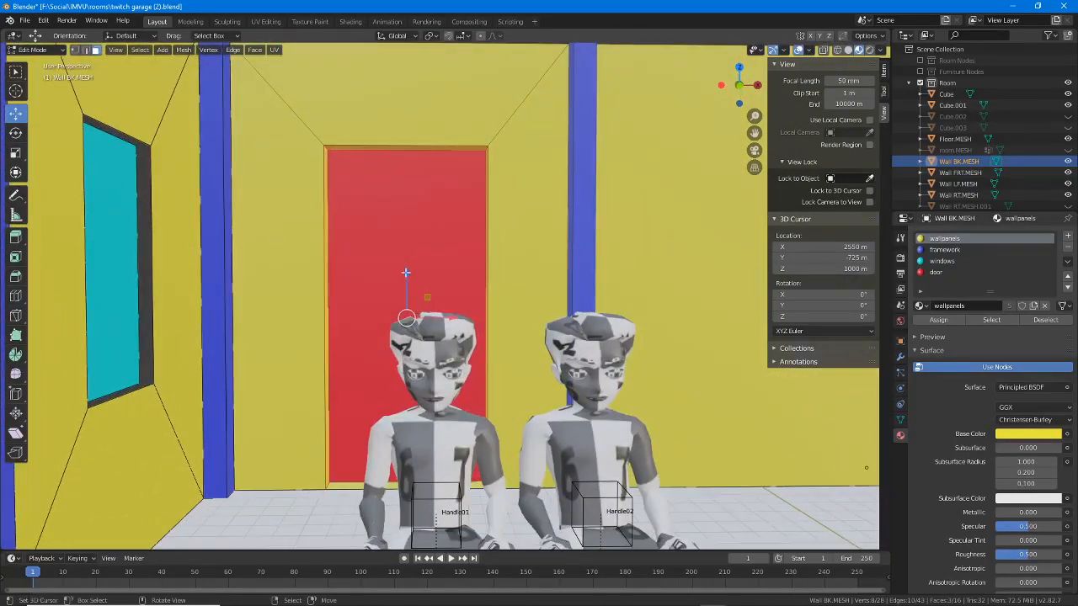
click(183, 50)
mouse_move(211, 266)
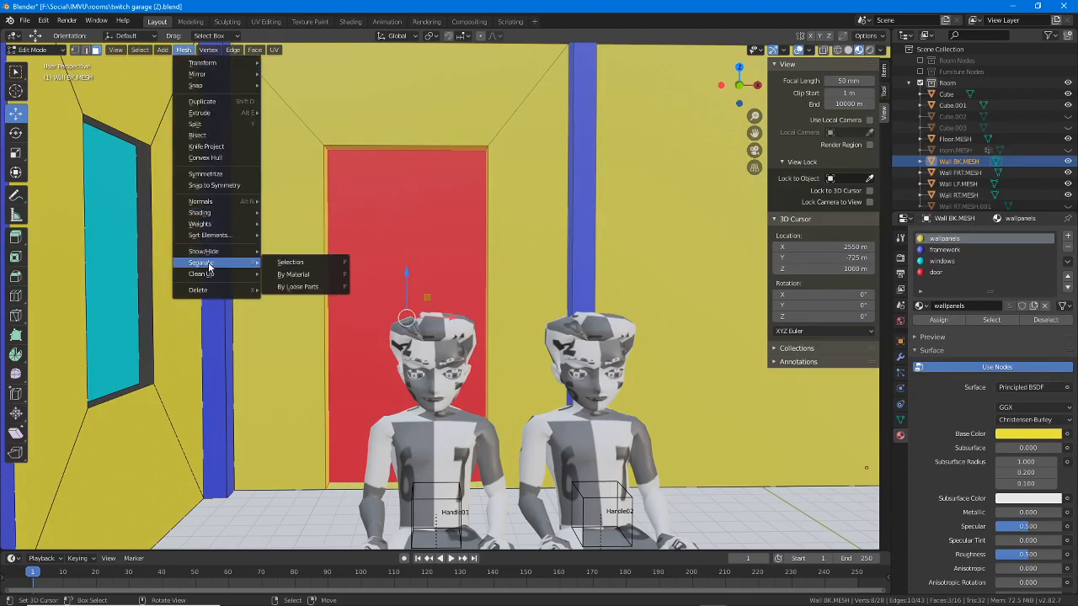
click(291, 262)
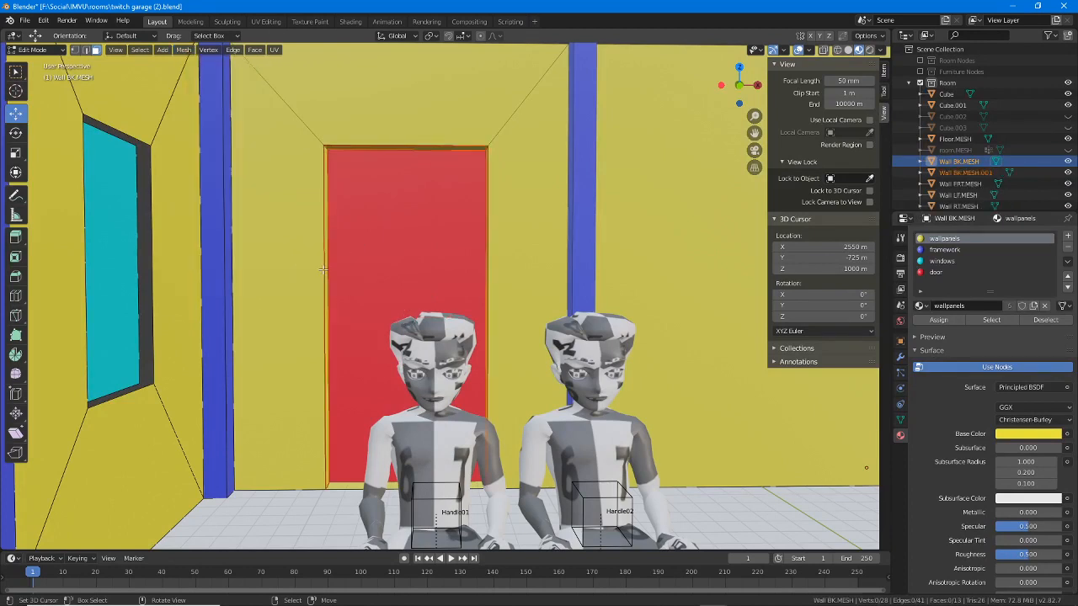
Step: Hide the separated door recess faces and show the copied window frame and door frame, Cube.002 and Cube.003, again
key(Tab)
click(324, 270)
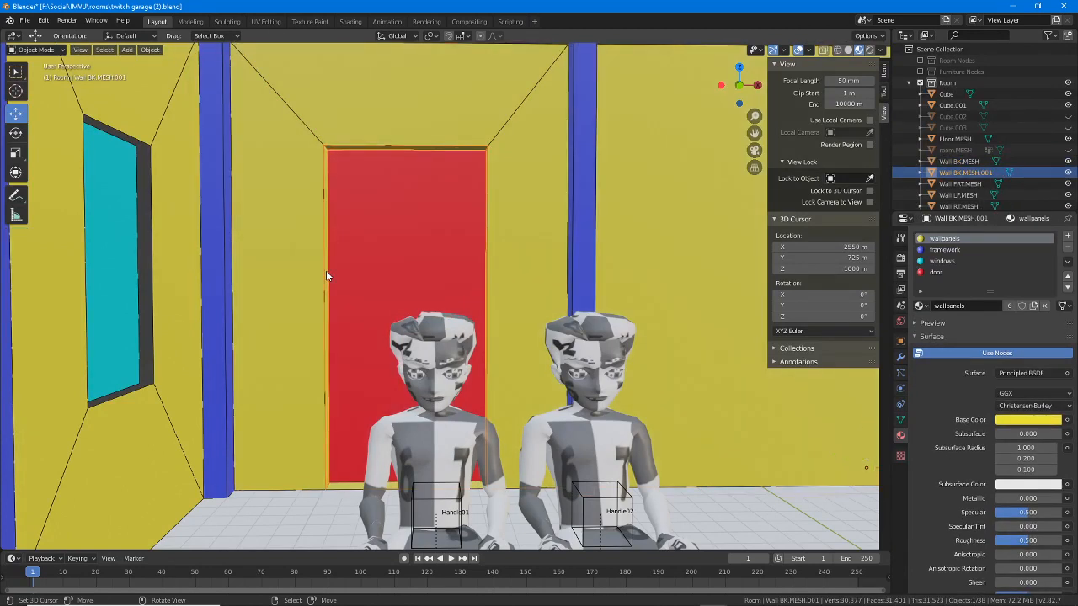
click(1067, 172)
middle_drag(450, 230, 631, 232)
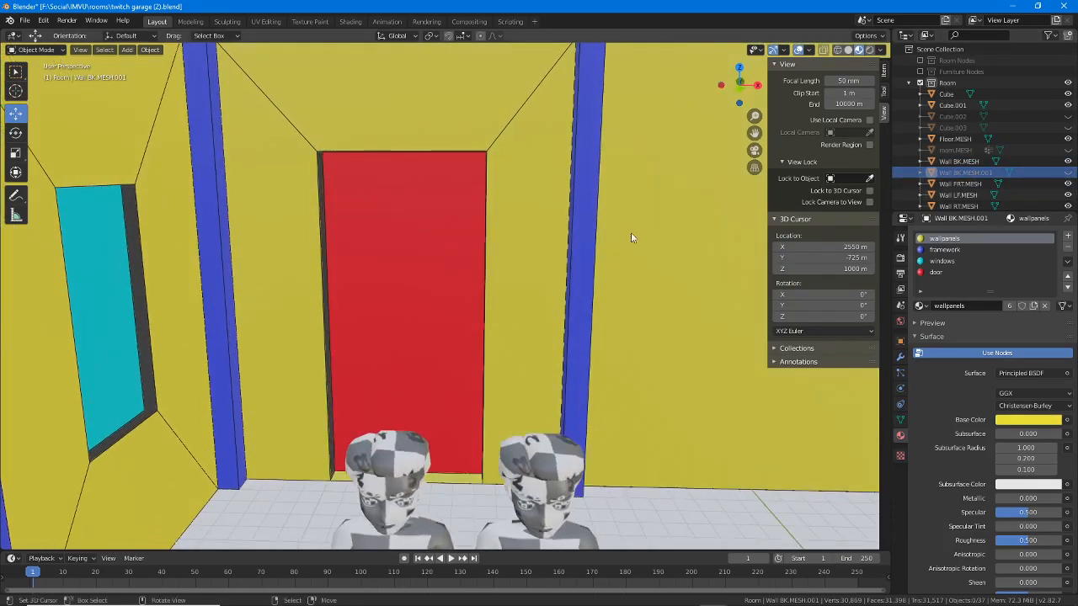
click(1068, 116)
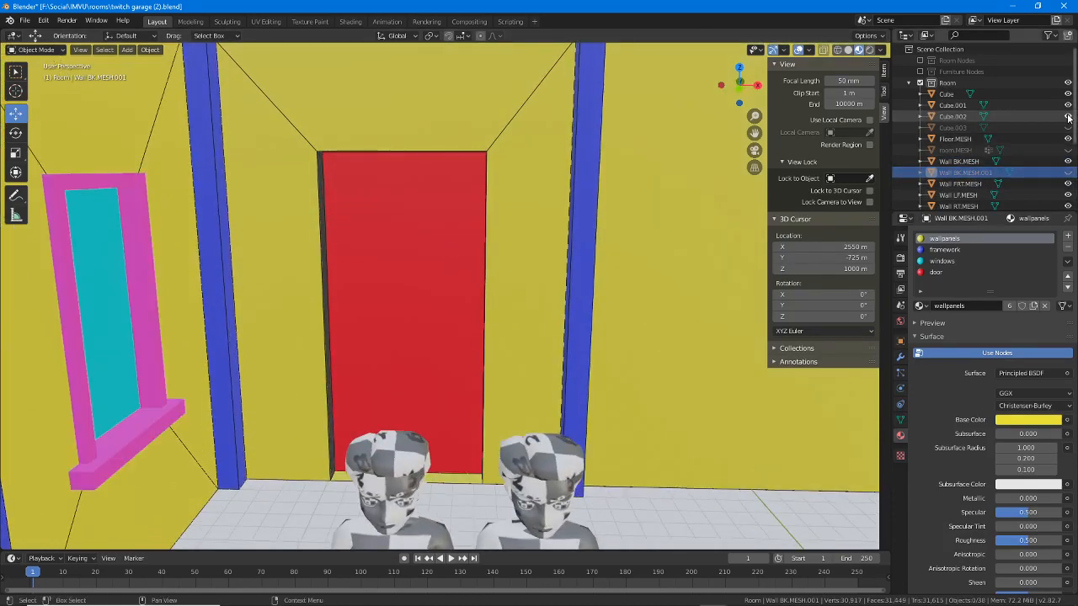
click(1067, 127)
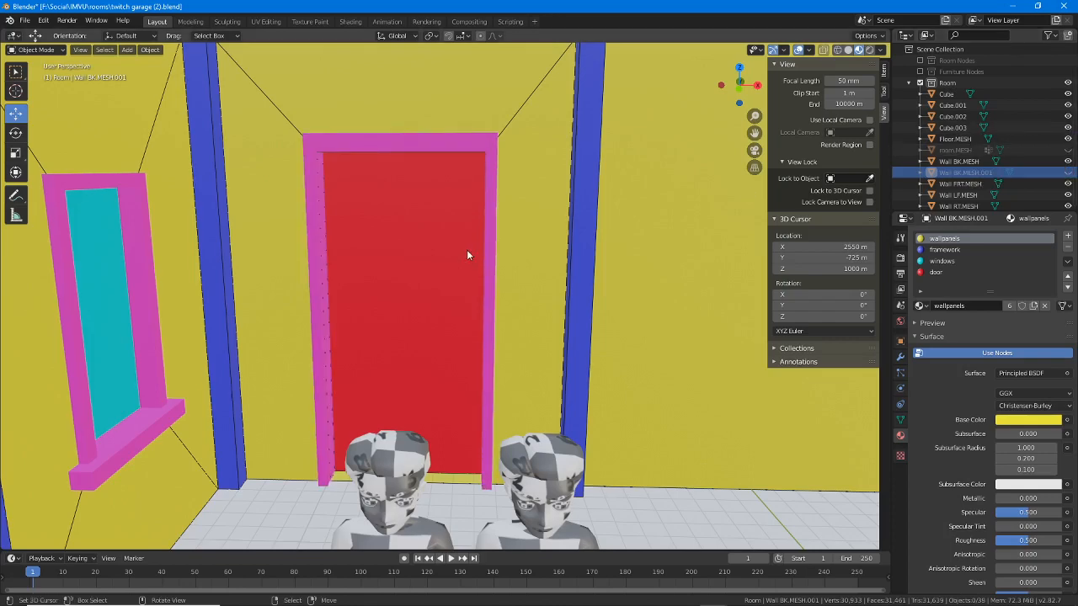
Step: Examine from several angles how the copied door frame fits around the red door in Wall BK.MESH
middle_drag(467, 250, 386, 239)
scroll(405, 226, up, 4)
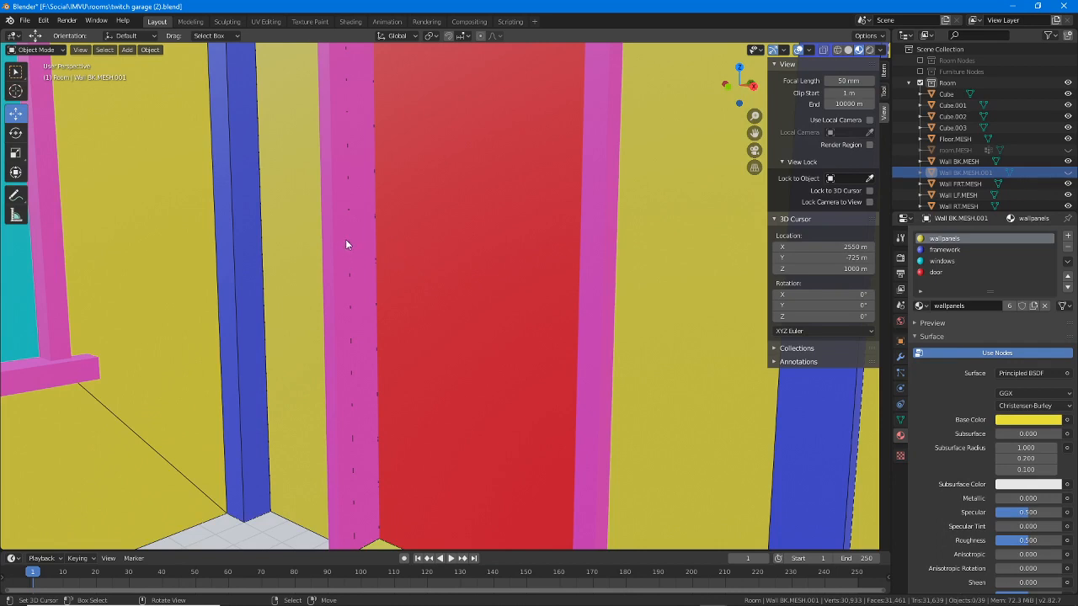
middle_drag(365, 296, 433, 304)
scroll(586, 339, down, 4)
middle_drag(466, 260, 404, 257)
shift+middle_drag(376, 217, 434, 284)
scroll(434, 285, up, 4)
right_click(426, 153)
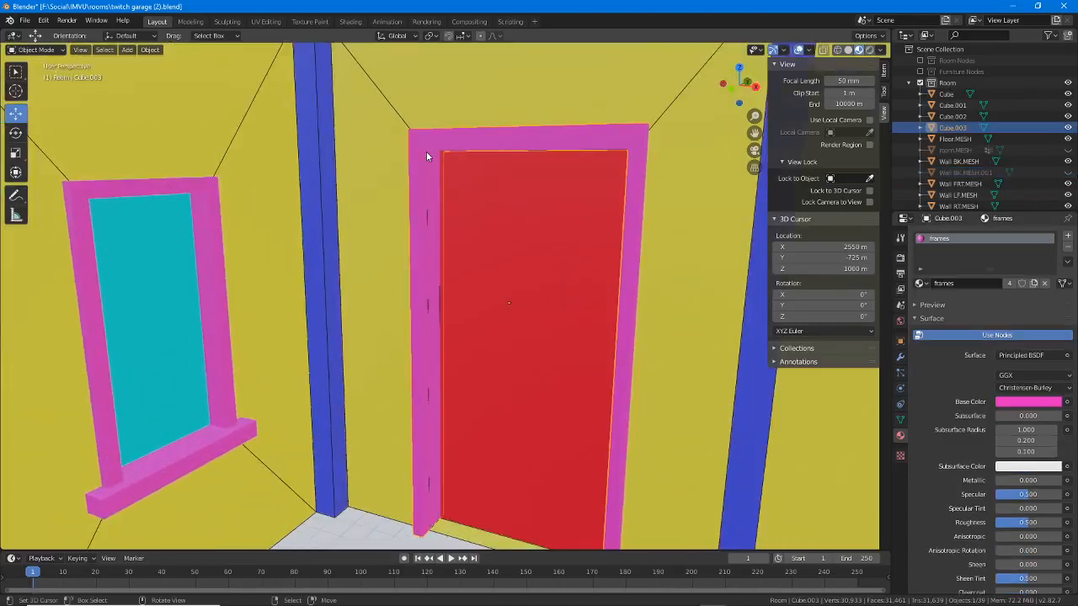
middle_drag(422, 235, 423, 235)
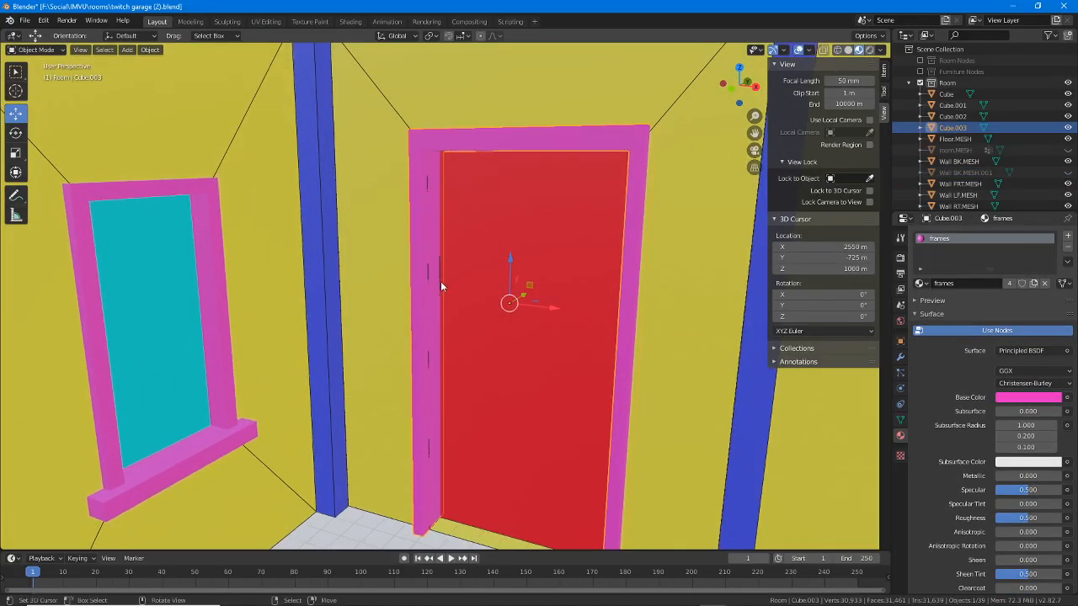
middle_drag(440, 281, 444, 281)
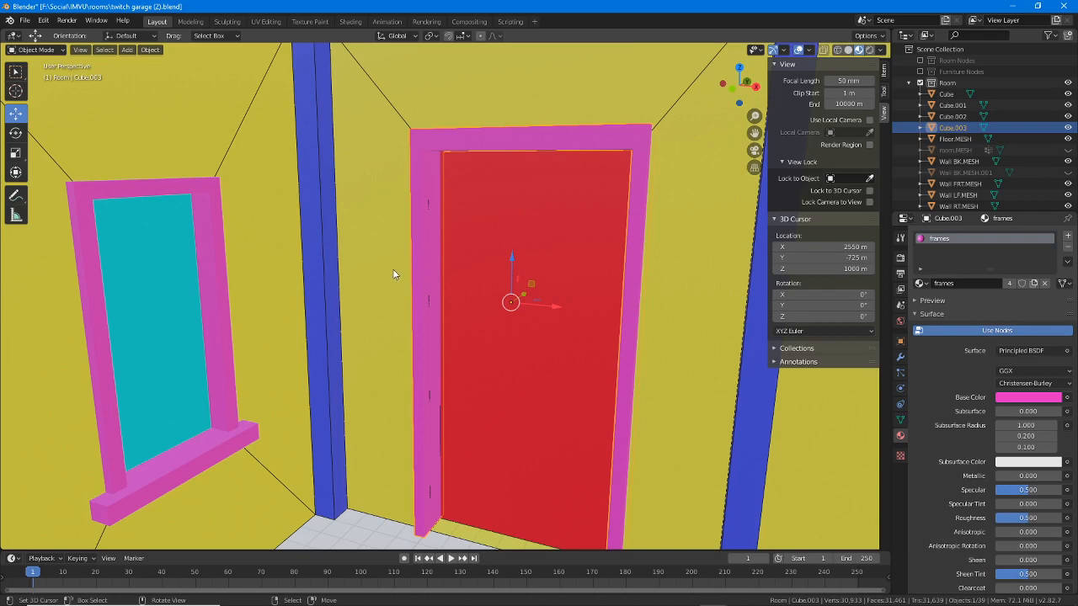
middle_drag(462, 318, 542, 320)
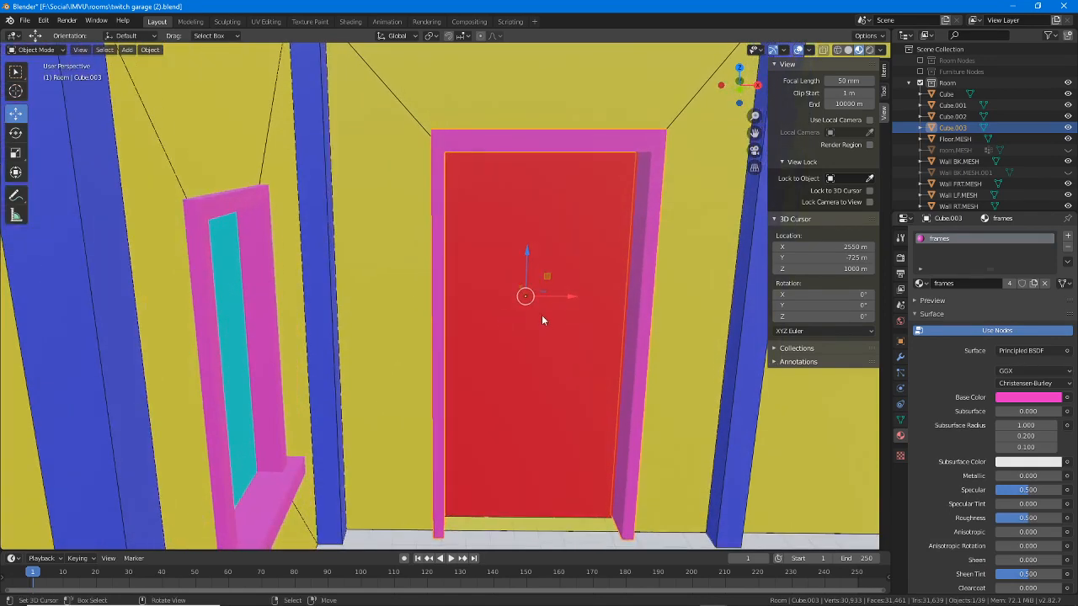
Step: Hide the original window frame and door frame, Cube and Cube.001, on Wall LF.MESH
scroll(541, 320, down, 1)
shift+middle_drag(635, 362, 392, 330)
scroll(430, 303, down, 2)
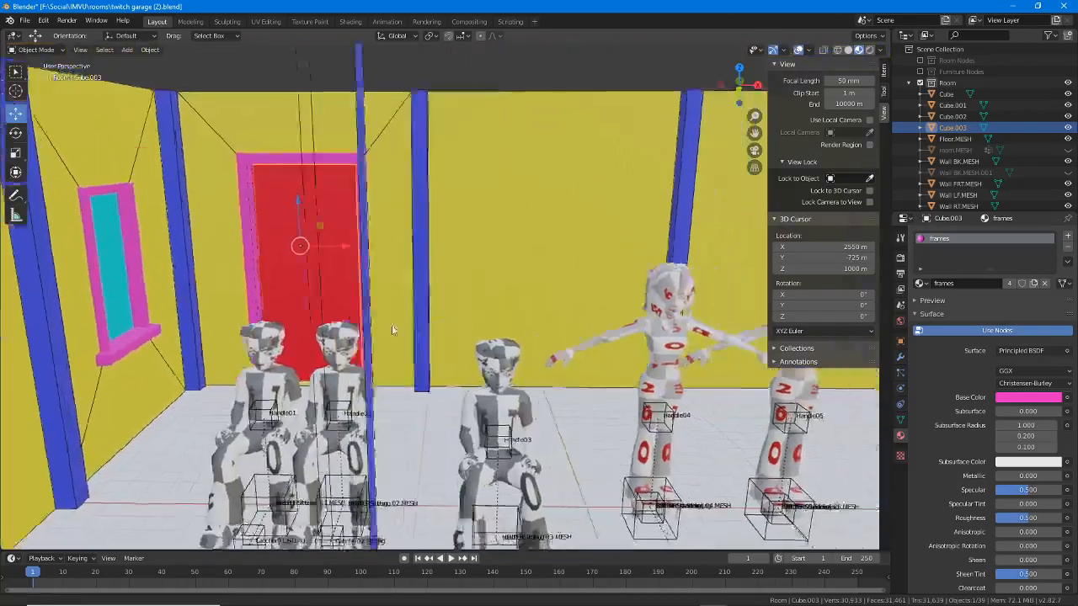
shift+middle_drag(691, 345, 181, 350)
scroll(457, 342, down, 1)
middle_drag(351, 357, 430, 282)
click(465, 180)
middle_drag(465, 180, 526, 251)
shift+middle_drag(594, 251, 502, 255)
scroll(501, 256, up, 3)
scroll(502, 258, down, 1)
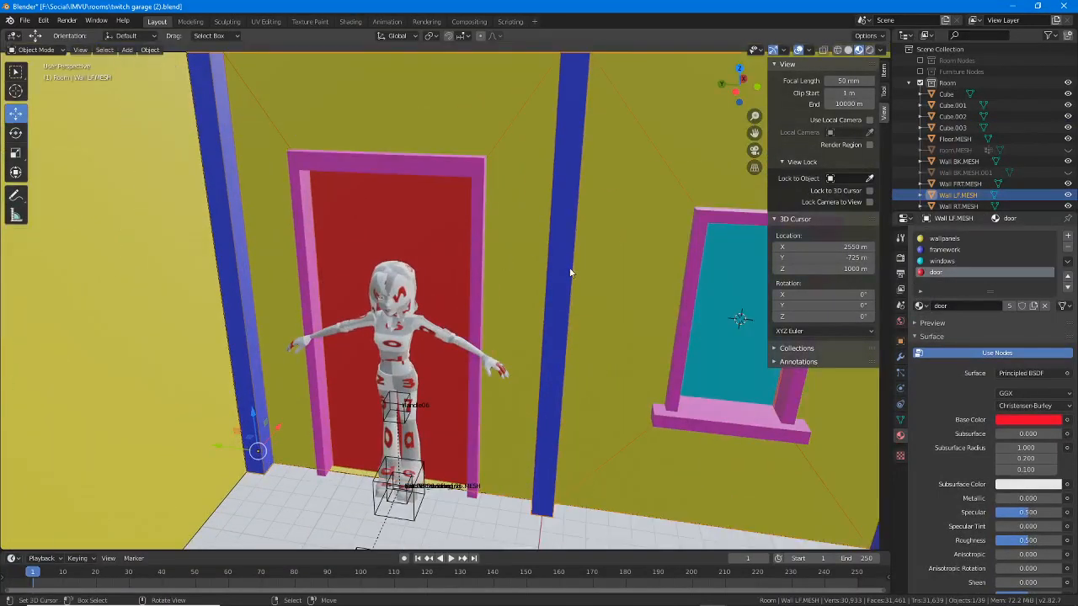
shift+middle_drag(569, 273, 477, 262)
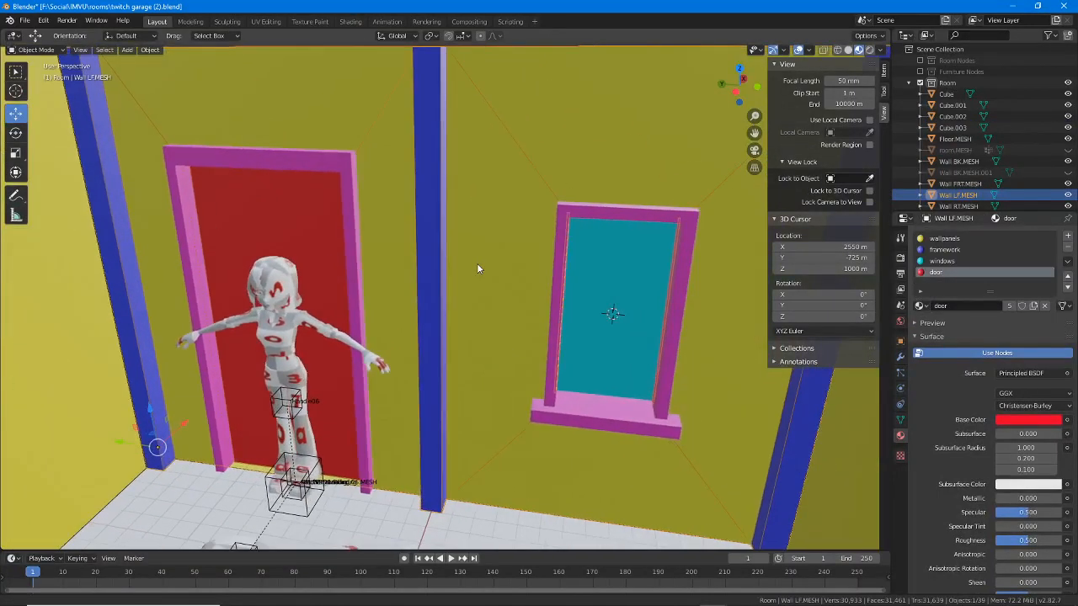
click(334, 166)
click(573, 216)
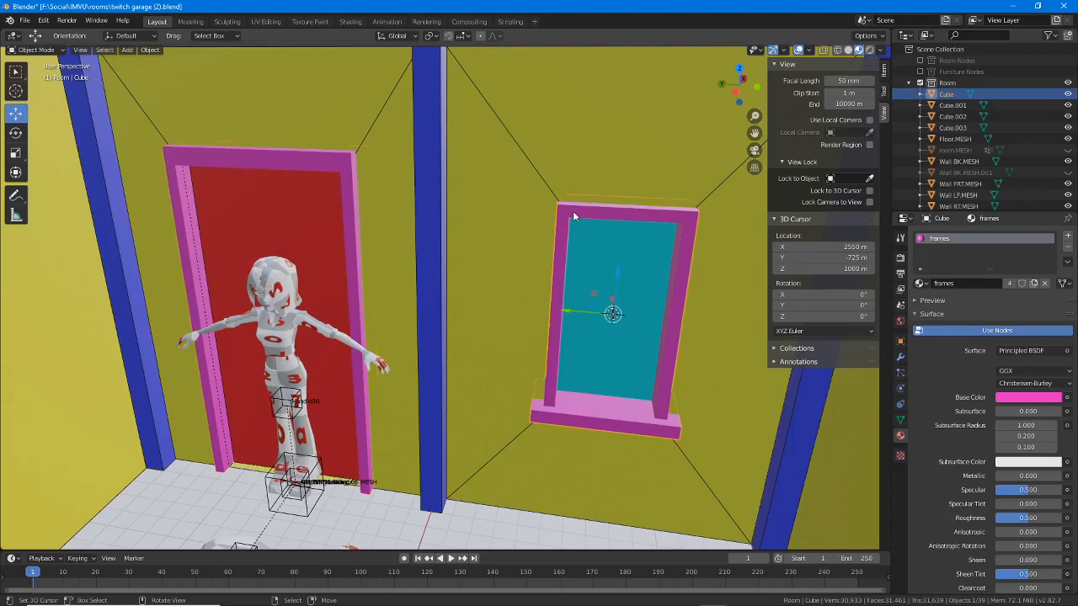
click(1068, 94)
click(1067, 105)
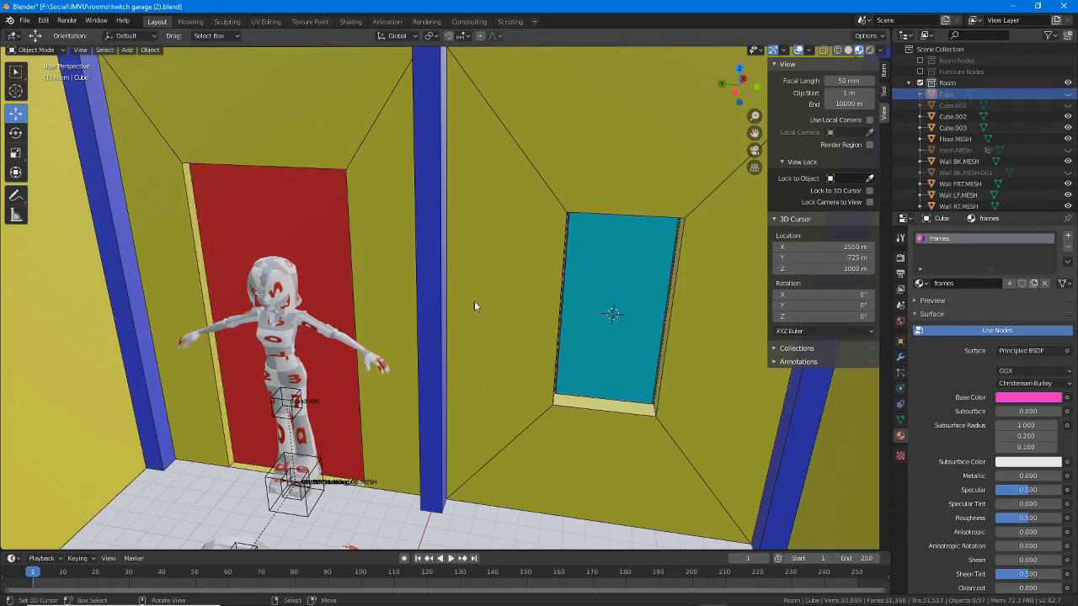
Step: Select the four recess faces around the window opening in Wall LF.MESH for editing
click(573, 410)
middle_drag(569, 405, 526, 348)
key(Tab)
click(550, 393)
scroll(566, 195, up, 3)
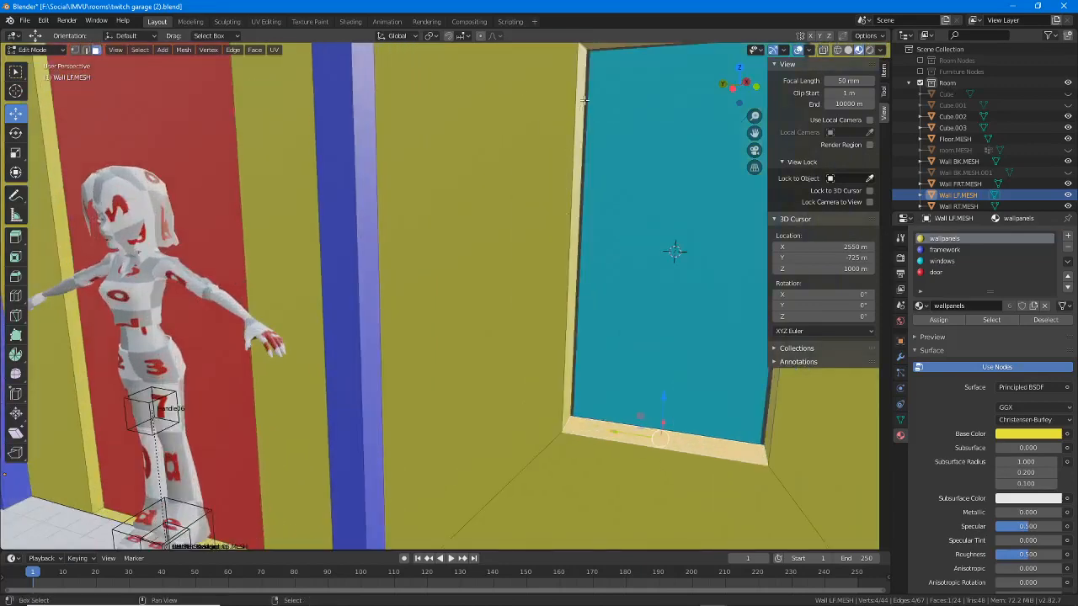
shift+click(616, 154)
middle_drag(615, 153, 680, 312)
scroll(679, 313, down, 2)
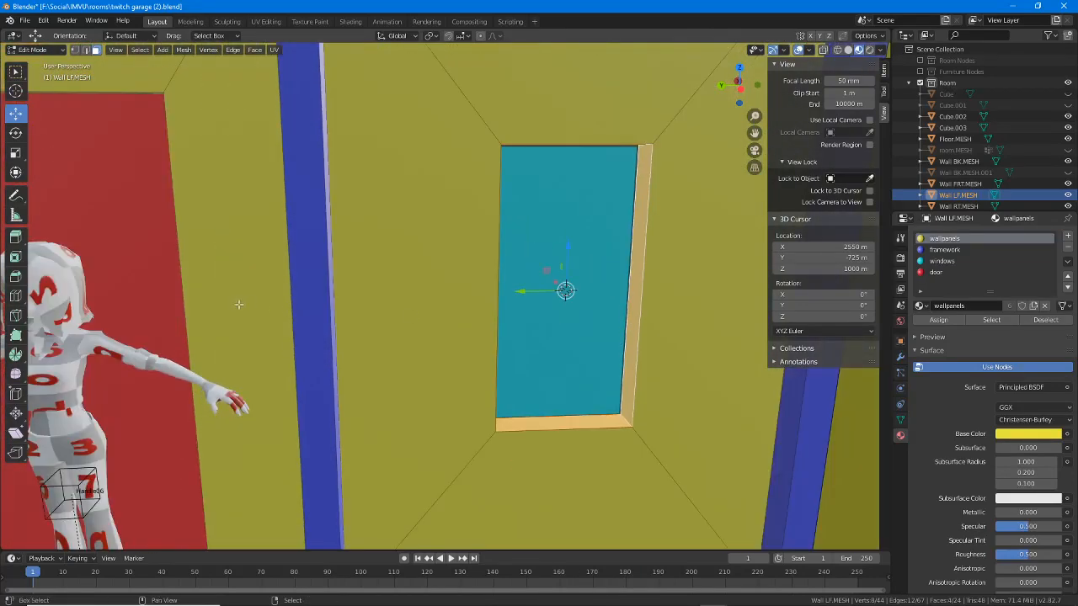
Step: Add the door opening's side and top recess faces to the selection and separate all seven faces from Wall LF.MESH
shift+middle_drag(241, 304, 560, 302)
shift+click(540, 190)
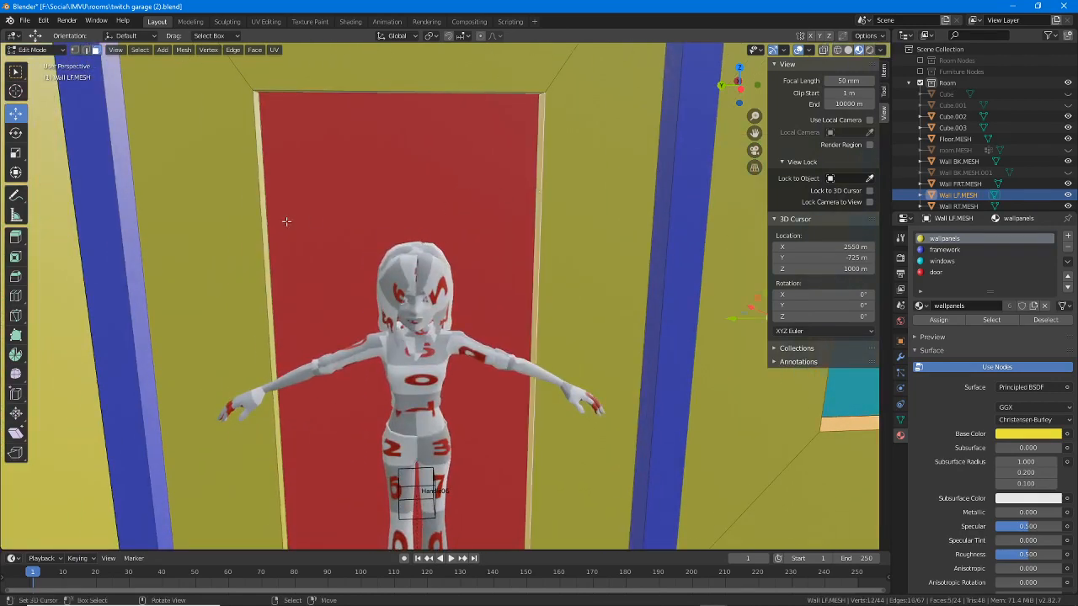
middle_drag(286, 222, 238, 140)
shift+click(214, 180)
shift+middle_drag(294, 96, 292, 175)
shift+click(300, 83)
middle_drag(411, 236, 418, 283)
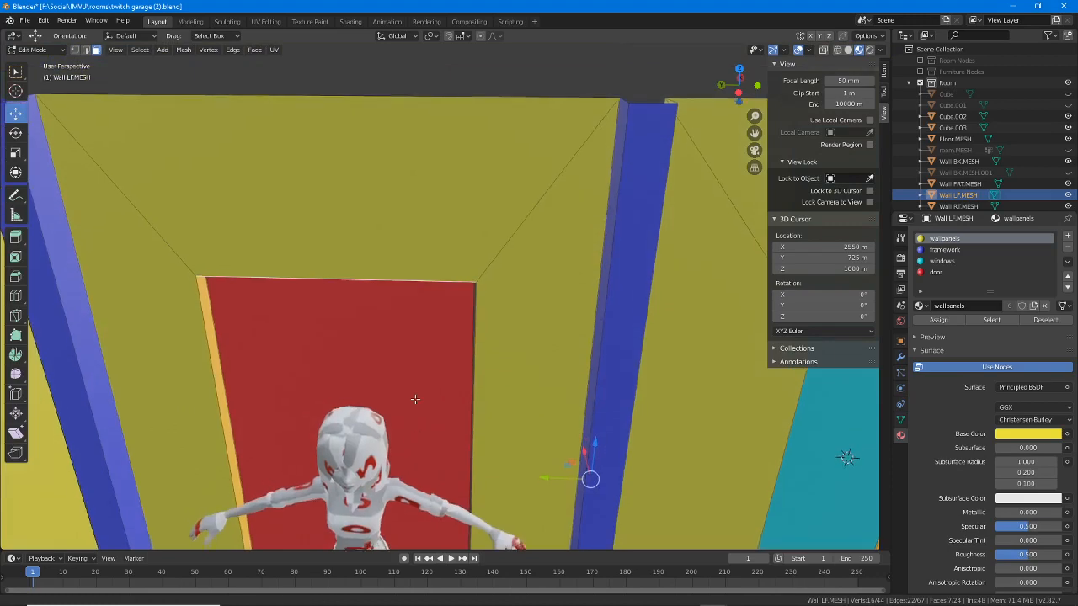
shift+middle_drag(413, 400, 412, 174)
middle_drag(424, 502, 454, 476)
scroll(538, 387, down, 2)
shift+middle_drag(628, 304, 470, 363)
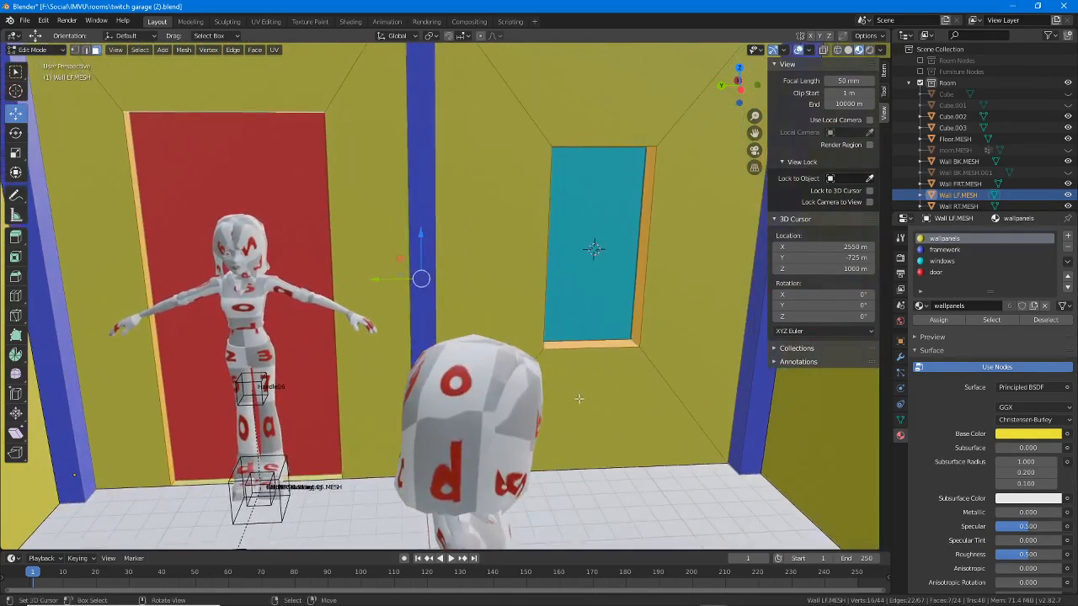
click(184, 50)
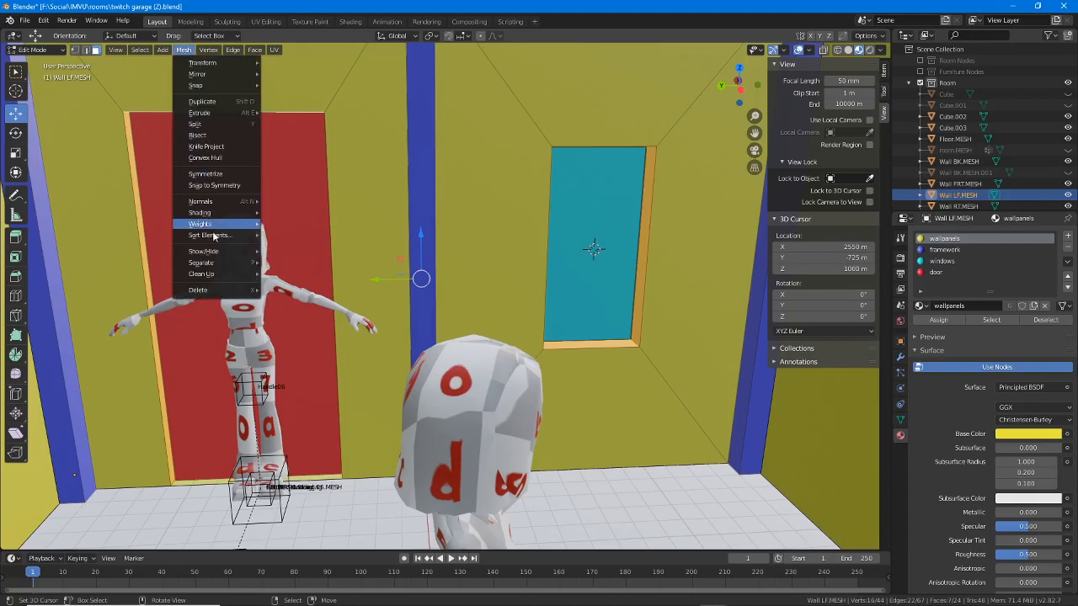
mouse_move(215, 264)
click(288, 263)
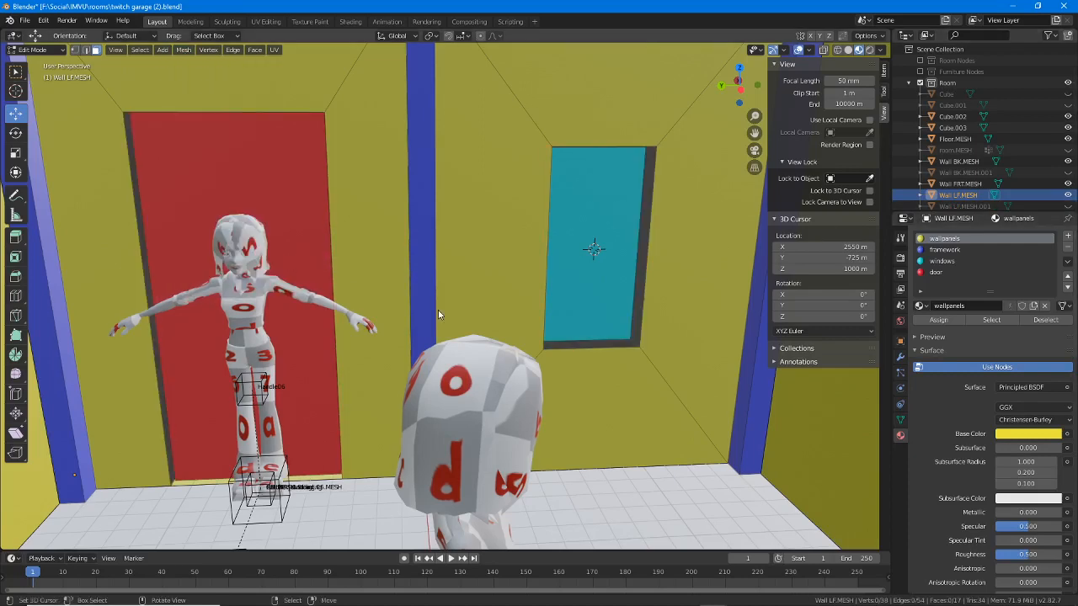
Step: Unhide the original window frame on Wall LF.MESH, leave mesh editing, and rename the frame object to "frame window 1"
click(1067, 94)
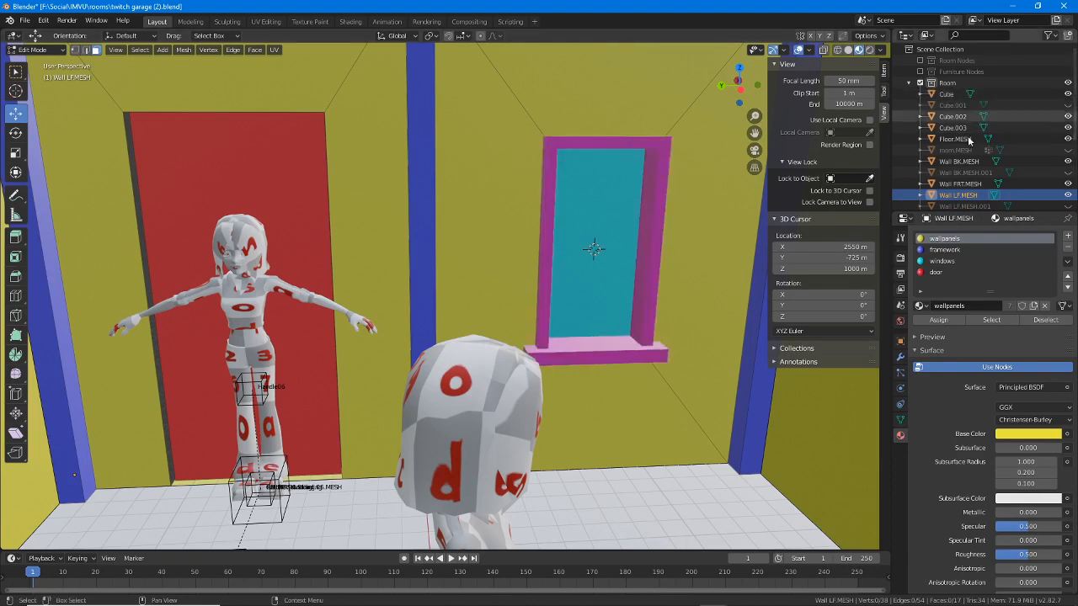
key(Tab)
click(668, 220)
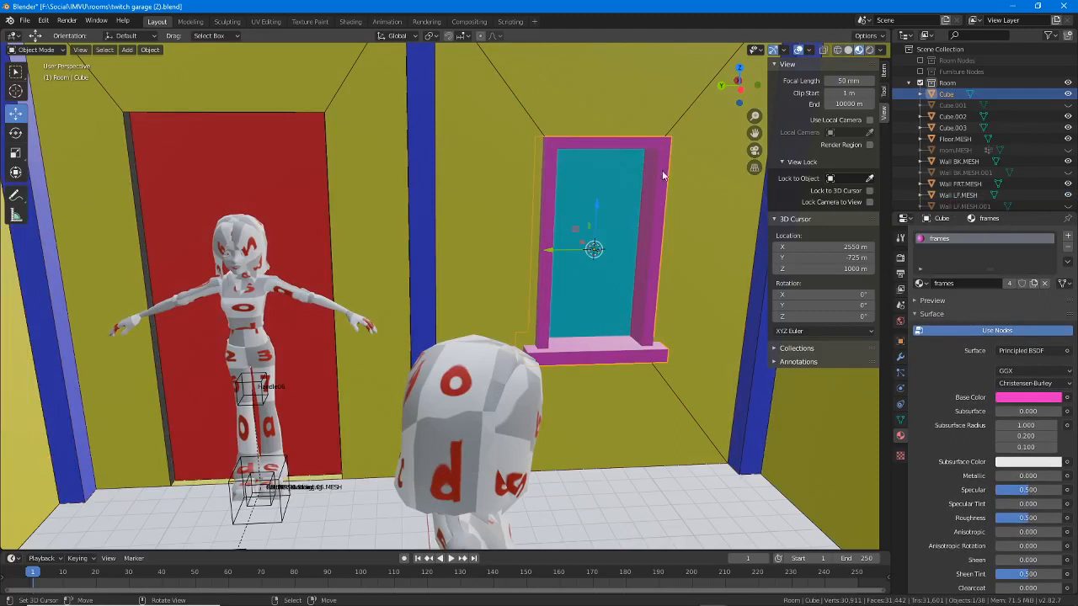
double_click(949, 94)
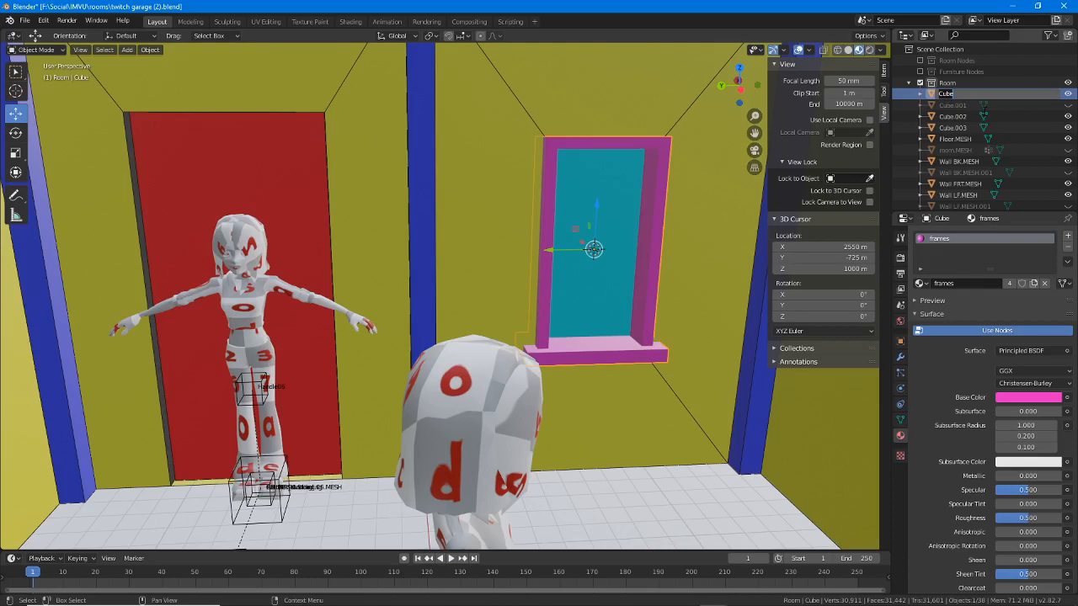
text(frame.window 1)
key(Return)
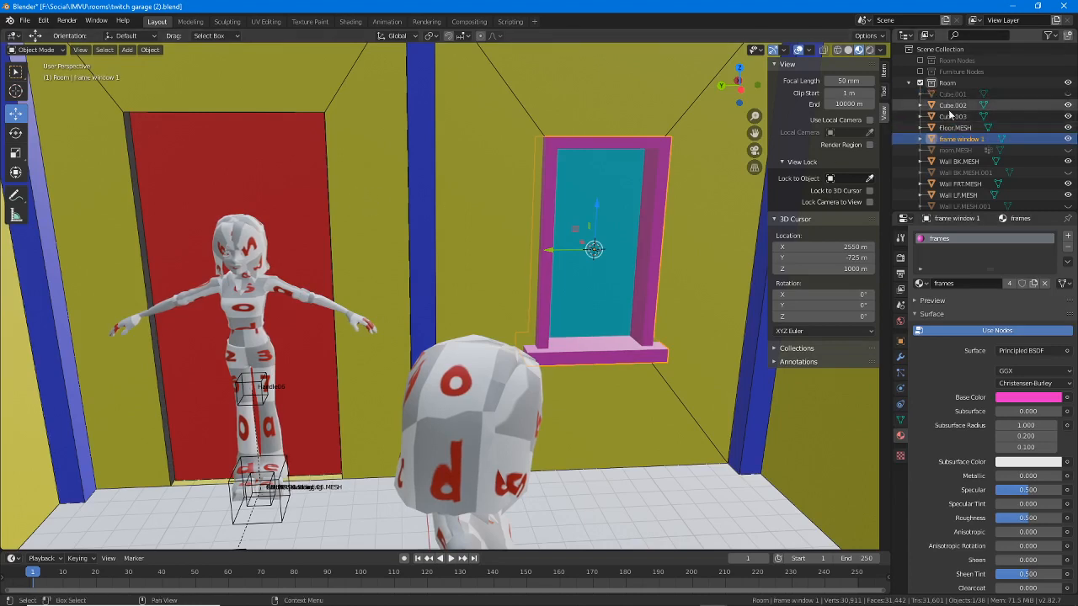
Step: Unhide the original door frame Cube.001 on Wall LF.MESH and rename it to "frame door 1"
click(1067, 93)
click(314, 106)
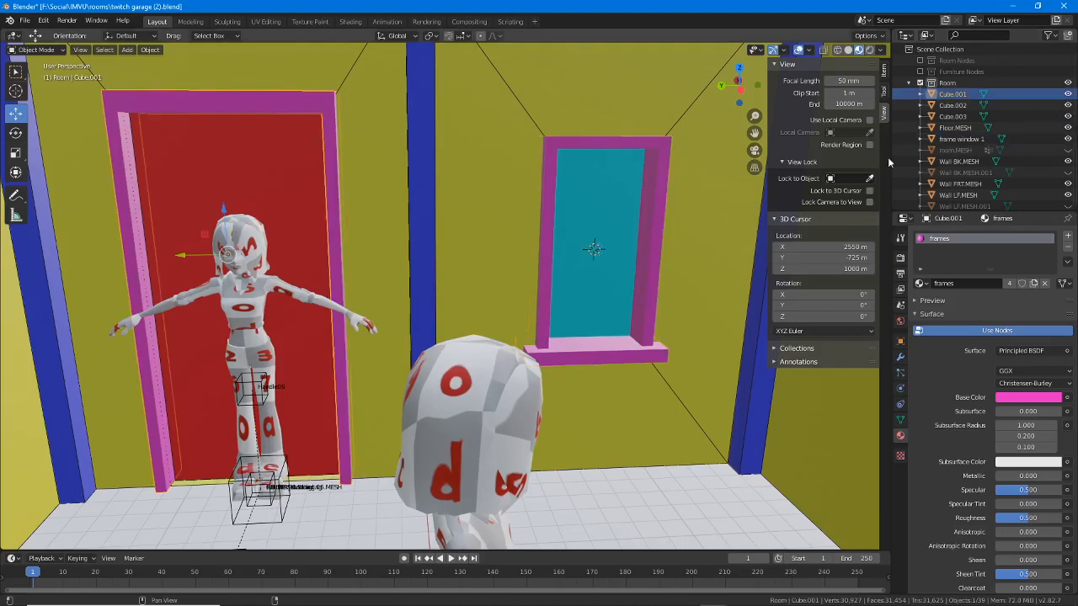
double_click(952, 94)
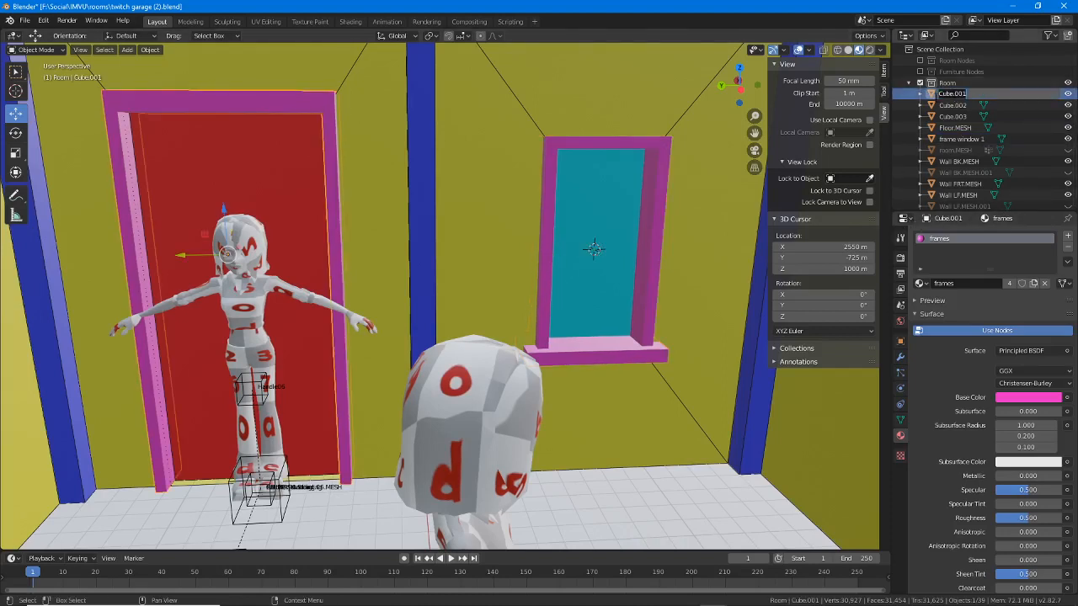
text(frame door 1)
key(Return)
Step: Rename the copied door frame around the red door in Wall BK.MESH to "frame door 2"
middle_drag(573, 286, 373, 167)
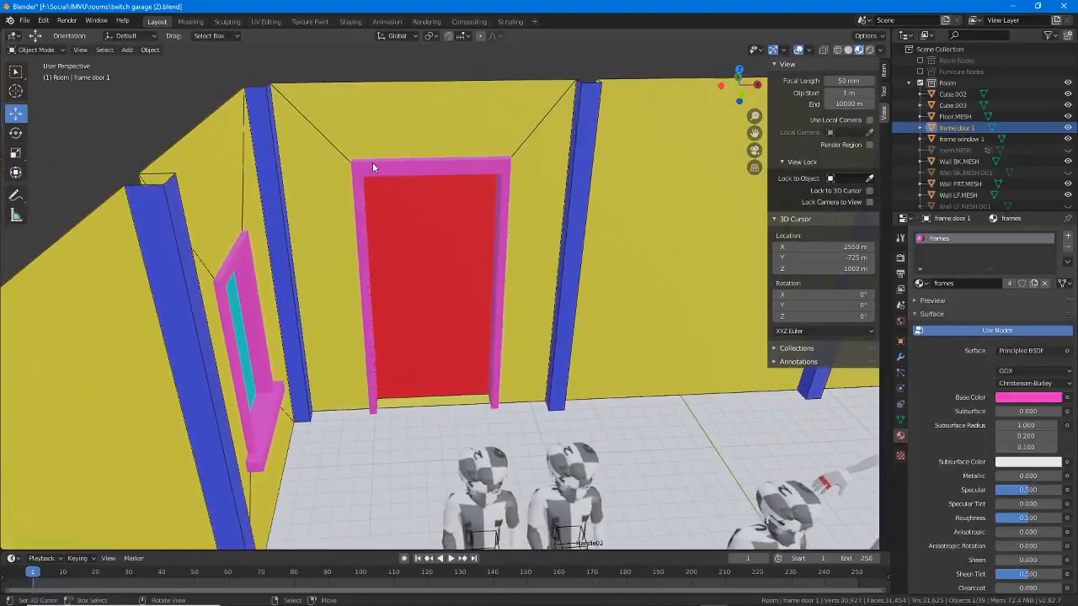
click(373, 167)
double_click(959, 105)
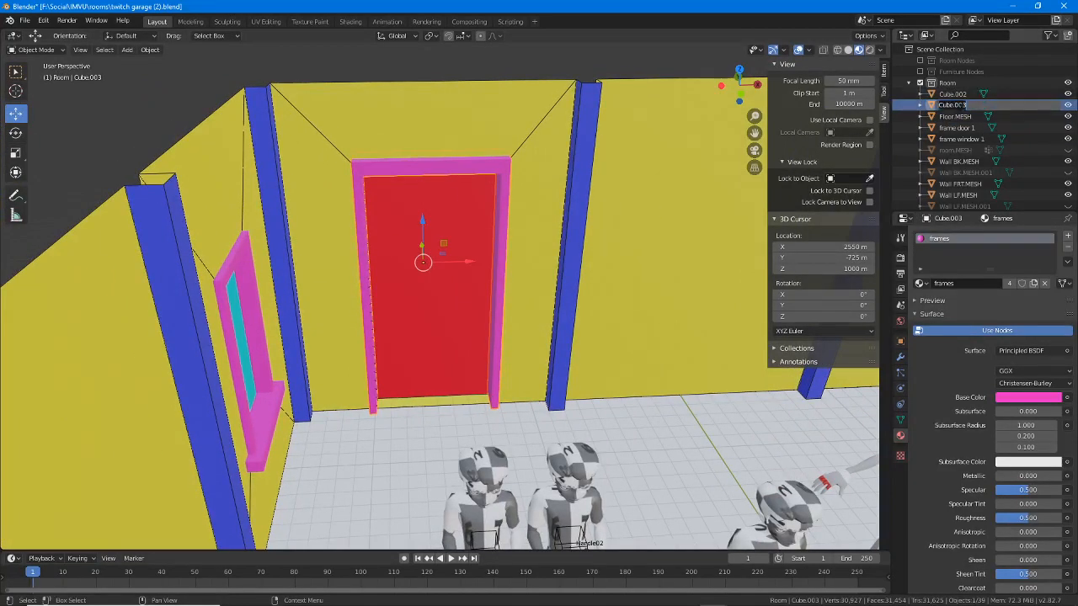
text(frame door 2)
key(Return)
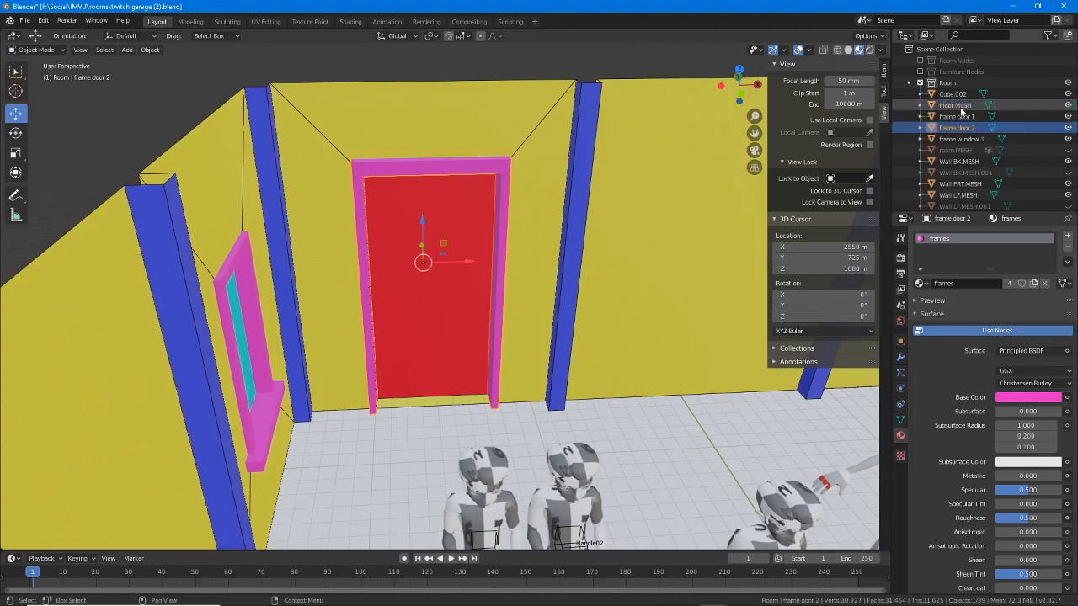
Step: Rename the copied window frame on the wall beside the back door, Cube.002, to "frame window 2"
click(247, 255)
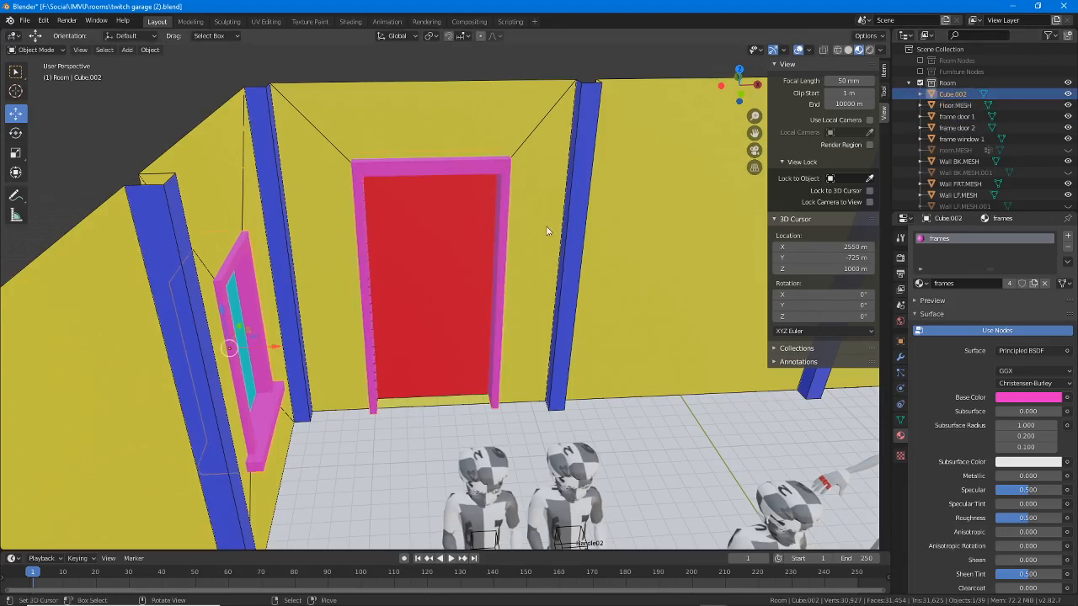
double_click(955, 95)
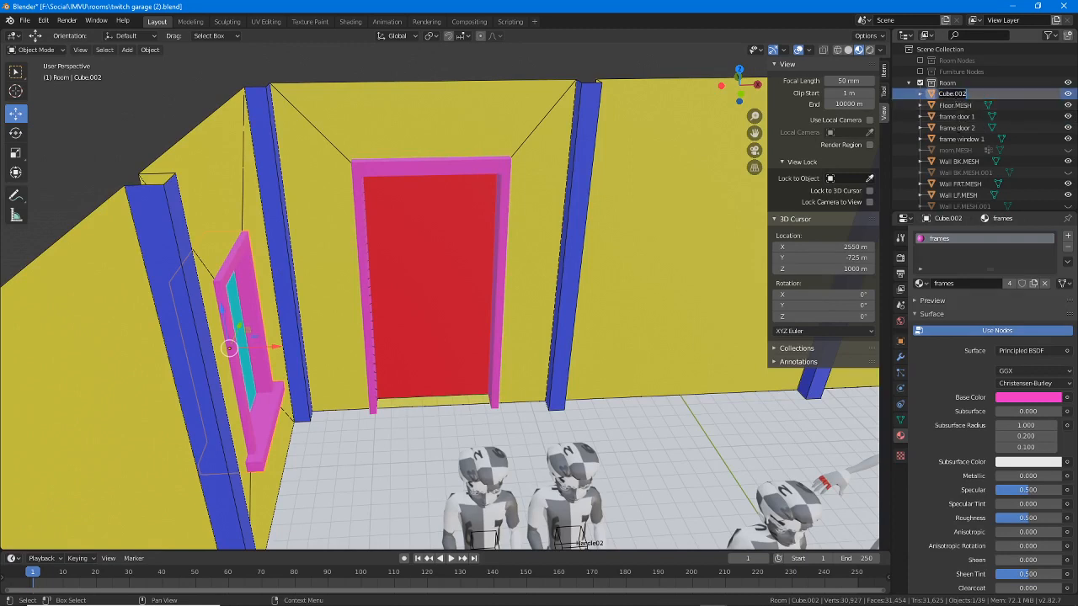
text(frame window)
key(Return)
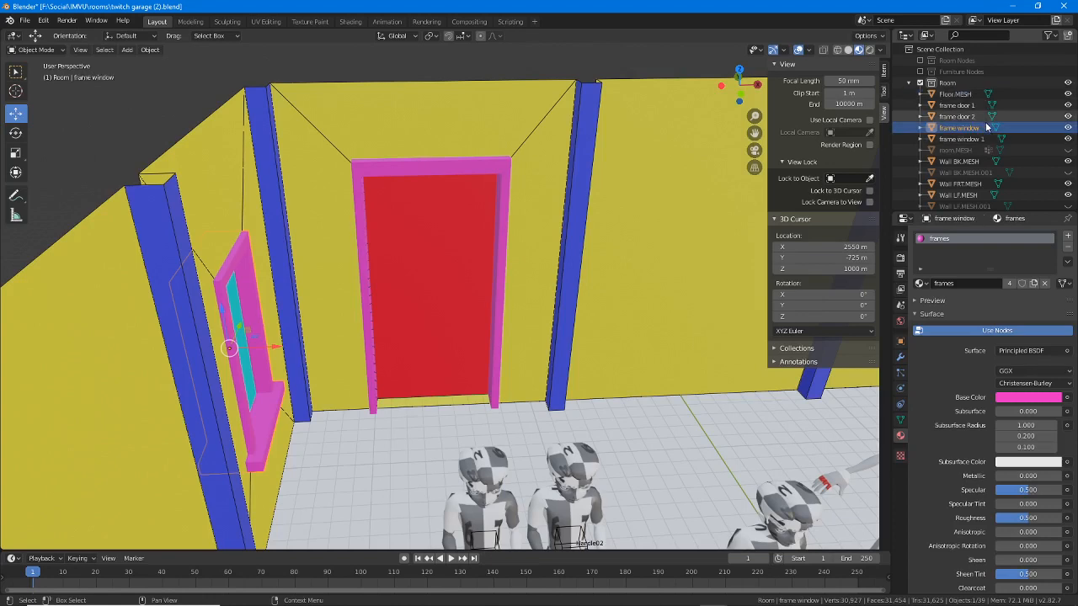
double_click(977, 128)
click(983, 128)
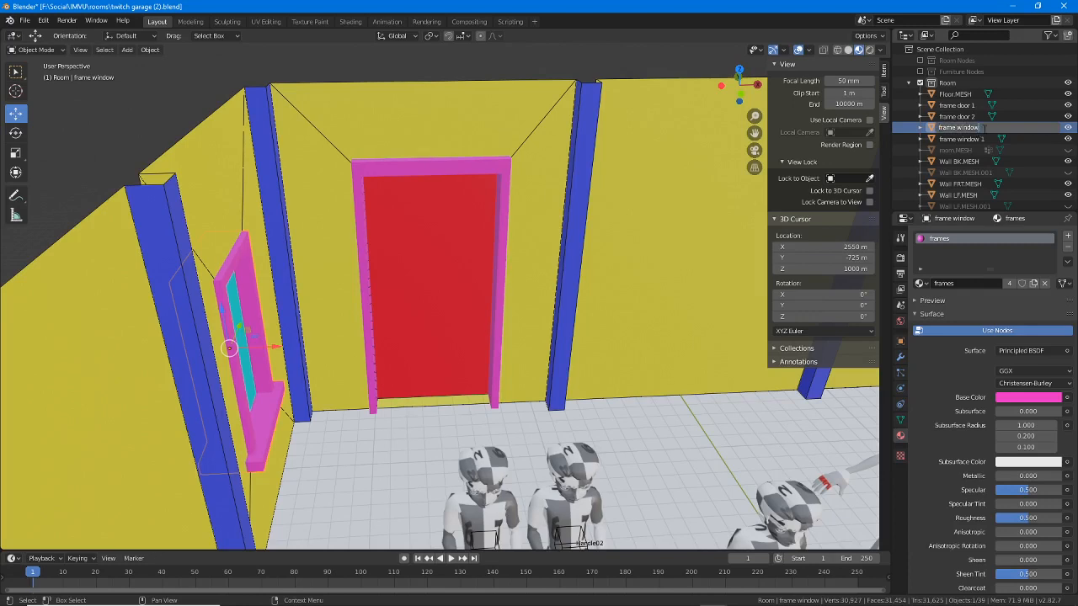
text(2)
key(Return)
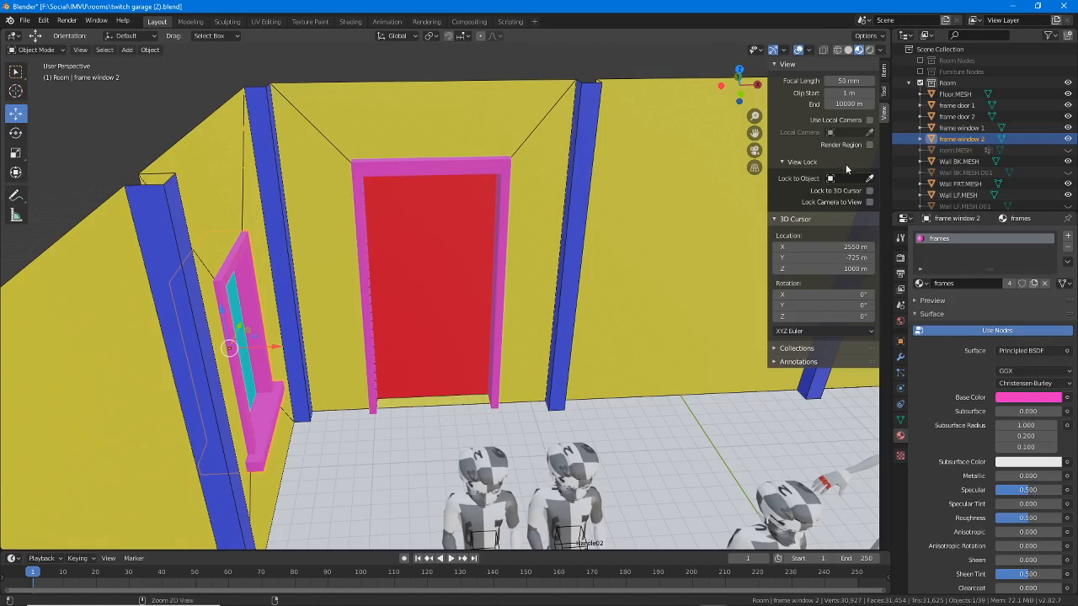
mouse_move(974, 124)
mouse_down()
mouse_move(999, 153)
mouse_move(985, 112)
mouse_up()
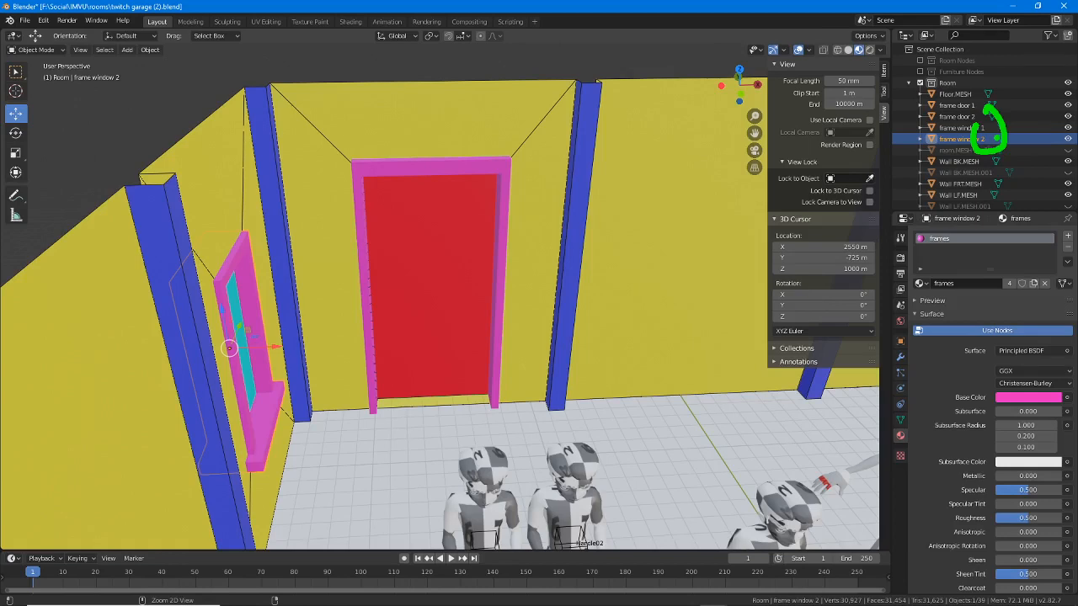
key(Escape)
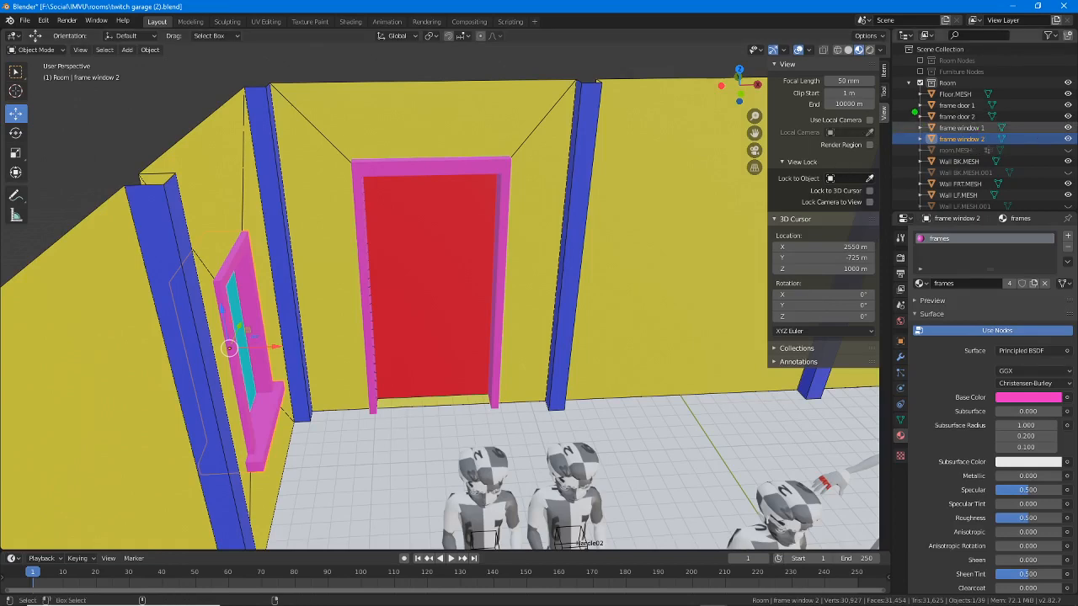
drag(928, 104, 928, 142)
drag(923, 170, 922, 190)
key(Escape)
Step: Start saving the scene as a new file named "twitch garage (3).blend" and open the Blender 2.8+ folder inside rooms
scroll(615, 281, down, 1)
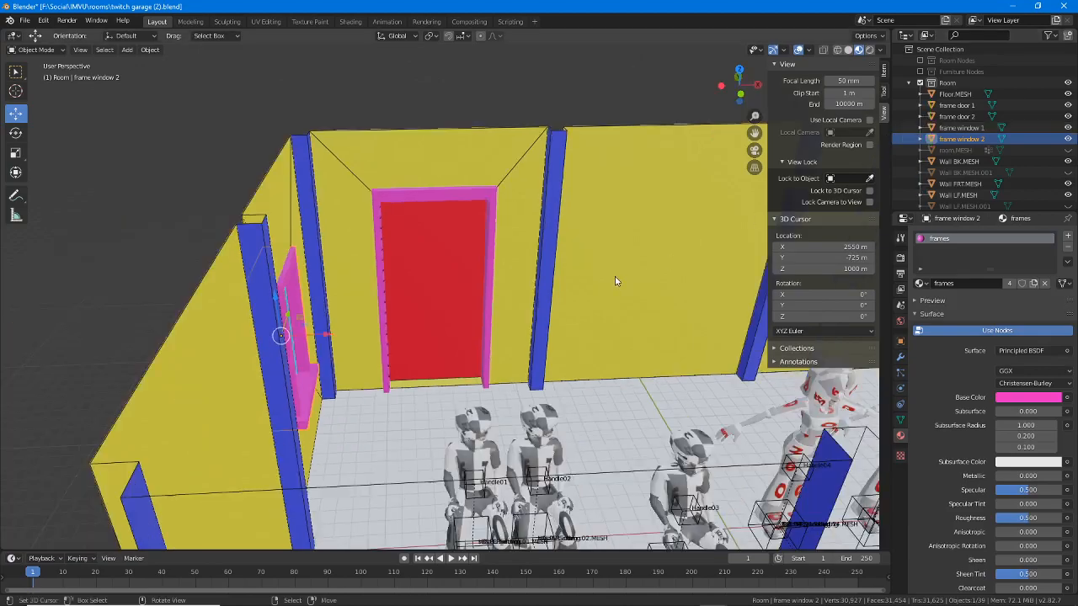
mouse_move(580, 300)
shift+middle_down()
mouse_move(509, 281)
mouse_move(486, 328)
mouse_move(263, 194)
shift+middle_up()
click(24, 20)
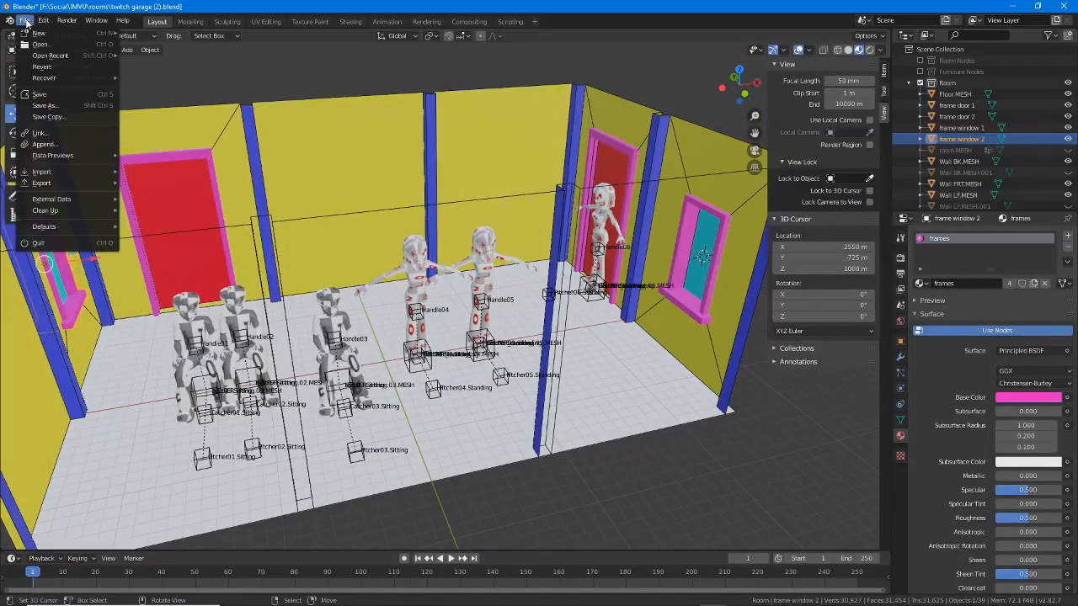
click(51, 107)
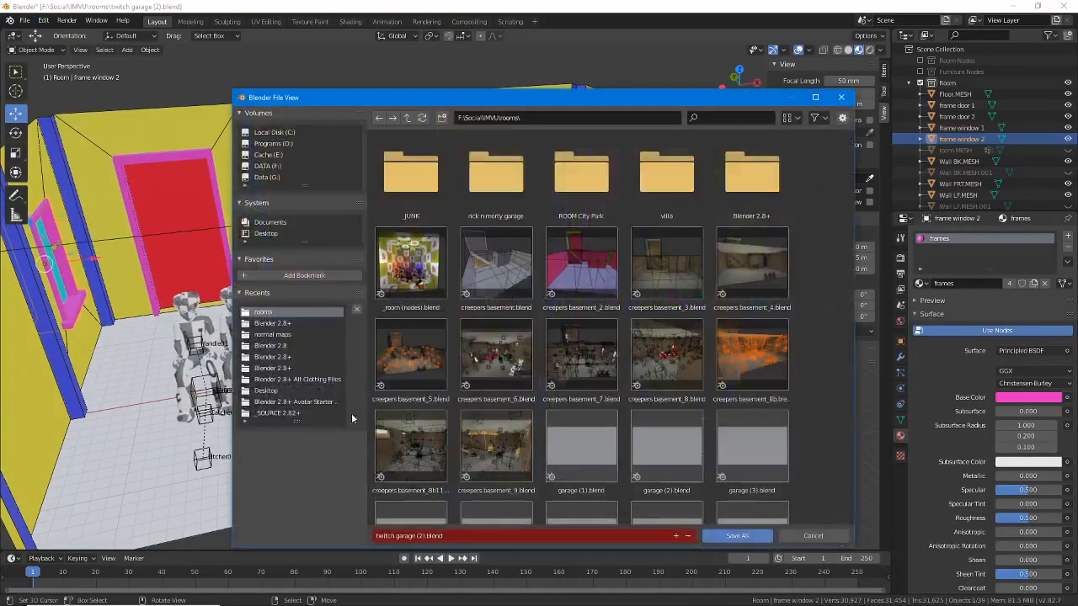
click(421, 536)
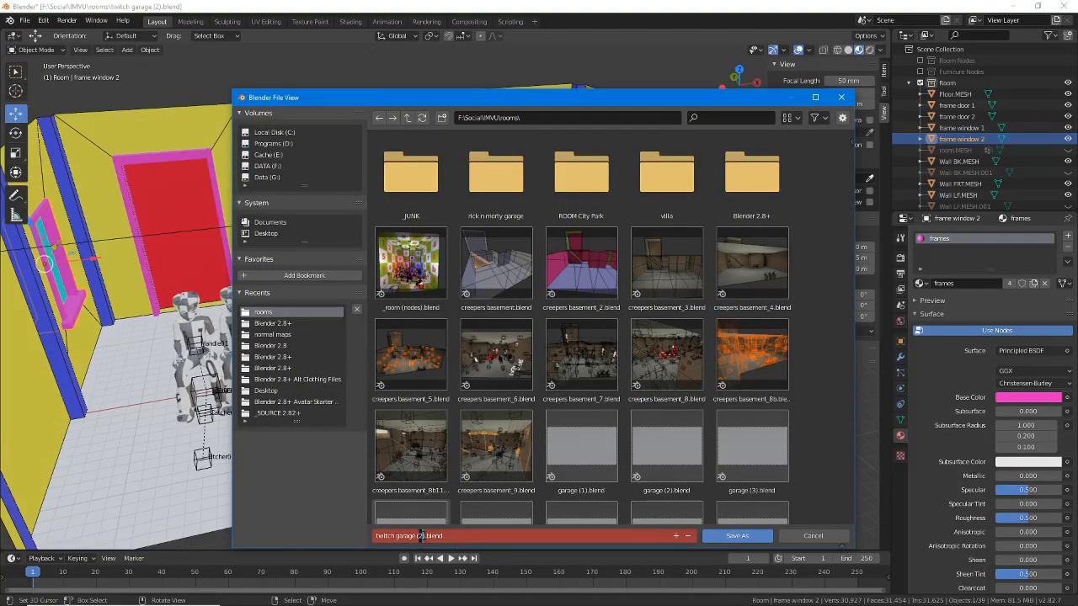
key(Delete)
text(3)
key(Return)
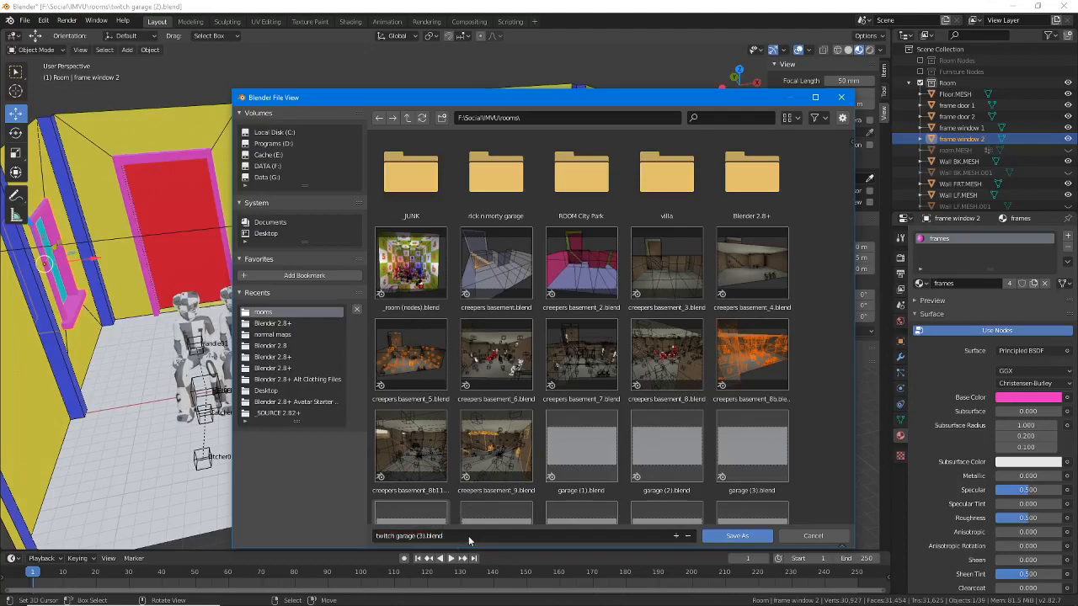
double_click(751, 177)
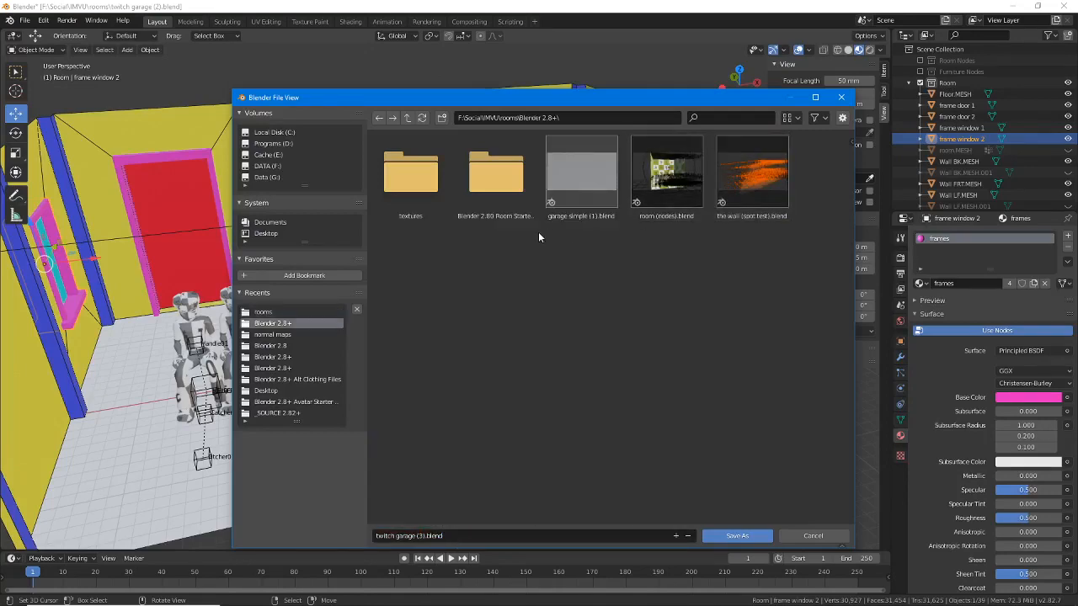
Step: Save the scene as twitch garage (3).blend in the F:\Social\IMVU\rooms\Blender 2.8+ folder
click(741, 536)
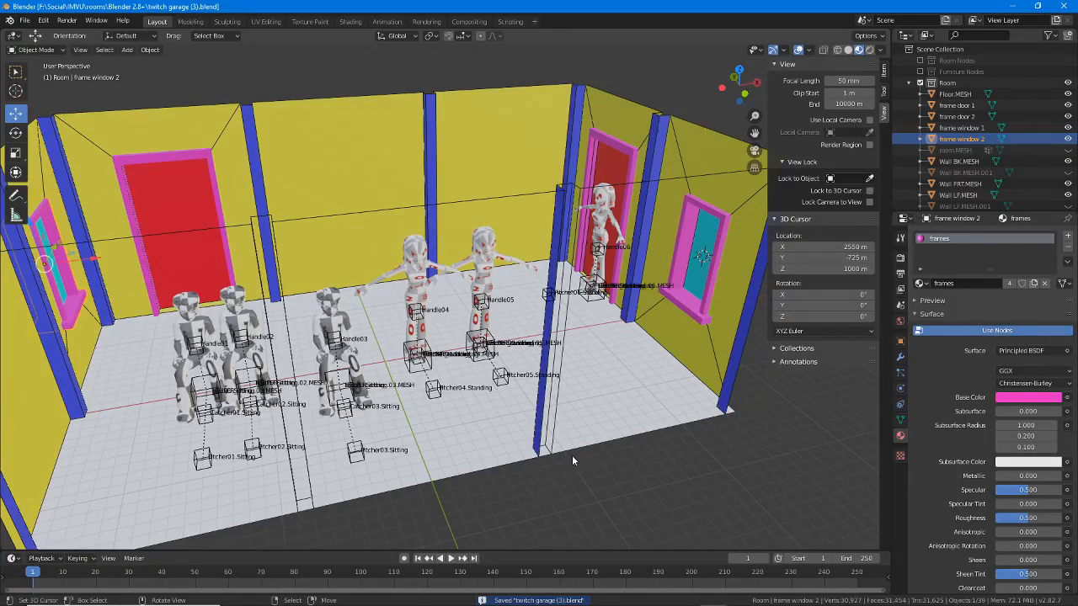
Step: Select seat04.Standing and move it about -1358 m along Y toward the front wall
middle_drag(424, 425, 445, 351)
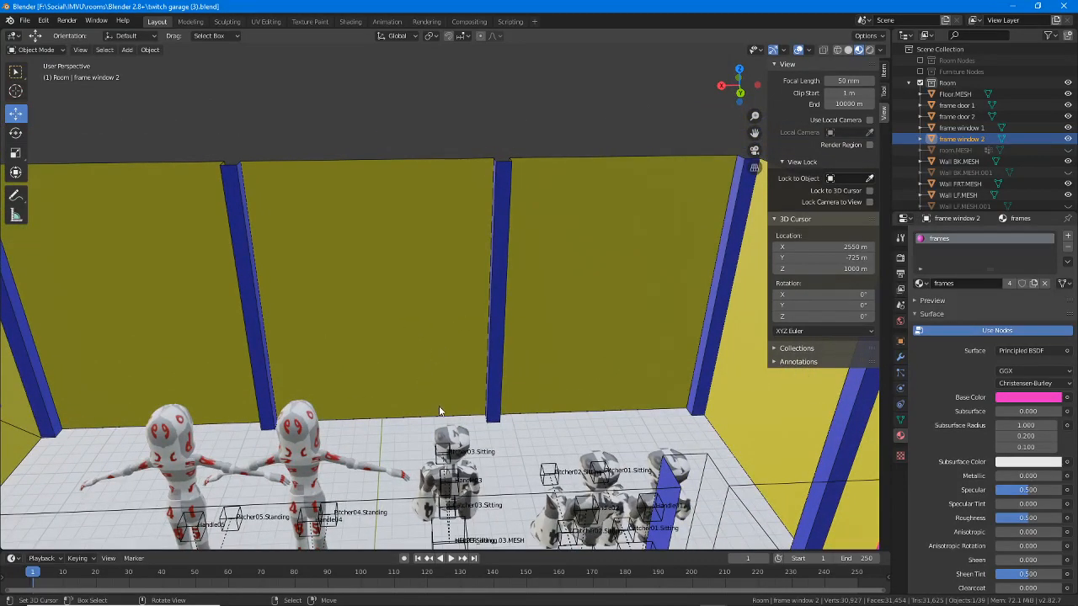
middle_drag(454, 415, 468, 372)
scroll(480, 380, down, 1)
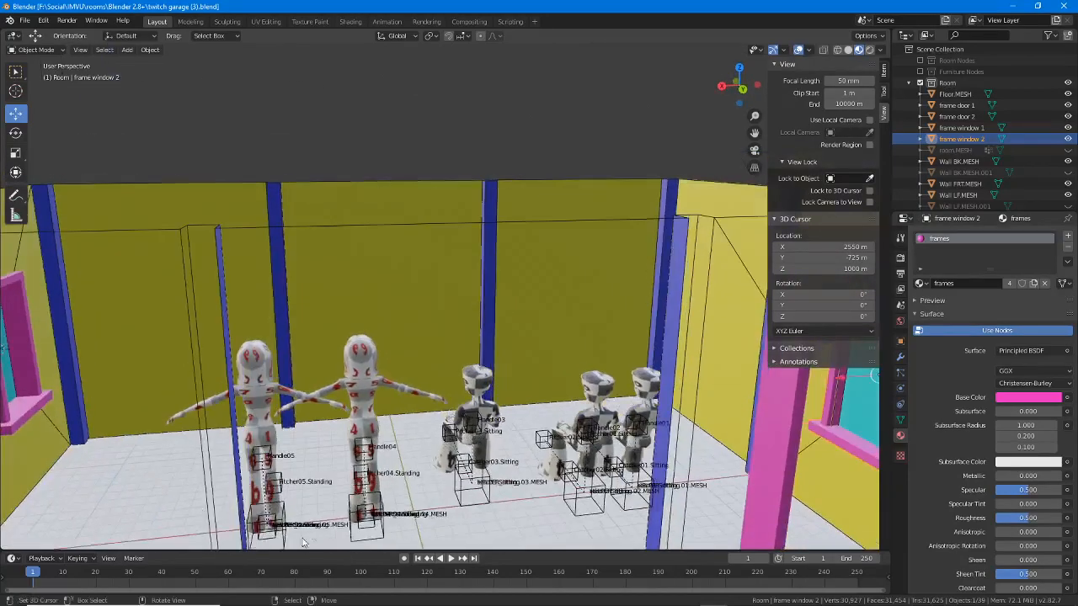
click(346, 519)
click(347, 522)
middle_drag(347, 522, 461, 364)
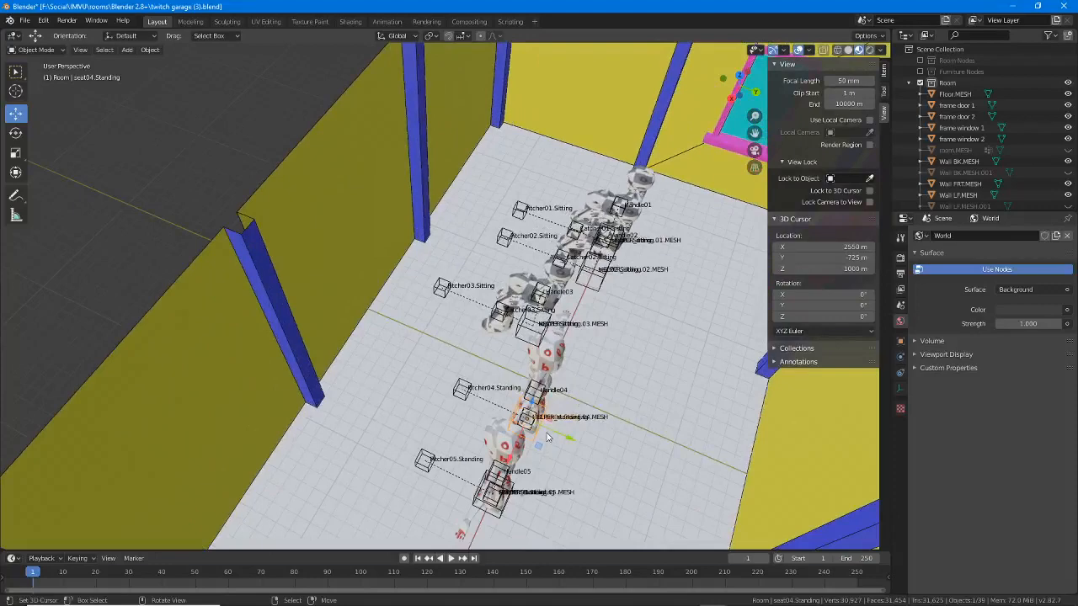
drag(571, 440, 407, 361)
Step: Shift seat04.Standing about -318 m along X, and about another -56.5 m along Y, closer to the front wall
middle_drag(297, 410, 394, 401)
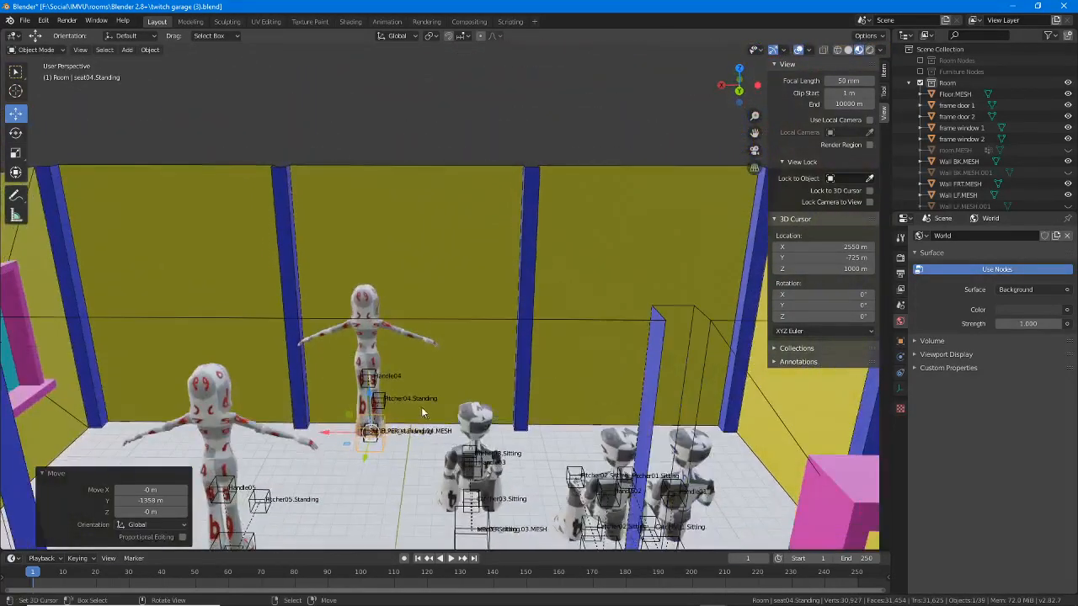
key(g)
key(x)
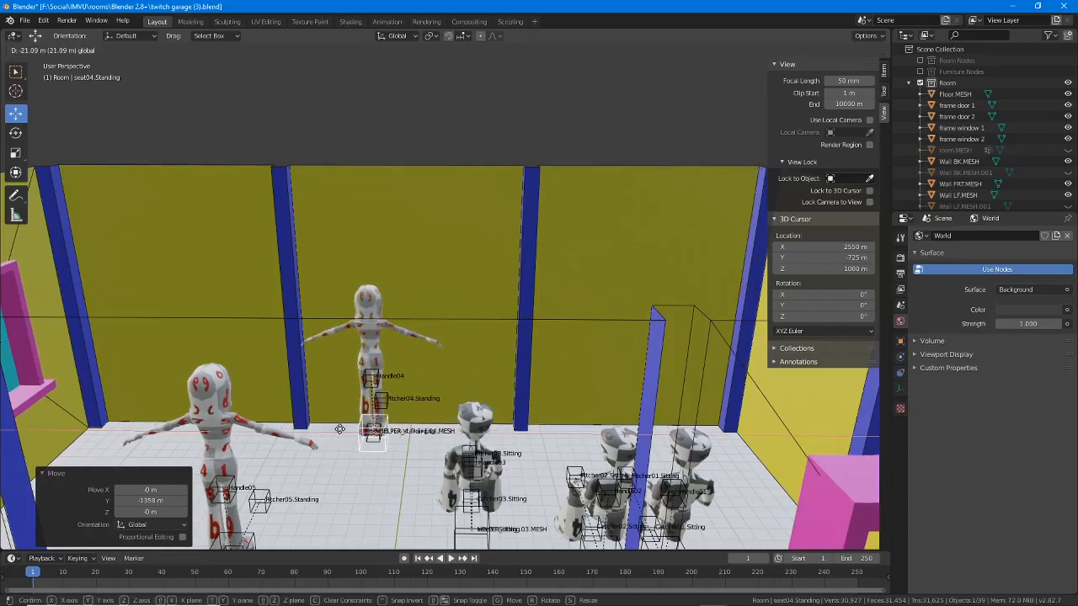
drag(357, 428, 376, 428)
middle_drag(295, 341, 469, 454)
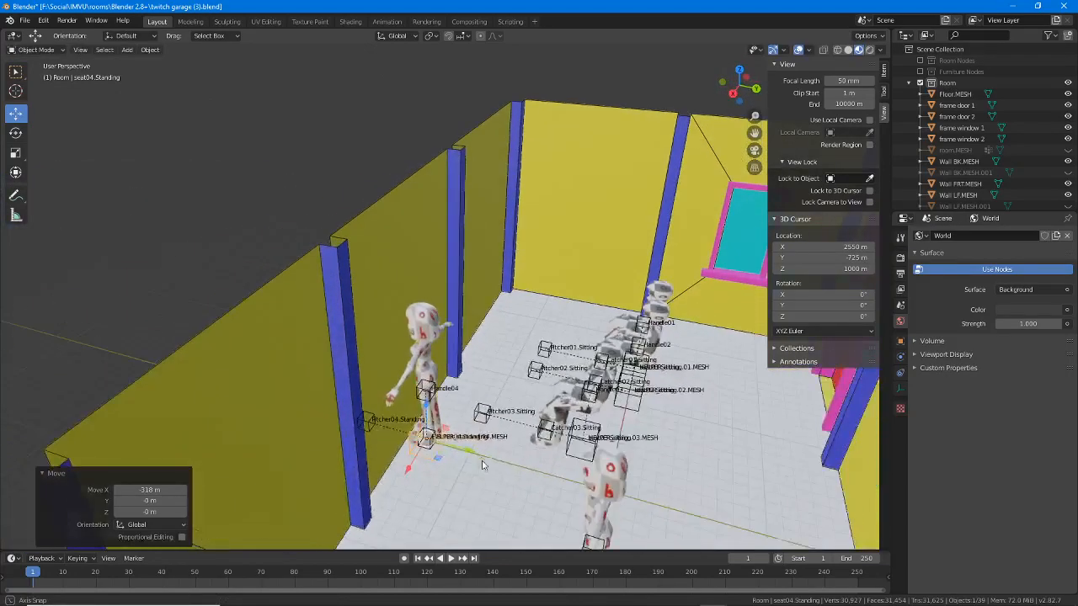
drag(469, 454, 459, 447)
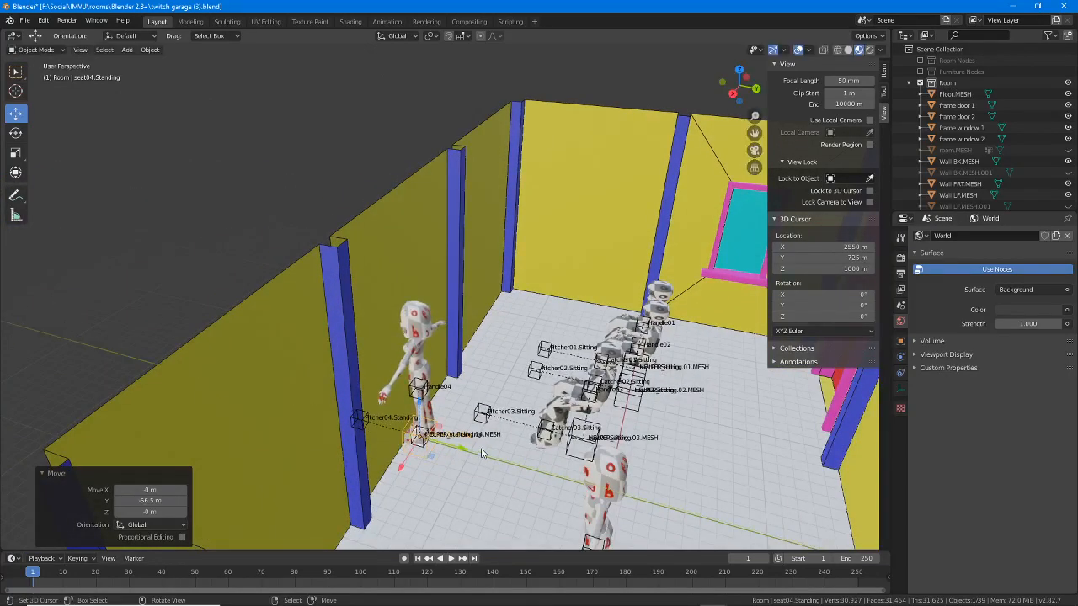
Step: Examine the front wall and its posts in relation to the height of the standing figure
middle_drag(484, 452, 392, 416)
scroll(467, 421, down, 1)
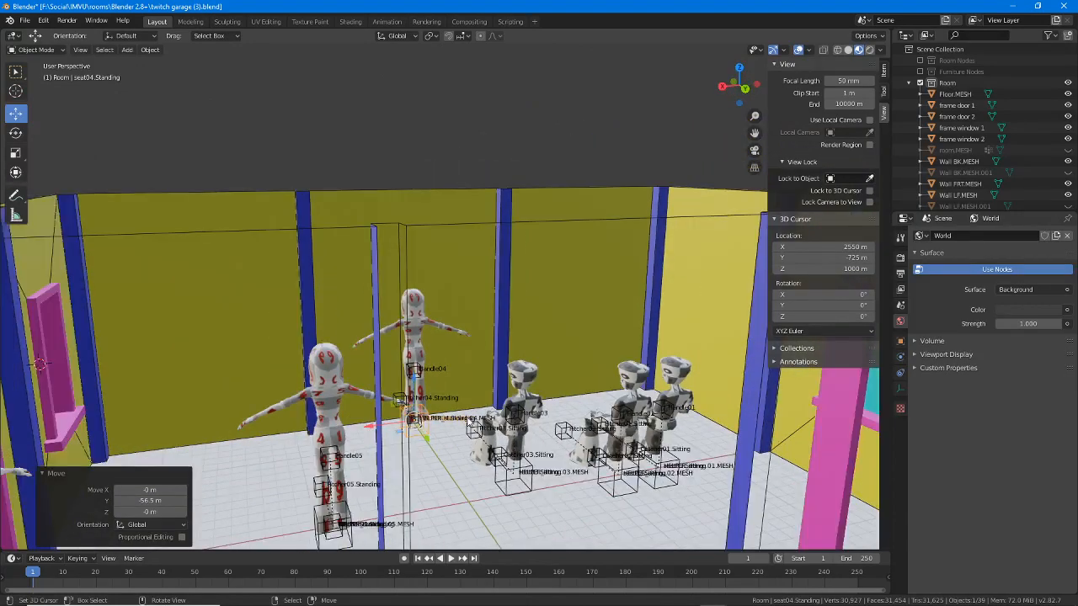
scroll(466, 416, up, 3)
middle_drag(467, 416, 401, 367)
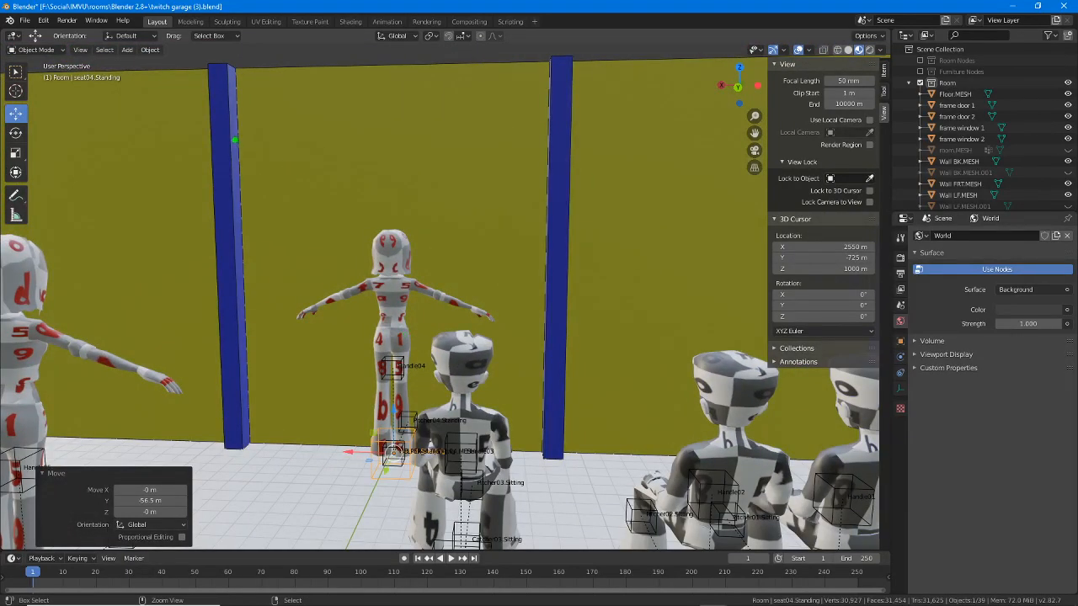
drag(234, 140, 648, 143)
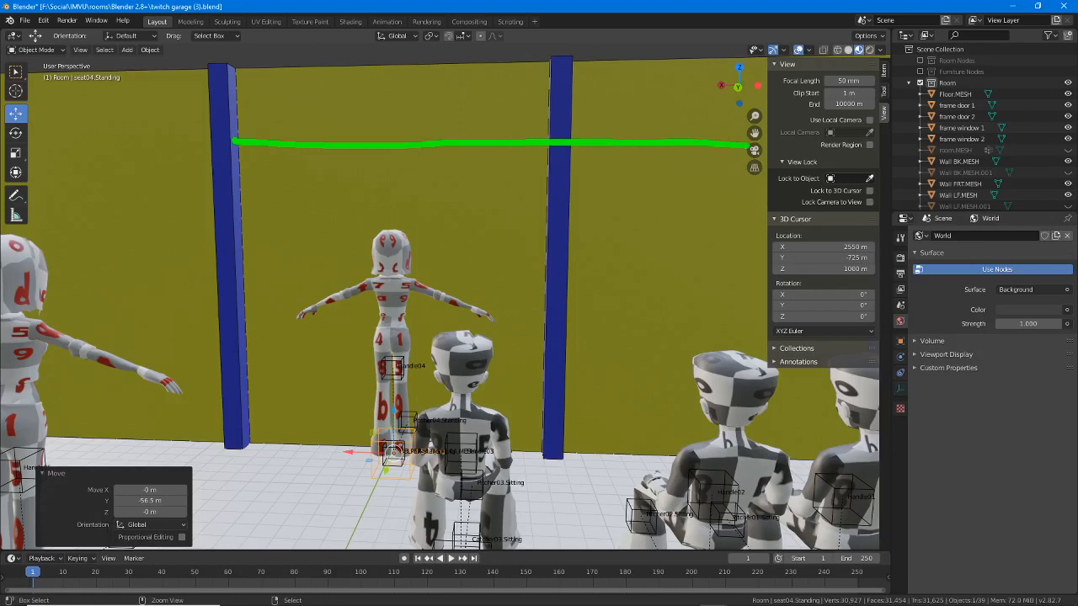
drag(751, 146, 860, 145)
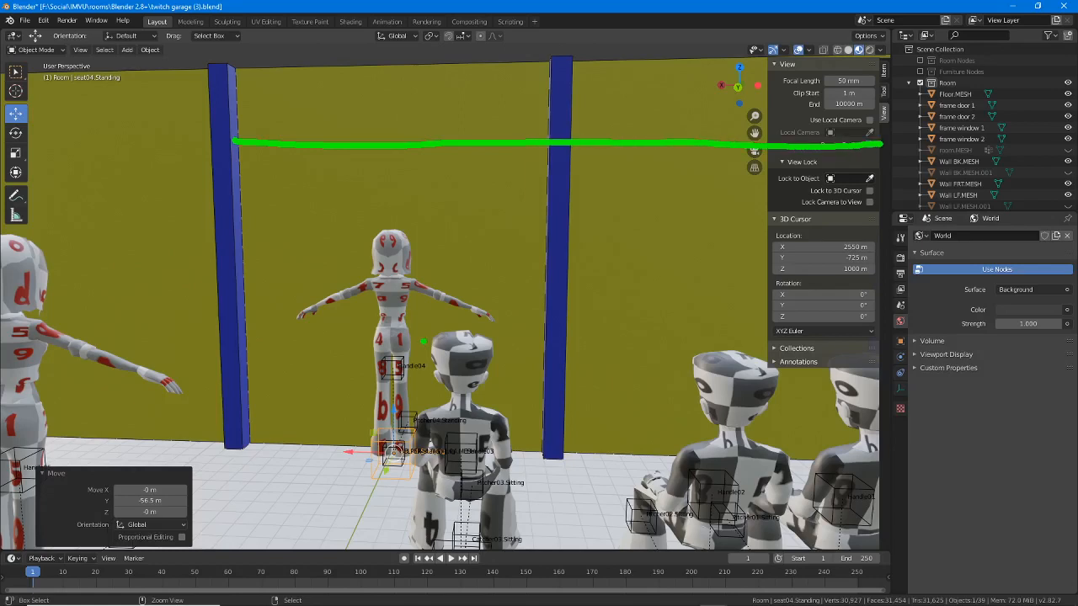
key(Escape)
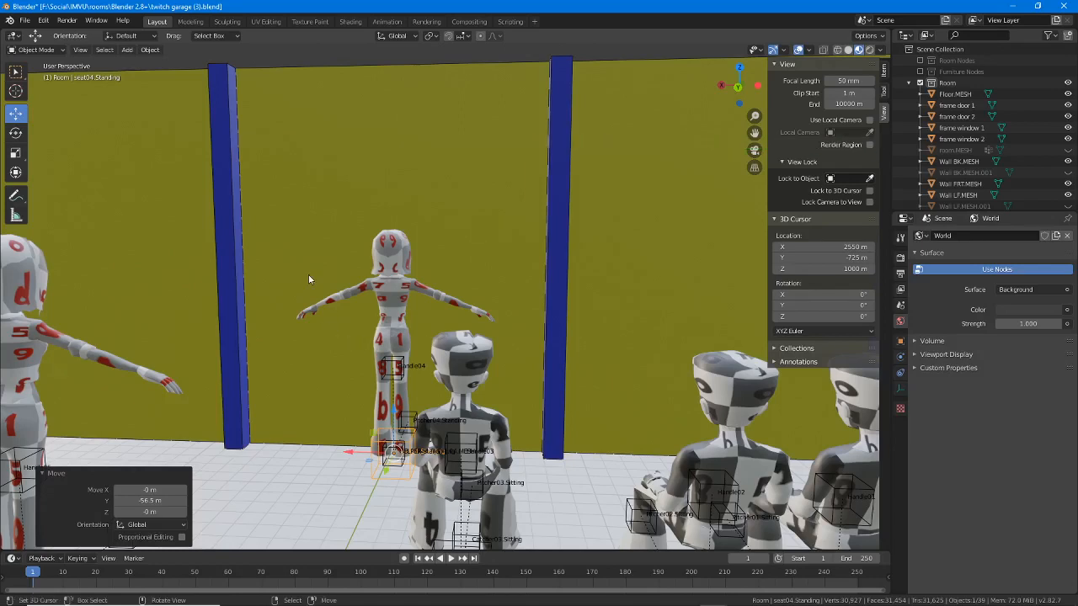
Step: Open Wall FRT.MESH in Edit Mode and select the three faces of the blue post beside the standing figure
middle_drag(309, 279, 266, 217)
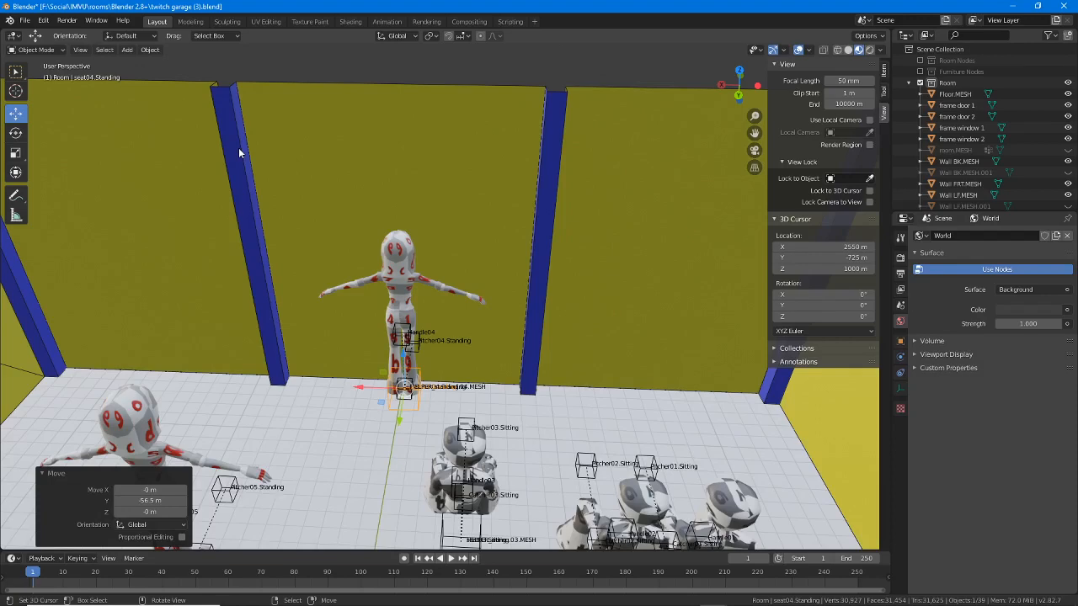
middle_drag(258, 161, 240, 156)
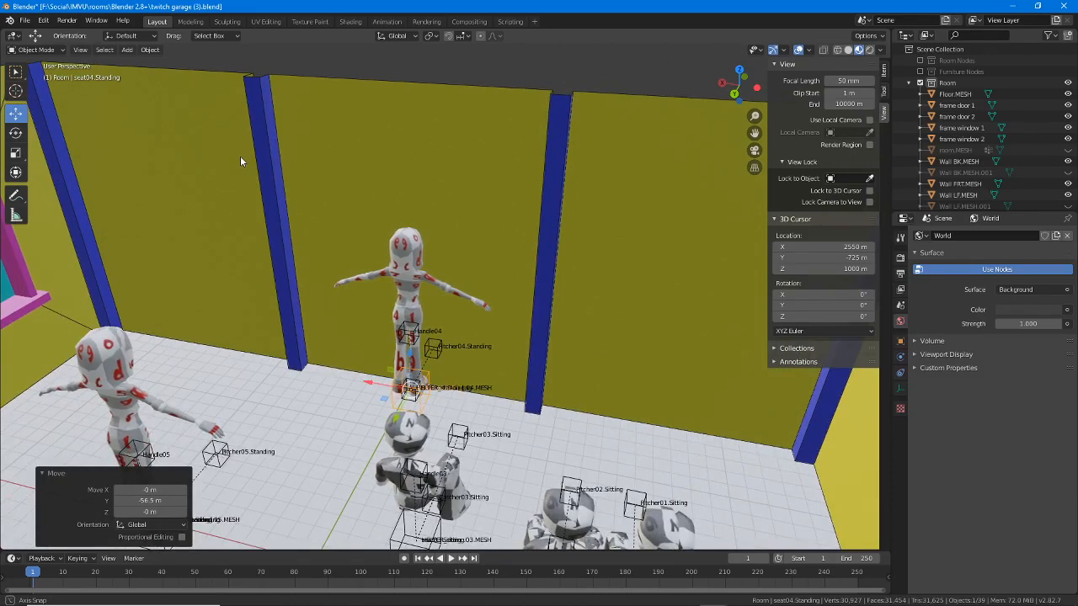
click(273, 156)
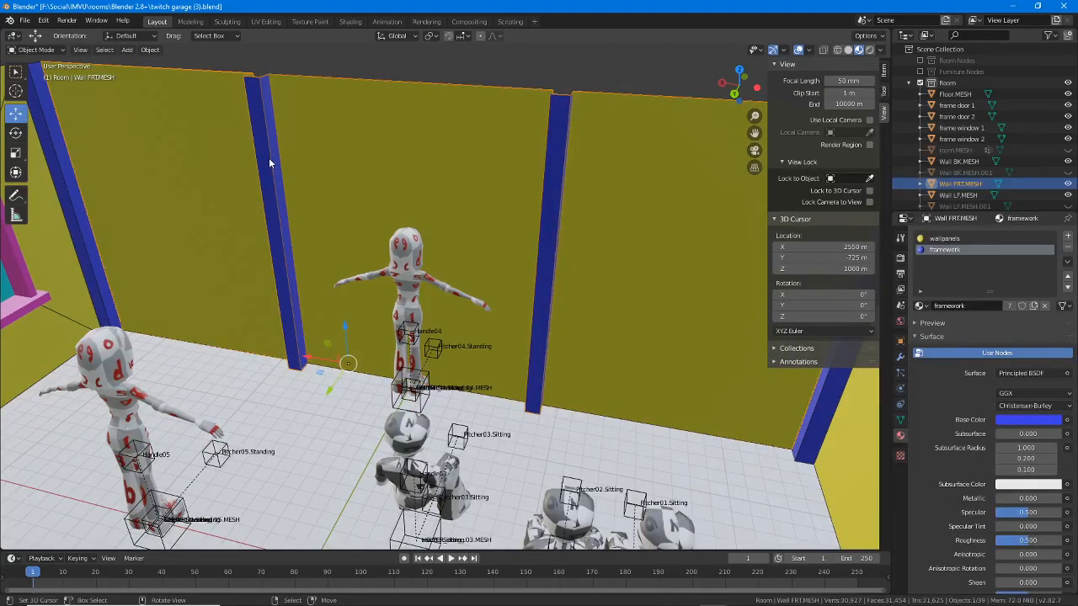
middle_drag(271, 161, 280, 178)
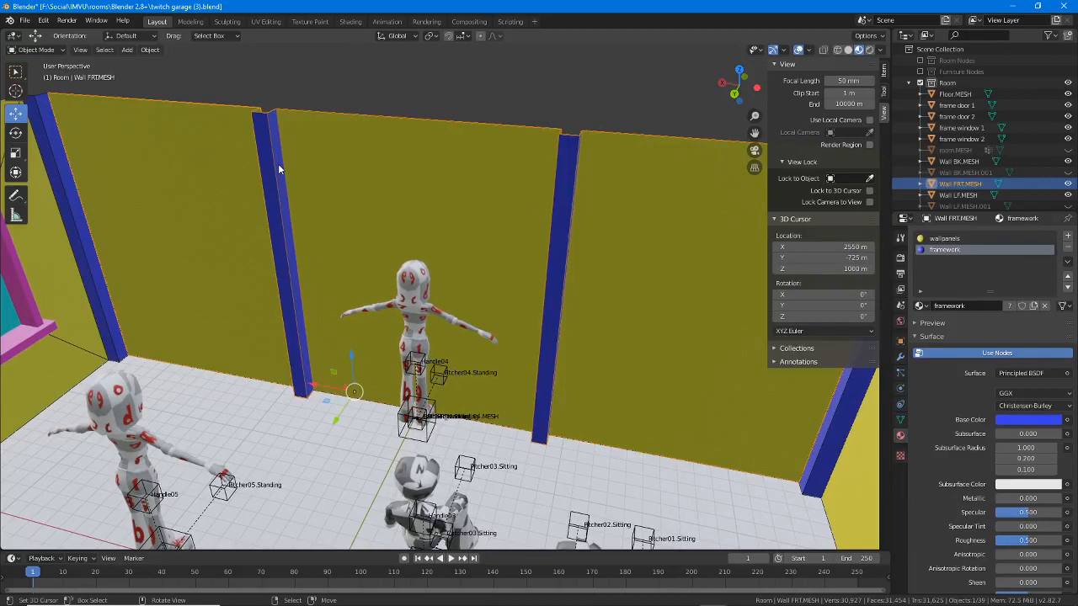
click(42, 51)
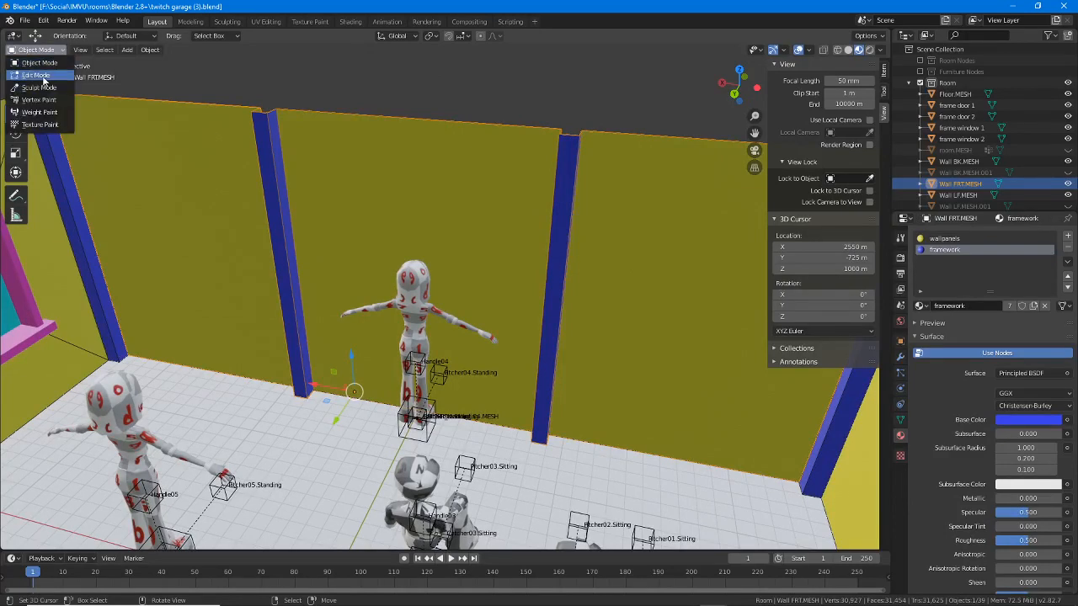
click(42, 76)
shift+right_click(267, 194)
middle_drag(268, 193, 414, 173)
shift+right_click(277, 221)
middle_drag(277, 221, 298, 312)
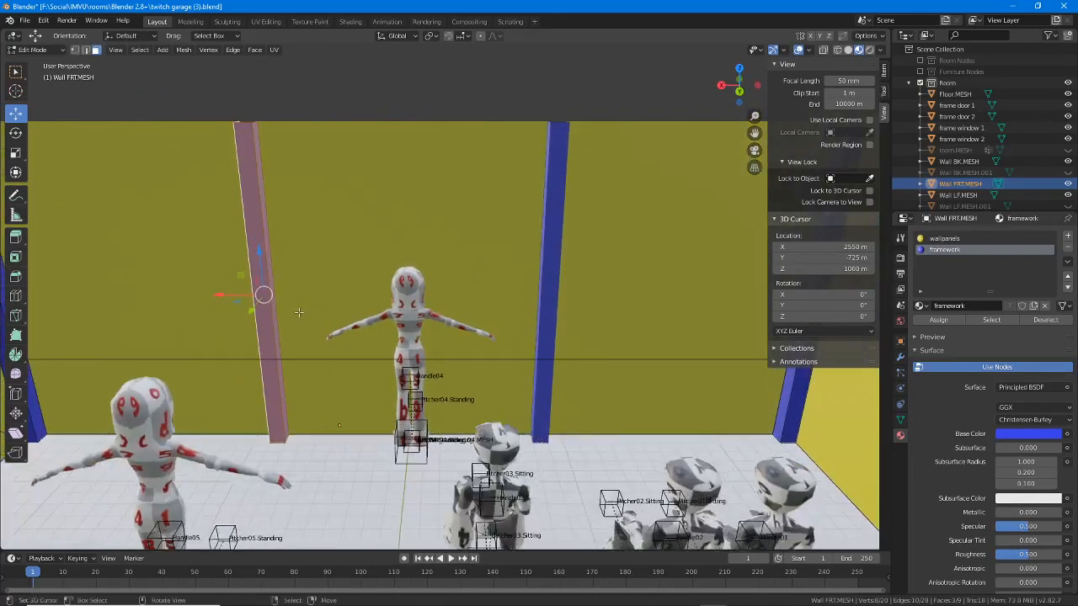
Step: Duplicate the selected post faces in place and rotate the copy -90° about the global Y axis
click(140, 51)
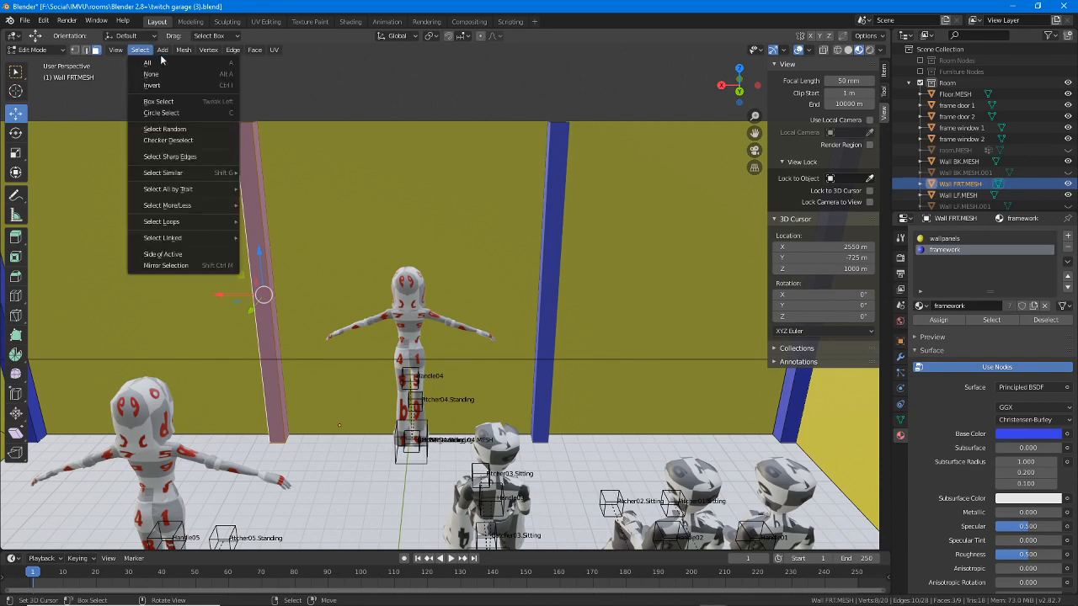
mouse_move(182, 52)
click(197, 101)
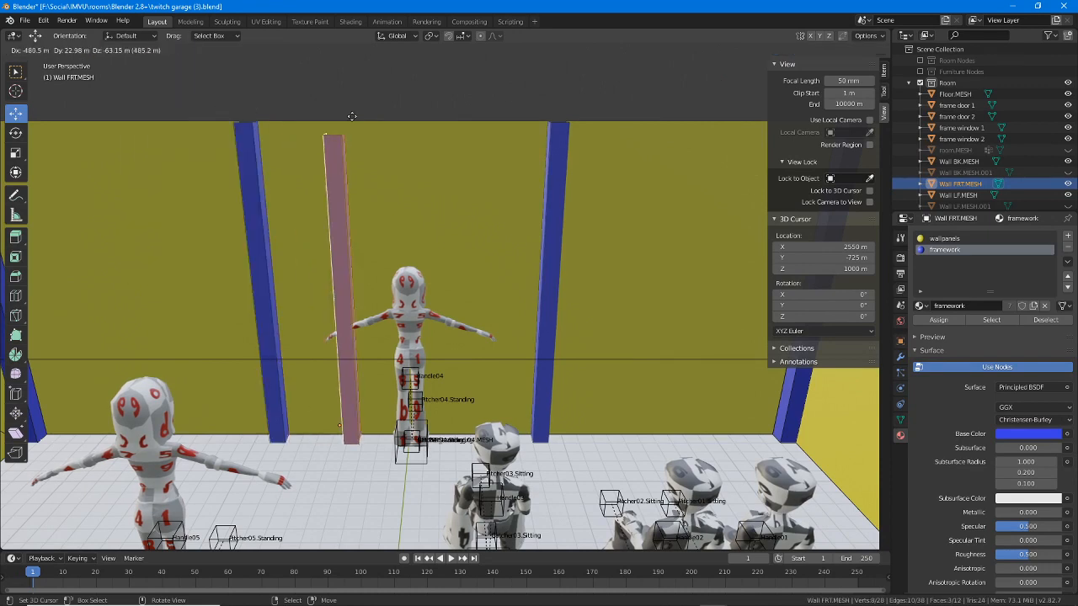
click(240, 61)
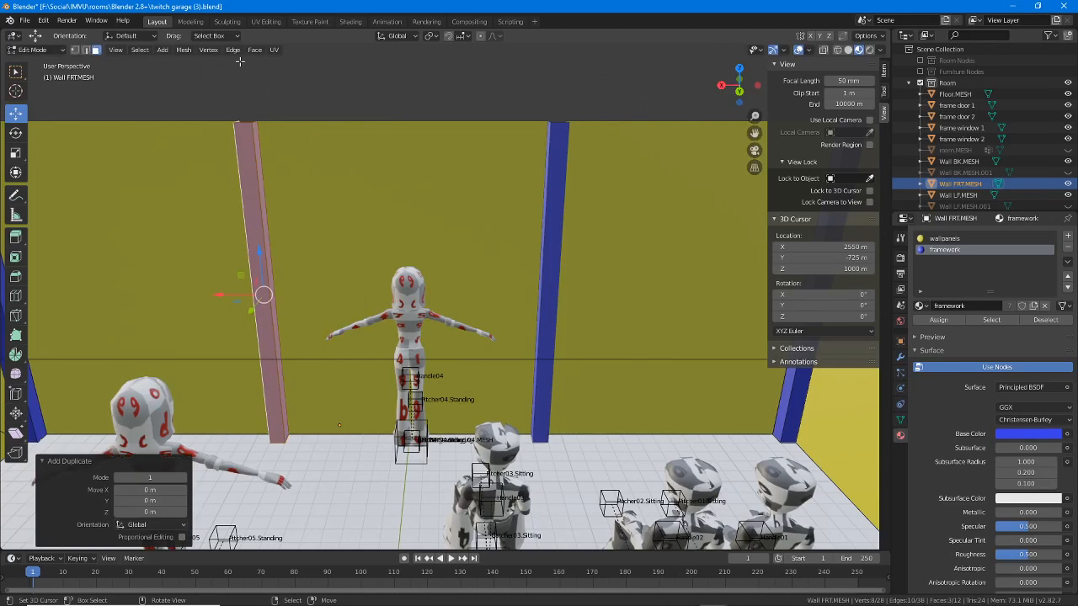
click(16, 133)
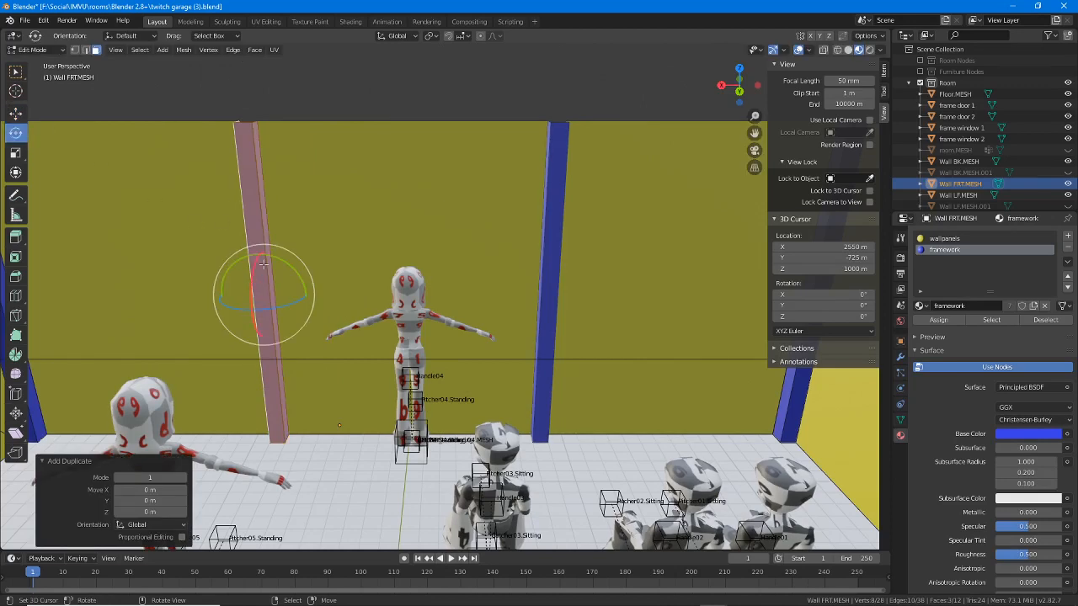
drag(281, 257, 335, 326)
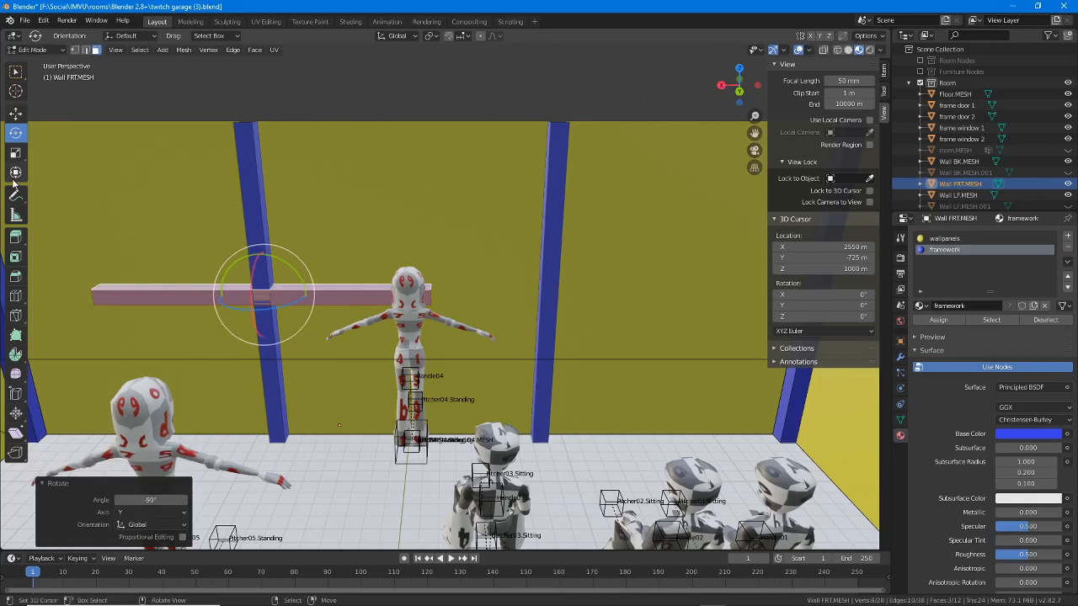
Step: Raise the horizontal copy 600 m along Z, nudge it slightly higher, and shift it -1100 m along X
click(16, 113)
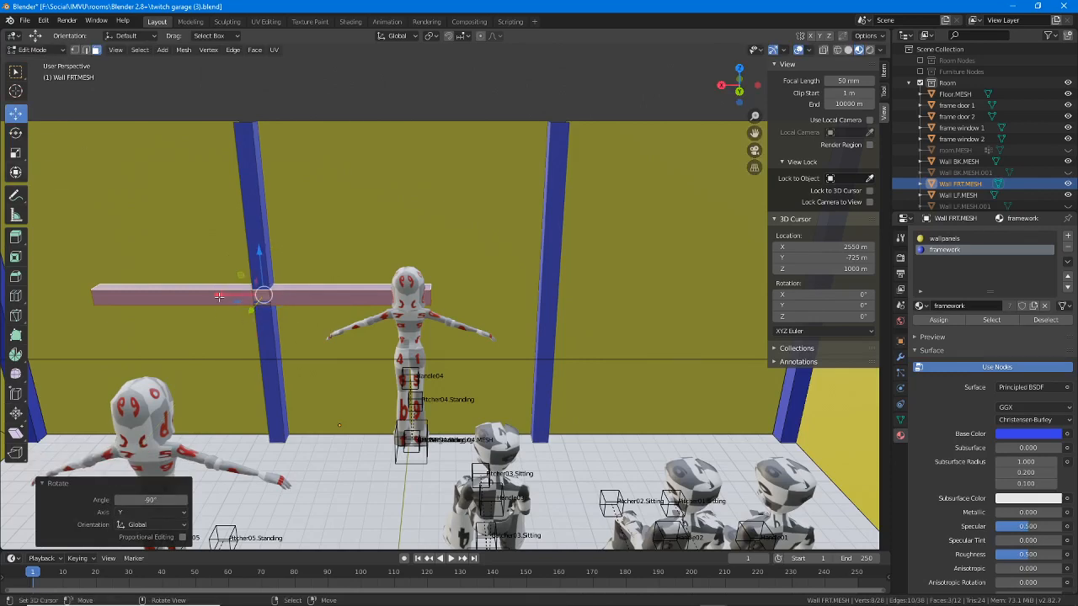
drag(258, 252, 259, 153)
mouse_move(310, 270)
middle_down()
mouse_move(311, 253)
mouse_move(311, 265)
middle_up()
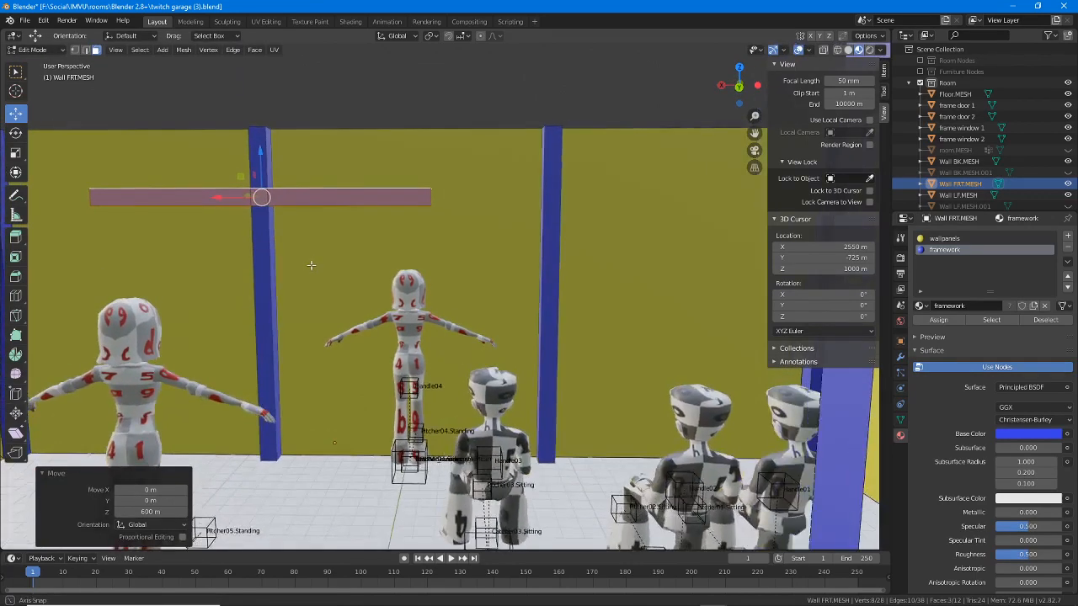
drag(260, 153, 260, 141)
middle_drag(145, 195, 152, 278)
drag(209, 171, 398, 177)
Step: Select the four vertices at the beam's free end and extend them about -1100 m along X toward the corner post
middle_drag(398, 177, 162, 165)
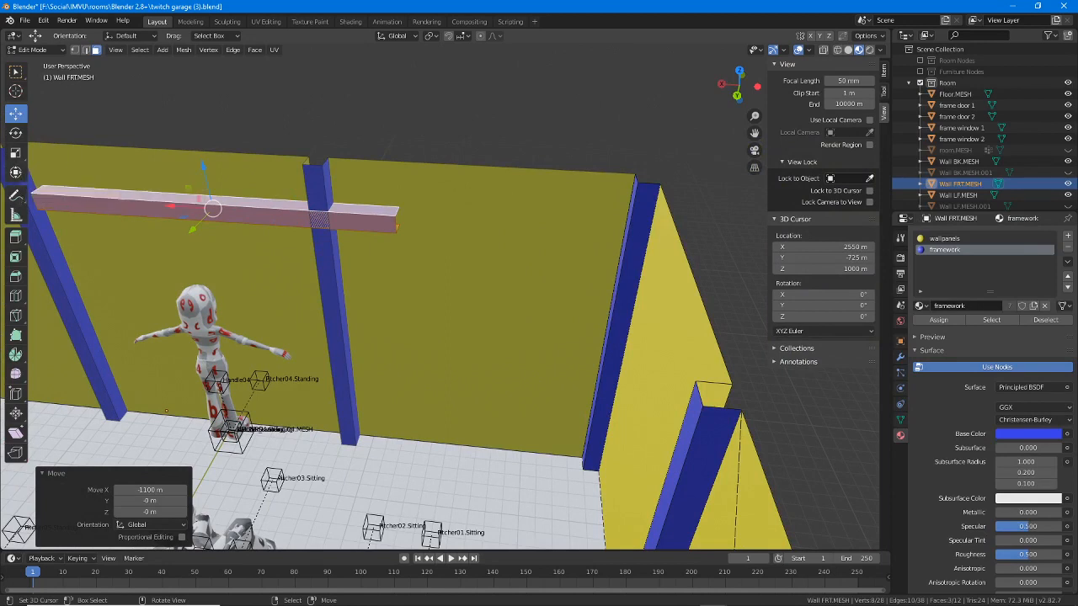
click(75, 50)
middle_drag(344, 229, 374, 216)
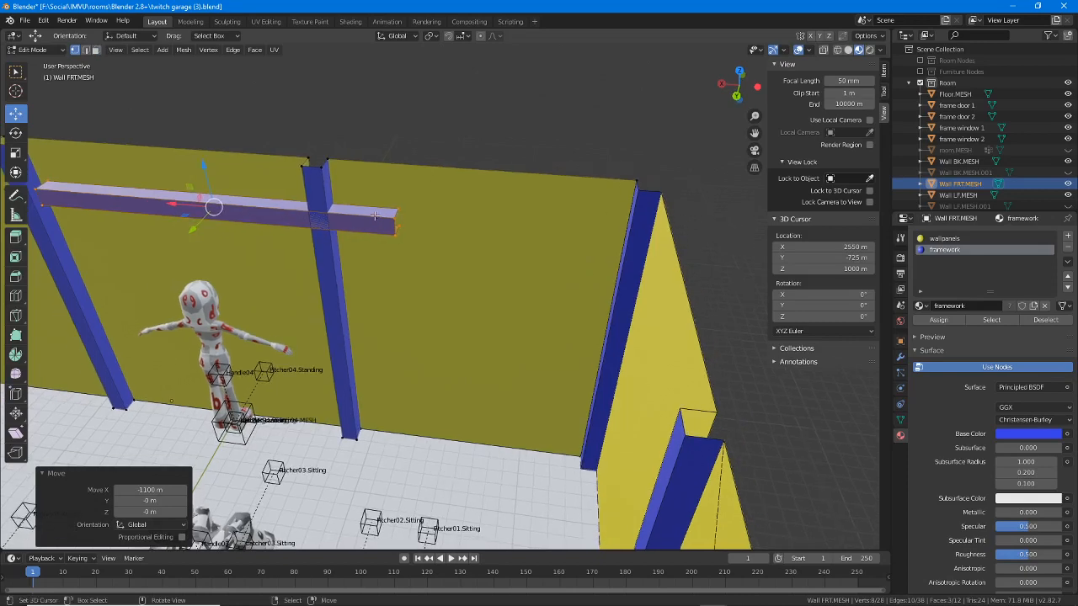
scroll(398, 206, up, 3)
click(372, 163)
shift+click(367, 175)
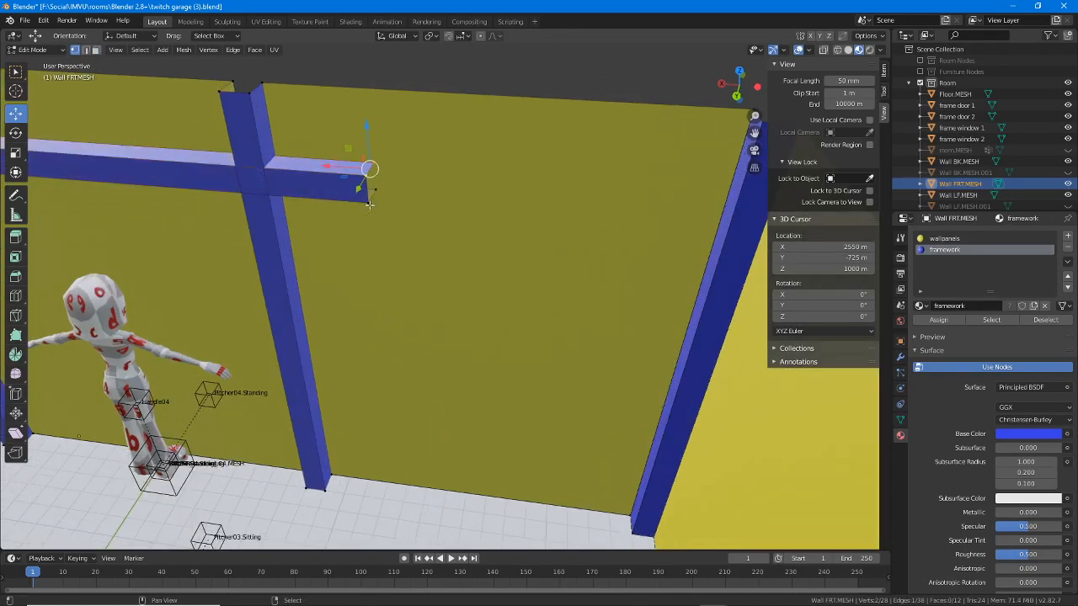
key(g)
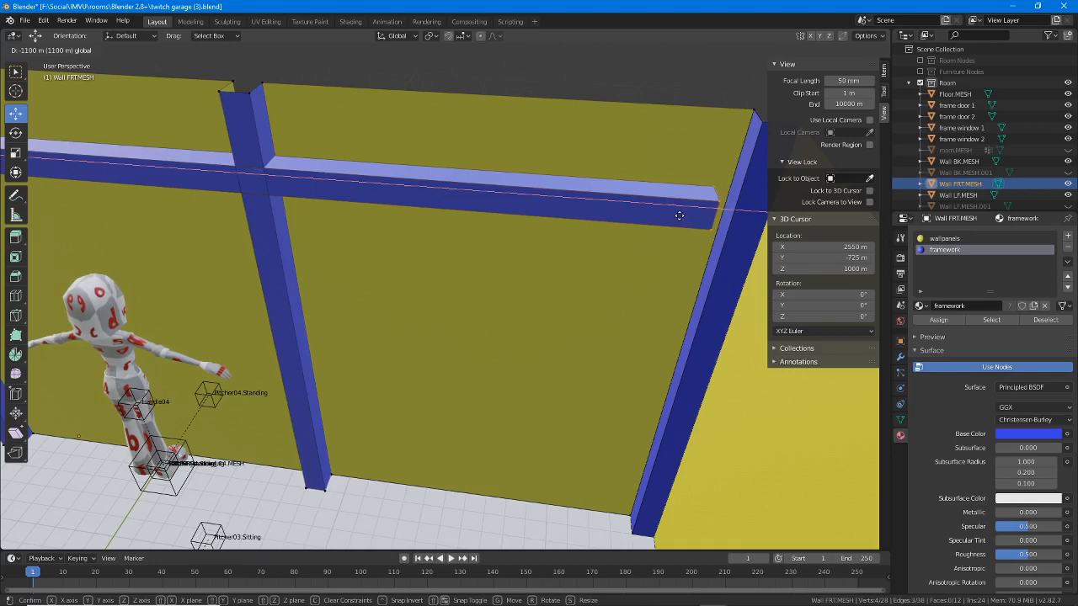
click(704, 211)
Step: Select the vertices at the beam's opposite end and move them 50 m along X to meet the neighbouring post
middle_drag(705, 210, 354, 312)
scroll(354, 312, up, 5)
shift+middle_drag(208, 278, 361, 291)
click(324, 261)
shift+click(343, 240)
shift+click(327, 321)
drag(368, 296, 319, 301)
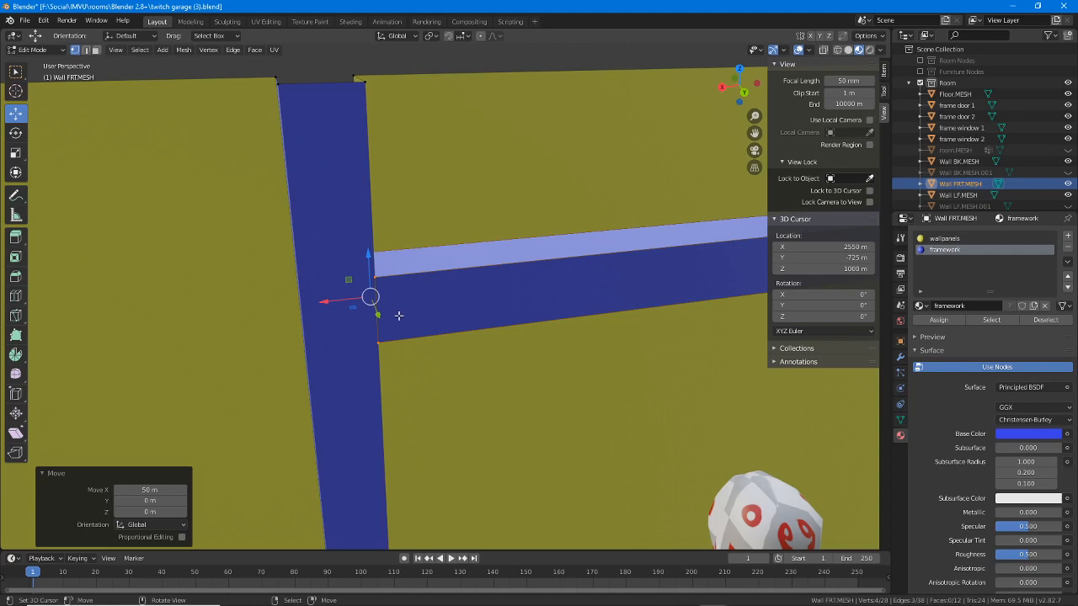
key(ctrl+z)
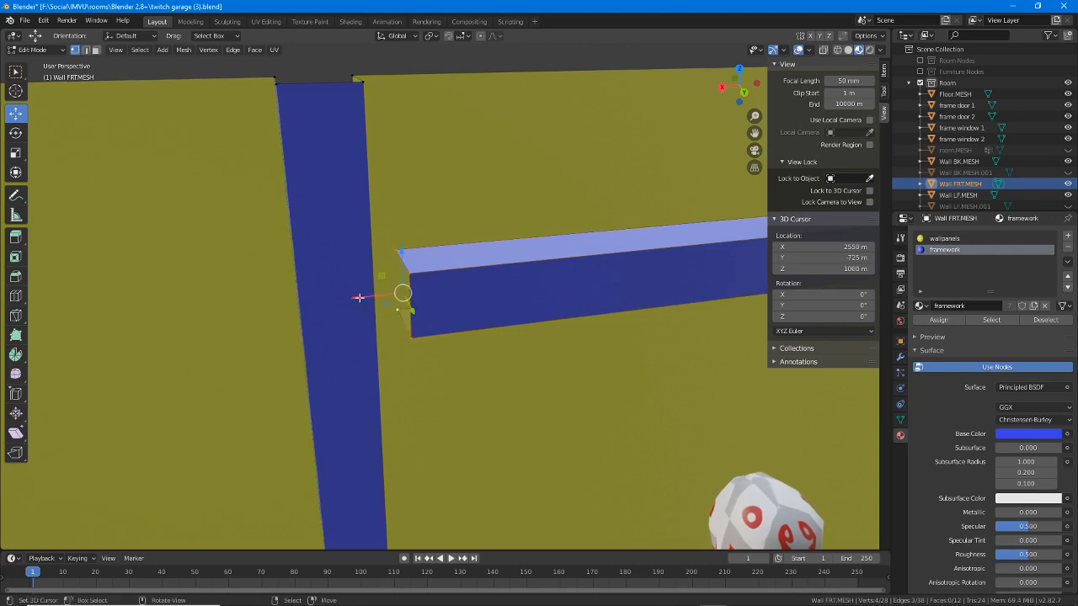
mouse_move(358, 298)
mouse_down()
mouse_move(264, 305)
mouse_move(389, 303)
mouse_move(123, 311)
mouse_move(717, 312)
mouse_move(583, 321)
mouse_move(606, 320)
mouse_move(589, 333)
mouse_up()
scroll(589, 334, down, 1)
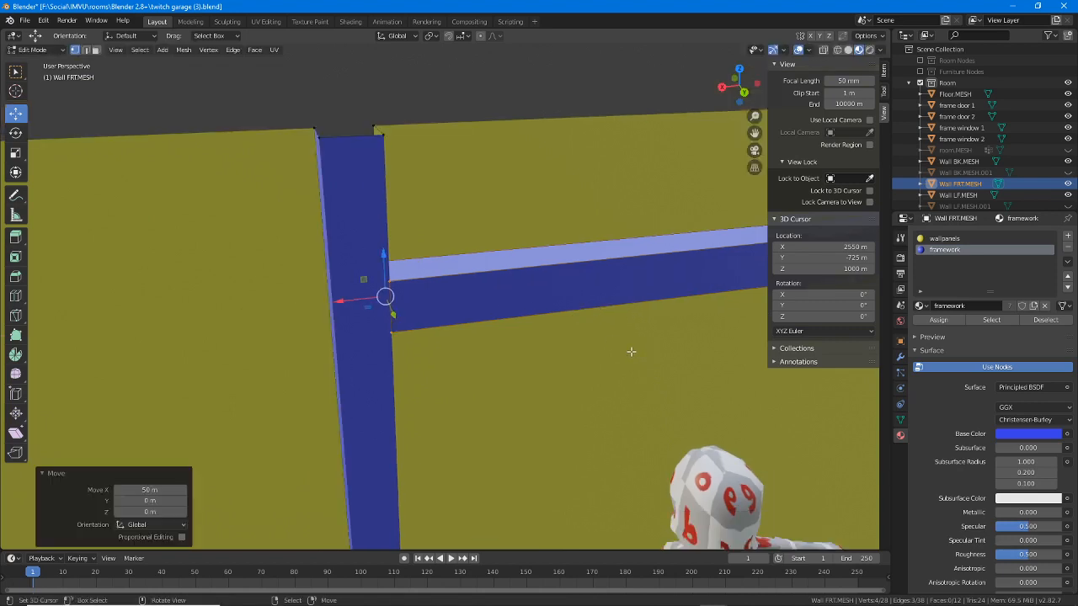
Step: Select the four vertices at the beam's free end and move them -50 m along X to meet the corner post
middle_drag(630, 352, 288, 354)
scroll(515, 354, down, 3)
shift+middle_drag(596, 358, 312, 332)
click(526, 292)
shift+click(527, 348)
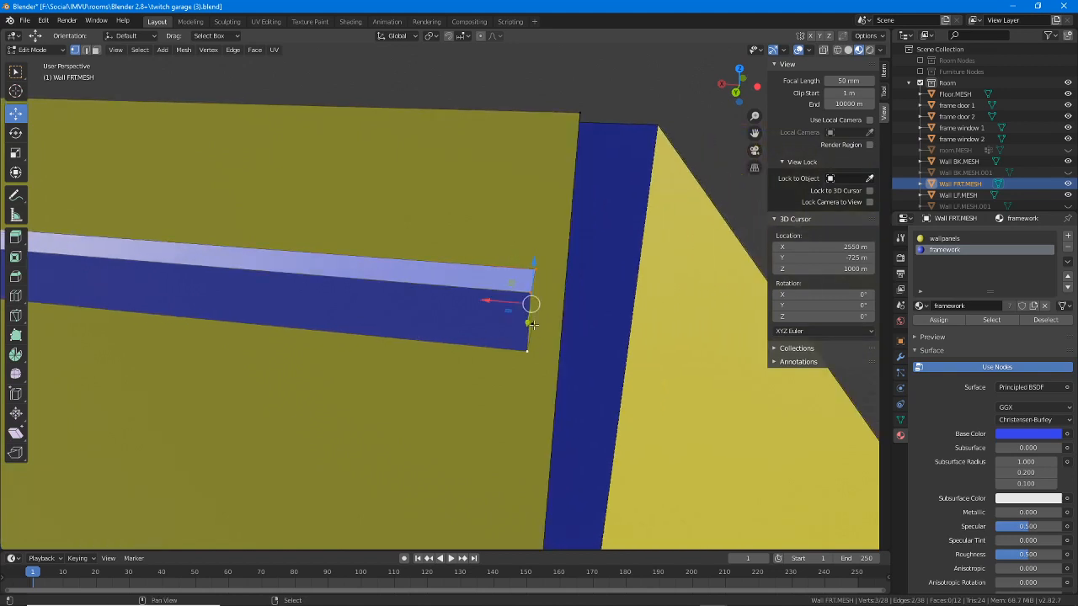
middle_drag(567, 339, 565, 341)
scroll(637, 447, down, 1)
shift+middle_drag(638, 447, 514, 397)
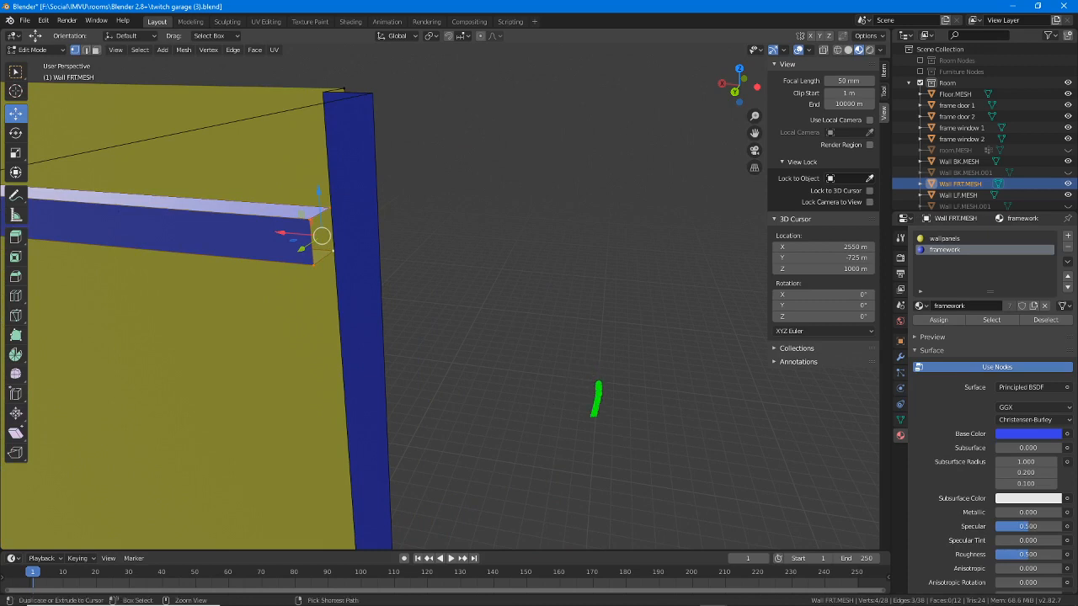
mouse_move(595, 415)
mouse_down()
mouse_move(587, 476)
mouse_move(774, 505)
mouse_move(778, 396)
mouse_move(616, 383)
mouse_up()
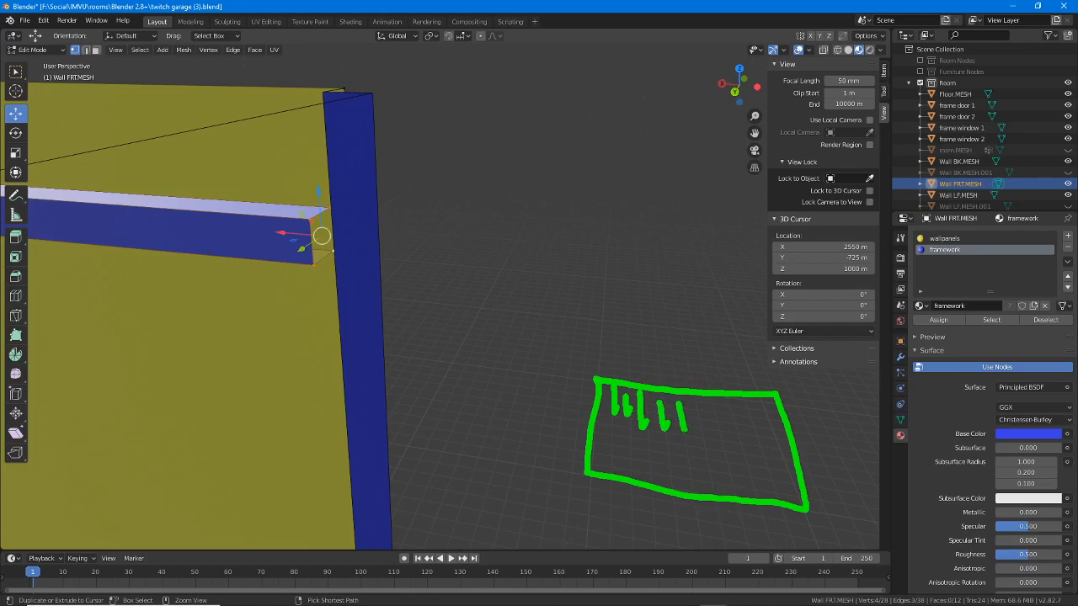
key(Escape)
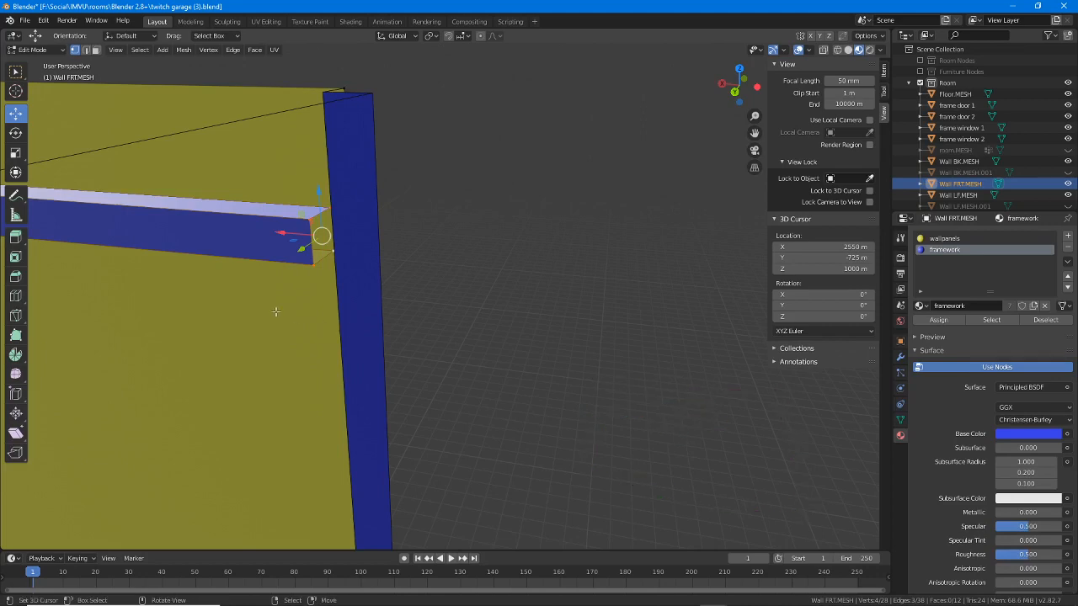
middle_drag(301, 238, 359, 303)
scroll(358, 303, up, 2)
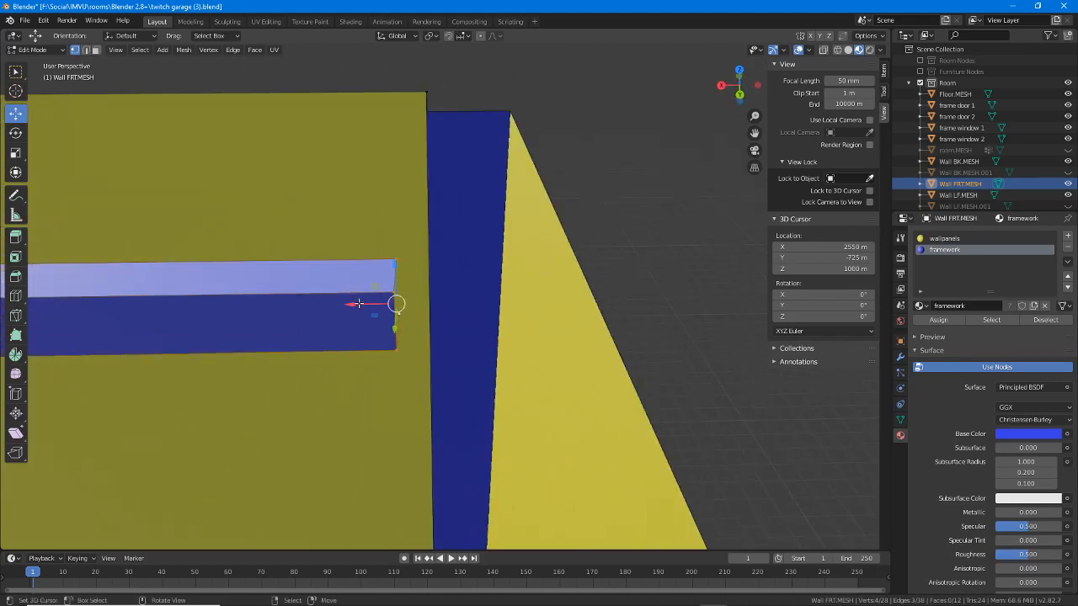
drag(349, 305, 666, 284)
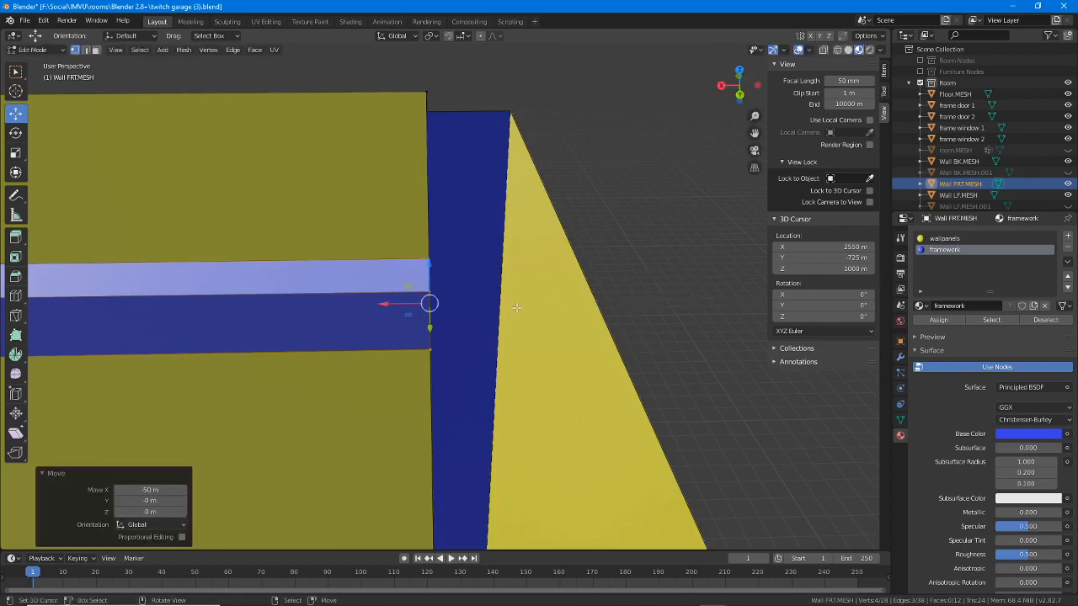
scroll(435, 308, up, 4)
scroll(435, 308, down, 3)
scroll(337, 308, down, 3)
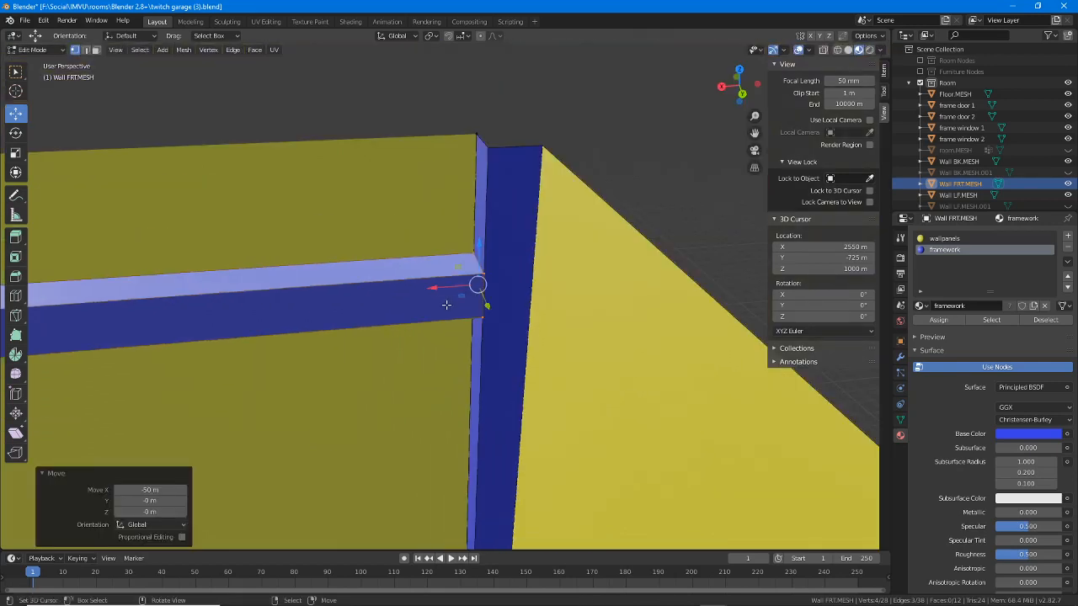
Step: Select the two yellow panel faces either side of the front wall's middle post and delete them
shift+middle_drag(301, 309, 550, 296)
scroll(550, 296, down, 2)
middle_drag(373, 351, 379, 328)
scroll(372, 190, down, 3)
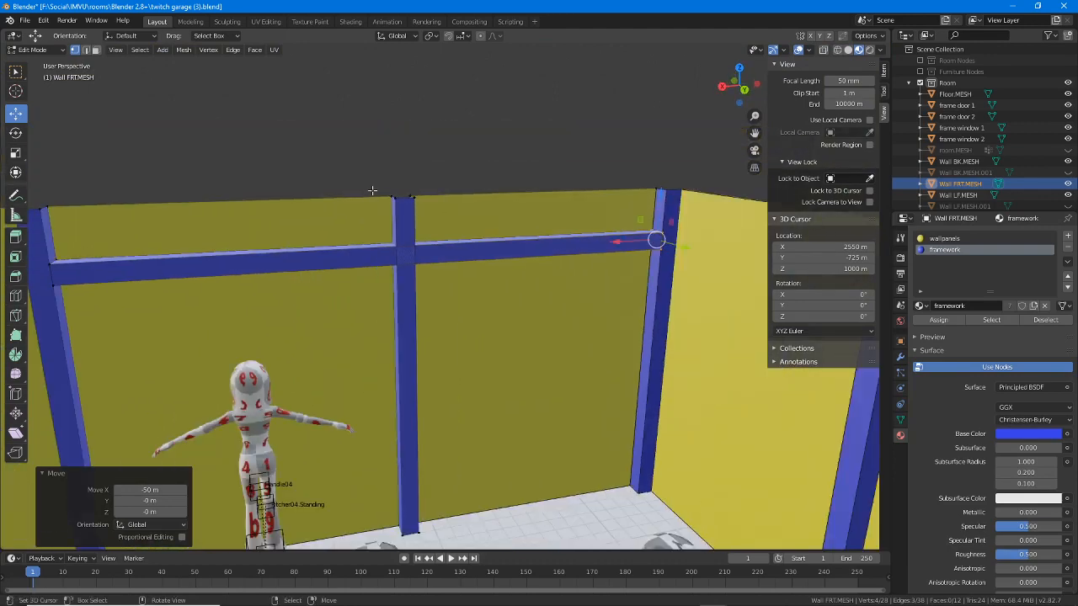
middle_drag(426, 295, 395, 317)
shift+middle_drag(319, 308, 362, 296)
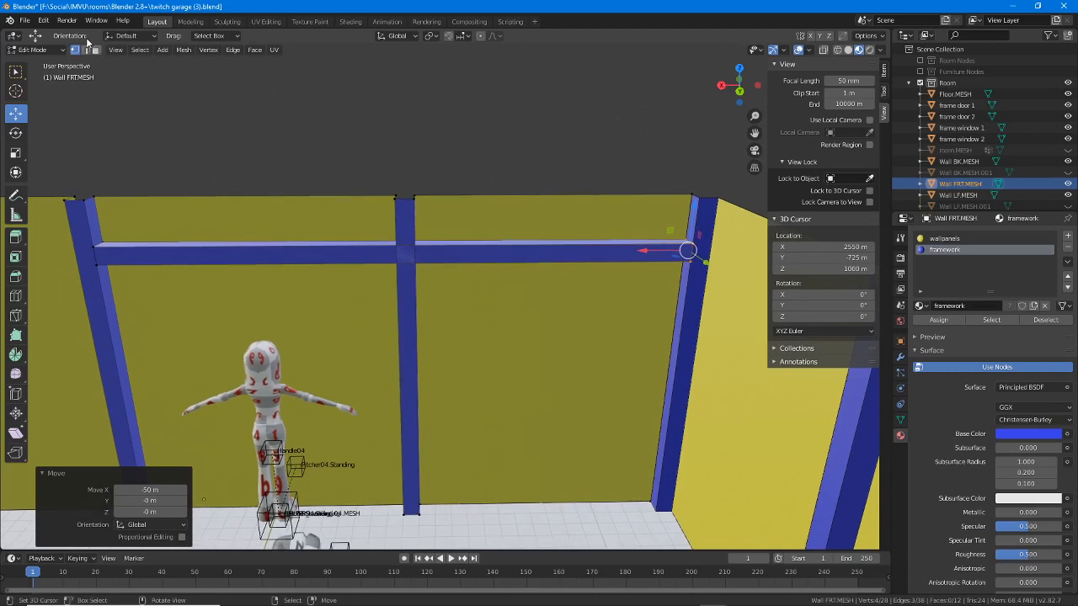
click(237, 227)
shift+click(564, 214)
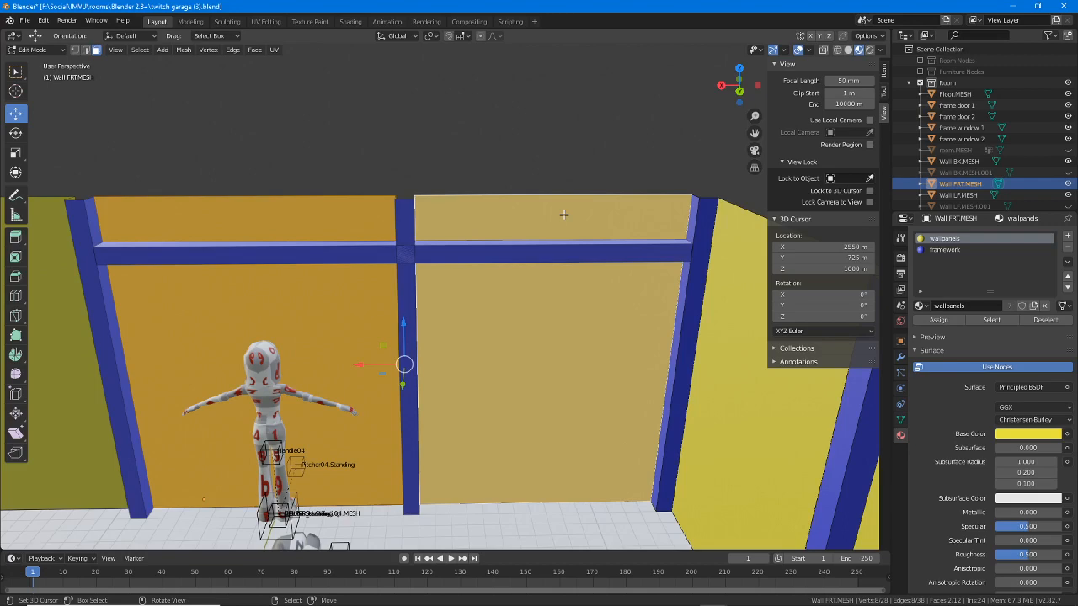
key(x)
click(563, 213)
Step: Select the four vertices at the middle post's base and raise them 1700 m along Z into the horizontal beam
middle_drag(365, 244, 469, 370)
scroll(462, 253, up, 8)
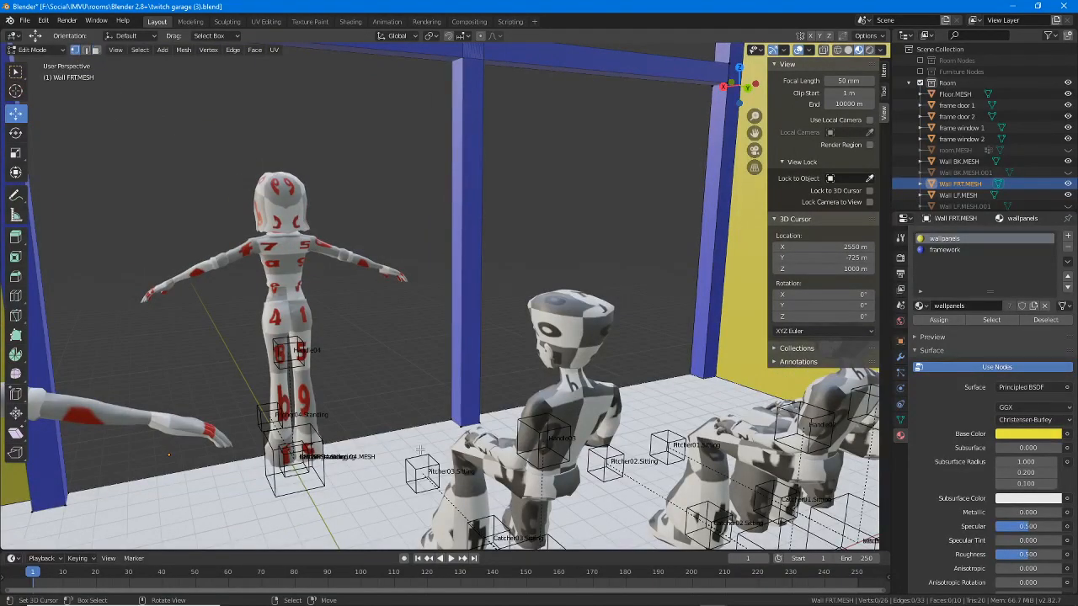
right_click(452, 421)
shift+right_click(461, 426)
shift+right_click(480, 422)
middle_drag(480, 421, 388, 438)
scroll(340, 456, up, 3)
shift+right_click(346, 485)
scroll(367, 446, down, 1)
scroll(387, 437, down, 3)
scroll(418, 390, up, 2)
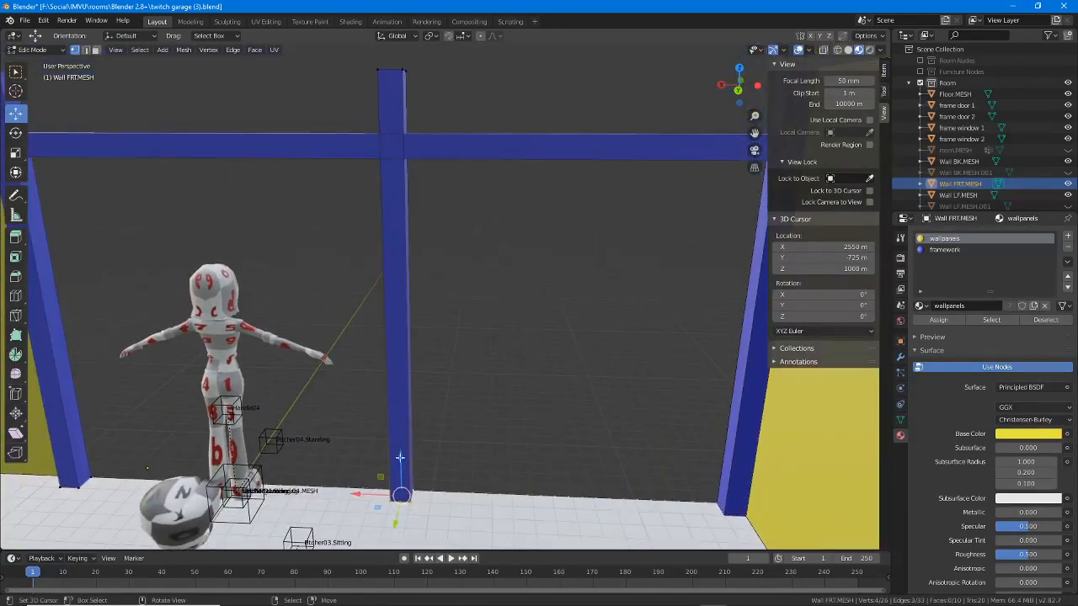
drag(400, 457, 412, 101)
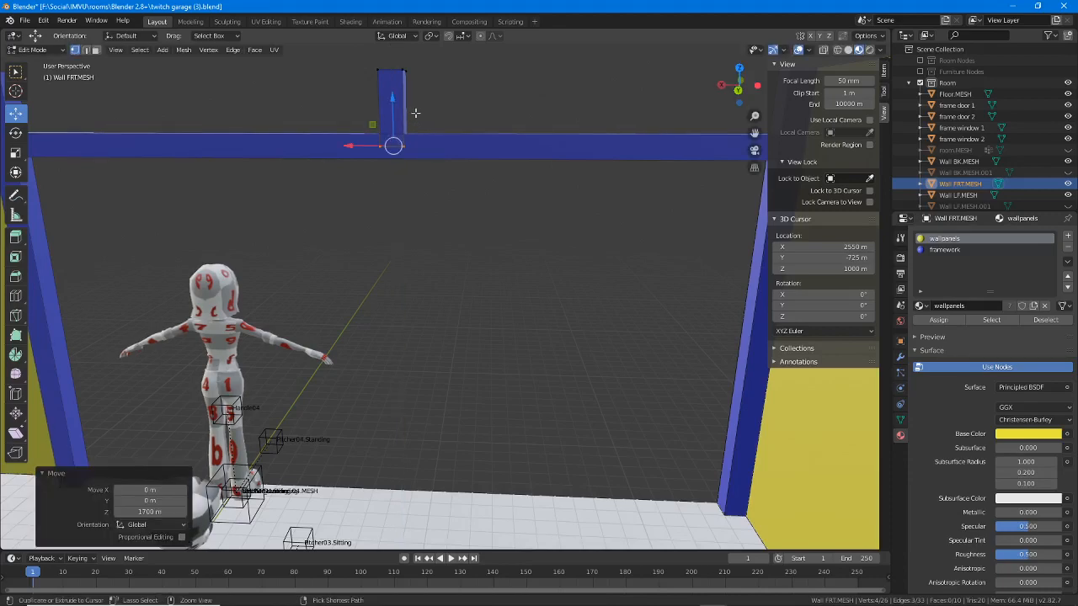
Step: Raise the middle post's lower vertices another 50 m along Z to the top of the beam
scroll(414, 115, up, 4)
middle_drag(388, 140, 412, 214)
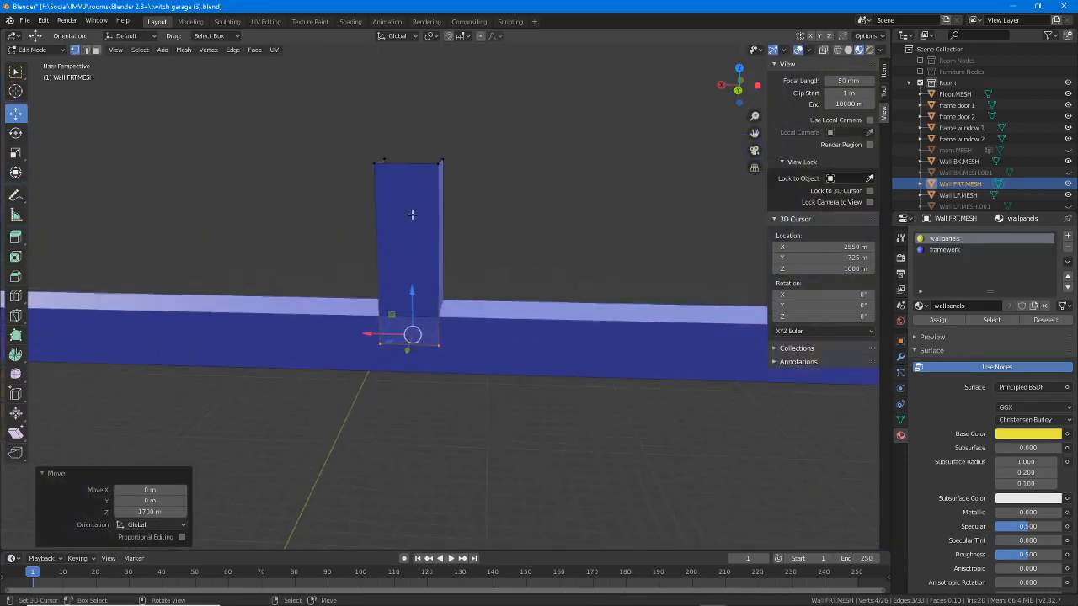
scroll(411, 214, up, 5)
middle_drag(411, 267, 355, 222)
drag(353, 221, 435, 260)
key(Escape)
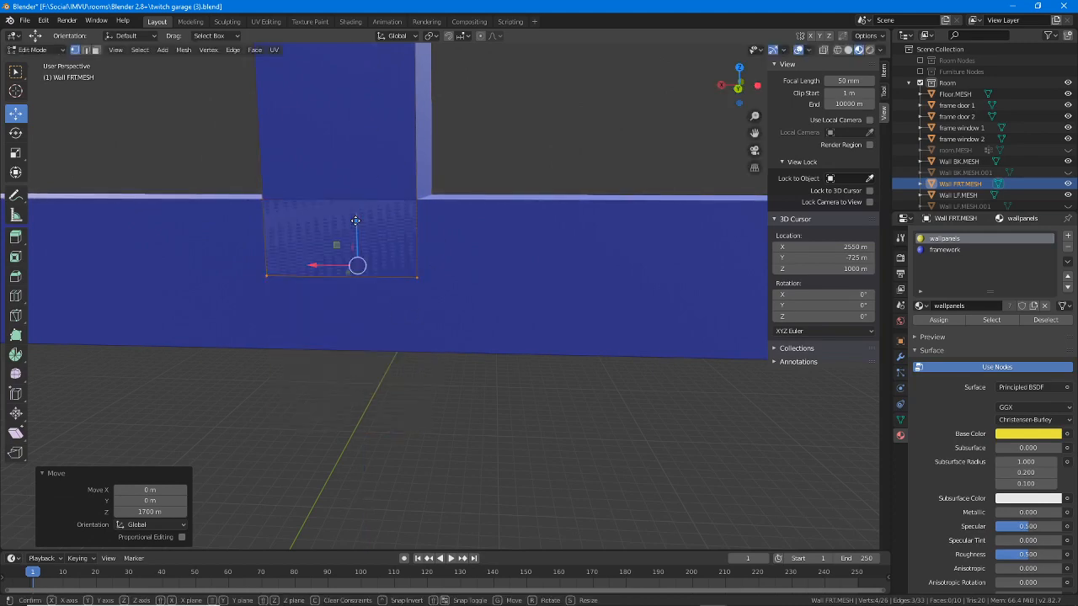
drag(360, 216, 378, 113)
scroll(399, 245, down, 5)
scroll(399, 245, down, 3)
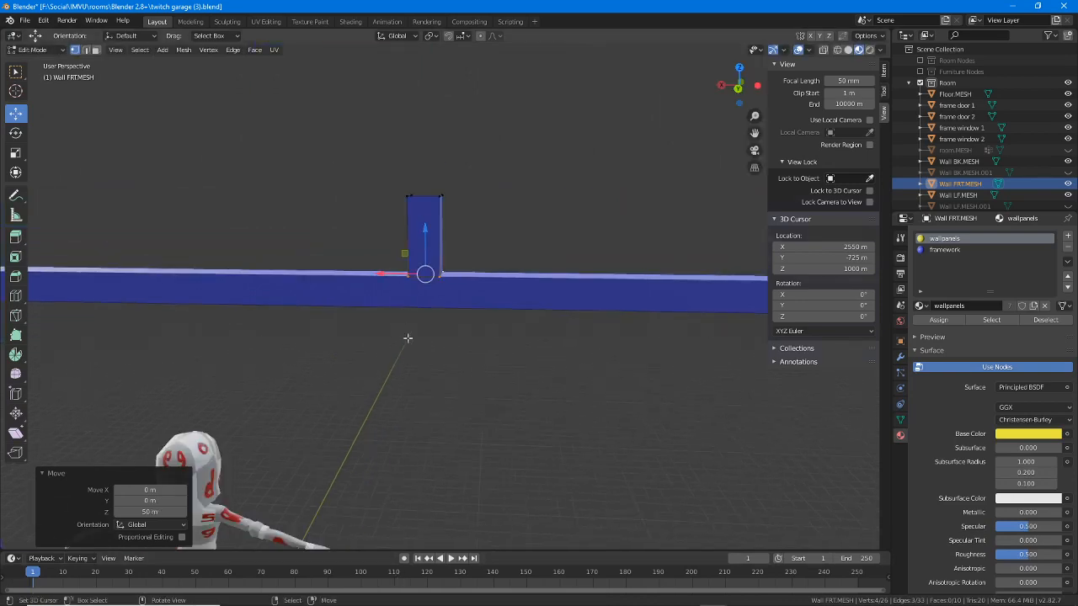
Step: Move the middle post's lower vertices -50 m along Z to line up with the beam's underside
middle_drag(409, 337, 371, 389)
middle_drag(544, 361, 534, 356)
scroll(558, 294, up, 3)
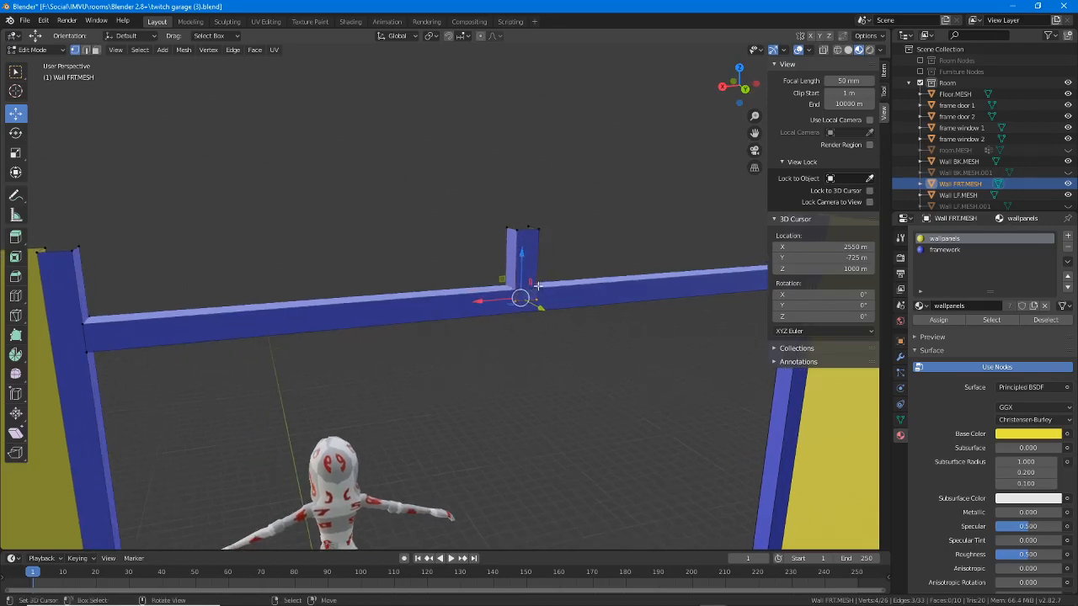
key(g)
key(z)
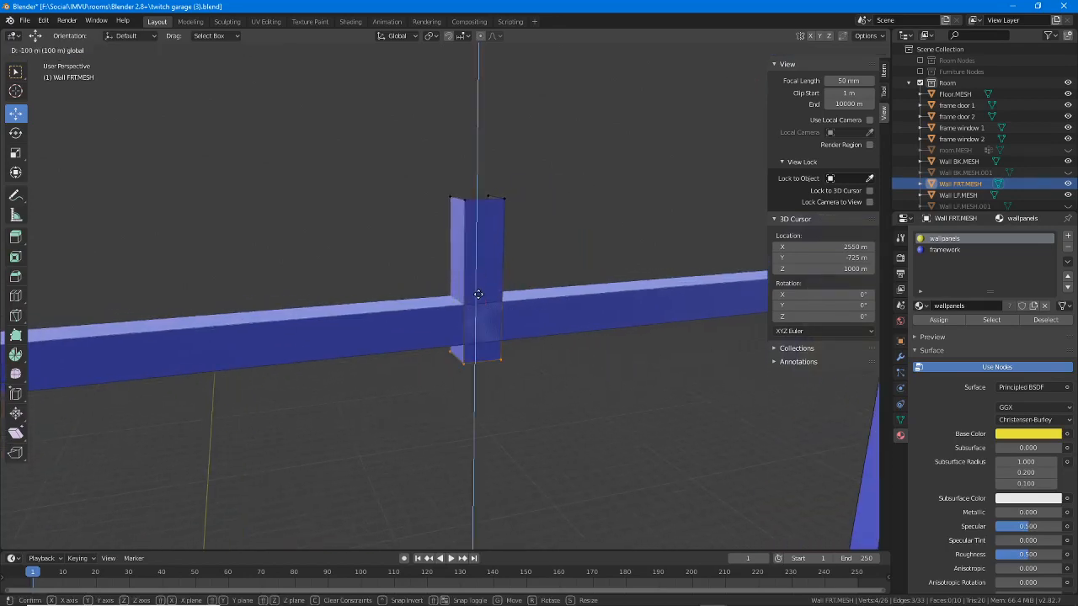
click(481, 245)
middle_drag(562, 433, 542, 433)
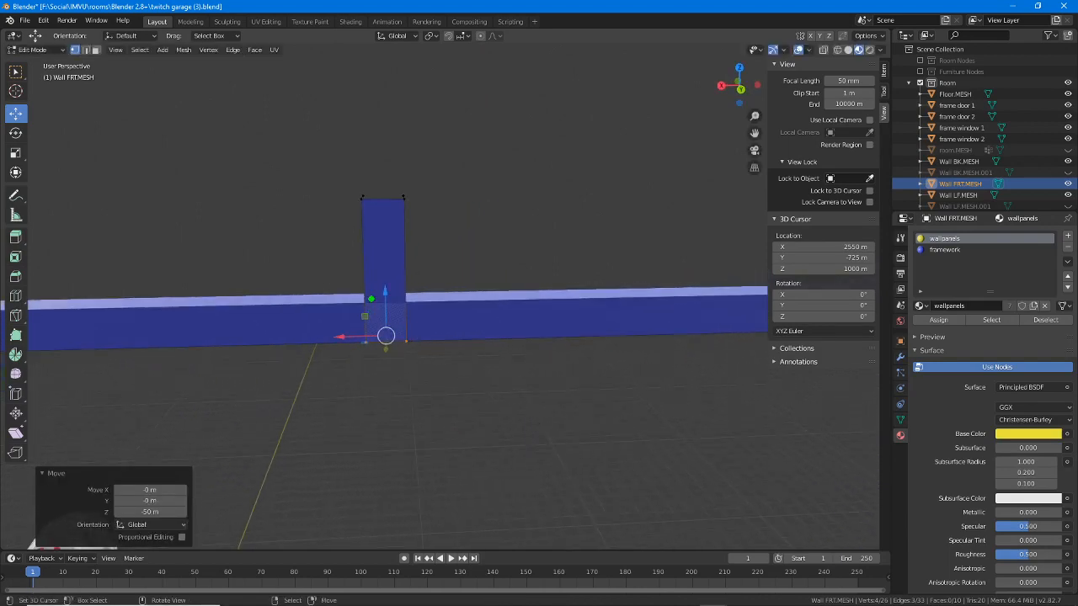
mouse_move(362, 288)
mouse_down()
mouse_move(426, 283)
mouse_move(352, 292)
mouse_up()
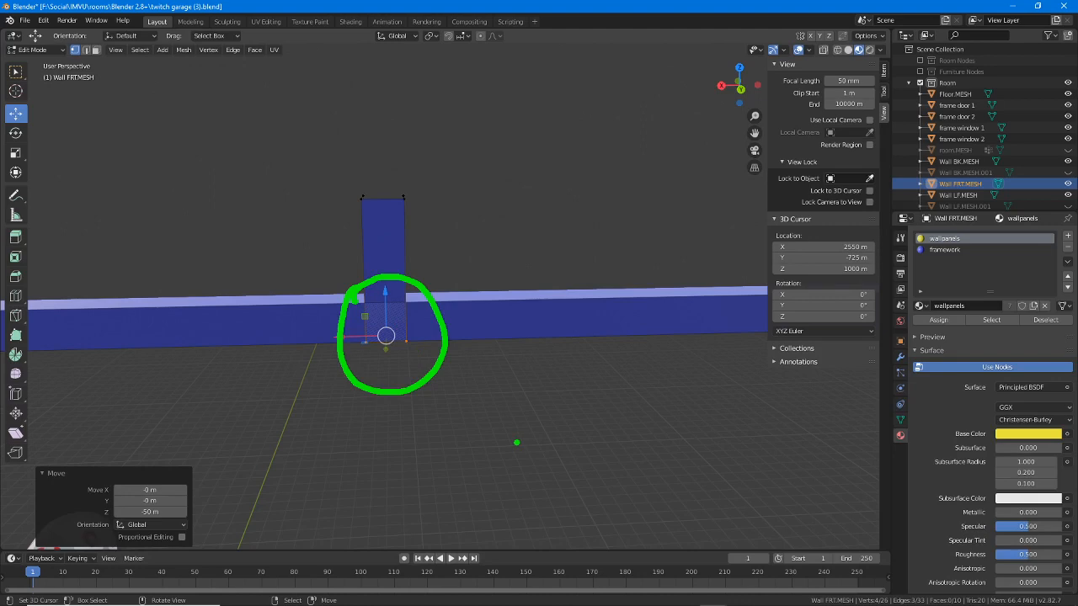
Step: Raise the middle post's lower vertices 100 m along Z so the post rests on the beam's top face
mouse_move(407, 353)
middle_down()
mouse_move(371, 356)
mouse_move(400, 352)
mouse_move(379, 328)
mouse_move(335, 307)
middle_up()
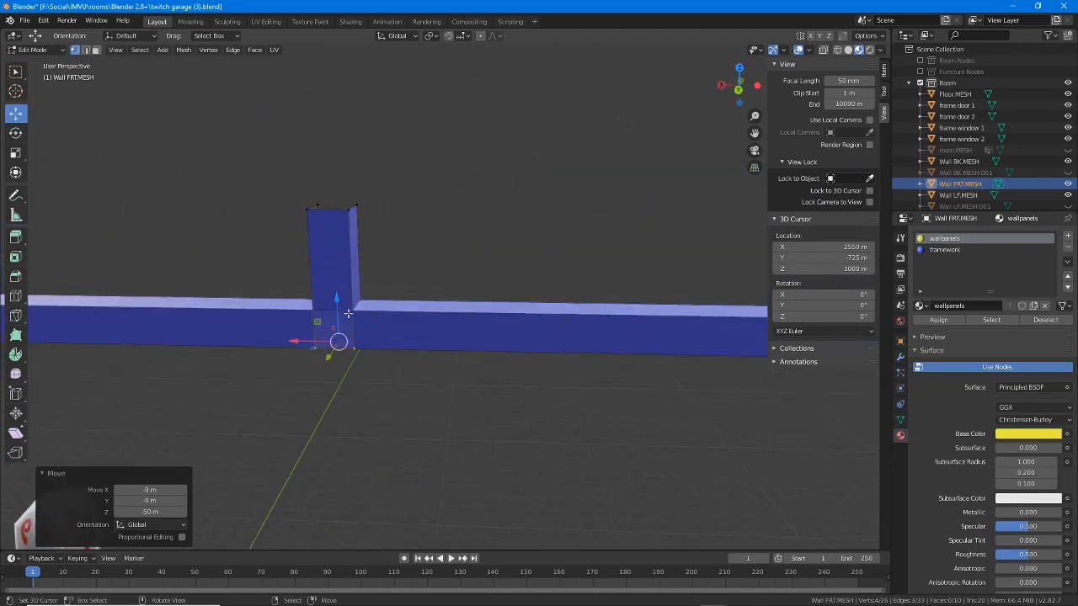
scroll(261, 315, up, 4)
text(gz)
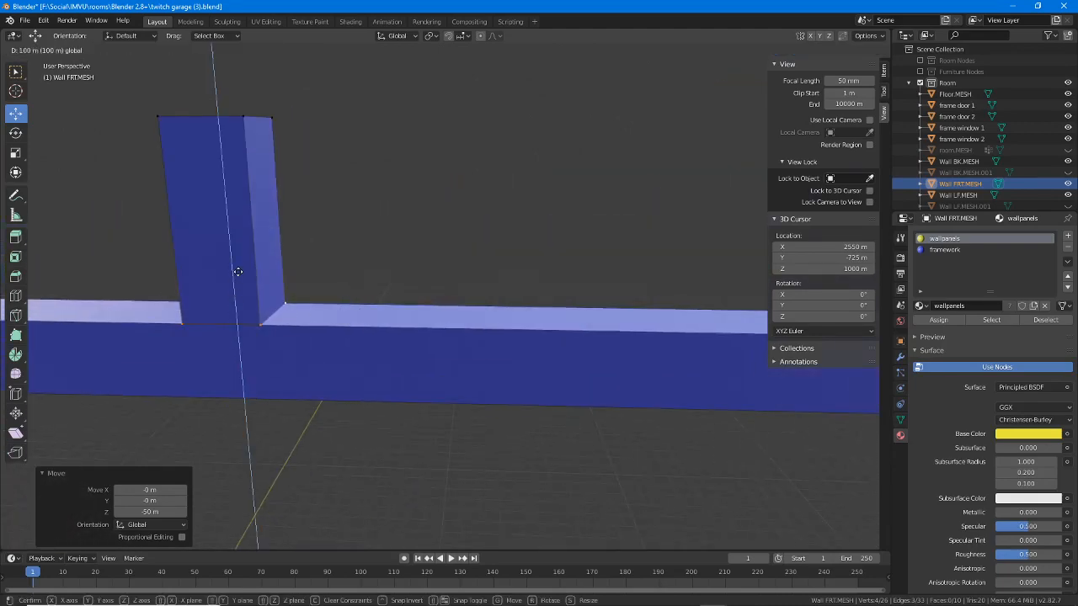
text(100)
key(Return)
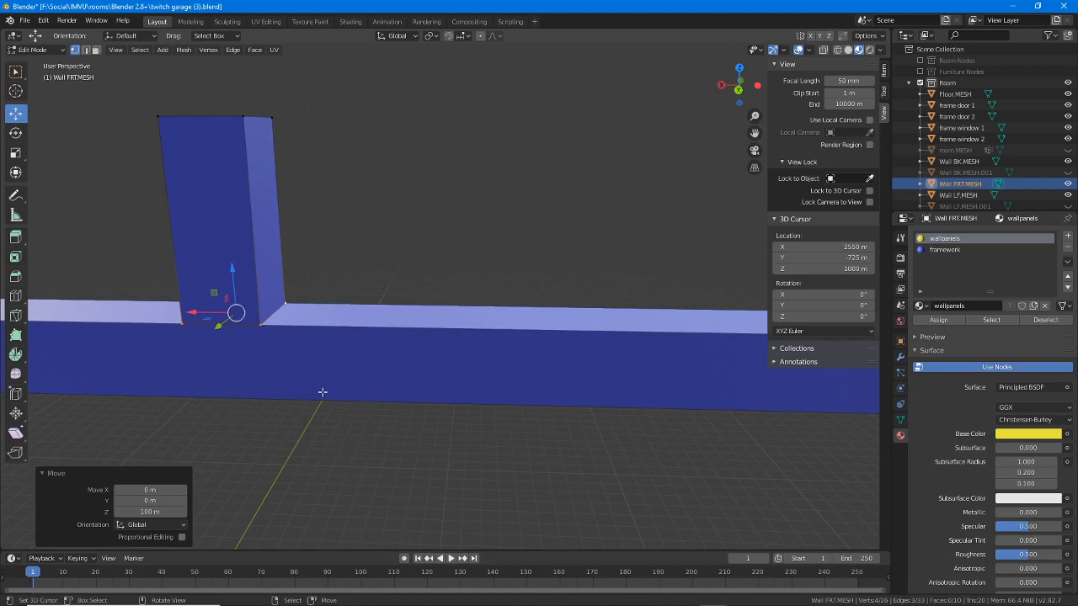
middle_drag(323, 389, 288, 359)
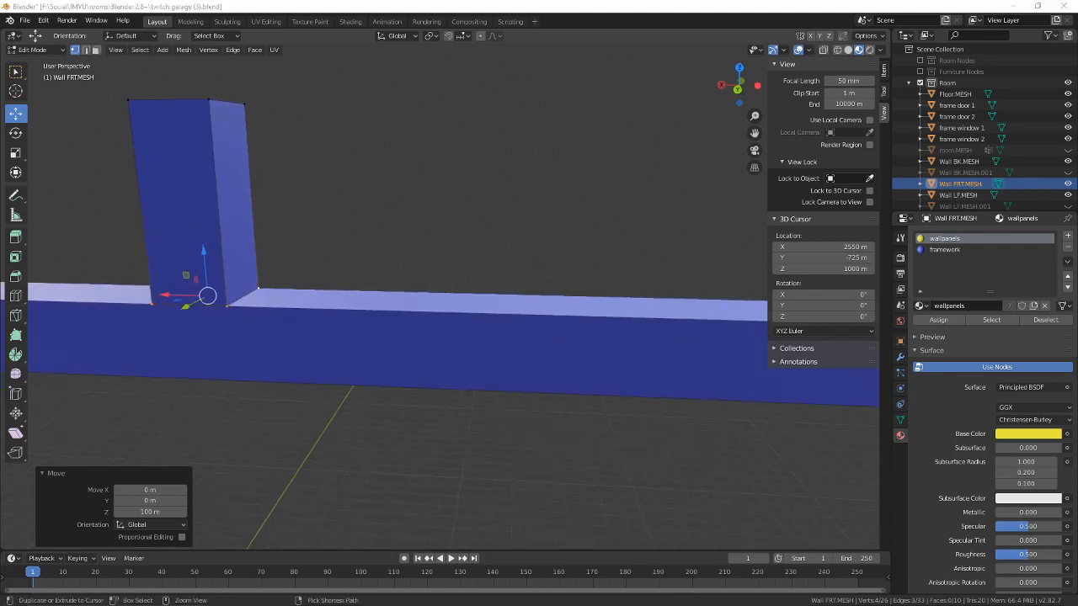
mouse_move(261, 287)
mouse_down()
mouse_move(221, 311)
mouse_move(291, 310)
mouse_up()
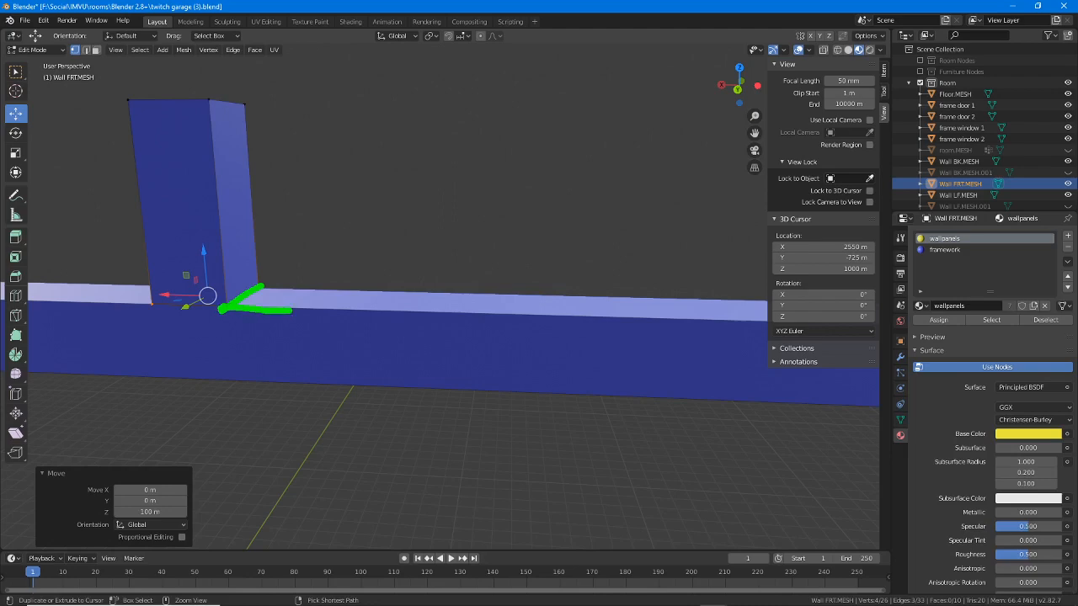
drag(155, 304, 115, 304)
key(Escape)
scroll(229, 307, down, 6)
mouse_move(348, 323)
middle_down()
mouse_move(443, 328)
mouse_move(426, 327)
middle_up()
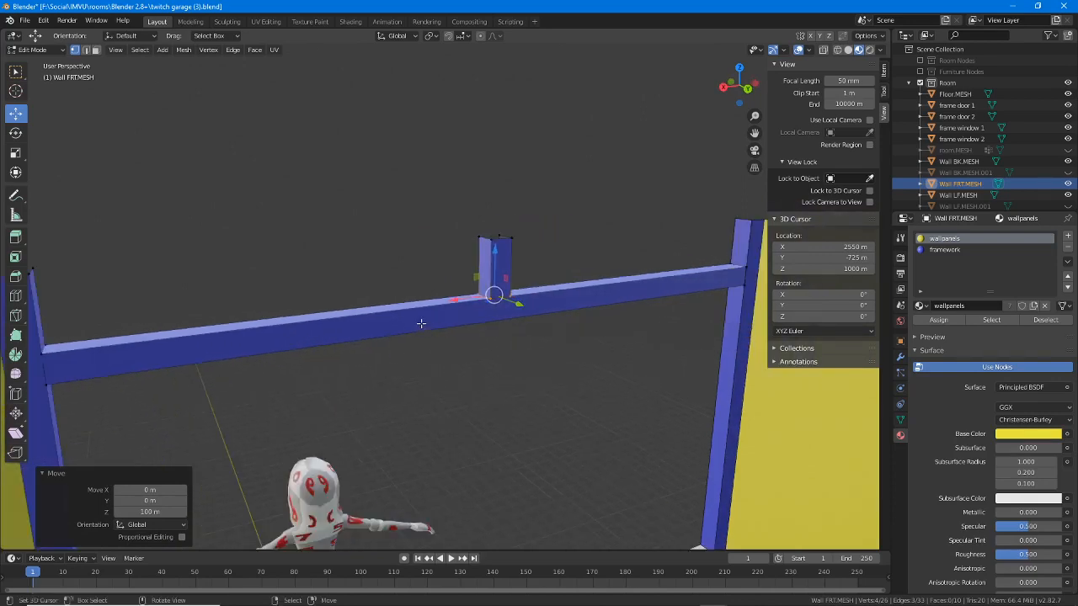
Step: Select the top vertex at the beam's far end and examine its local coordinates in the transform values
middle_drag(544, 328, 584, 266)
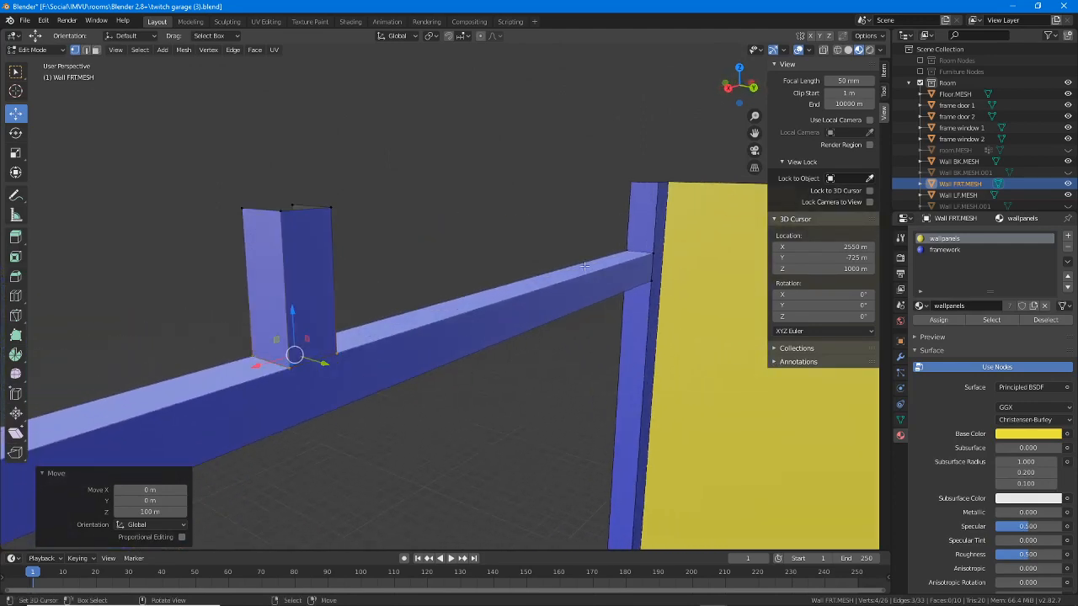
click(631, 247)
click(654, 252)
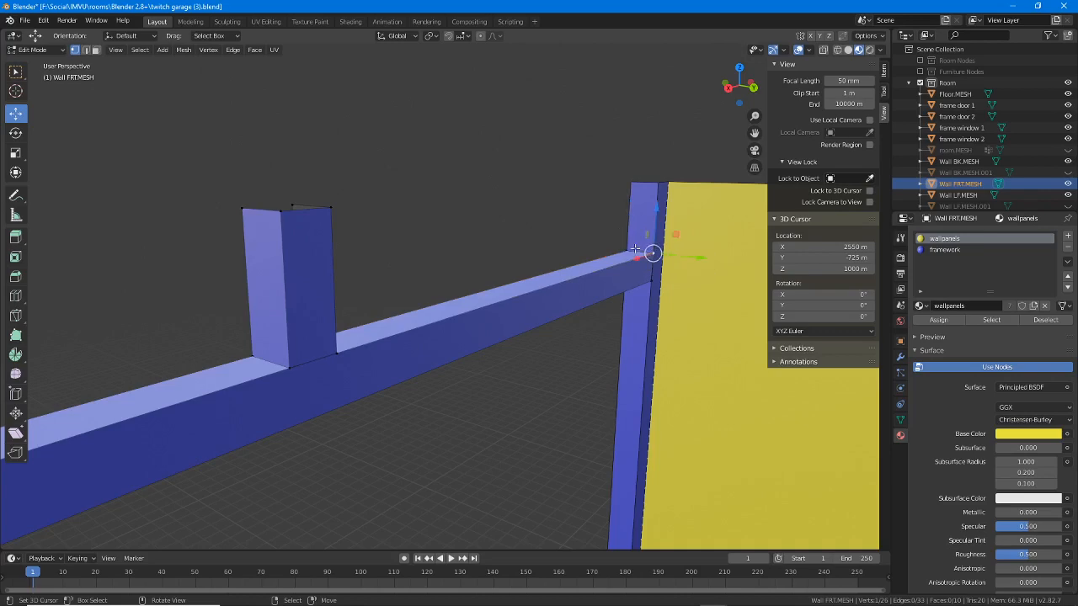
click(629, 250)
click(649, 253)
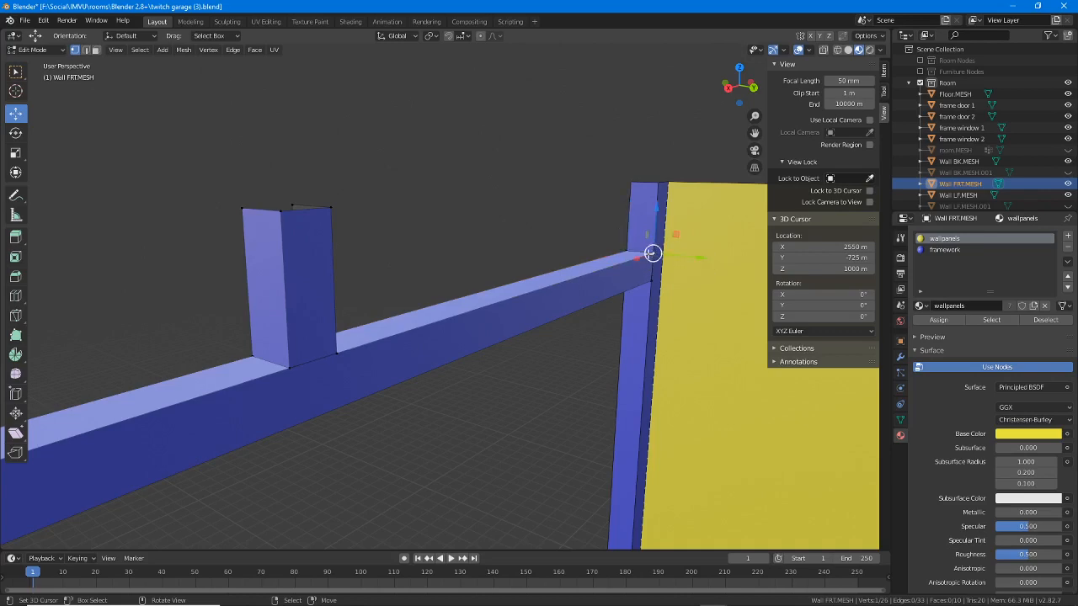
click(627, 249)
click(883, 71)
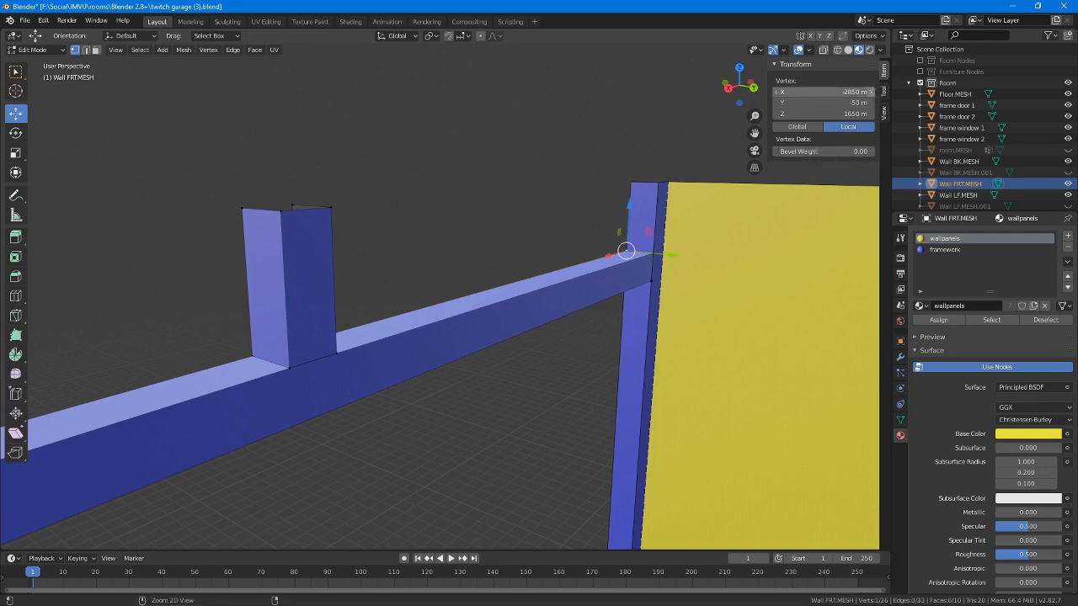
drag(872, 80, 905, 83)
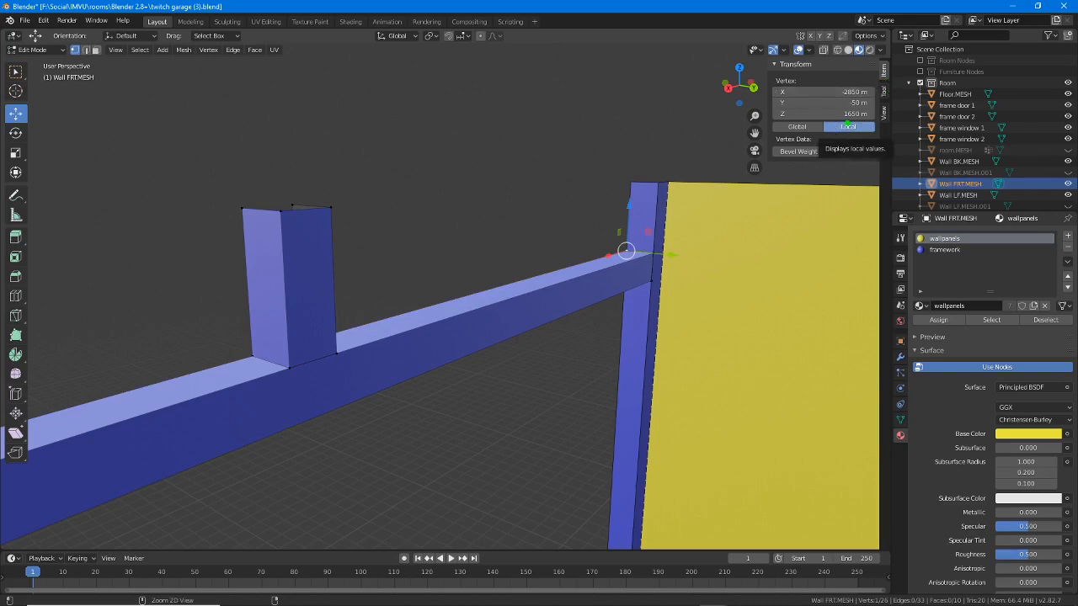
drag(834, 125, 880, 124)
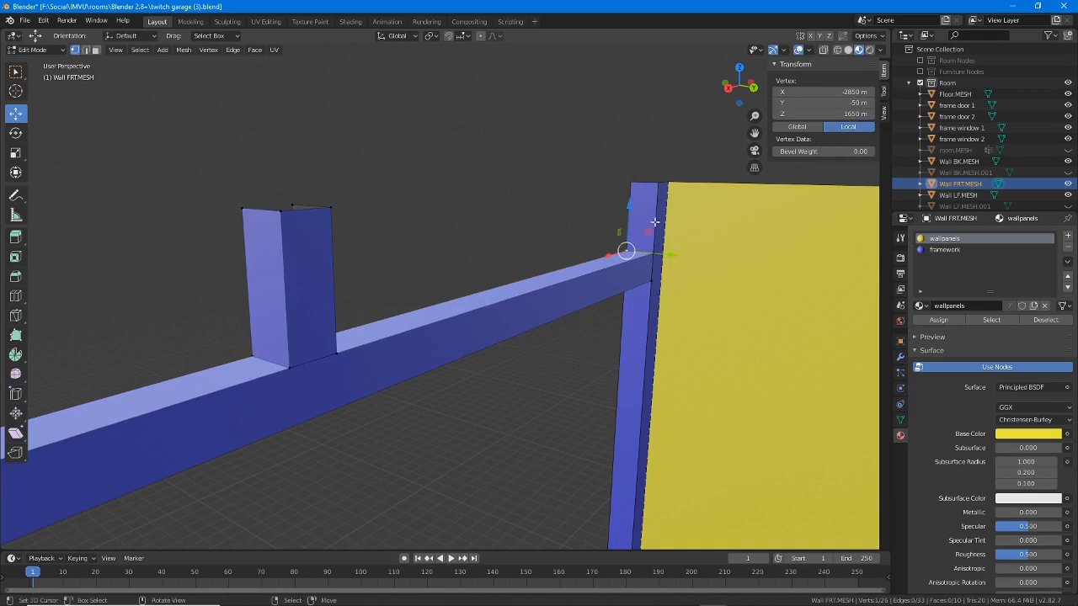
Step: Select the short post's near bottom corner vertex and raise it about 69.5 m along Z
right_click(288, 367)
drag(288, 331, 290, 290)
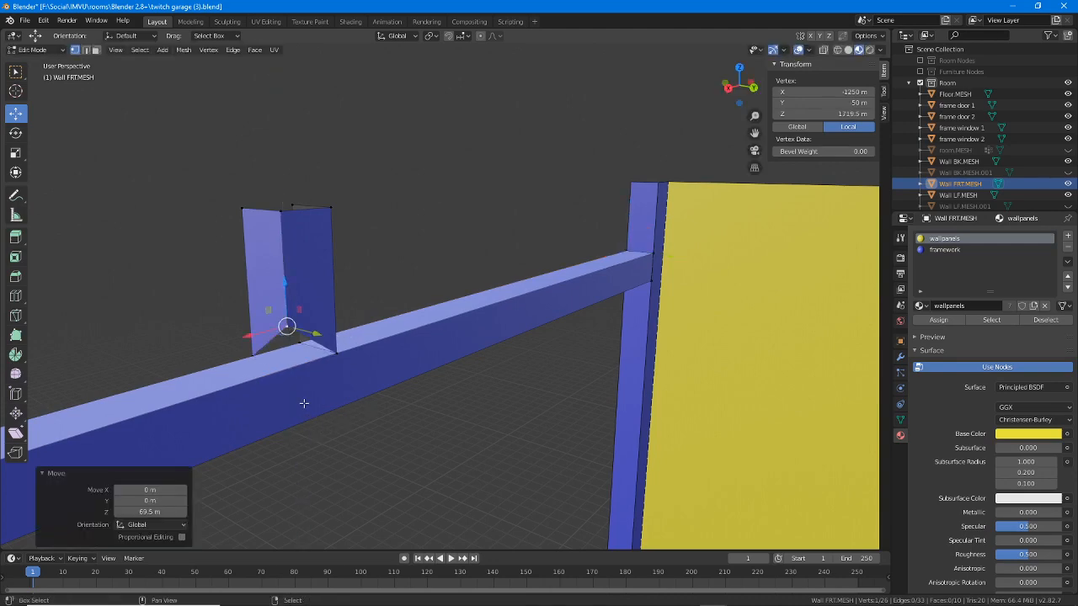
shift+middle_drag(303, 405, 447, 333)
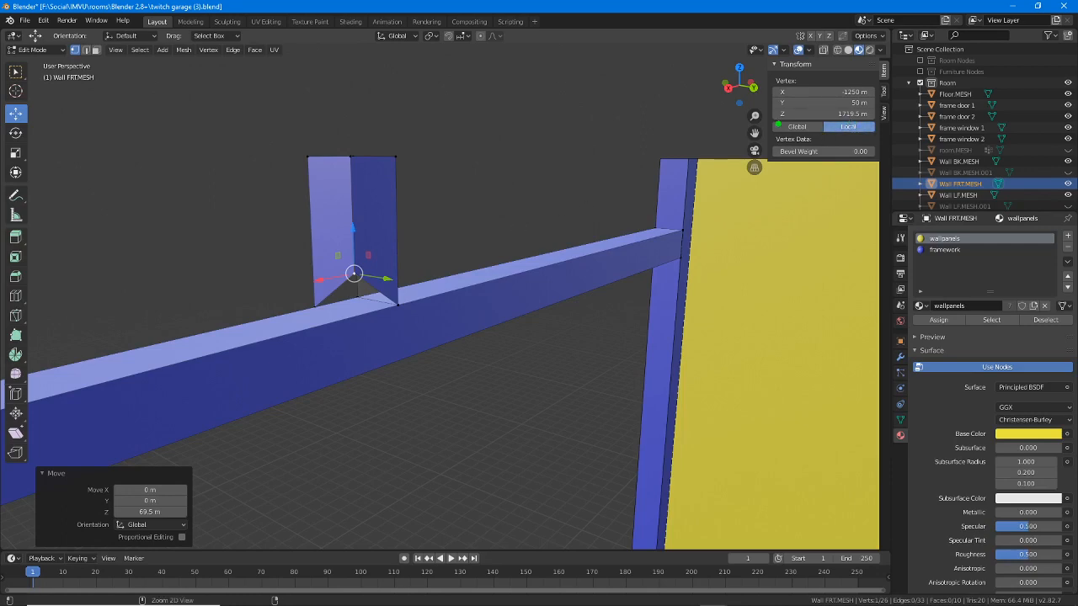
Step: Compare the neighbouring corner coordinates, then set the local Z of the short post's raised bottom corner vertex to 1650 m
drag(777, 126, 867, 127)
click(314, 305)
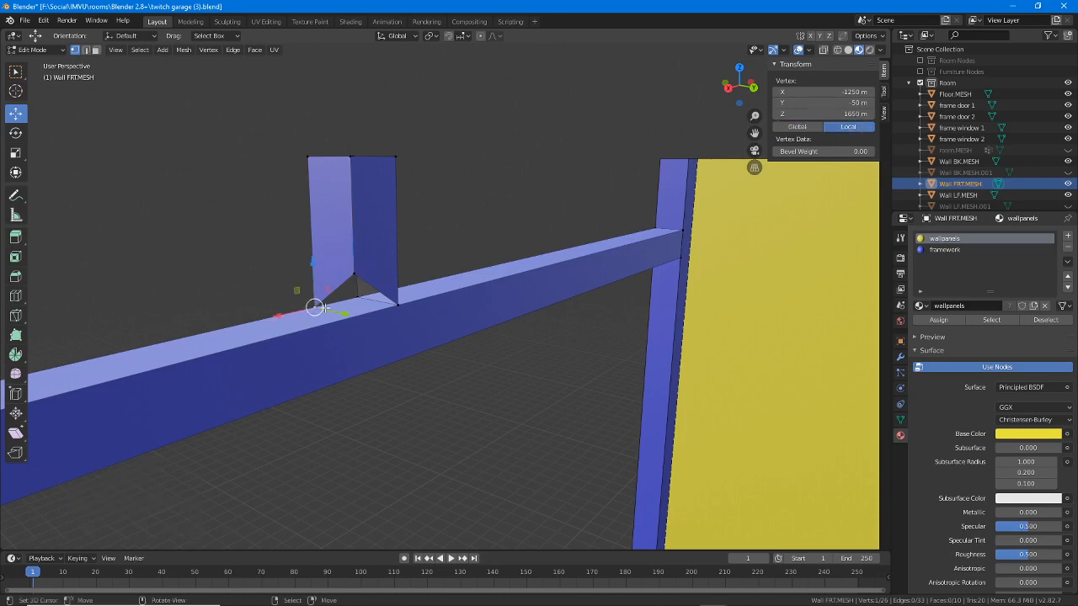
click(650, 225)
click(681, 229)
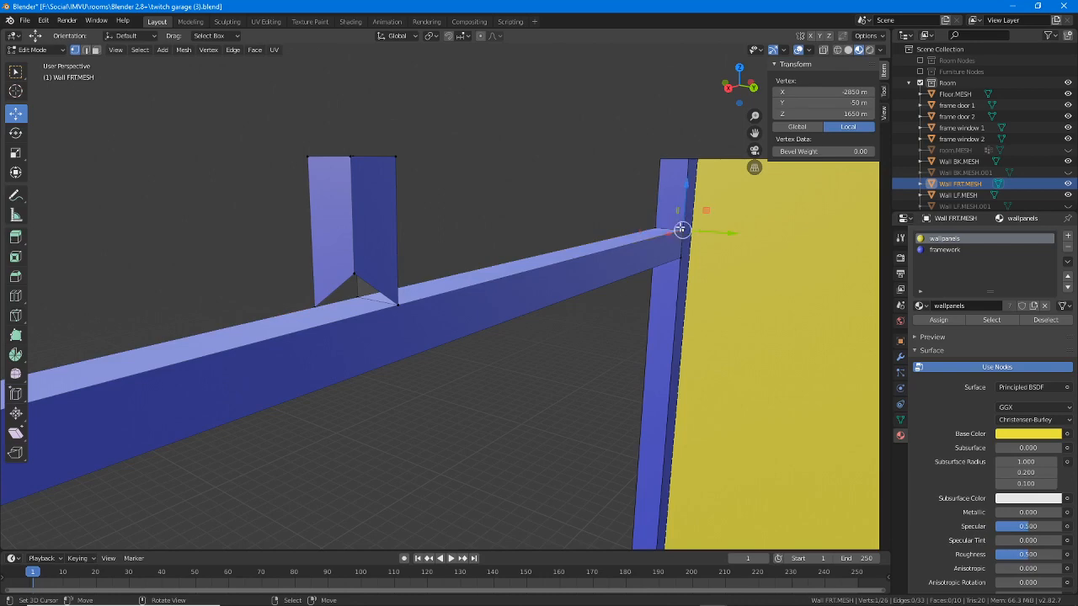
click(351, 270)
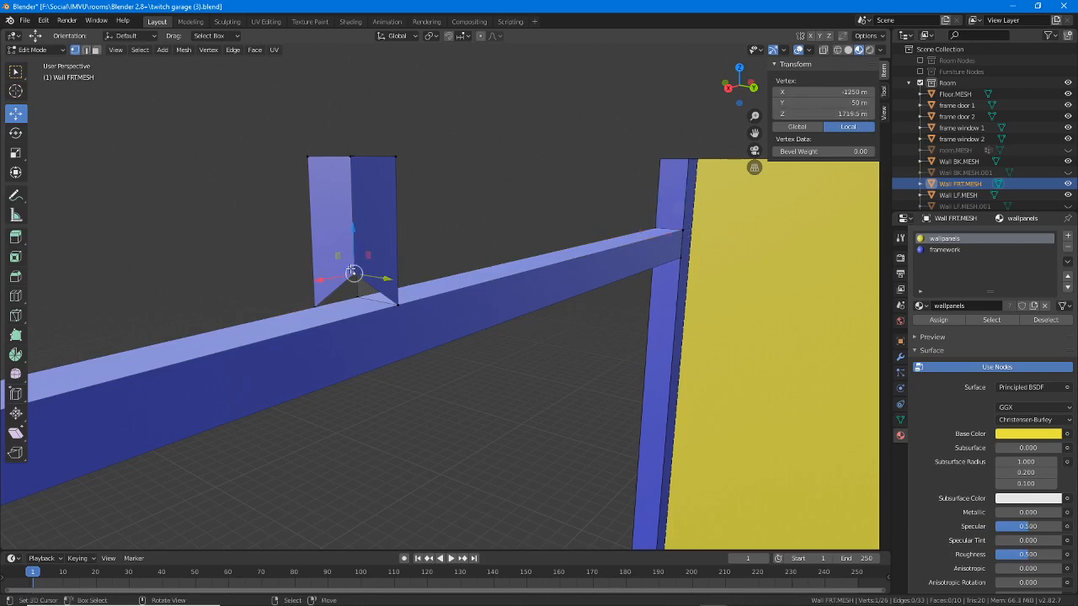
click(846, 115)
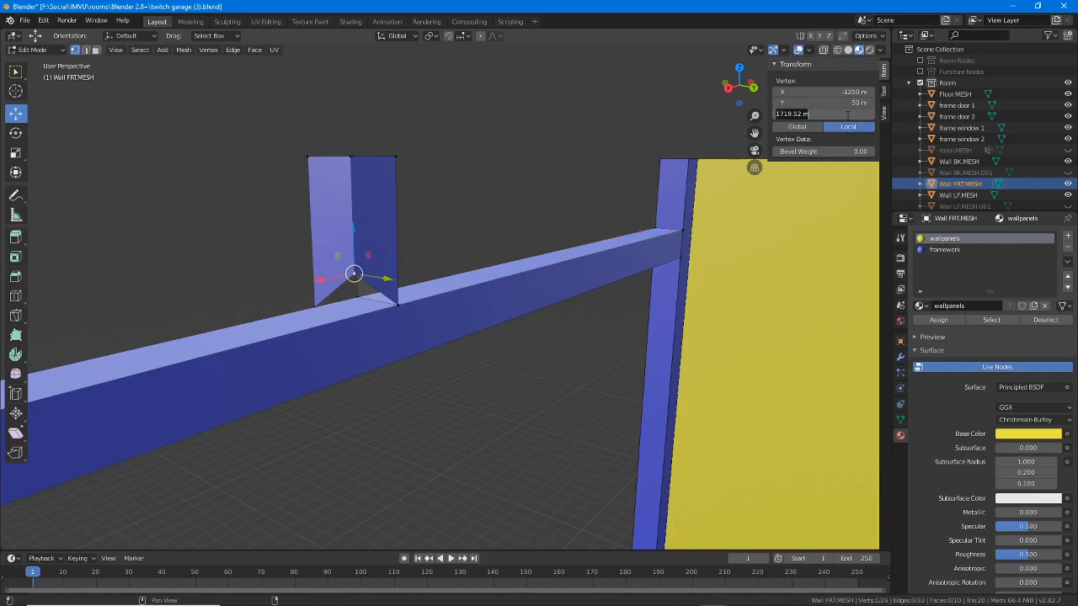
text(1650)
key(Return)
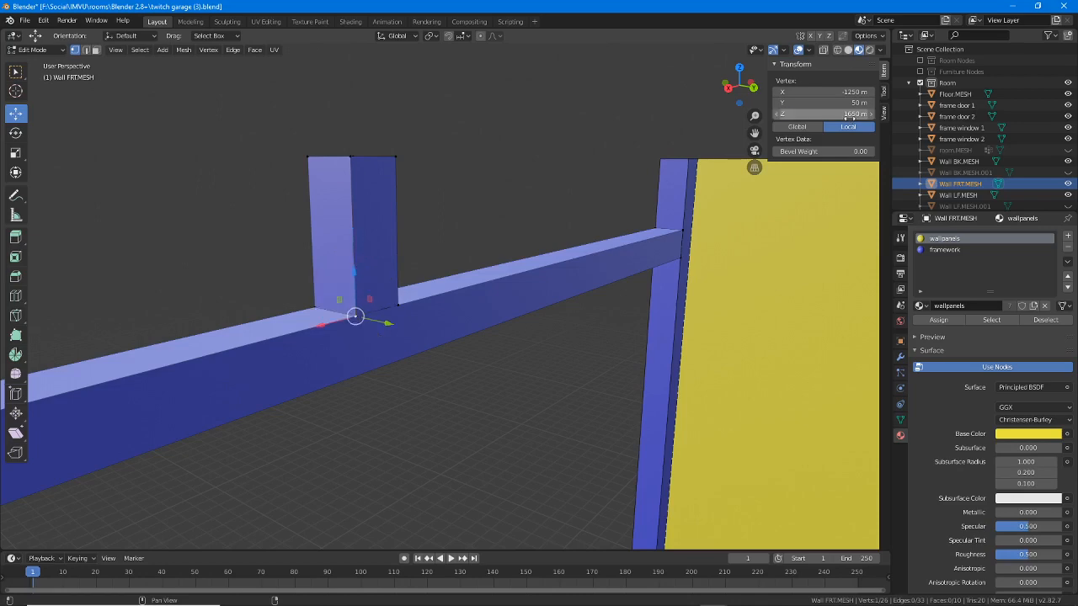
Step: Inspect the short post's base on the beam and the beam's joint with the end post from several angles
scroll(362, 346, up, 2)
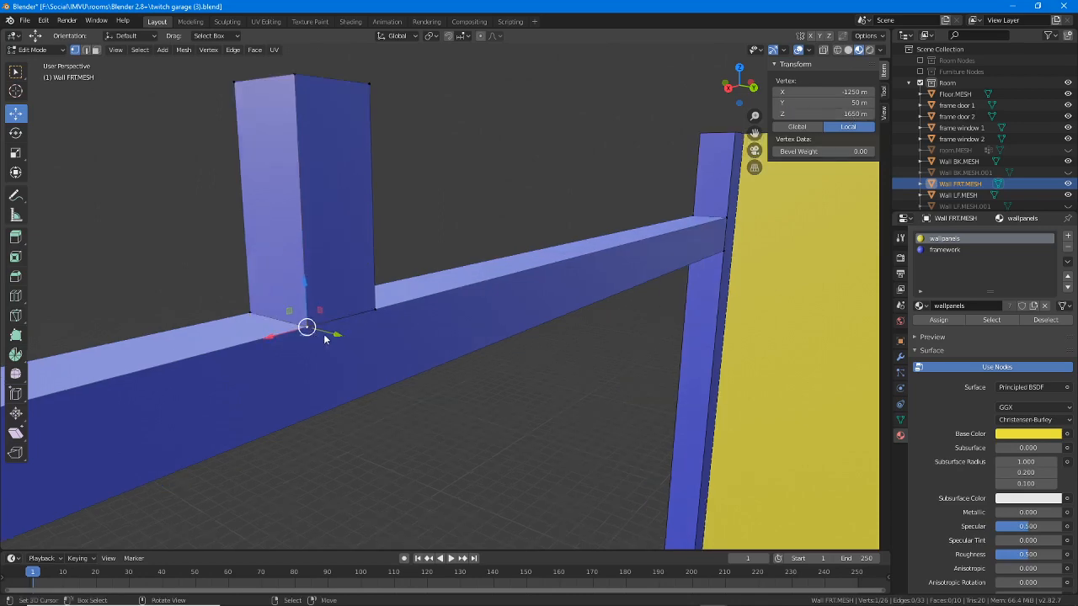
middle_drag(391, 370, 447, 402)
middle_drag(559, 396, 506, 293)
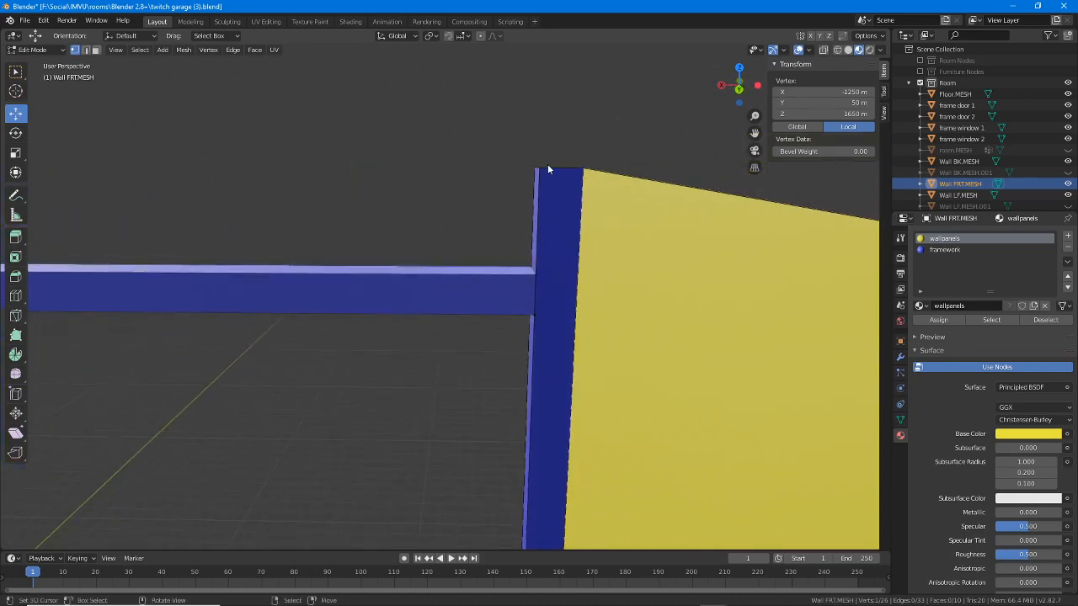
middle_drag(420, 394, 435, 387)
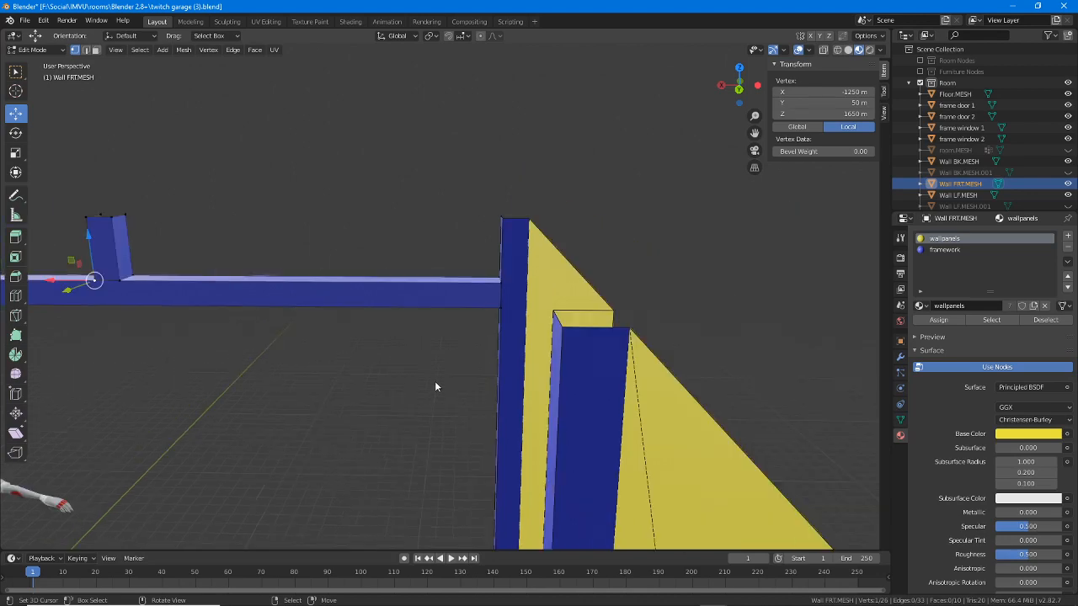
middle_drag(316, 404, 372, 375)
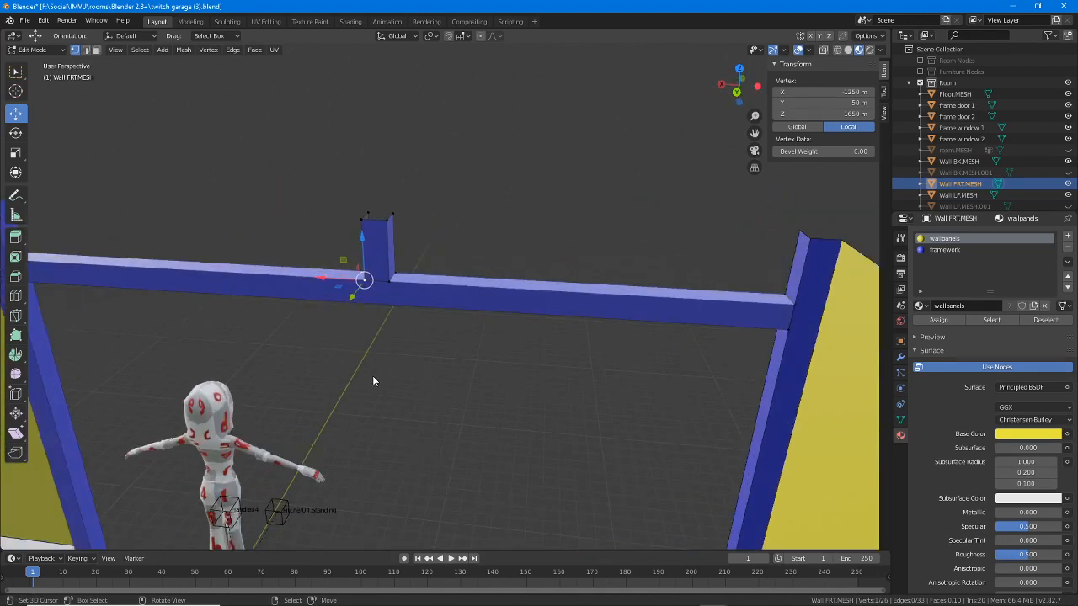
middle_drag(468, 385, 433, 370)
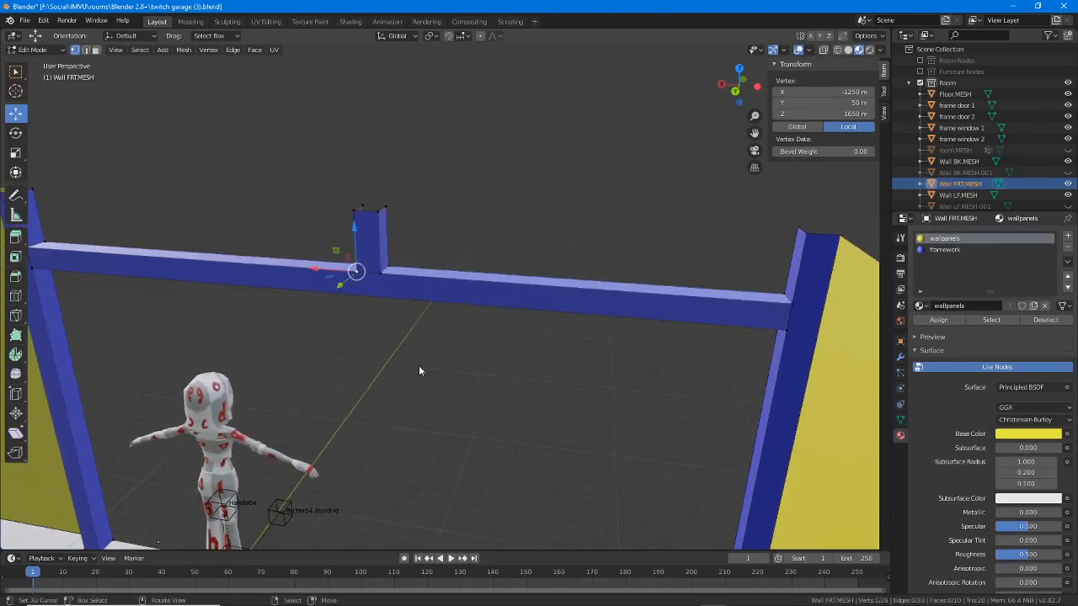
shift+middle_drag(384, 303, 388, 314)
scroll(396, 314, up, 1)
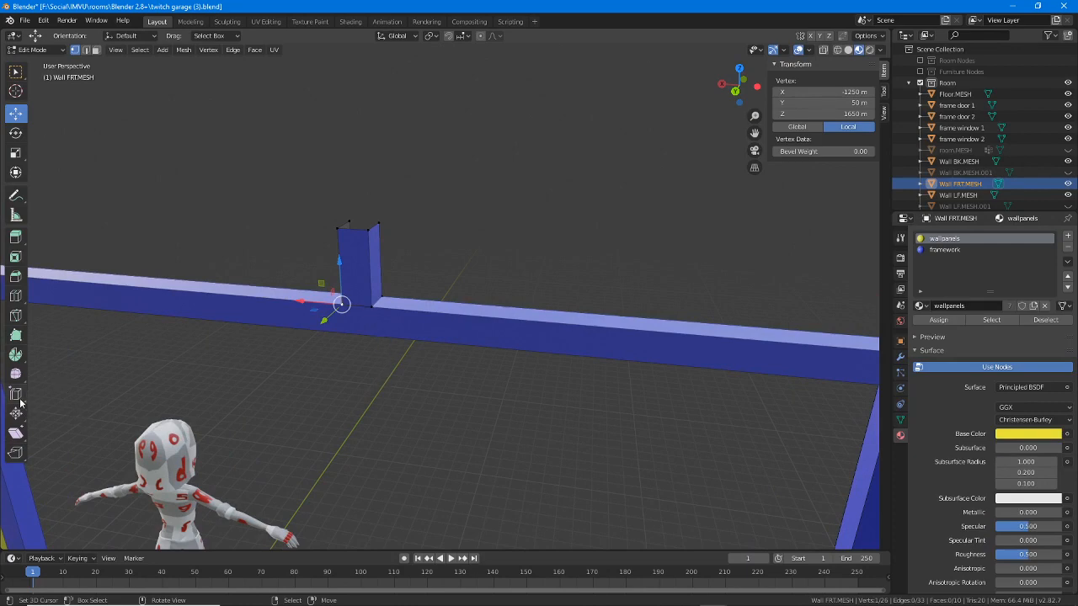
Step: Add two loop cuts across the beam, one in line with the short post's edge and one halfway along the far section
click(17, 298)
click(18, 297)
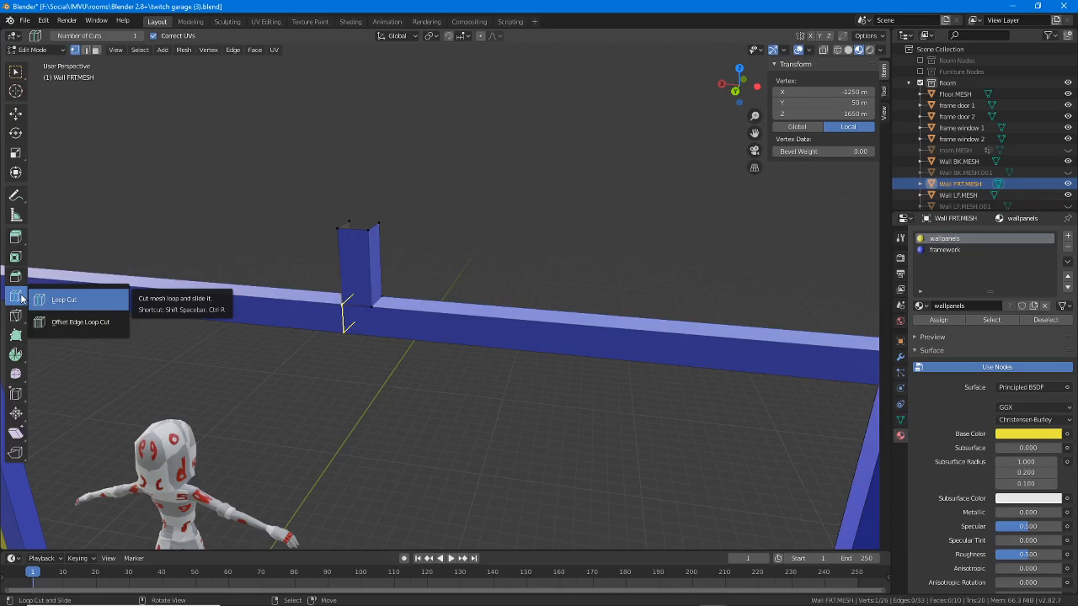
click(17, 299)
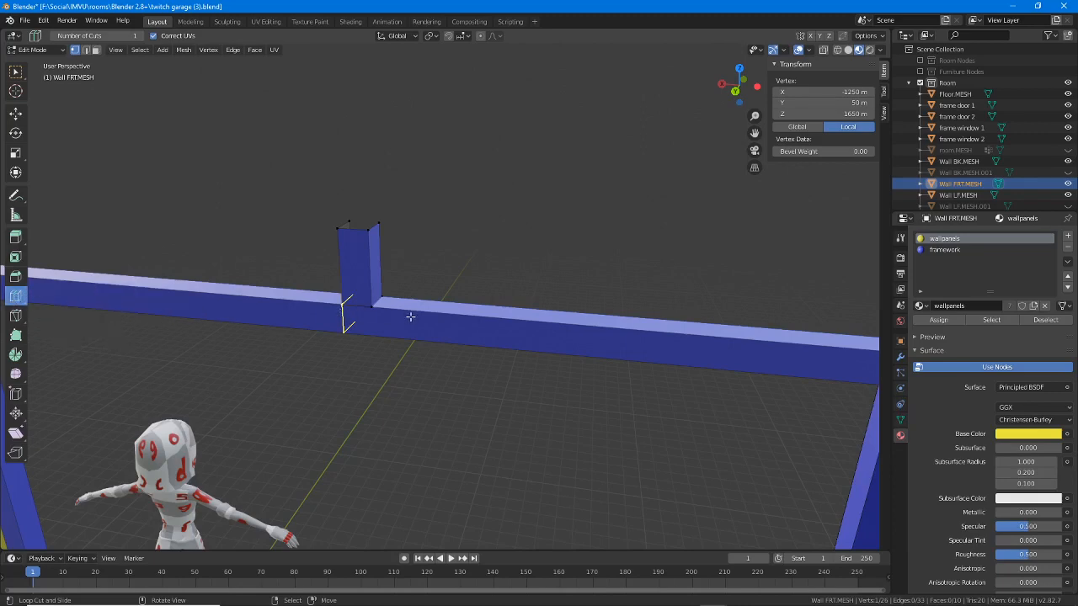
click(352, 313)
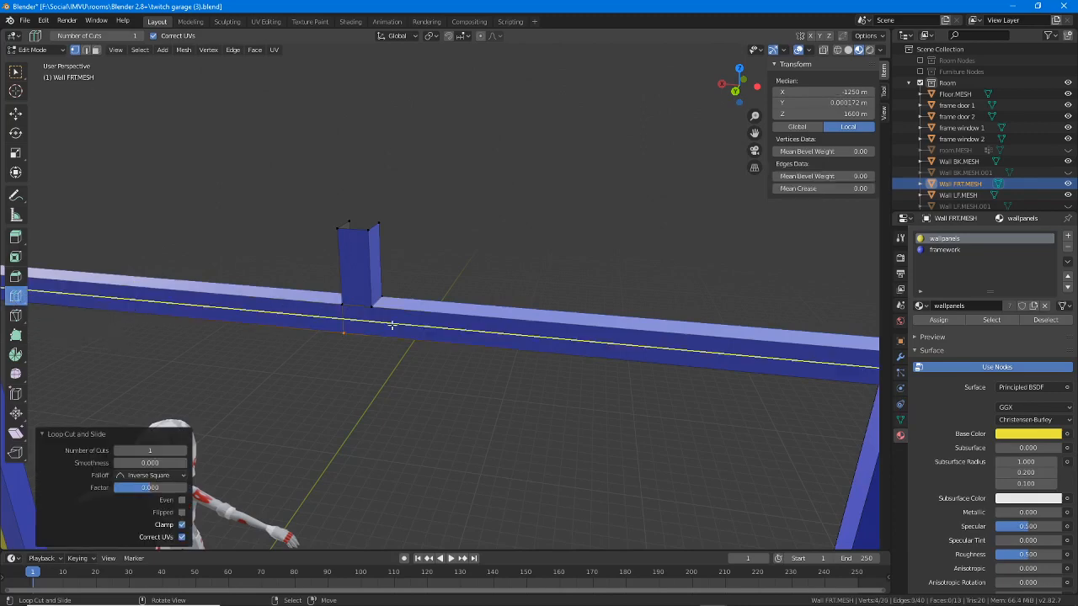
click(484, 324)
right_click(484, 324)
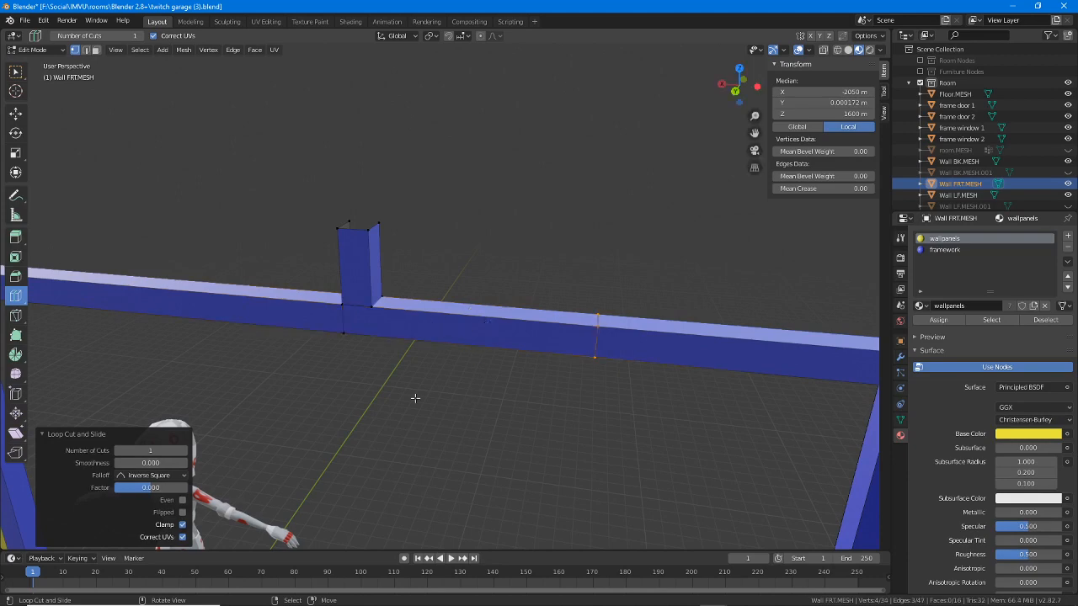
Step: Move the far loop cut 700 m along X to line up with the short post's other edge
click(16, 115)
middle_drag(492, 426, 529, 428)
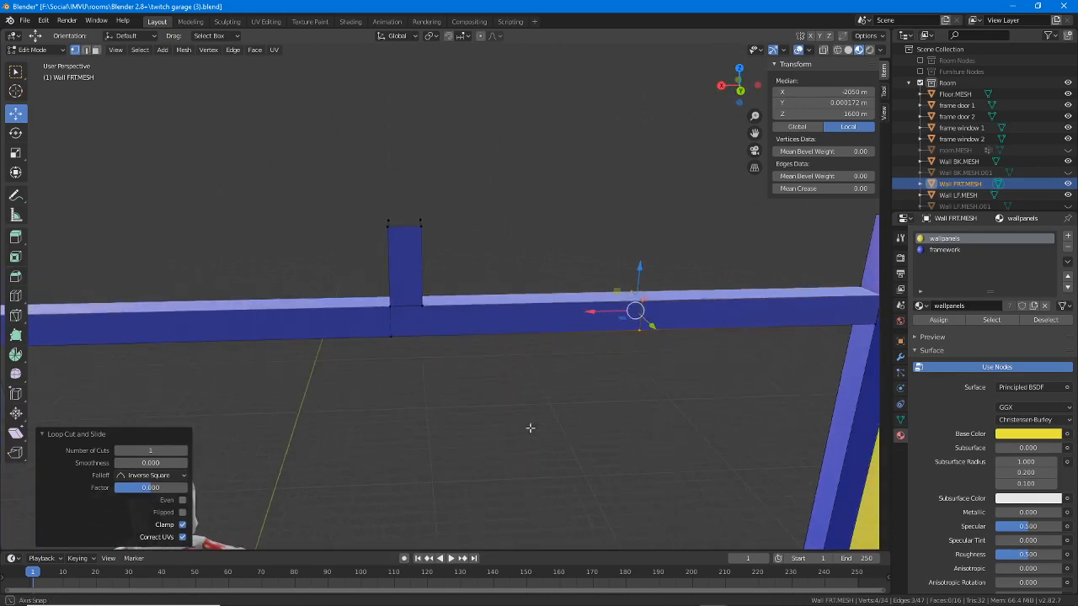
scroll(499, 426, up, 3)
scroll(499, 426, up, 2)
middle_drag(335, 407, 356, 409)
scroll(356, 410, up, 3)
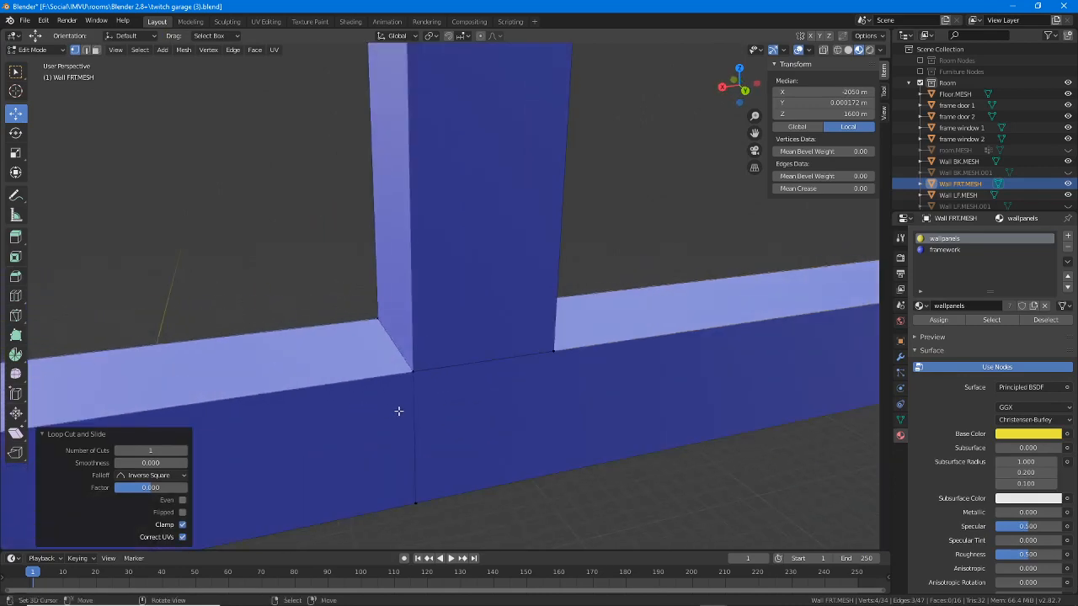
scroll(419, 394, up, 1)
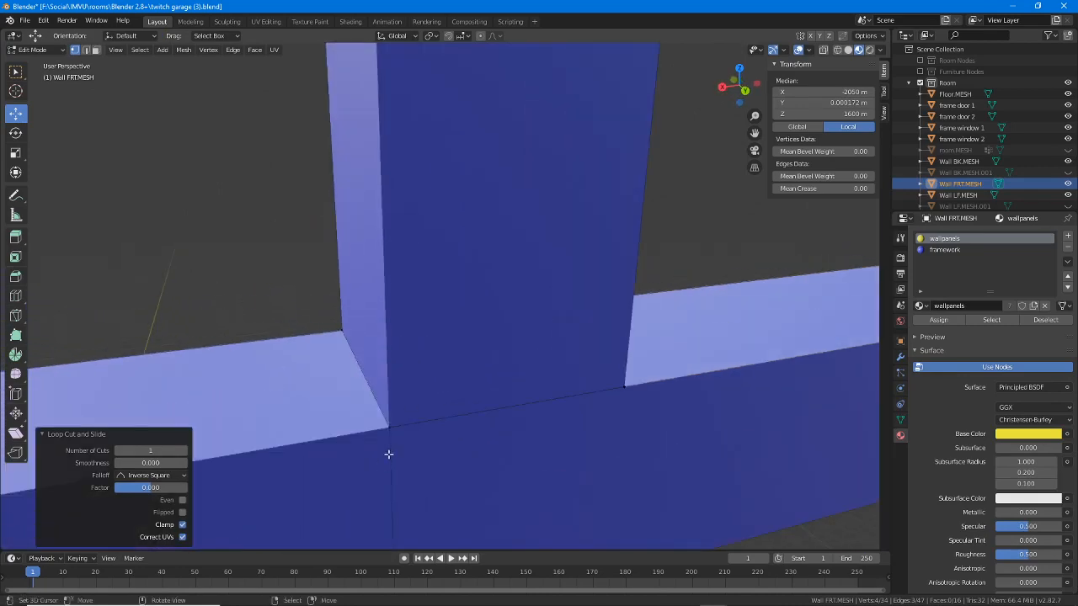
scroll(390, 454, down, 4)
middle_drag(556, 417, 438, 409)
scroll(527, 416, down, 6)
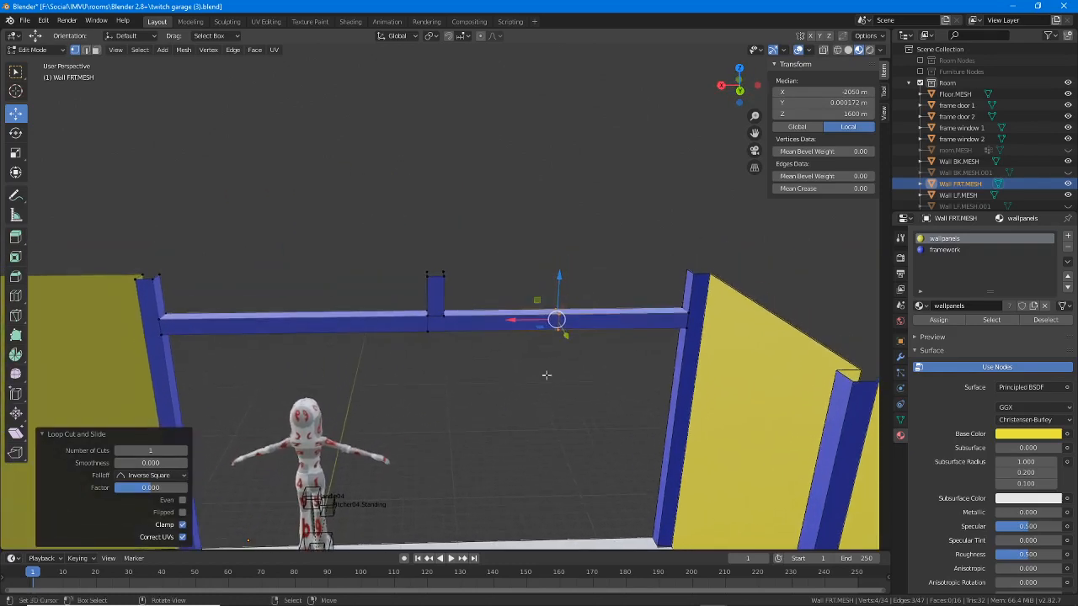
scroll(547, 373, up, 4)
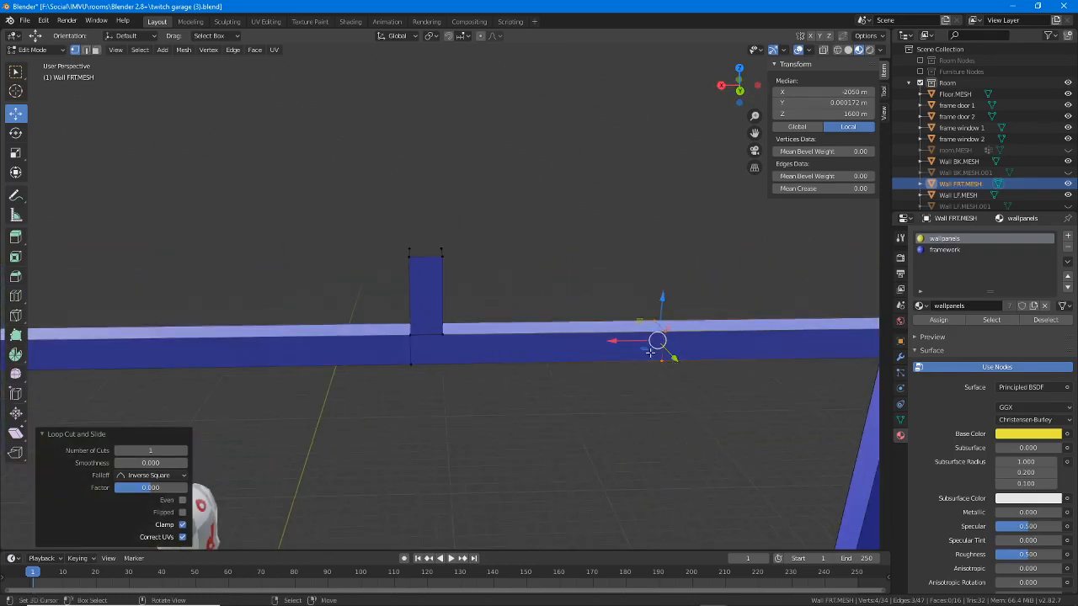
drag(657, 341, 413, 354)
Step: Delete the beam's top face between the two loop cuts, directly beneath the short post
scroll(413, 356, up, 2)
scroll(413, 356, up, 2)
middle_drag(413, 356, 504, 416)
scroll(485, 393, up, 1)
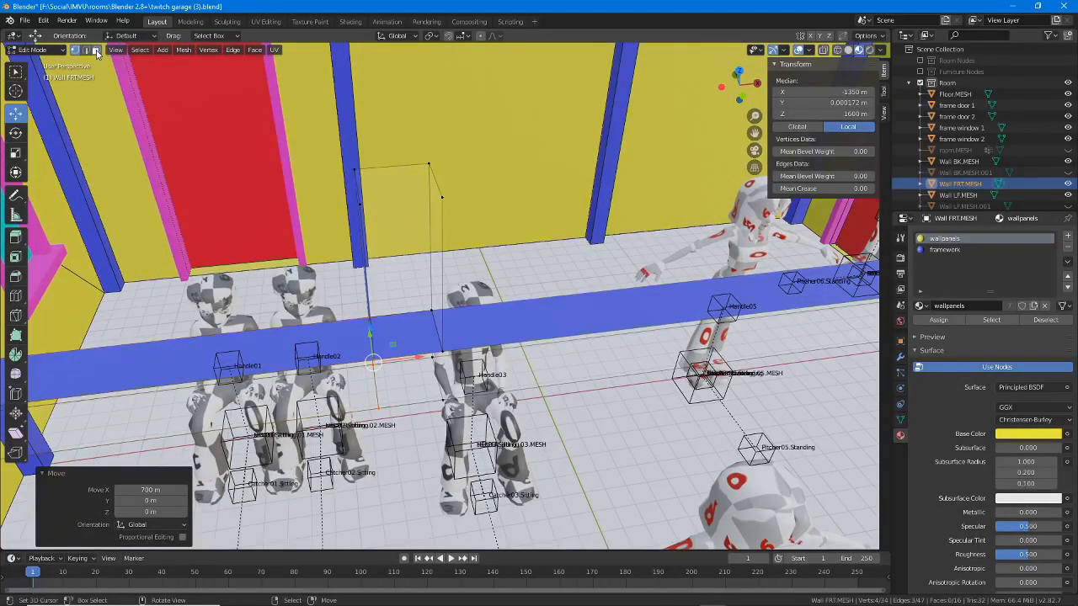
click(413, 342)
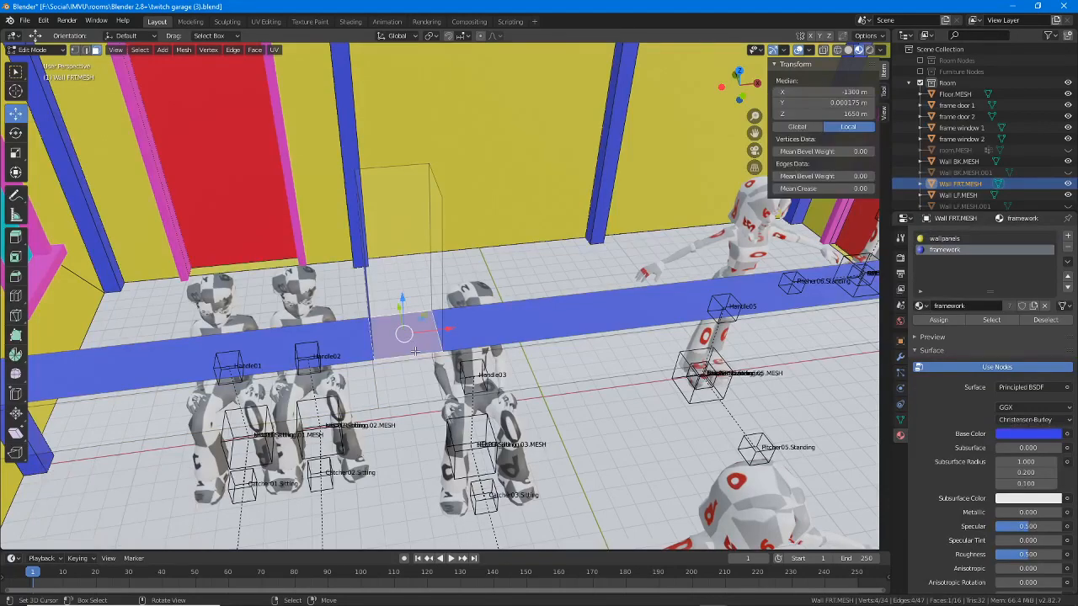
middle_drag(424, 319, 618, 344)
key(x)
click(427, 338)
scroll(565, 348, down, 3)
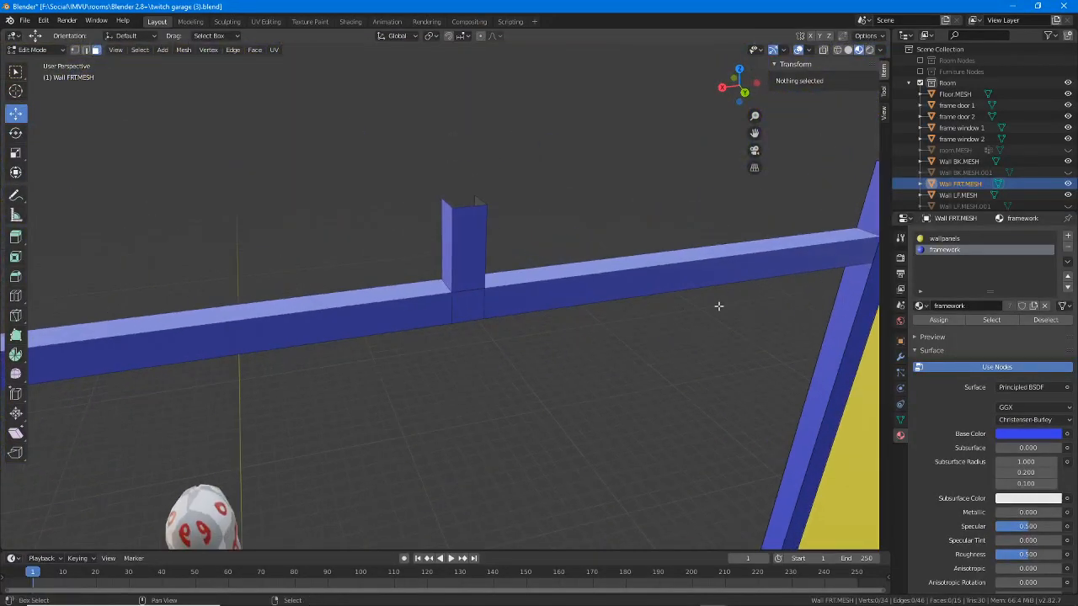
middle_drag(716, 305, 483, 204)
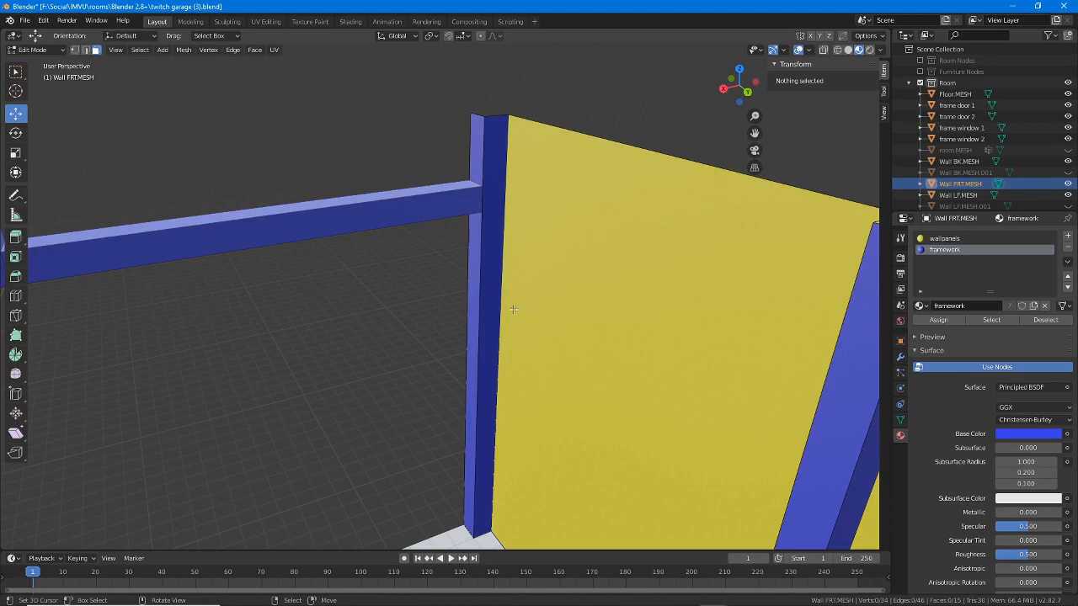
drag(478, 122, 463, 515)
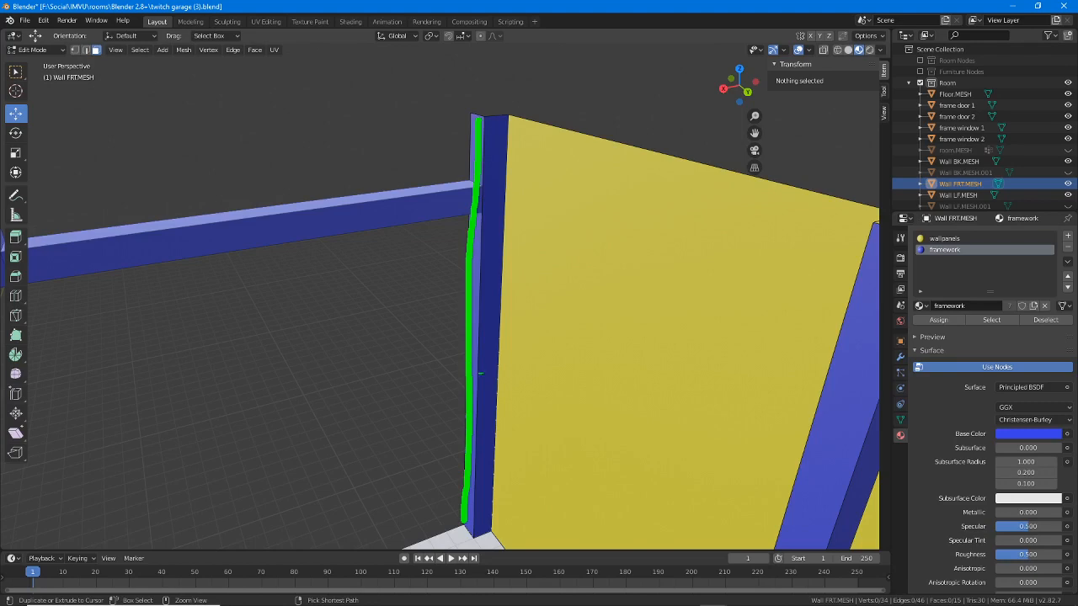
mouse_move(469, 179)
mouse_down()
mouse_move(673, 260)
mouse_move(882, 322)
mouse_up()
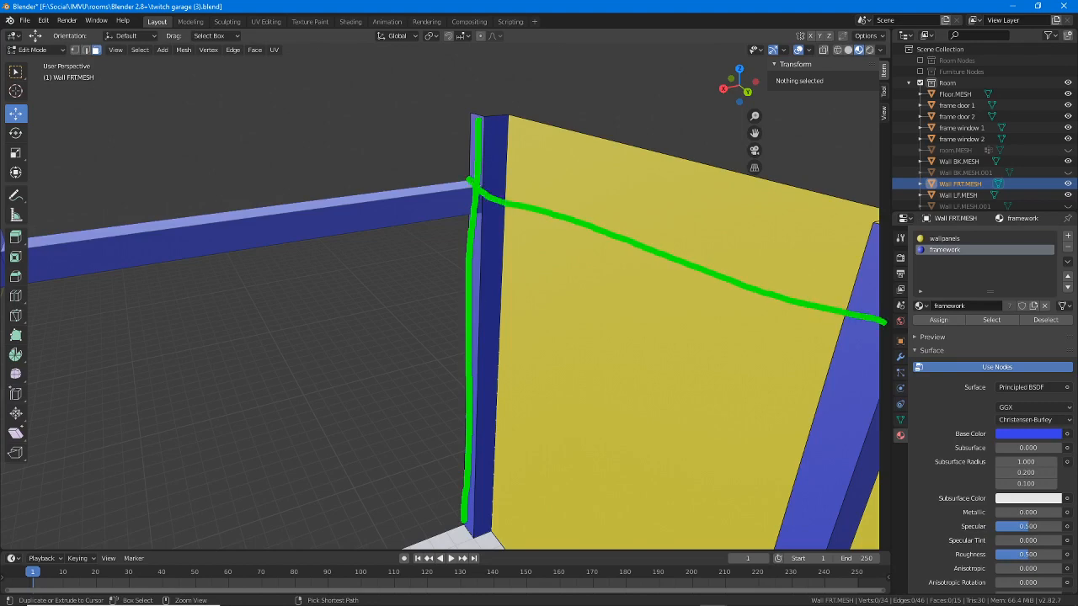
key(Escape)
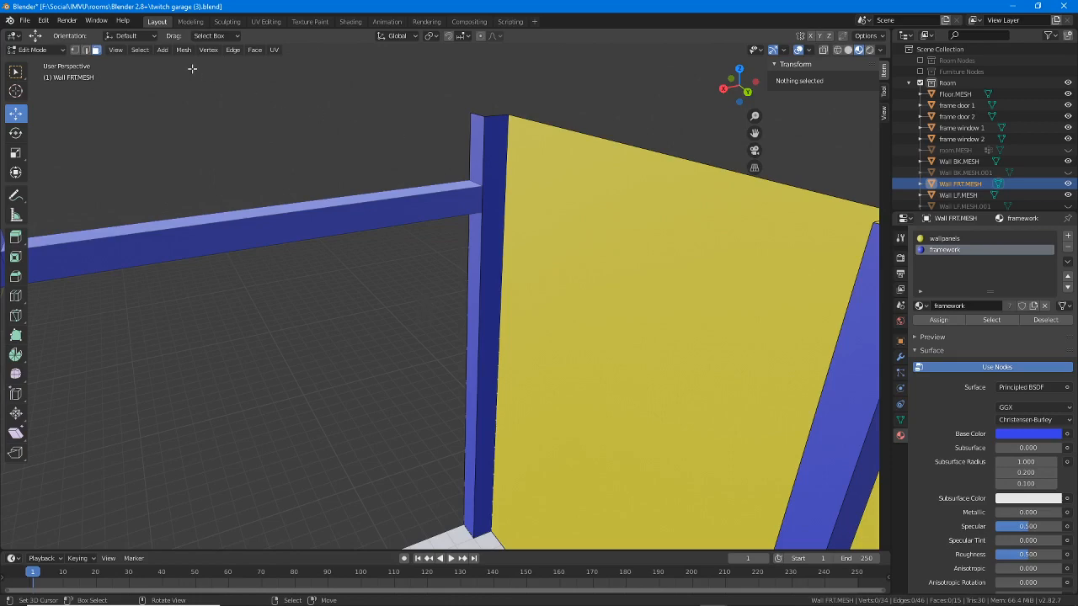
Step: Switch to edge selection and change from editing the front wall to editing the right wall, Wall RT.MESH
click(85, 50)
click(461, 155)
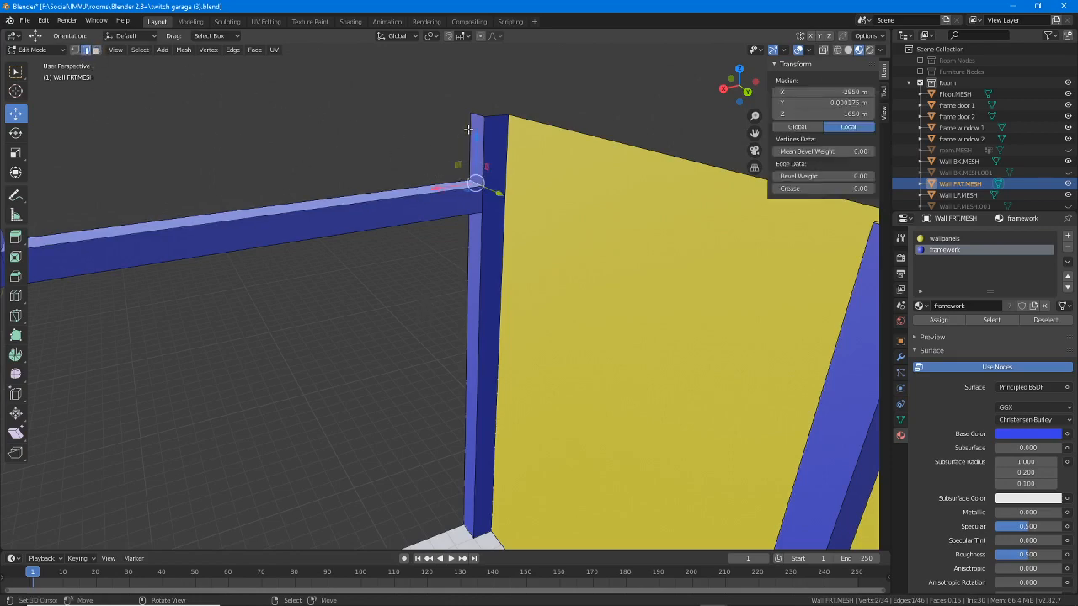
key(Tab)
click(483, 142)
key(Tab)
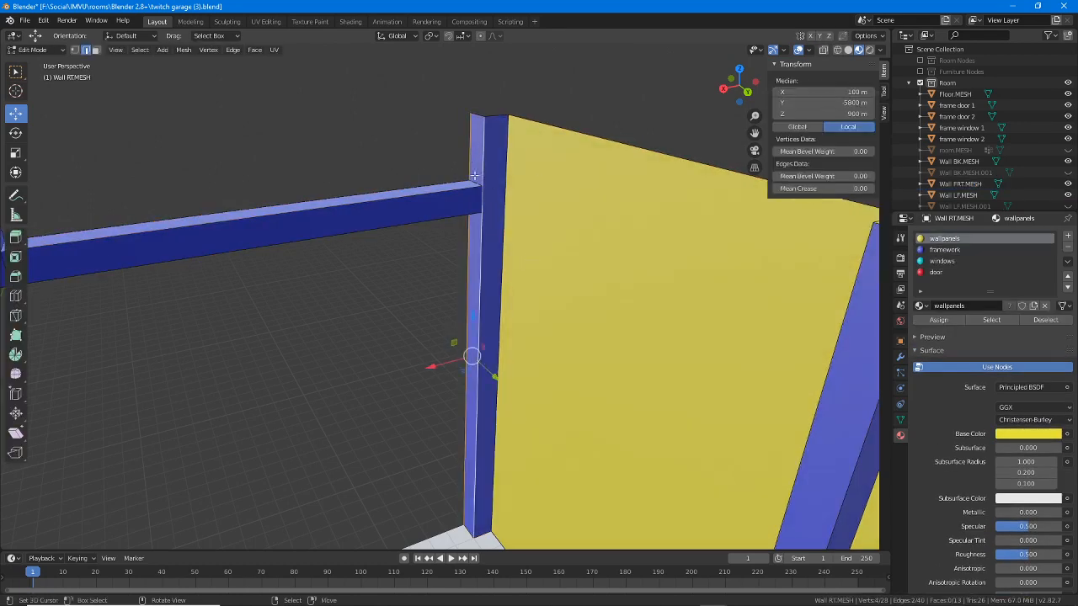
Step: Subdivide the two vertical edges of the end post's inner face and select the new horizontal edge between them
middle_drag(505, 212, 503, 204)
click(232, 49)
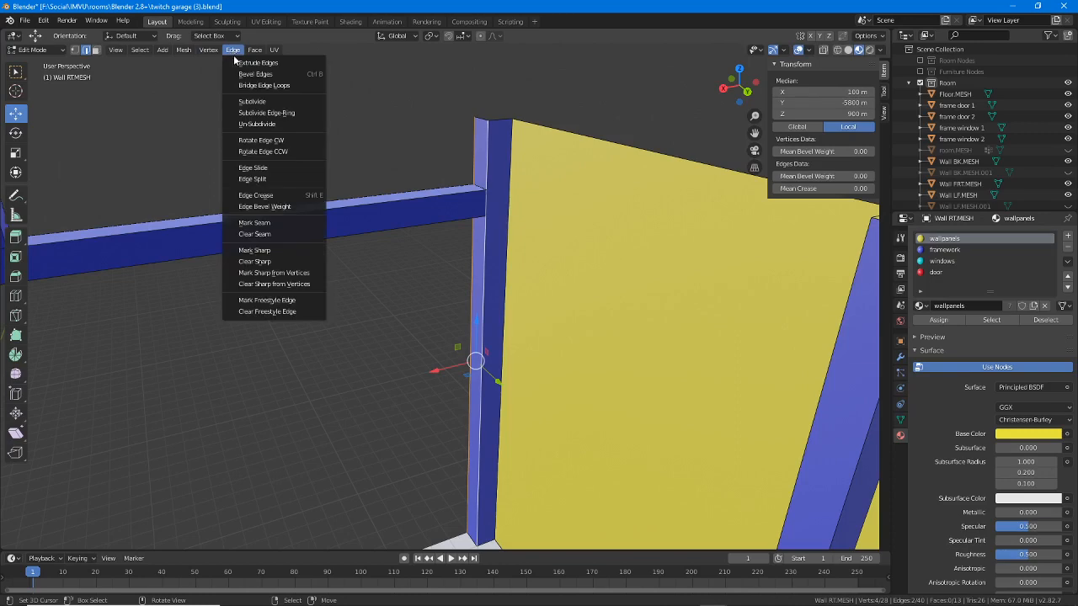
click(244, 101)
click(477, 360)
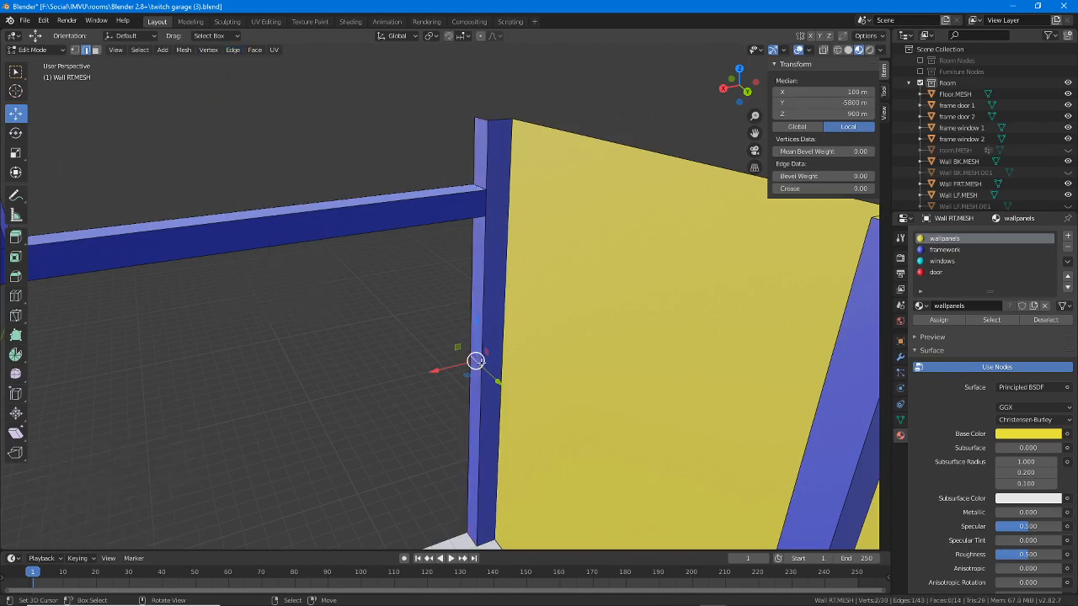
Step: Raise the end post's new horizontal edge 600 m along Z to just below the beam
key(ctrl+2)
mouse_move(446, 344)
mouse_down()
mouse_move(520, 400)
mouse_move(474, 329)
mouse_up()
key(g)
key(z)
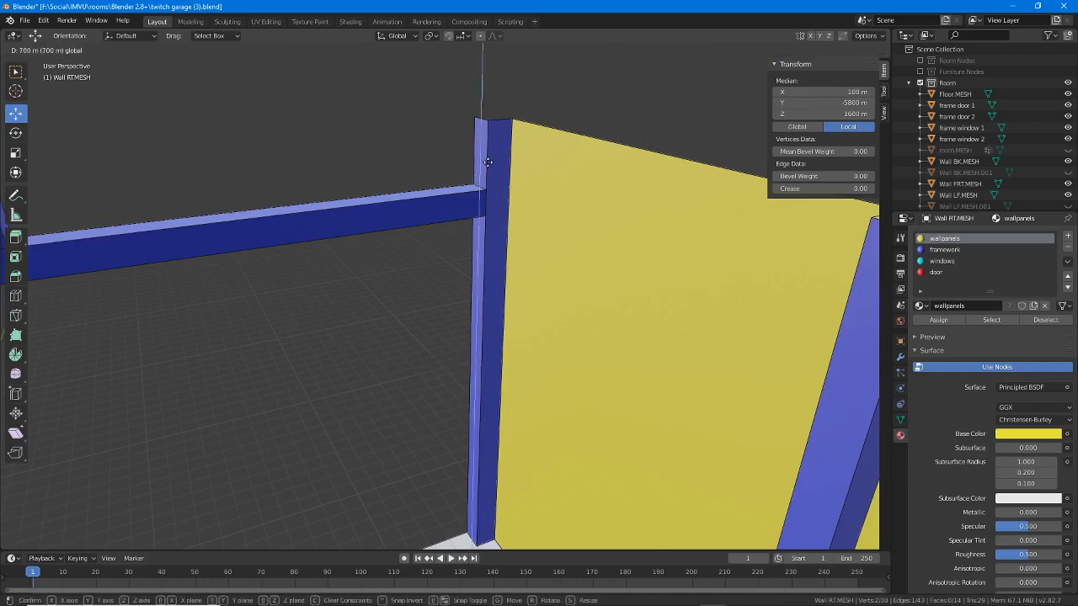
click(489, 176)
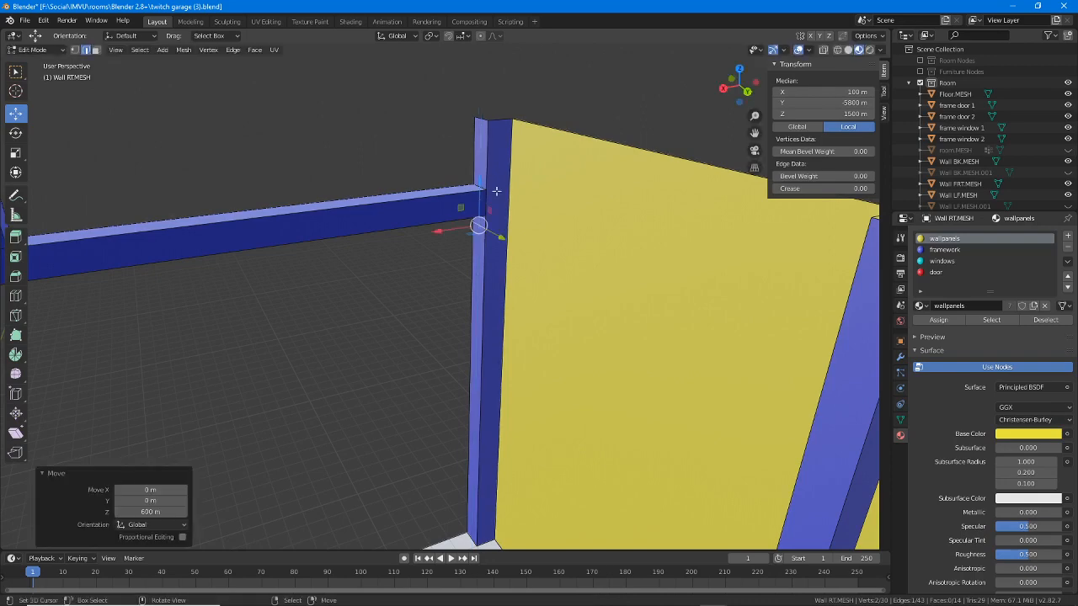
Step: Raise the end post's selected horizontal edge 50 m along Z to meet the beam's underside
scroll(532, 232, up, 1)
shift+middle_drag(531, 232, 497, 267)
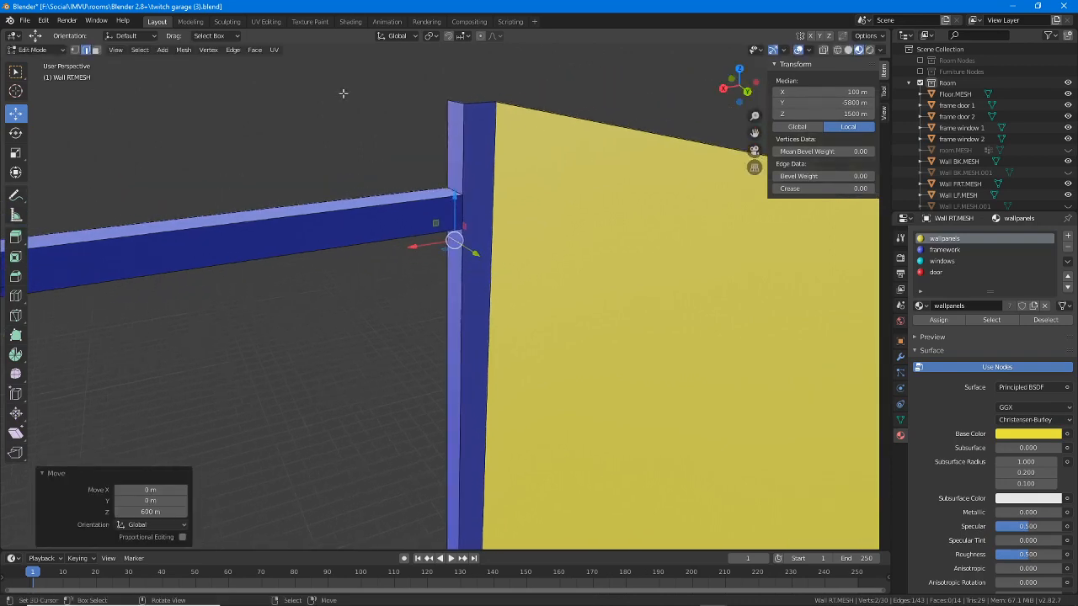
click(116, 51)
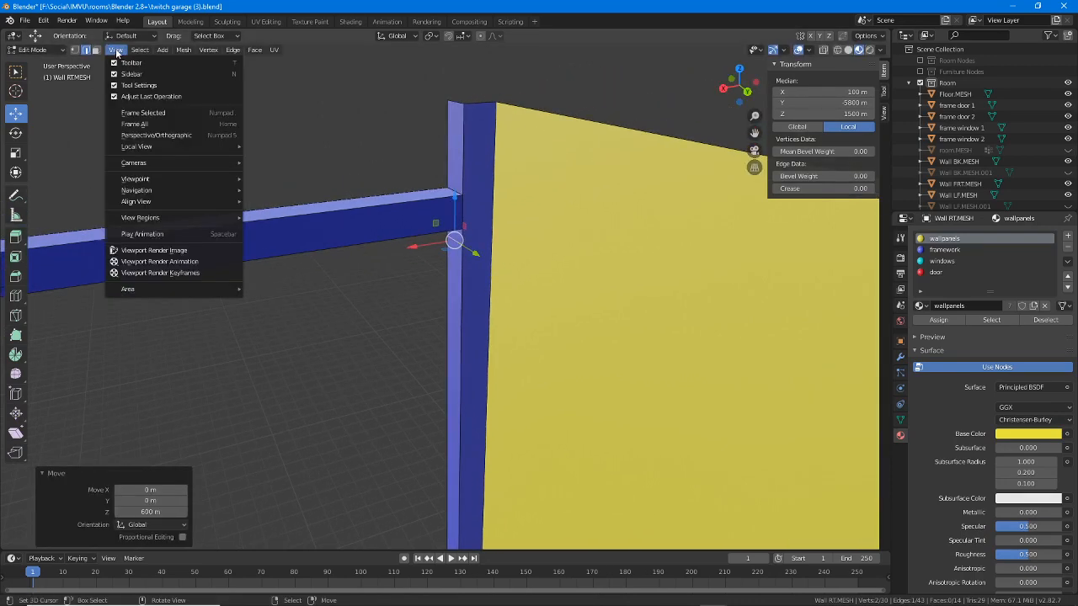
click(135, 112)
scroll(270, 177, down, 2)
middle_drag(363, 263, 364, 231)
drag(446, 254, 432, 440)
drag(432, 403, 433, 402)
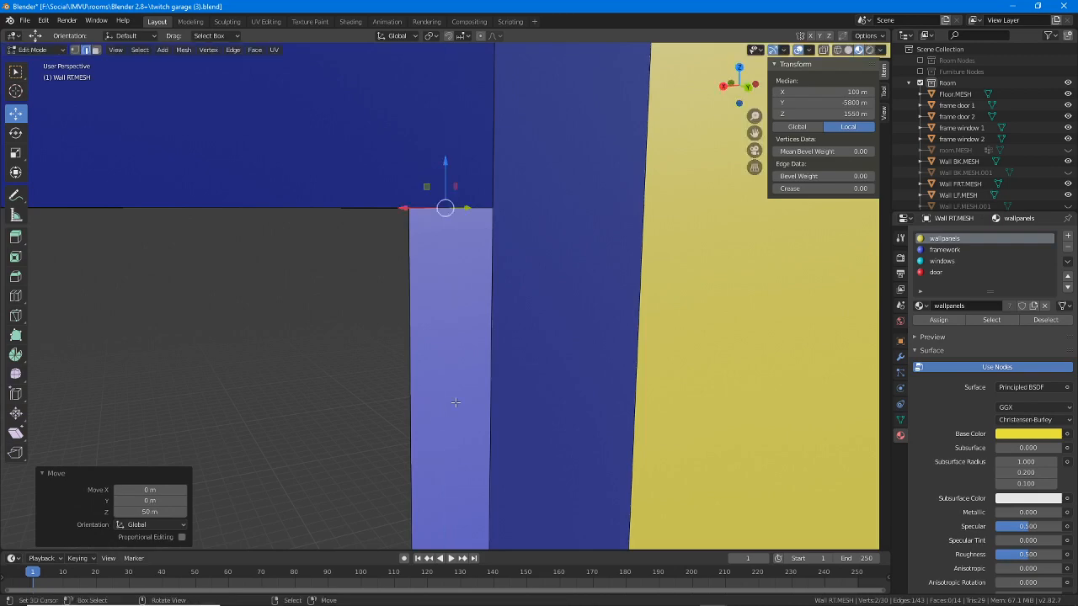
middle_drag(463, 267, 488, 342)
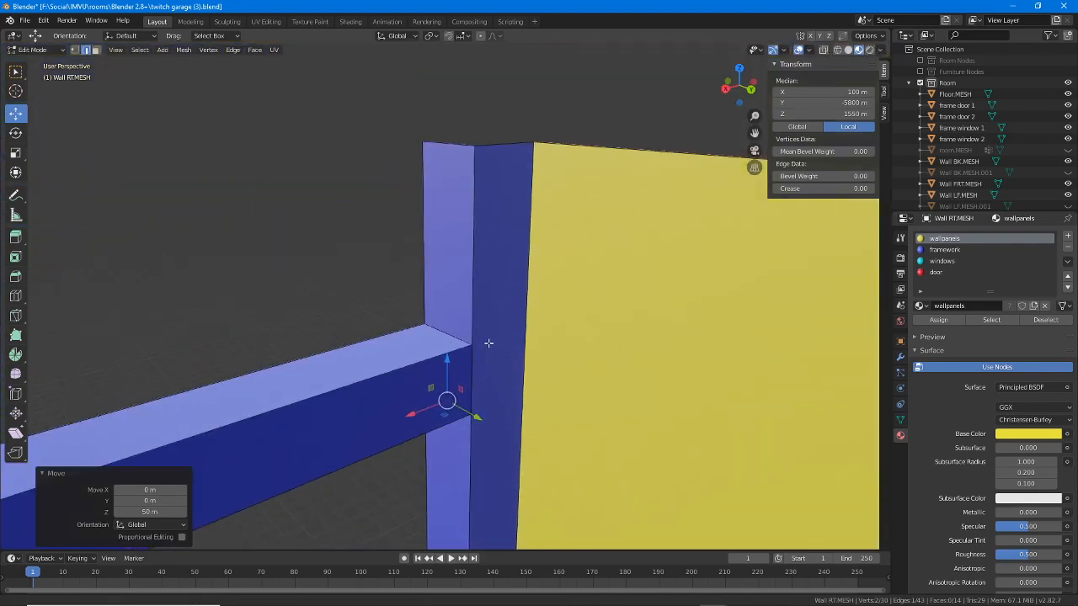
Step: Subdivide the two vertical edges of the end post's inner face above the lower cut and select the new horizontal edge
shift+click(421, 230)
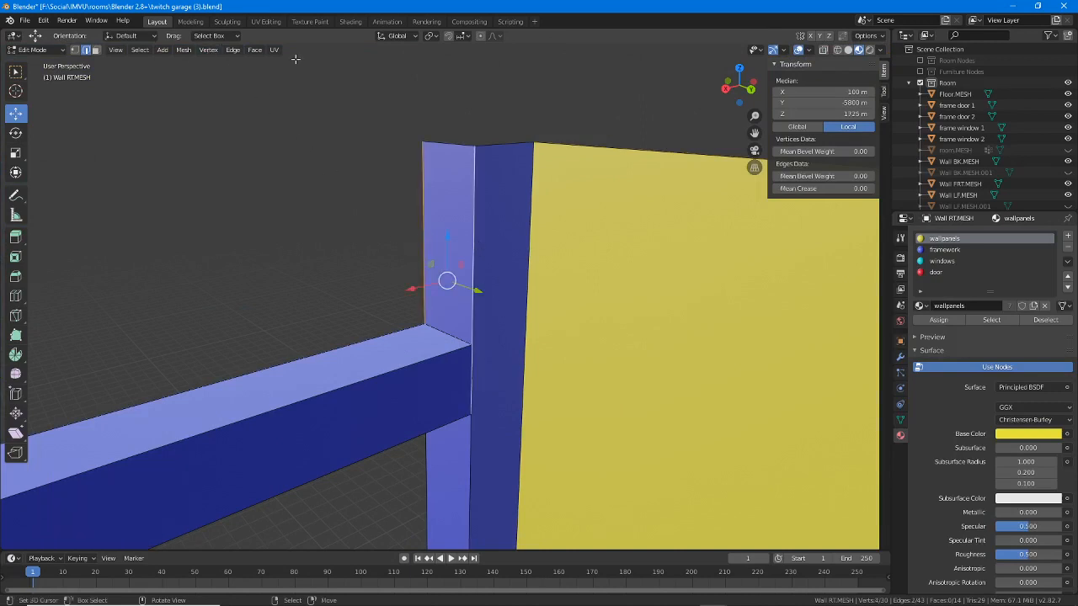
click(232, 50)
click(256, 101)
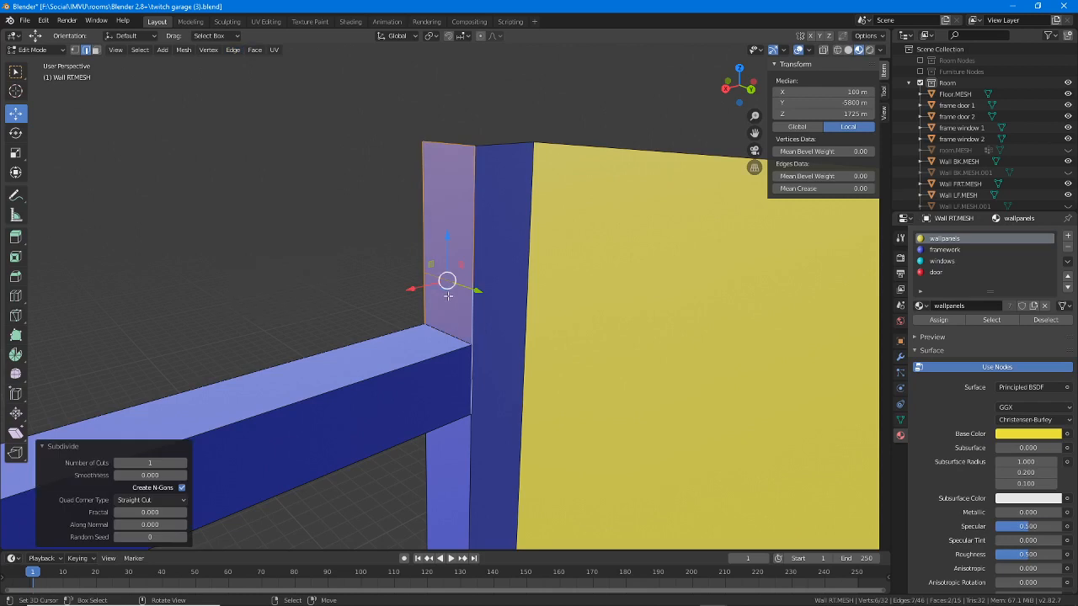
click(451, 286)
Step: Lower the new horizontal edge 100 m along Z, and raise it 30 m to roughly the beam's top
middle_drag(446, 310, 443, 303)
key(g)
key(z)
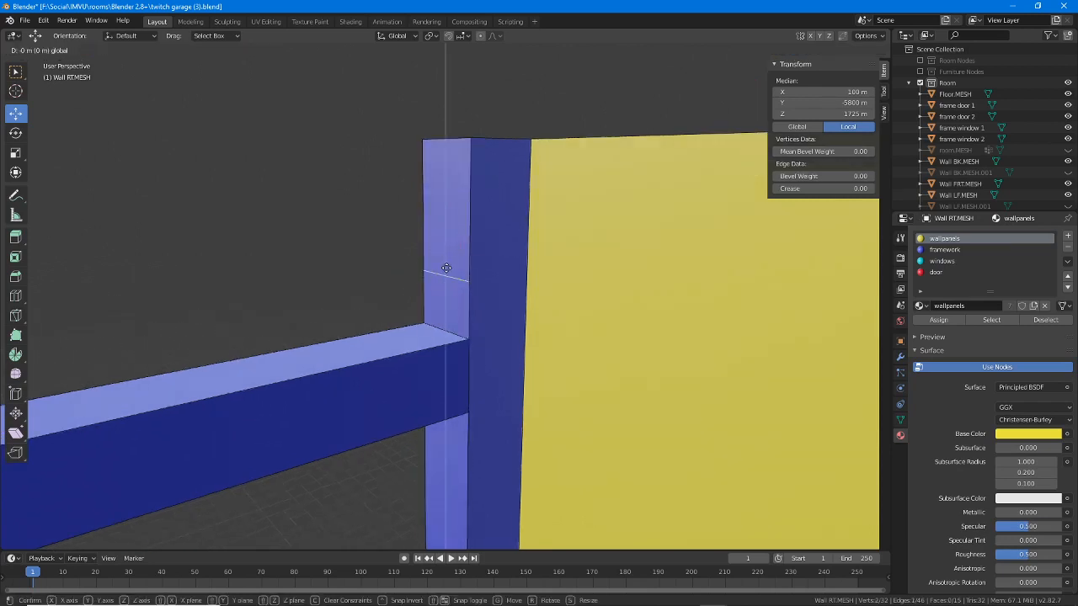
click(448, 279)
middle_drag(448, 279, 514, 335)
key(g)
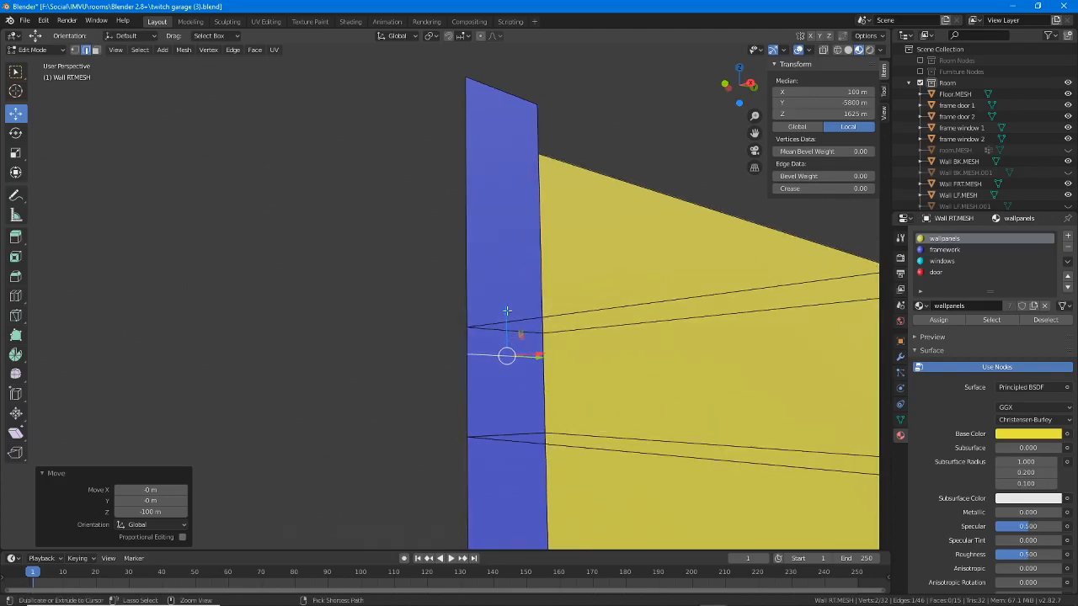
key(z)
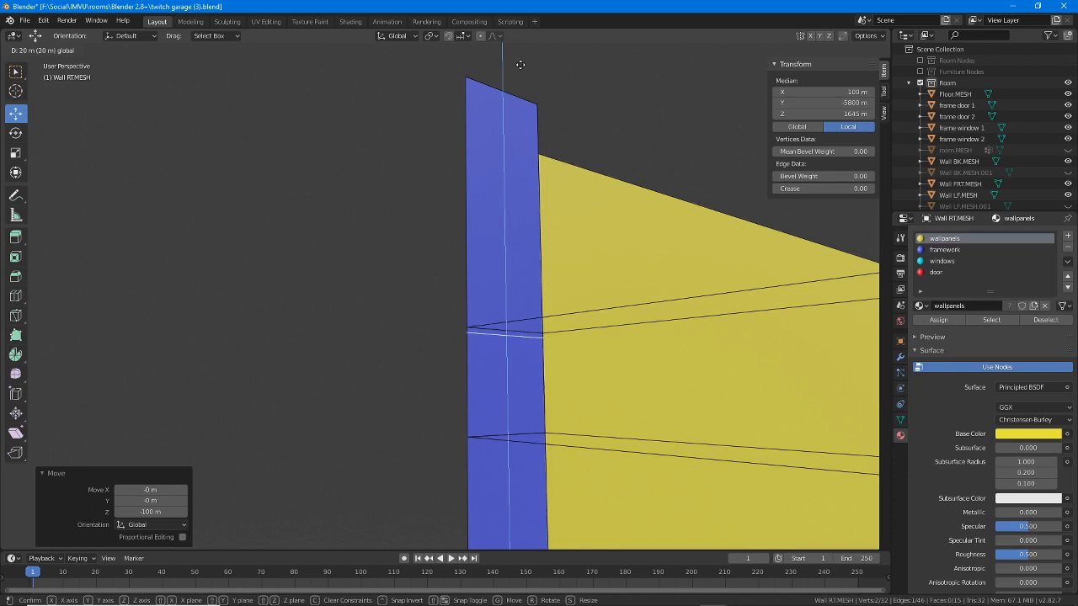
click(521, 537)
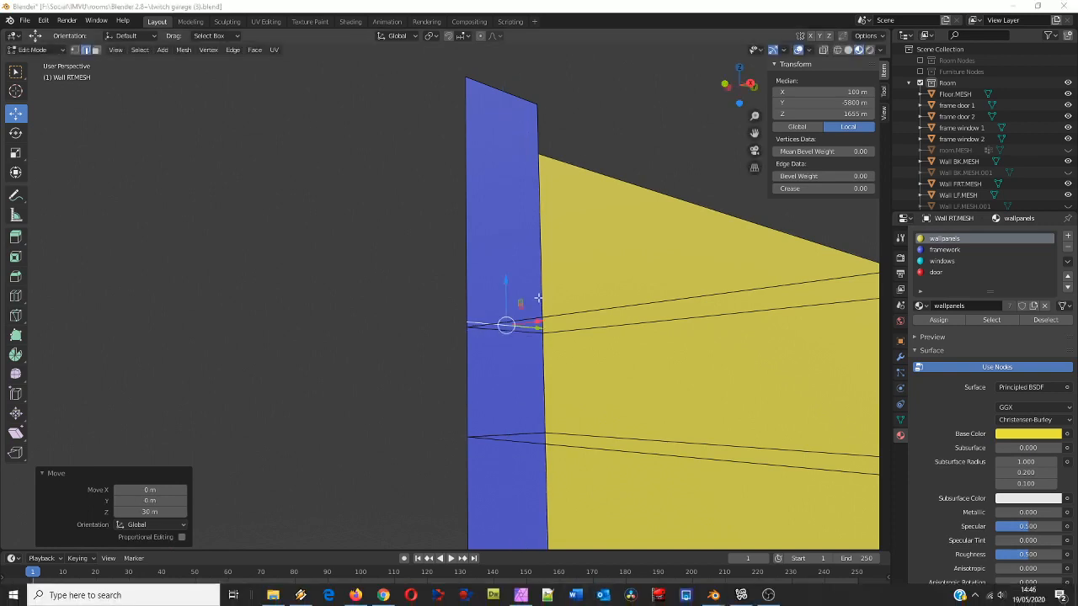
Step: Check the lower cut edge's height and set the upper cut edge's Z to 1650 m, level with the beam's top
middle_drag(579, 313, 527, 347)
right_click(490, 436)
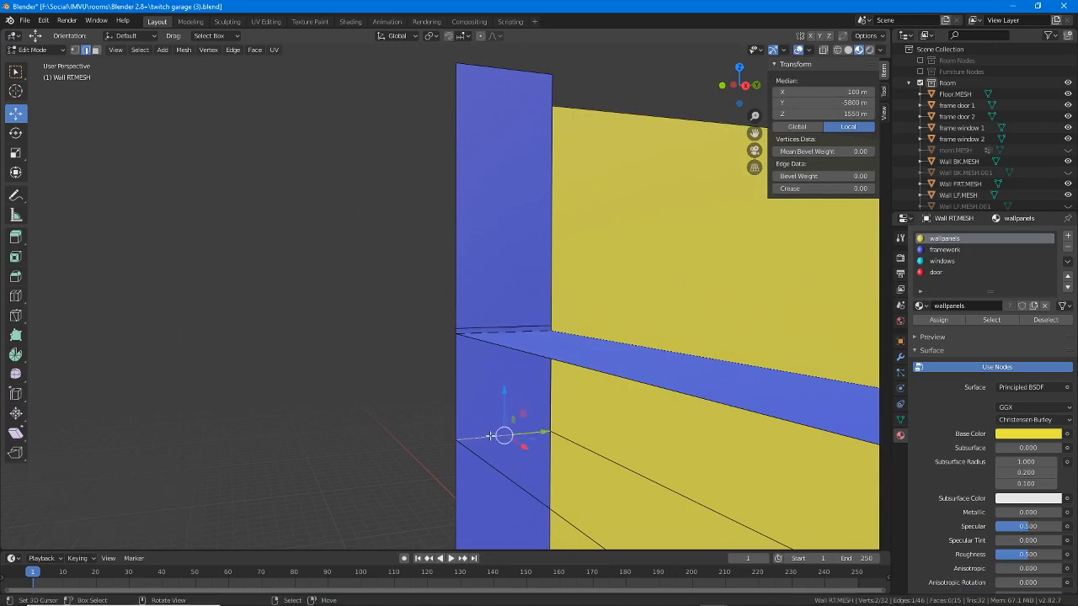
middle_drag(490, 436, 503, 432)
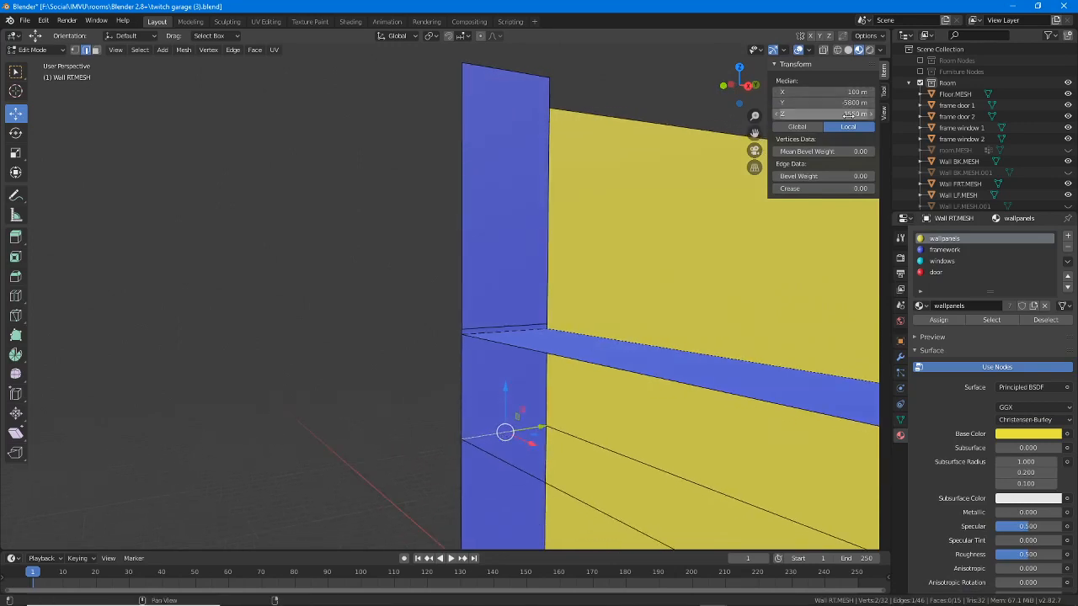
right_click(498, 327)
click(841, 115)
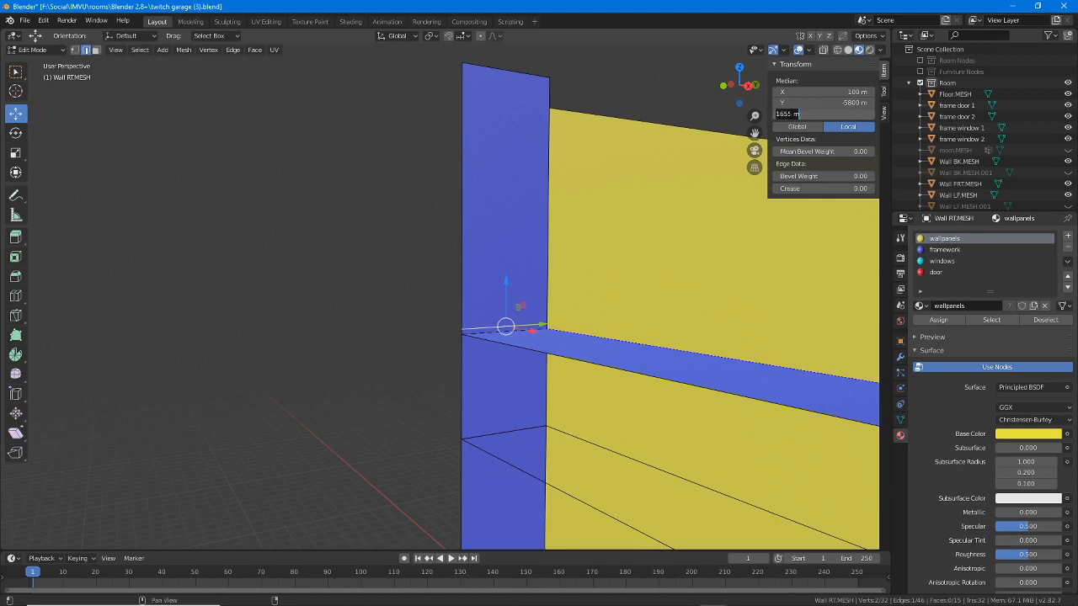
key(Return)
key(Return)
Step: Delete the right wall end post's face between the two horizontal cuts, where the beam meets it
middle_drag(505, 329, 513, 395)
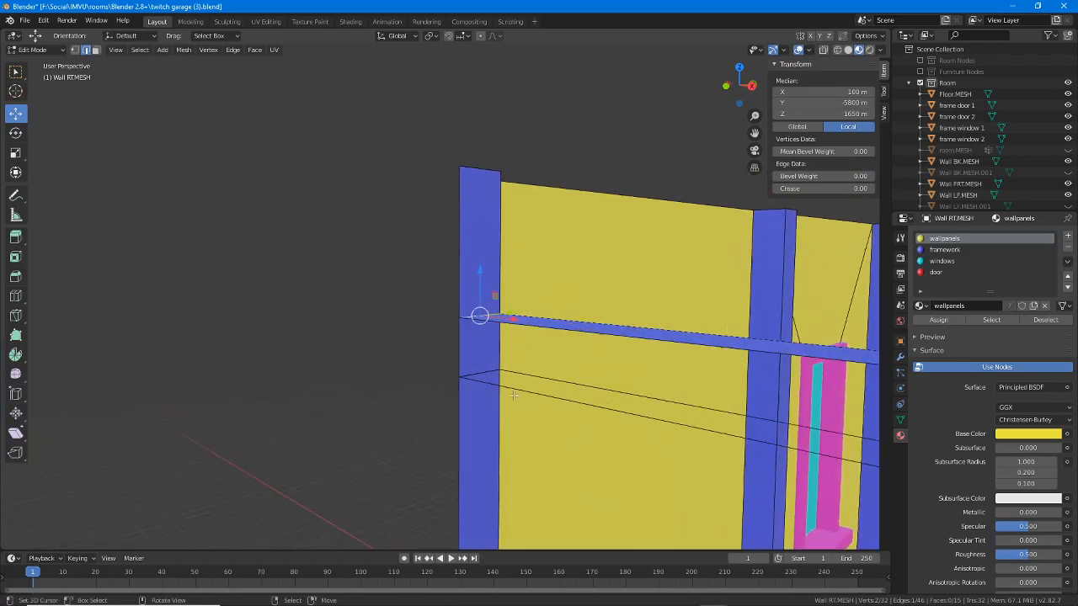
click(95, 50)
click(479, 344)
key(x)
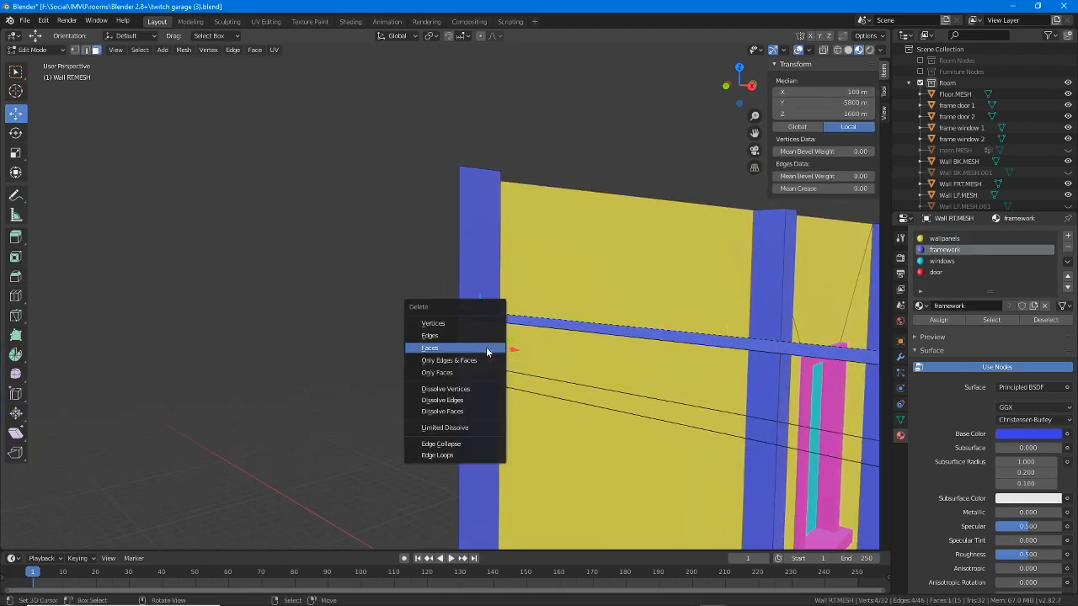
click(448, 348)
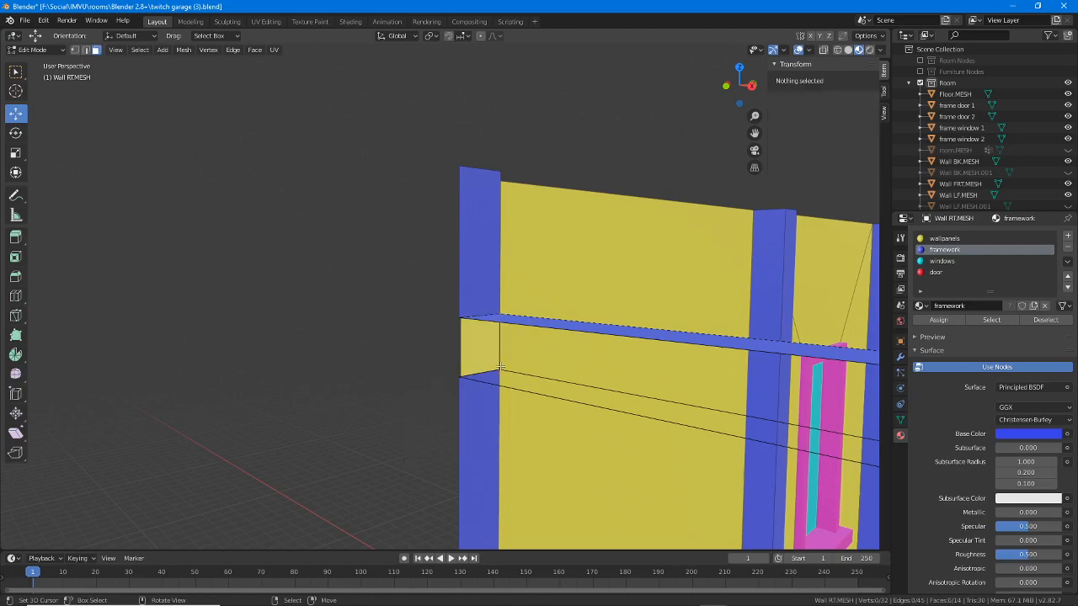
Step: Change from editing the right wall to editing the front wall, Wall FRT.MESH, at its opposite end post
middle_drag(493, 366, 407, 264)
key(Tab)
click(431, 254)
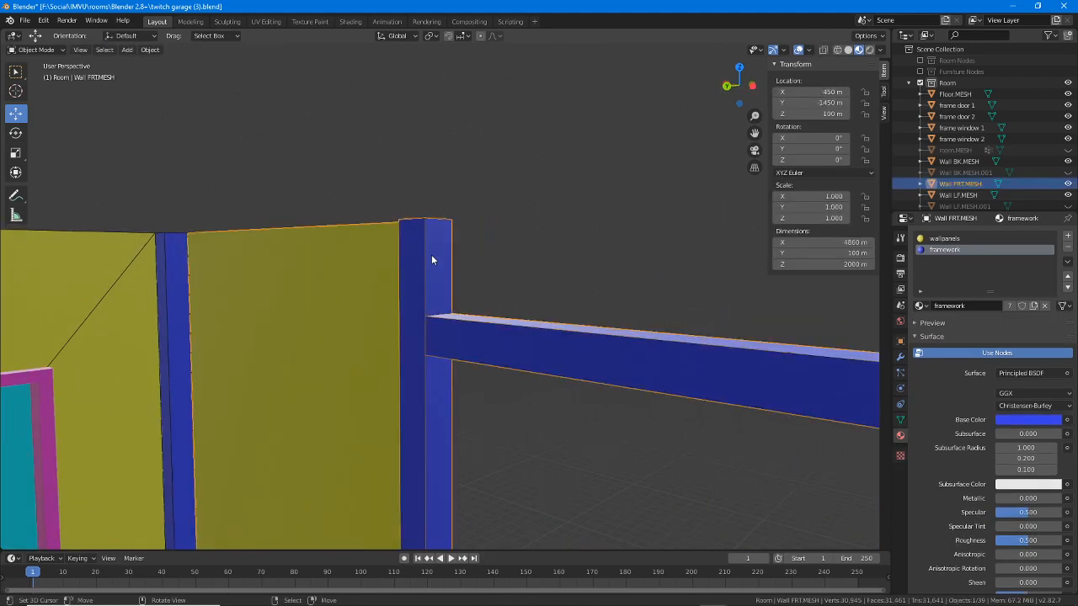
middle_drag(463, 314, 501, 353)
key(Tab)
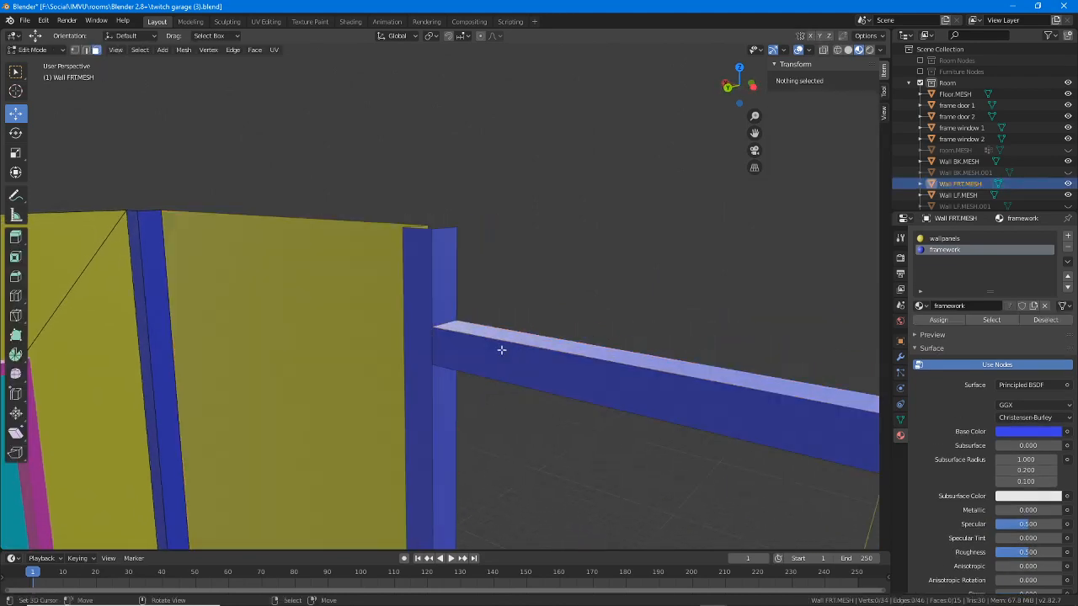
scroll(480, 336, up, 2)
click(415, 313)
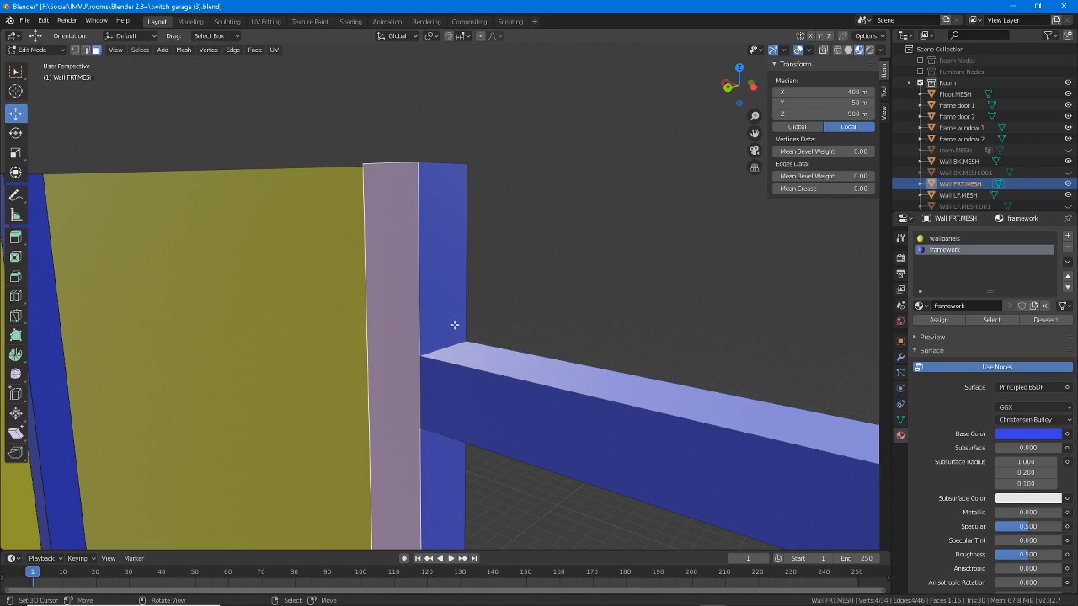
Step: In edge selection, subdivide the two vertical edges of the front wall post's beam-side face and select the new horizontal edge
click(85, 50)
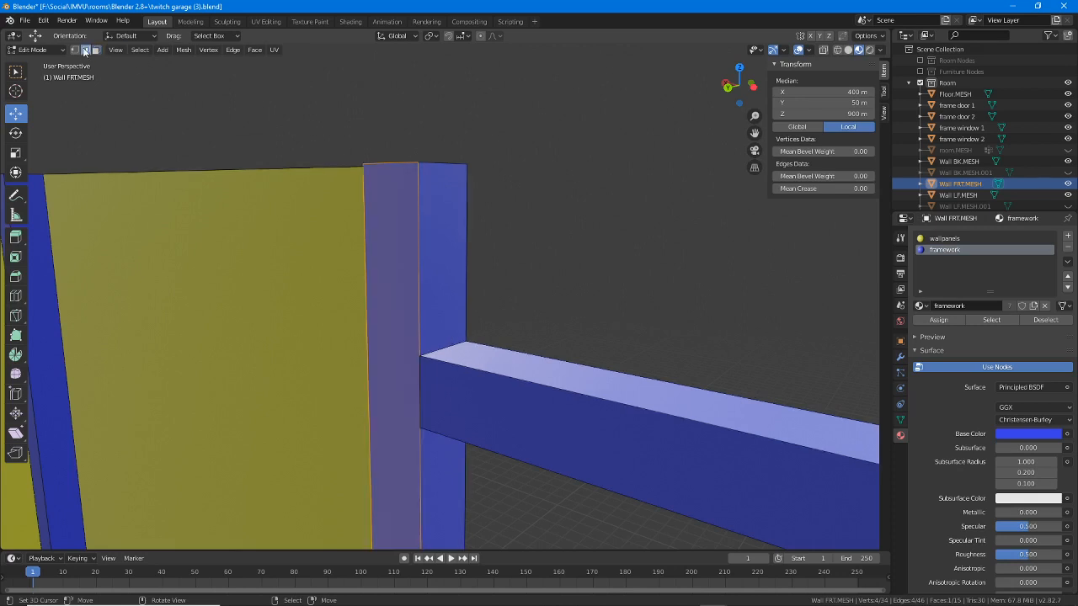
click(424, 229)
shift+click(465, 236)
click(232, 50)
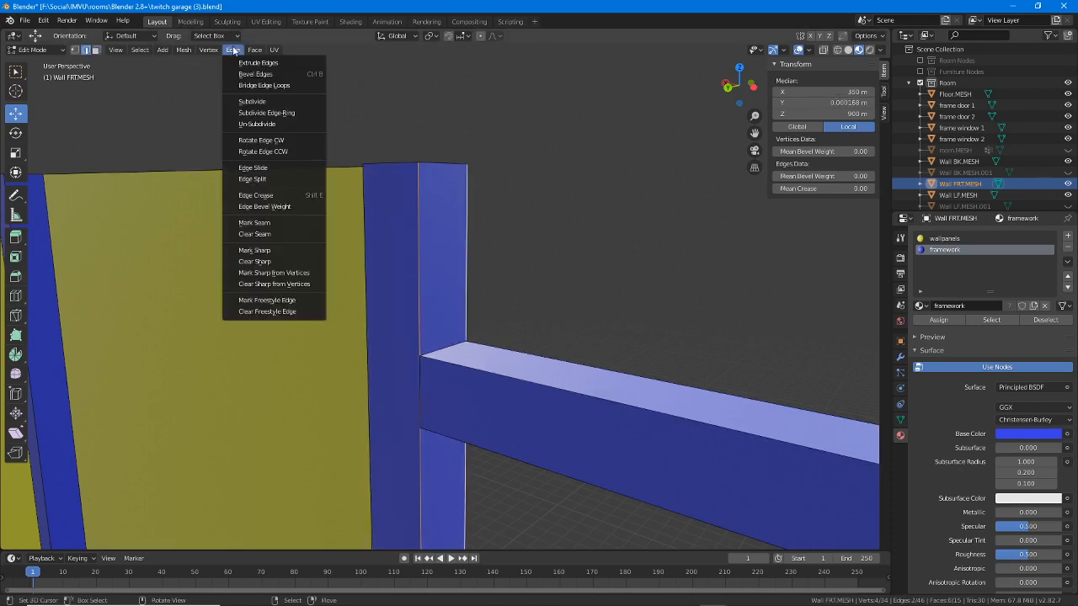
click(252, 106)
scroll(416, 392, down, 2)
shift+middle_drag(416, 392, 393, 270)
click(425, 508)
Step: Raise the post's new horizontal edge 700 m along Z, and lower it 50 m to align with the beam's underside
key(g)
key(z)
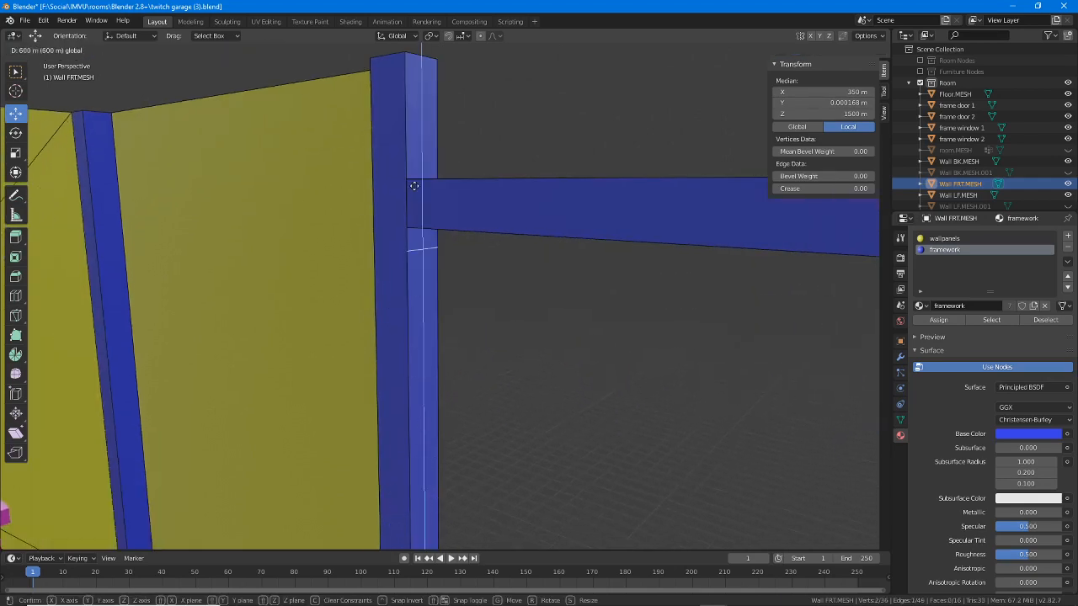
click(414, 182)
middle_drag(472, 283, 533, 243)
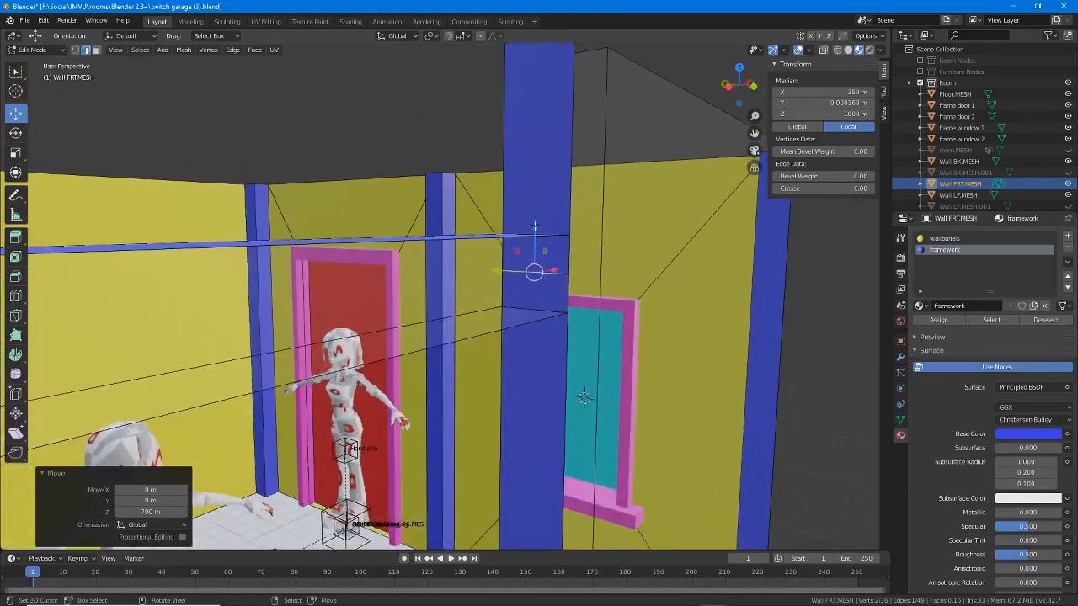
key(g)
key(z)
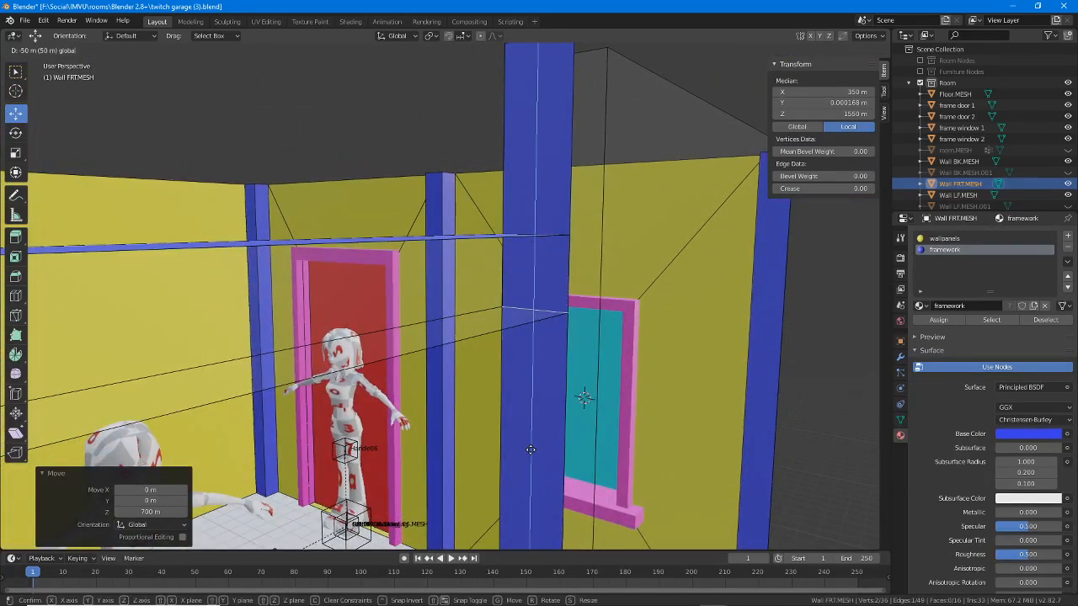
click(533, 310)
Step: Subdivide the front wall post's two vertical edges above the lower cut and select the resulting horizontal edge
click(570, 175)
shift+click(505, 144)
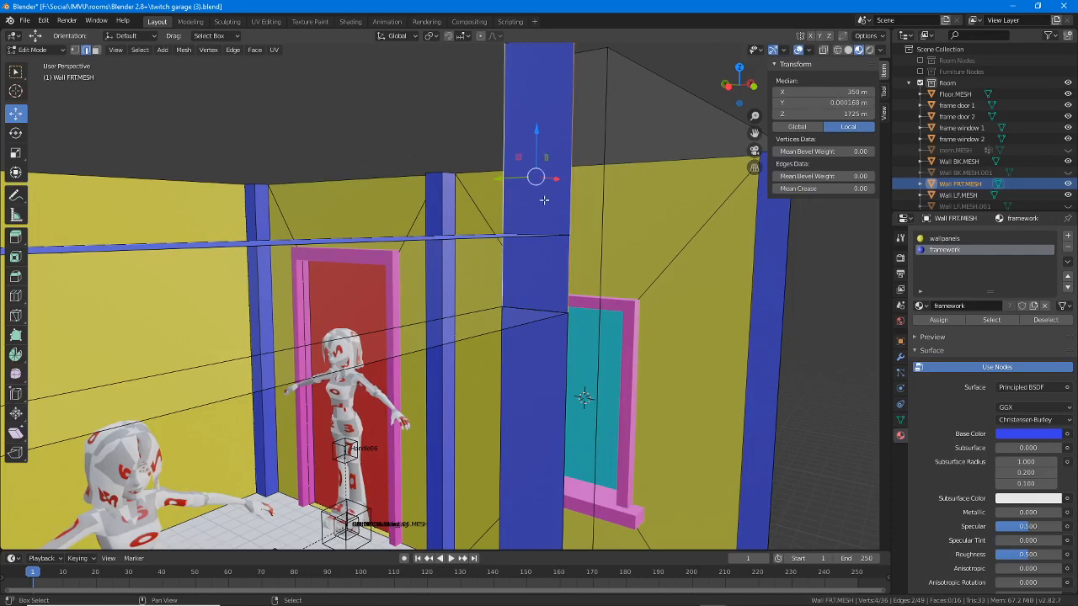
middle_drag(546, 200, 429, 149)
click(233, 49)
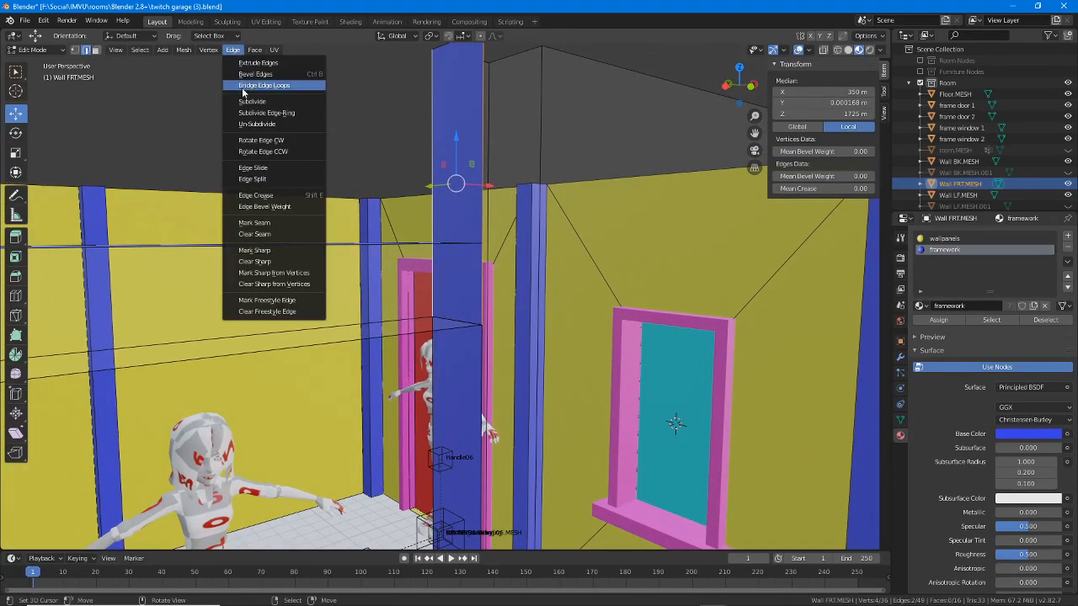
click(252, 105)
click(440, 199)
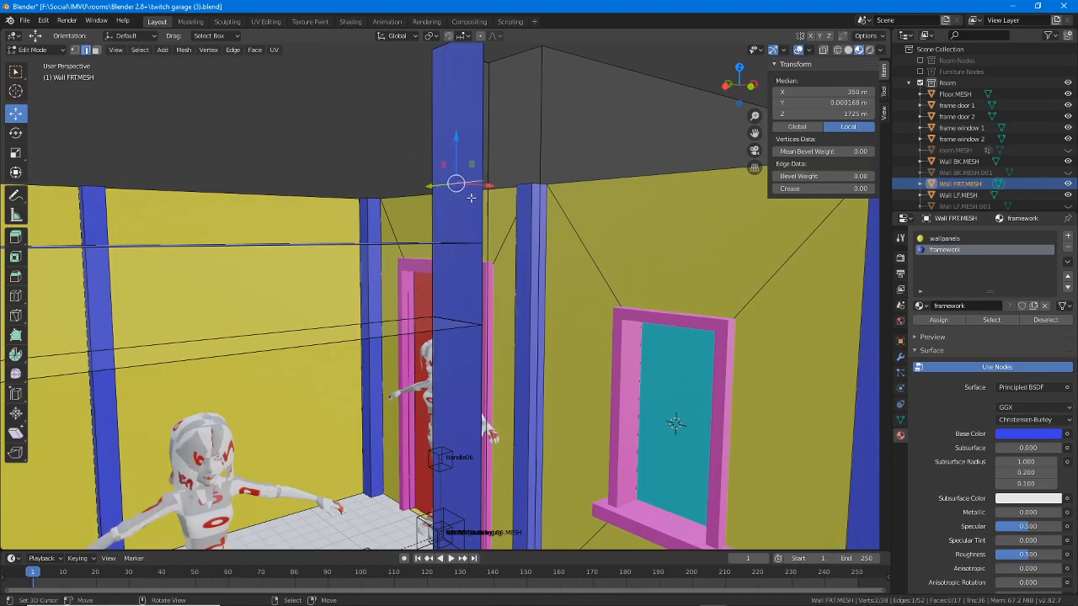
Step: Set the front wall post's upper cut edge to Z 1650 m, level with the beam's top
middle_drag(458, 201, 459, 217)
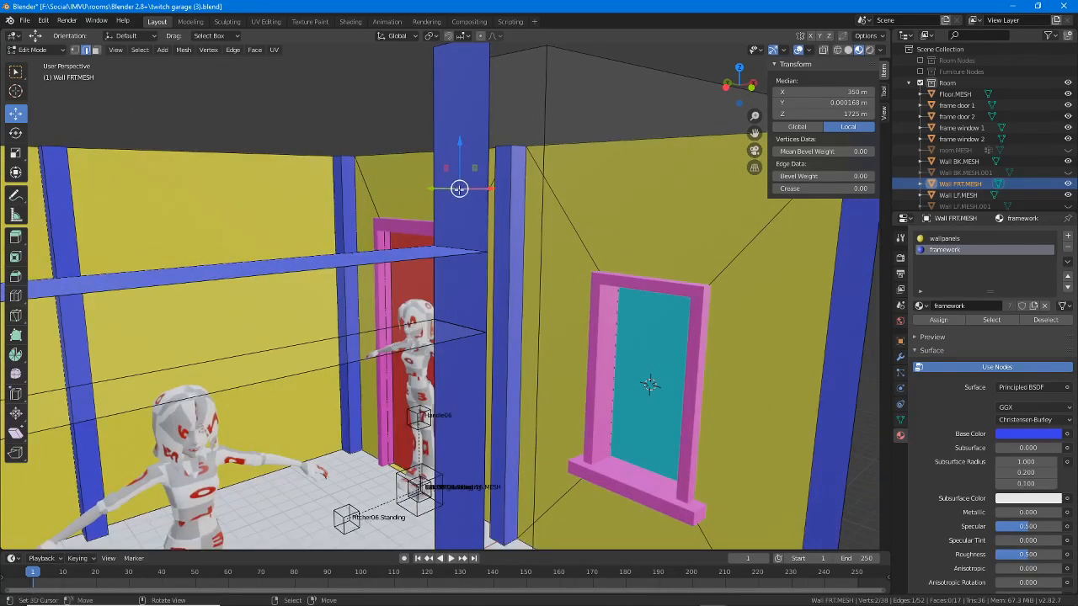
double_click(846, 115)
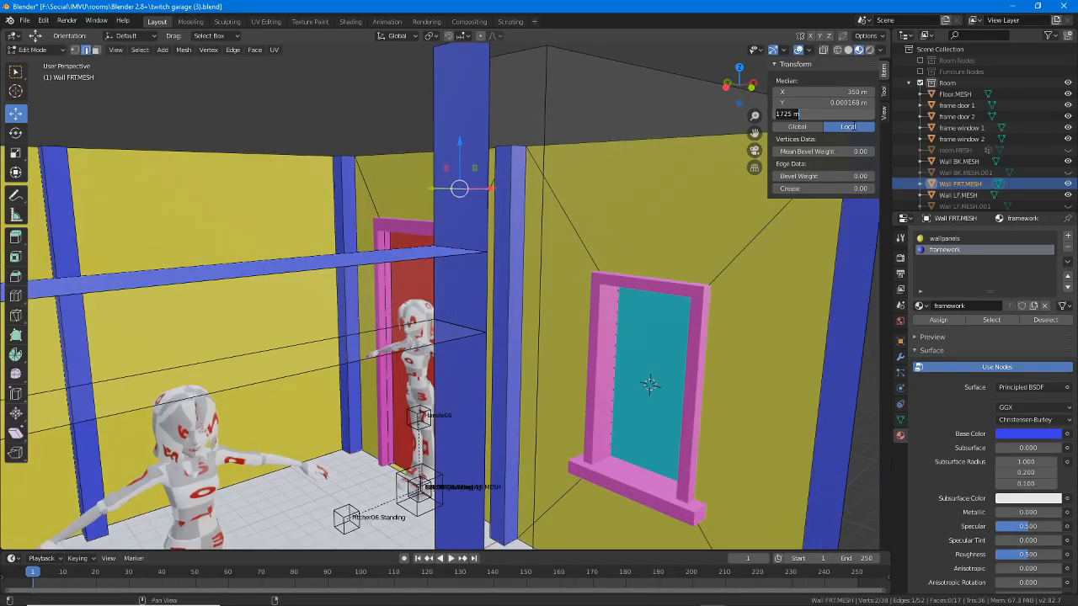
text(1550)
key(Return)
Step: Switch to face selection and delete the front wall post's face between the two cuts, behind the beam's end
middle_drag(476, 357, 465, 343)
key(3)
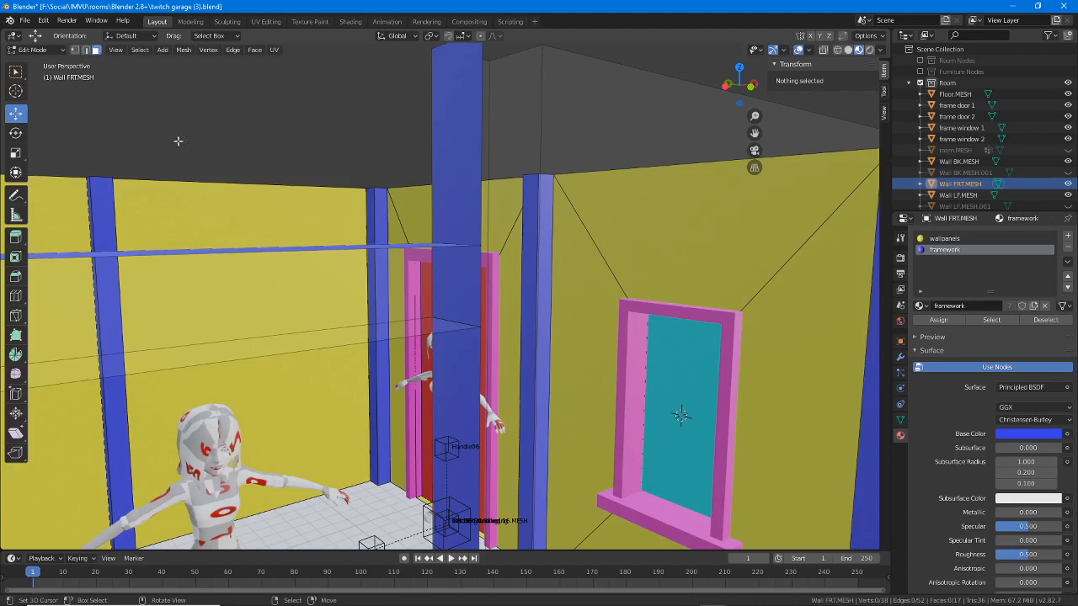
click(469, 282)
key(x)
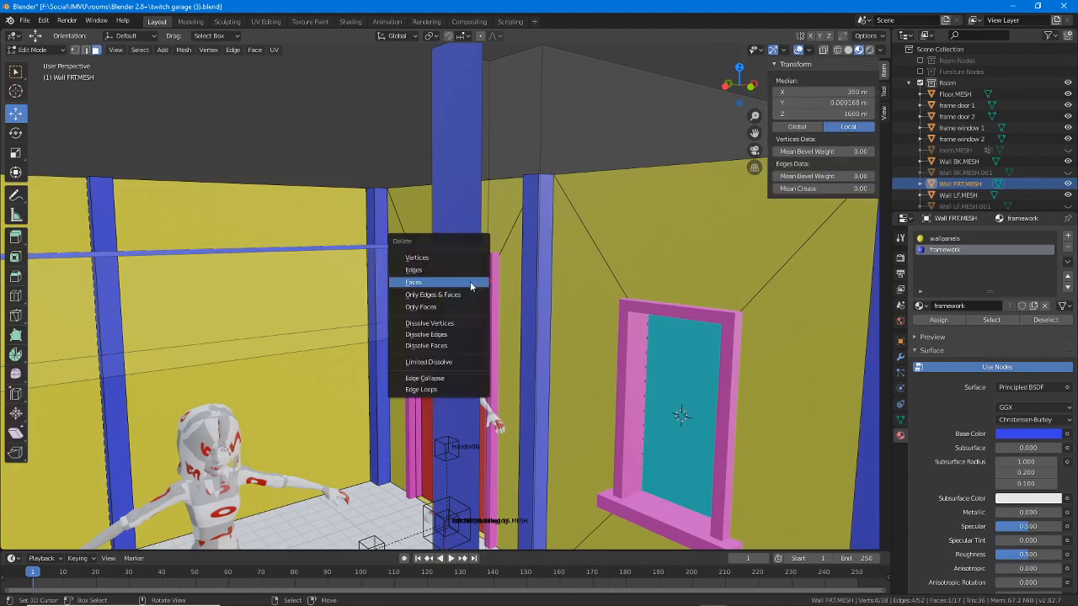
click(429, 284)
Step: Select all of the front wall's geometry and merge its vertices by distance
scroll(438, 354, down, 2)
middle_drag(438, 354, 447, 360)
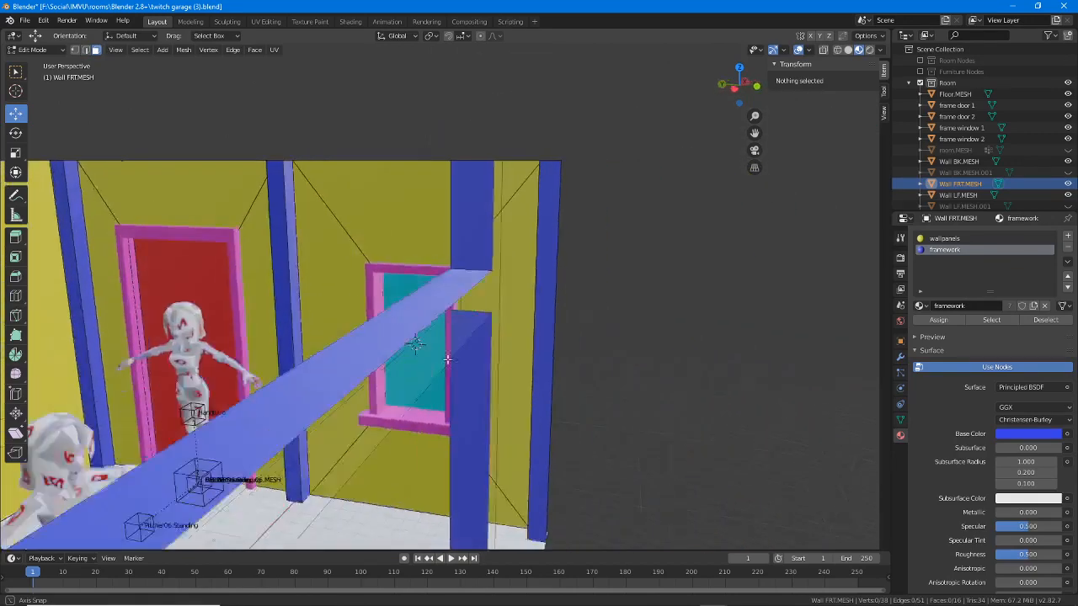
scroll(505, 360, up, 5)
middle_drag(640, 334, 407, 371)
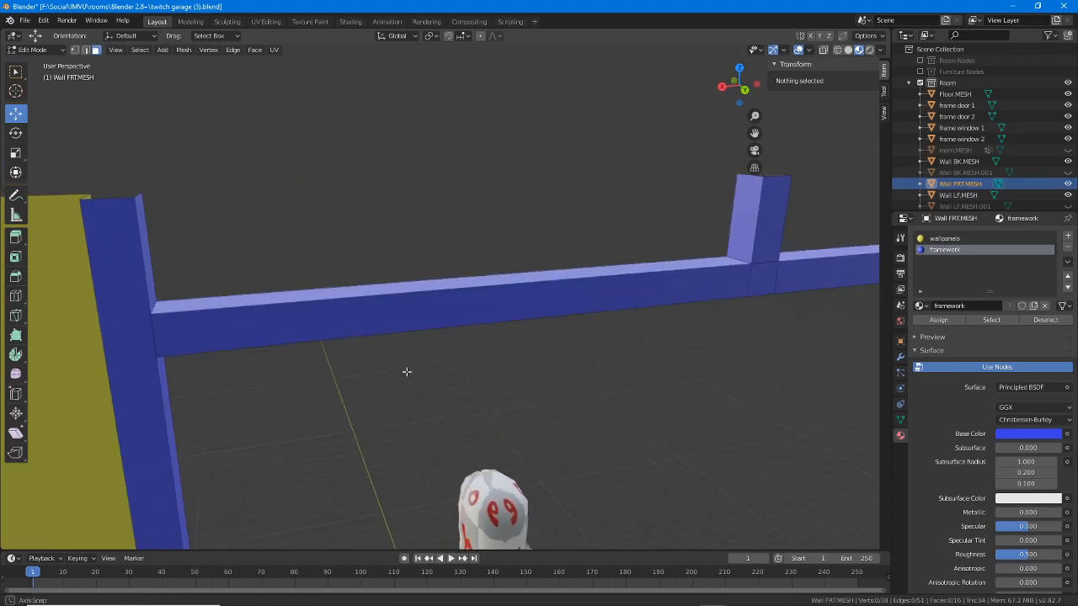
scroll(416, 369, down, 2)
key(a)
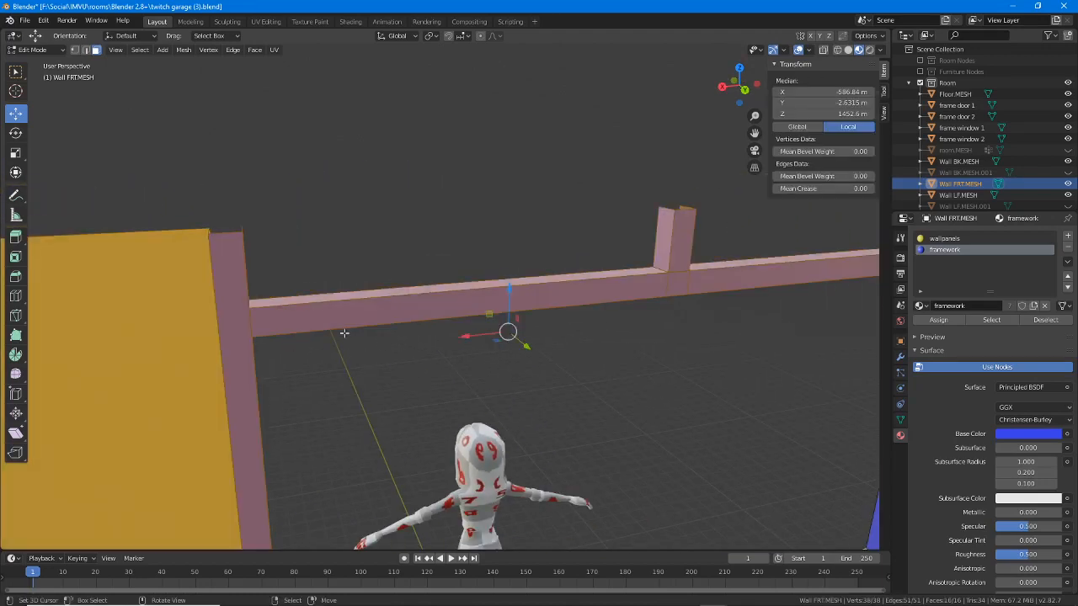
click(139, 50)
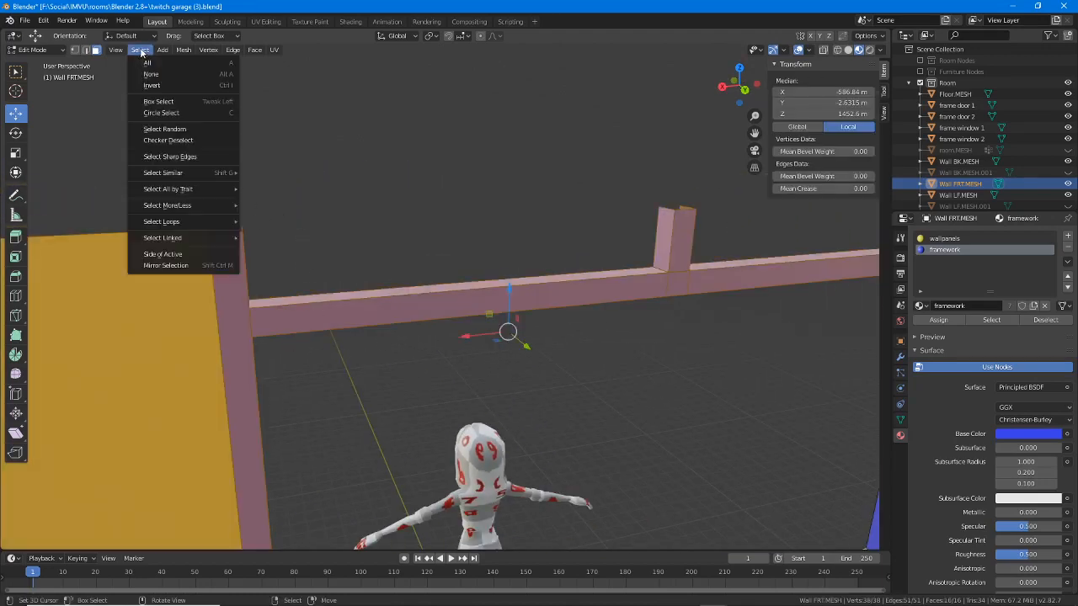
click(183, 49)
mouse_move(212, 276)
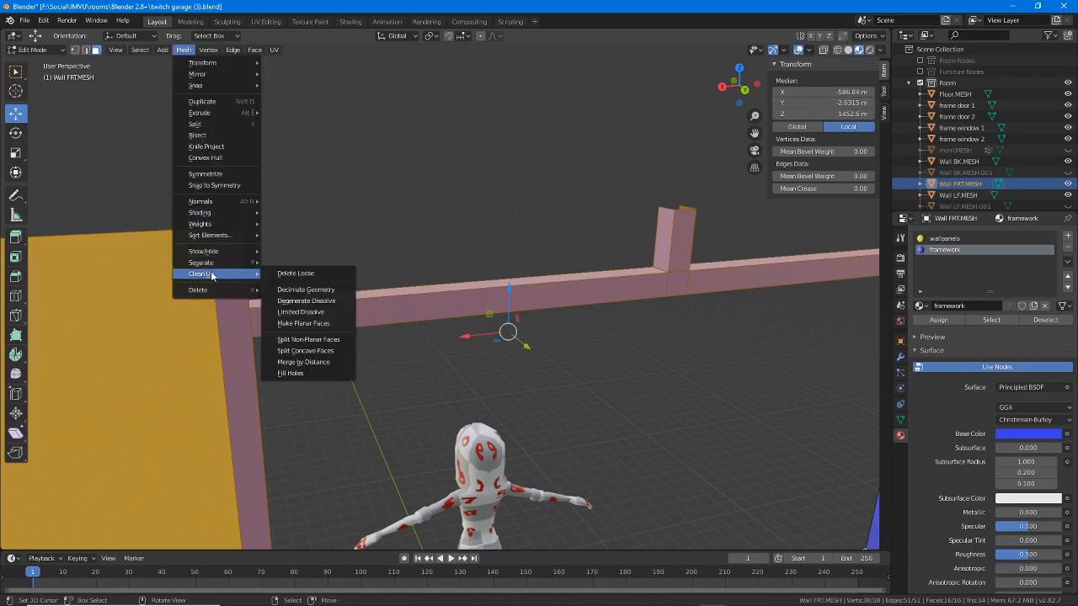
click(304, 362)
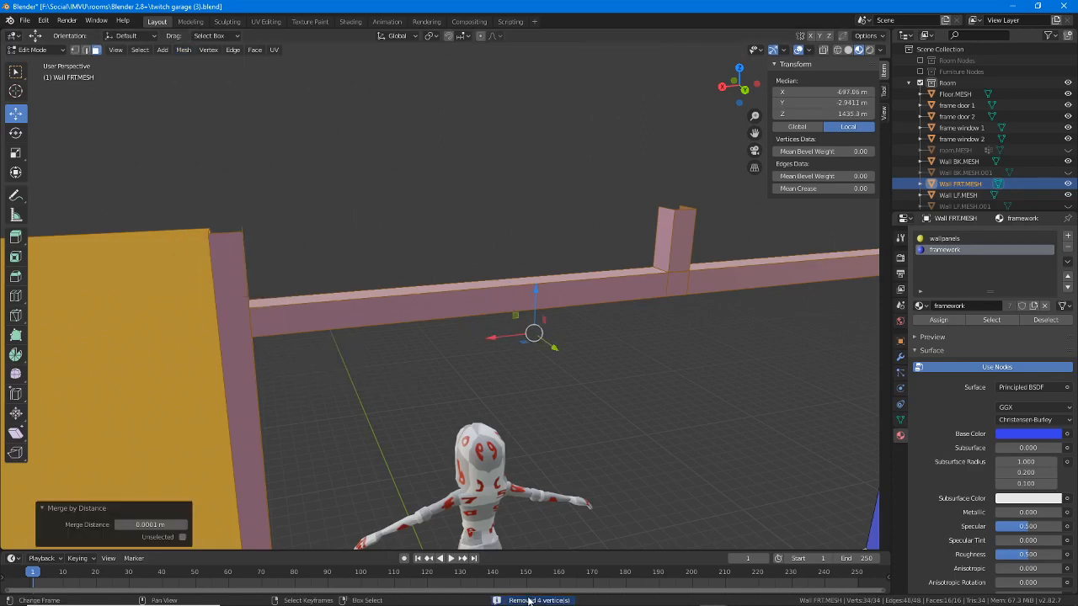
Step: Set the front wall's merge distance to 0.1 m
click(184, 524)
click(184, 523)
click(183, 523)
click(183, 524)
click(184, 524)
click(184, 525)
click(183, 524)
click(184, 524)
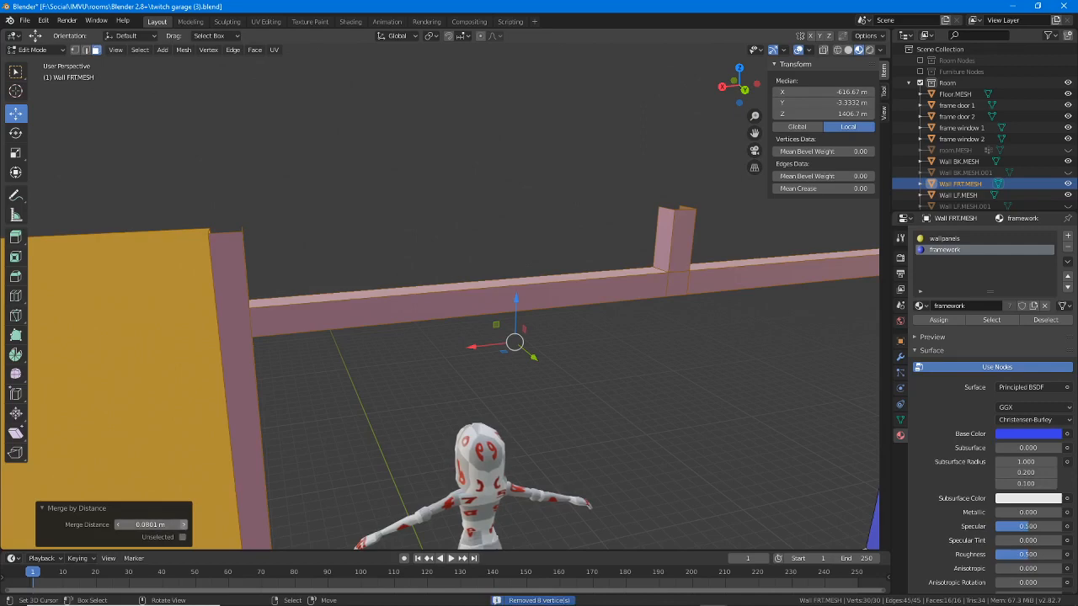
click(184, 524)
click(183, 525)
click(183, 525)
click(184, 525)
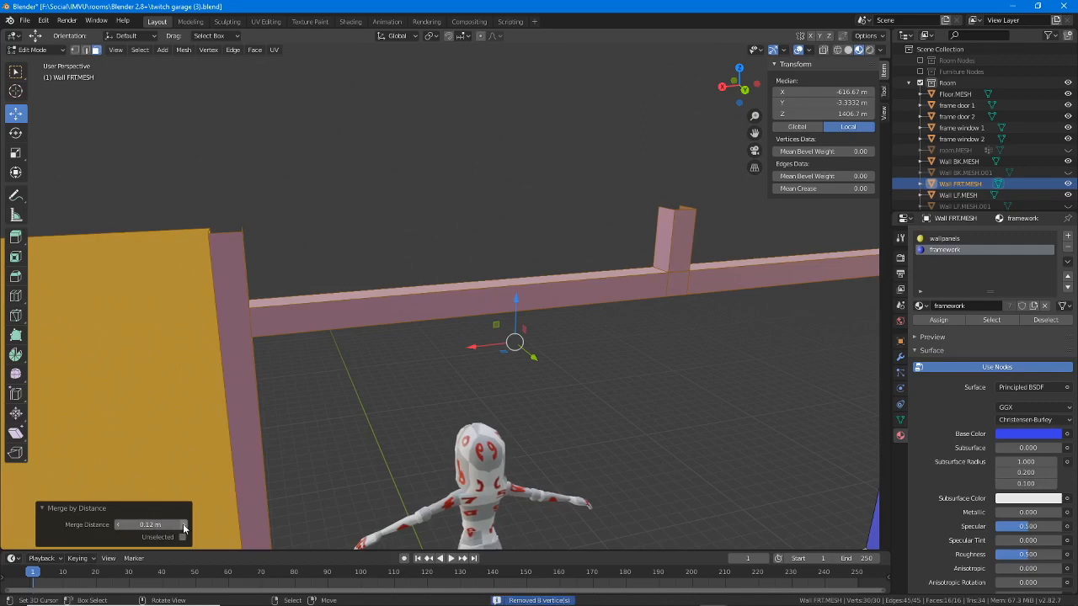
click(118, 525)
click(117, 524)
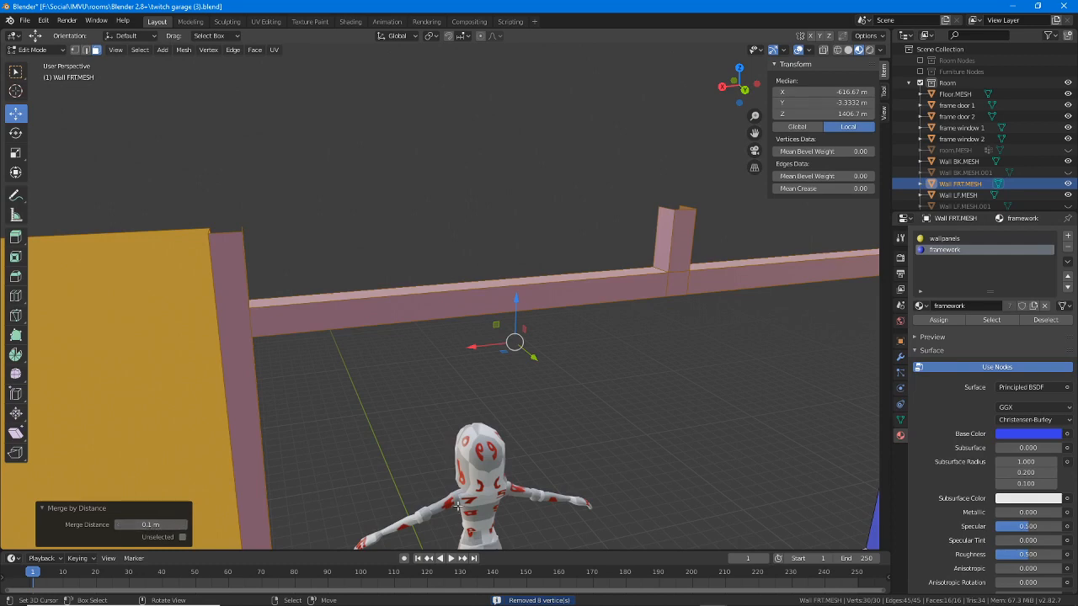
middle_drag(418, 376, 314, 204)
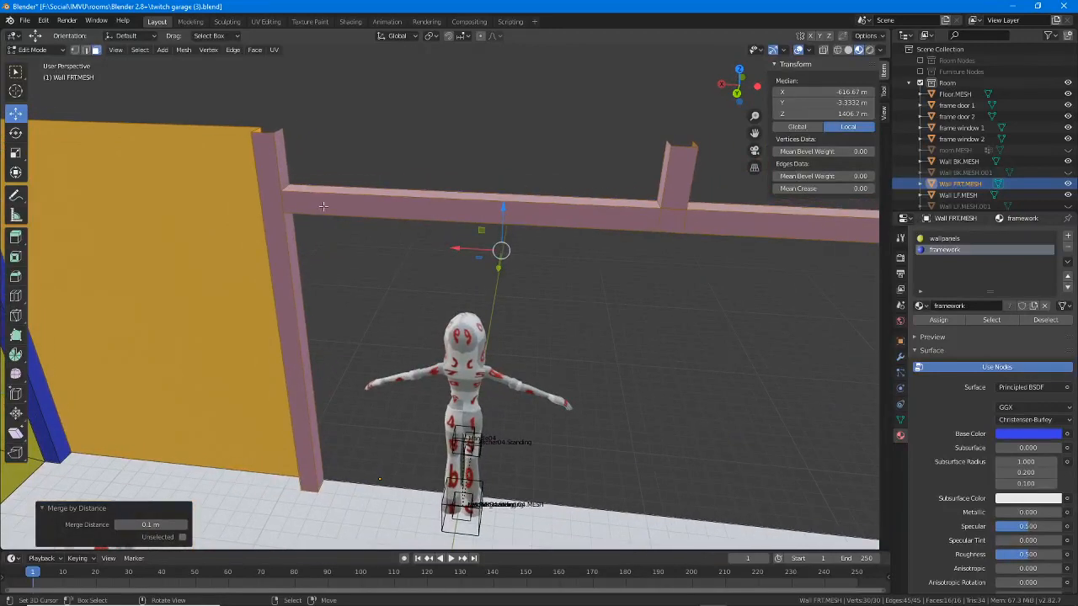
mouse_move(287, 175)
mouse_down()
mouse_move(294, 224)
mouse_move(281, 177)
mouse_up()
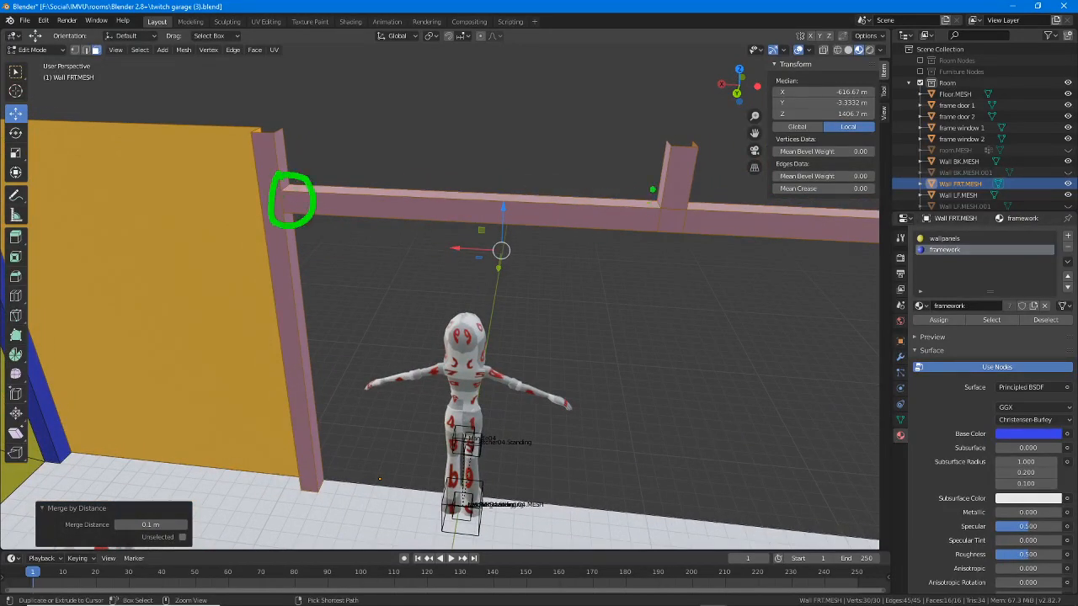
mouse_move(652, 190)
mouse_down()
mouse_move(665, 186)
mouse_move(635, 195)
mouse_up()
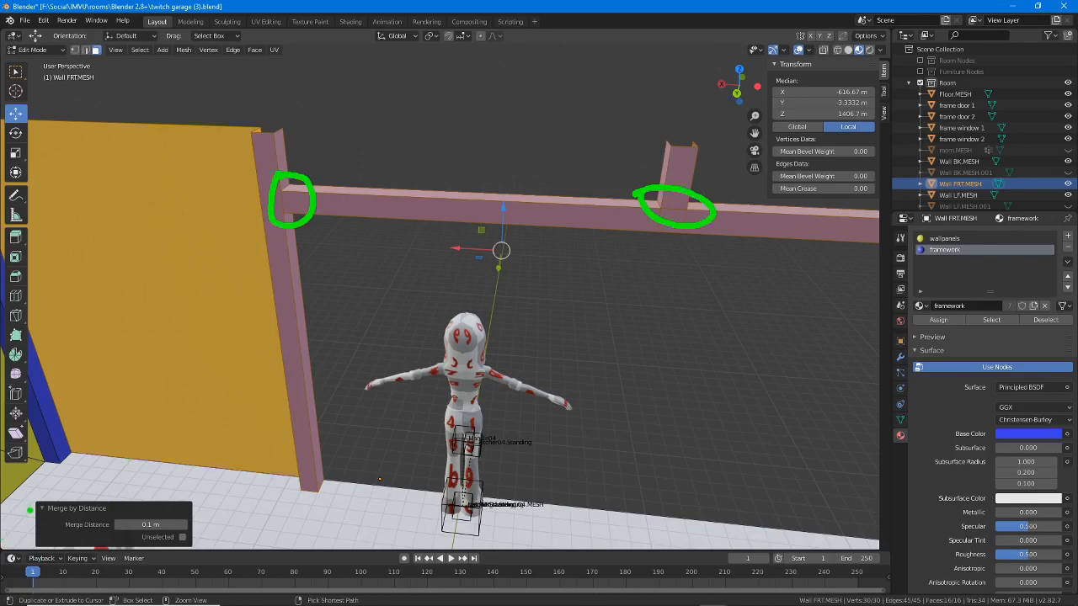
mouse_move(33, 491)
mouse_down()
mouse_move(127, 562)
mouse_move(214, 504)
mouse_move(9, 488)
mouse_up()
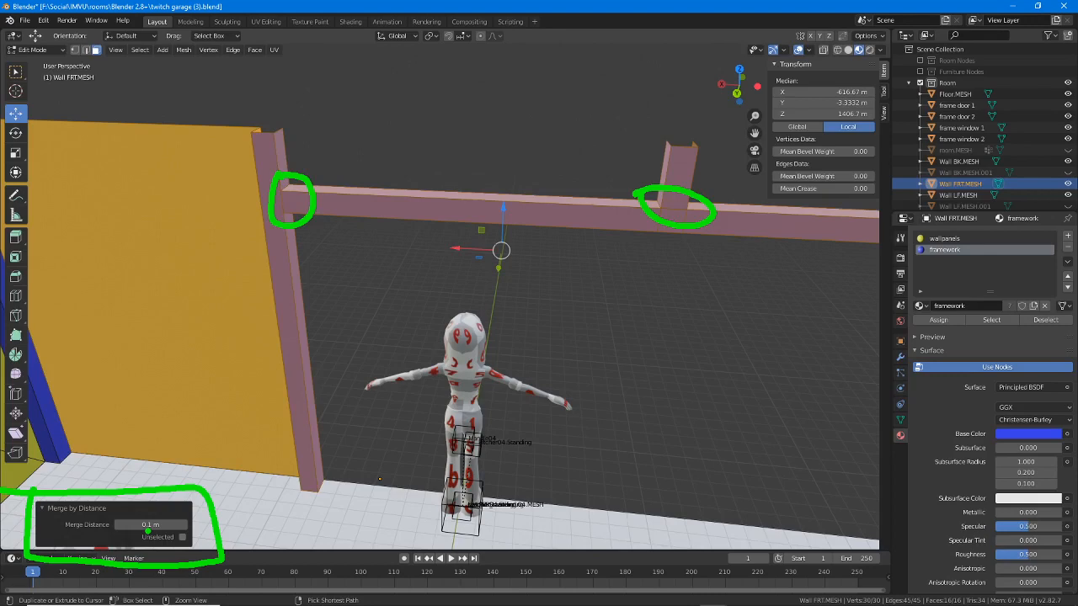
key(Escape)
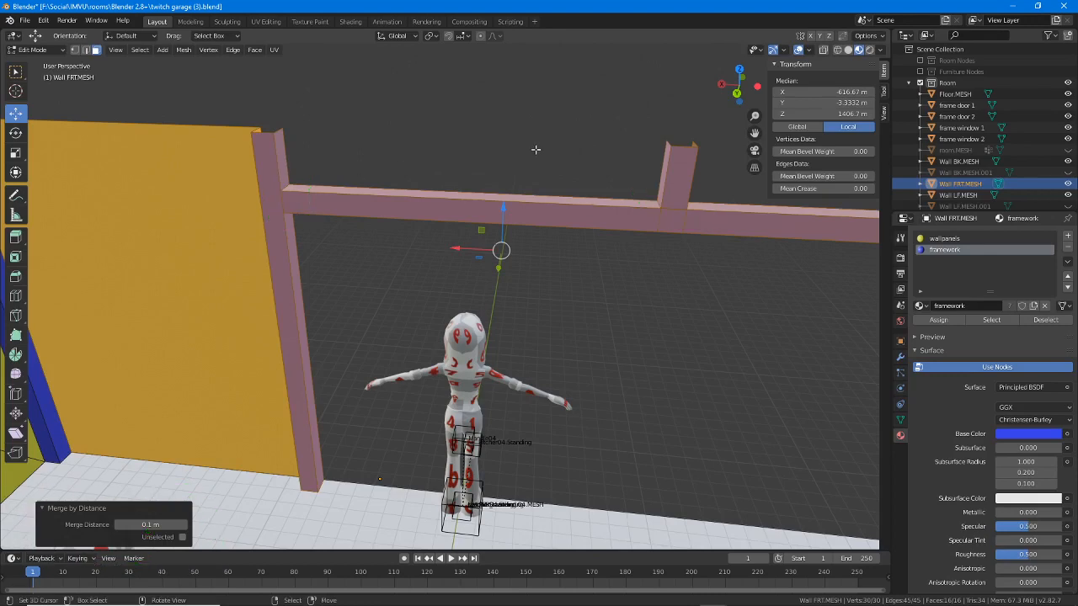
Step: Select the two posts' facing vertical edges above the beam in edge selection mode and create a face between them
middle_drag(644, 330, 372, 309)
click(86, 50)
click(240, 224)
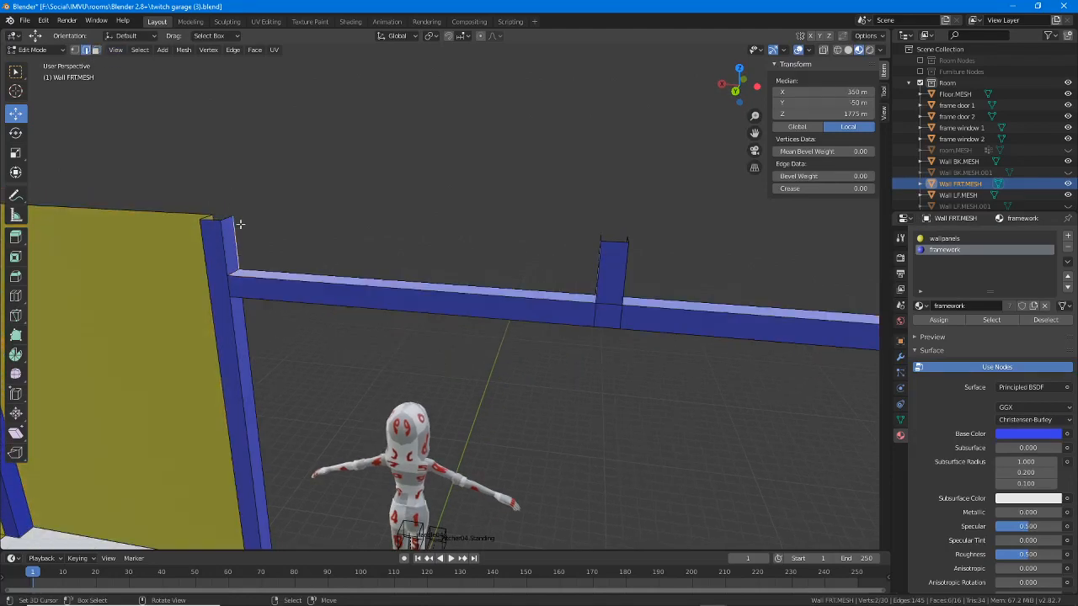
middle_drag(573, 274, 589, 250)
shift+click(590, 250)
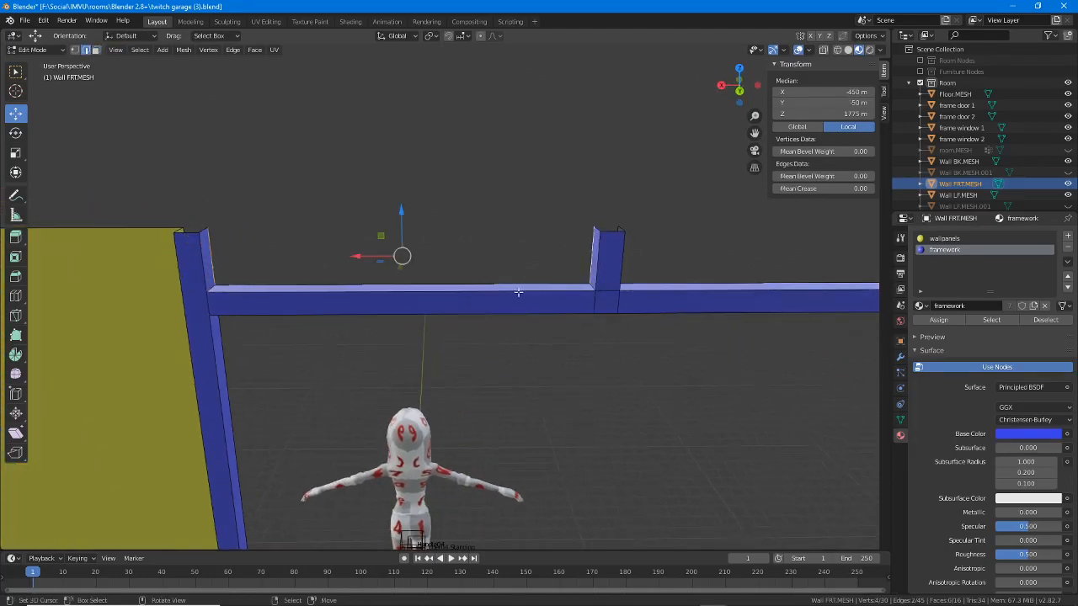
click(255, 51)
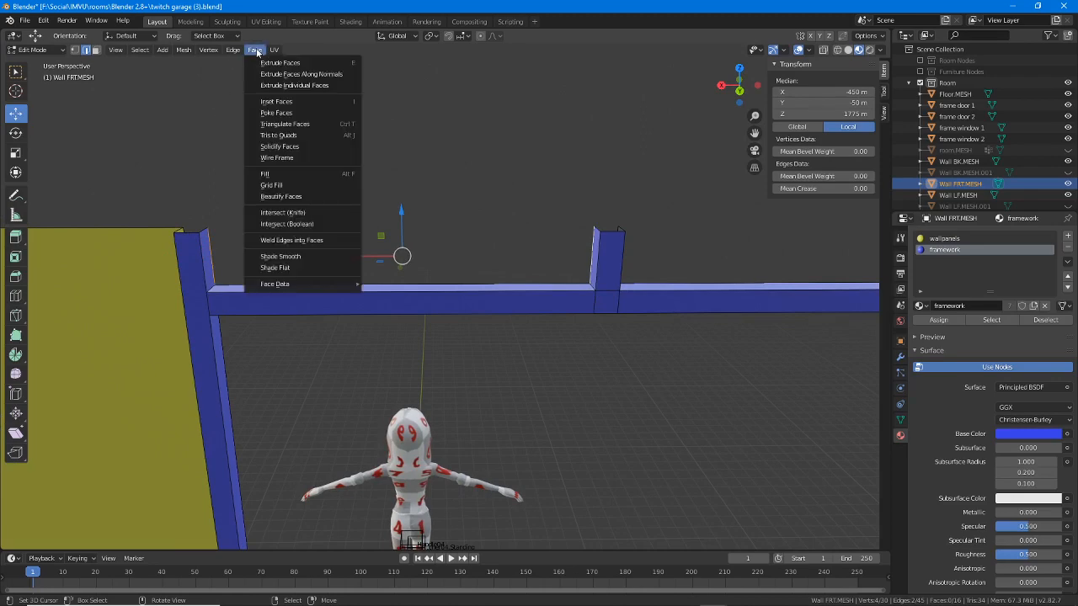
mouse_move(207, 51)
click(219, 91)
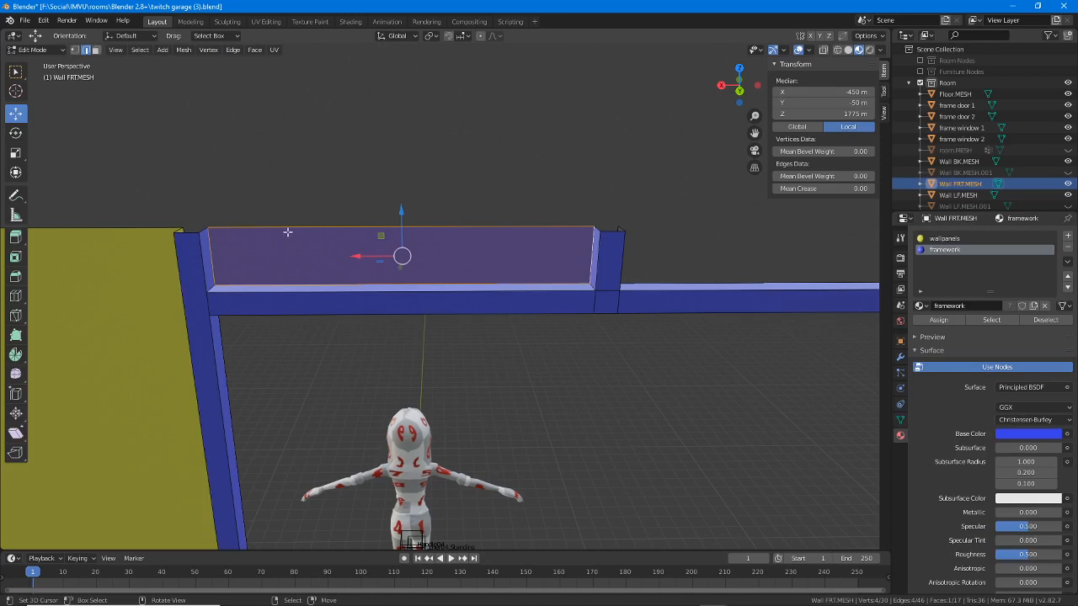
Step: Switch to face selection and assign the wallpanels material to the new face above the front wall's beam
middle_drag(288, 232, 300, 269)
right_click(409, 250)
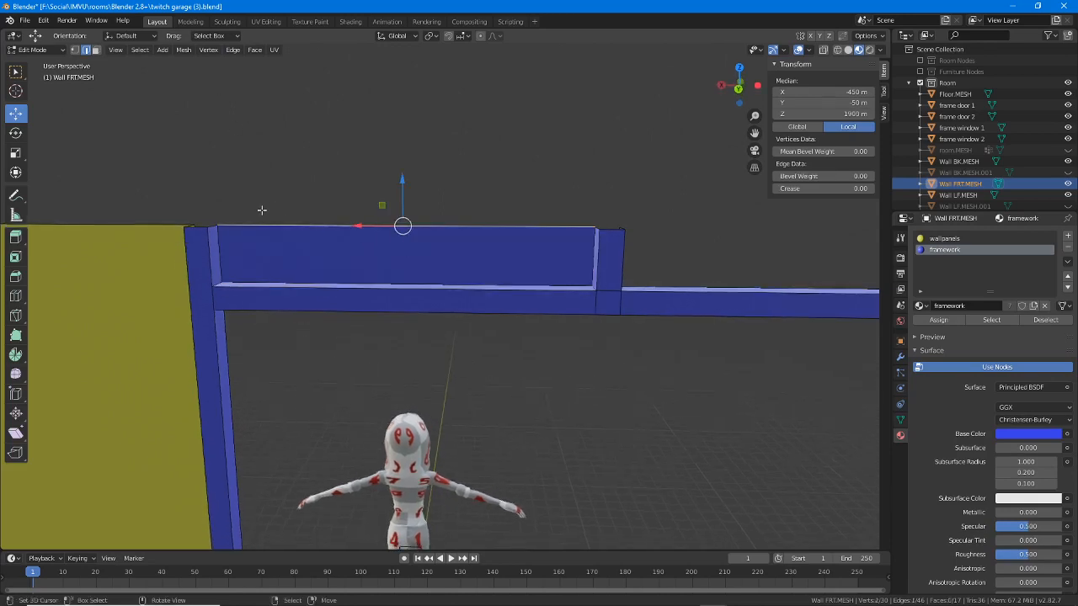
click(95, 50)
right_click(404, 255)
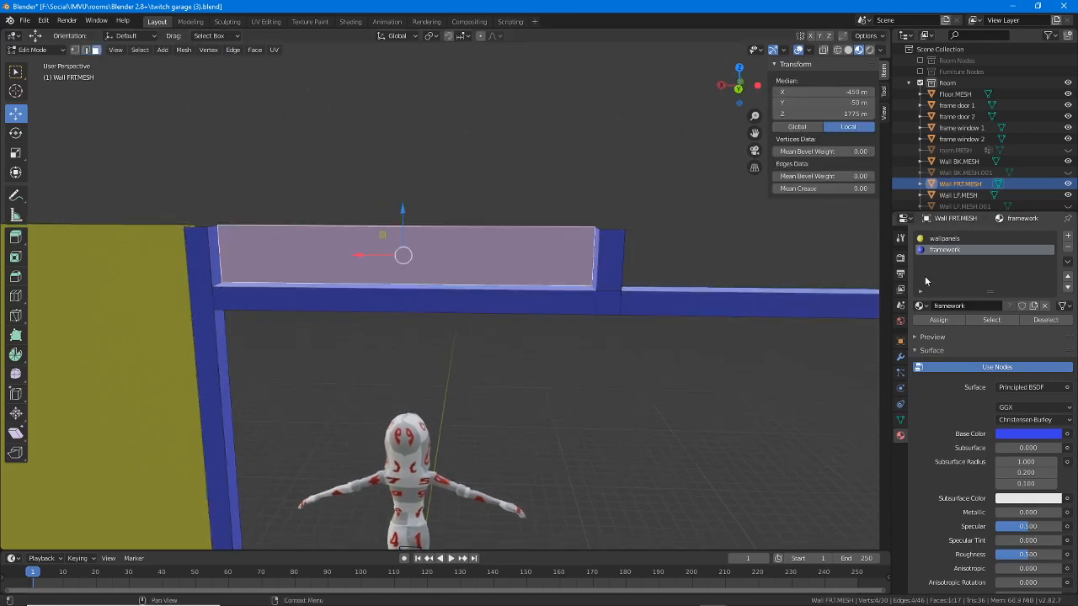
click(945, 239)
click(945, 320)
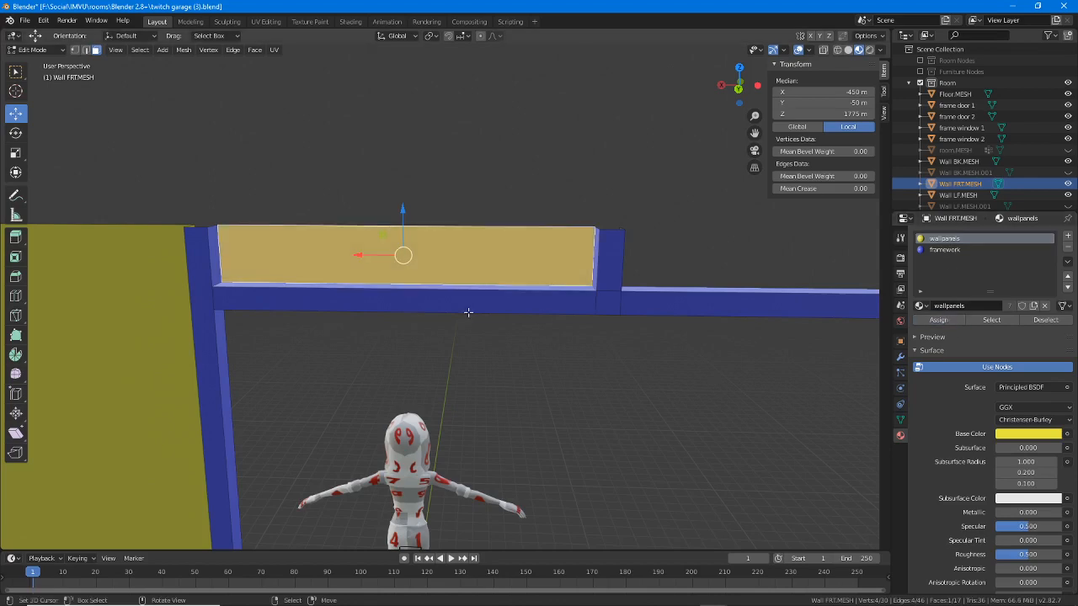
Step: Leave the front wall's editing and delete the large outer face covering the opening of frame window 1, returning to Object Mode
shift+middle_drag(250, 300, 394, 306)
middle_drag(275, 313, 312, 303)
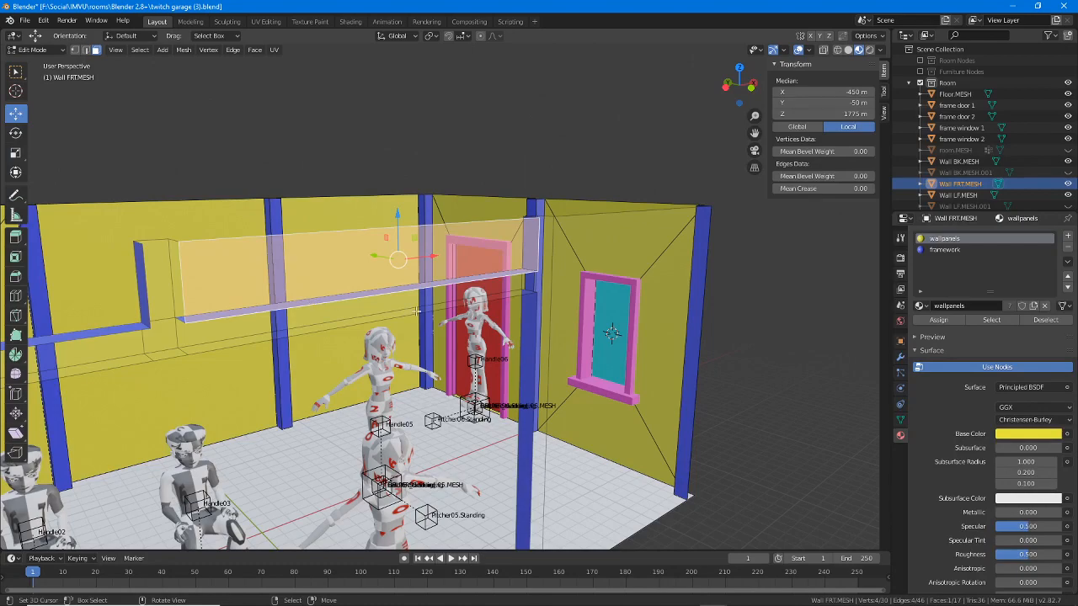
middle_drag(627, 331, 595, 394)
middle_drag(829, 408, 681, 419)
middle_drag(451, 325, 589, 273)
key(Tab)
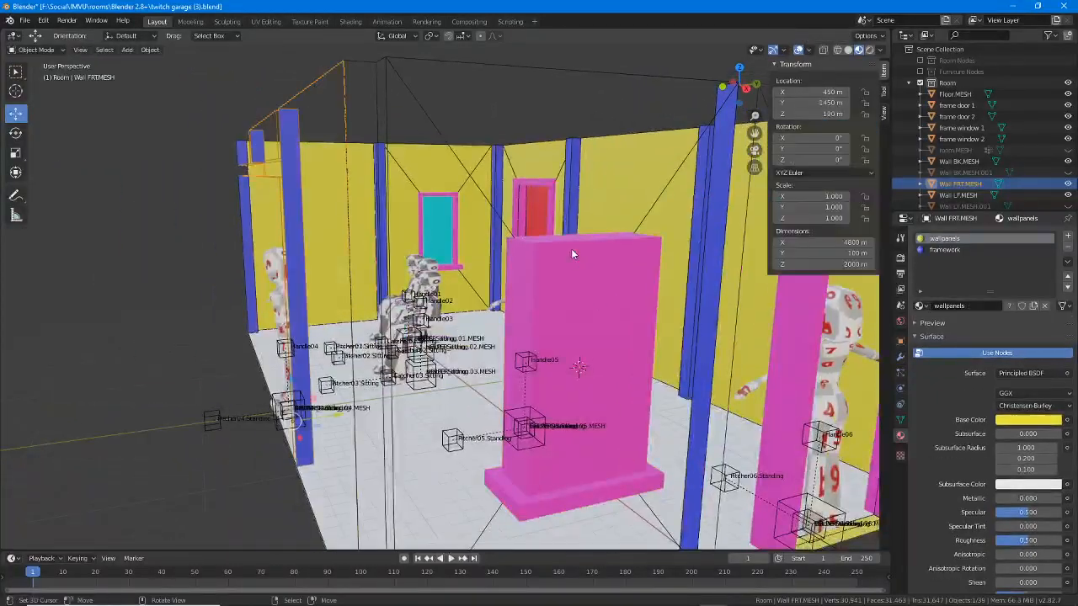
click(571, 249)
key(Tab)
click(579, 298)
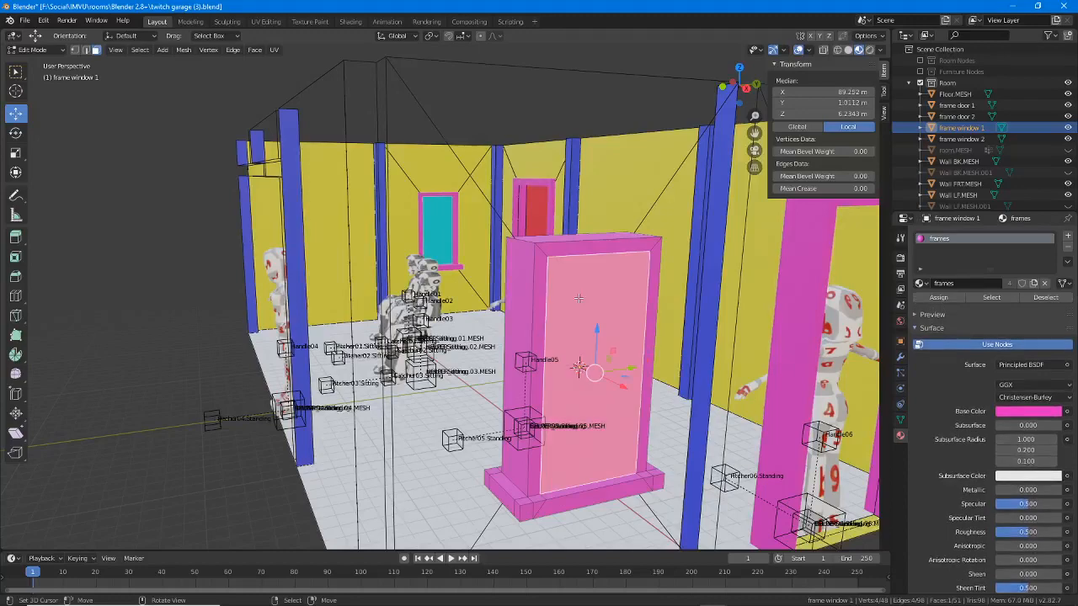
key(x)
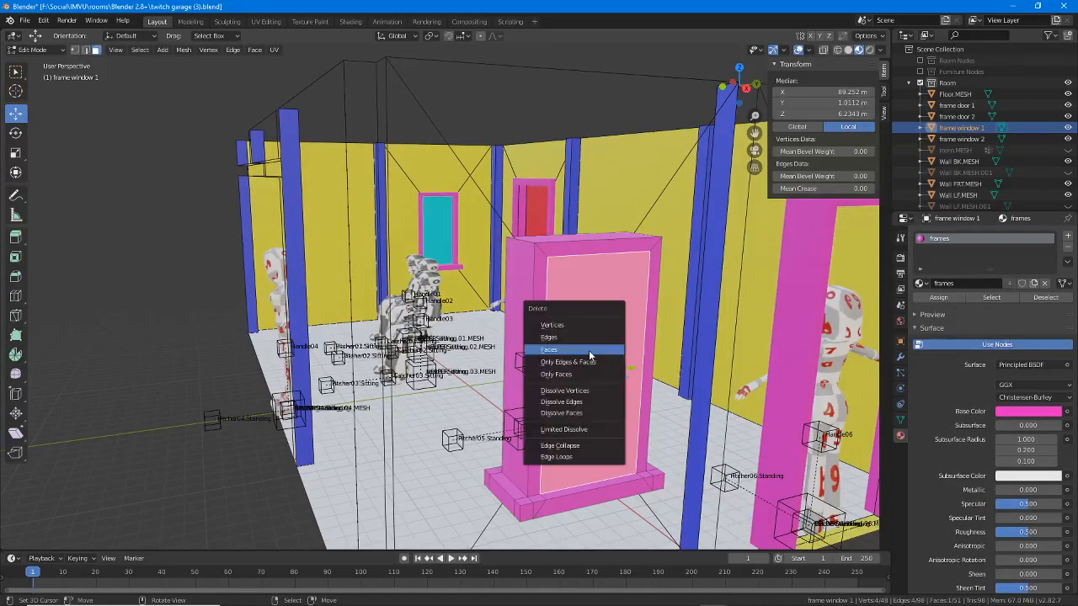
click(589, 354)
middle_drag(589, 353, 625, 360)
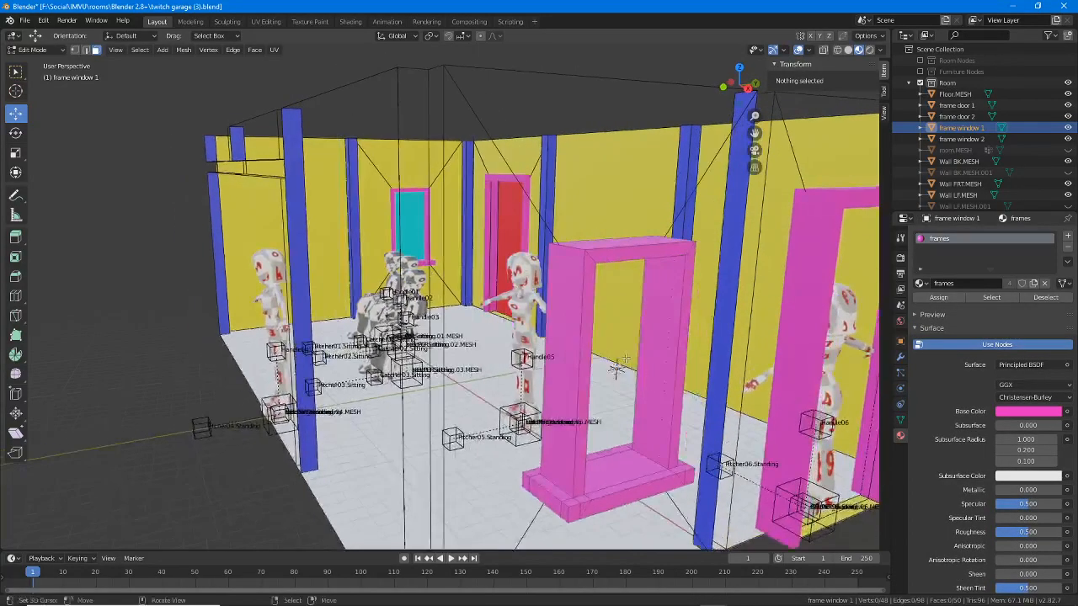
key(Tab)
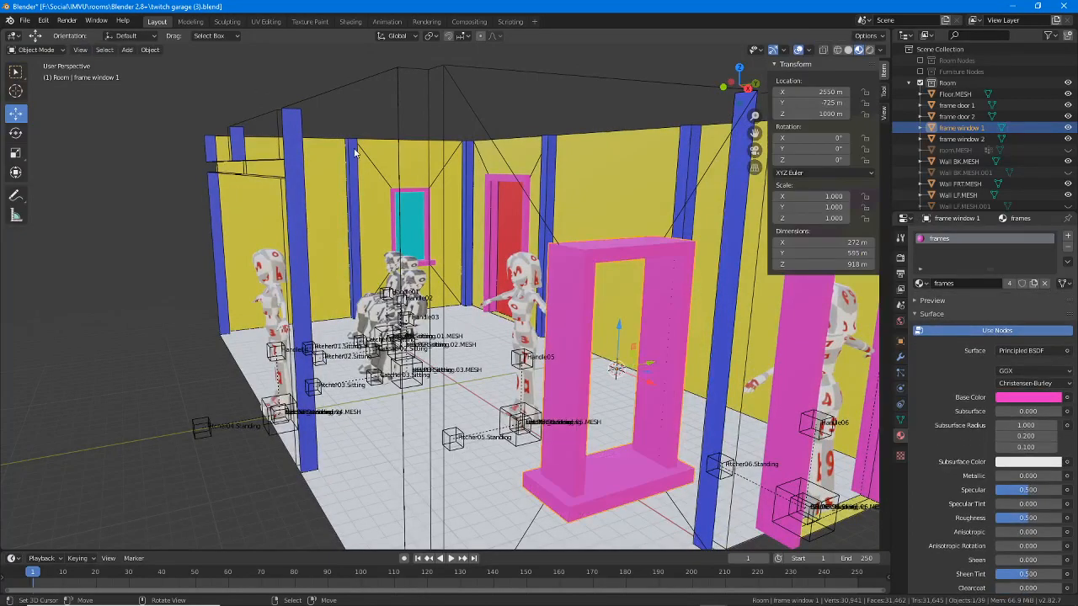
click(371, 217)
middle_drag(373, 216, 412, 217)
middle_drag(397, 295, 467, 325)
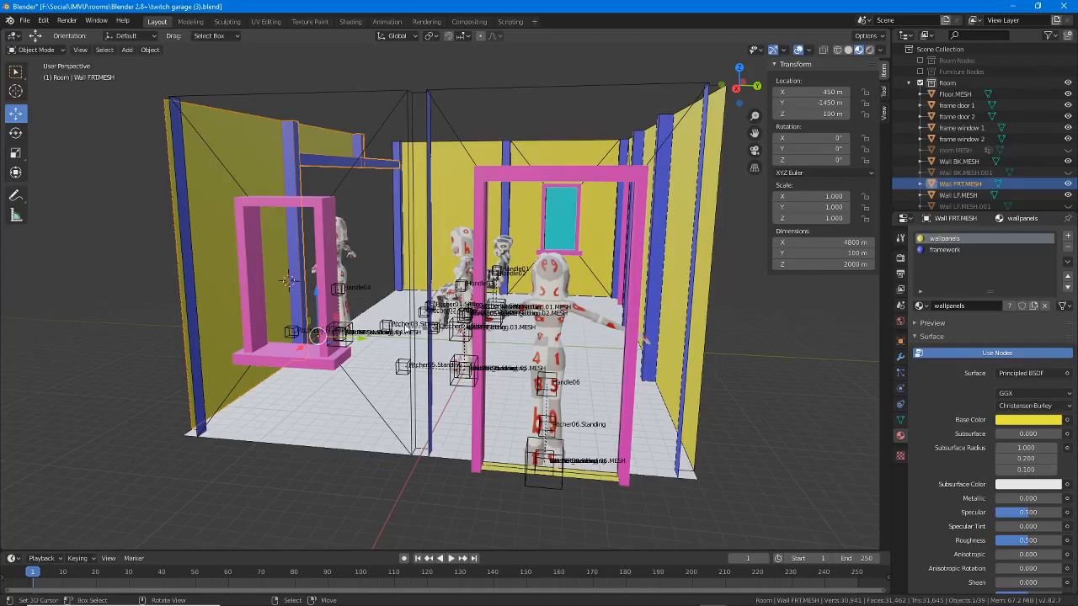
middle_drag(362, 331, 454, 320)
scroll(416, 245, up, 1)
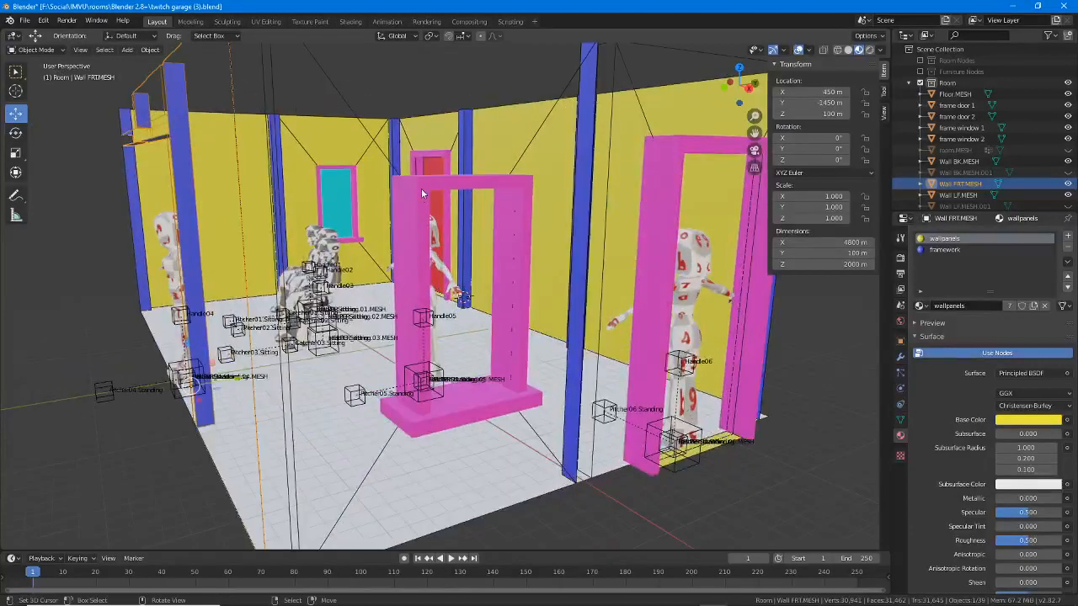
Step: Edit frame window 1 and hide the outward-facing faces around its opening and along its sill, including the sill's end sections
click(423, 194)
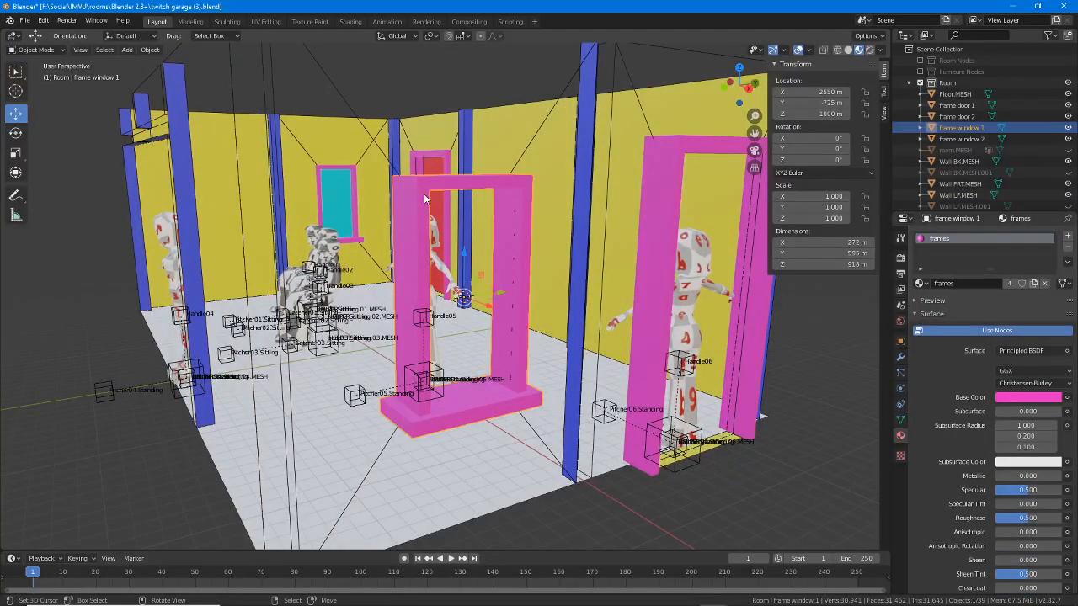
scroll(425, 199, up, 2)
scroll(421, 227, down, 1)
key(Tab)
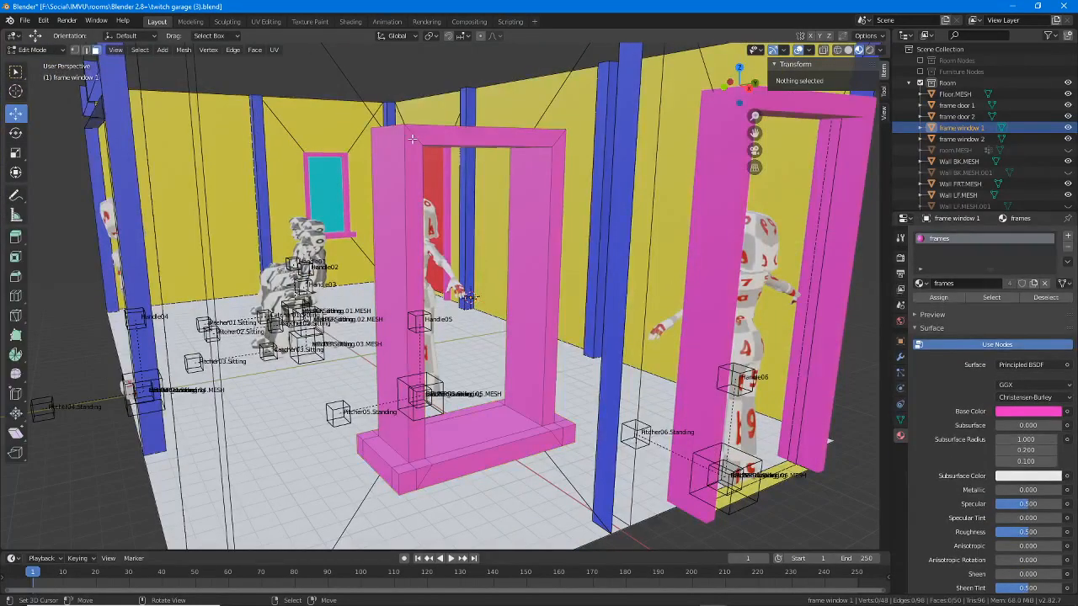
key(a)
shift+right_click(420, 468)
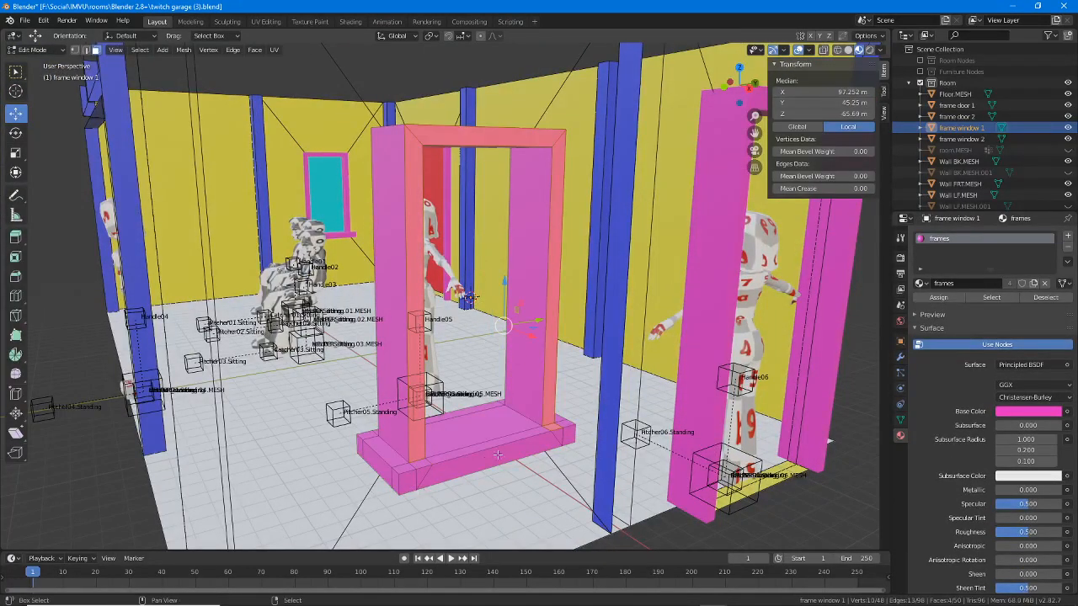
shift+right_click(557, 432)
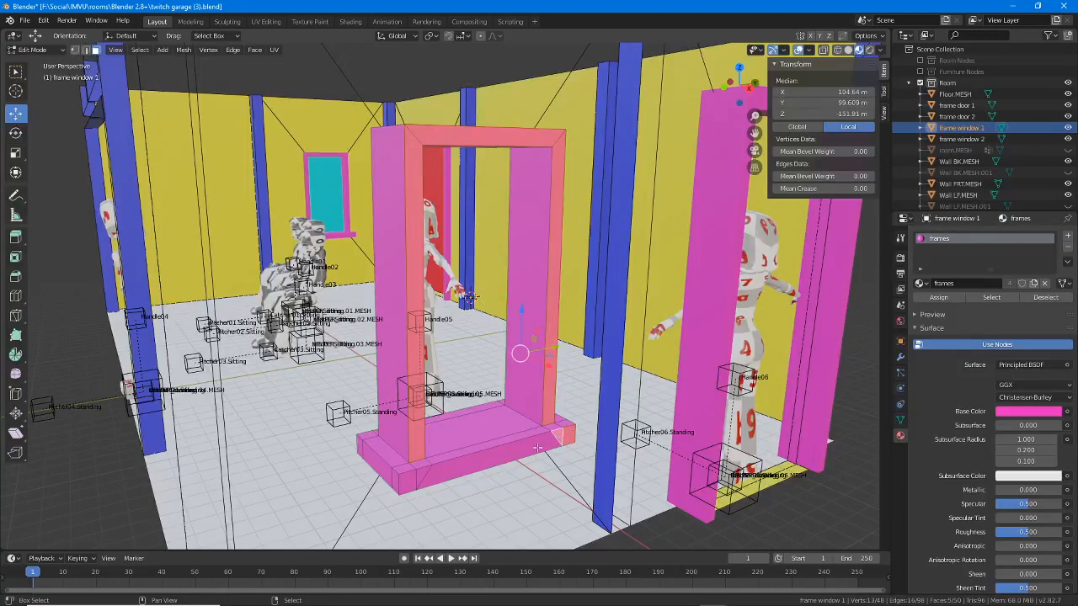
shift+right_click(420, 463)
shift+right_click(423, 473)
shift+right_click(407, 480)
middle_drag(408, 480, 484, 429)
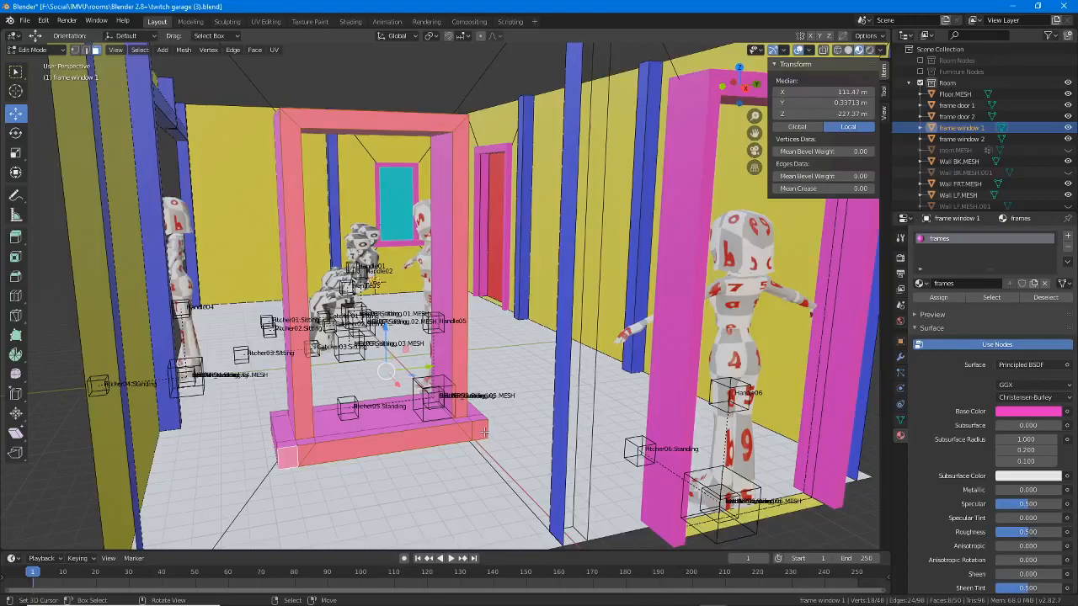
key(h)
middle_drag(484, 431, 441, 431)
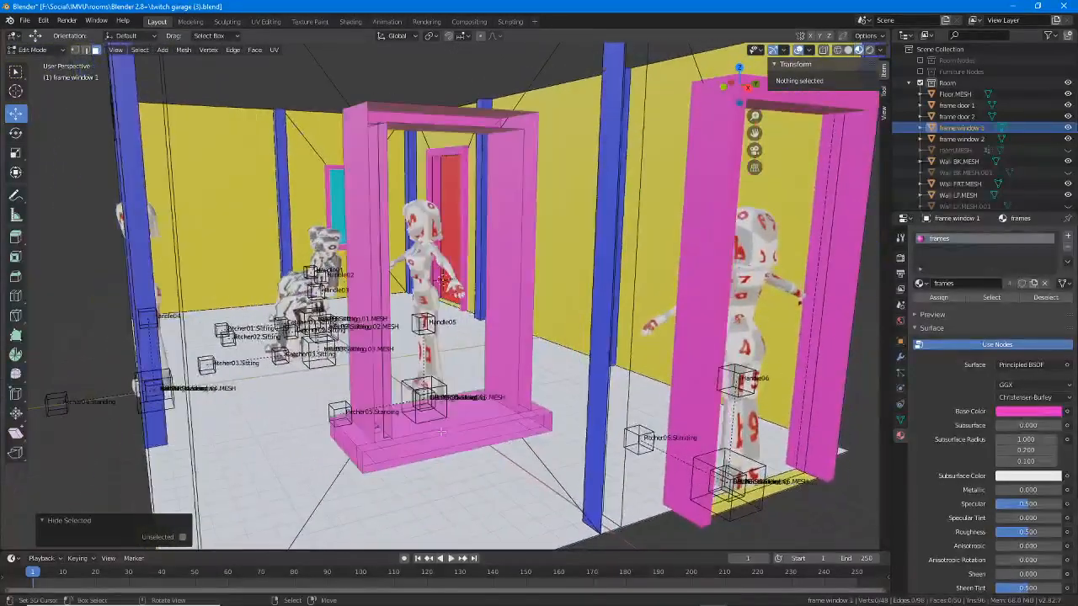
Step: Turn on Backface Culling in the settings of frame window 1's frames material
scroll(781, 421, down, 7)
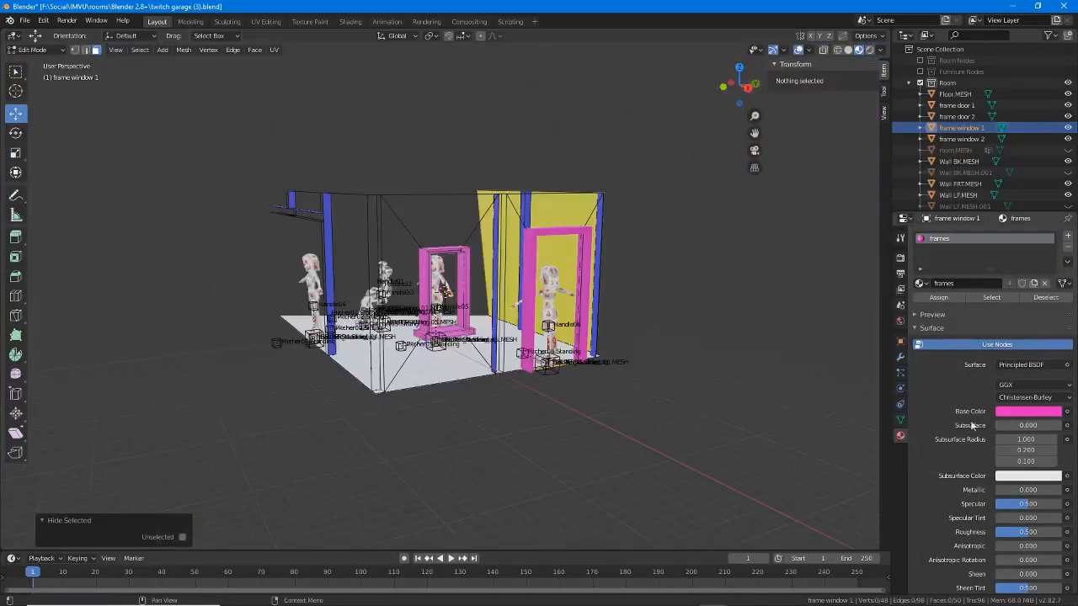
scroll(781, 421, up, 7)
scroll(973, 439, down, 4)
scroll(972, 438, up, 5)
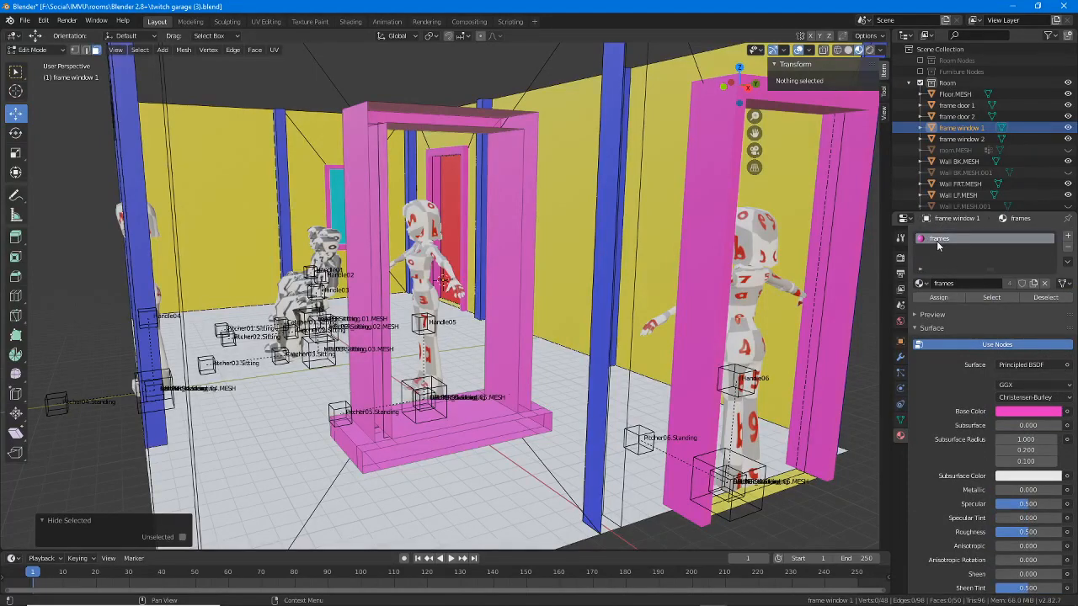
scroll(952, 276, down, 8)
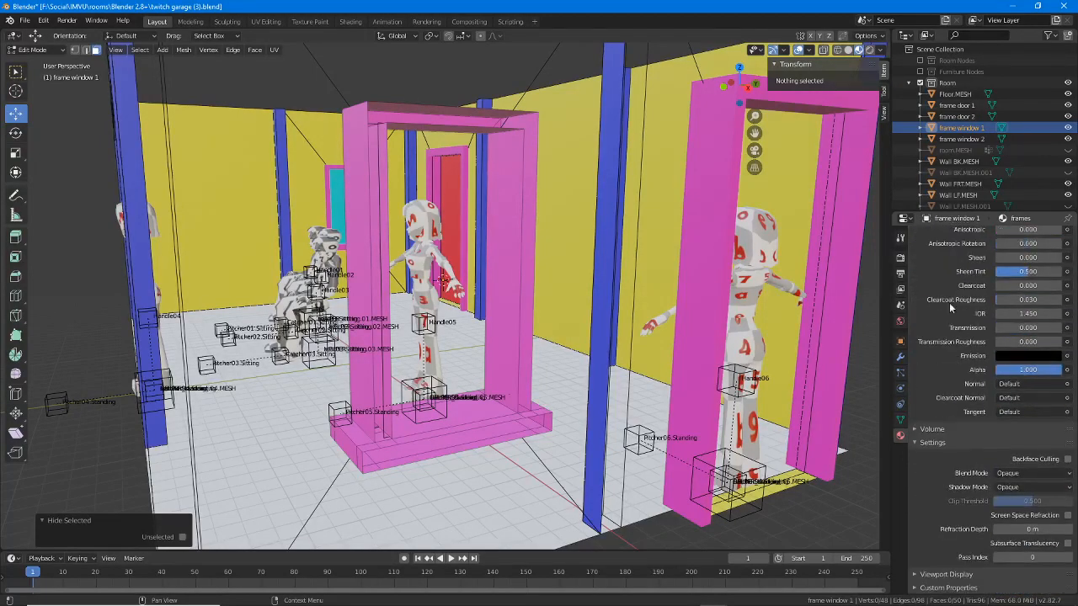
click(1067, 459)
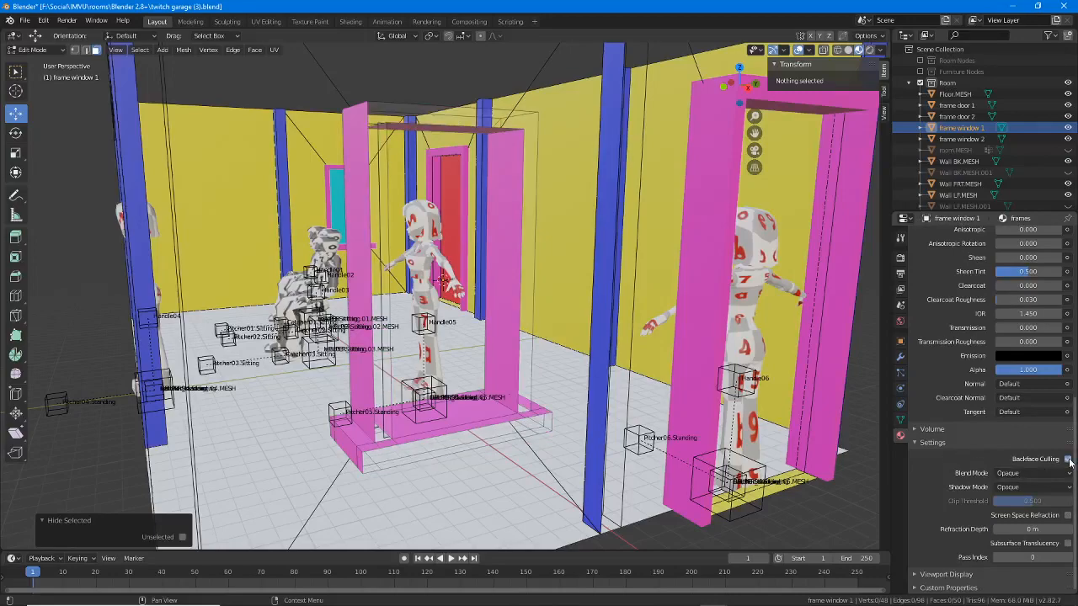
Step: Examine frame window 1 from both sides and the surrounding room to check which frame faces are culled
middle_drag(623, 405, 631, 370)
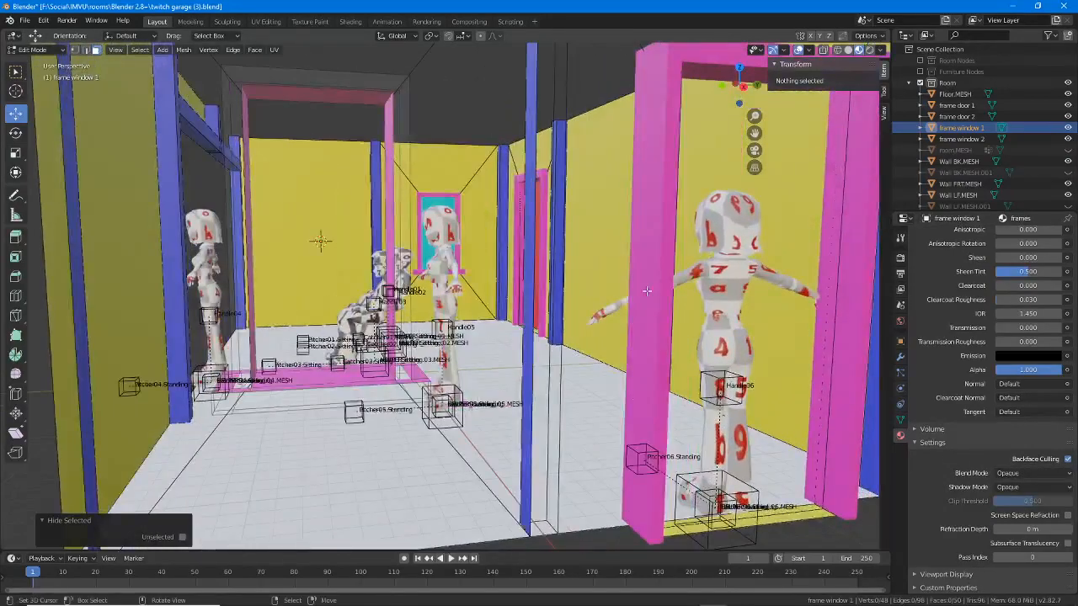
middle_drag(422, 300, 443, 316)
middle_drag(362, 166, 387, 154)
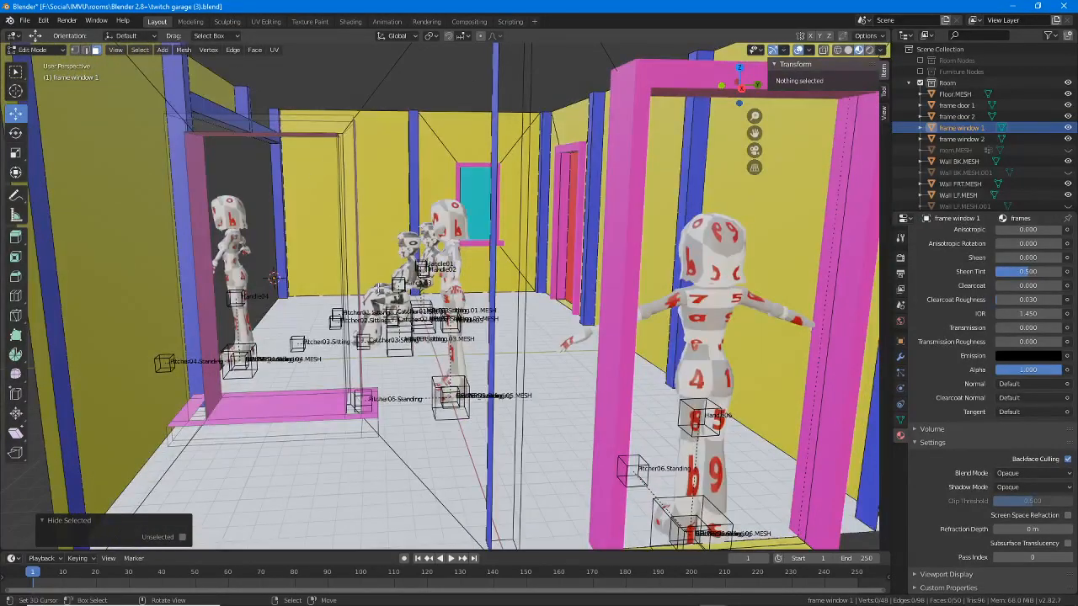
middle_drag(378, 294, 492, 282)
scroll(353, 276, down, 2)
middle_drag(354, 276, 495, 82)
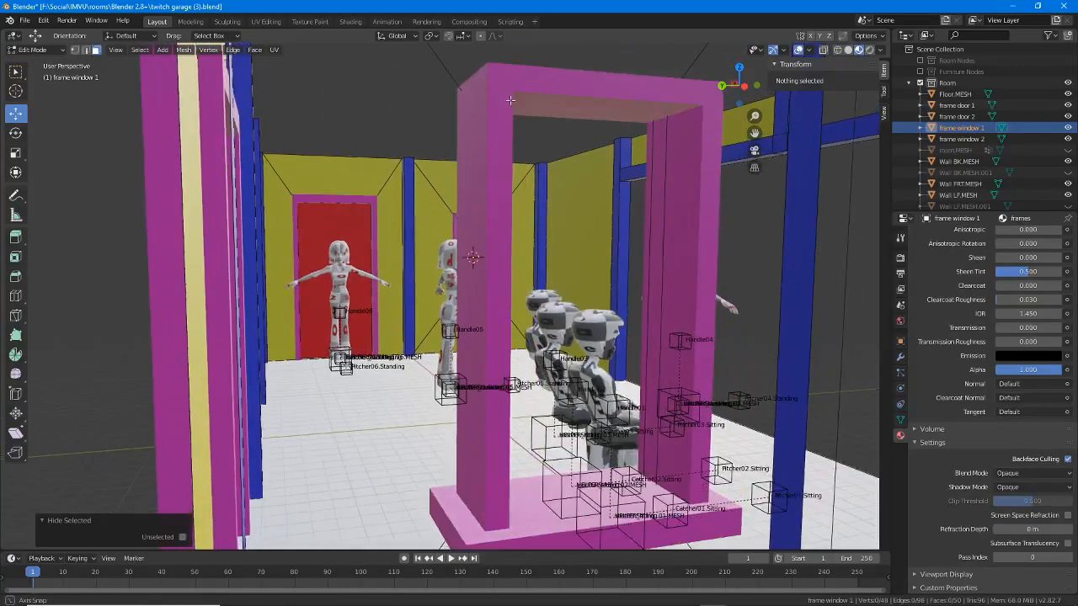
middle_drag(665, 252, 515, 321)
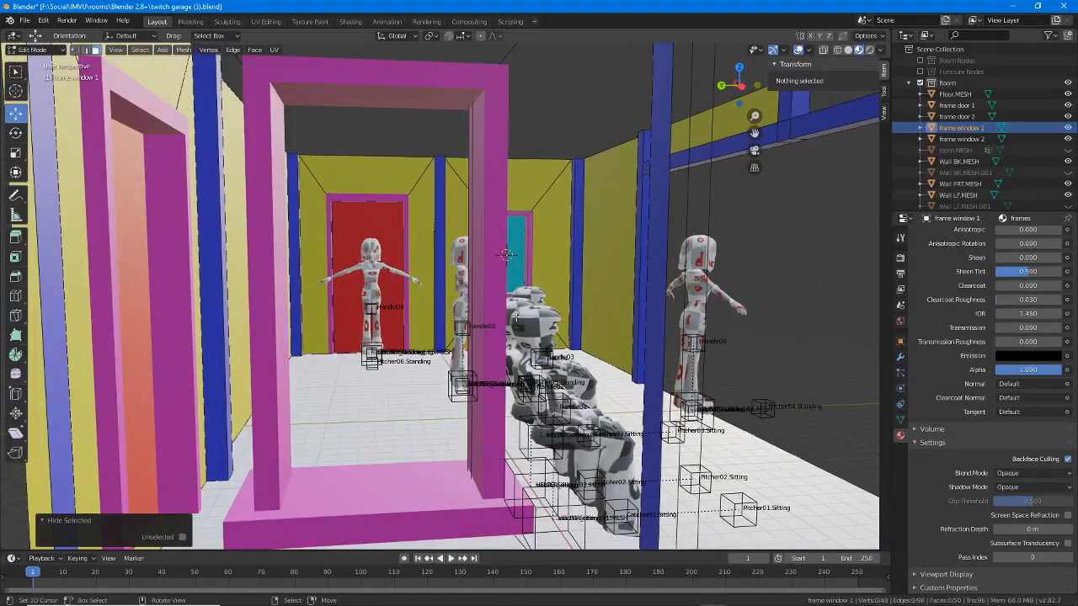
middle_drag(577, 347, 573, 347)
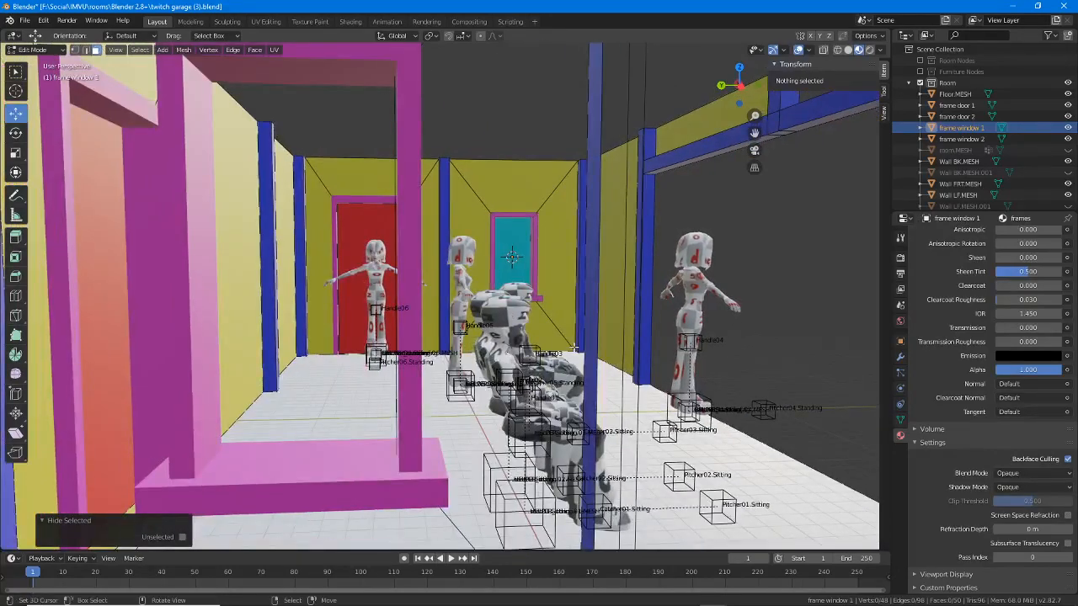
scroll(362, 256, down, 2)
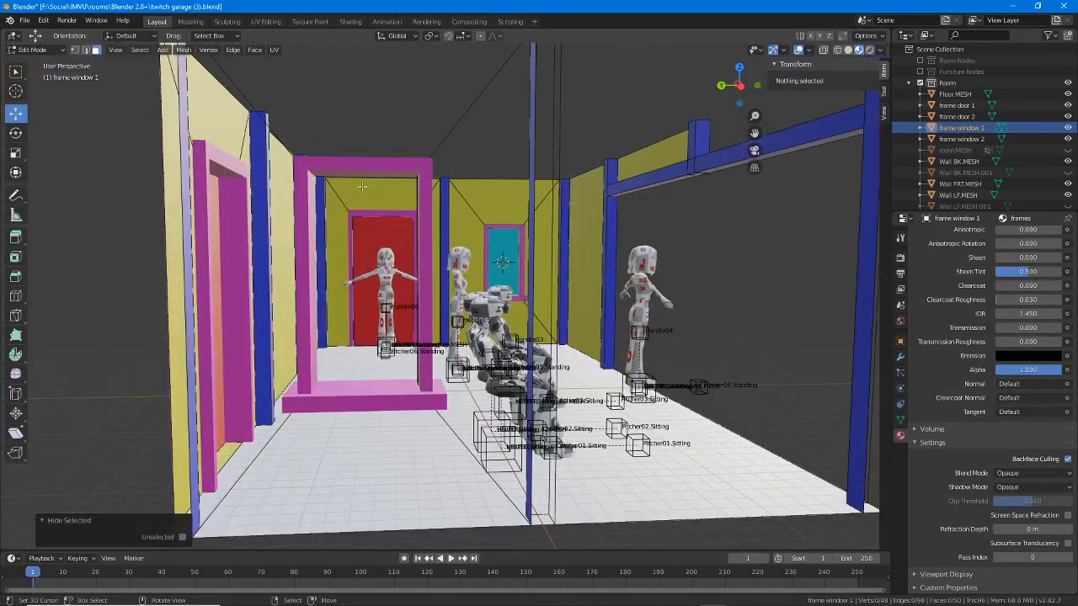
scroll(418, 287, up, 2)
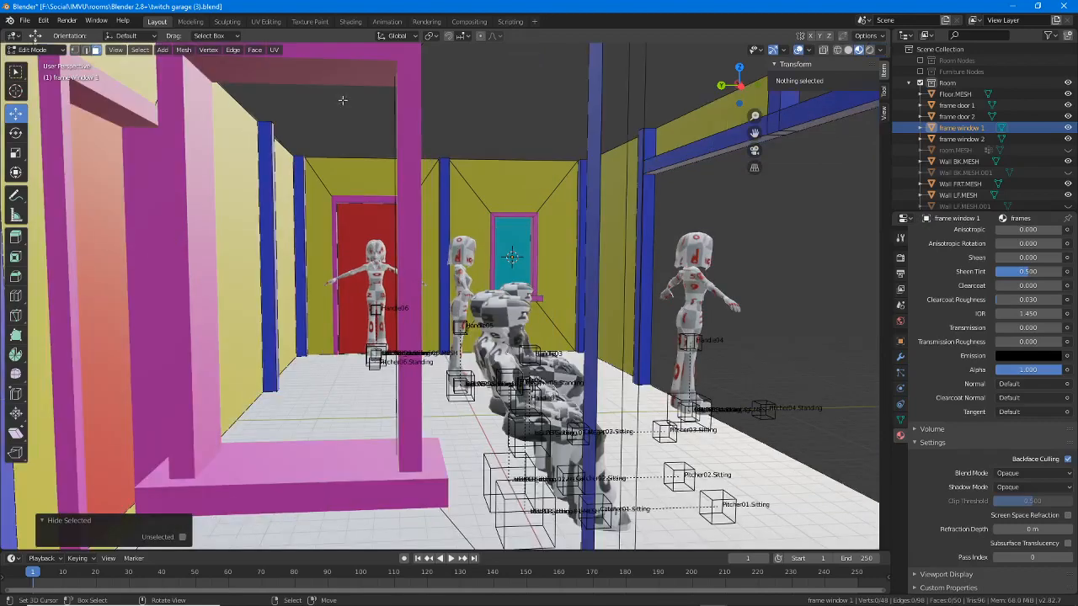
middle_drag(350, 265, 371, 266)
middle_drag(349, 303, 340, 330)
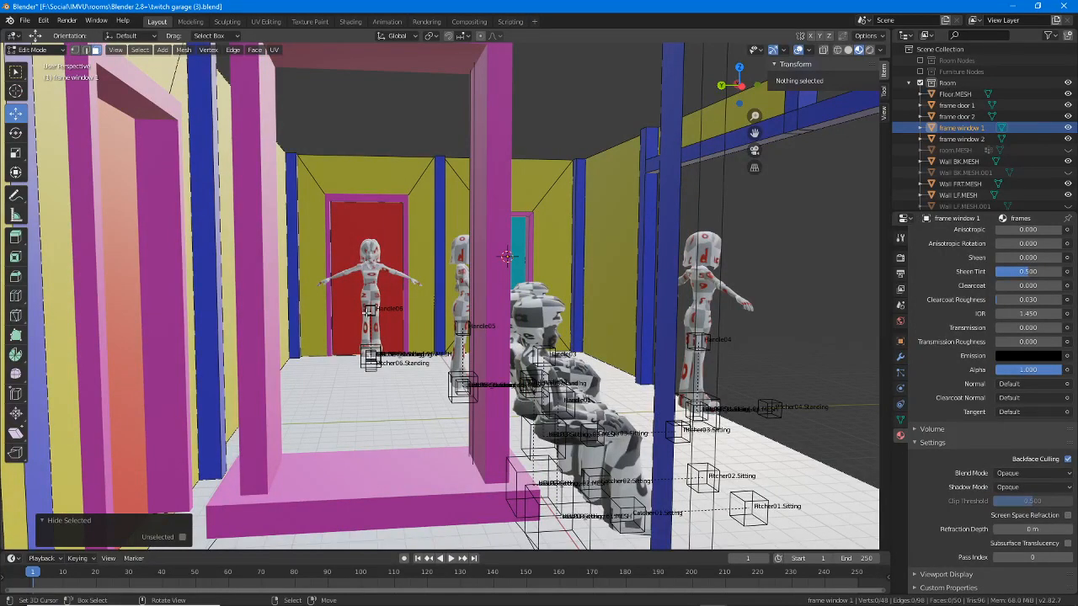
scroll(455, 290, down, 4)
middle_drag(551, 318, 210, 377)
scroll(476, 314, up, 5)
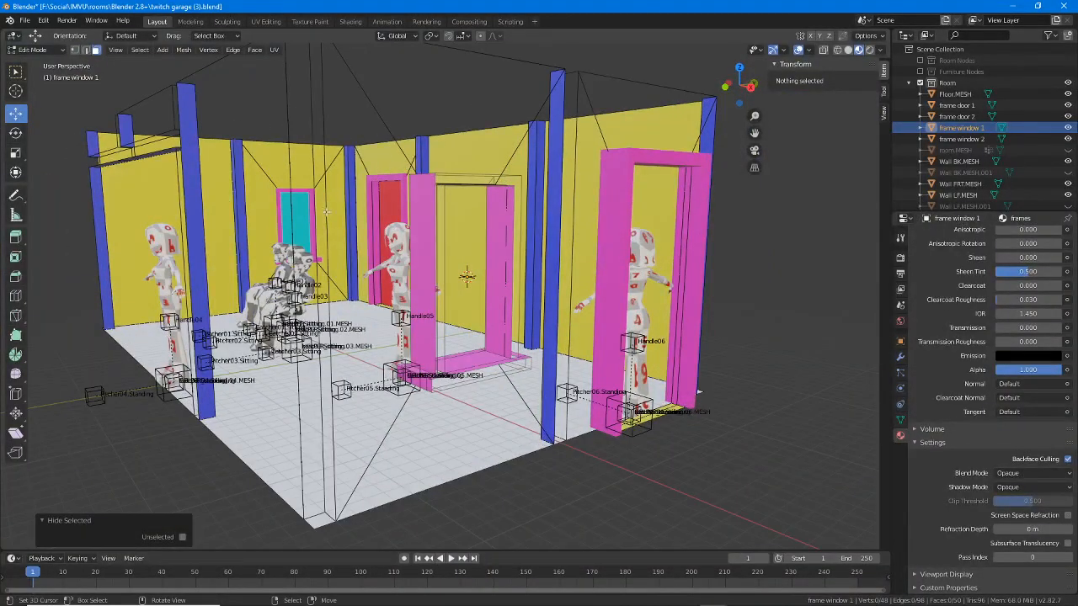
Step: Reveal all hidden faces of frame window 1, return to Object Mode and deselect the frame
click(181, 51)
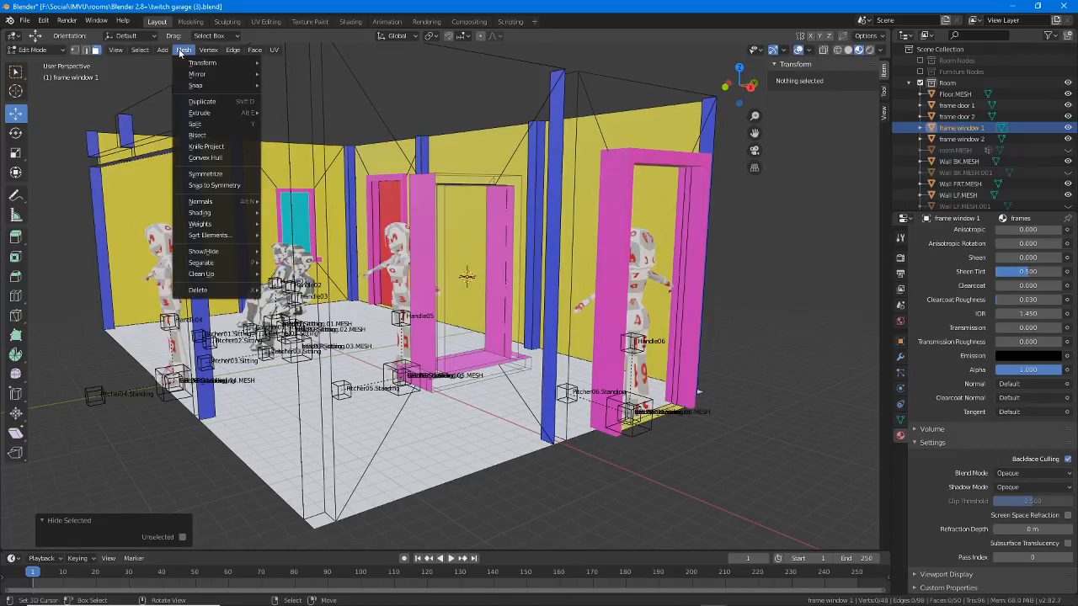
mouse_move(199, 252)
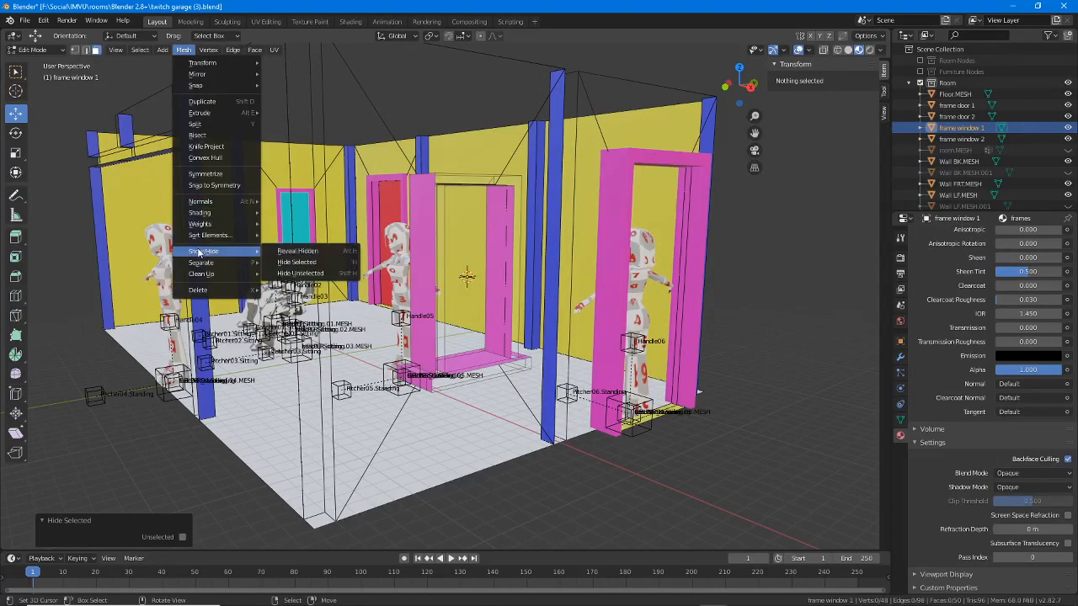
click(310, 250)
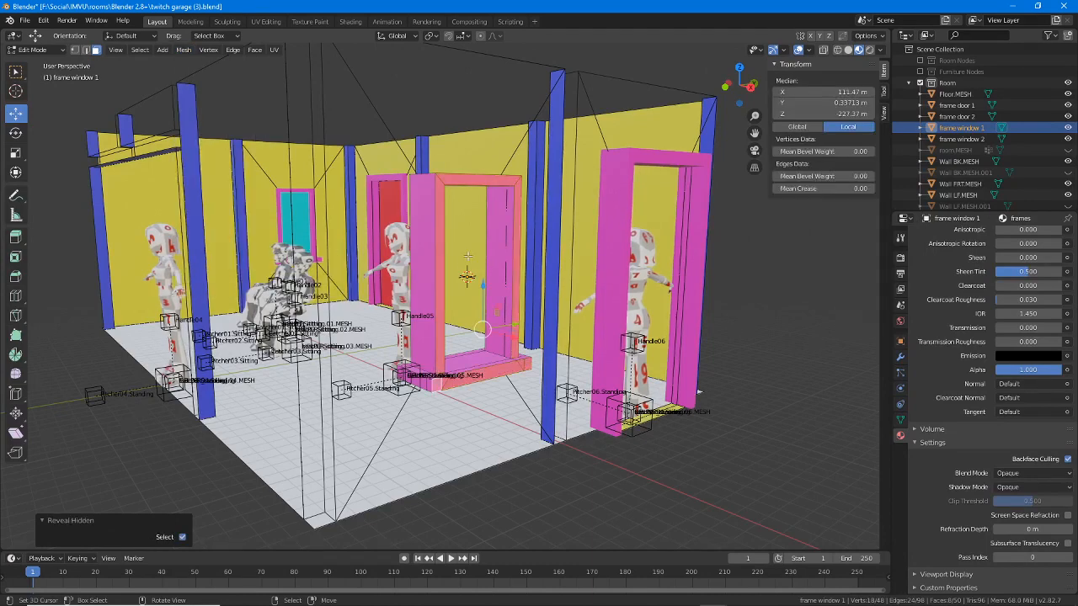
middle_drag(516, 265, 333, 265)
key(Tab)
click(432, 138)
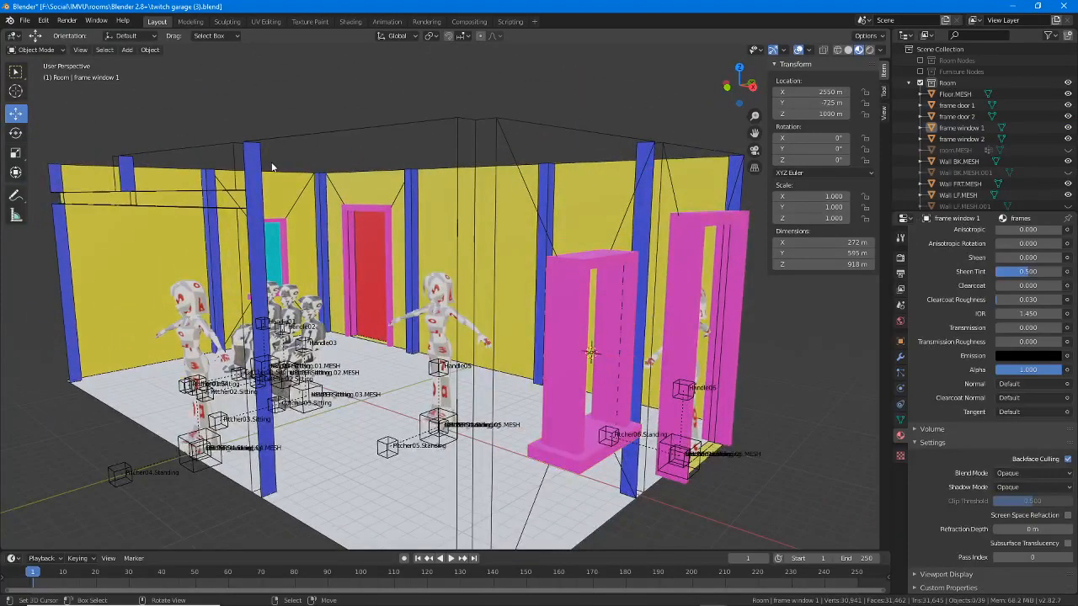
Step: Examine the front wall's beam and posts, including the open section above the beam beside the corner post
scroll(272, 169, up, 3)
click(280, 157)
middle_drag(280, 158, 164, 219)
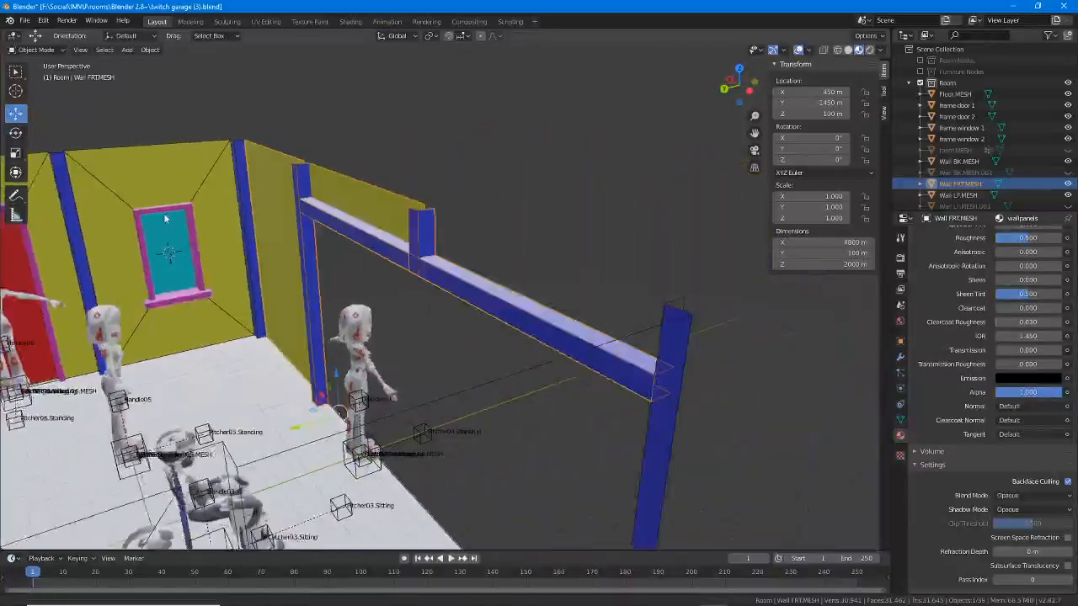
scroll(286, 244, down, 1)
middle_drag(286, 244, 272, 228)
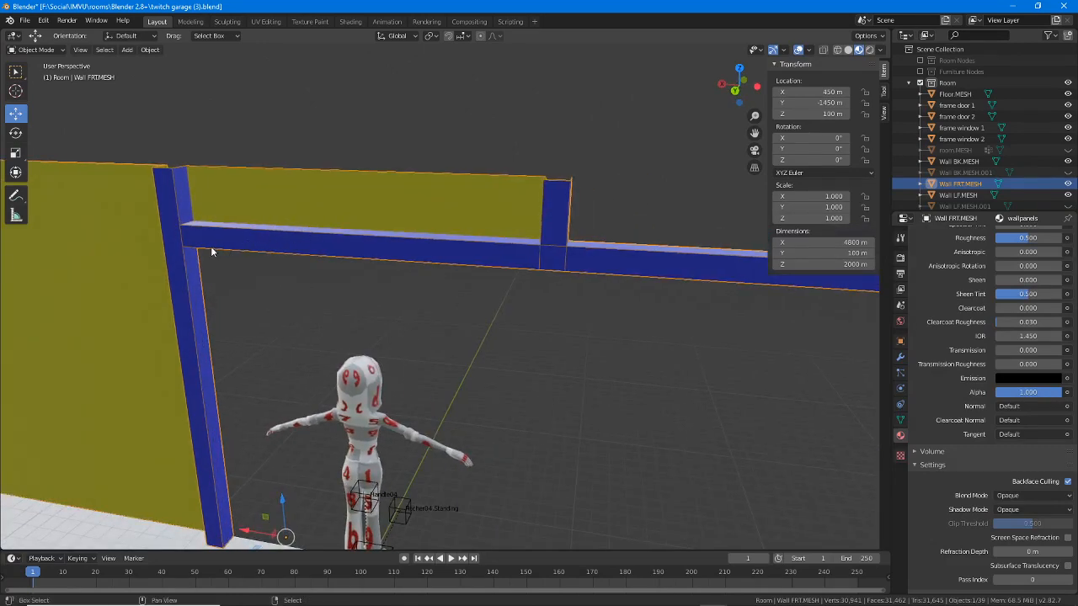
middle_drag(210, 250, 375, 252)
scroll(378, 217, down, 1)
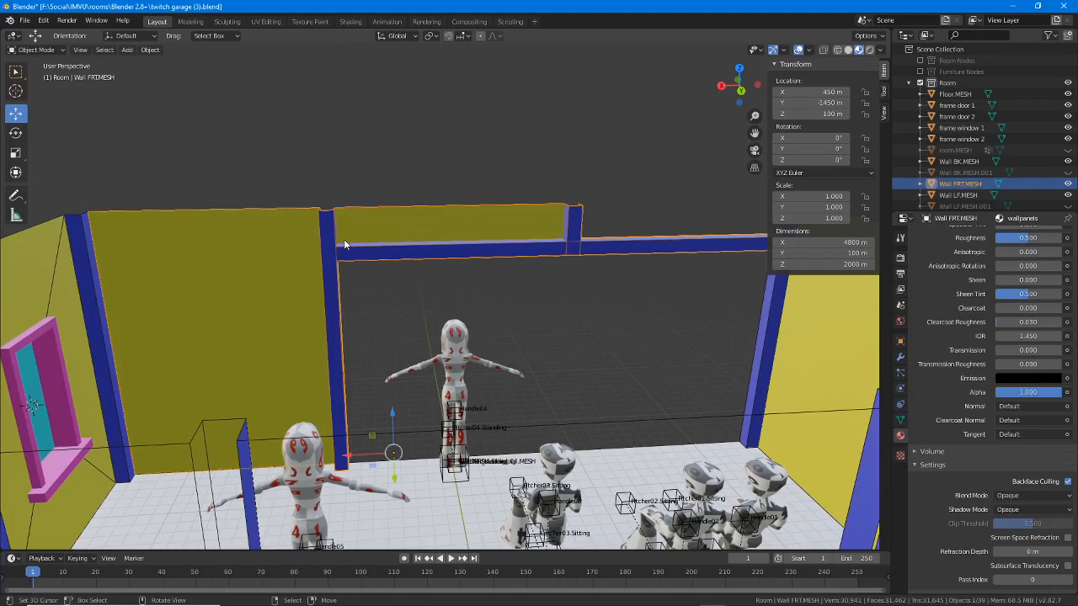
middle_drag(539, 260, 431, 343)
scroll(408, 281, up, 5)
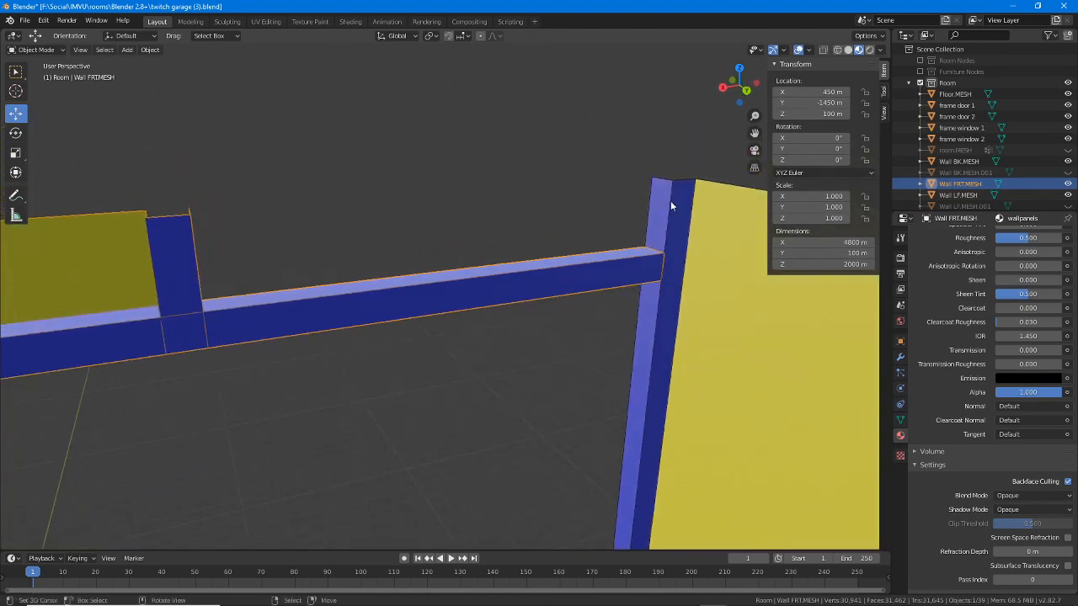
click(671, 207)
key(Tab)
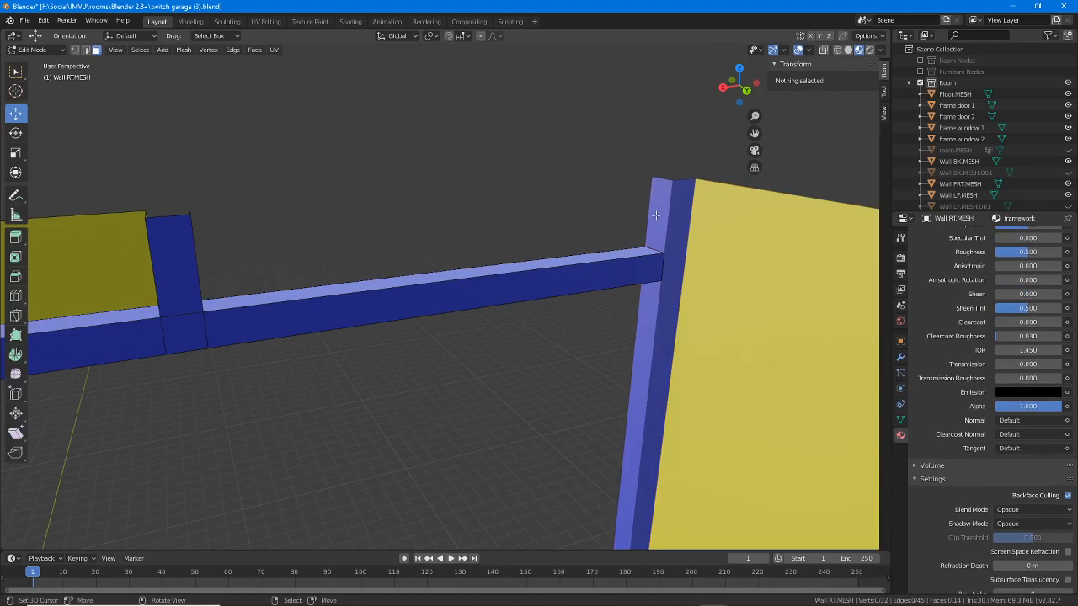
middle_drag(232, 234, 340, 218)
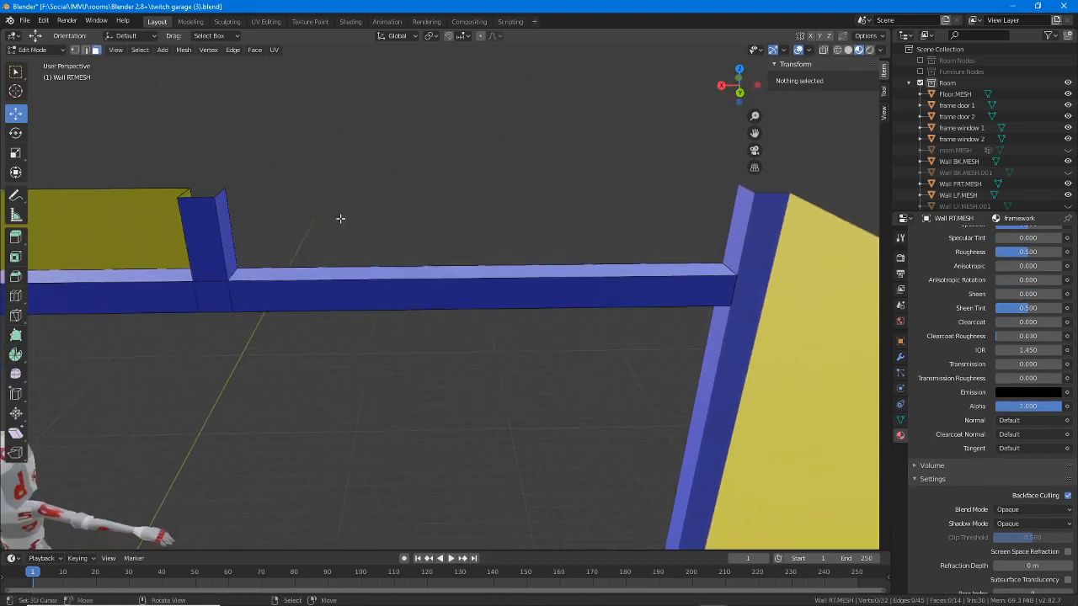
key(Tab)
Step: Edit the front wall and extrude the outer top edge of the beam's open section upward by 250 m in edge selection mode
click(227, 213)
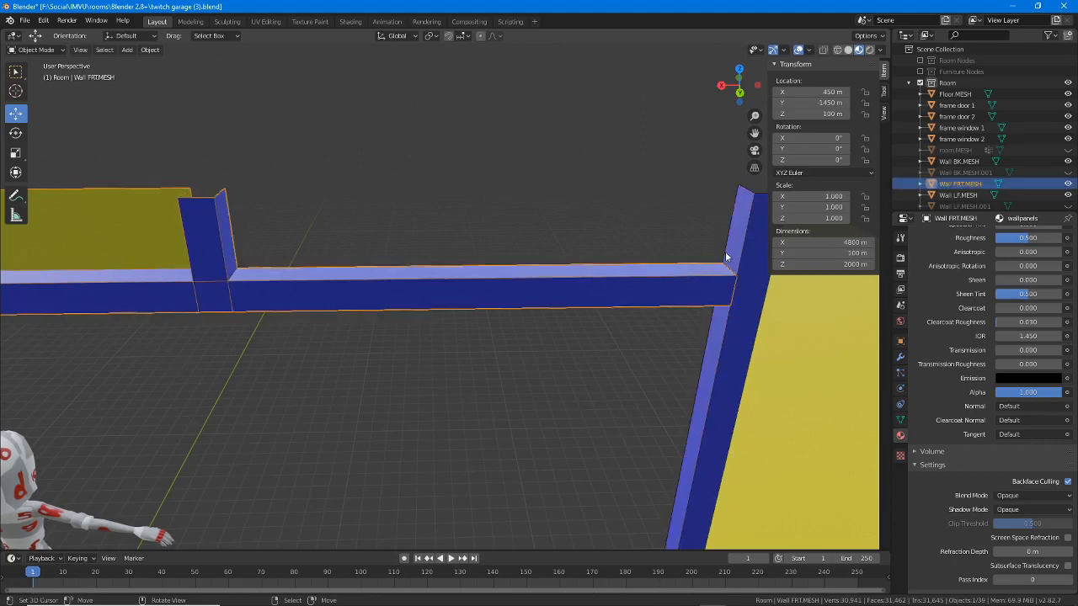
middle_drag(386, 259, 391, 261)
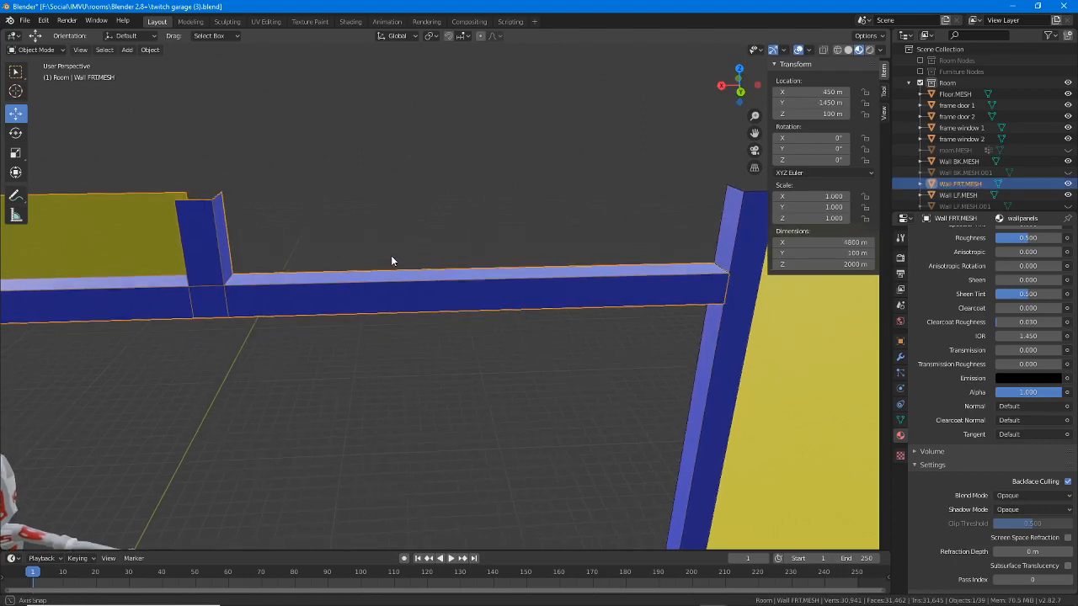
key(Tab)
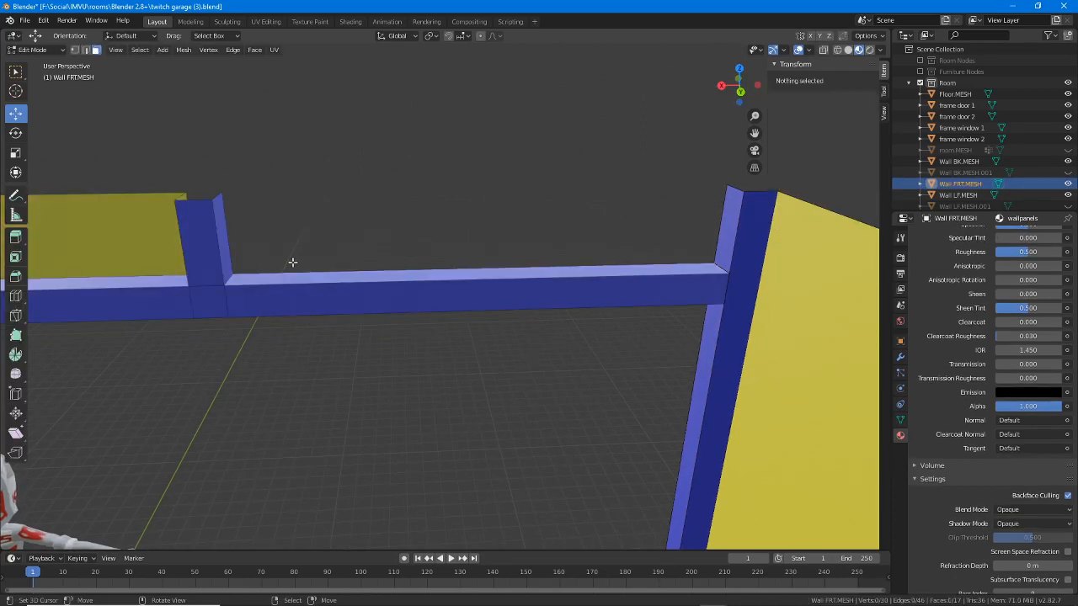
click(85, 50)
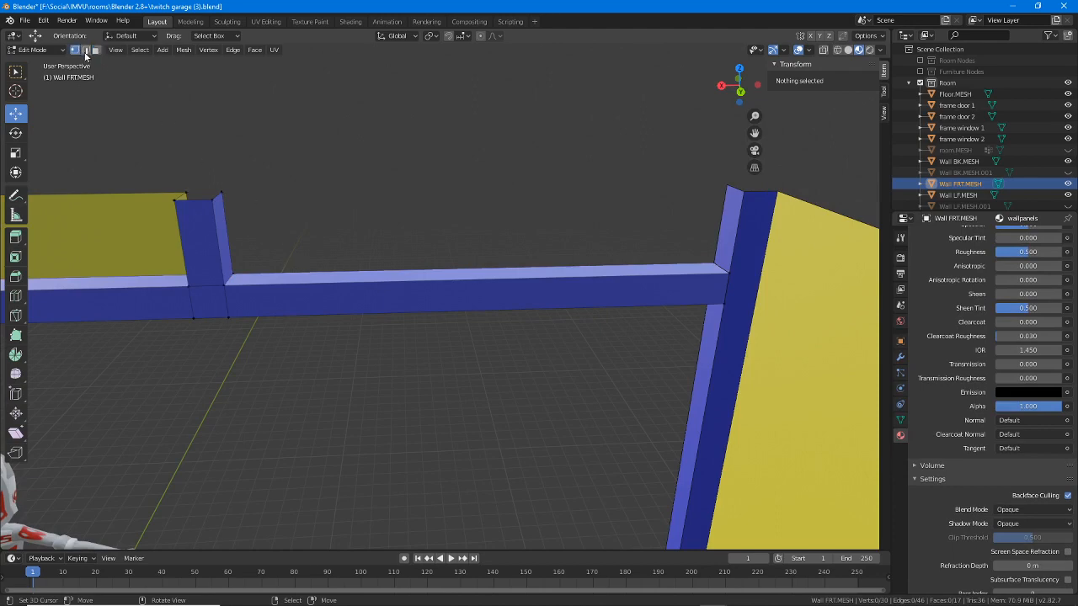
click(338, 269)
middle_drag(338, 269, 373, 273)
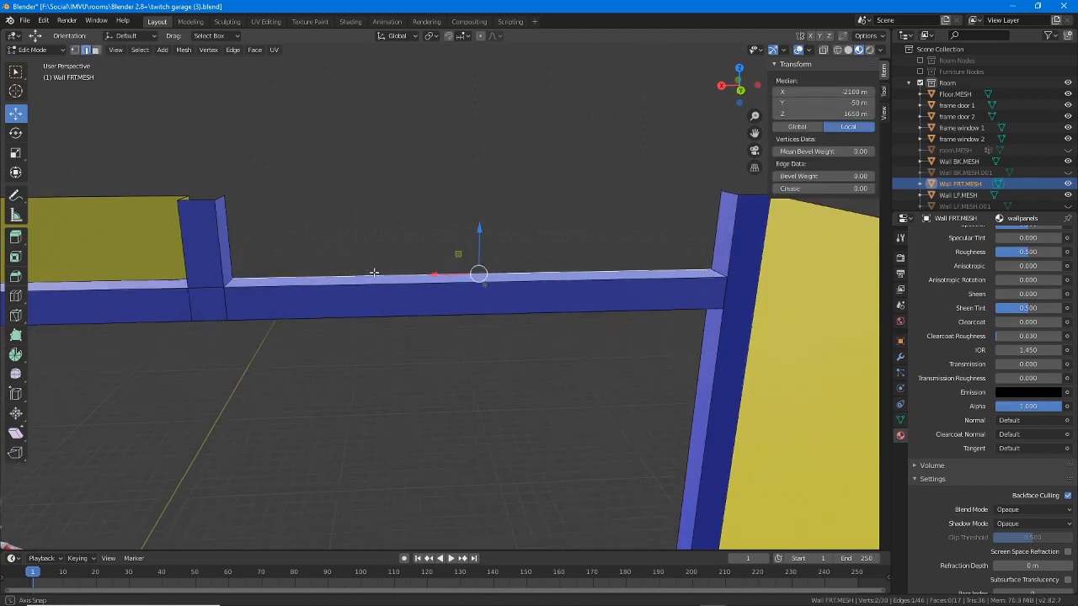
click(15, 237)
mouse_move(478, 233)
mouse_down()
mouse_move(479, 142)
mouse_move(487, 226)
mouse_up()
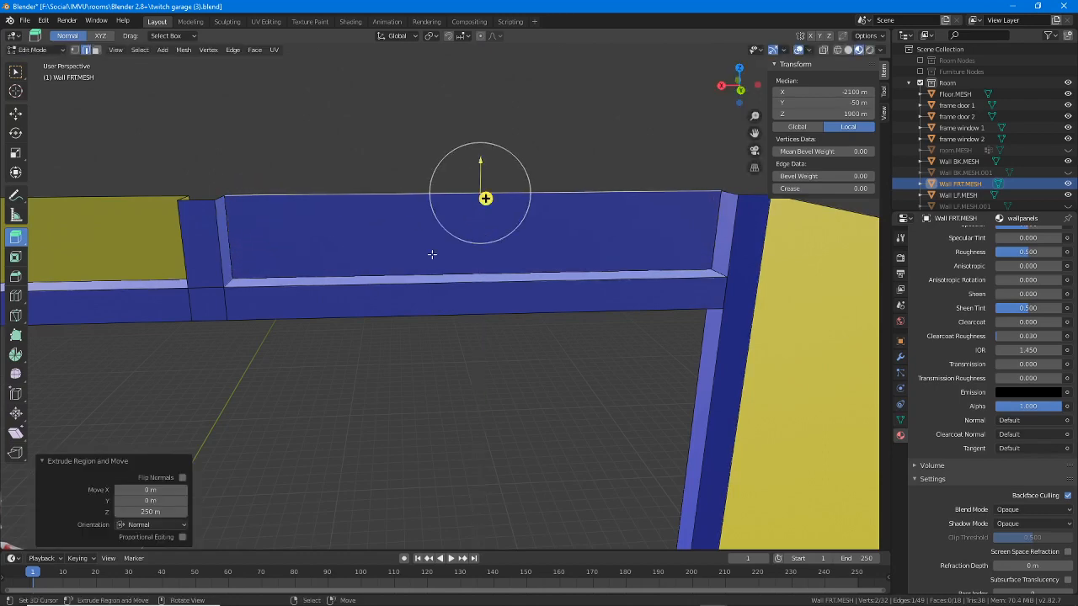
Step: Assign the wallpanels material to the extruded face above the front wall's beam in face selection mode, and return to Object Mode
middle_drag(430, 255, 480, 256)
scroll(289, 224, up, 2)
middle_drag(289, 224, 484, 249)
scroll(484, 249, down, 4)
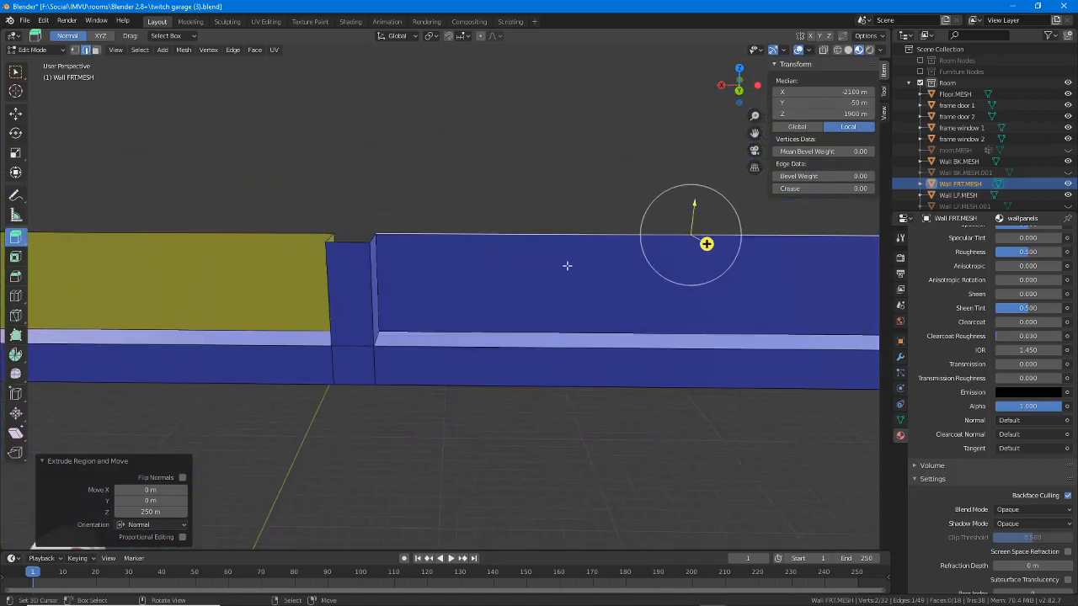
shift+middle_drag(673, 258, 500, 252)
click(97, 50)
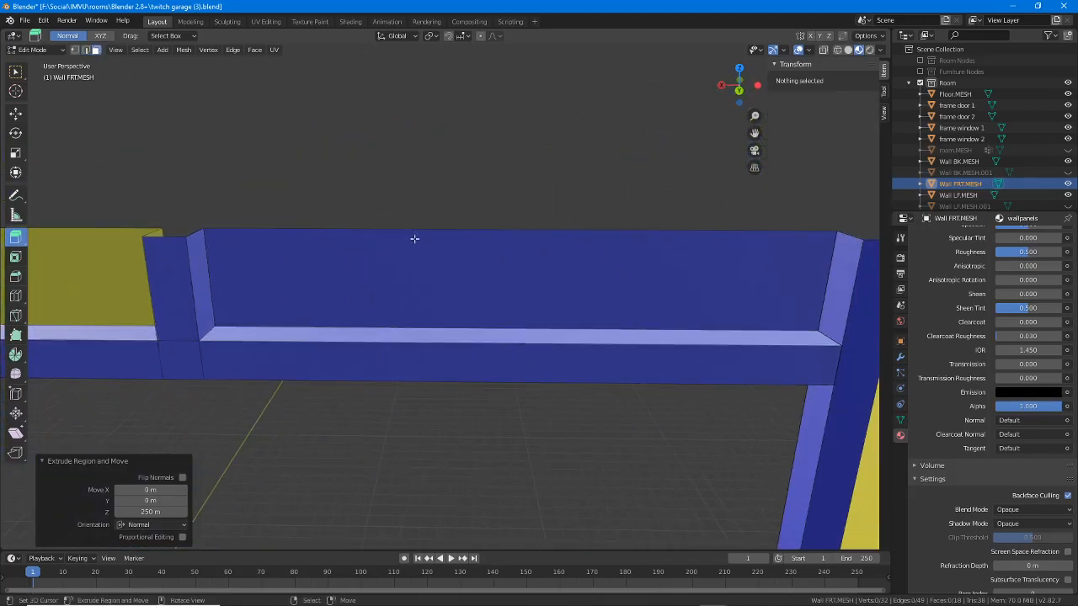
click(476, 278)
scroll(935, 362, up, 9)
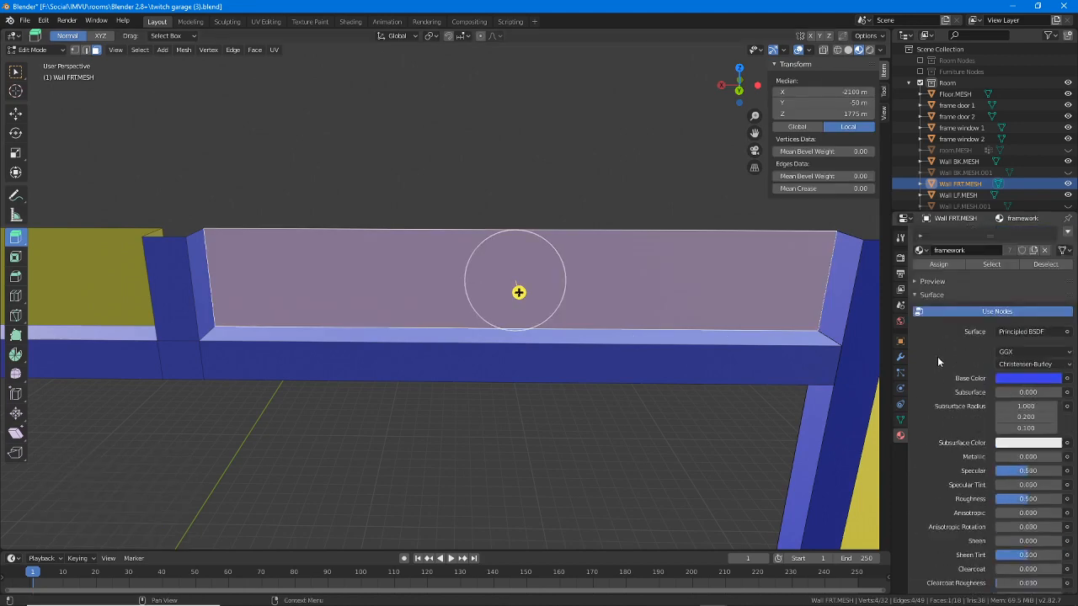
click(944, 240)
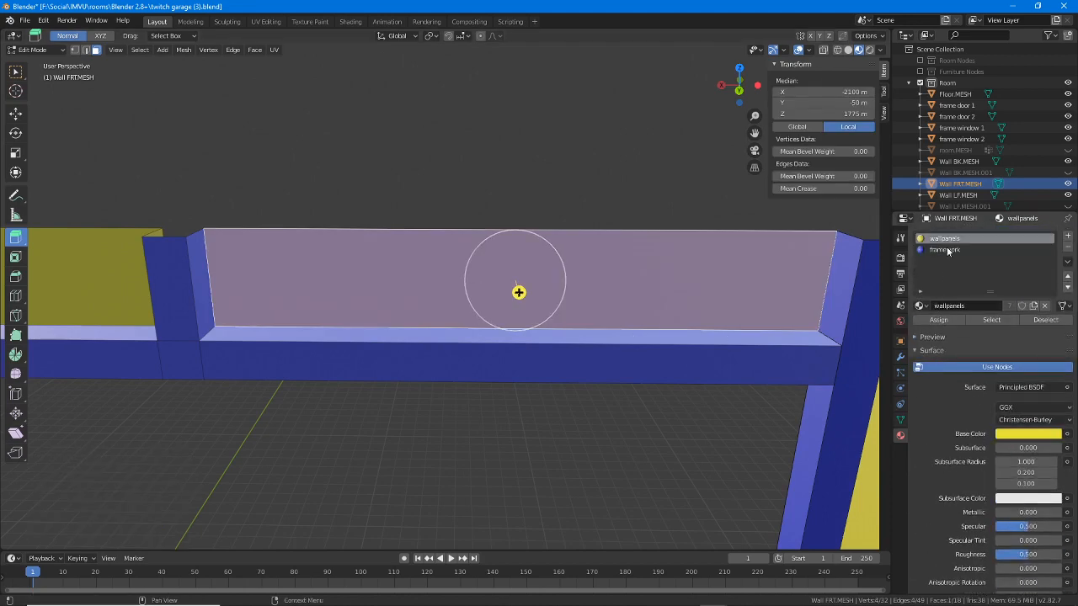
click(938, 320)
middle_drag(391, 357, 450, 257)
scroll(421, 337, down, 2)
scroll(526, 296, down, 3)
key(Tab)
Step: Edit the left wall and select the wall panel faces surrounding the door
middle_drag(233, 320, 447, 383)
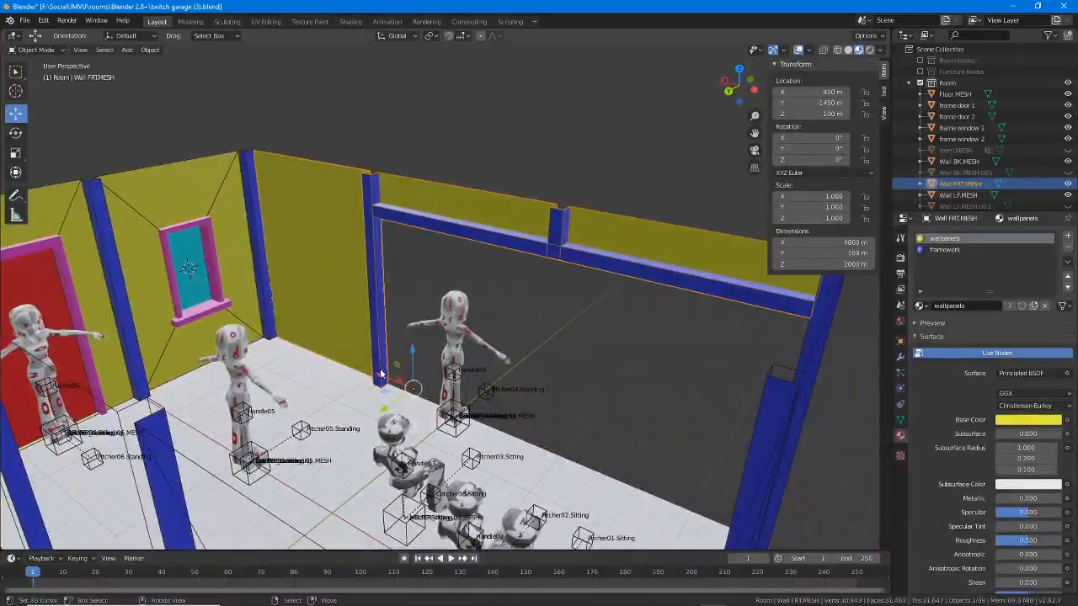
middle_drag(316, 340, 386, 317)
click(126, 256)
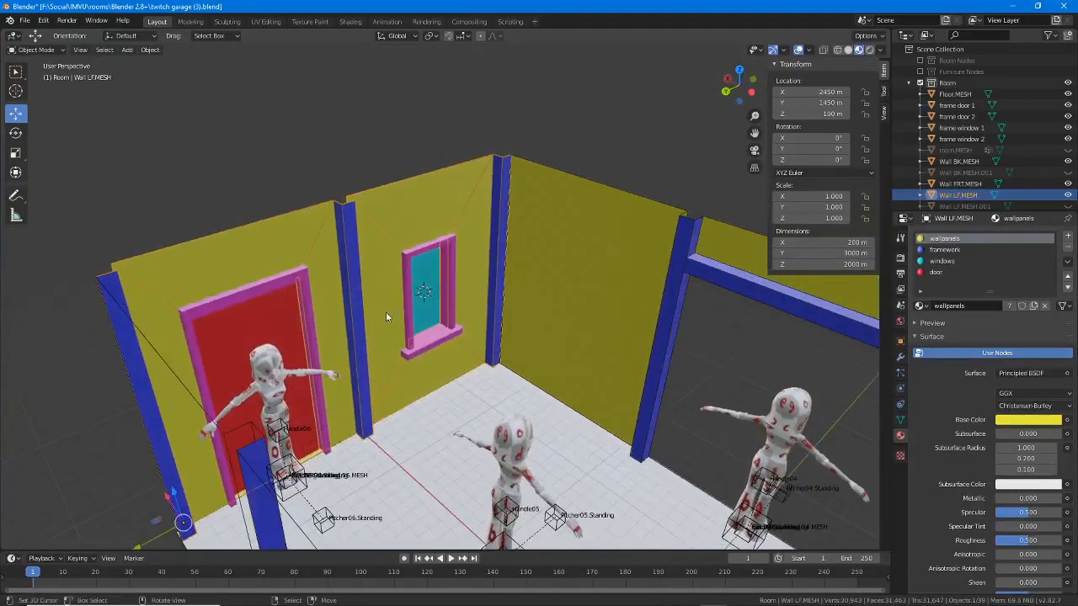
key(Tab)
click(311, 247)
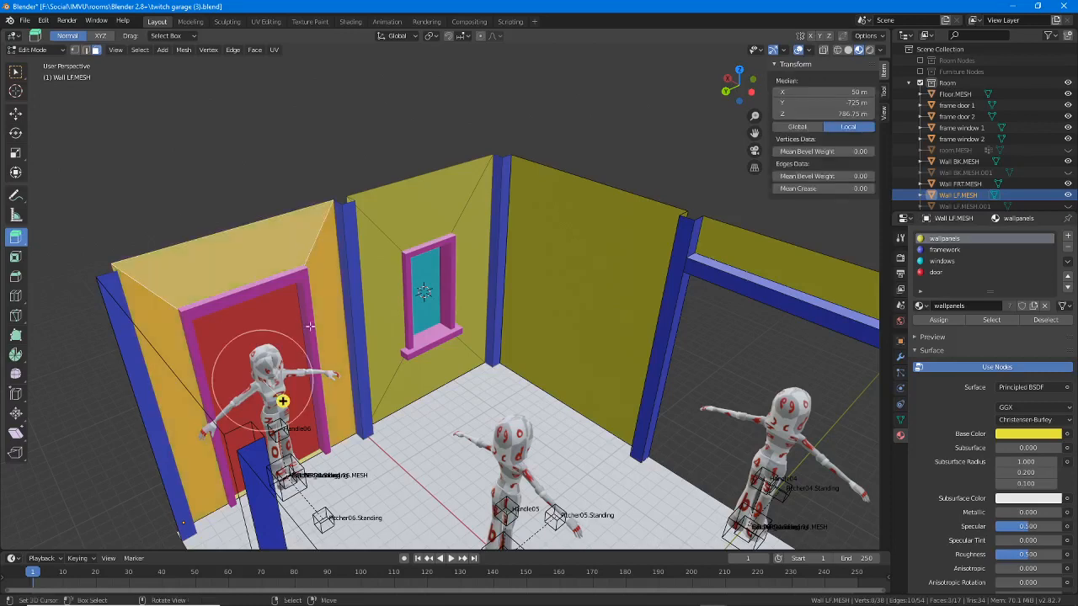
shift+click(317, 453)
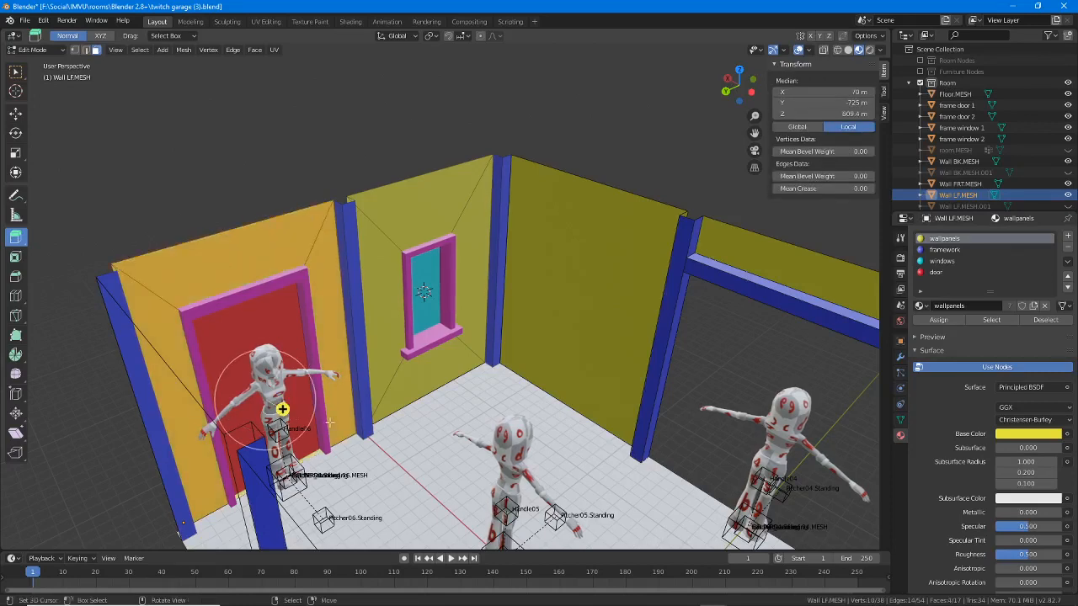
Step: Add the left wall's door face to the selection in wireframe display with X-ray, and return to material preview shading
click(836, 50)
click(824, 50)
middle_drag(294, 442, 336, 404)
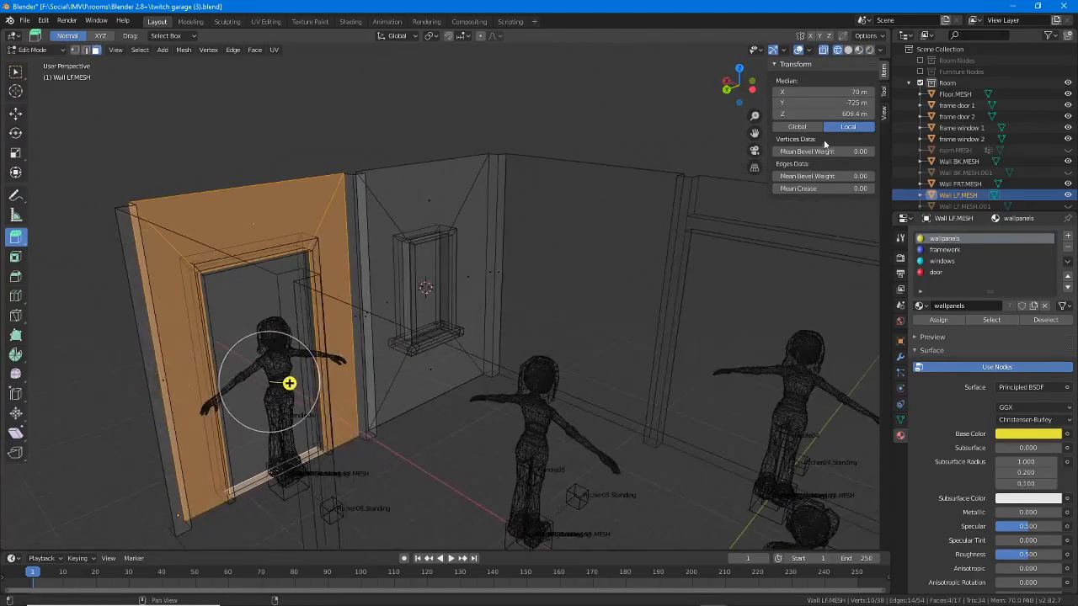
mouse_move(271, 374)
middle_down()
mouse_move(264, 363)
mouse_move(277, 380)
middle_up()
click(264, 364)
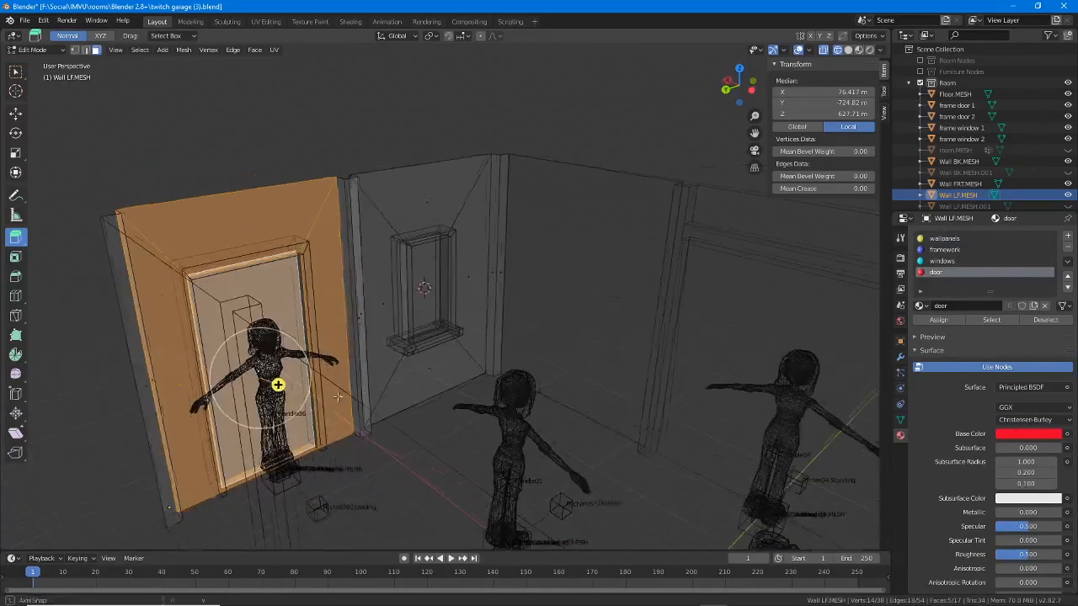
click(847, 49)
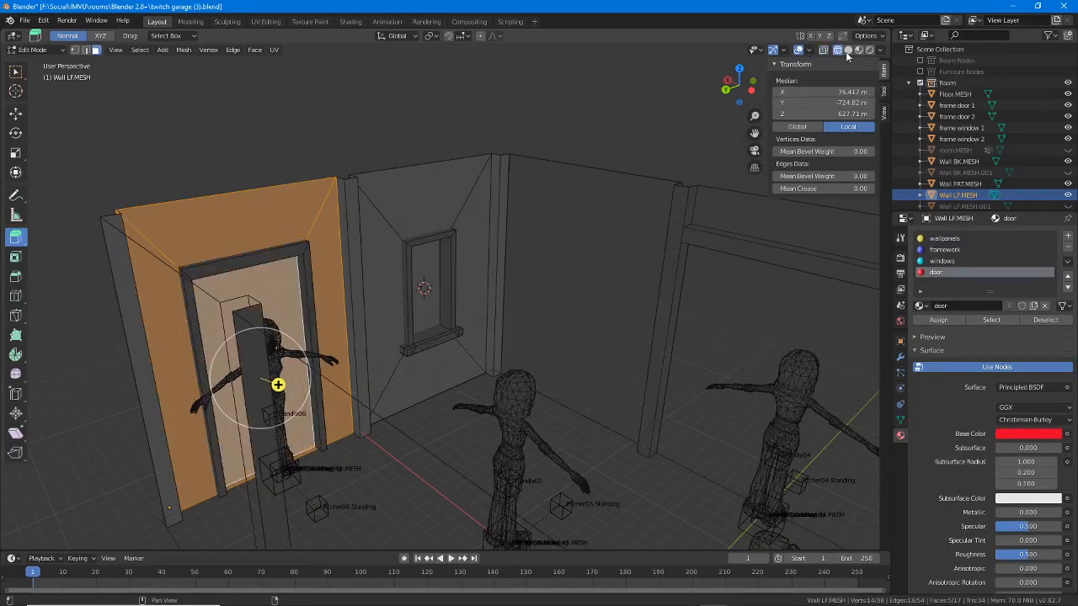
click(849, 51)
click(859, 53)
middle_drag(286, 358, 307, 337)
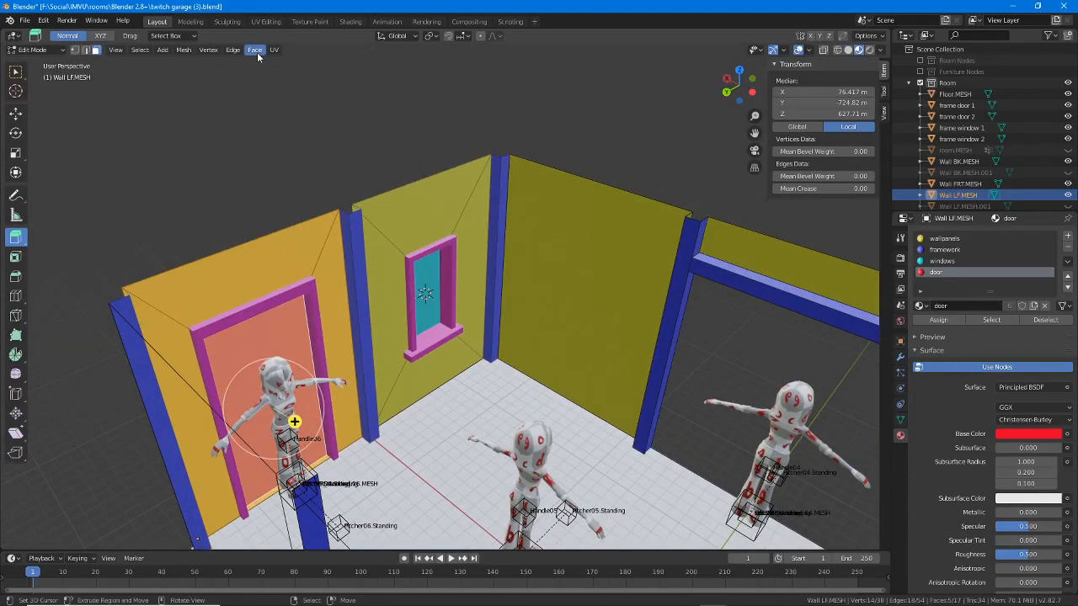
Step: Duplicate the selected door and panel faces in place, and rotate the copy about the vertical axis until it runs parallel to the front wall
click(184, 49)
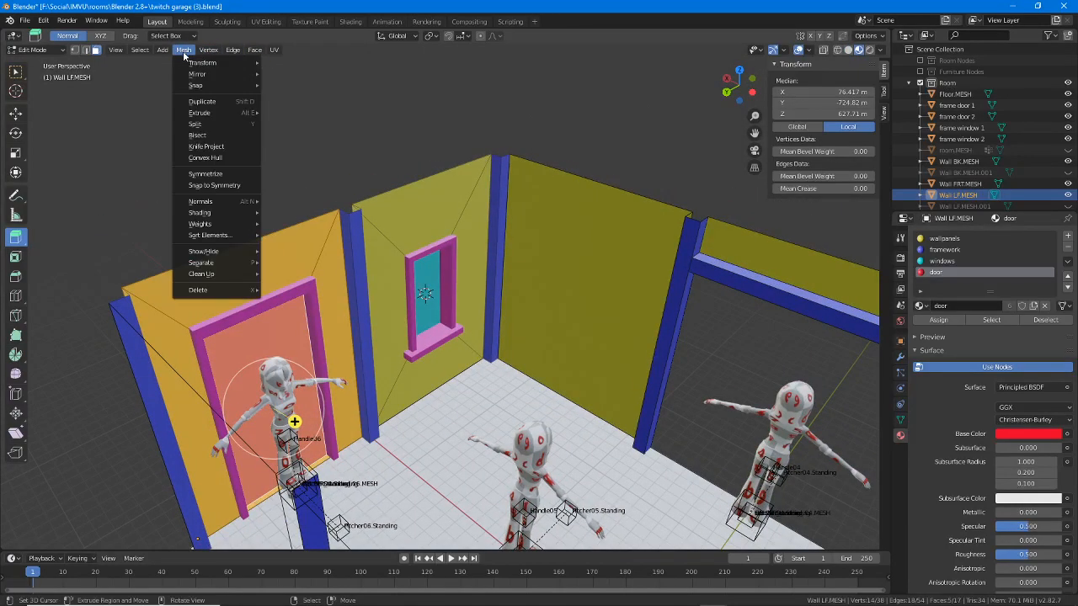
click(202, 101)
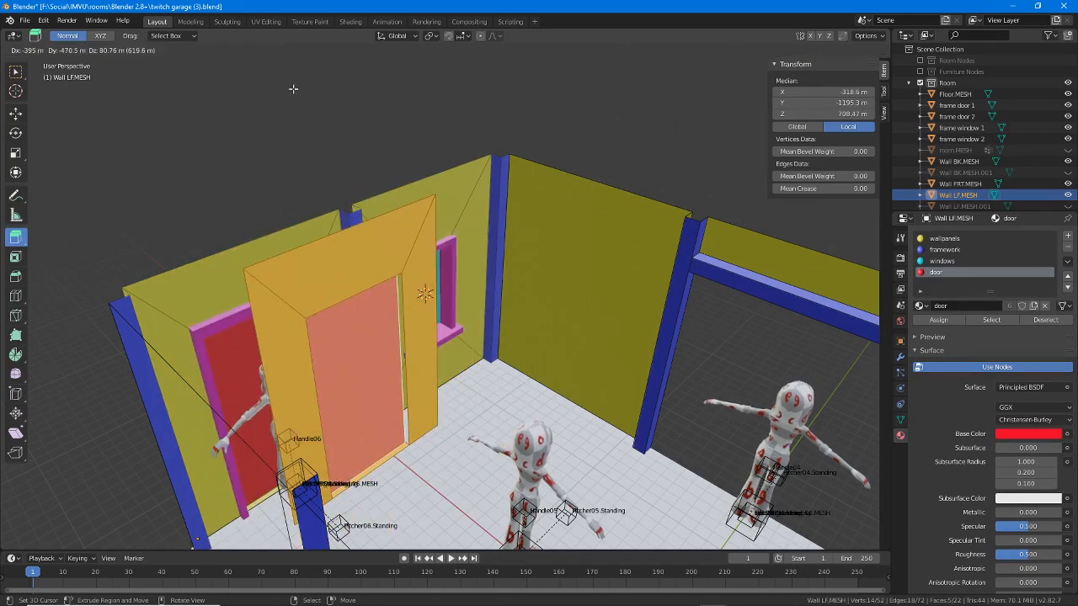
key(Escape)
middle_drag(341, 222, 327, 253)
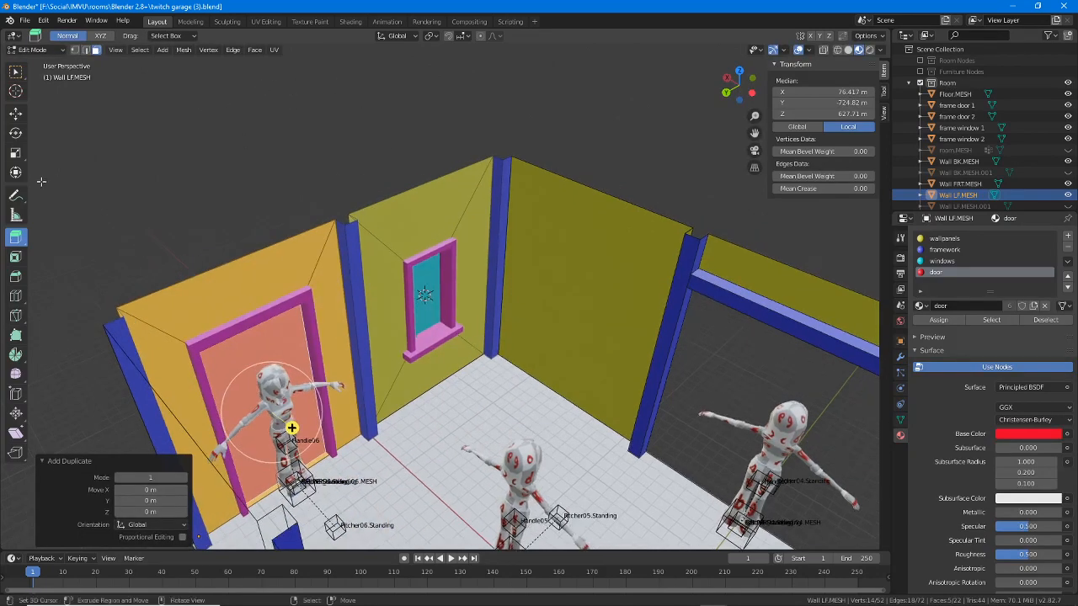
click(15, 132)
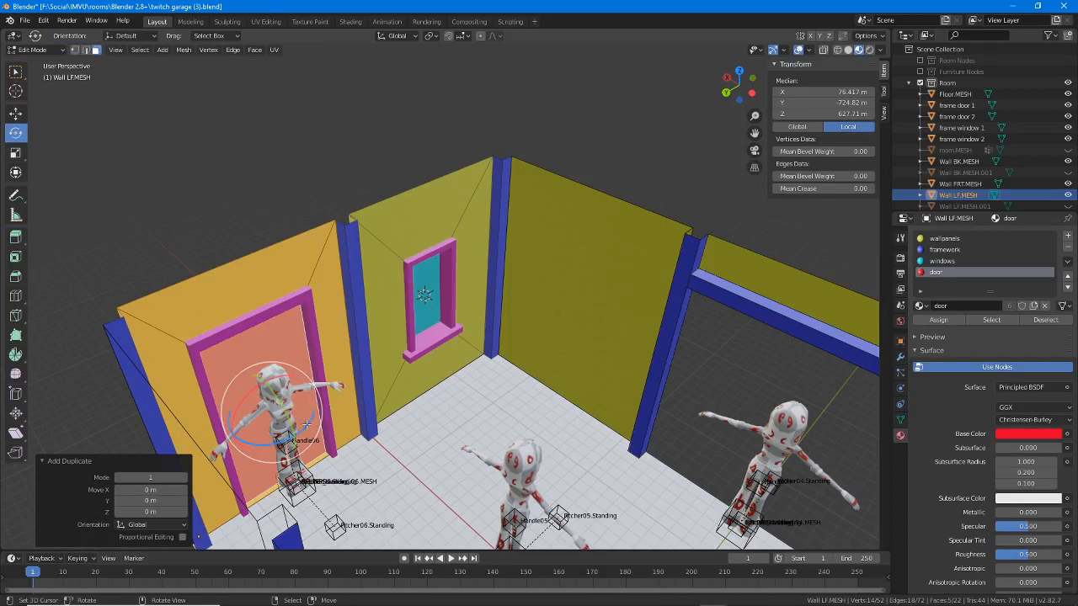
drag(316, 417, 459, 322)
Step: Move the rotated copy -2200 m and a further -50 m along Y, up to the front wall
click(15, 112)
shift+middle_drag(459, 323, 344, 371)
scroll(271, 375, up, 2)
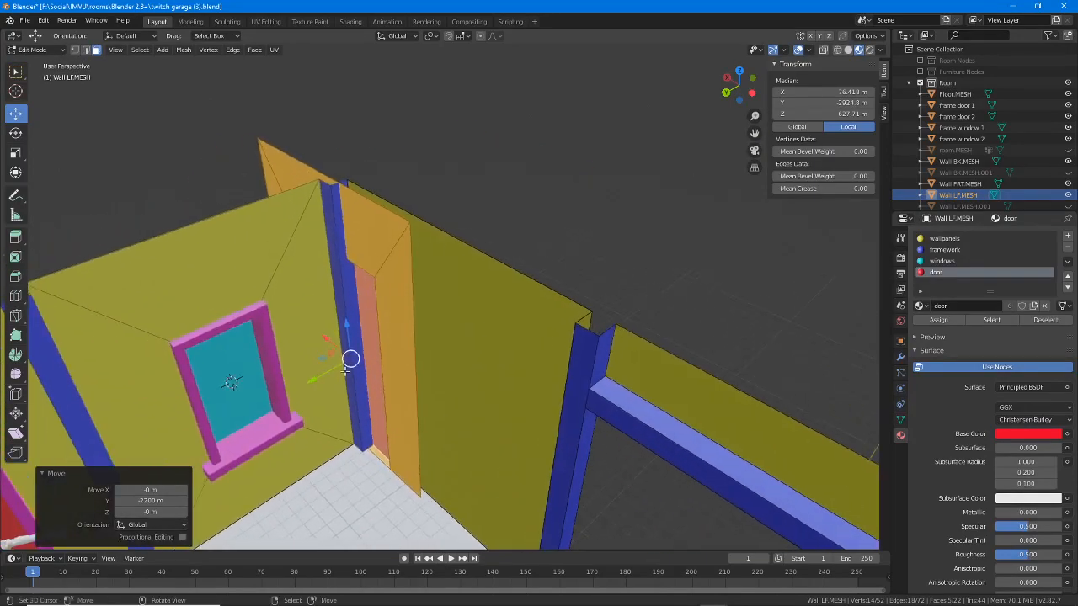
scroll(345, 370, up, 2)
key(g)
key(y)
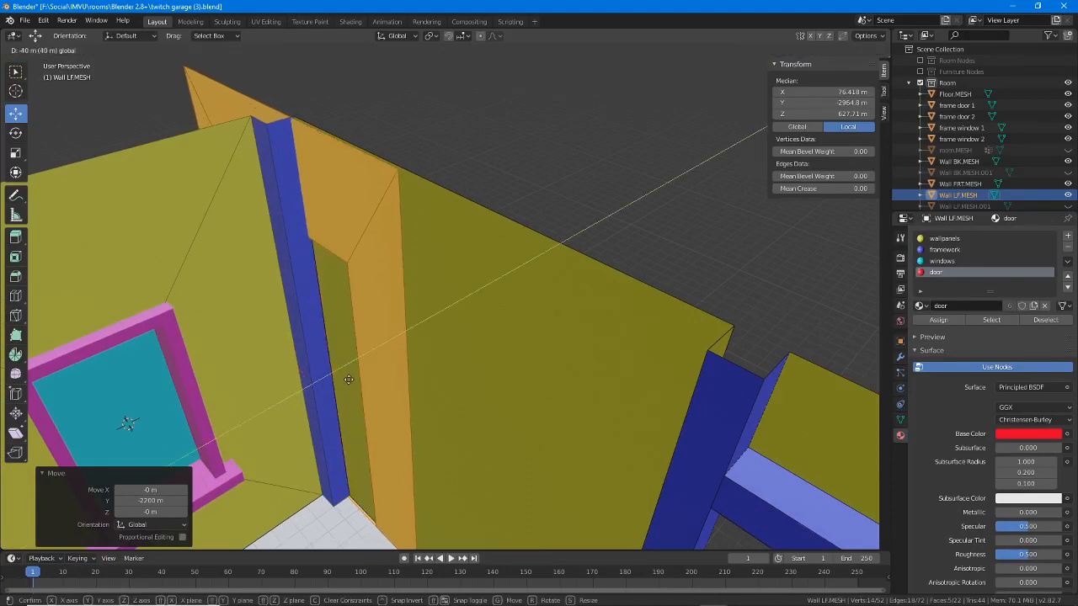
click(367, 363)
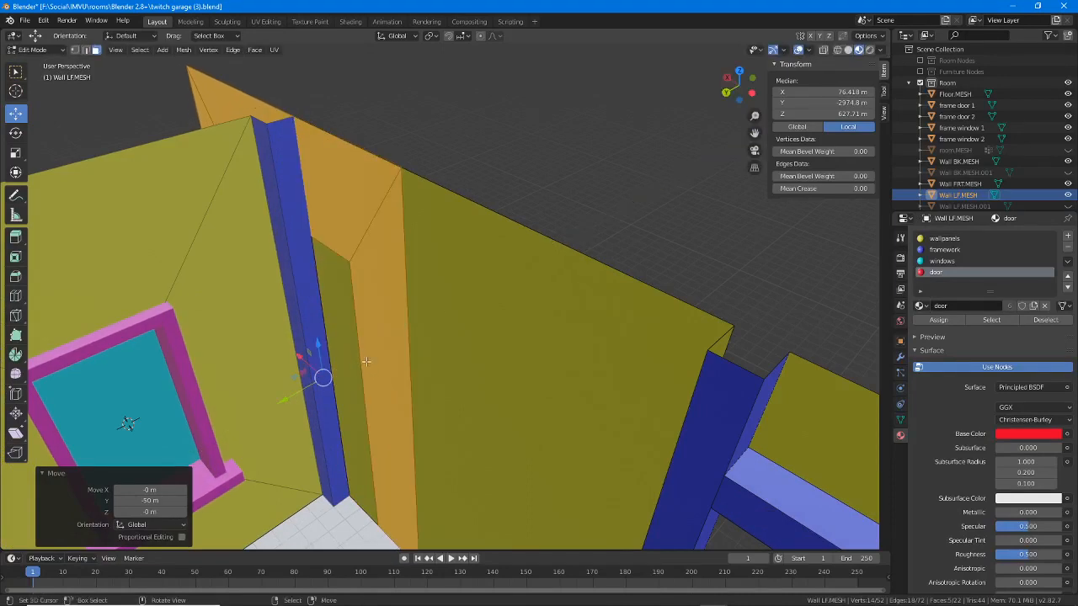
Step: Move the copied door section -900 m along X, between the corner post and the next post of the front wall
middle_drag(367, 362, 389, 411)
scroll(389, 410, up, 1)
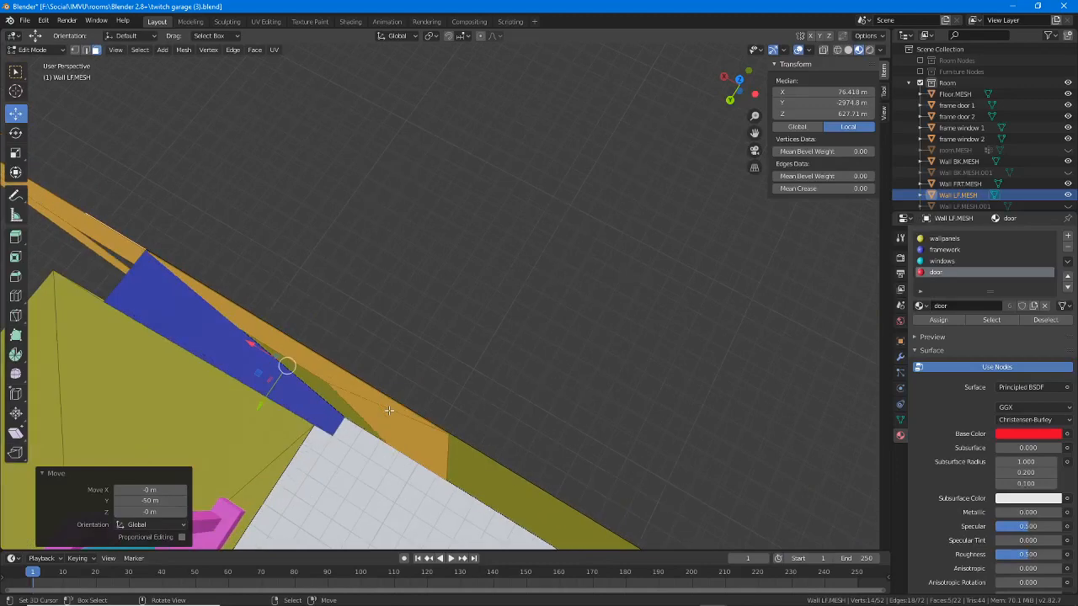
scroll(388, 410, down, 1)
middle_drag(385, 418, 603, 336)
scroll(396, 370, down, 3)
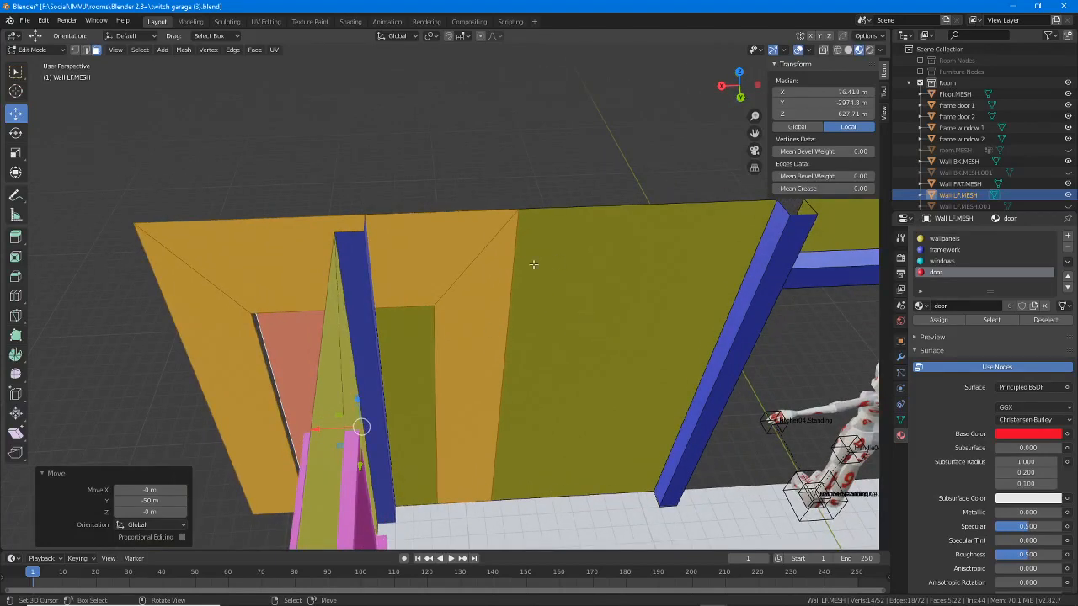
key(g)
key(x)
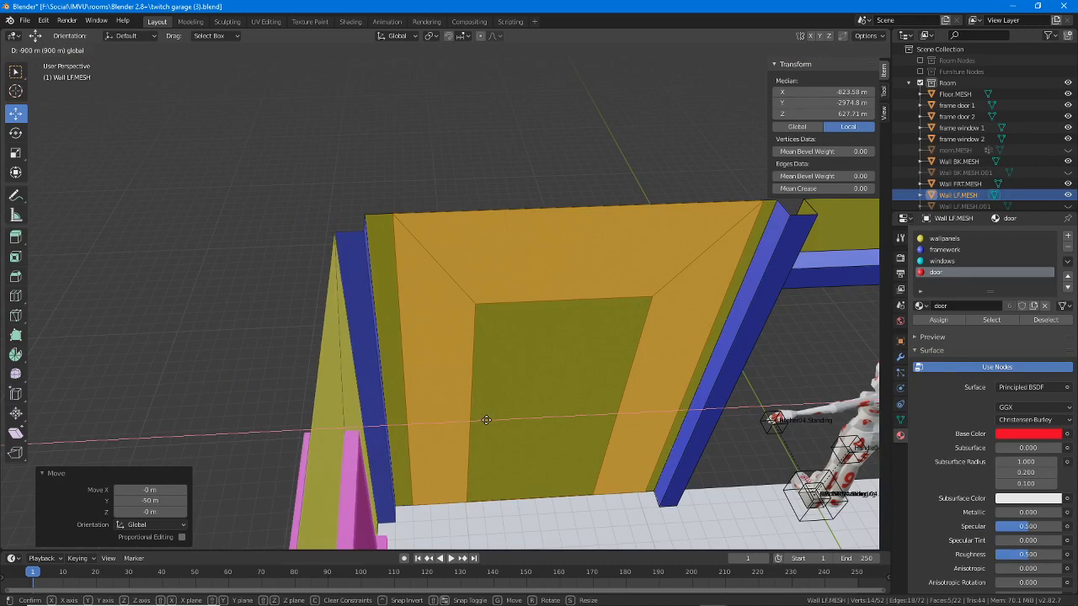
click(486, 419)
Step: Examine how the copied door section sits between the front wall's posts and beside the window section
shift+middle_drag(461, 299, 376, 296)
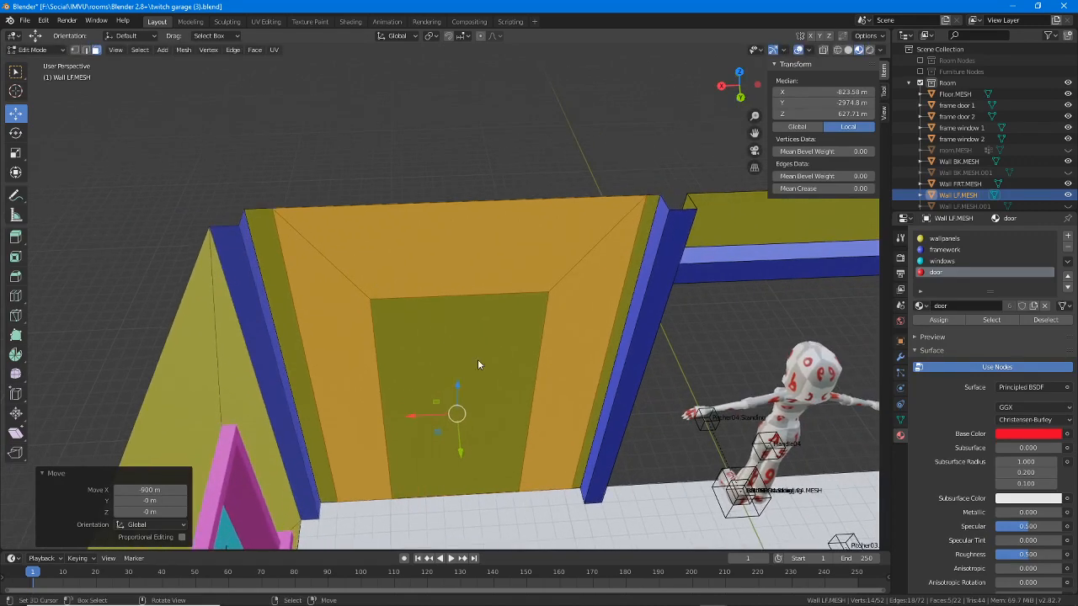
key(Tab)
middle_drag(673, 218, 388, 325)
key(Tab)
scroll(388, 325, up, 3)
scroll(339, 342, down, 5)
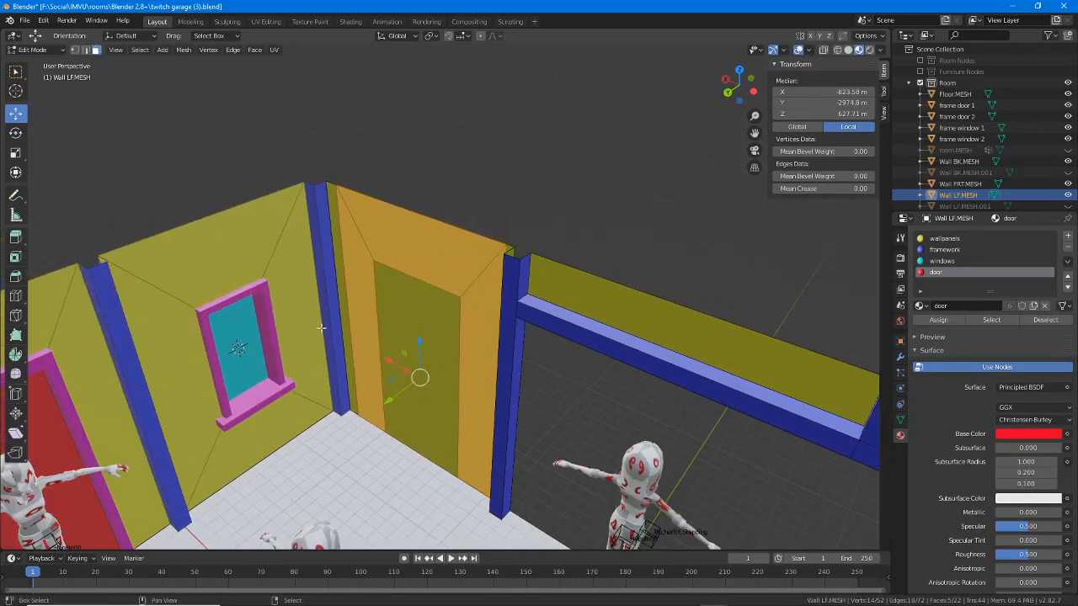
click(312, 244)
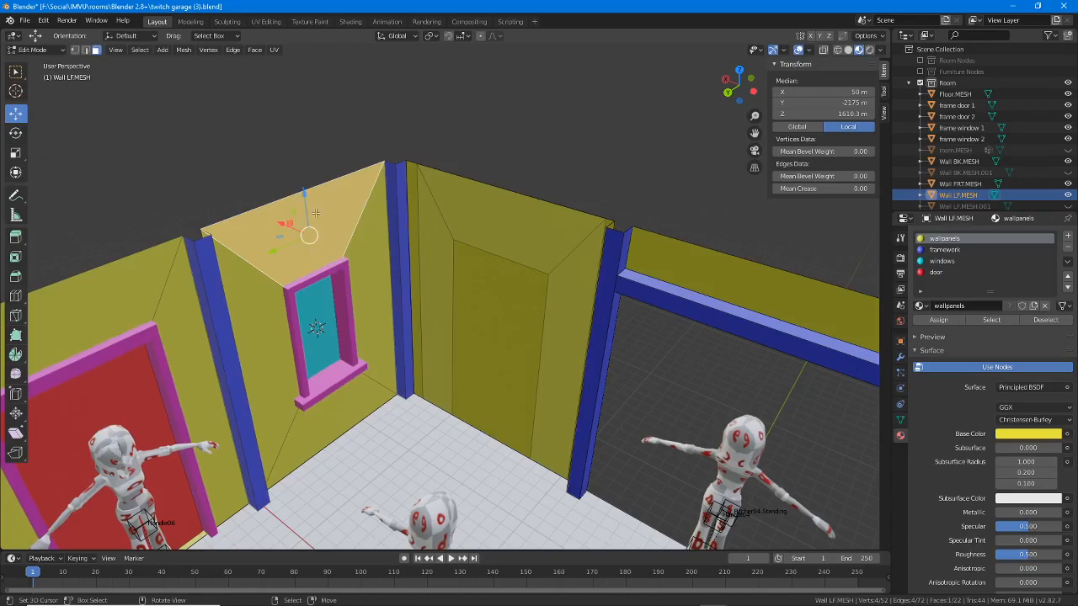
alt+right_click(481, 323)
middle_drag(478, 338, 340, 338)
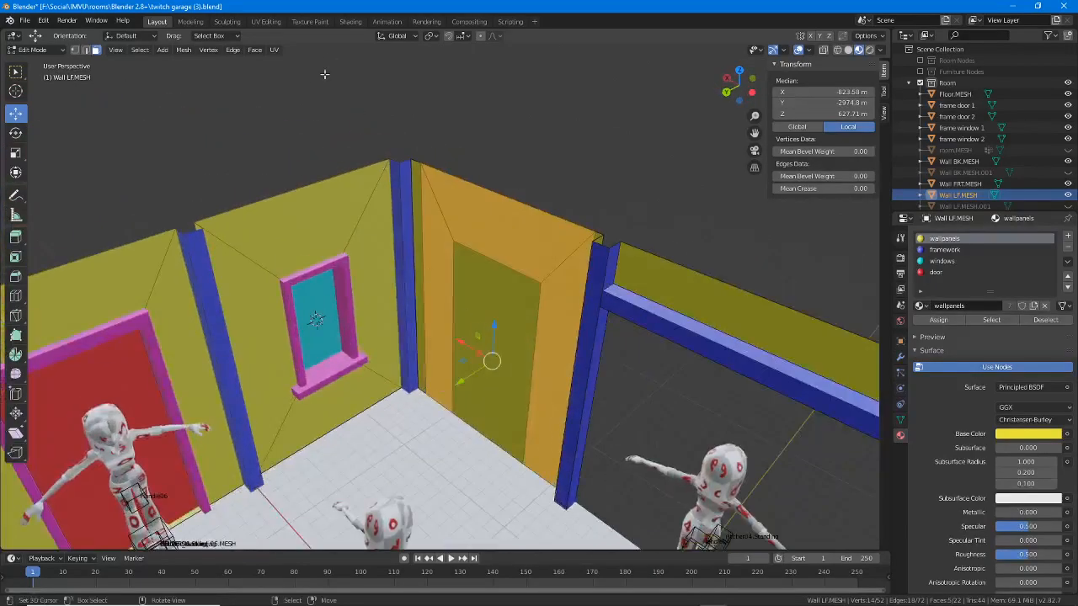
Step: Separate the selected door section from the left wall into its own object, and return to Object Mode
click(254, 50)
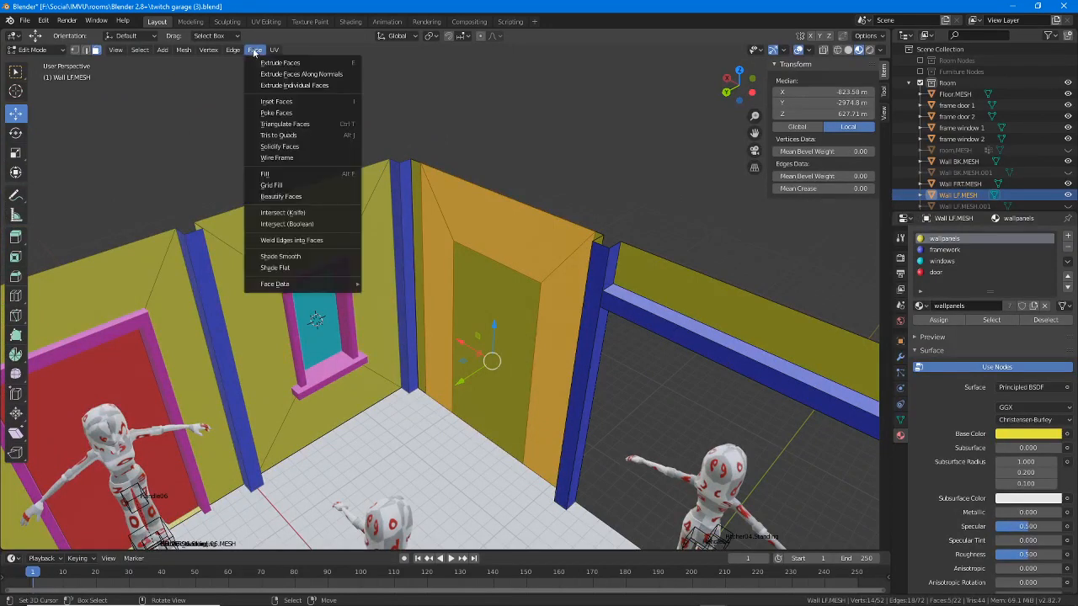
mouse_move(205, 52)
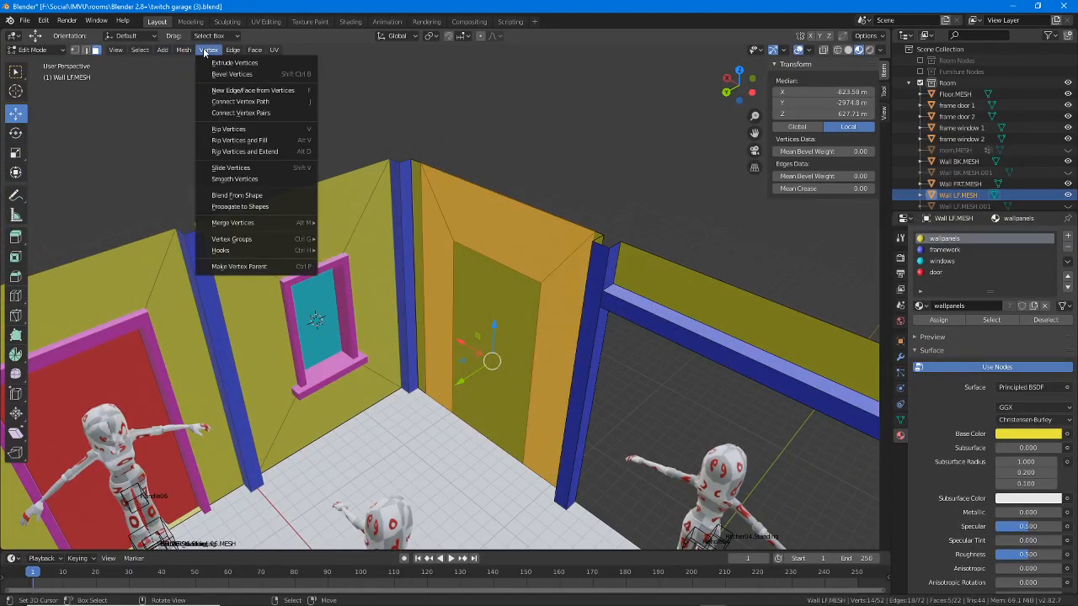
mouse_move(244, 263)
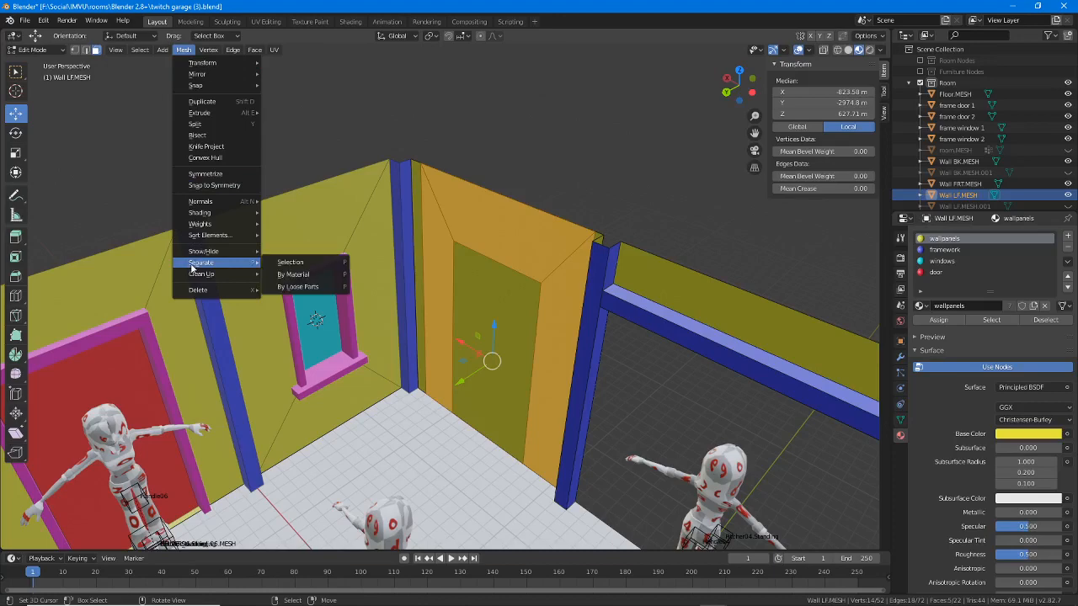
click(288, 266)
scroll(505, 279, up, 3)
shift+middle_drag(510, 279, 442, 298)
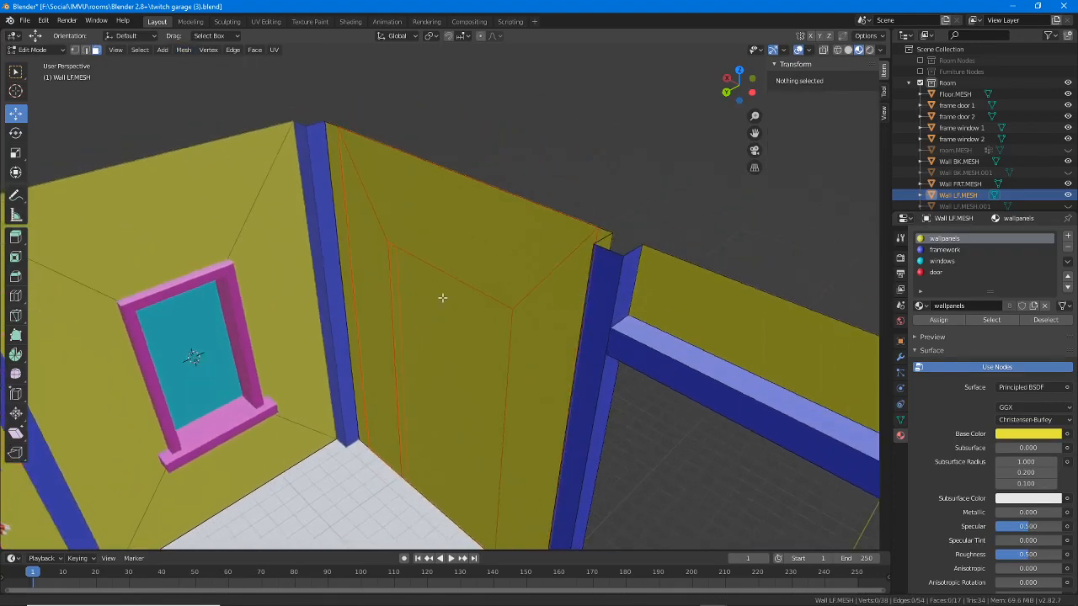
key(Tab)
Step: Join the separated door section into the front wall object
click(420, 157)
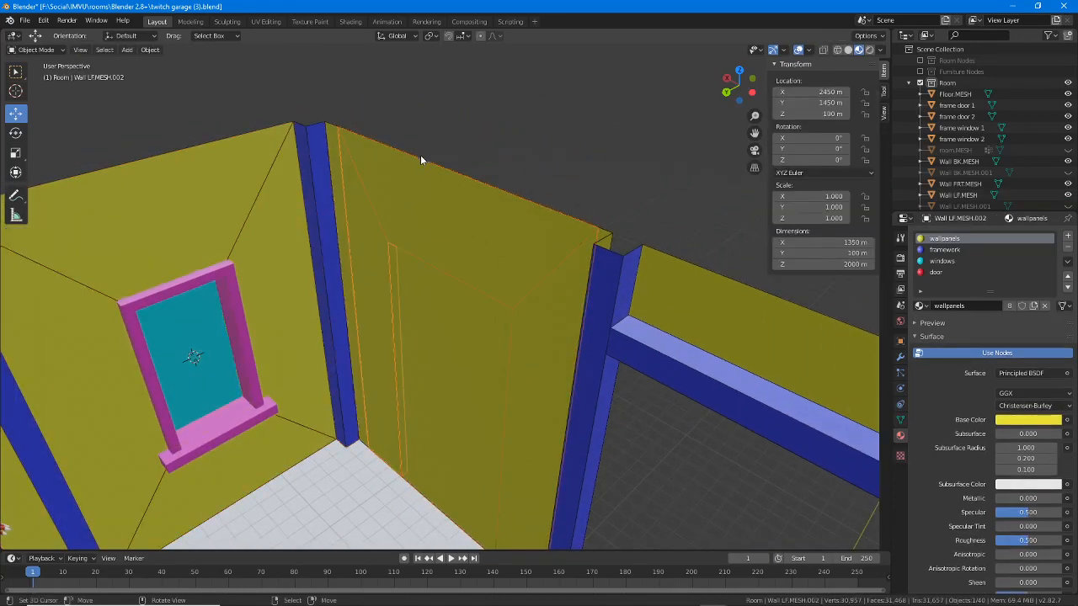
shift+click(331, 130)
middle_drag(331, 129, 541, 326)
click(569, 163)
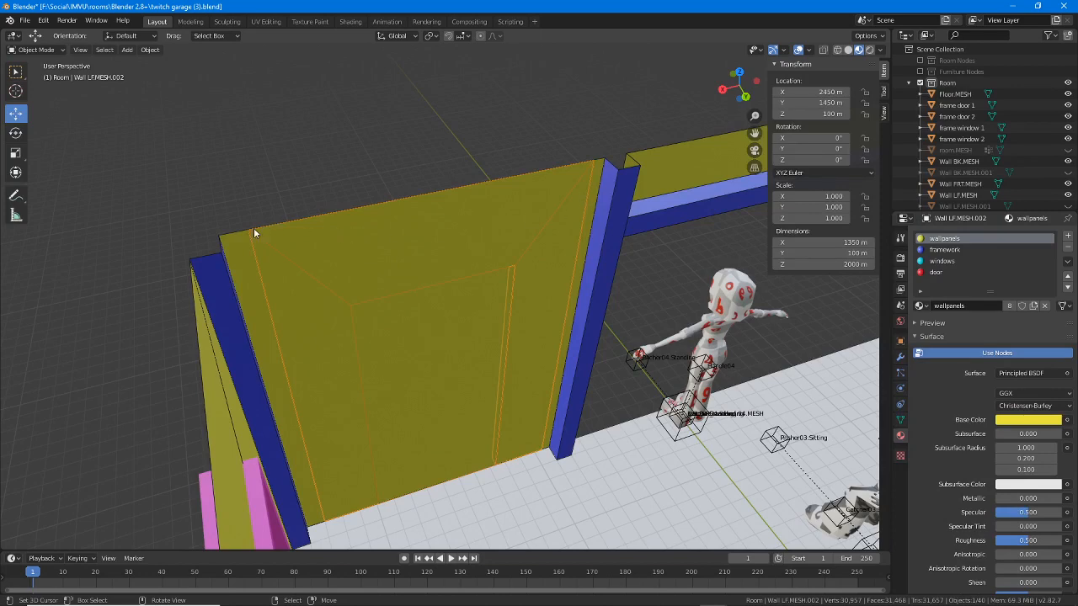
click(233, 239)
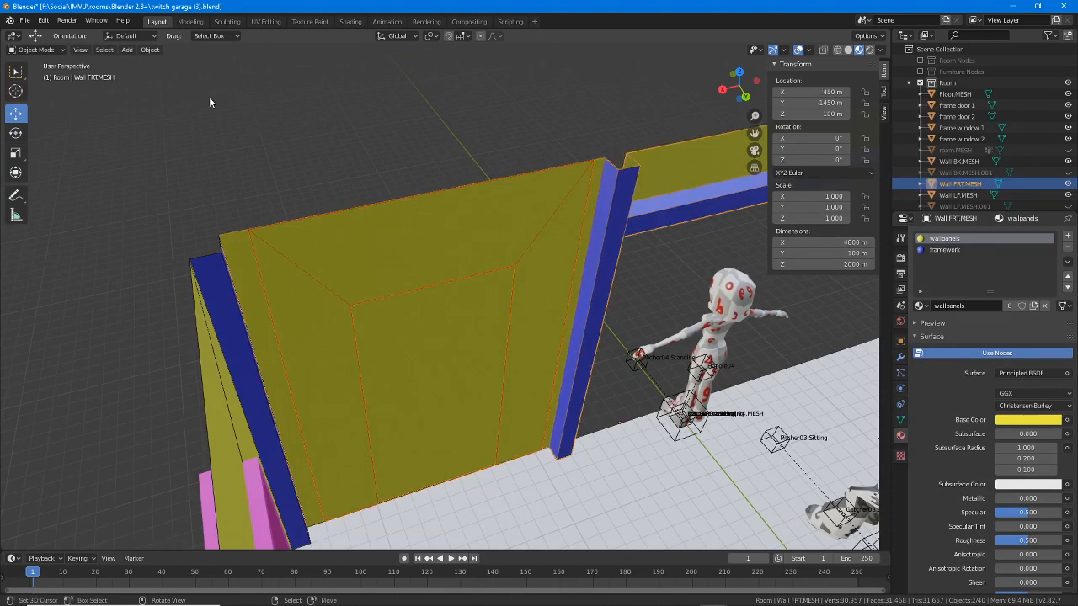
click(150, 50)
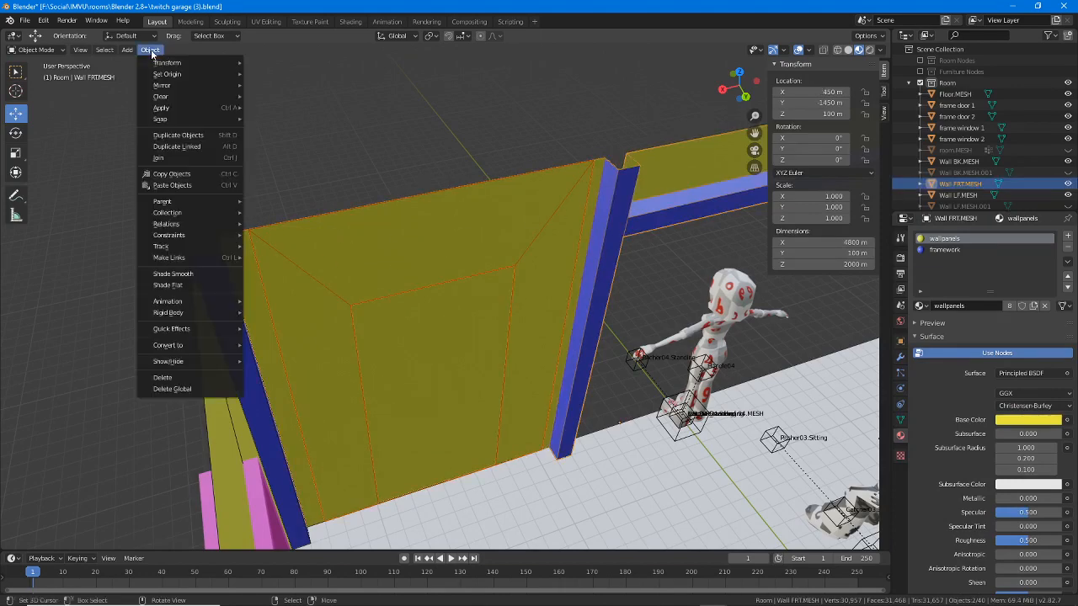
click(165, 158)
Step: Enter Edit Mode on the front wall and select the original flat panel face that fills the door section's bay
middle_drag(315, 305, 273, 243)
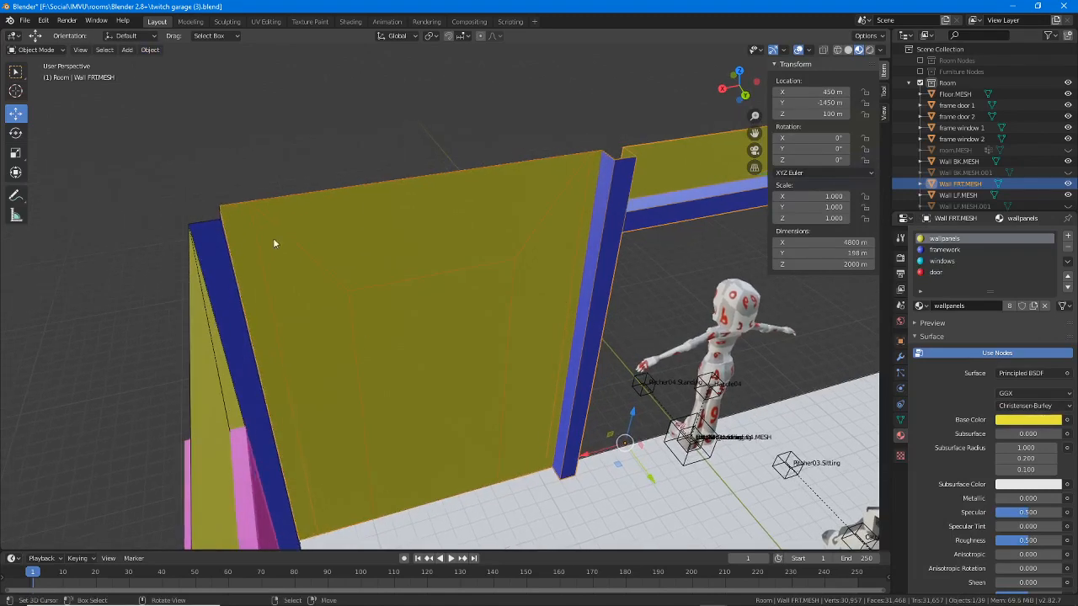
click(36, 50)
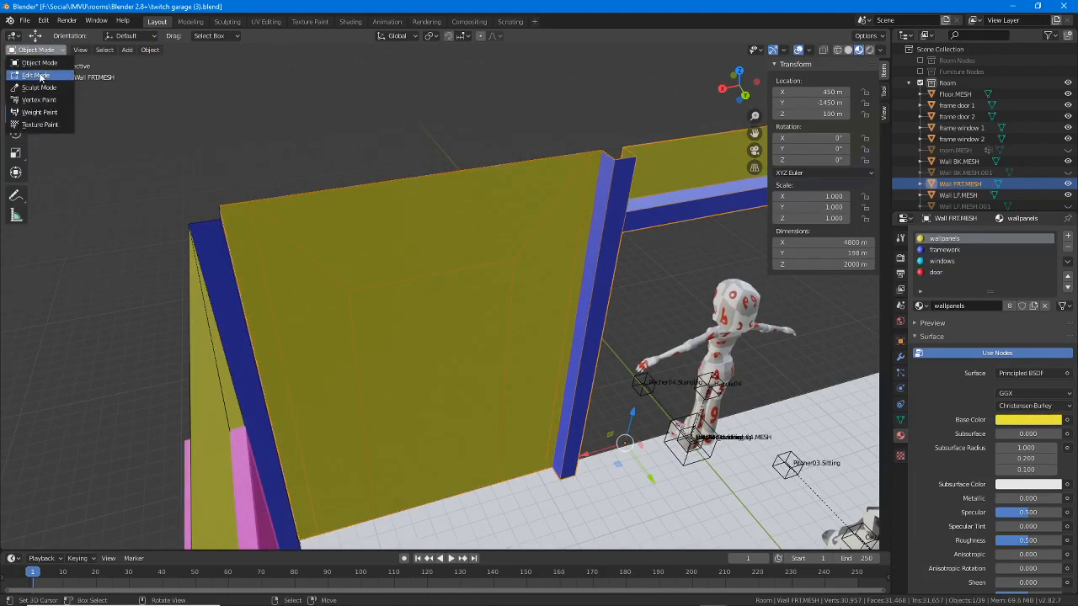
click(42, 77)
click(415, 328)
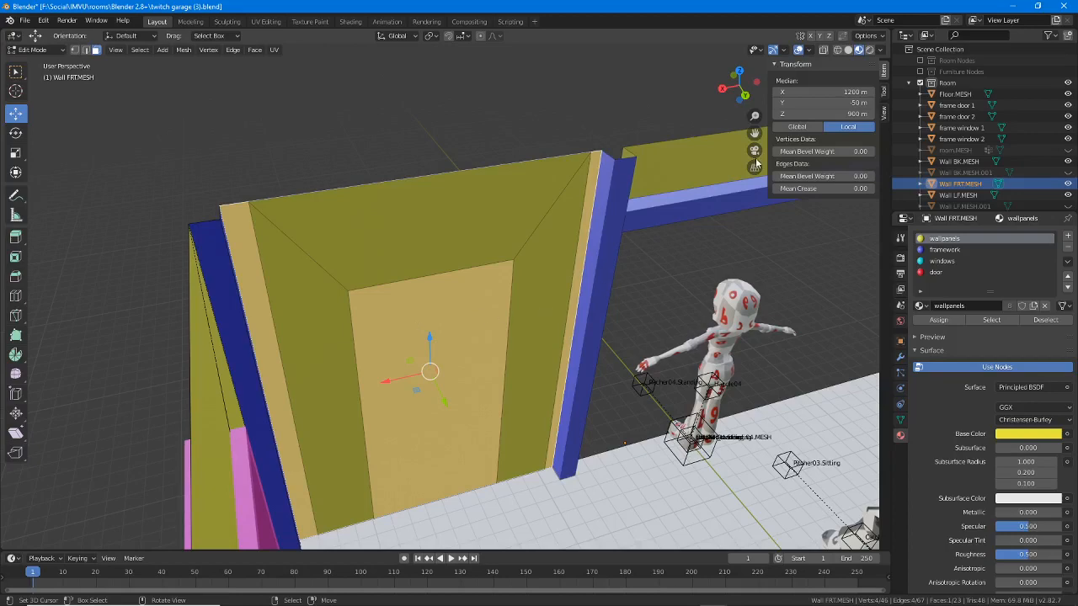
Step: Examine the flat panel face's Y position in relation to the door section faces and the neighbouring front wall panel
shift+middle_drag(693, 173, 580, 183)
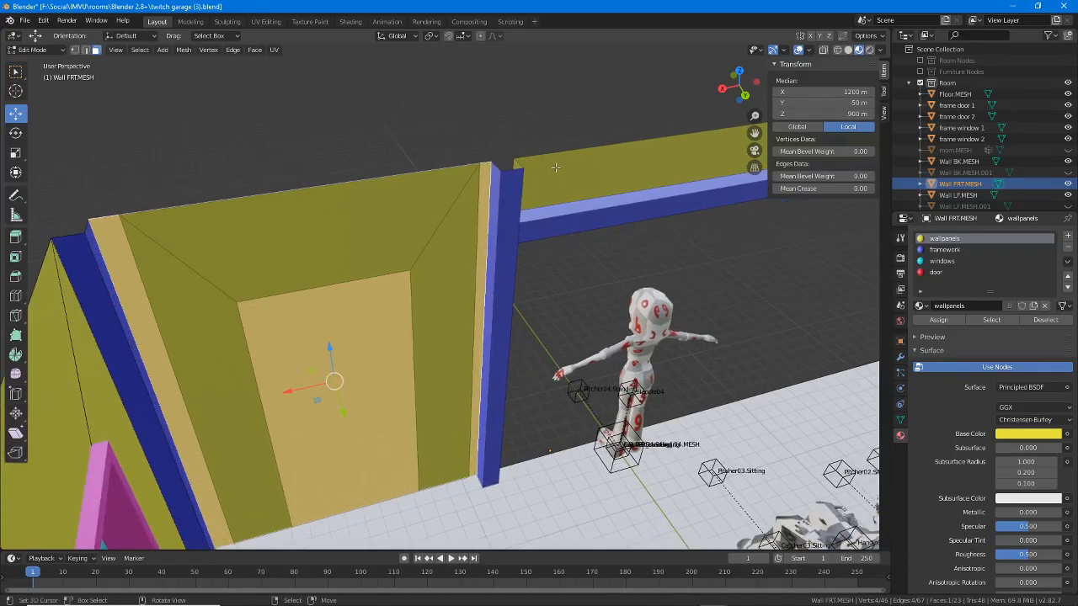
drag(508, 150, 656, 190)
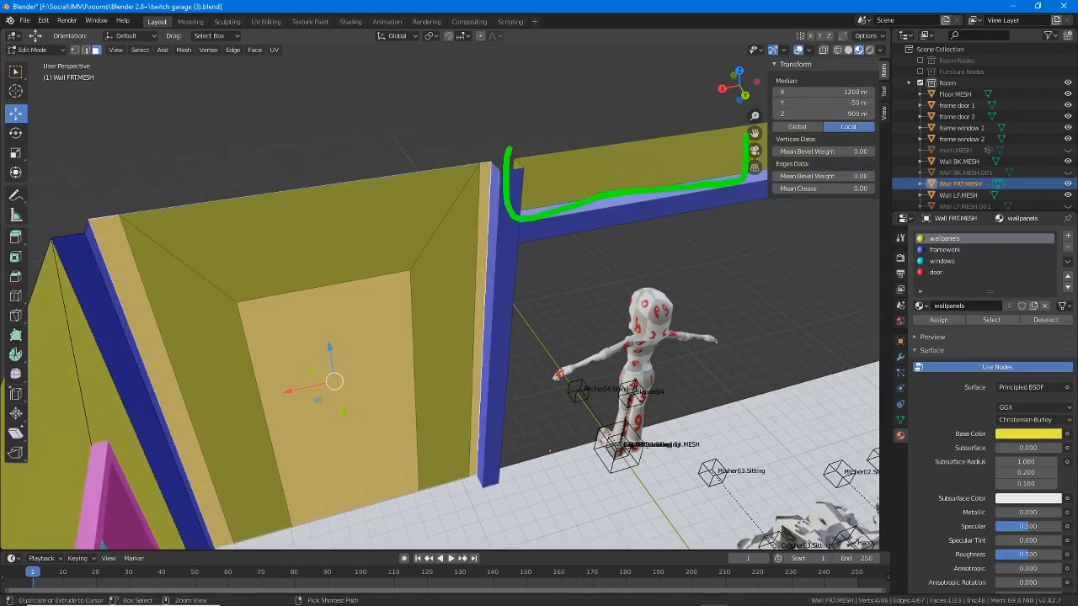
drag(534, 146, 705, 127)
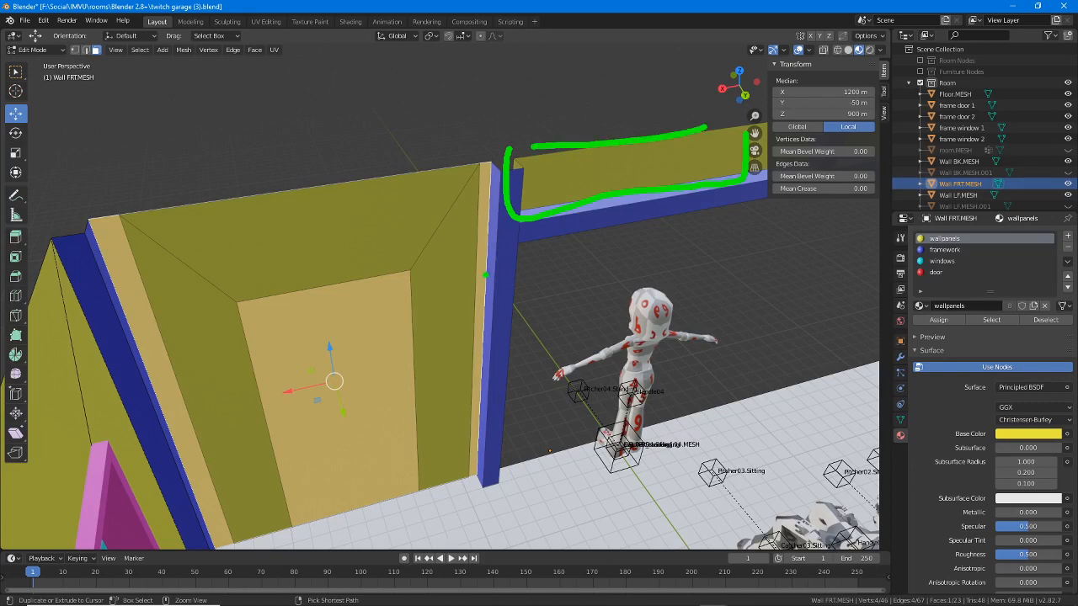
key(Escape)
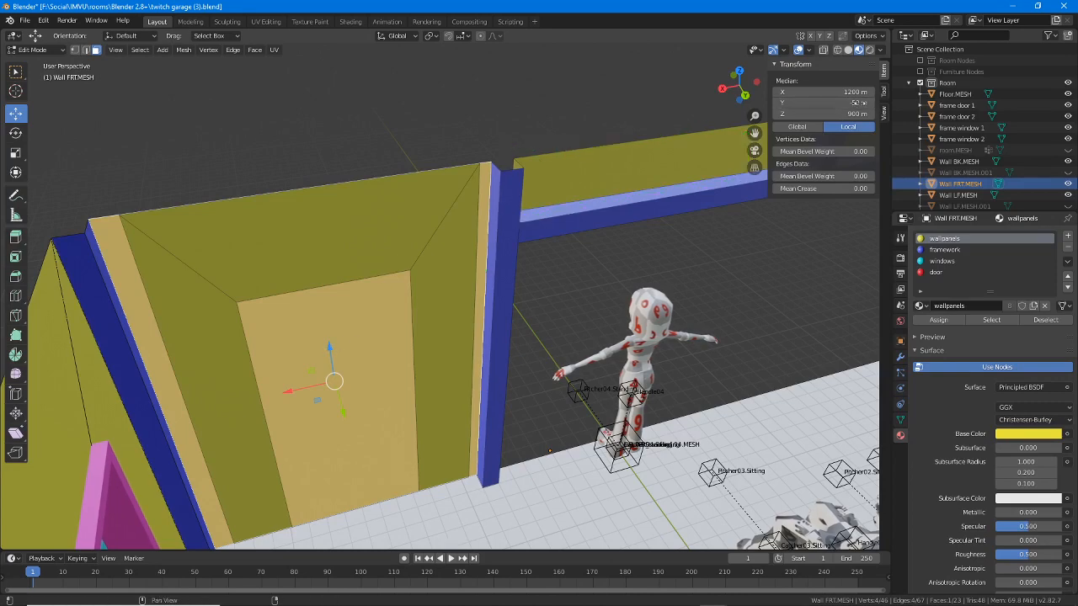
mouse_move(850, 85)
mouse_down()
mouse_move(834, 48)
mouse_move(825, 94)
mouse_up()
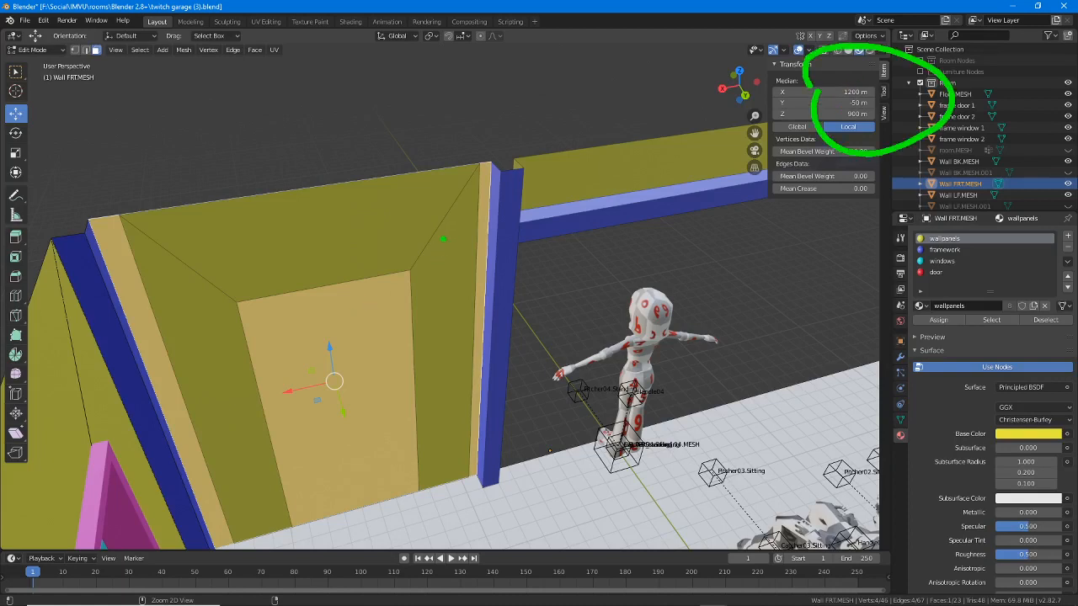
mouse_move(445, 332)
mouse_down()
mouse_move(433, 221)
mouse_move(217, 246)
mouse_move(235, 407)
mouse_up()
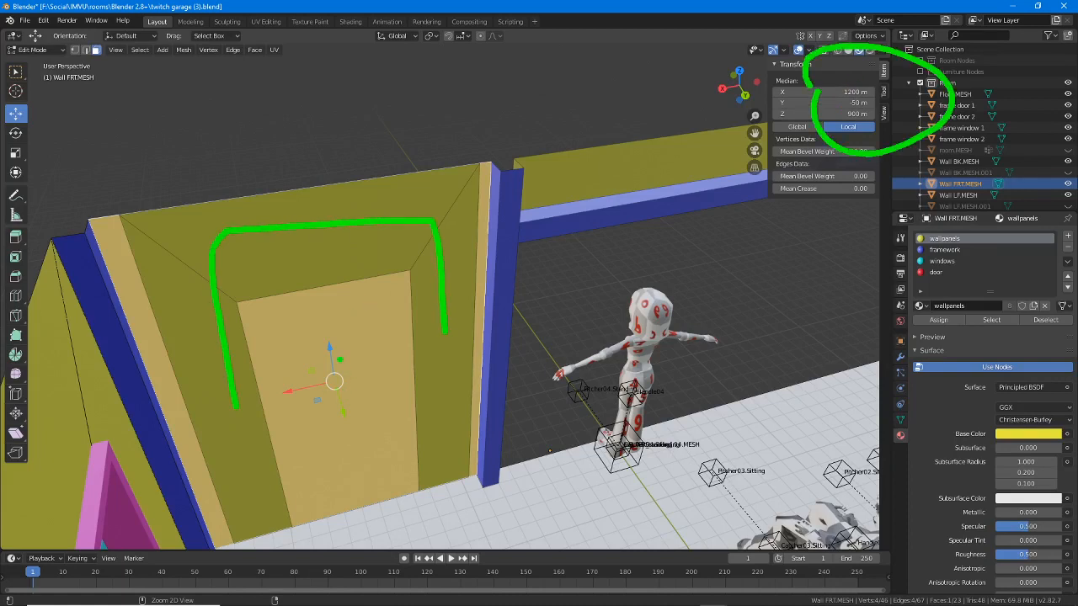
mouse_move(340, 313)
mouse_down()
mouse_move(360, 413)
mouse_move(354, 471)
mouse_up()
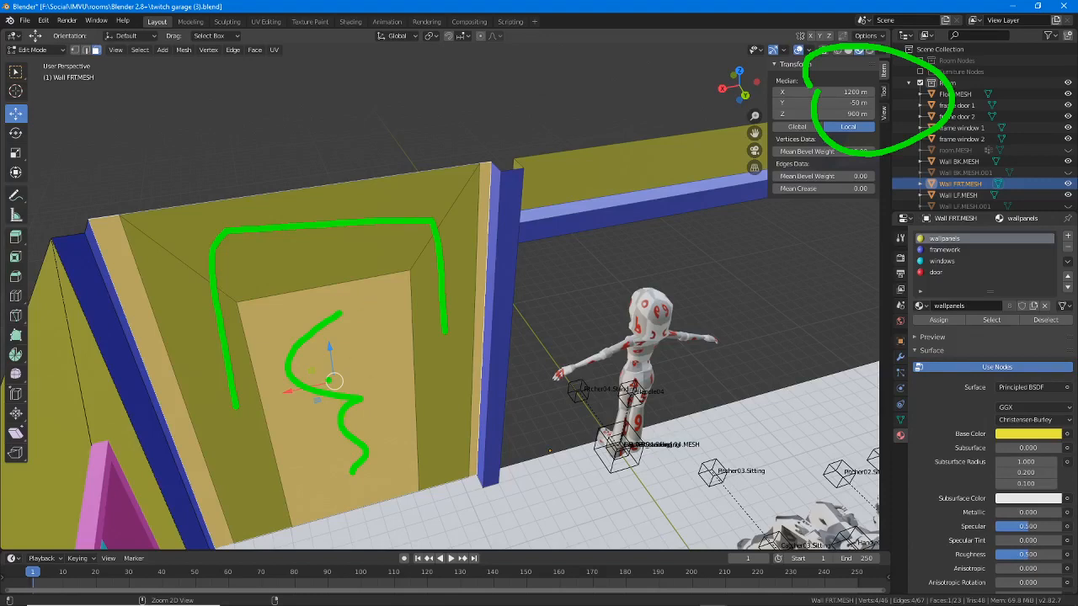
key(Escape)
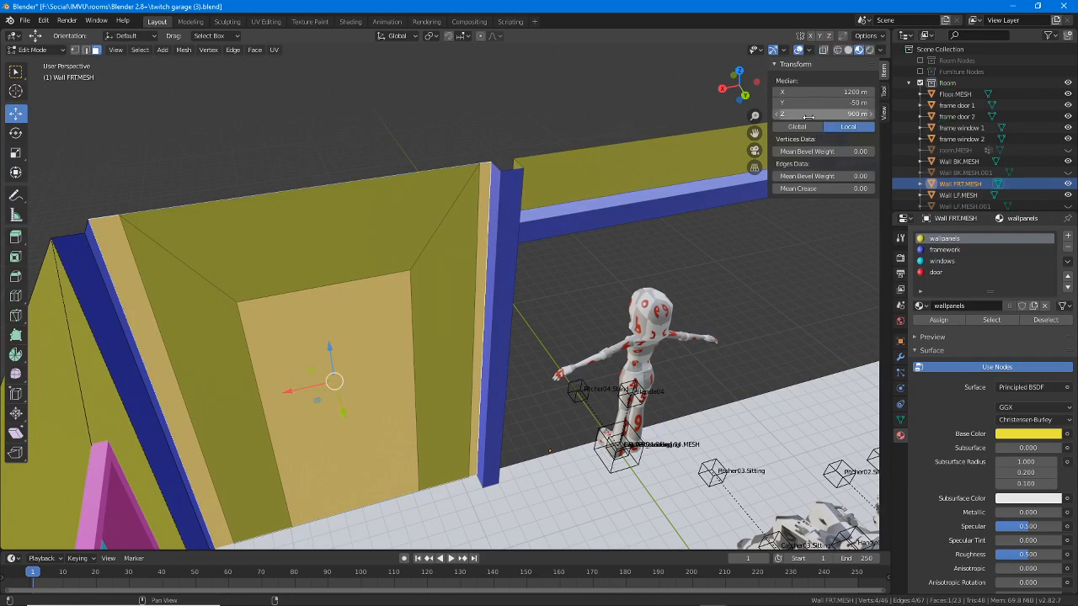
middle_drag(343, 323, 334, 397)
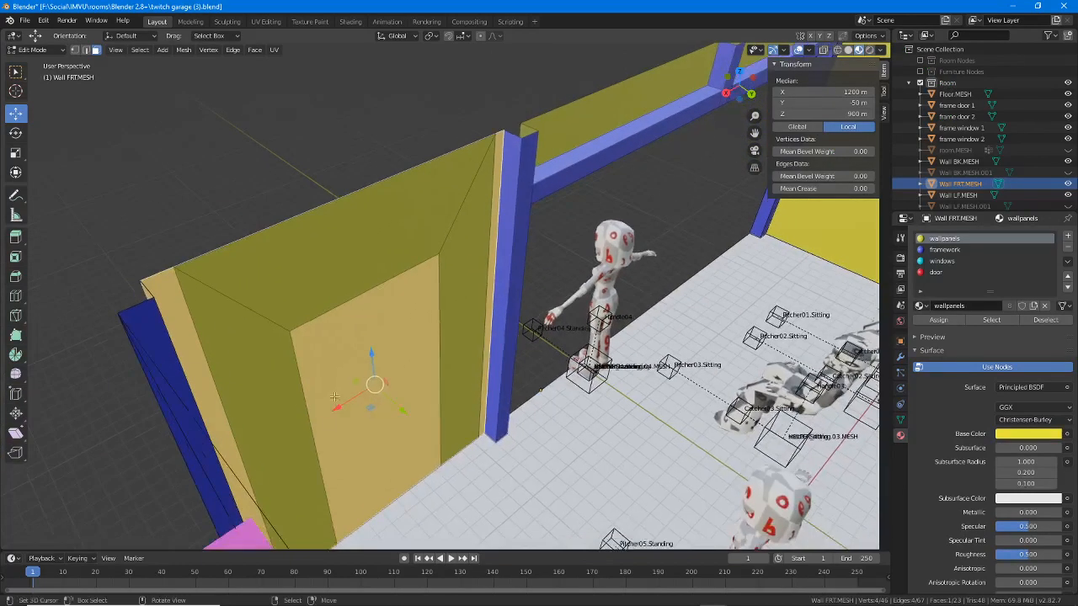
mouse_move(401, 410)
mouse_down()
mouse_move(416, 402)
mouse_move(370, 362)
mouse_move(398, 395)
mouse_up()
right_click(398, 395)
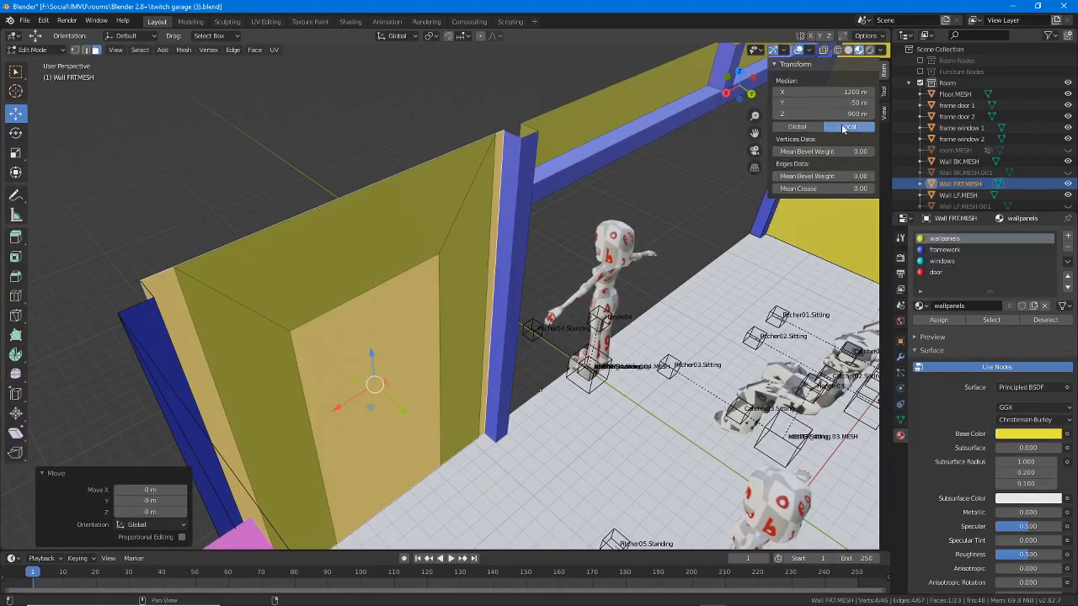
Step: Select the three panel faces around the door opening and set their local Y position to -50 m
click(472, 218)
click(432, 208)
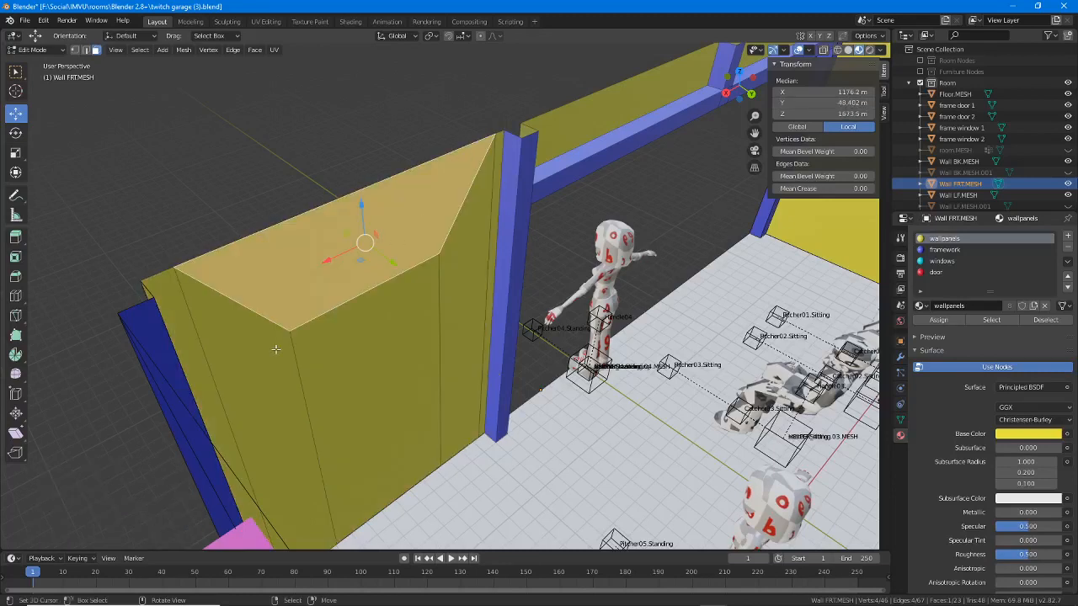
click(275, 348)
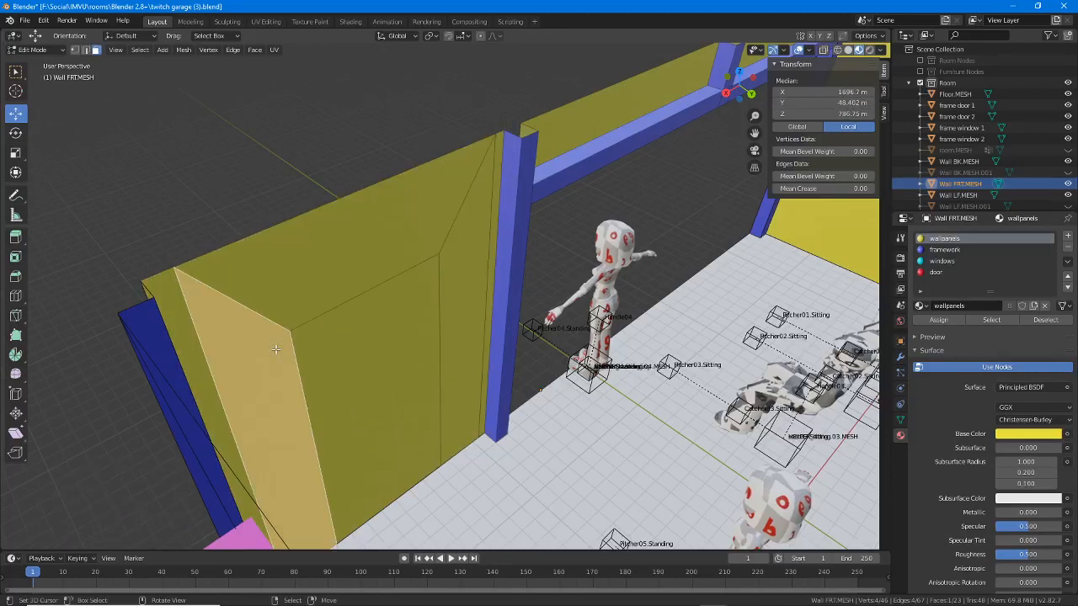
click(327, 281)
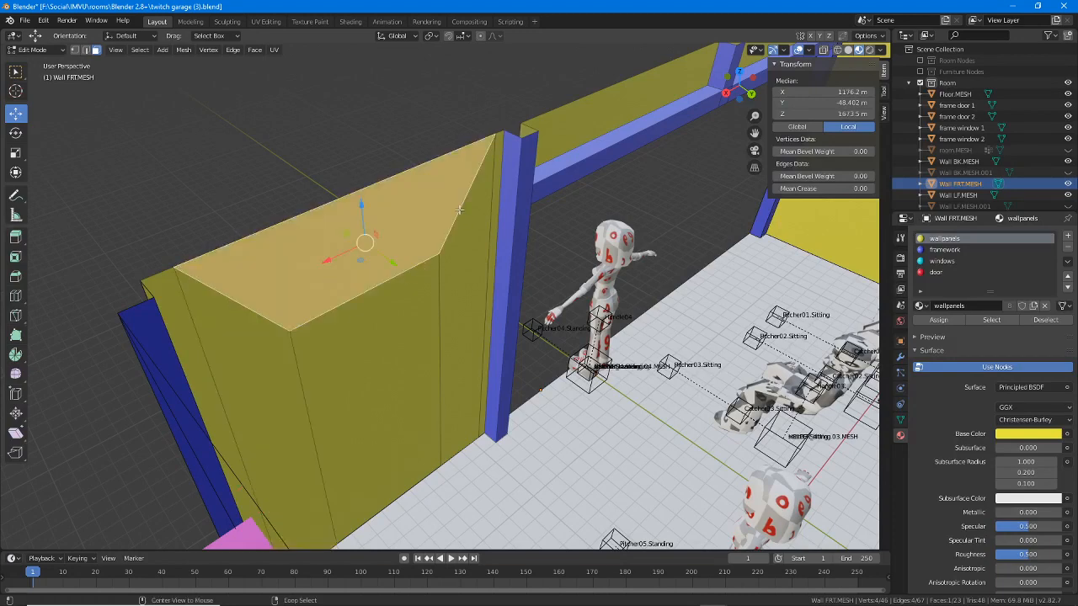
alt+click(462, 227)
click(864, 106)
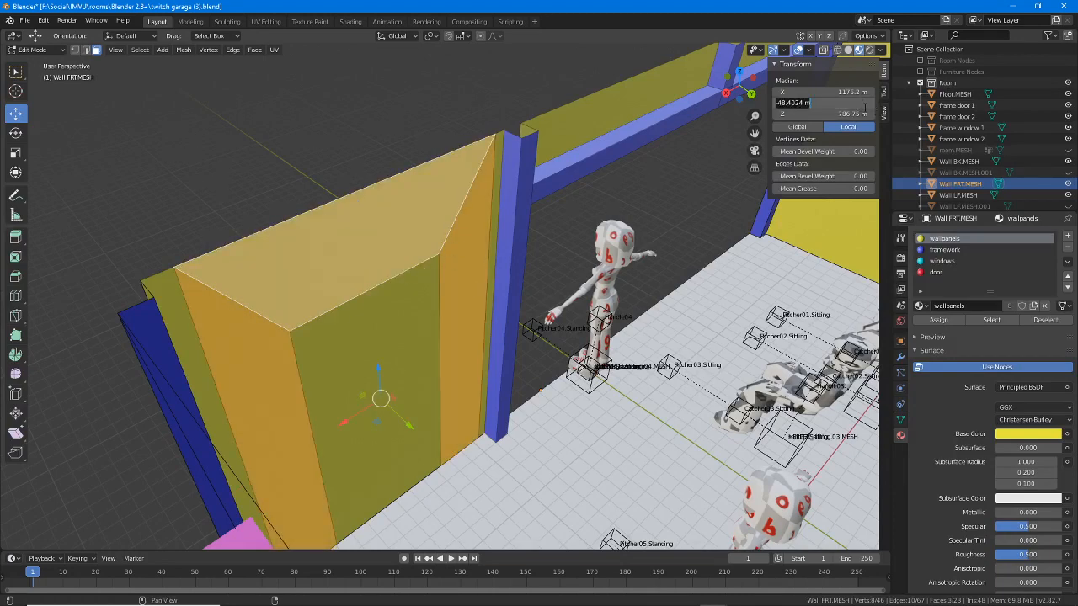
key(BackSpace)
key(Return)
Step: Delete the original flat panel face overlapping the door section on the front wall
mouse_move(395, 320)
middle_down()
mouse_move(419, 320)
mouse_move(409, 308)
middle_up()
click(340, 391)
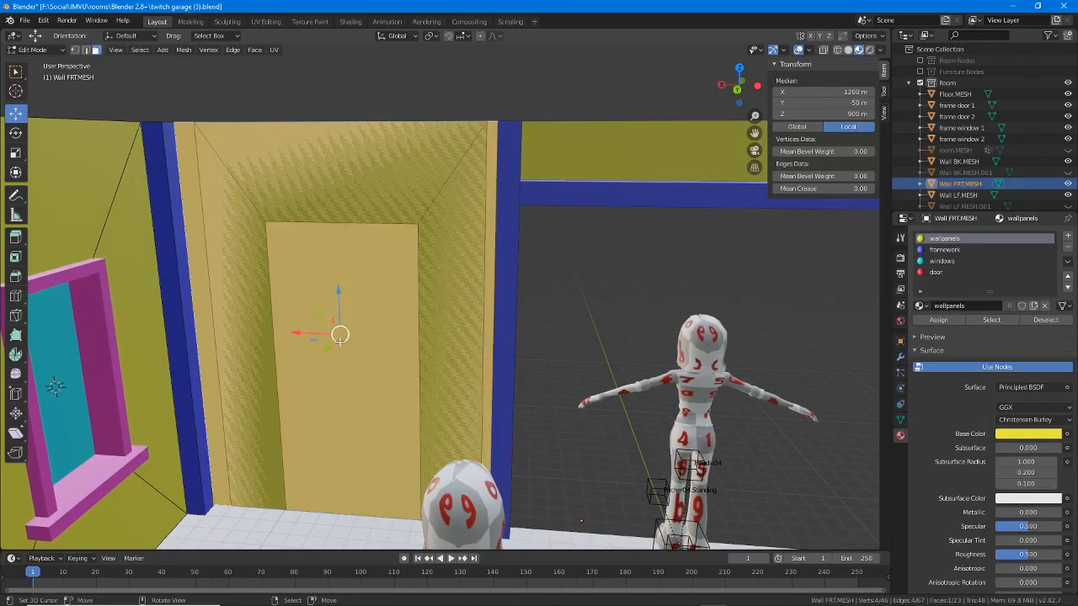
middle_drag(340, 391, 362, 395)
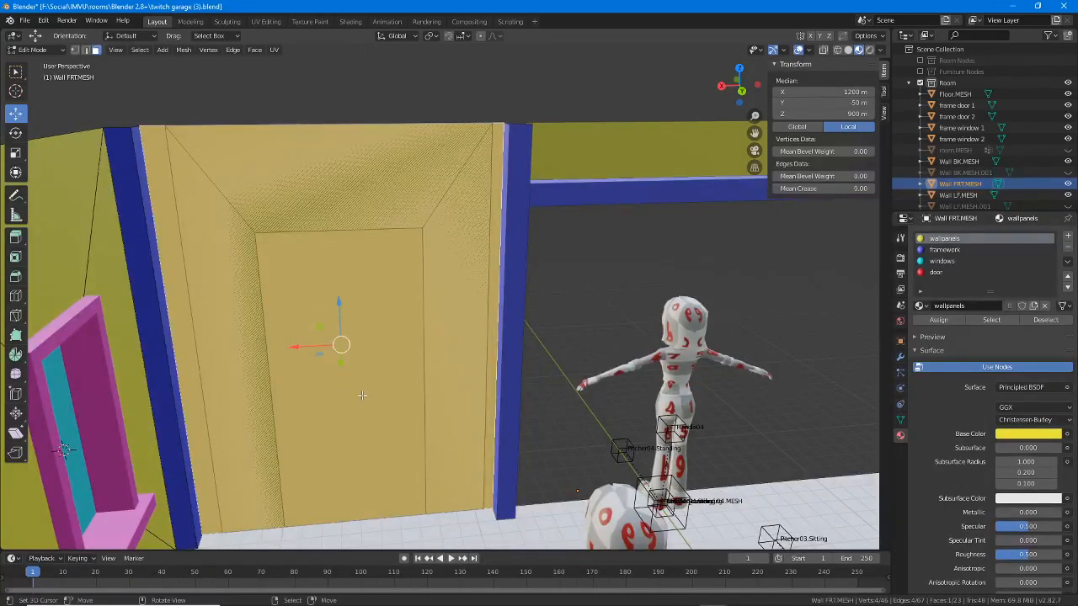
key(x)
click(336, 395)
middle_drag(371, 313, 375, 327)
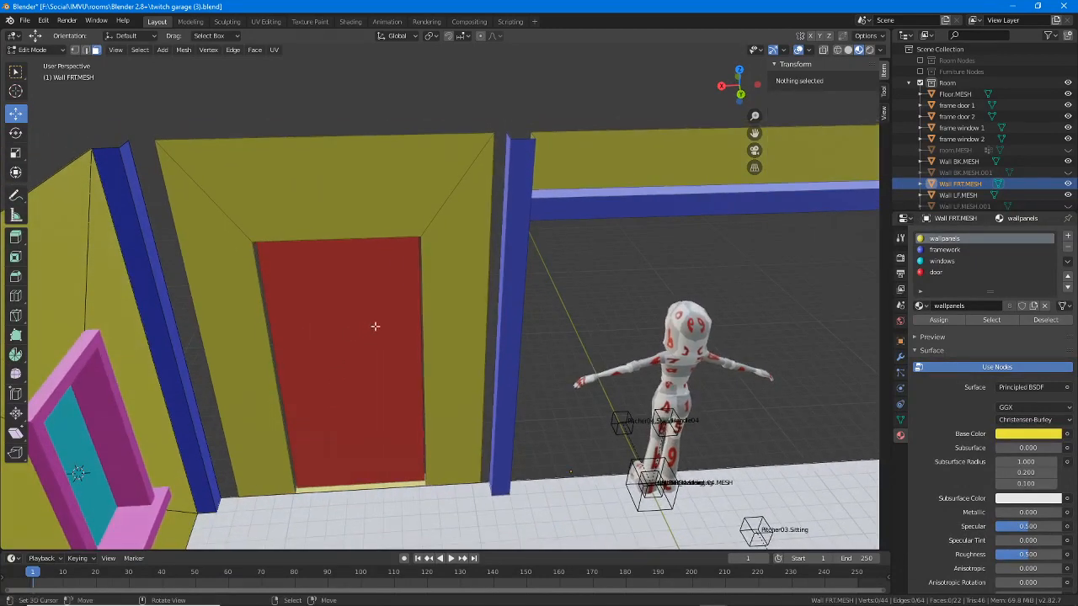
scroll(399, 315, up, 2)
scroll(457, 291, down, 1)
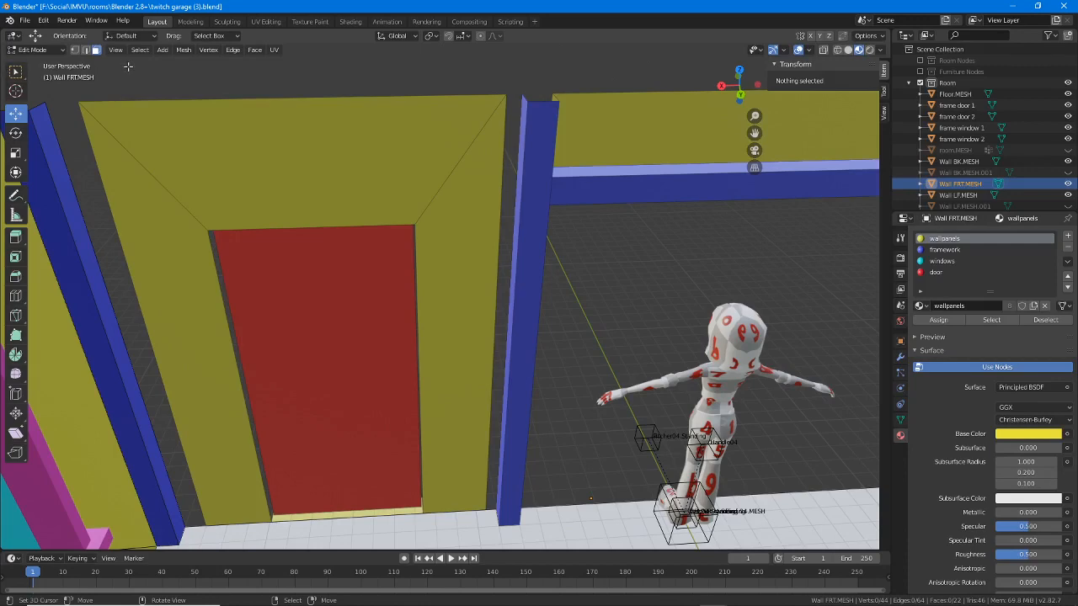
Step: Switch to edge selection and check the X position of the post's vertical edge facing the door section
click(86, 51)
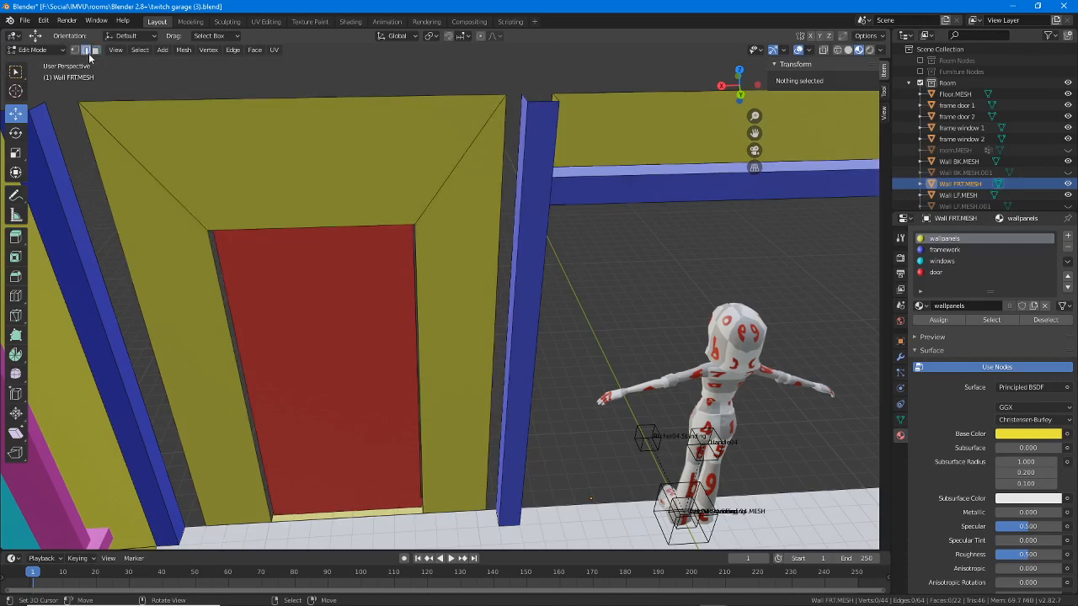
click(514, 188)
middle_drag(517, 371, 523, 374)
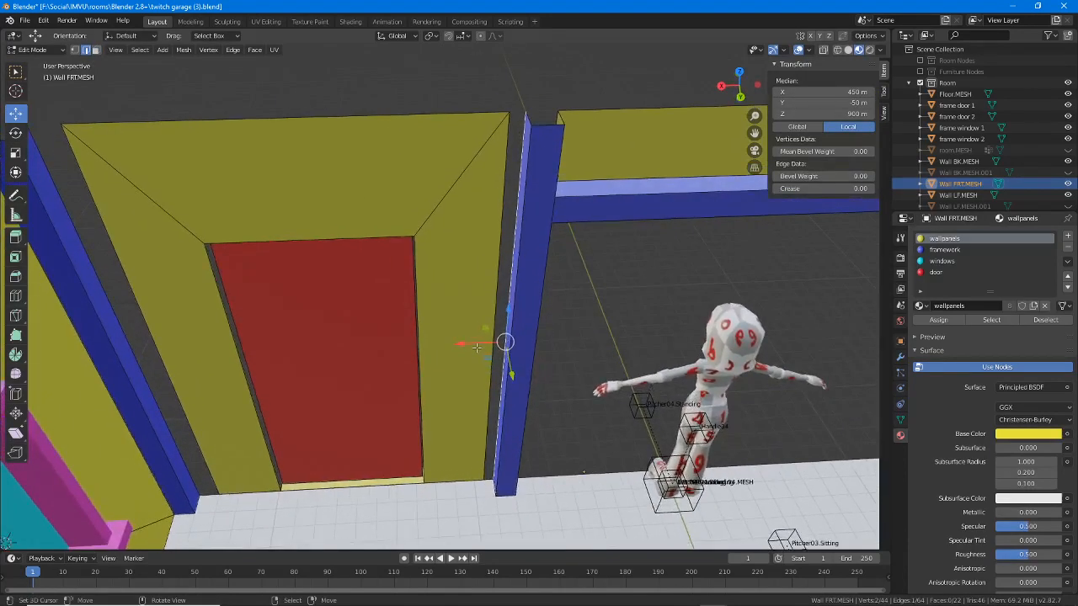
key(g)
key(x)
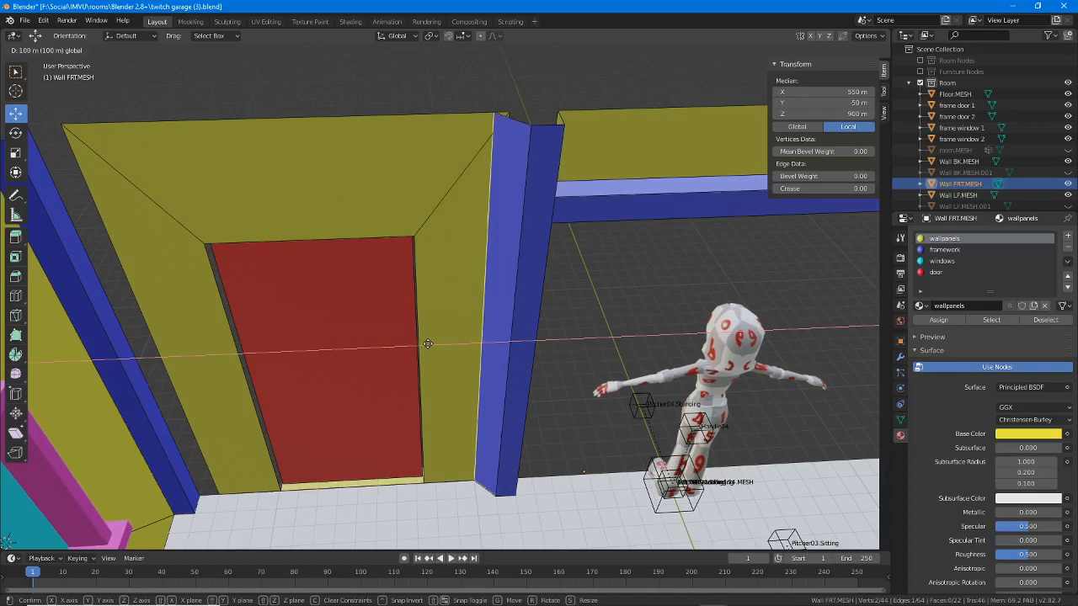
click(452, 343)
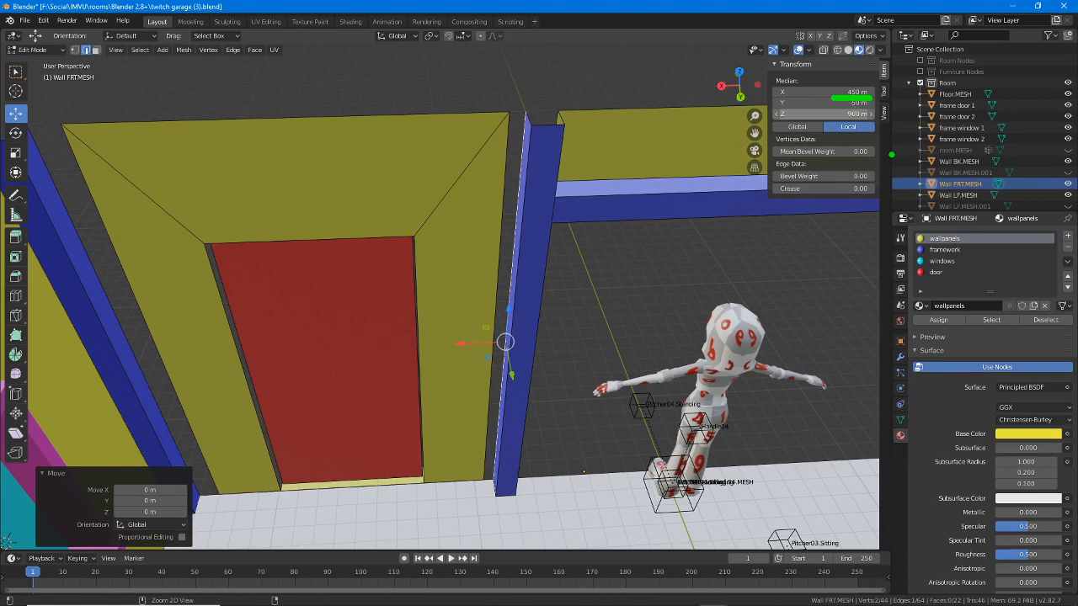
Step: Set the X position of the door section's outer vertical edge beside that post to 450 m, closing the gap
click(504, 161)
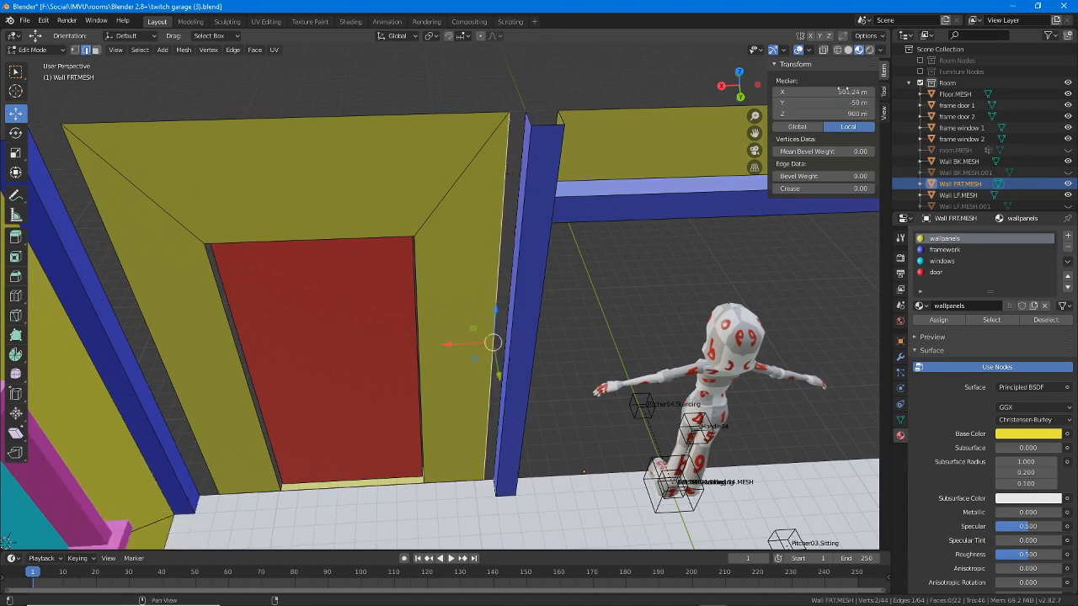
click(855, 94)
text(450)
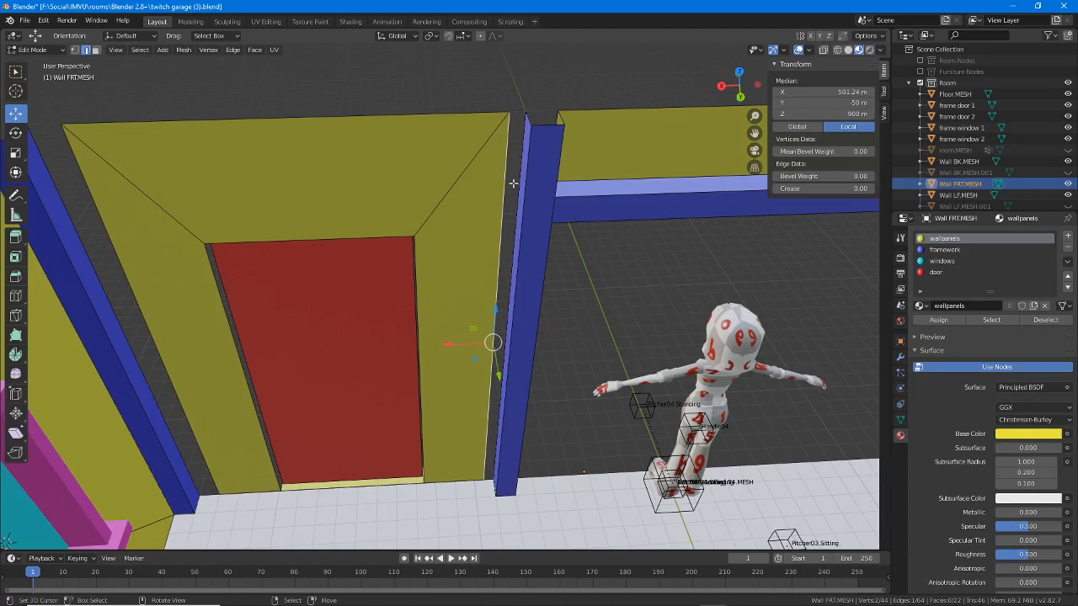
key(Return)
key(ctrl+z)
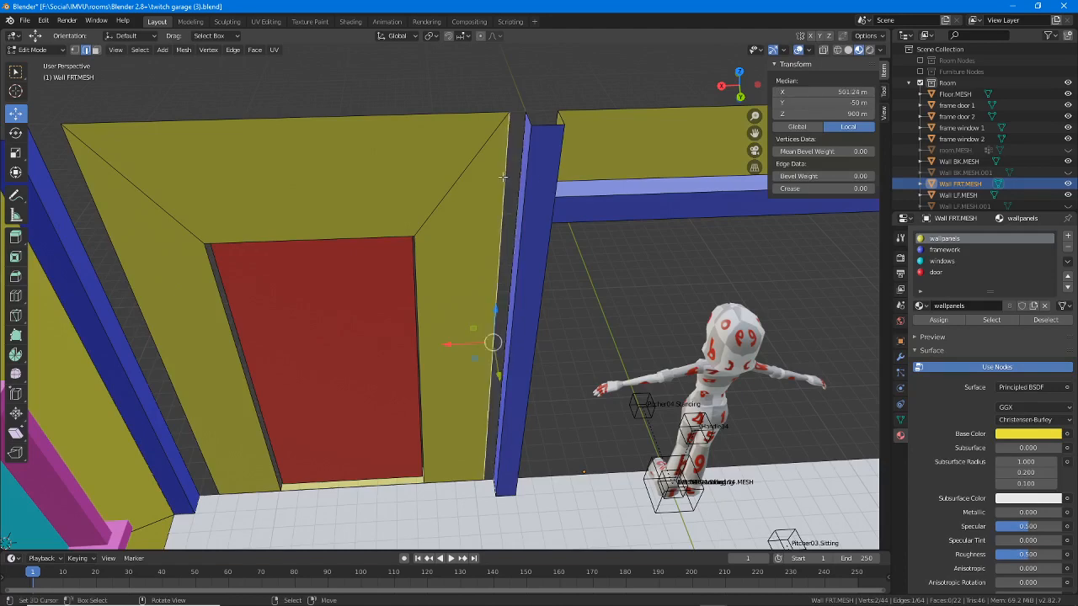
click(855, 93)
text(45)
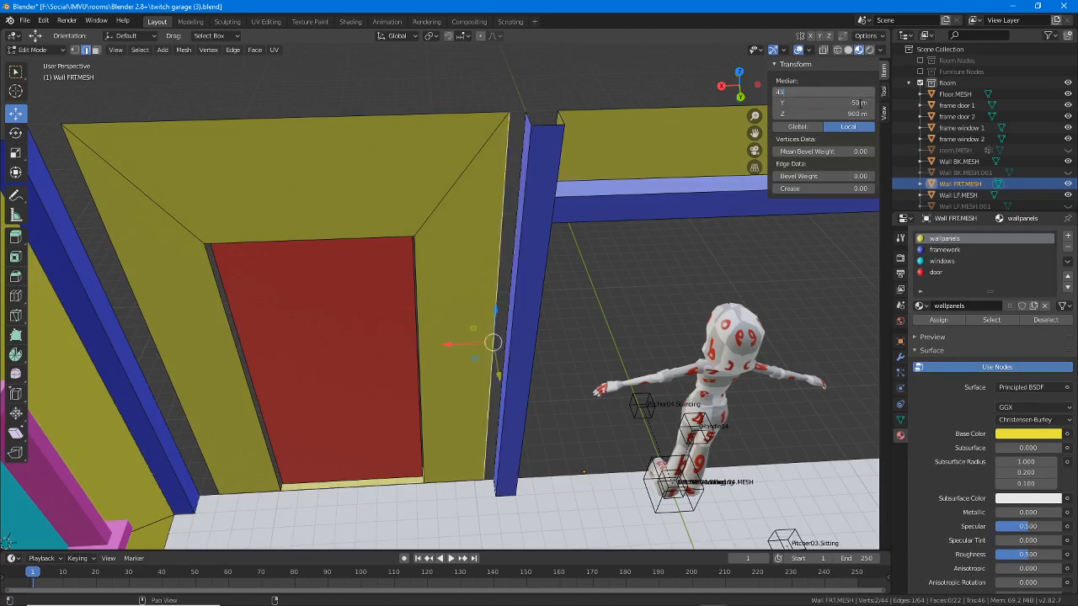
text(0)
key(Return)
Step: Move the door section's opposite outer edge 100 m along X towards the corner post
middle_drag(222, 318, 295, 299)
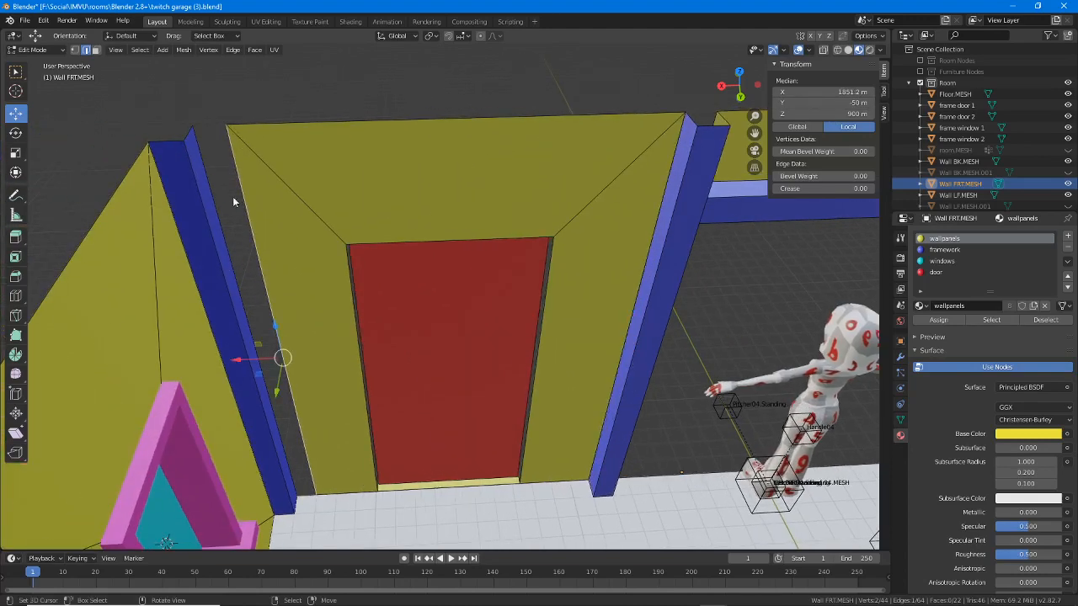
middle_drag(234, 202, 228, 201)
key(g)
key(x)
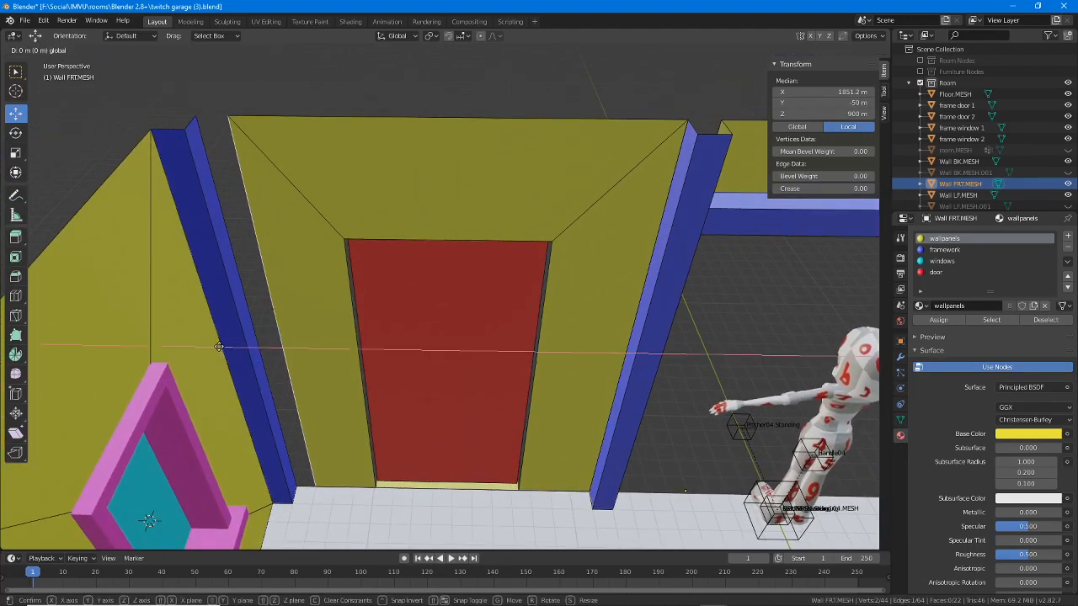
ctrl+drag(219, 346, 215, 346)
click(218, 346)
scroll(328, 302, up, 6)
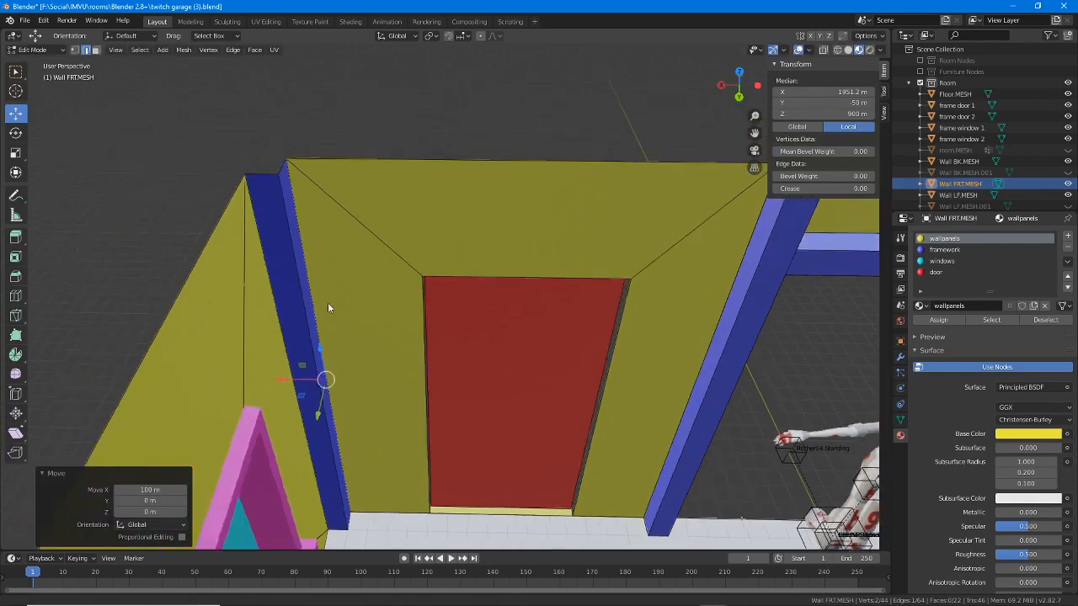
Step: Set the X position of the door section's edge at the corner post to 1951 m
middle_drag(339, 242, 408, 266)
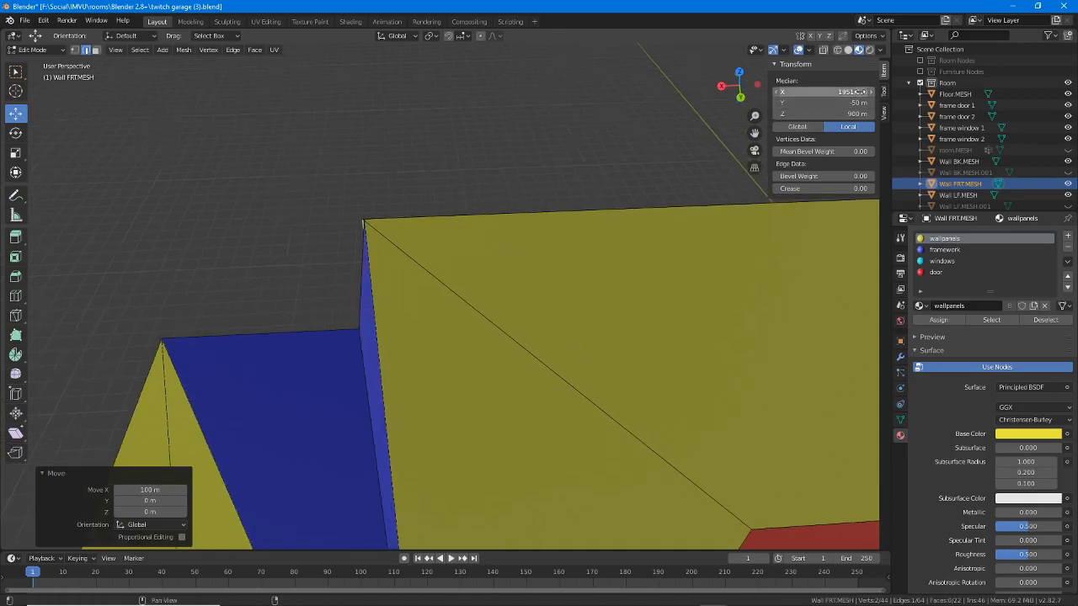
click(852, 93)
click(791, 92)
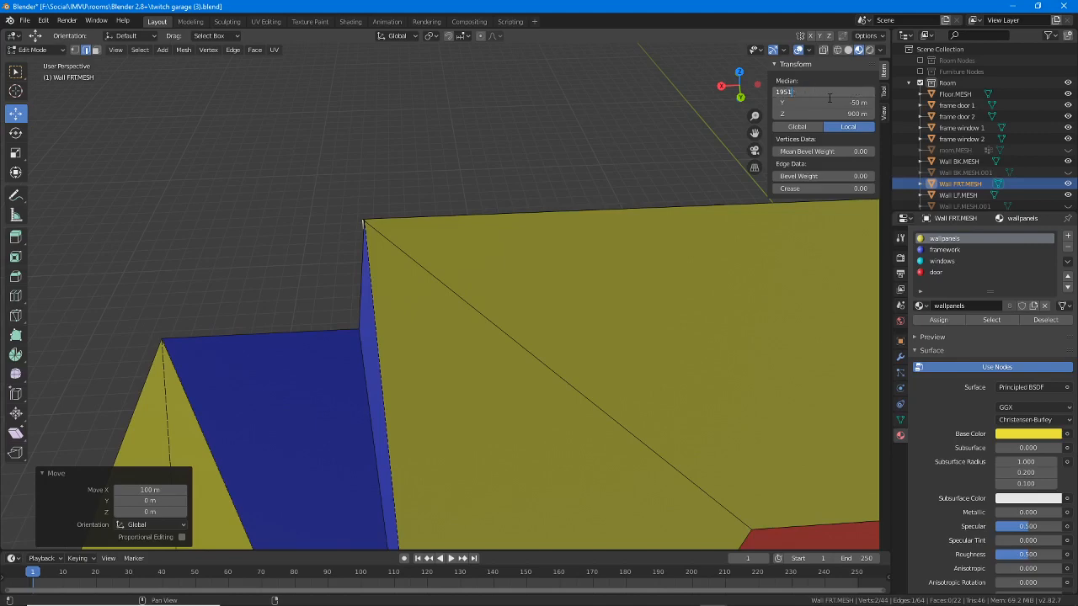
key(Return)
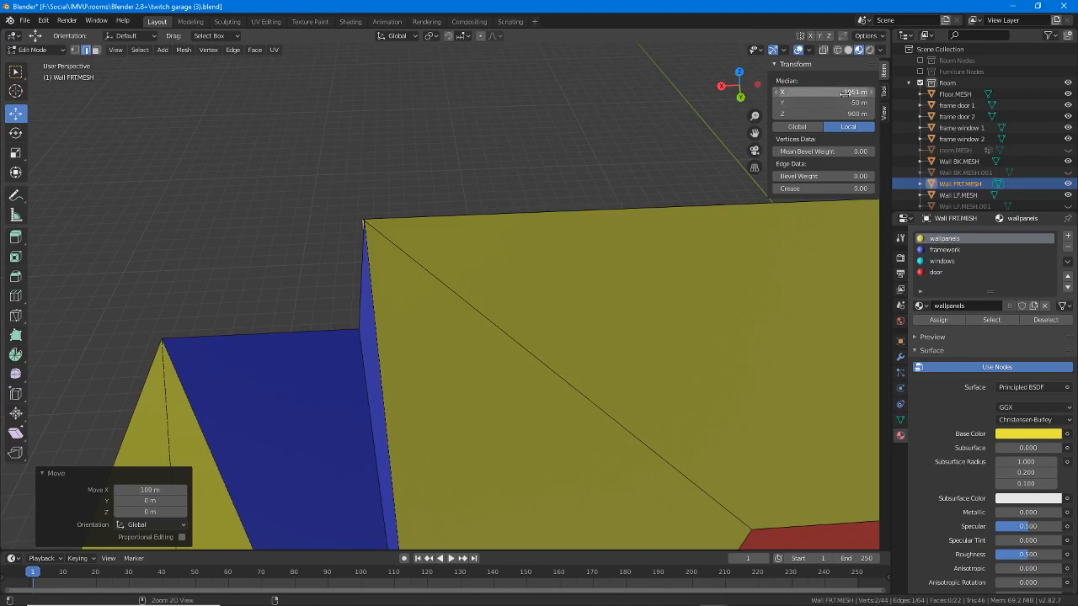
Step: Try an X position of 1950 m for the door section's edge at the corner post and undo it
click(856, 92)
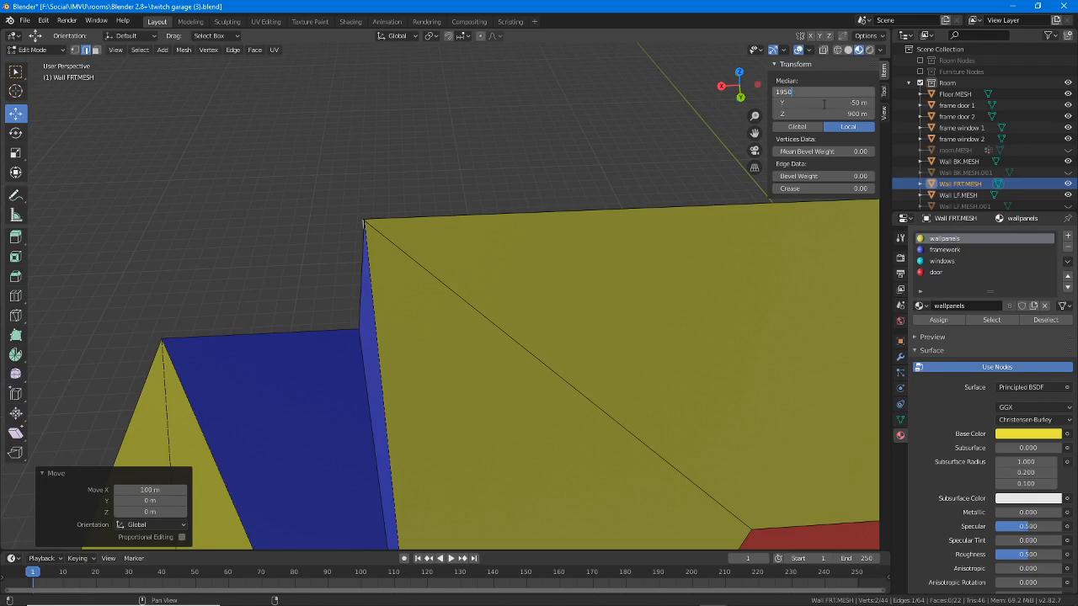
key(Return)
middle_drag(587, 328, 484, 328)
scroll(578, 367, down, 3)
scroll(485, 327, down, 1)
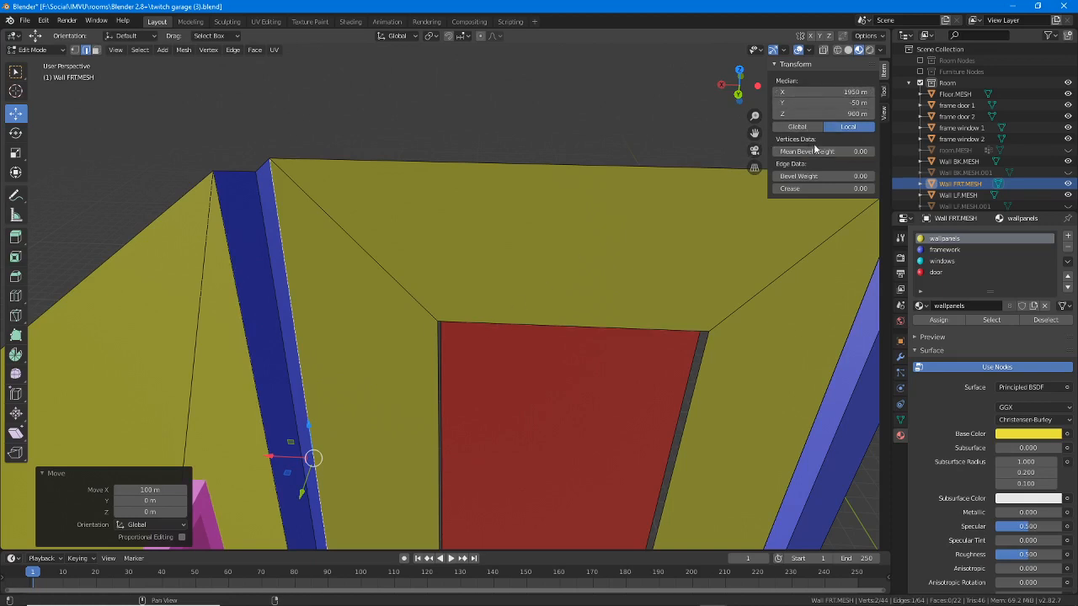
scroll(307, 260, up, 1)
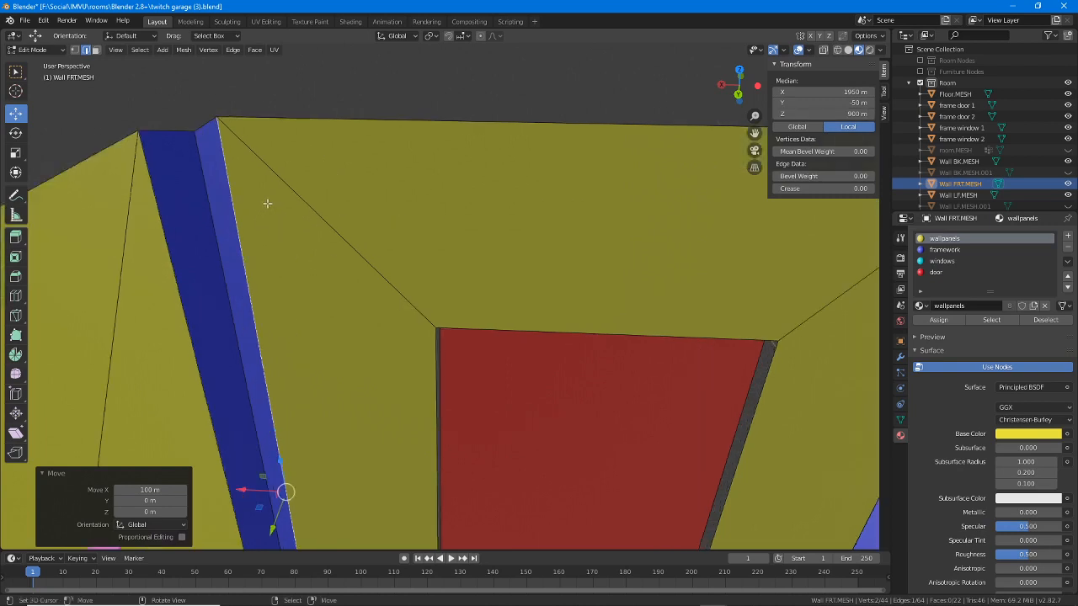
shift+middle_drag(267, 203, 364, 254)
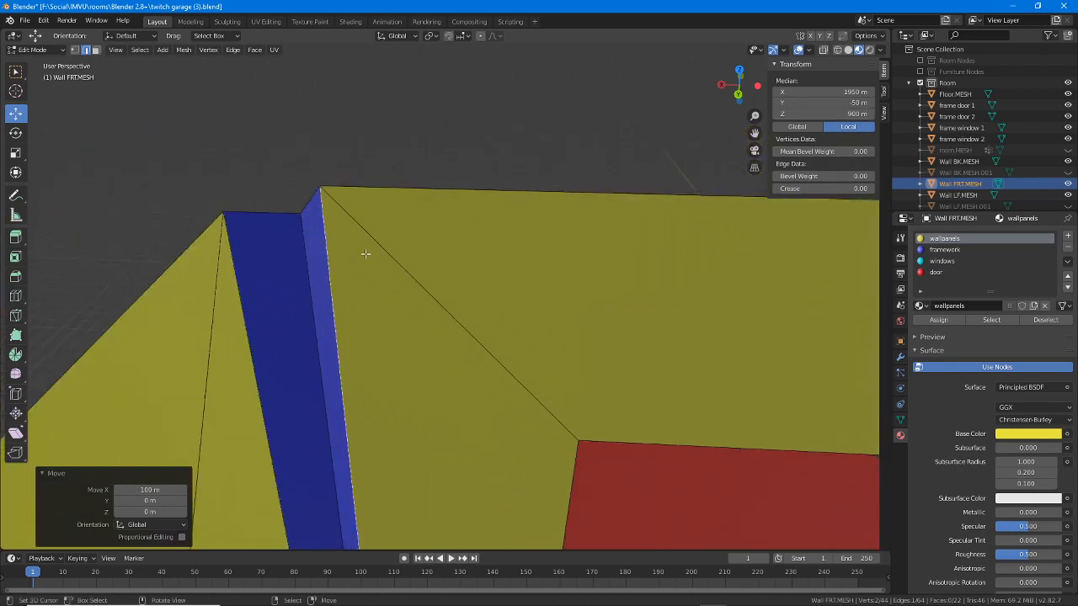
key(ctrl+z)
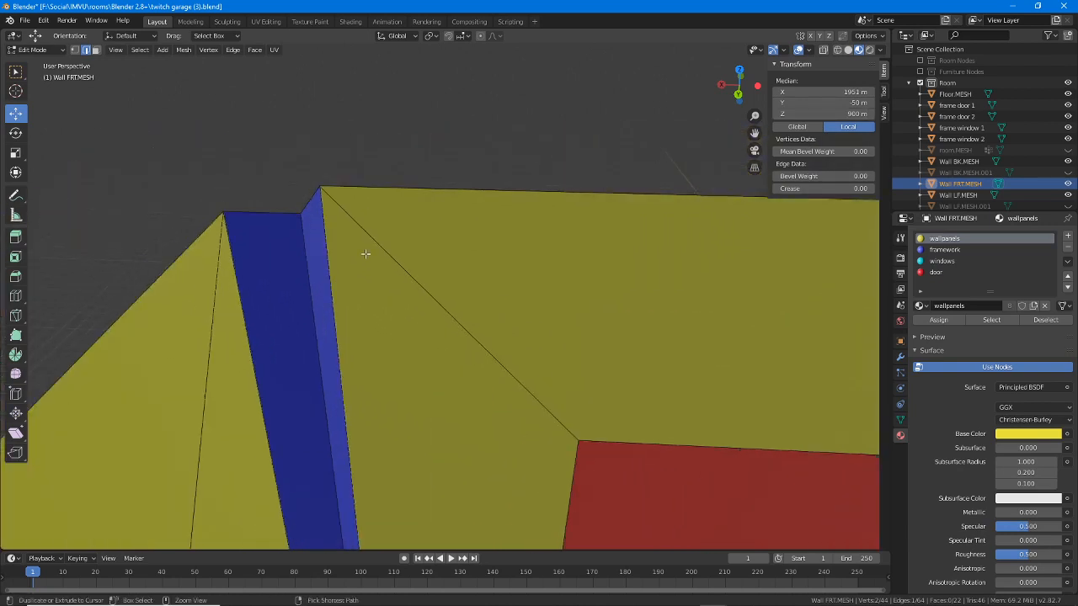
Step: Set the X position of the door section's edge at the corner post to 1950 m and leave mesh editing
click(853, 91)
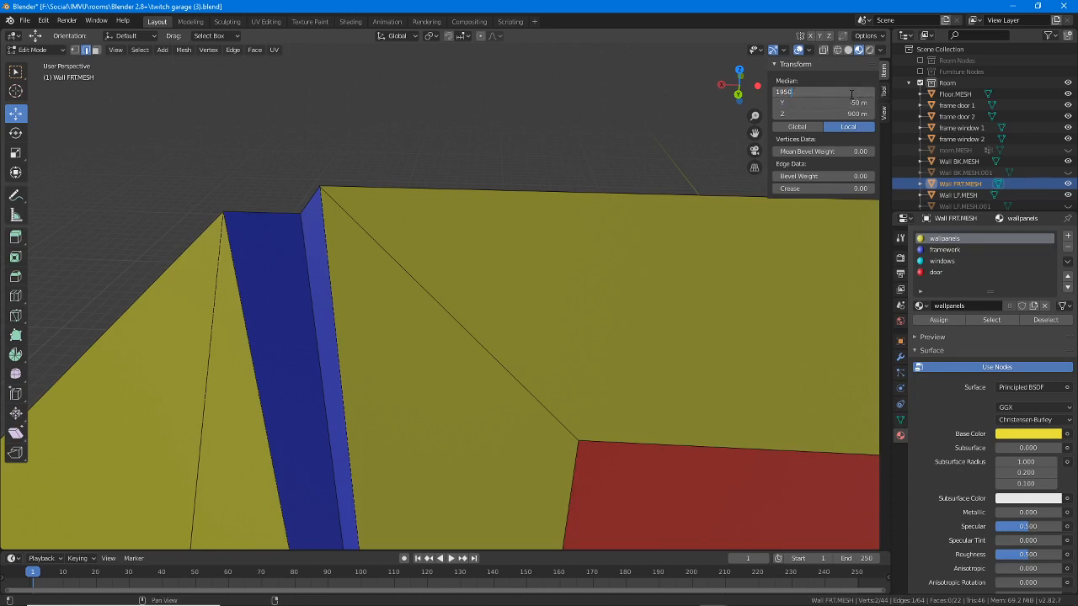
key(Return)
scroll(582, 428, down, 4)
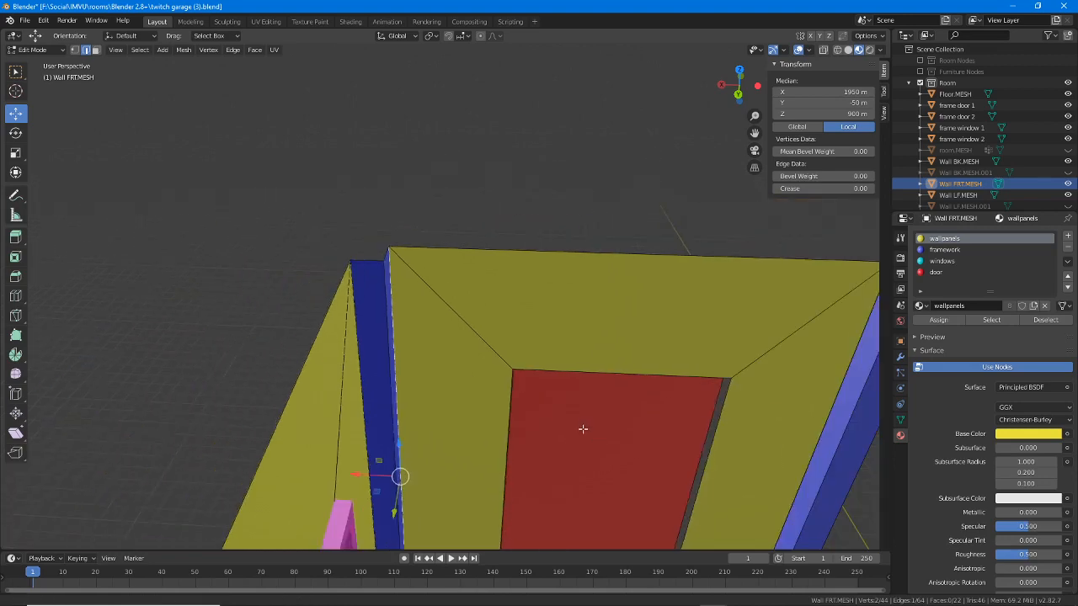
shift+middle_drag(583, 429, 464, 337)
scroll(464, 337, down, 3)
middle_drag(500, 413, 379, 387)
shift+middle_drag(379, 387, 516, 358)
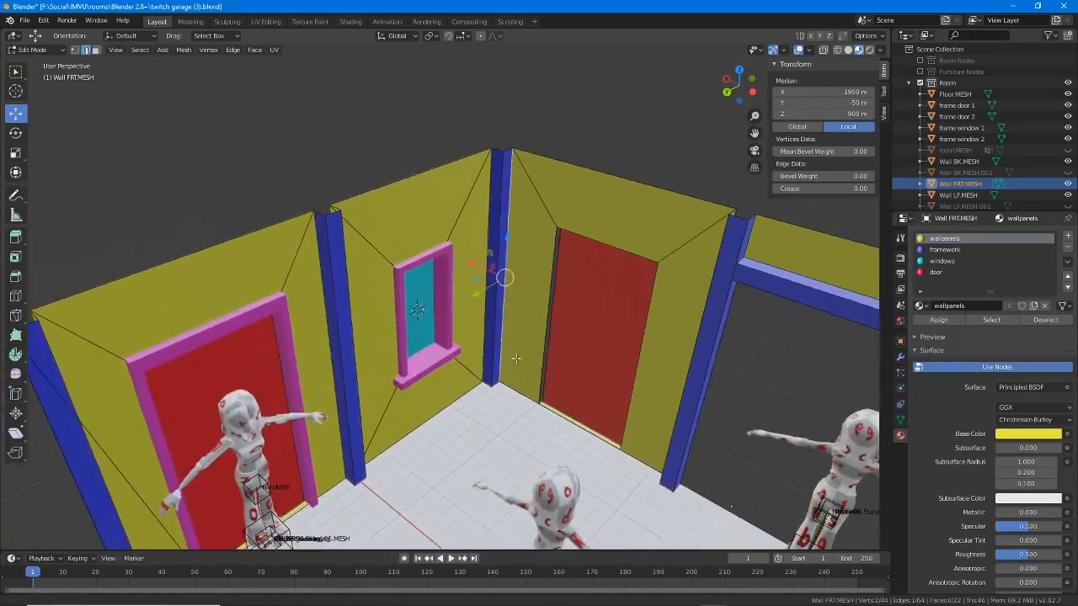
key(Tab)
Step: Turn on wireframe viewport display for both door frames and both window frames
click(245, 293)
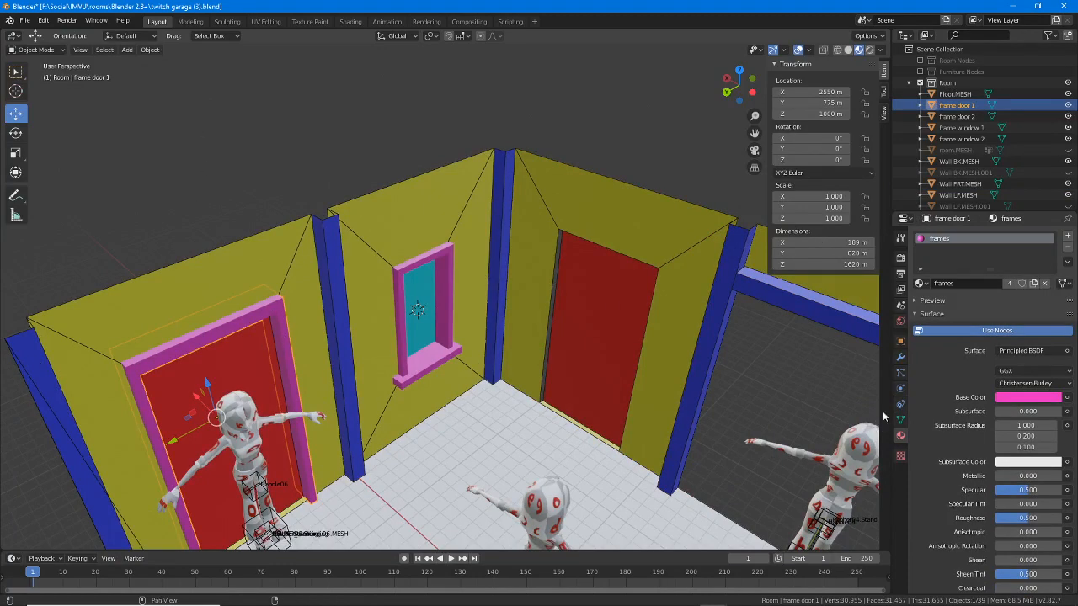
click(900, 341)
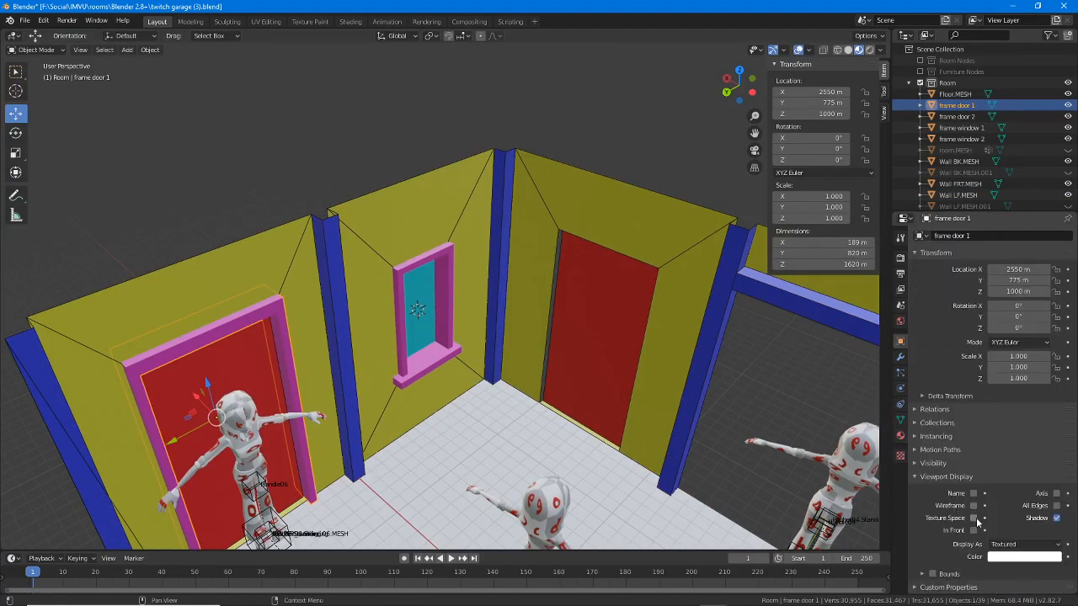
click(453, 280)
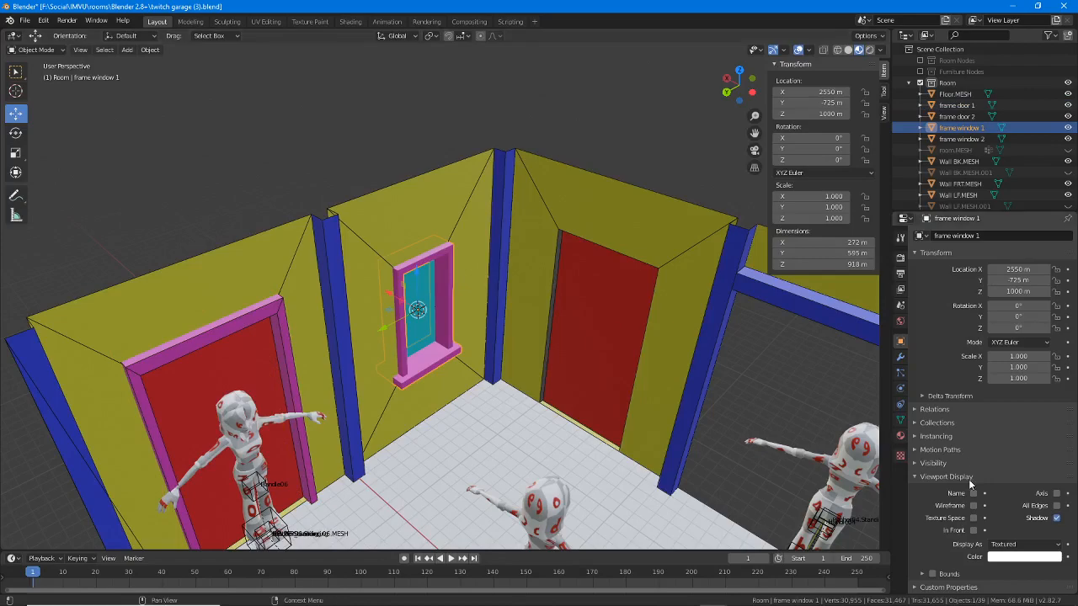
click(973, 505)
middle_drag(597, 406, 481, 216)
click(435, 210)
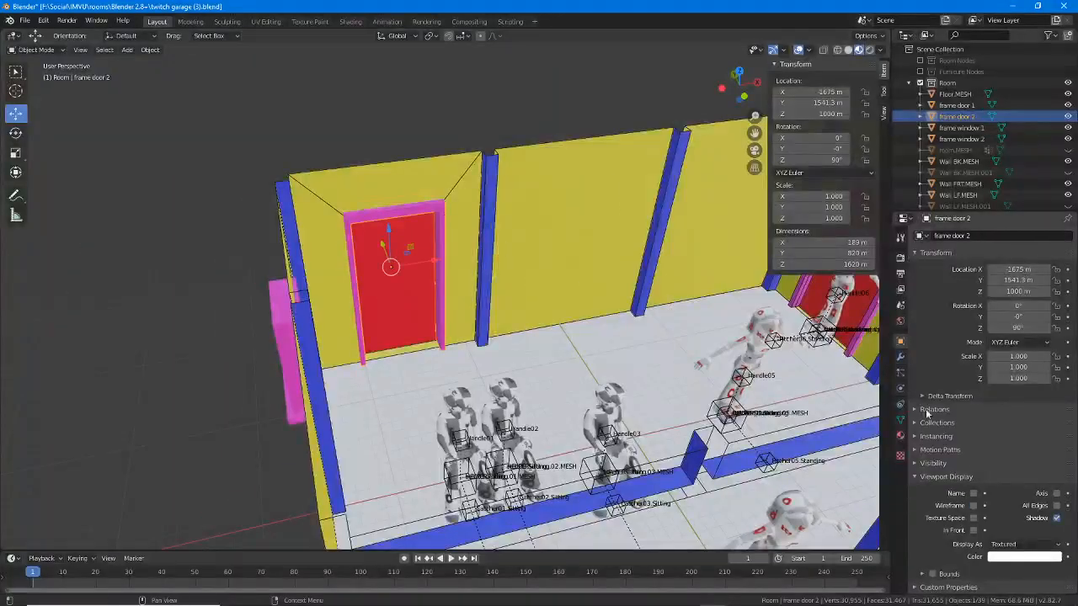
click(973, 505)
click(271, 318)
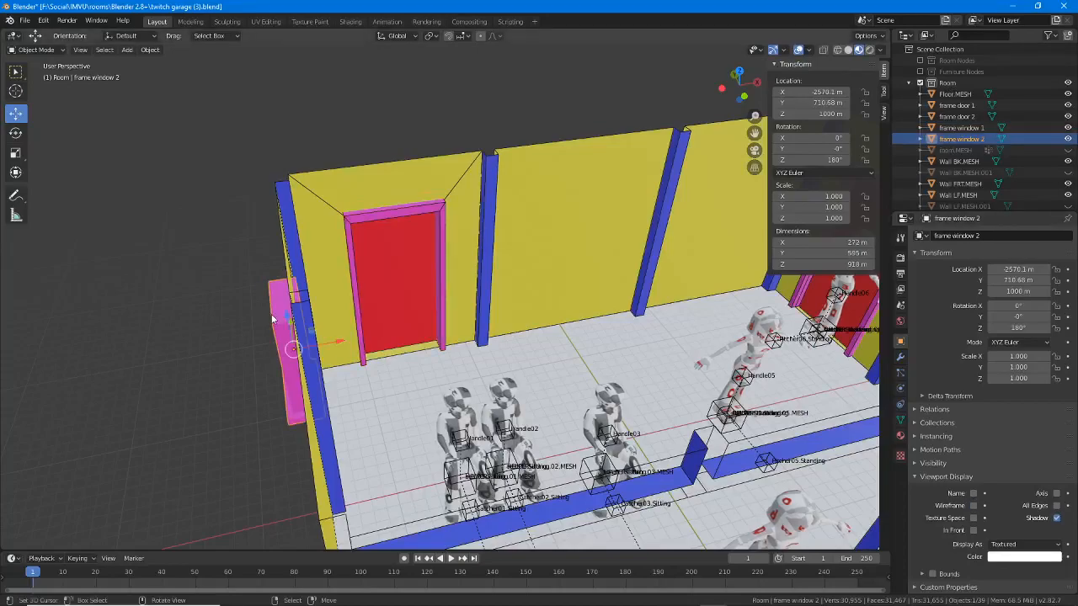
click(973, 505)
middle_drag(673, 354, 620, 354)
Step: Duplicate the frame door 1 object, leaving the copy at the original's location
click(392, 174)
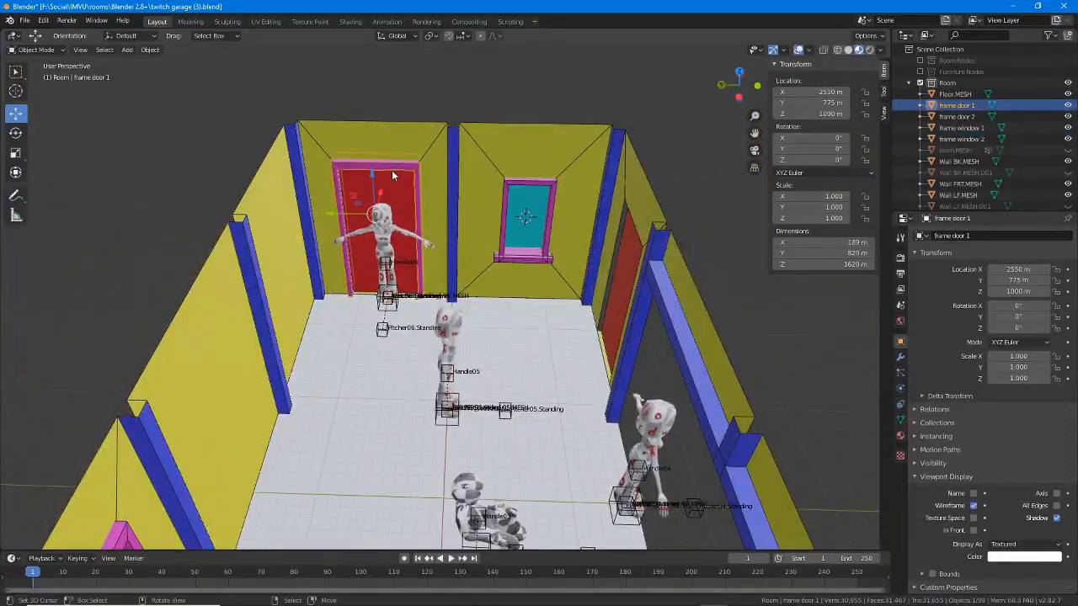
middle_drag(396, 193, 461, 238)
scroll(415, 287, up, 3)
middle_drag(625, 361, 601, 361)
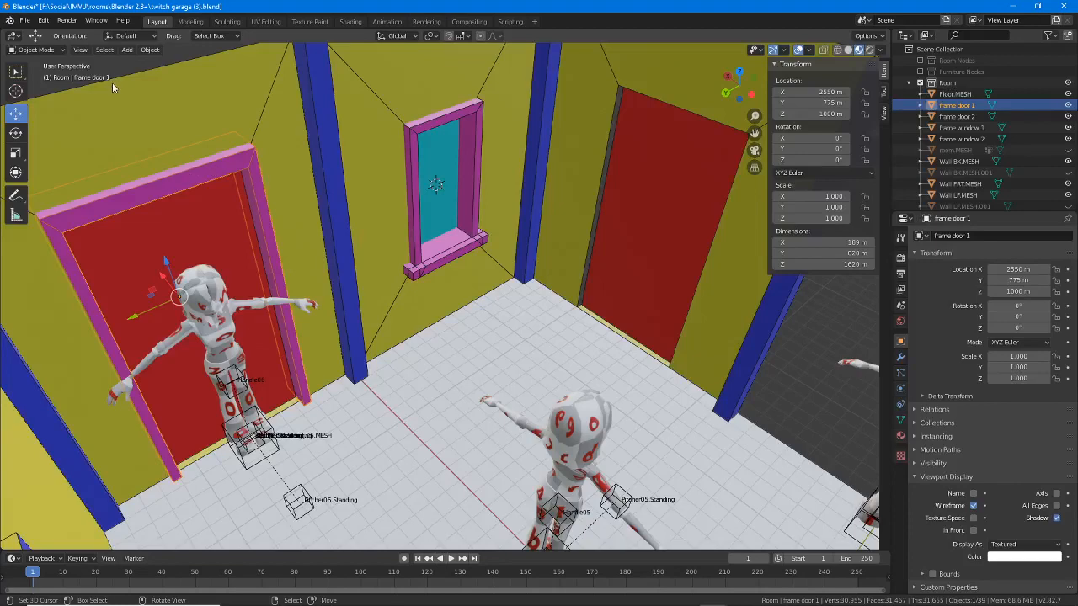
click(150, 49)
click(168, 138)
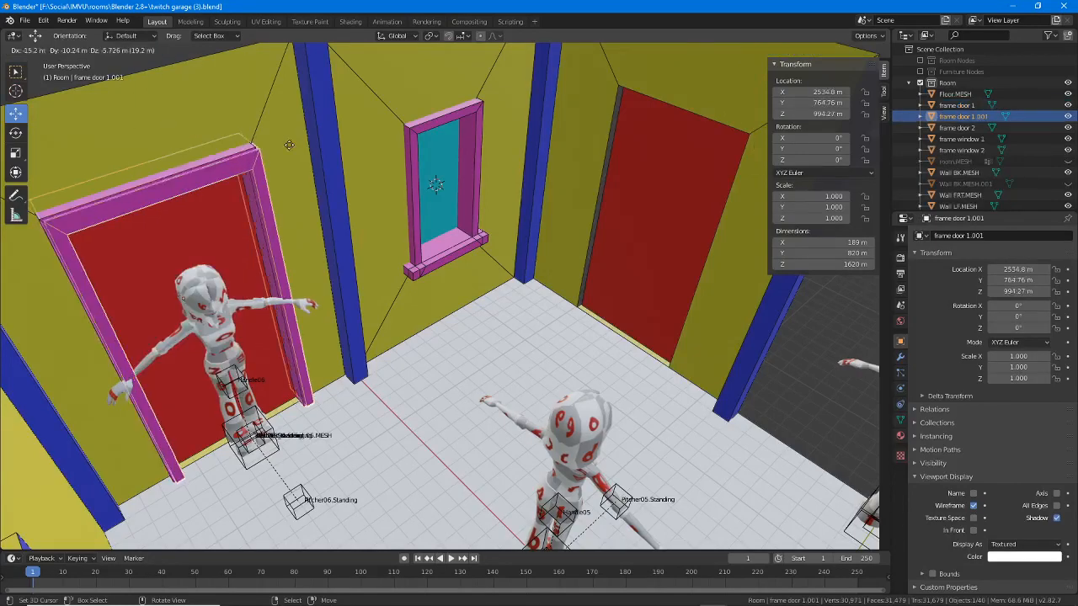
right_click(321, 143)
Step: Rotate the copied door frame -90° about Z and move it to X 1750 m, Y -1525 m at the front wall's door
click(15, 133)
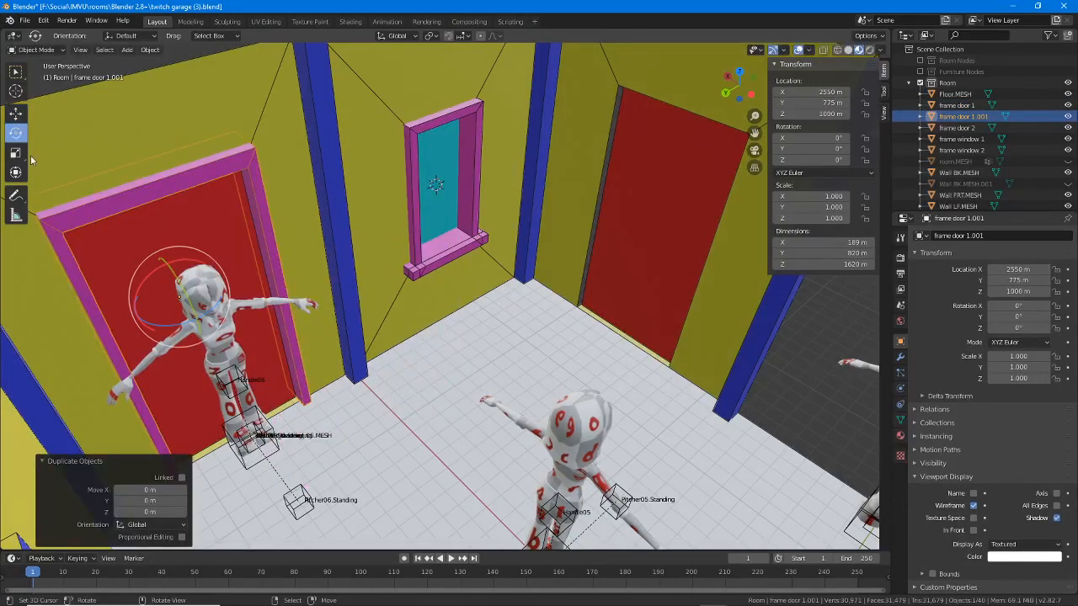
drag(216, 327, 505, 206)
click(15, 113)
drag(502, 133, 655, 241)
middle_drag(655, 241, 935, 349)
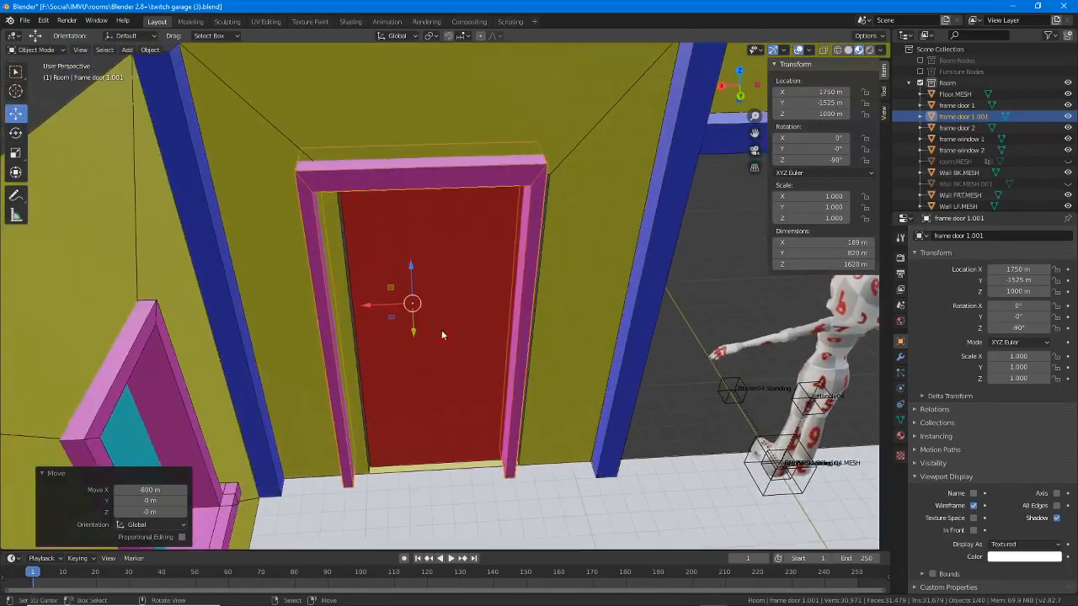
Step: Slide the copied door frame along X to about 1676.3 m so it fits around the front wall's red door
drag(368, 305, 385, 307)
scroll(385, 307, up, 6)
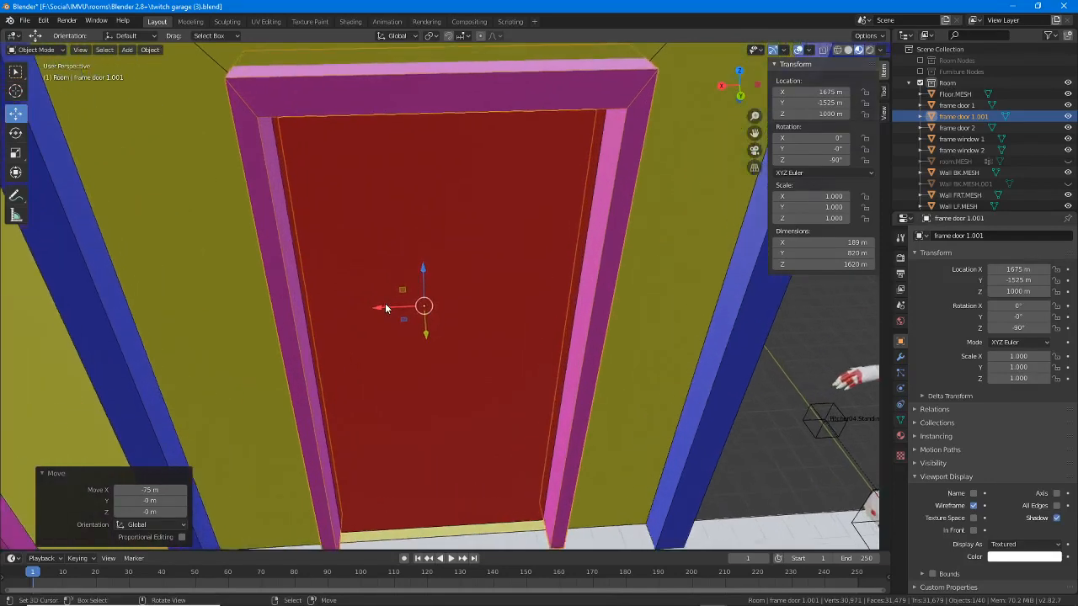
key(g)
key(x)
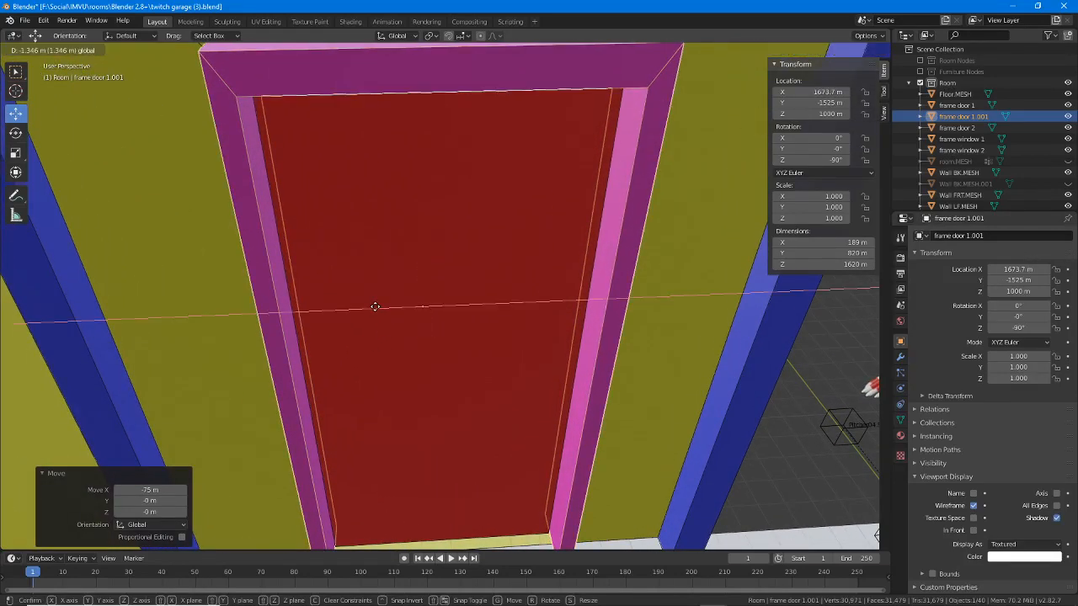
drag(369, 307, 373, 306)
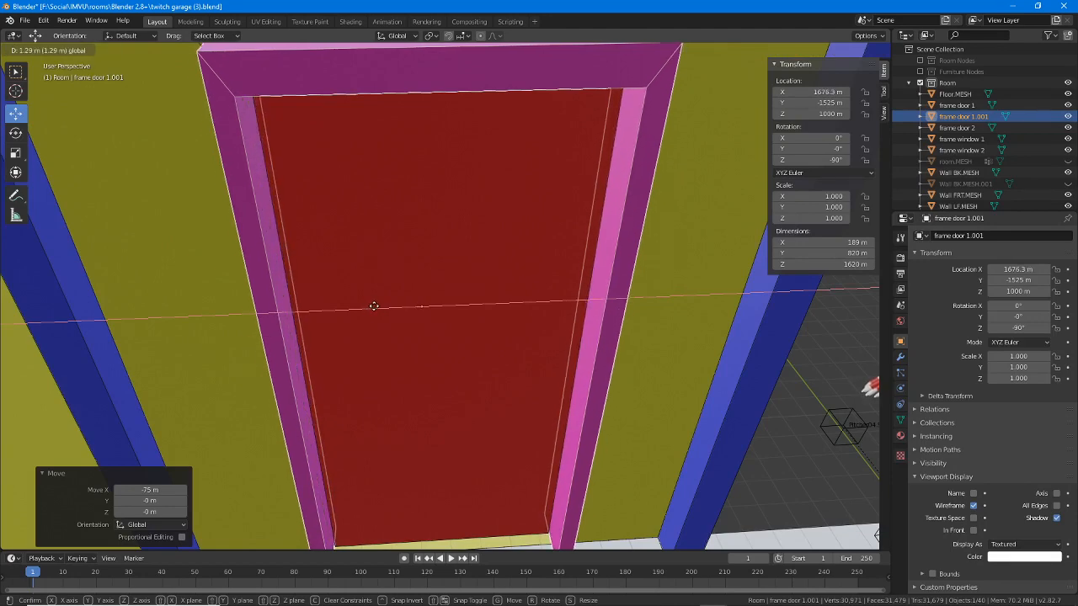
click(374, 305)
scroll(412, 316, down, 10)
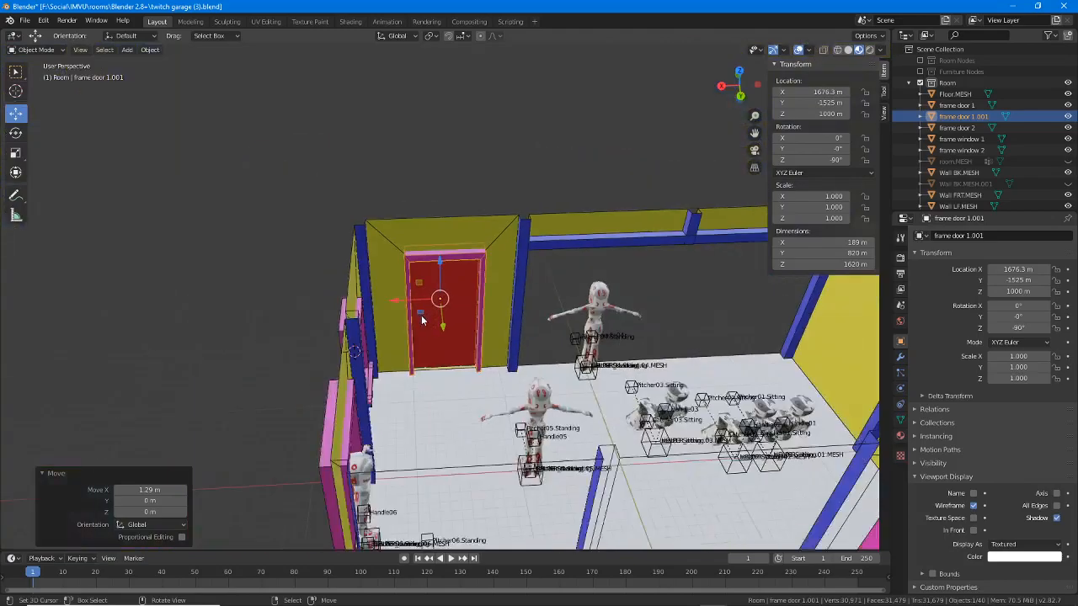
middle_drag(422, 320, 343, 306)
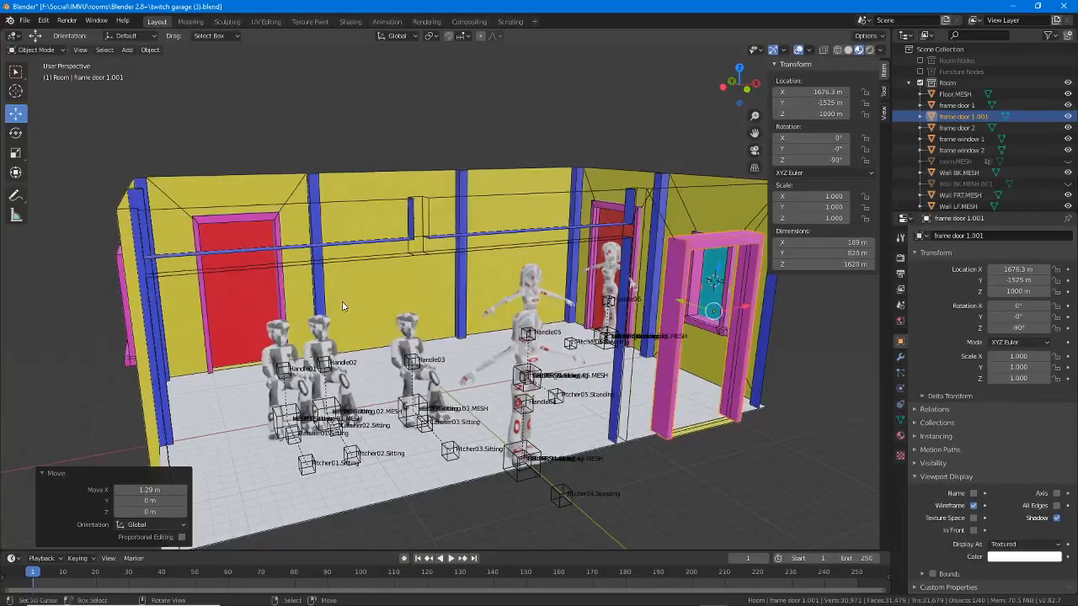
Step: Save the scene as a new file named twitch garage (4).blend
click(25, 20)
click(47, 105)
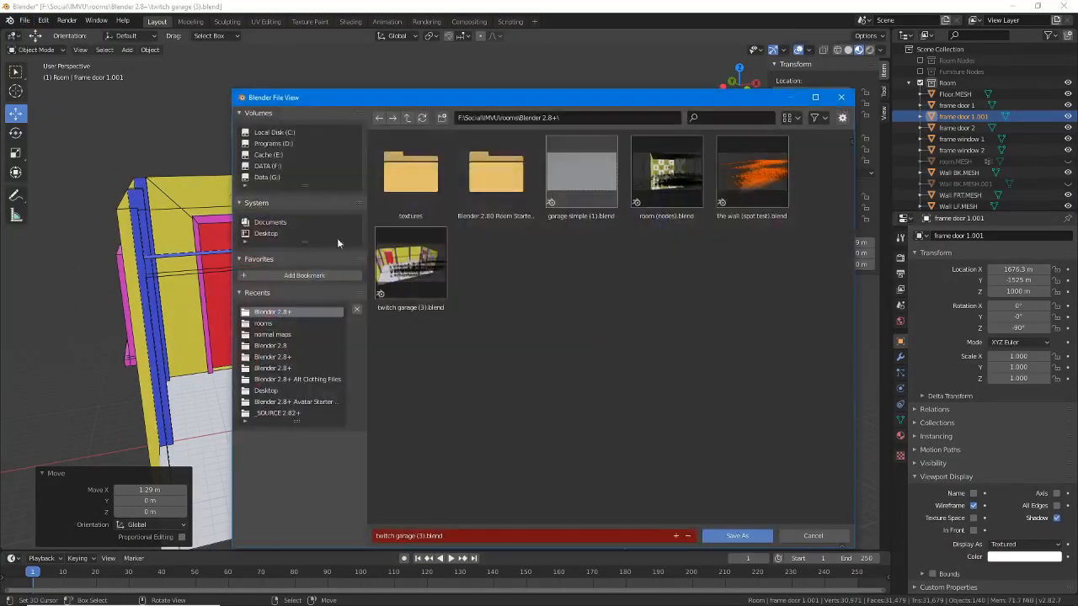
click(418, 535)
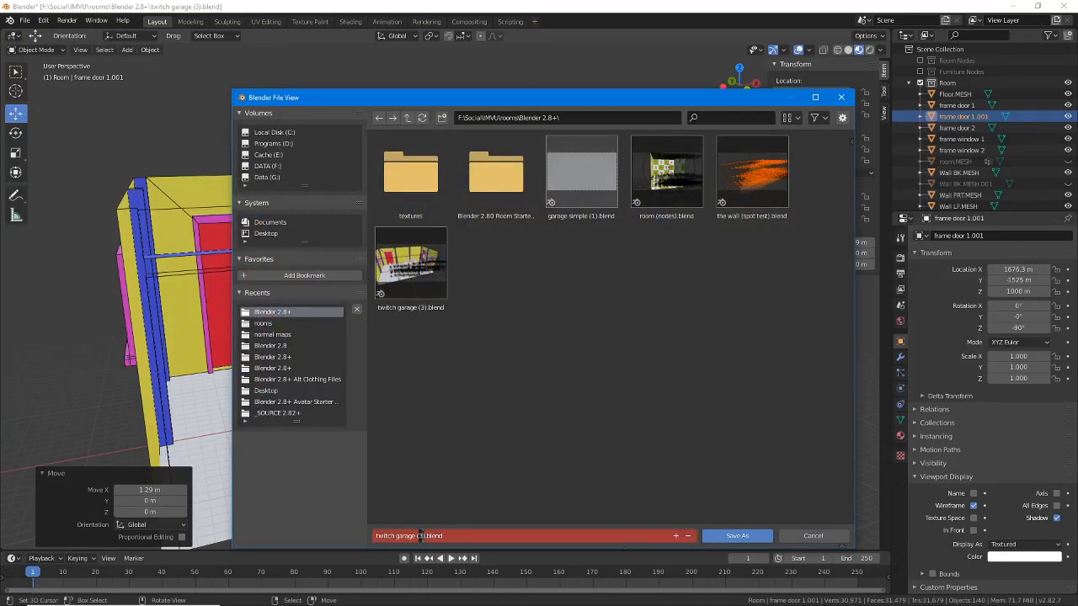
key(Return)
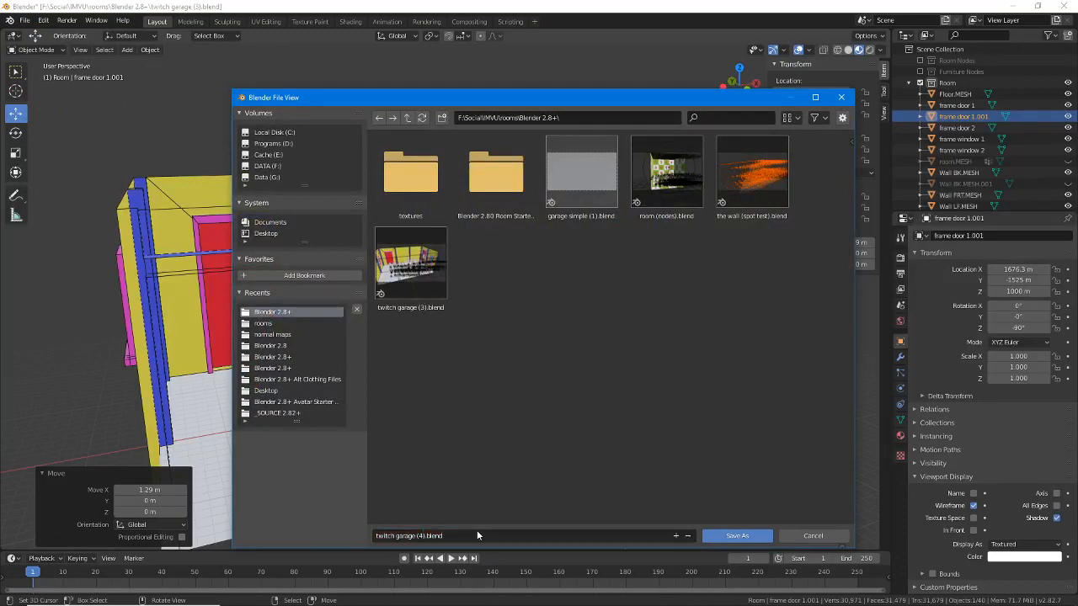
click(737, 537)
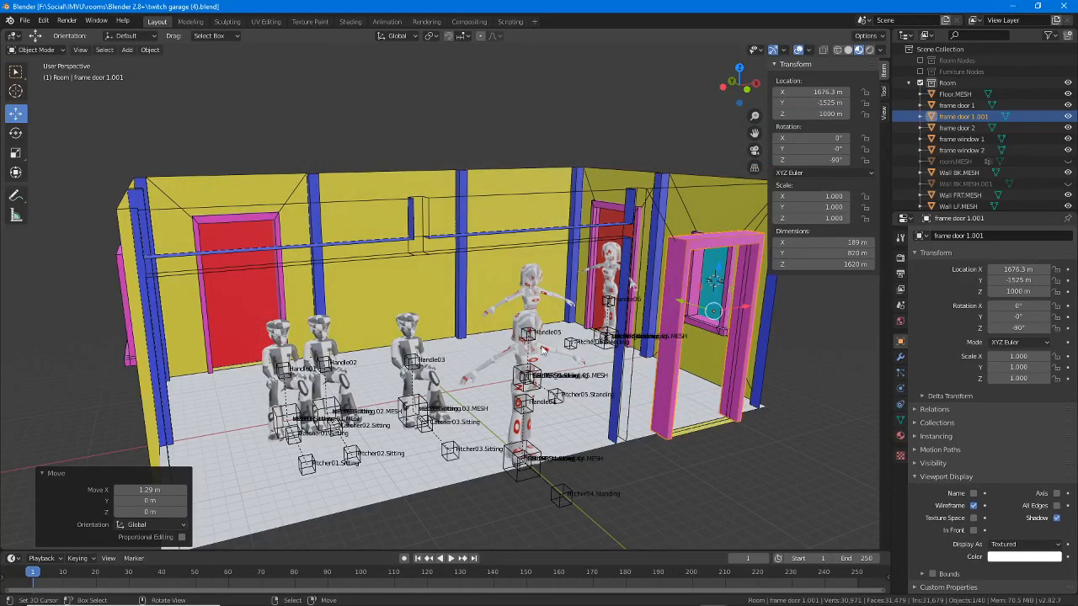
Step: Open the back wall, Wall BK.MESH, for mesh editing
middle_drag(482, 315, 520, 318)
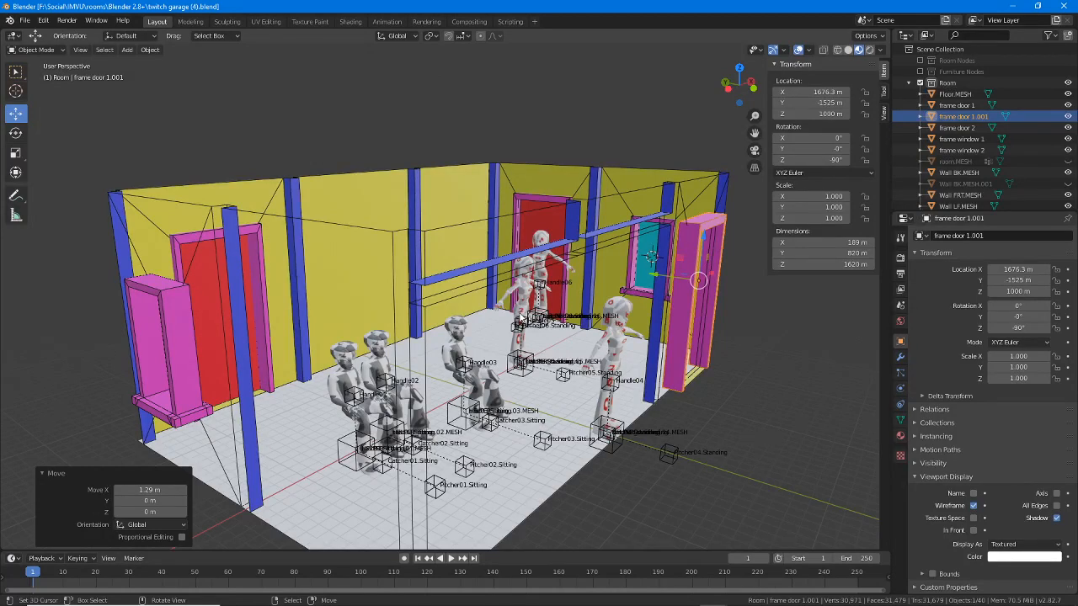
middle_drag(423, 308, 304, 193)
click(394, 179)
middle_drag(463, 236, 447, 317)
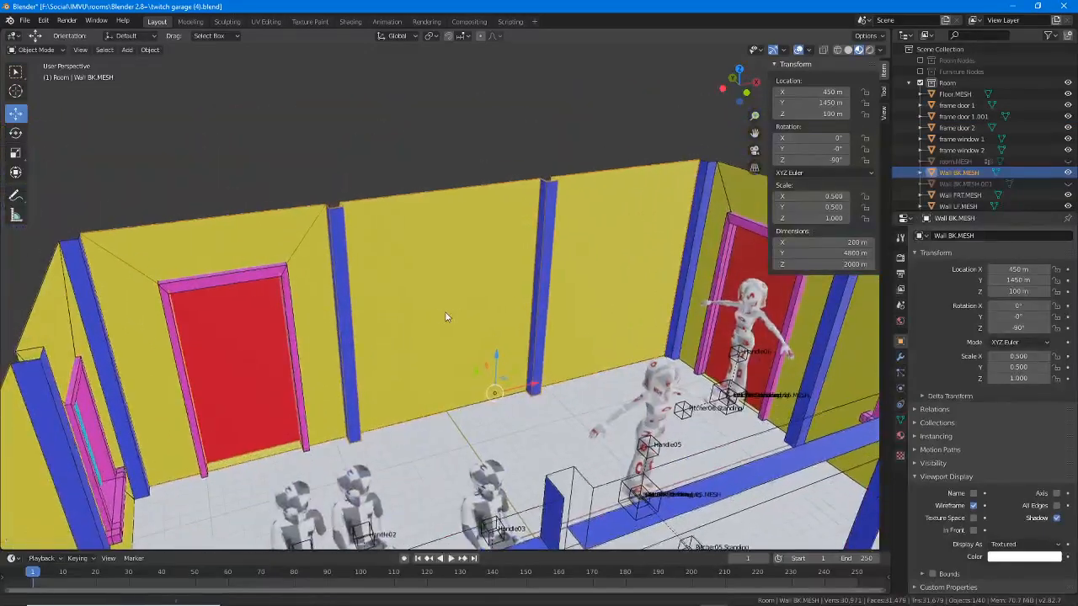
scroll(373, 291, up, 3)
middle_drag(372, 291, 539, 303)
key(Tab)
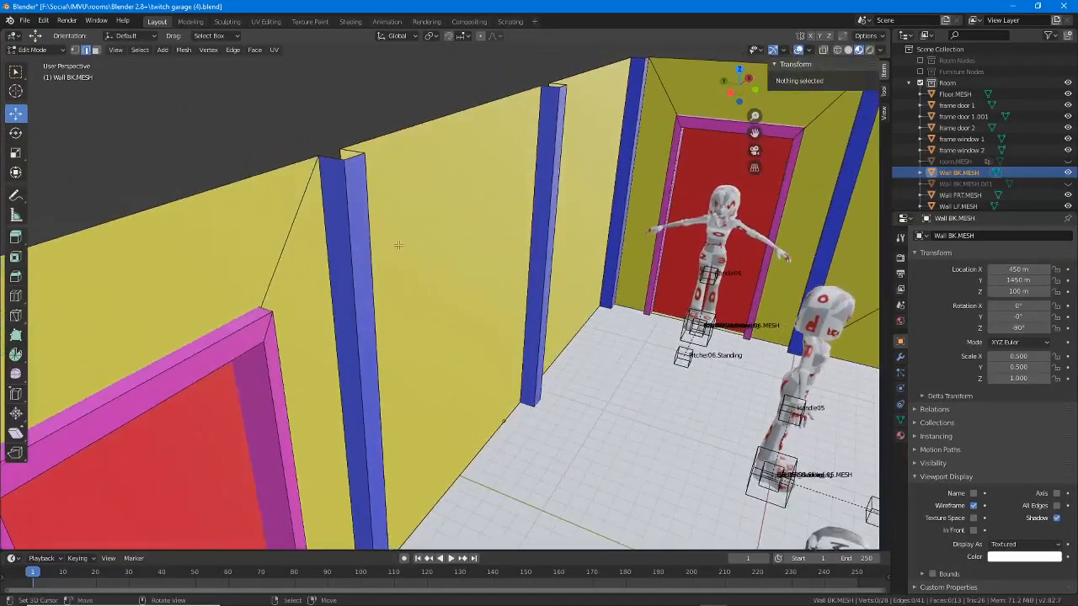
Step: Duplicate the three faces of the blue post beside the back wall's door, leaving the copy in place
click(342, 231)
click(96, 50)
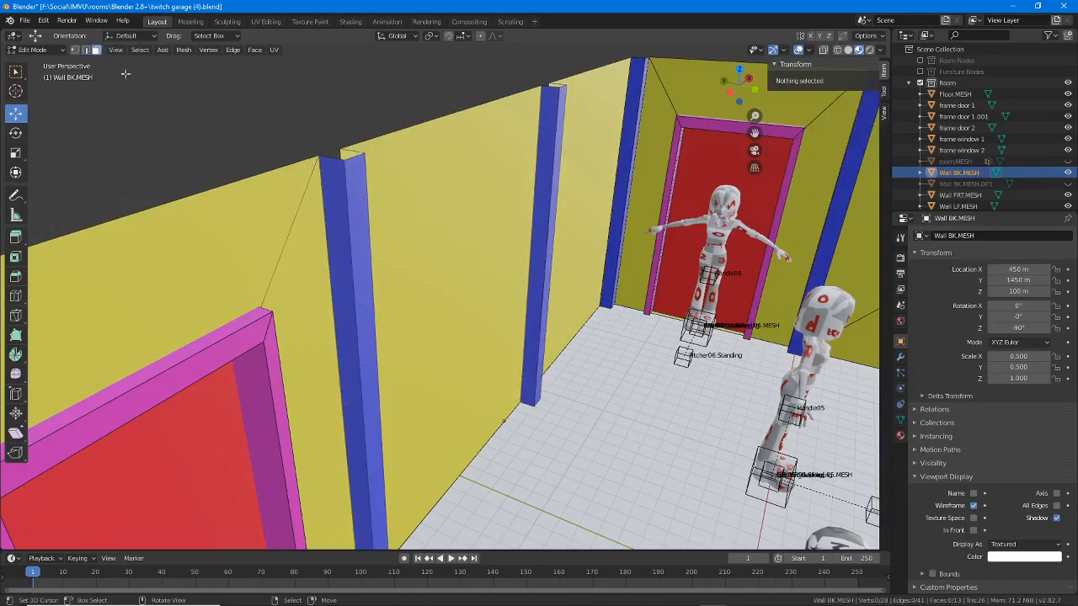
click(352, 422)
shift+click(370, 418)
middle_drag(482, 274, 323, 274)
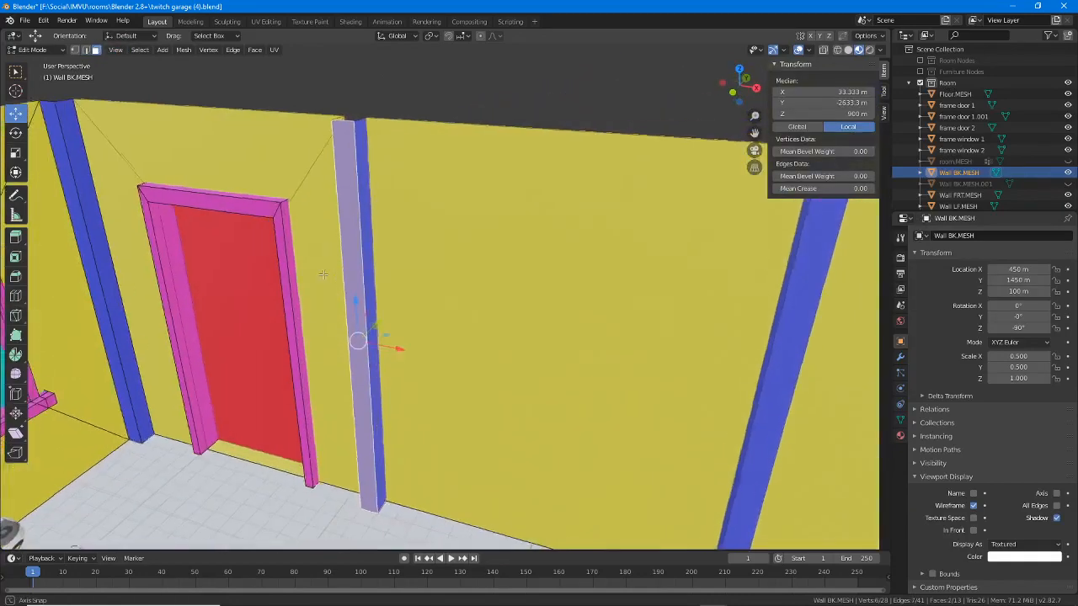
shift+click(361, 164)
scroll(303, 287, down, 4)
middle_drag(311, 320, 407, 321)
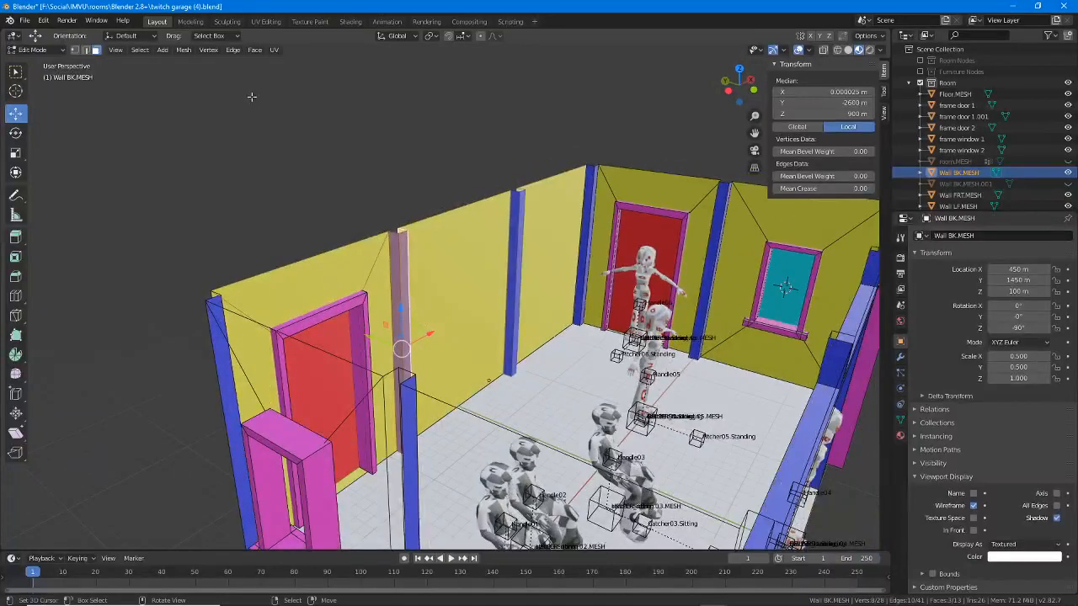
click(259, 53)
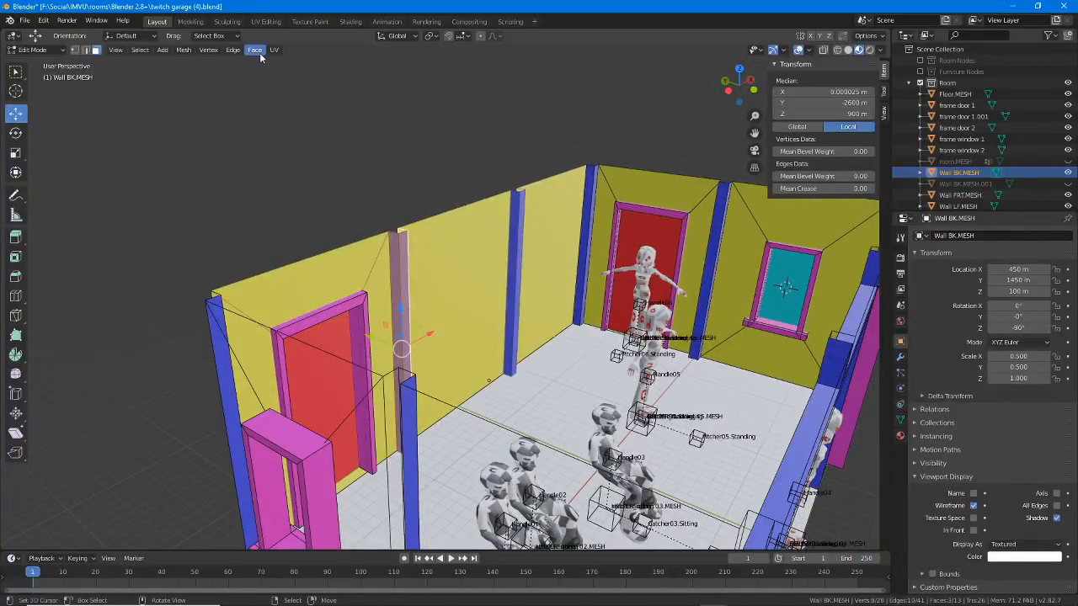
click(184, 50)
click(202, 102)
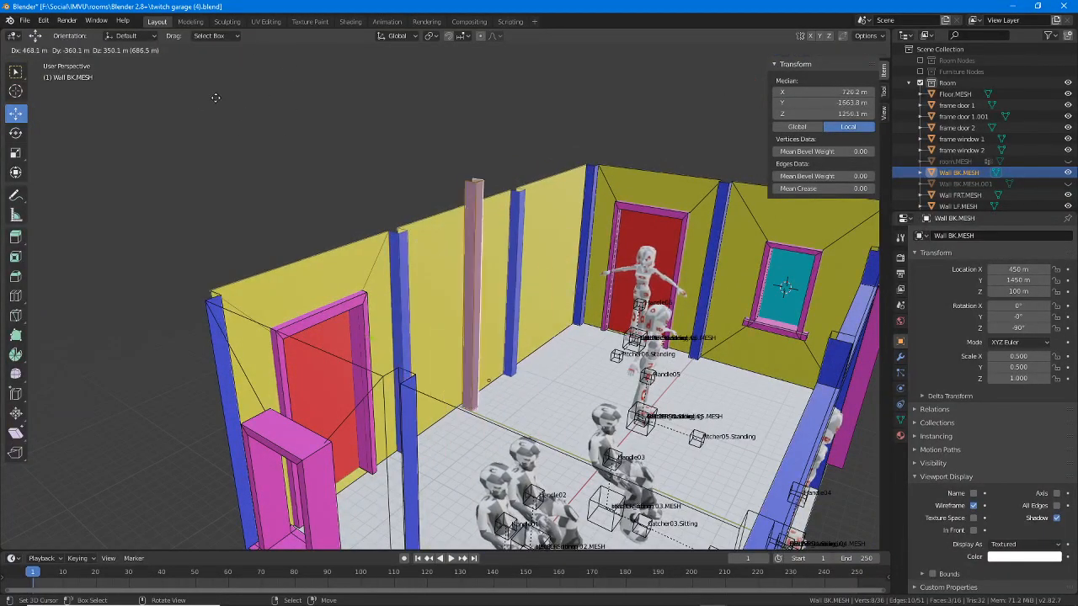
right_click(251, 95)
middle_drag(324, 236, 348, 247)
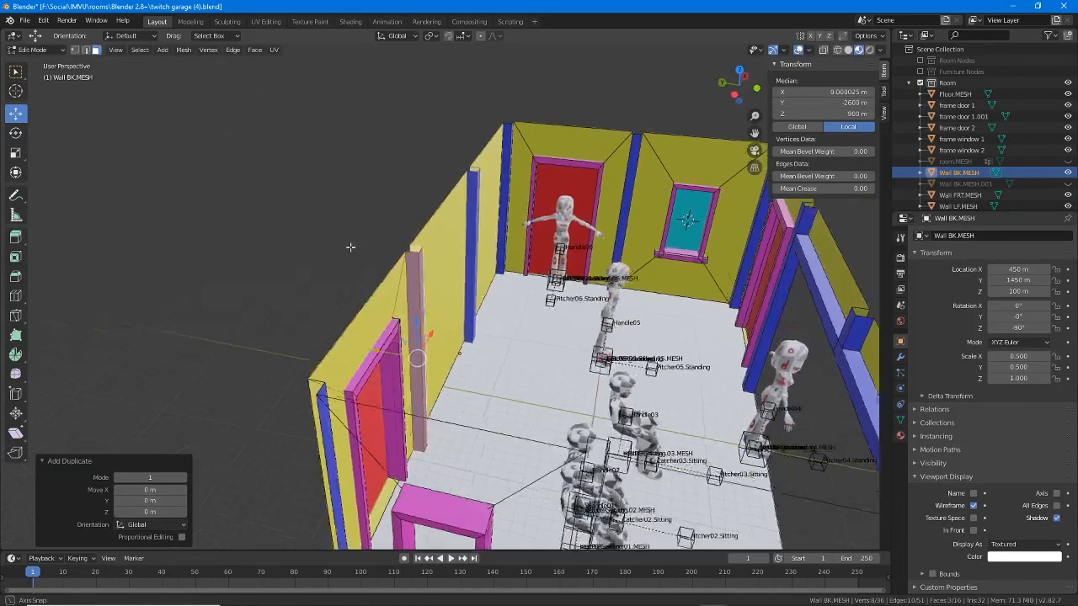
Step: Separate the duplicated post faces from the back wall into their own object
scroll(347, 248, up, 3)
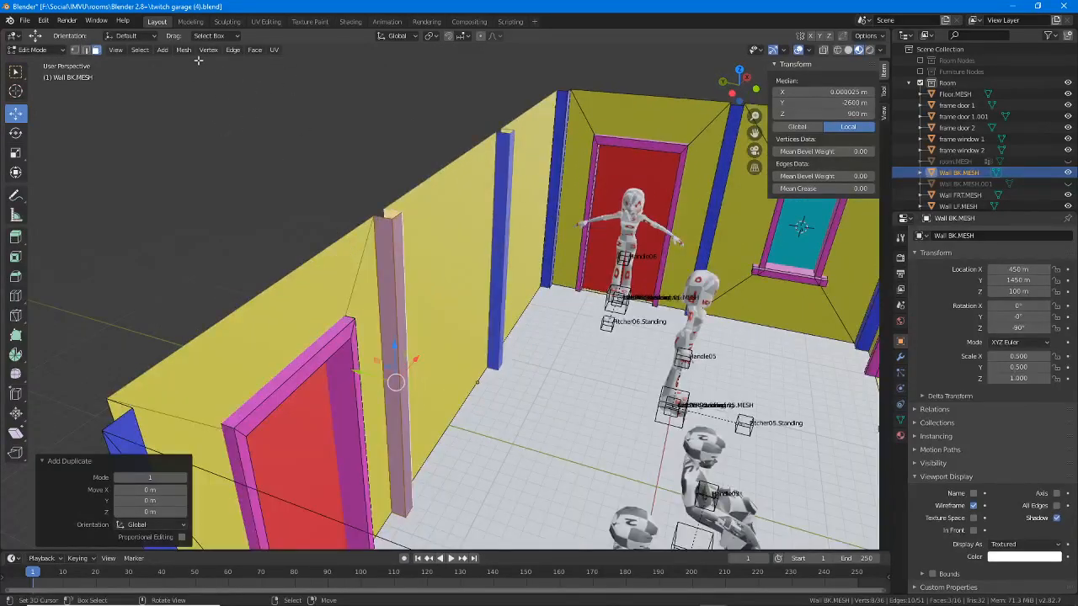
click(184, 50)
mouse_move(210, 264)
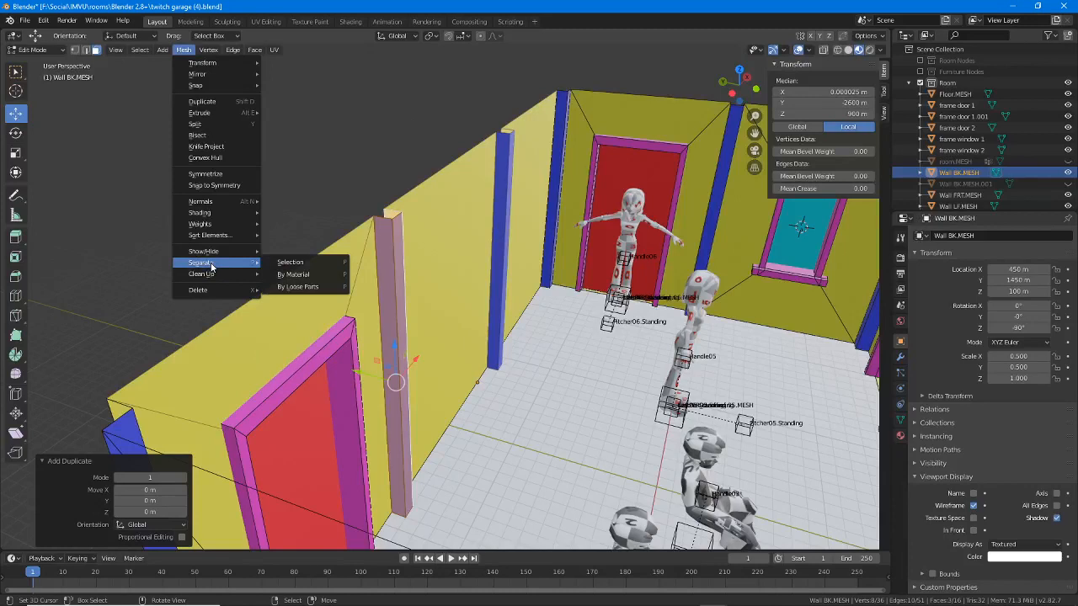
click(296, 264)
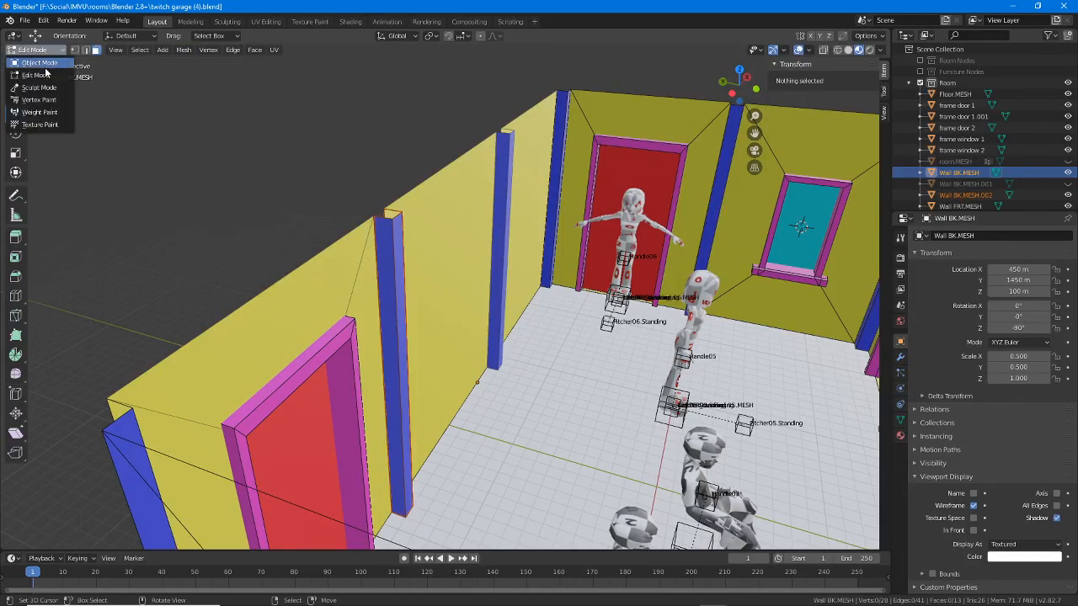
Step: Return to Object Mode and select only the separated post copy, Wall BK.MESH.002
click(390, 235)
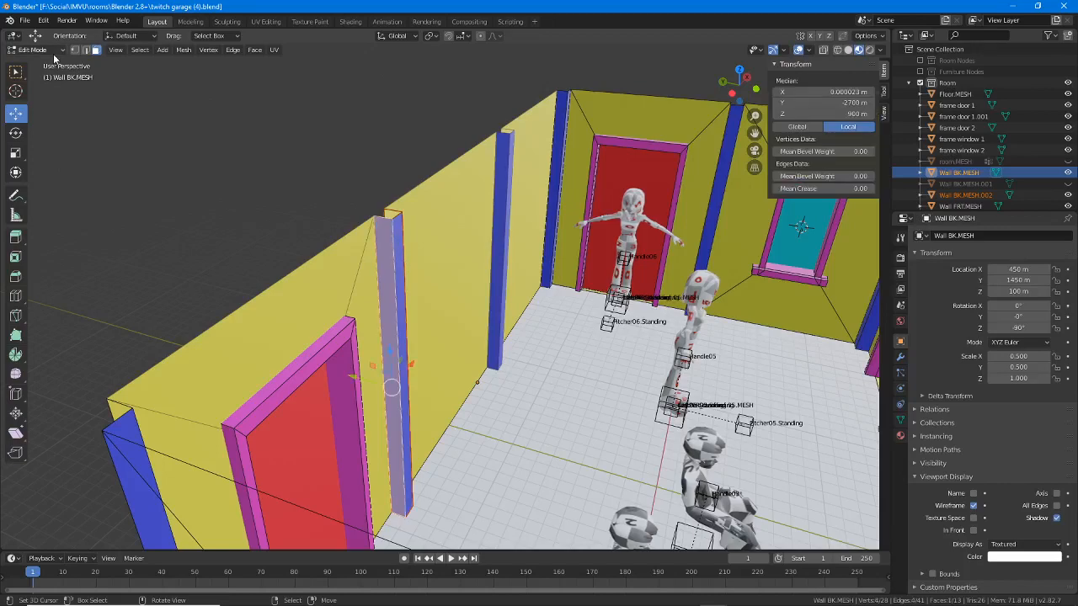
click(42, 50)
click(38, 65)
click(389, 240)
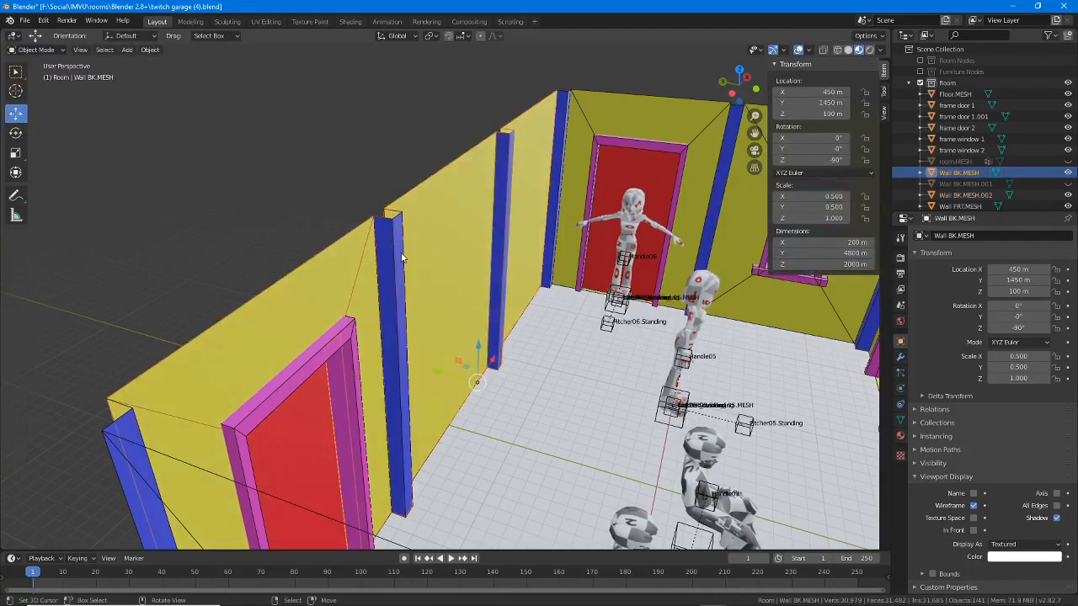
middle_drag(384, 236, 355, 236)
click(487, 208)
click(487, 208)
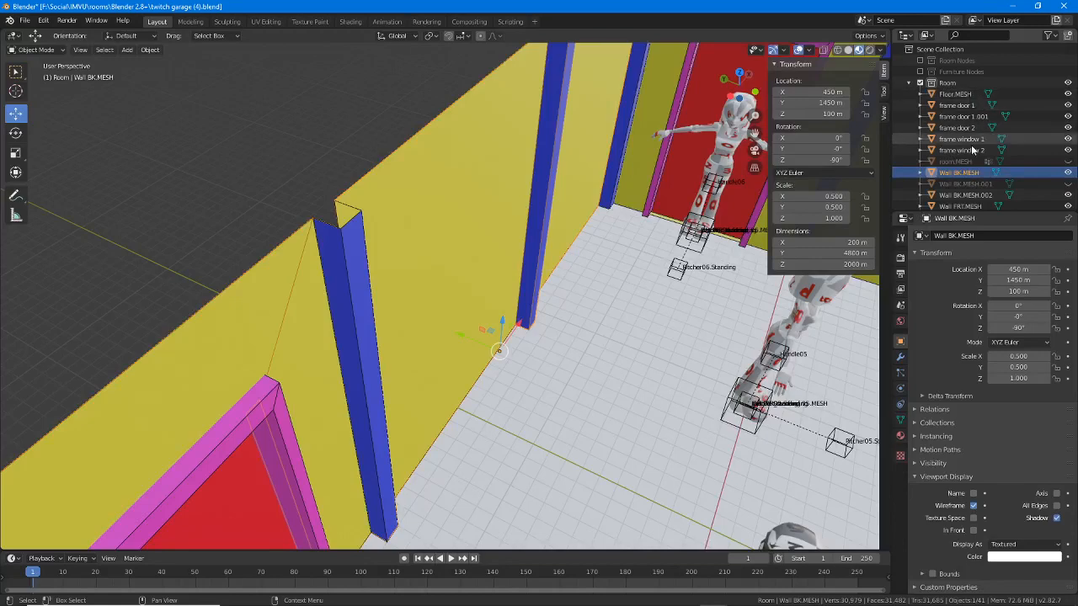
click(968, 195)
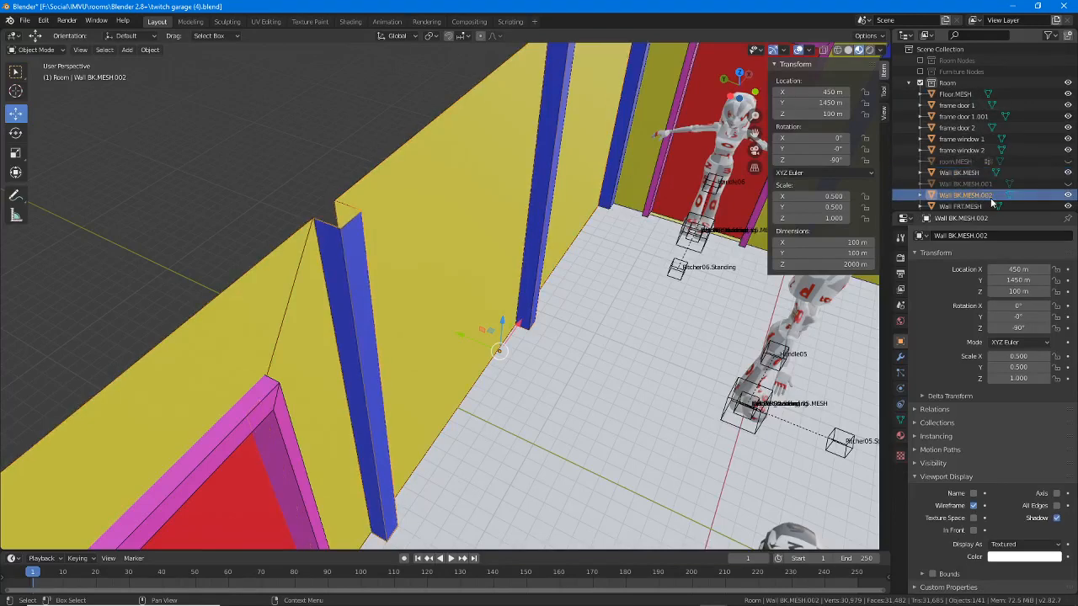
Step: Rotate the post copy 90° about the global X axis so it lies horizontally across the room as a beam
scroll(444, 351, down, 2)
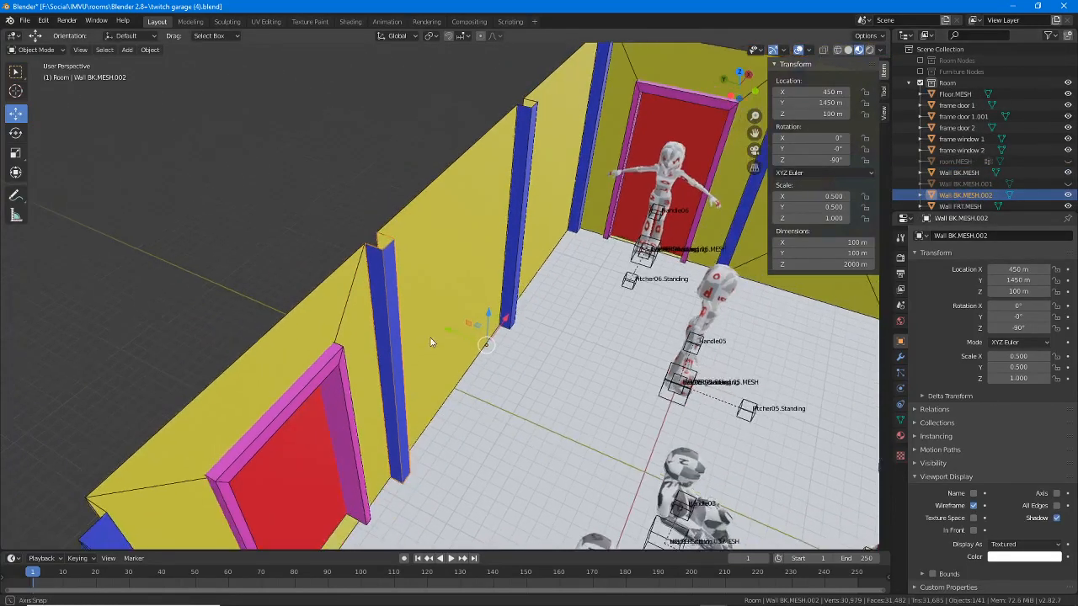
middle_drag(432, 341, 425, 288)
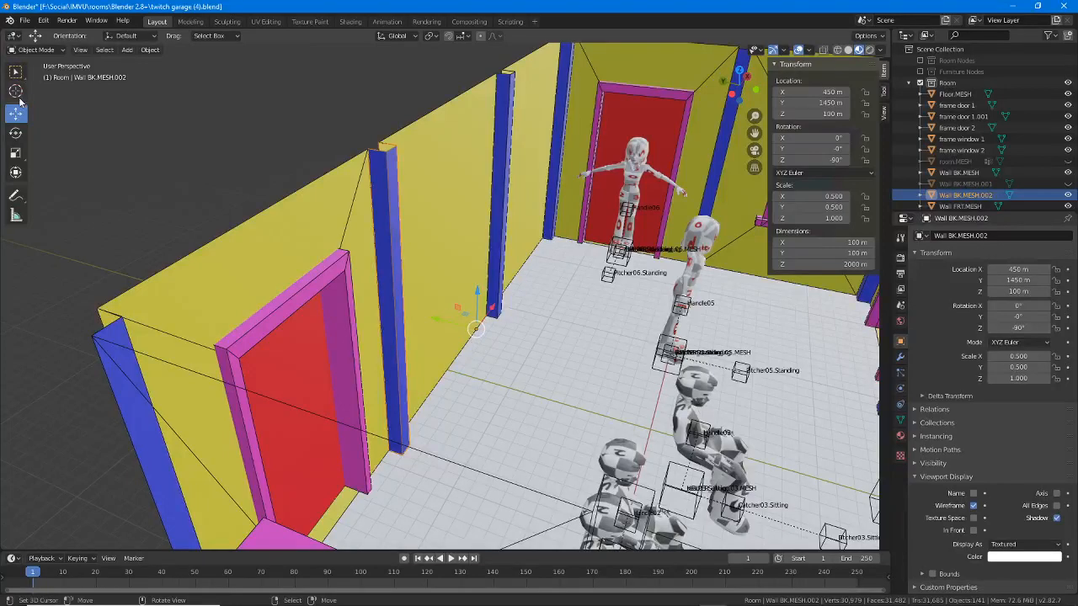
click(15, 132)
drag(502, 309, 587, 426)
scroll(579, 419, down, 3)
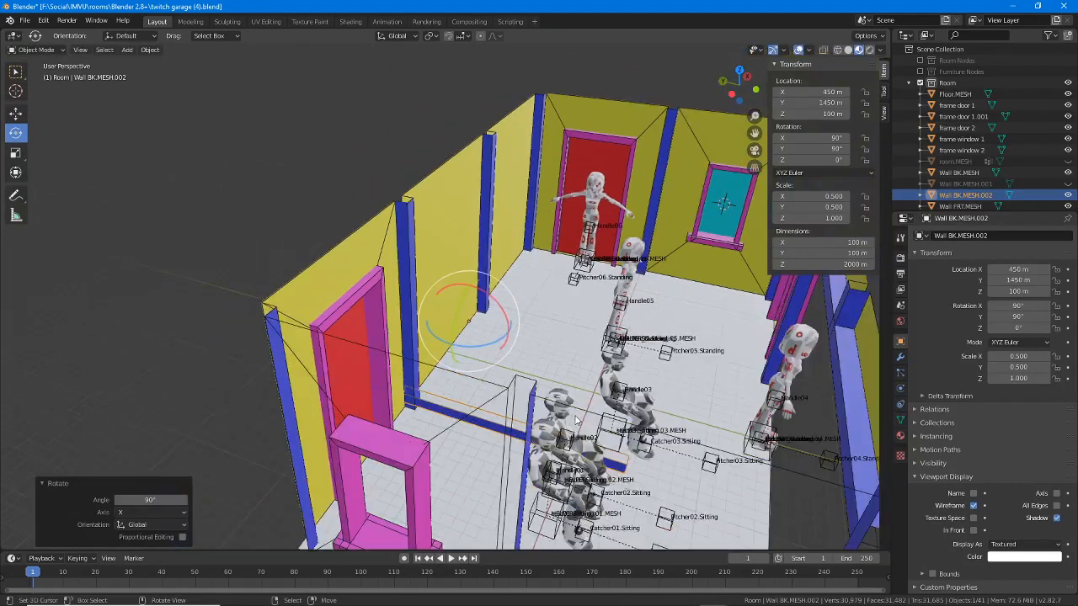
middle_drag(510, 396, 505, 377)
Step: Raise the beam along Z to 2050 m so it rests on top of the back wall's post
click(17, 113)
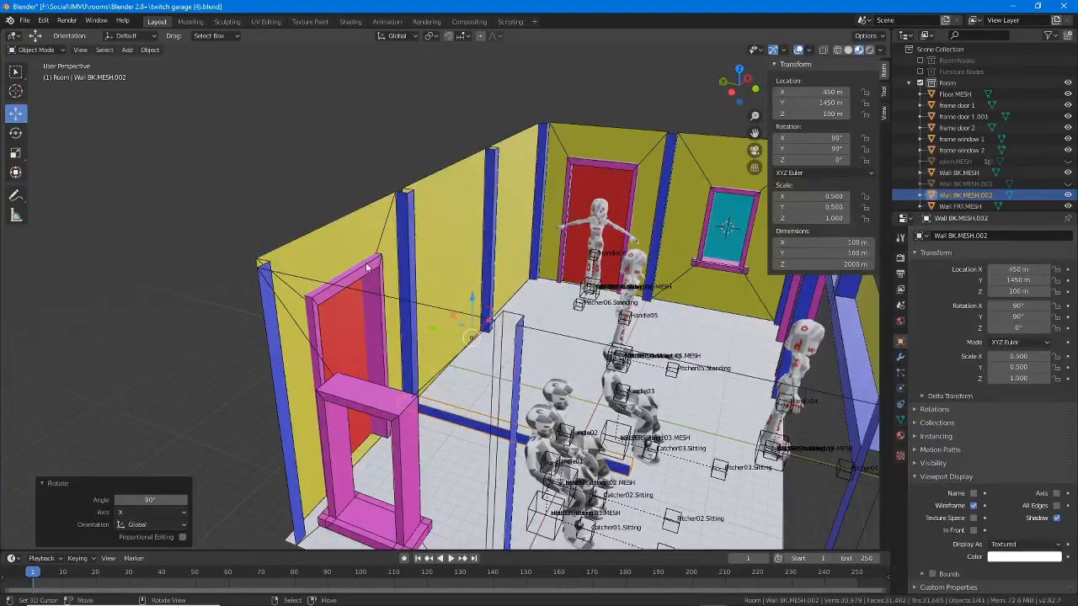
drag(460, 137, 460, 110)
scroll(460, 157, up, 2)
shift+middle_drag(390, 190, 349, 315)
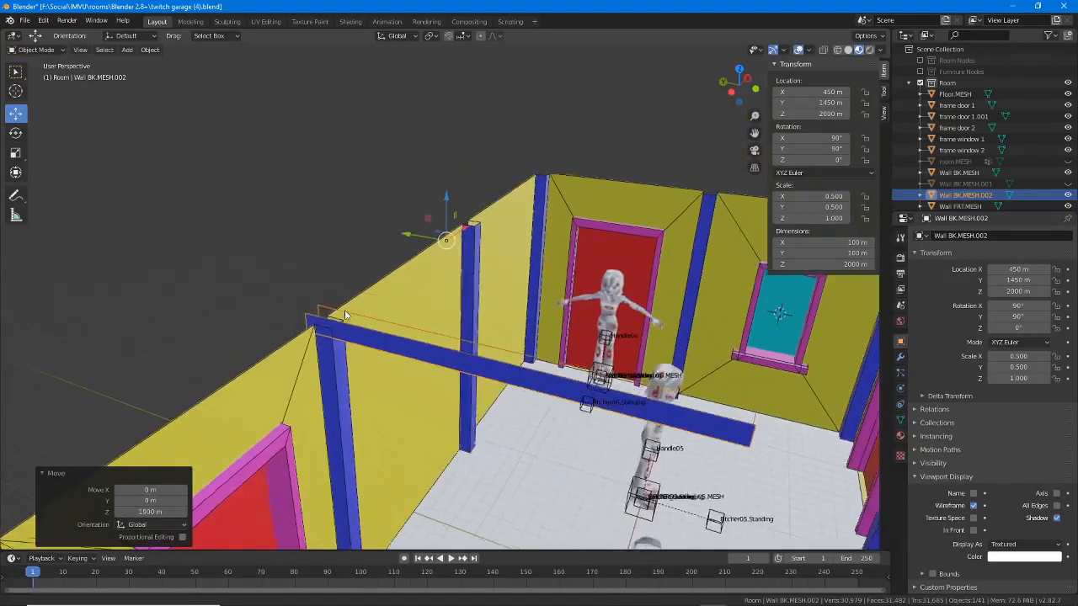
scroll(349, 315, up, 1)
shift+middle_drag(267, 363, 546, 128)
scroll(376, 320, up, 2)
drag(546, 125, 558, 220)
middle_drag(512, 258, 570, 288)
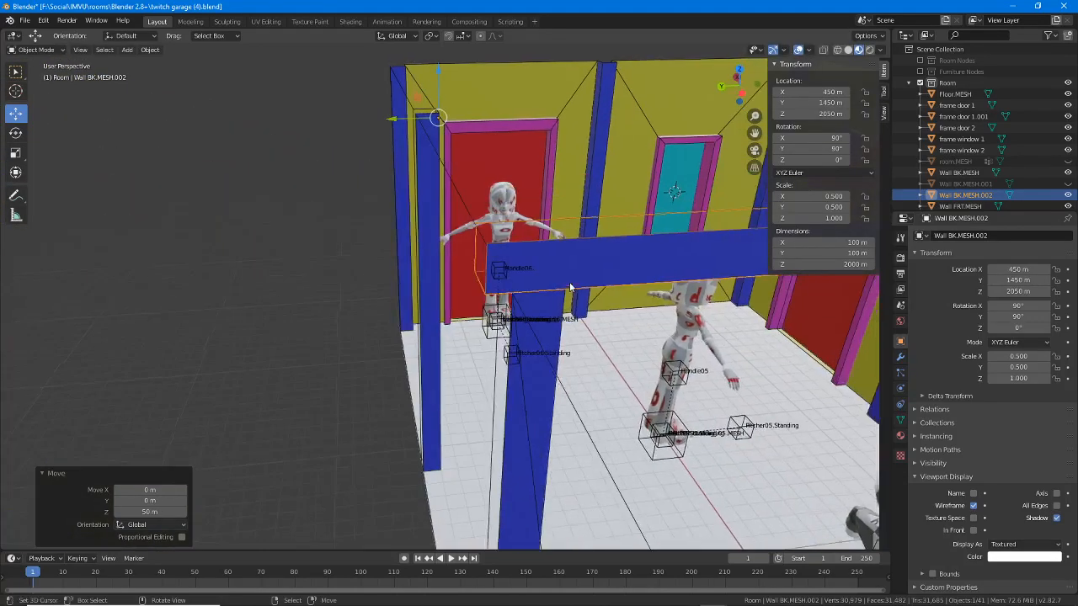
Step: Shift the beam -50 m along Y to Y 1400 m to line its end up with the post
drag(385, 124, 530, 126)
scroll(579, 322, down, 2)
middle_drag(579, 322, 556, 311)
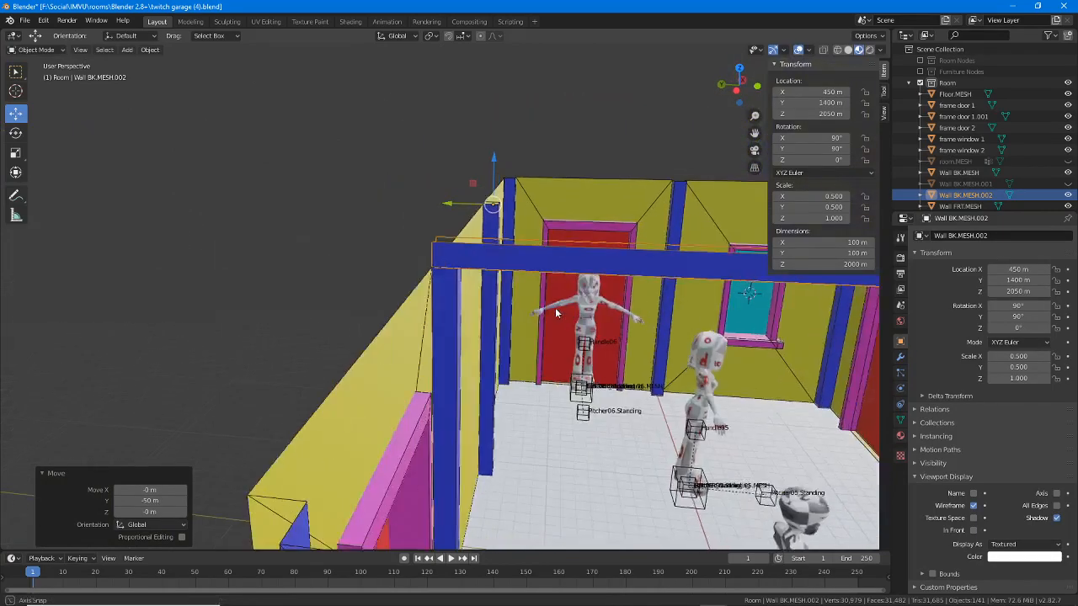
scroll(615, 330, down, 1)
shift+middle_drag(615, 330, 438, 298)
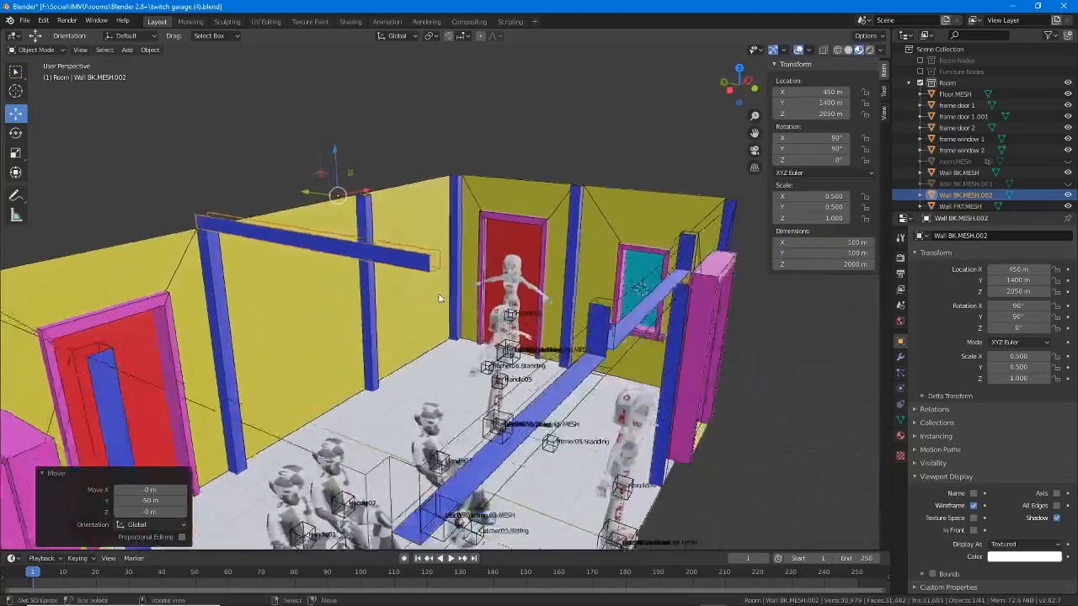
Step: Extend the beam across the room by moving its four far-end vertices -1000 m along Y in Edit Mode
scroll(438, 298, up, 2)
key(Tab)
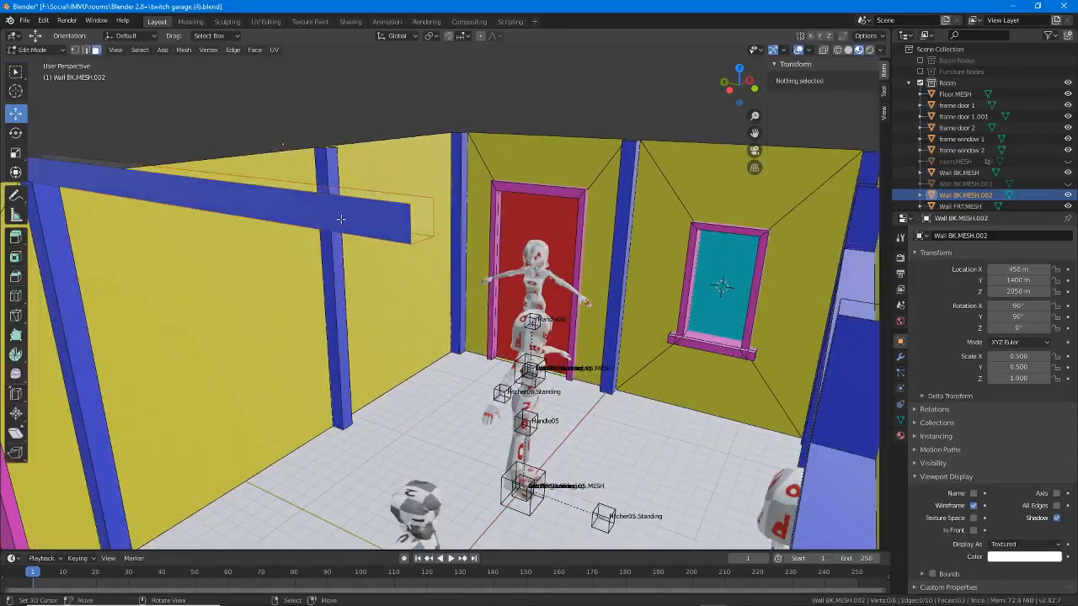
click(407, 223)
click(75, 50)
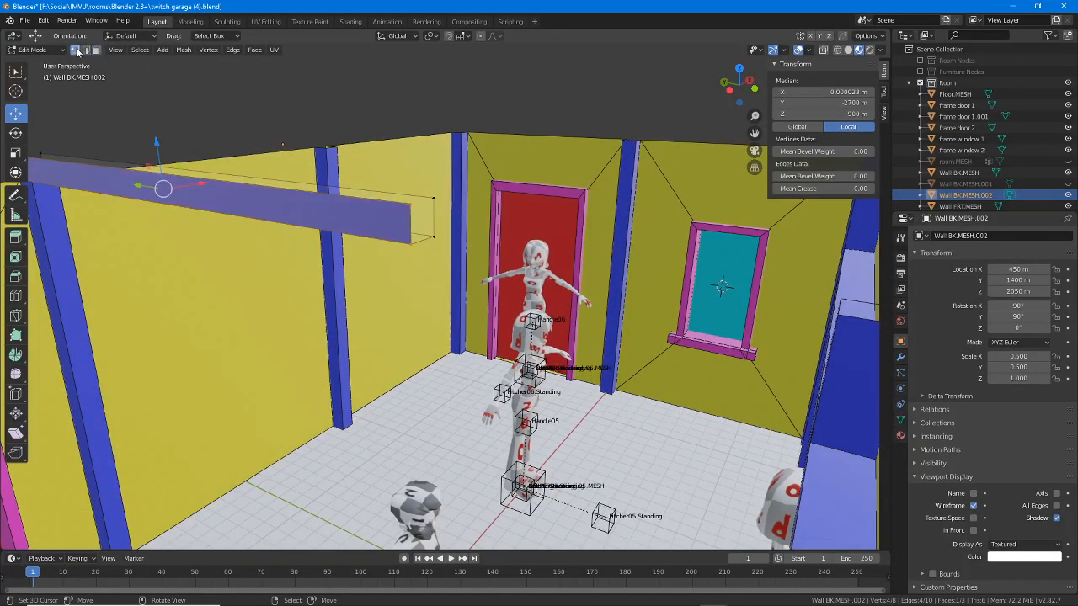
click(409, 205)
shift+click(410, 242)
shift+click(433, 236)
shift+click(434, 199)
middle_drag(448, 229, 252, 226)
key(g)
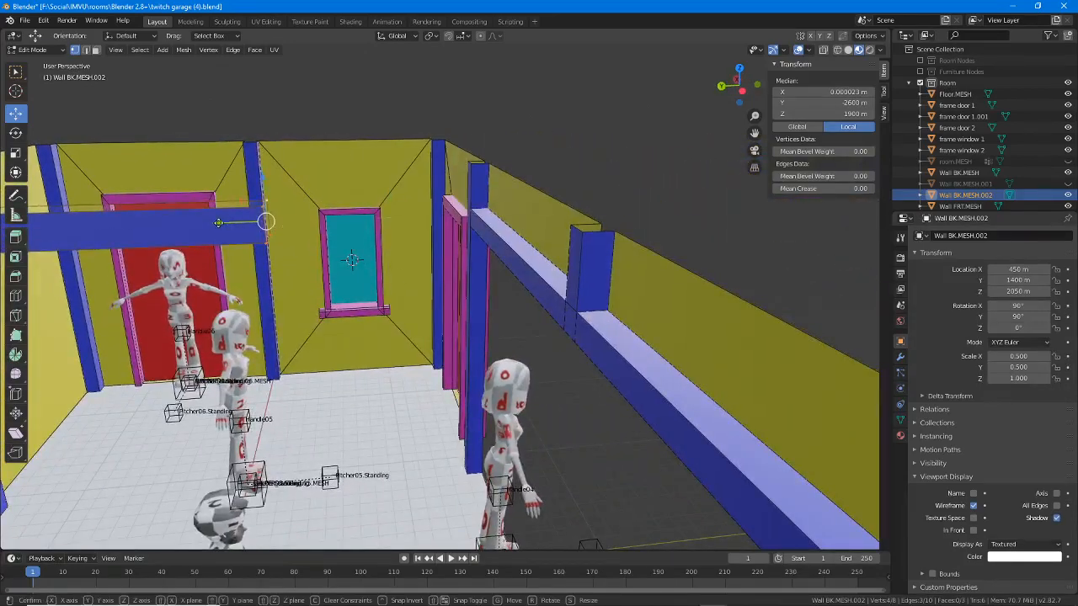
ctrl+drag(218, 223, 553, 216)
scroll(515, 292, down, 2)
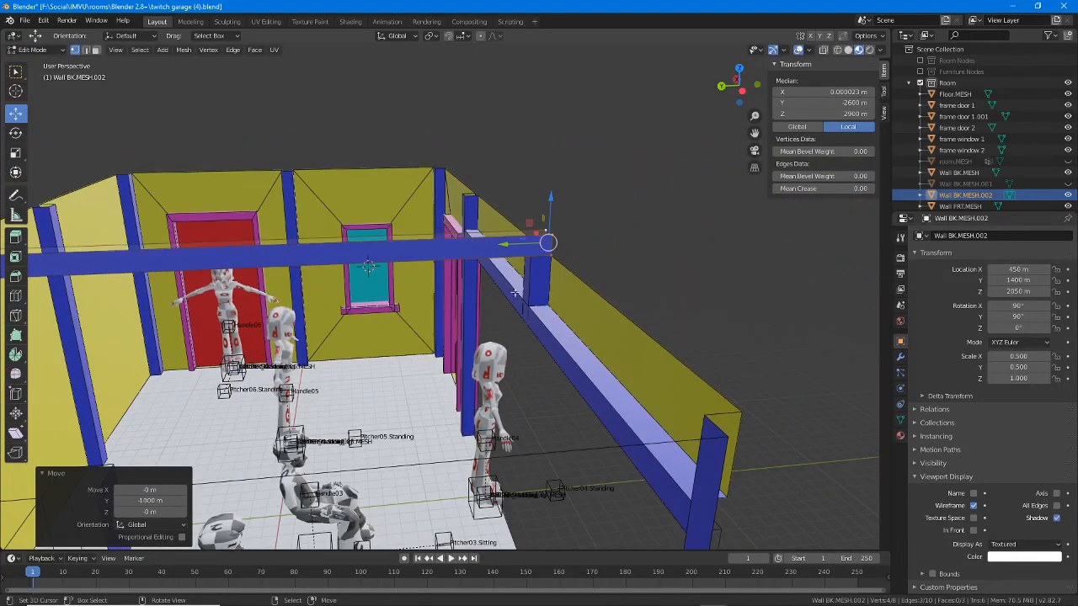
Step: Make the beam taller by raising its four top vertices 100 m along Z
middle_drag(514, 292, 410, 285)
click(410, 287)
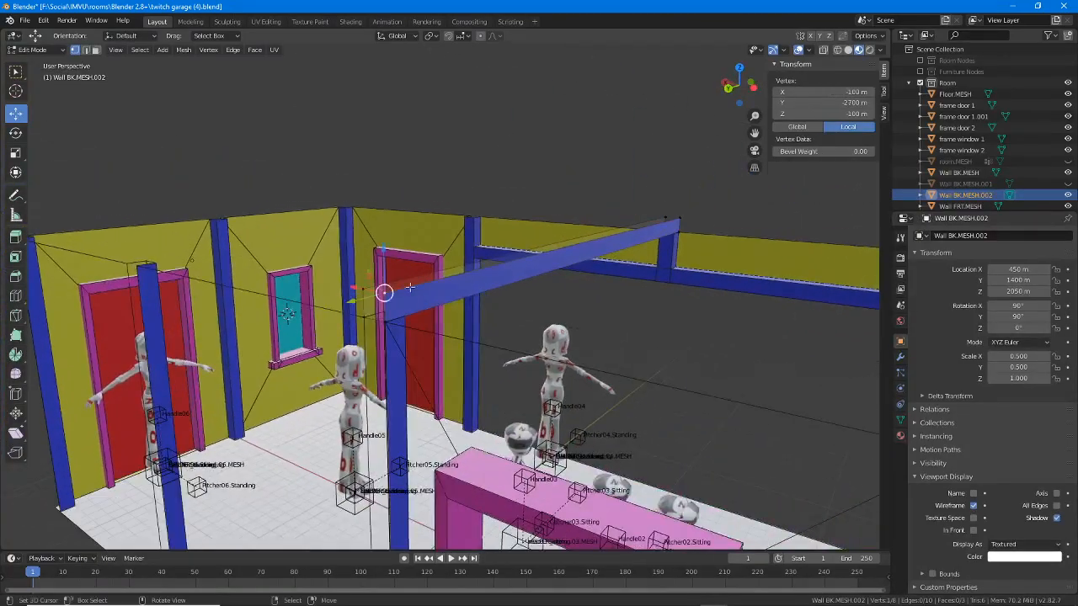
shift+click(665, 214)
shift+click(472, 242)
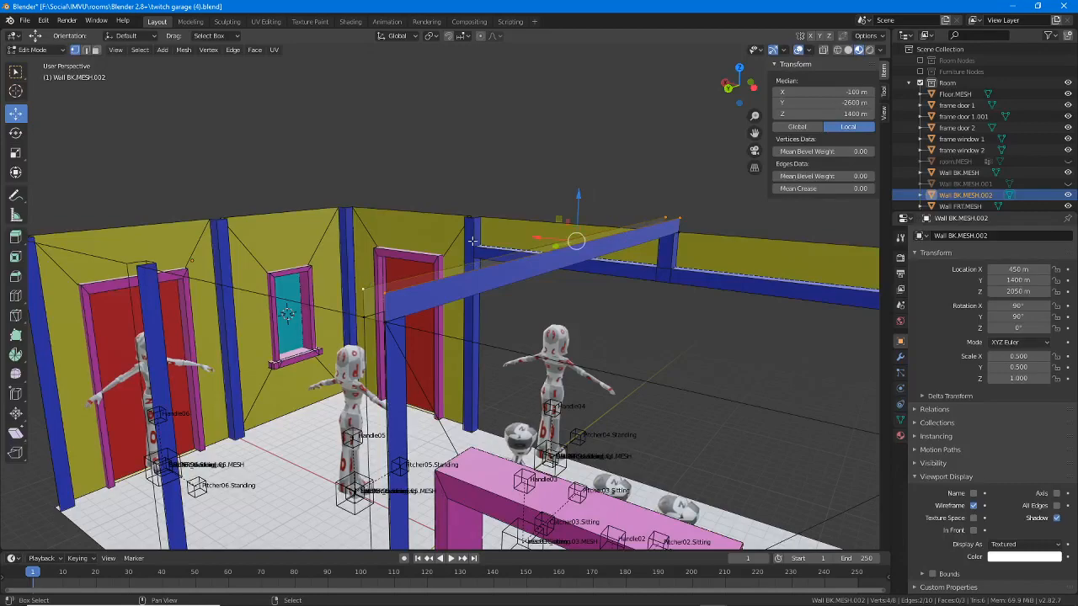
drag(579, 195, 582, 170)
middle_drag(534, 255, 472, 292)
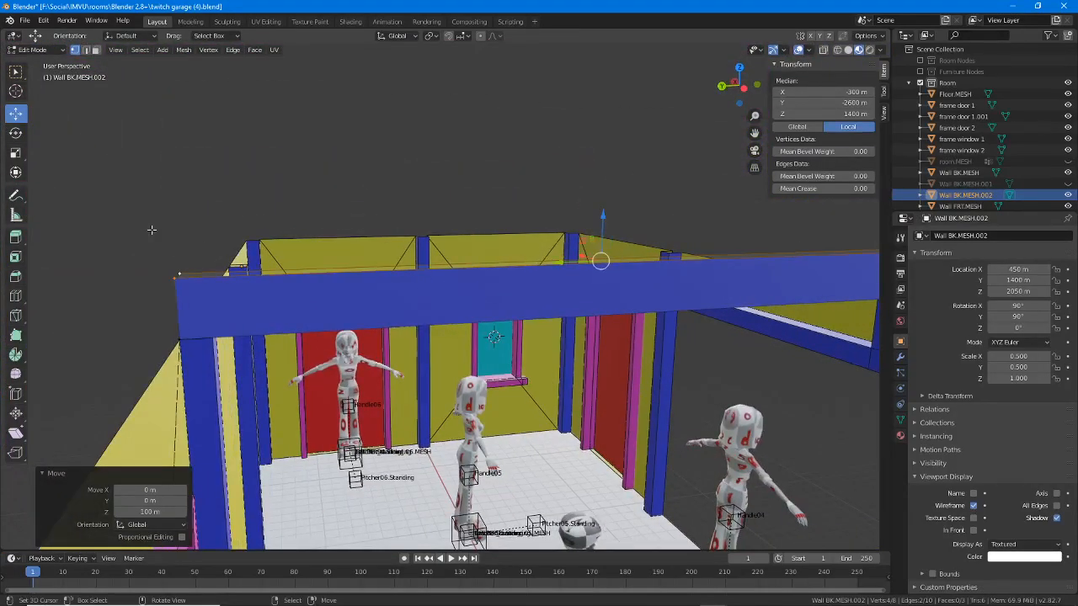
Step: Add one loop cut across the beam and move it 1400 m along Y to the back post's inner edge
click(17, 297)
click(601, 271)
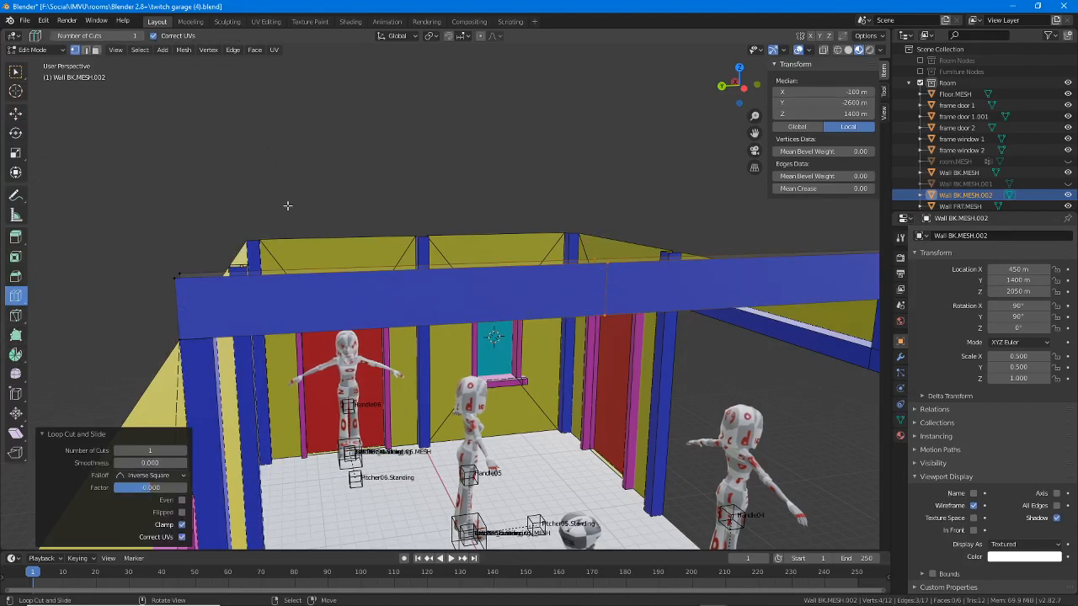
click(15, 113)
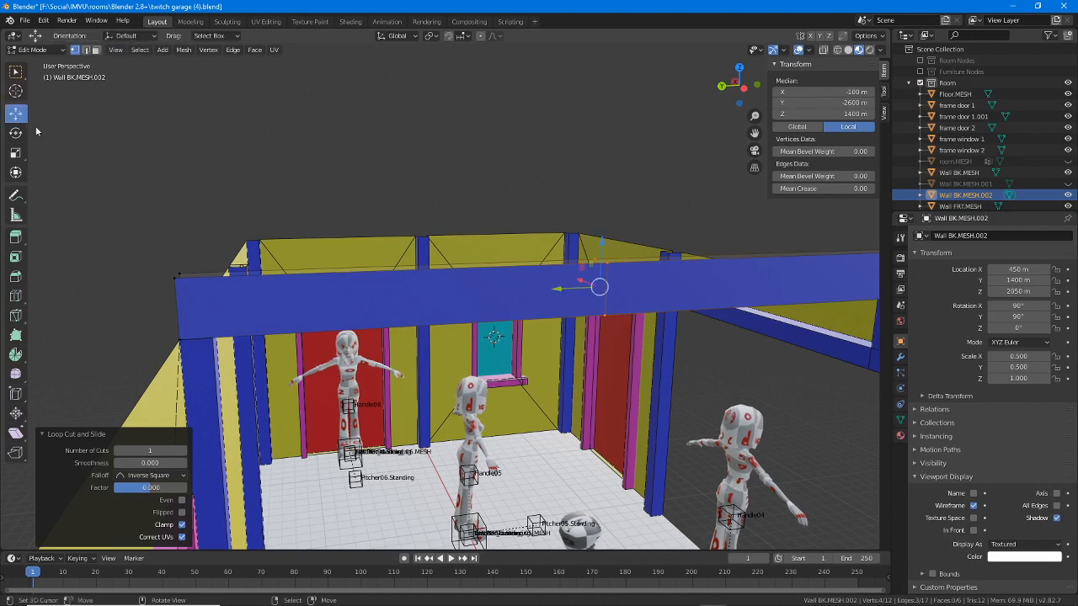
drag(557, 289, 399, 294)
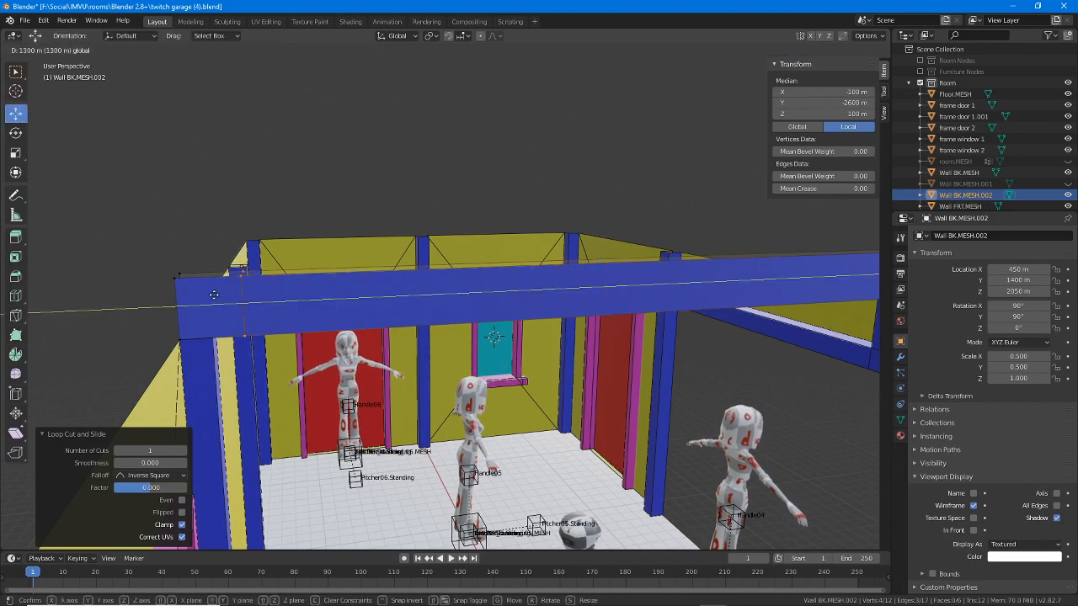
drag(177, 295, 181, 296)
Step: Delete the beam's underside face between the new loop cut and its end, where it sits over the back post
middle_drag(181, 296, 621, 298)
scroll(493, 305, up, 1)
middle_drag(743, 245, 625, 259)
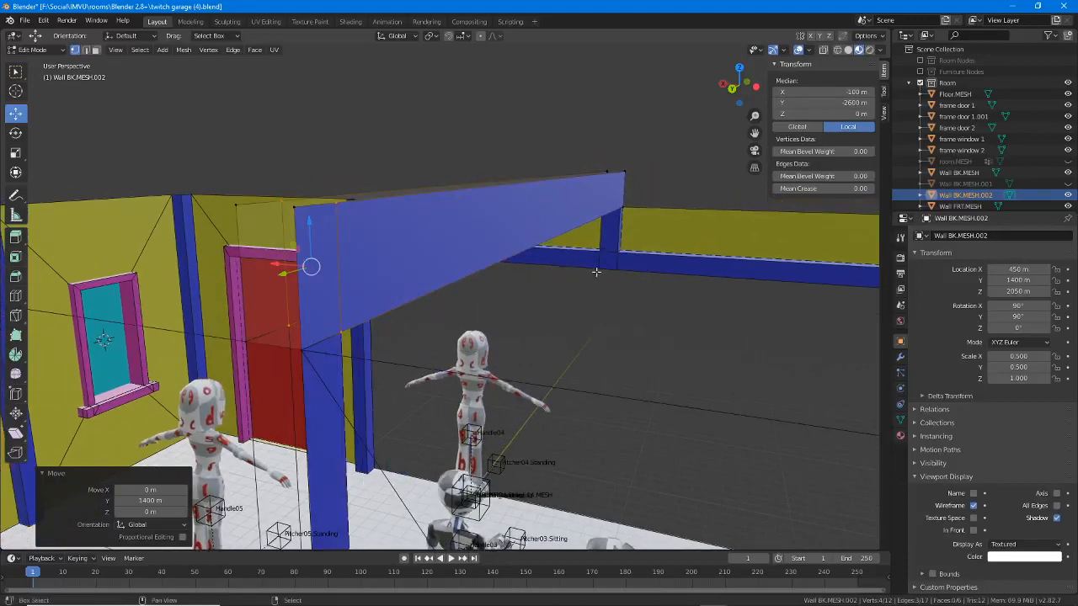
drag(597, 234, 637, 252)
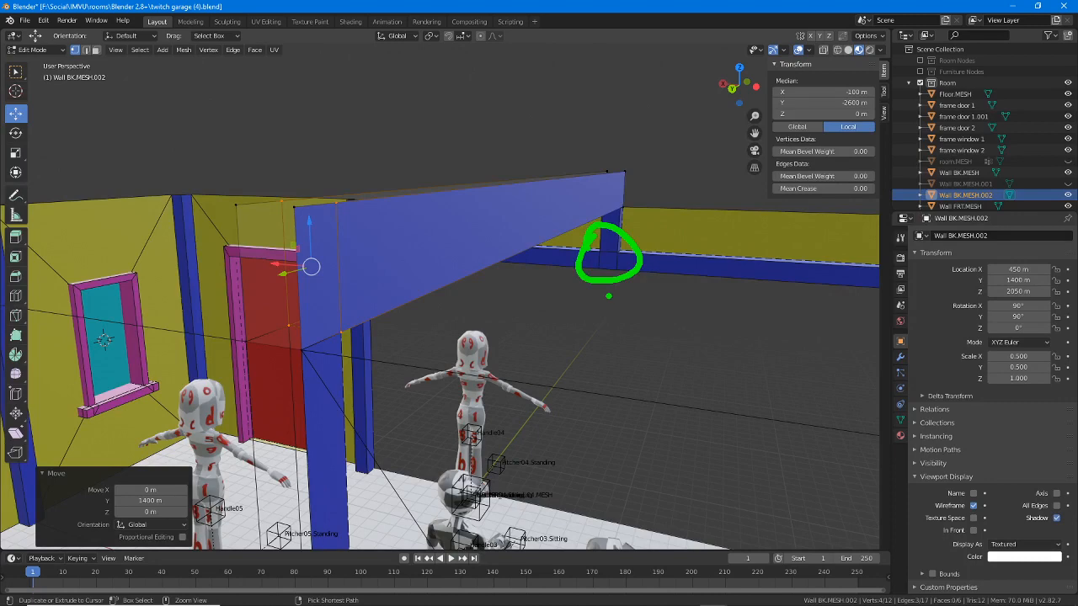
middle_drag(608, 296, 521, 315)
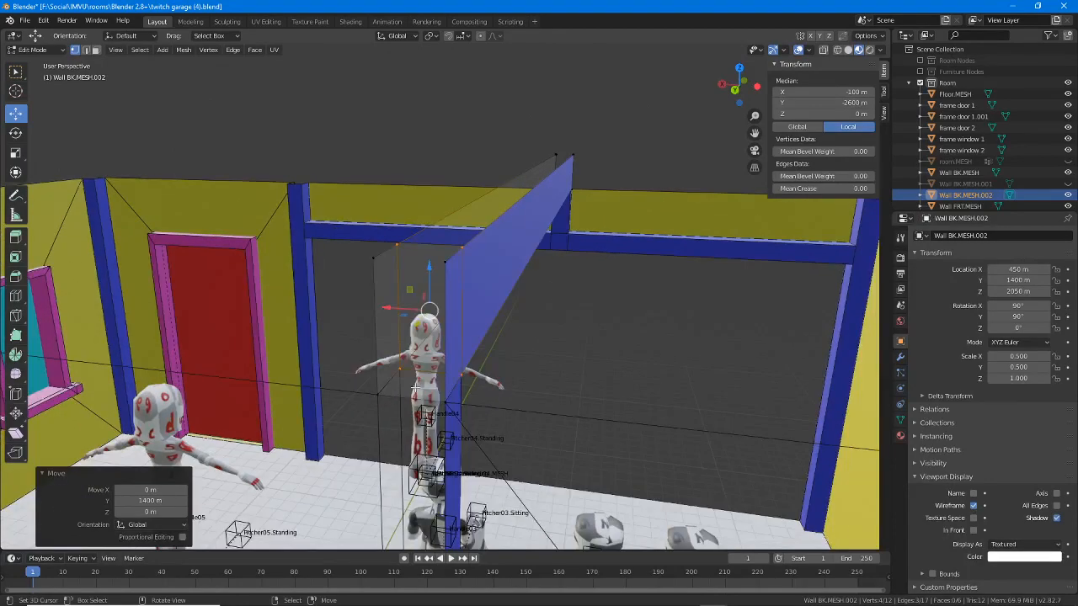
key(3)
click(415, 387)
middle_drag(419, 389, 300, 266)
key(x)
click(429, 393)
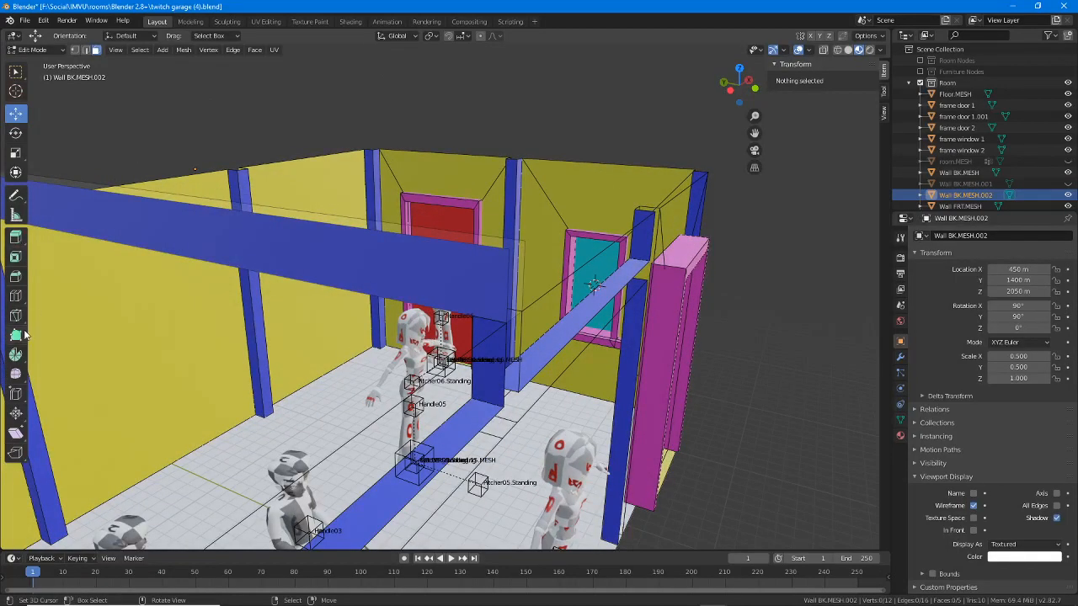
Step: Add one loop cut across the beam and move it -1400 m, then 50 m back along Y to the front post's inner edge
click(16, 296)
click(160, 223)
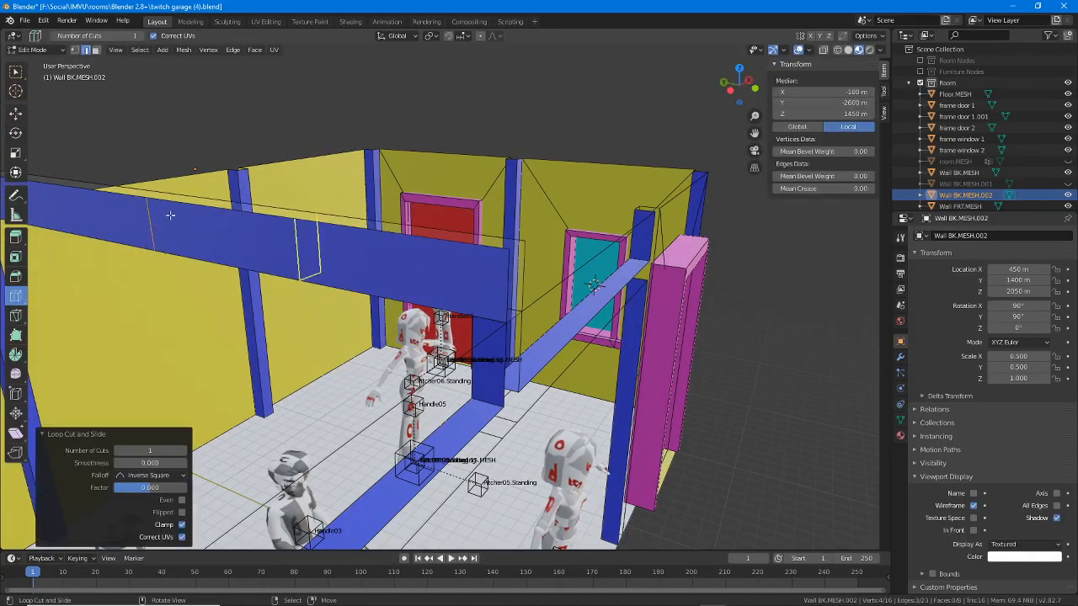
click(16, 112)
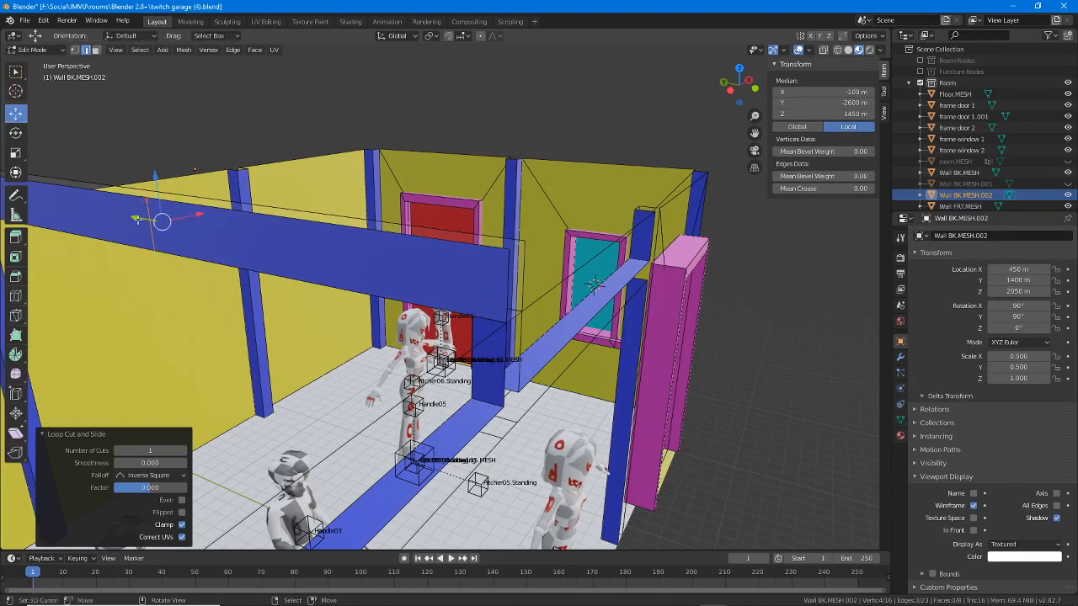
drag(138, 220, 182, 228)
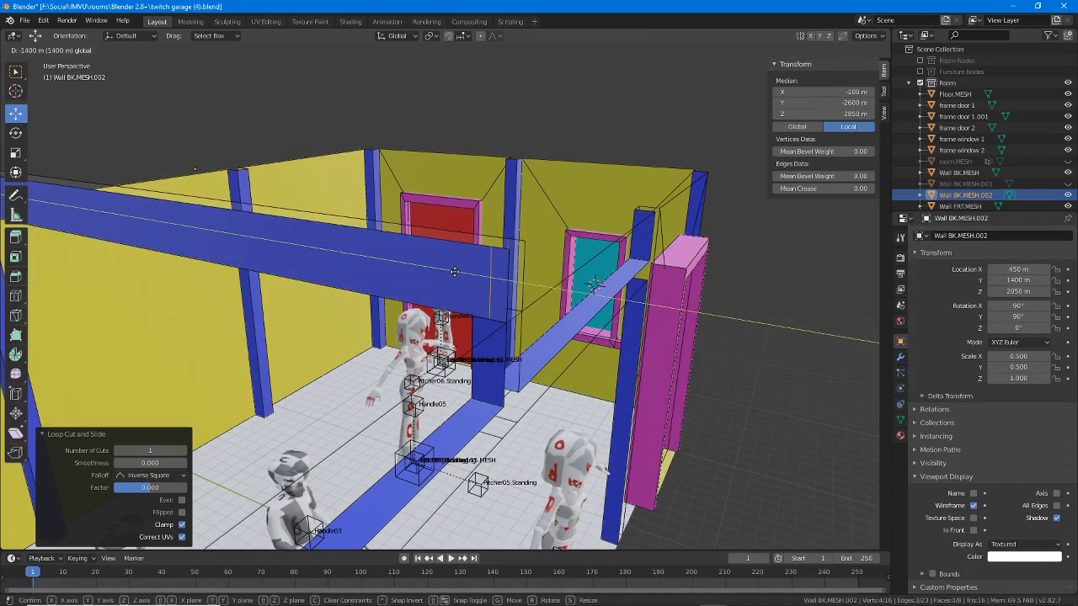
drag(457, 271, 495, 245)
scroll(480, 328, up, 2)
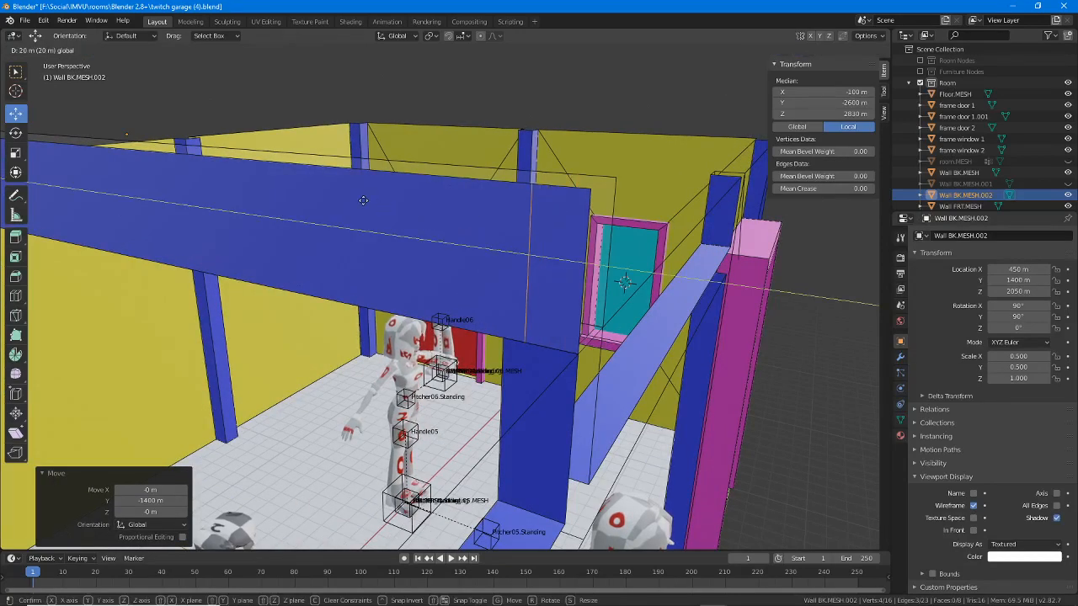
ctrl+shift+drag(187, 145, 149, 139)
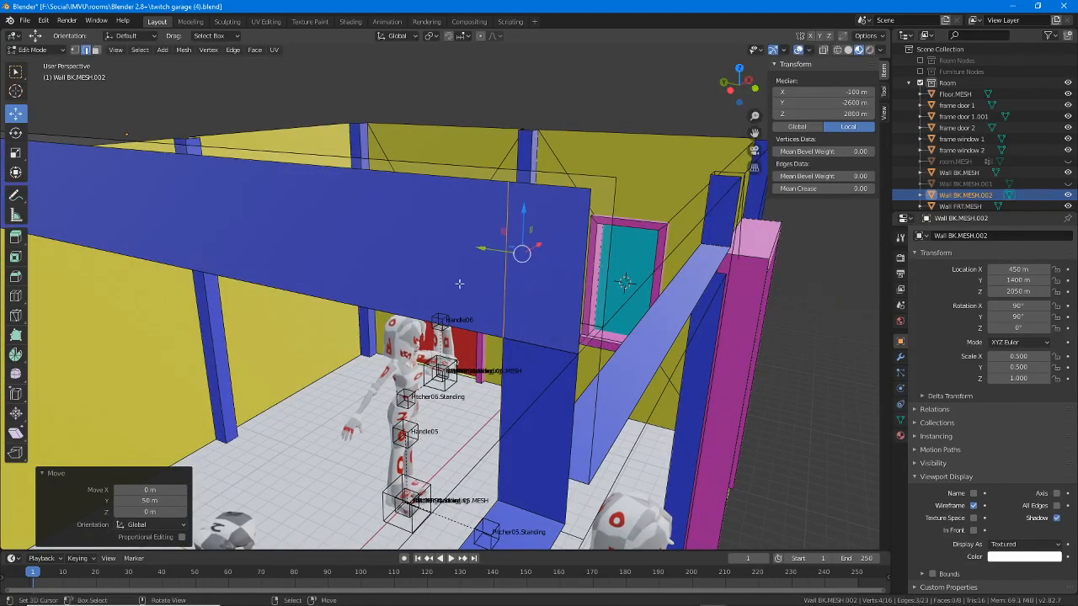
Step: Delete the beam's underside face above the front post and return to Object Mode
middle_drag(370, 110, 220, 90)
click(96, 50)
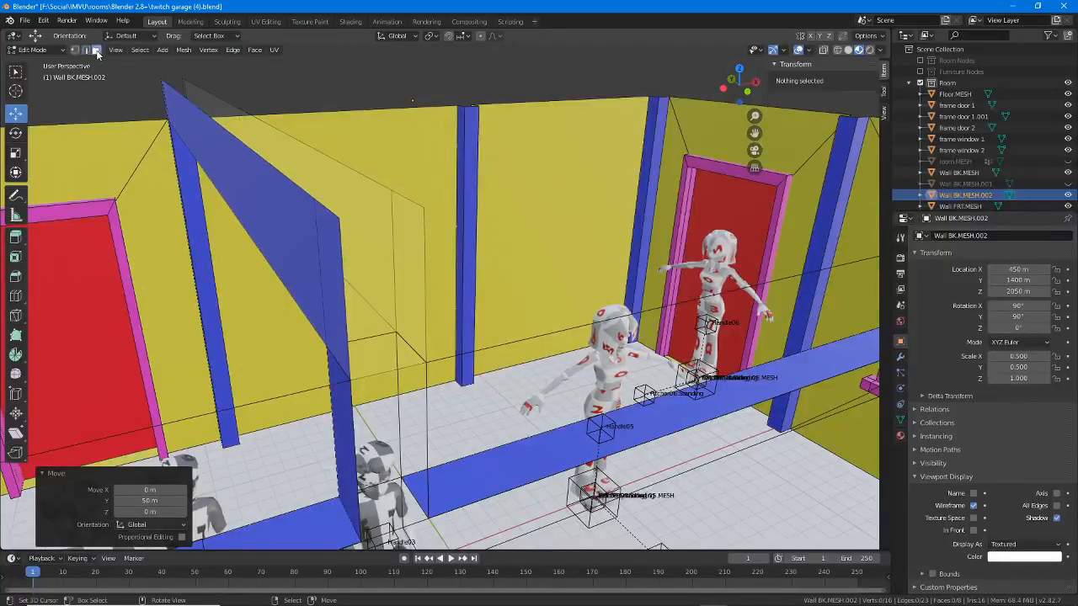
click(375, 347)
key(x)
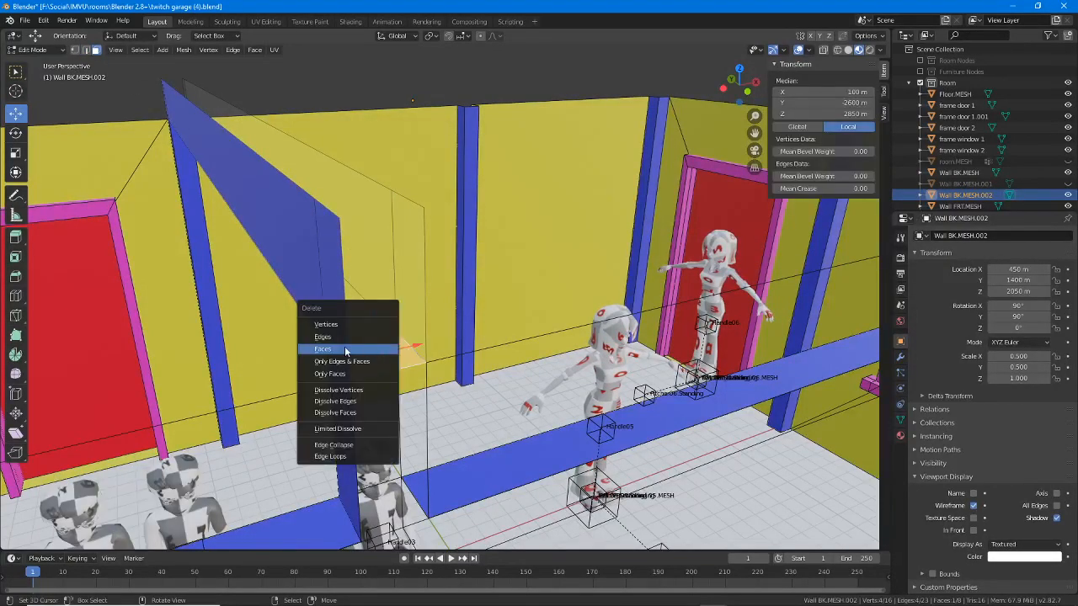
click(337, 350)
middle_drag(333, 357, 321, 305)
right_click(322, 231)
key(Tab)
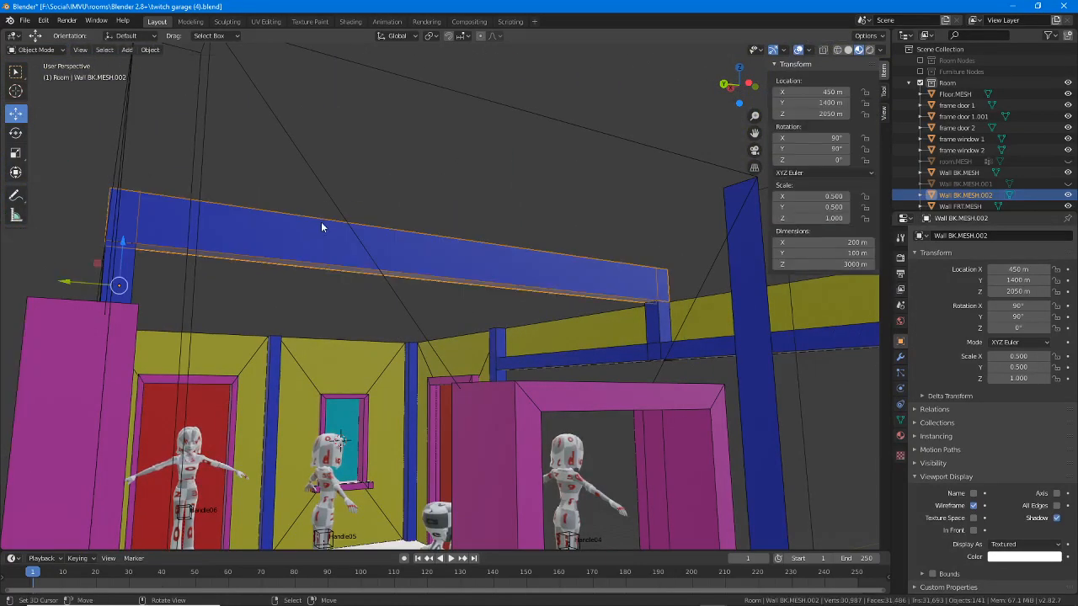
Step: Raise the beam 300 m along Z, examine its underside and both ends, and lower it by 300 m again
drag(112, 244, 324, 234)
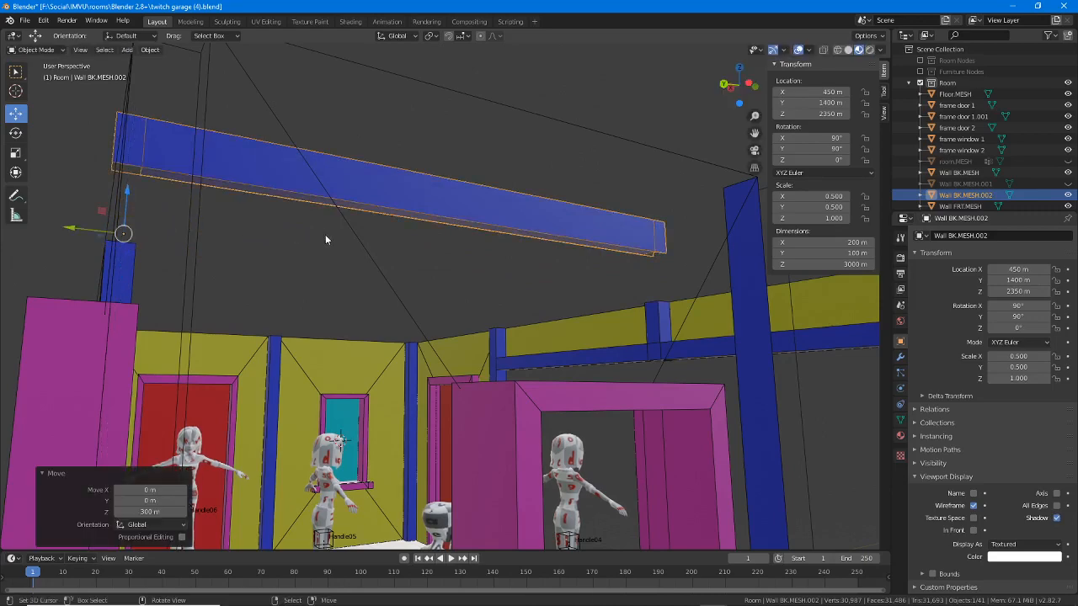
middle_drag(325, 234, 429, 195)
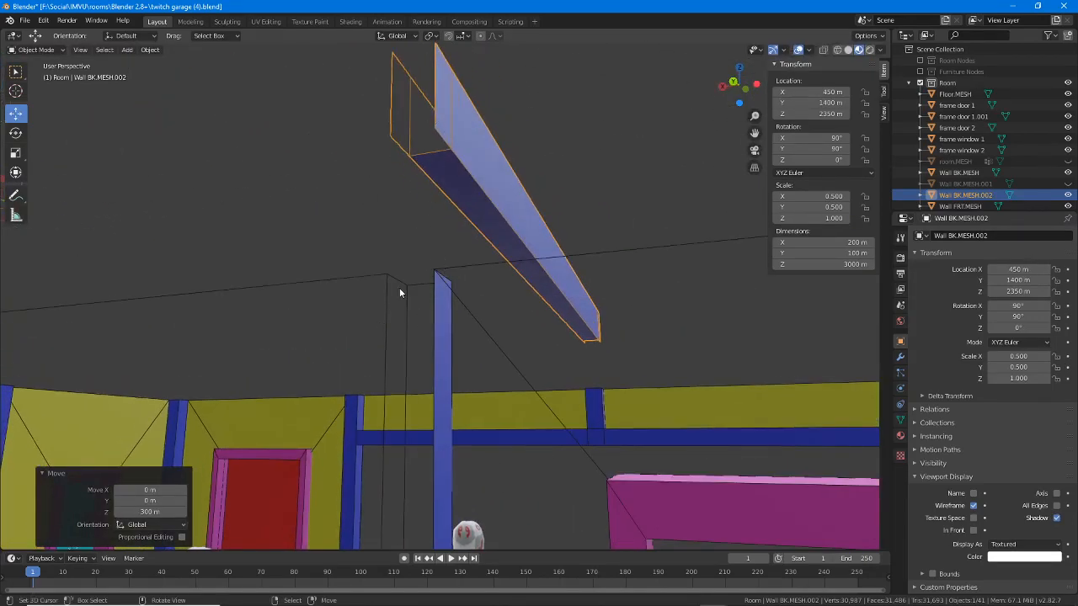
middle_drag(536, 221, 425, 239)
middle_drag(425, 349, 307, 308)
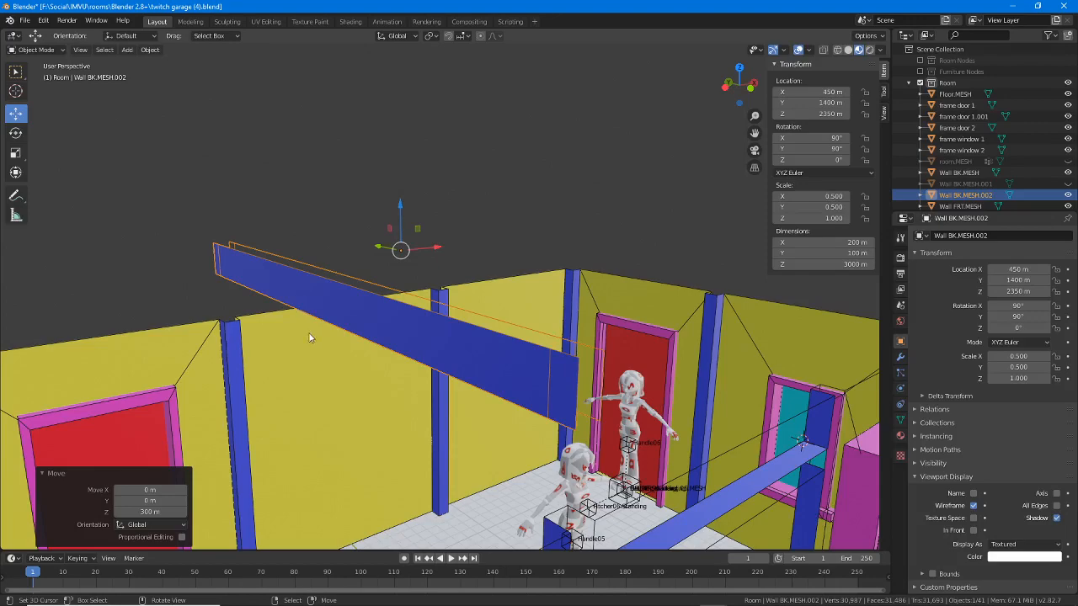
middle_drag(358, 368, 614, 314)
middle_drag(387, 207, 466, 211)
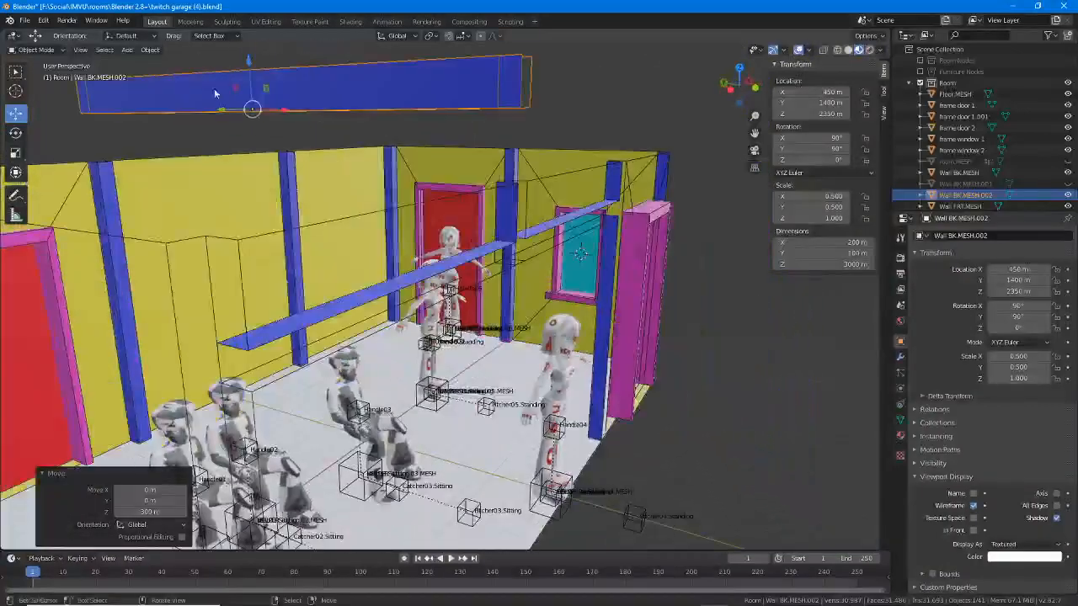
middle_drag(214, 94, 296, 103)
ctrl+drag(296, 103, 300, 143)
Step: Duplicate the beam and move the copy 1700 m along X onto the next pair of posts
middle_drag(454, 194, 327, 210)
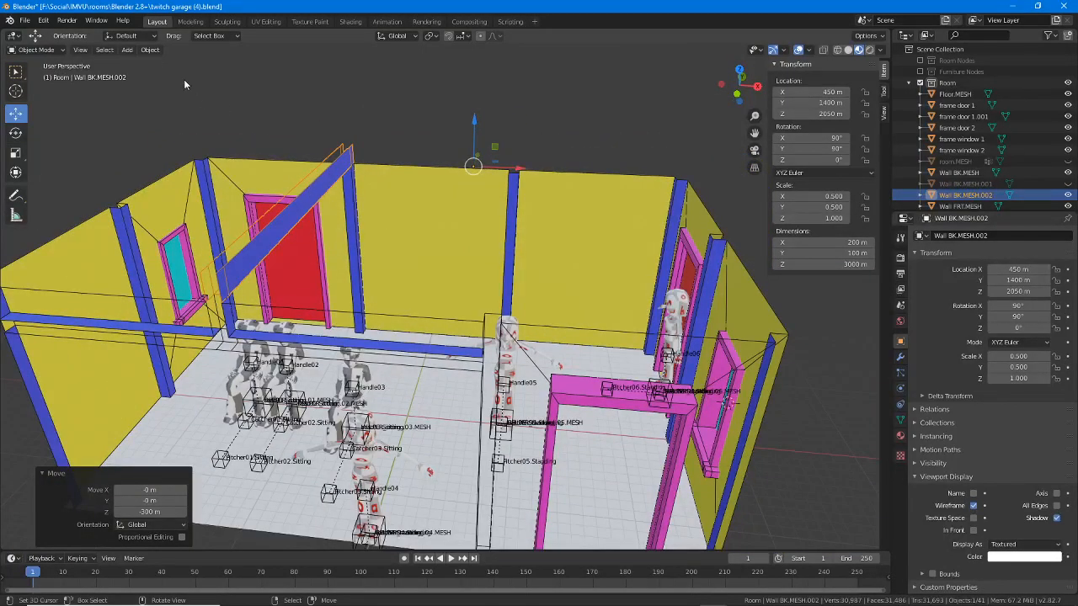
click(150, 49)
click(165, 137)
right_click(164, 127)
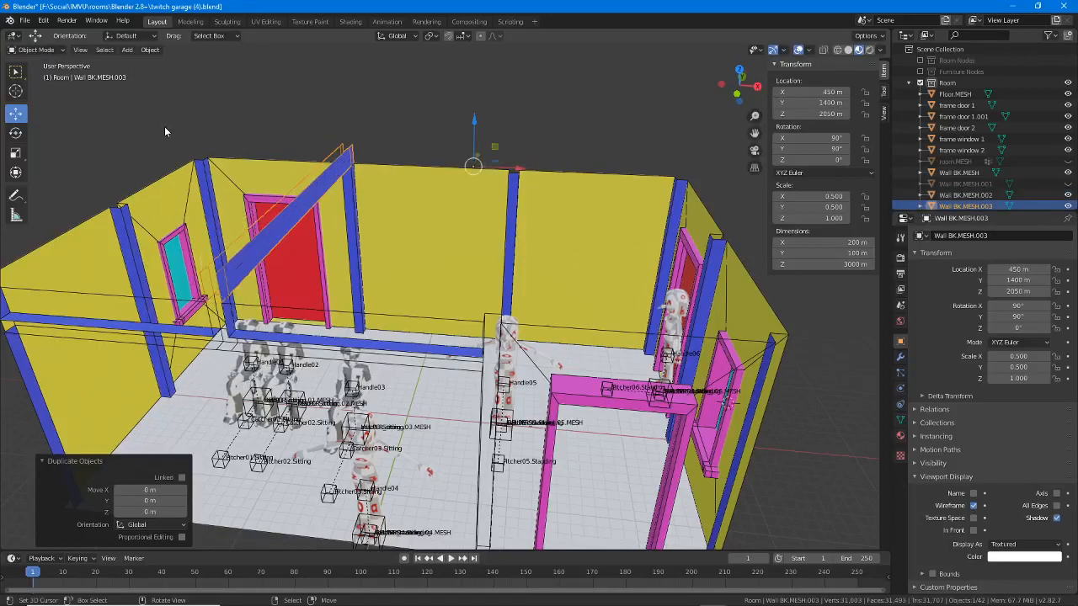
drag(515, 173, 646, 226)
Step: Duplicate the second beam and move the copy 1600 m along X onto the posts of the end wall
middle_drag(646, 225, 463, 221)
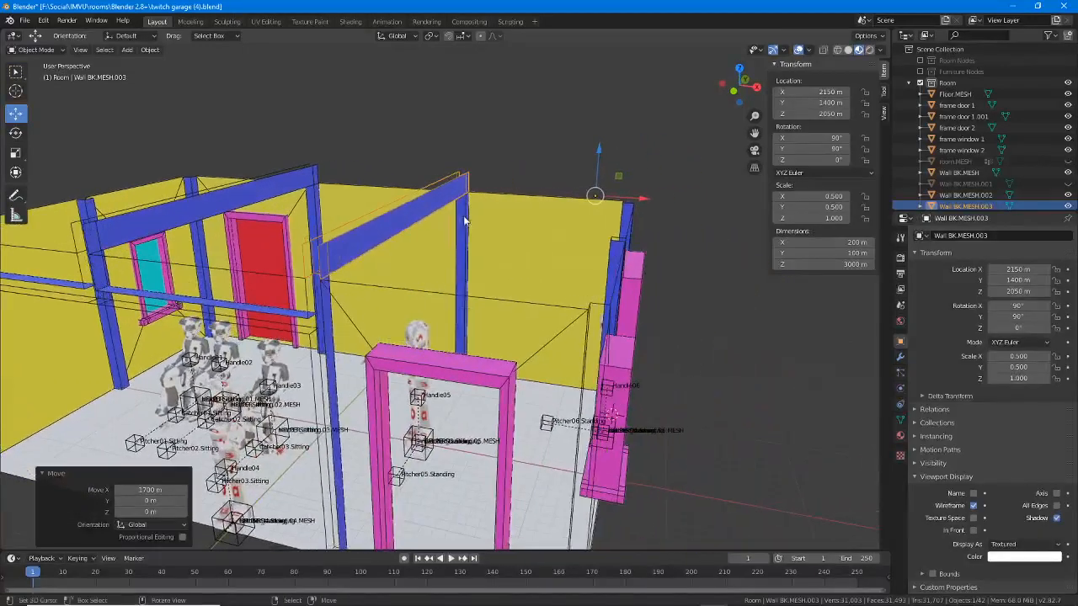
click(151, 49)
click(172, 137)
right_click(210, 143)
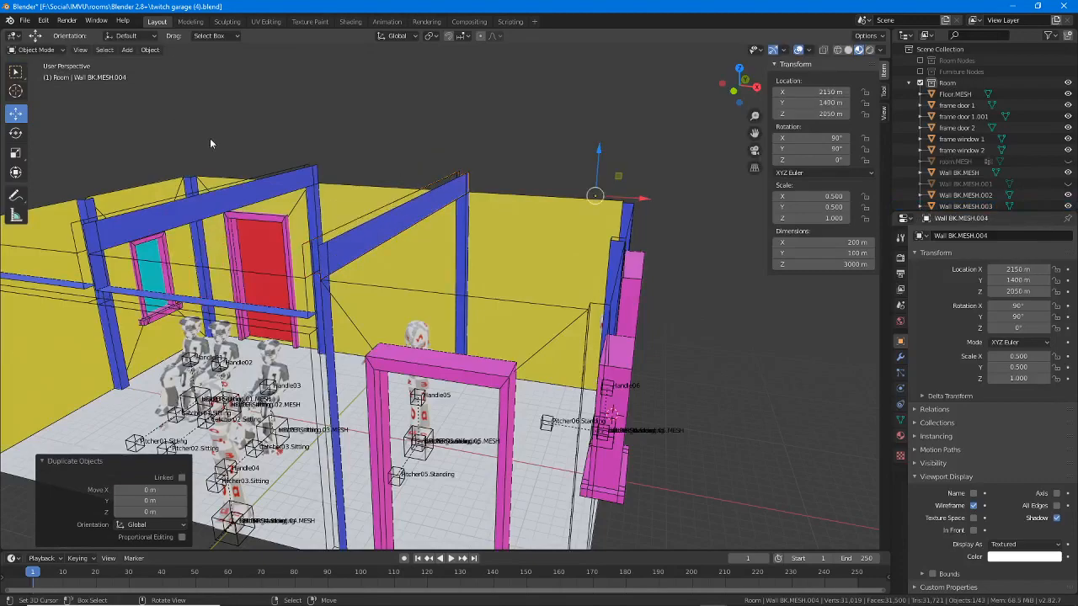
drag(619, 199, 743, 229)
Step: In Edit Mode, add one loop cut across the end-wall beam above the middle post between the door and the window
shift+middle_drag(743, 229, 471, 221)
middle_drag(320, 277, 377, 219)
scroll(449, 287, up, 3)
scroll(388, 279, up, 3)
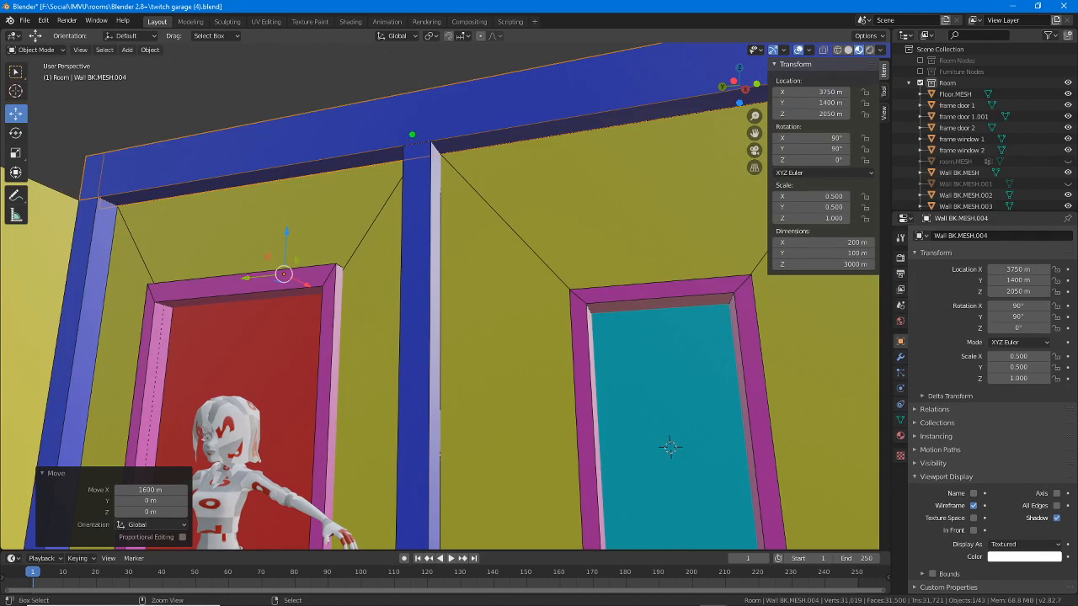
key(Escape)
click(47, 53)
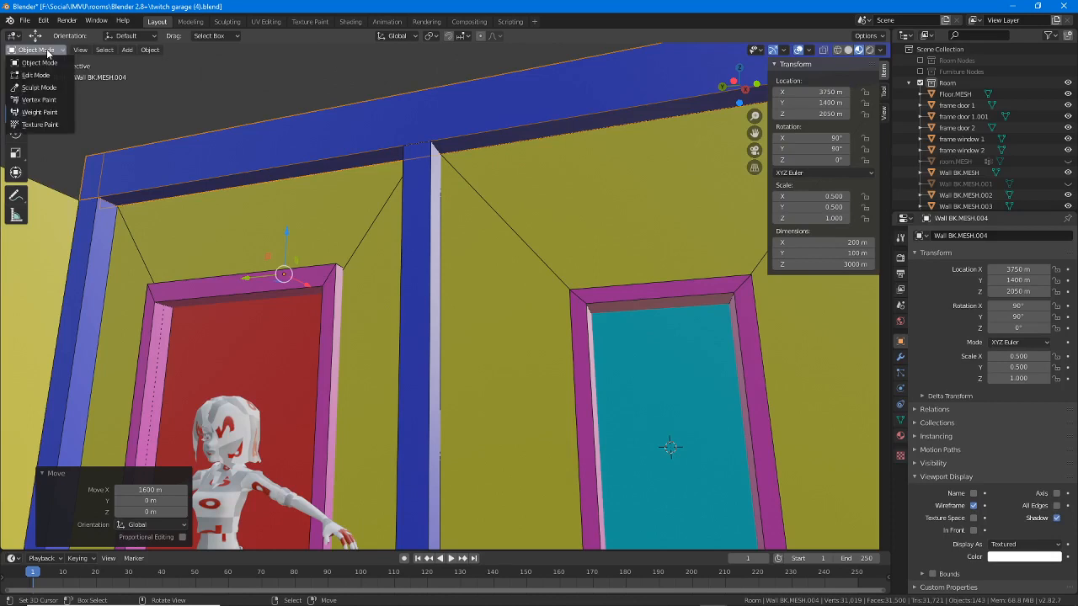
click(41, 75)
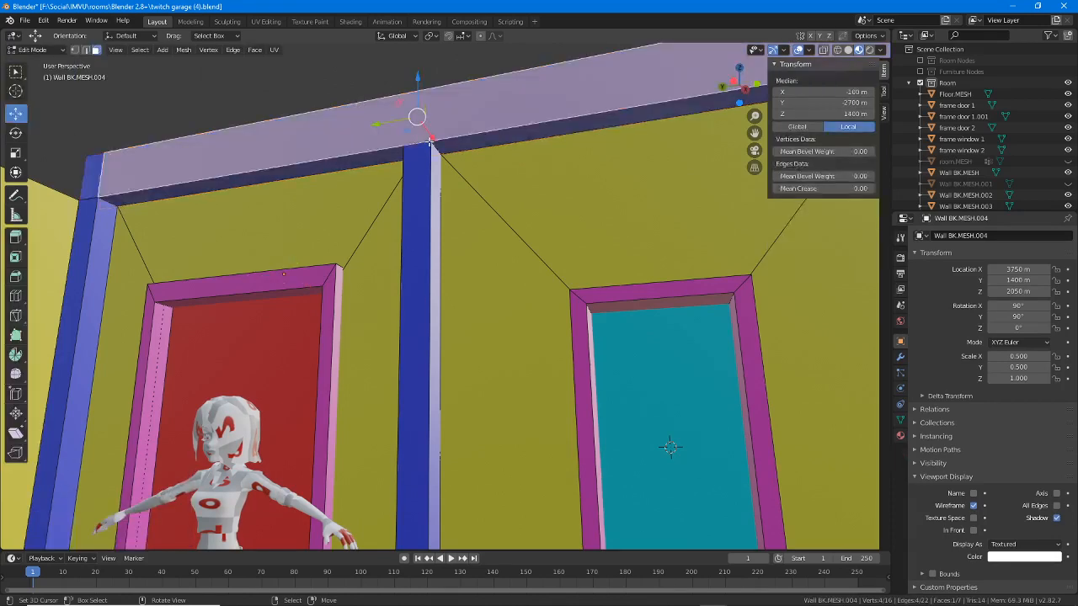
key(alt+a)
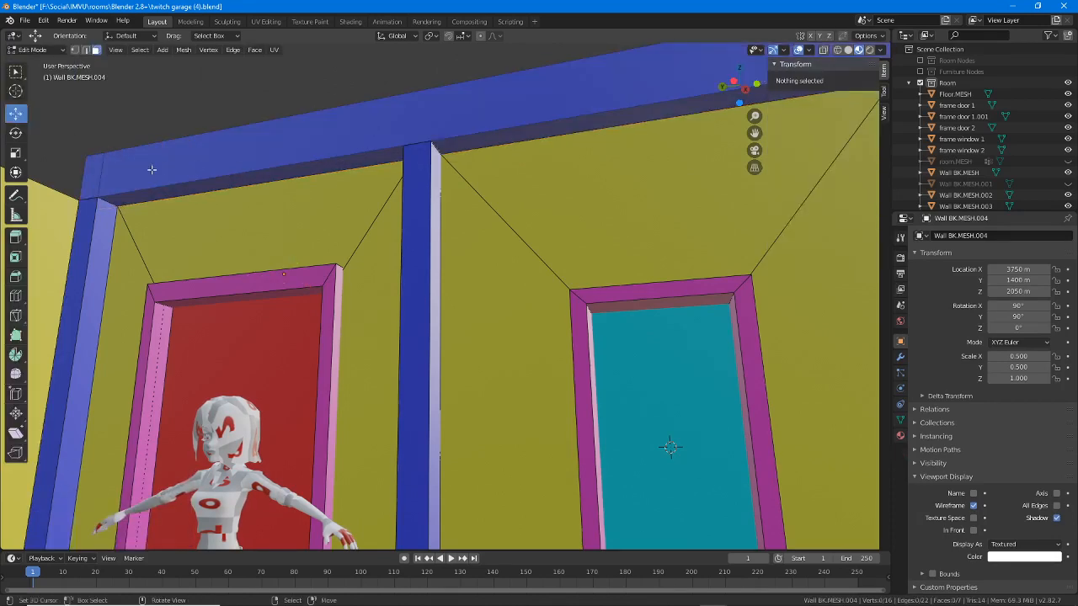
click(16, 296)
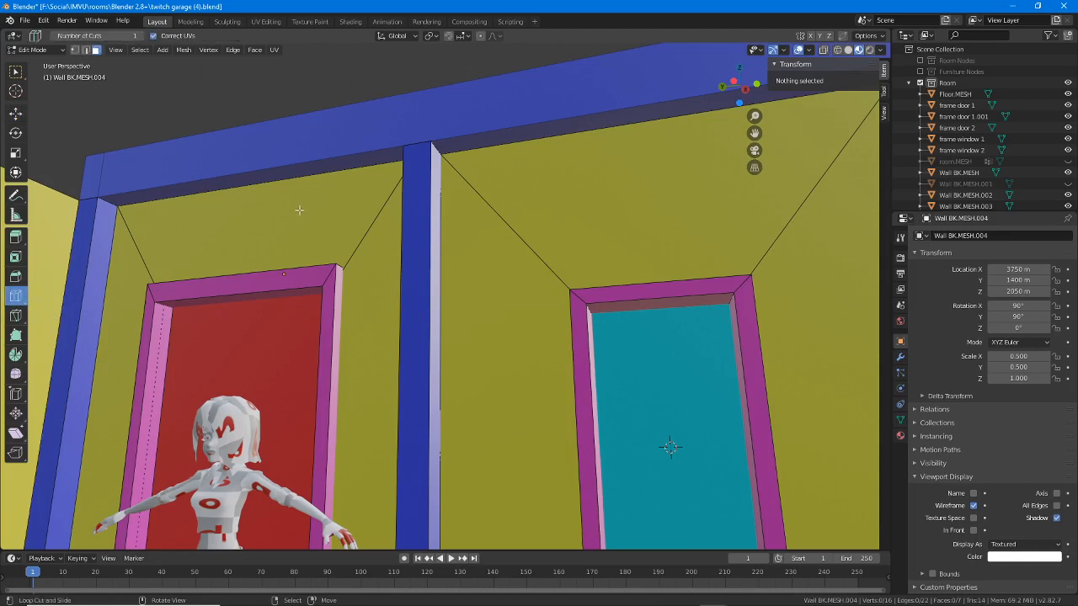
click(410, 148)
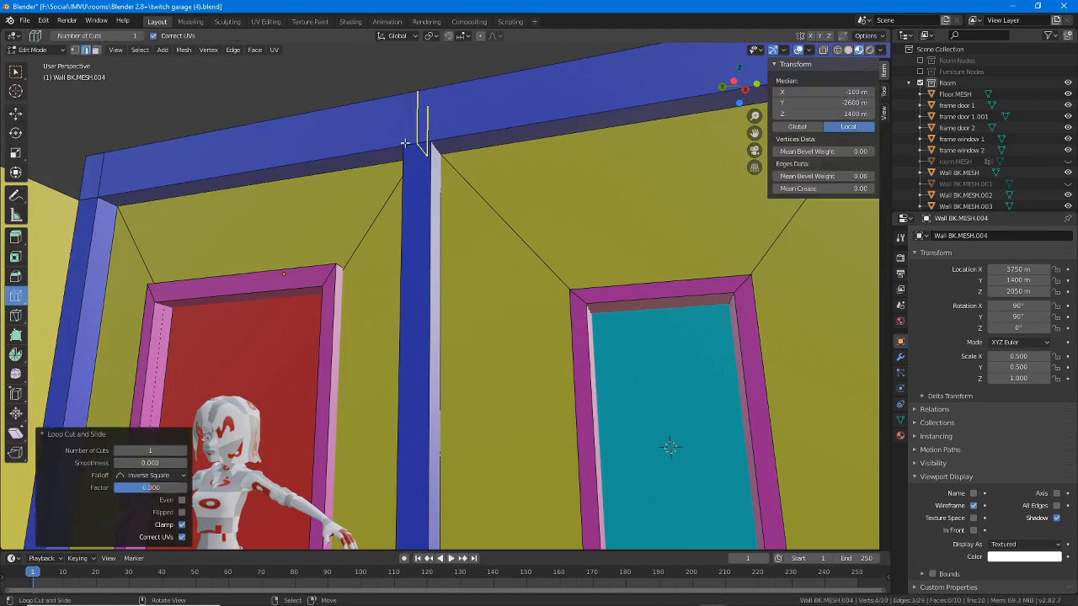
click(14, 116)
click(413, 115)
scroll(413, 93, up, 3)
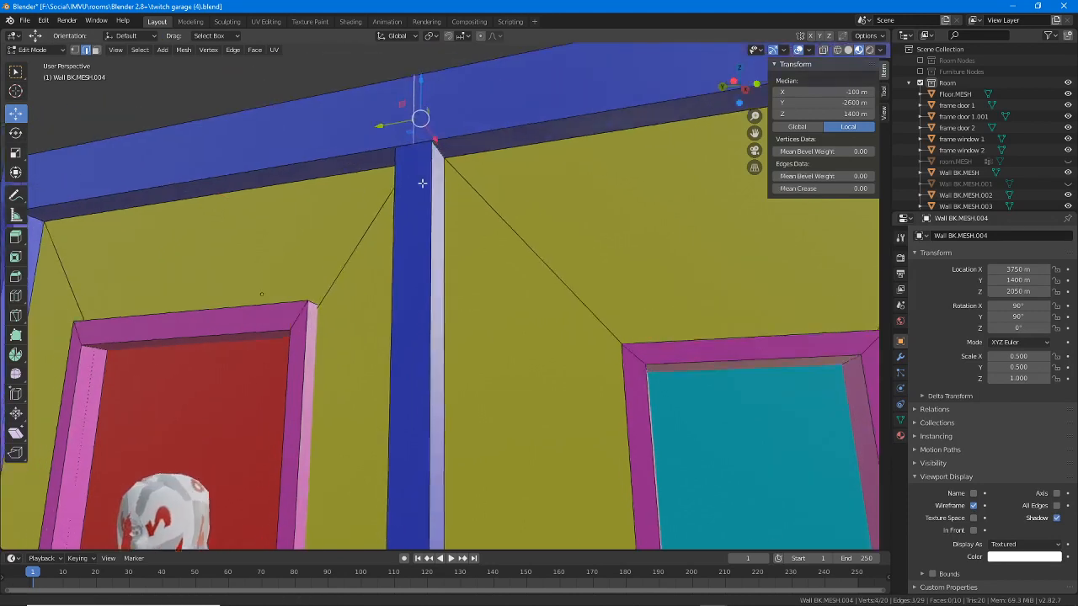
Step: Move the selected edge loop on the beam 50 m along Y to line up with the middle pillar's near edge
scroll(422, 183, down, 2)
key(g)
key(z)
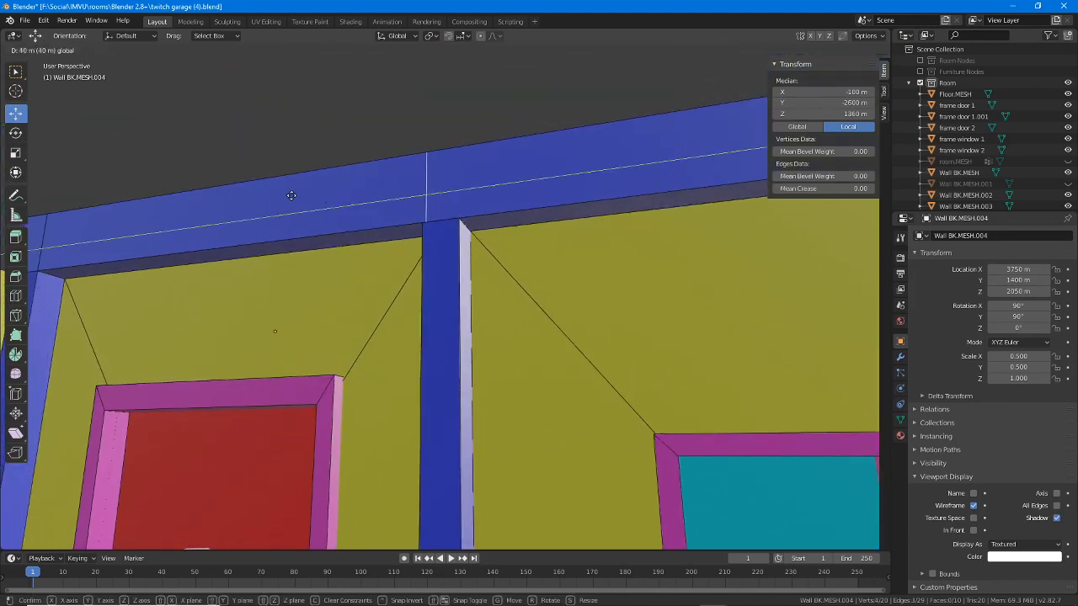
key(Return)
scroll(405, 195, up, 6)
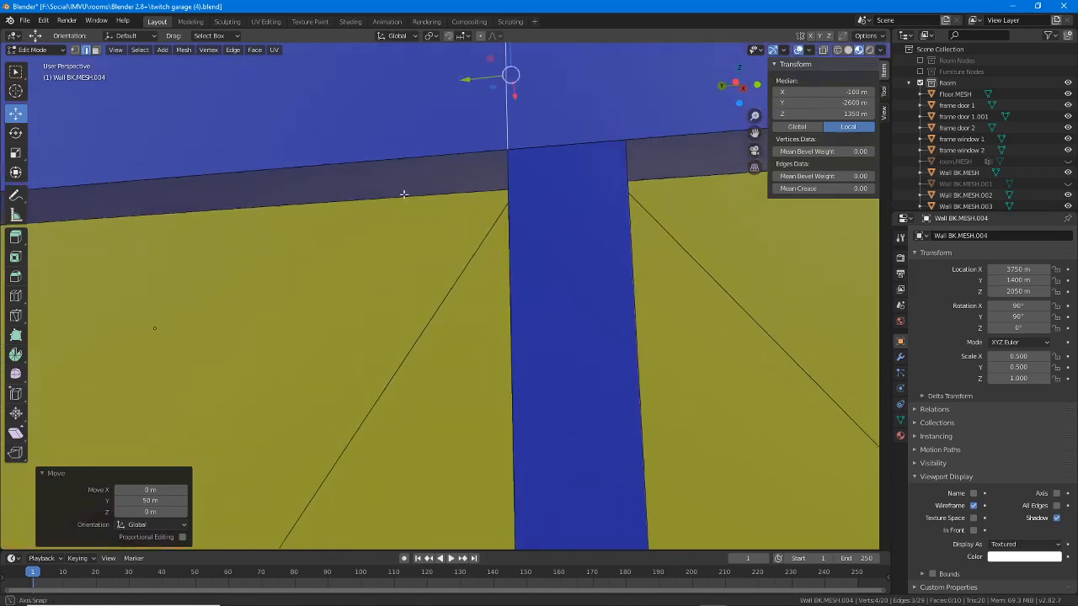
middle_drag(405, 195, 409, 364)
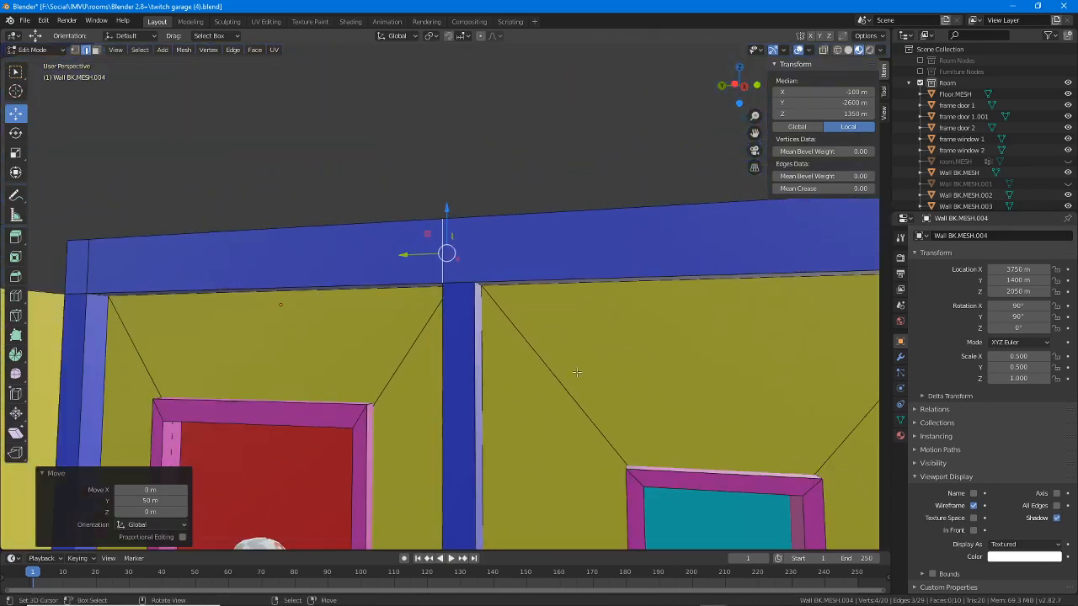
shift+middle_drag(652, 355, 526, 340)
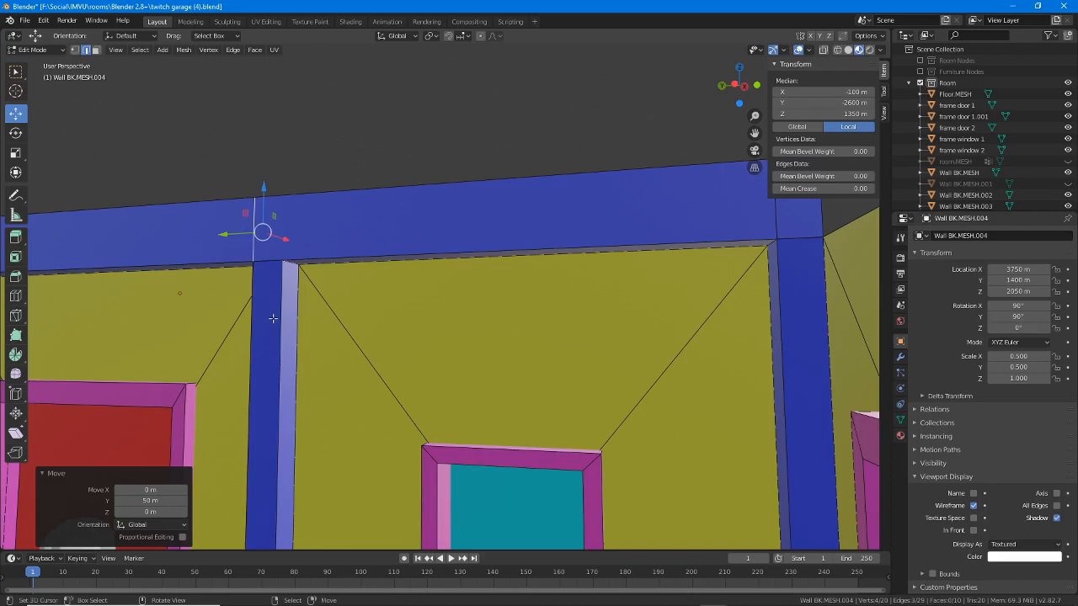
Step: Add a second loop cut across the beam beyond the middle pillar and move it 600 m along Y toward the pillar
click(15, 296)
click(467, 238)
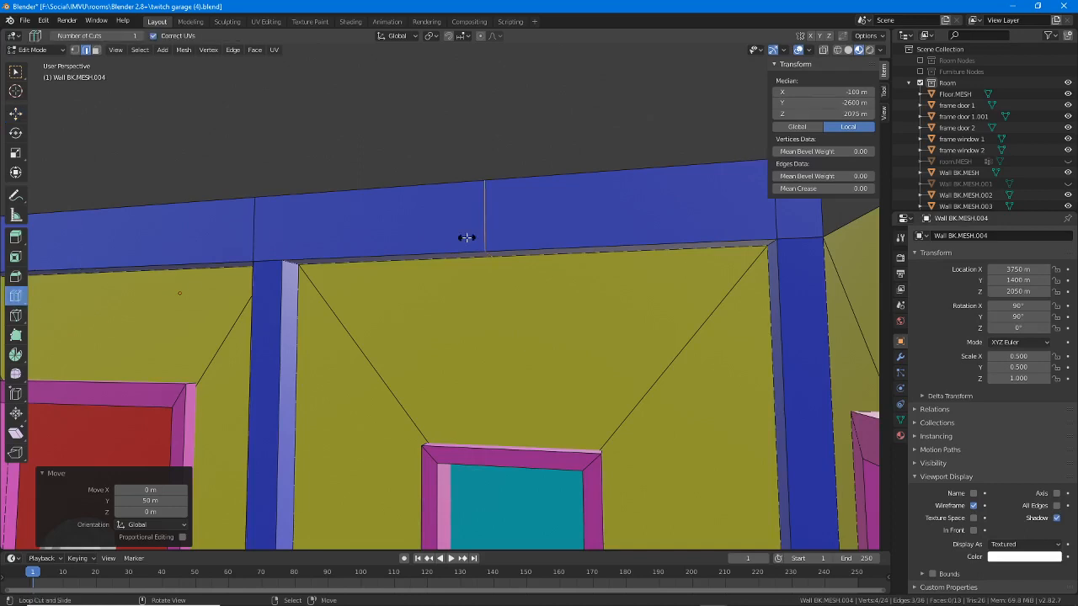
click(15, 113)
drag(447, 224, 257, 215)
scroll(202, 245, up, 2)
shift+middle_drag(202, 244, 344, 271)
scroll(344, 271, up, 3)
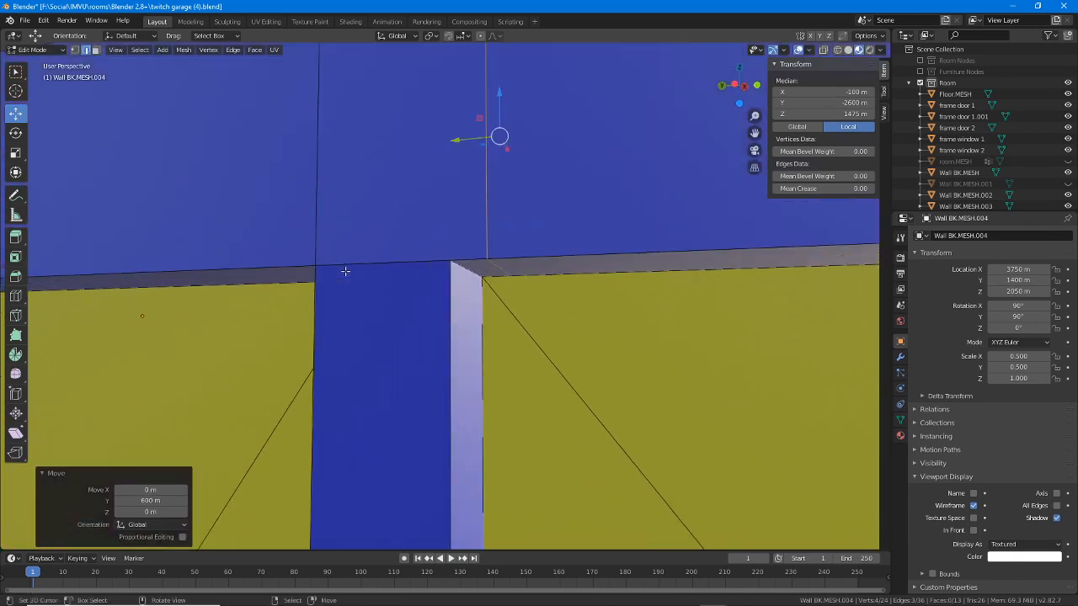
scroll(330, 245, down, 3)
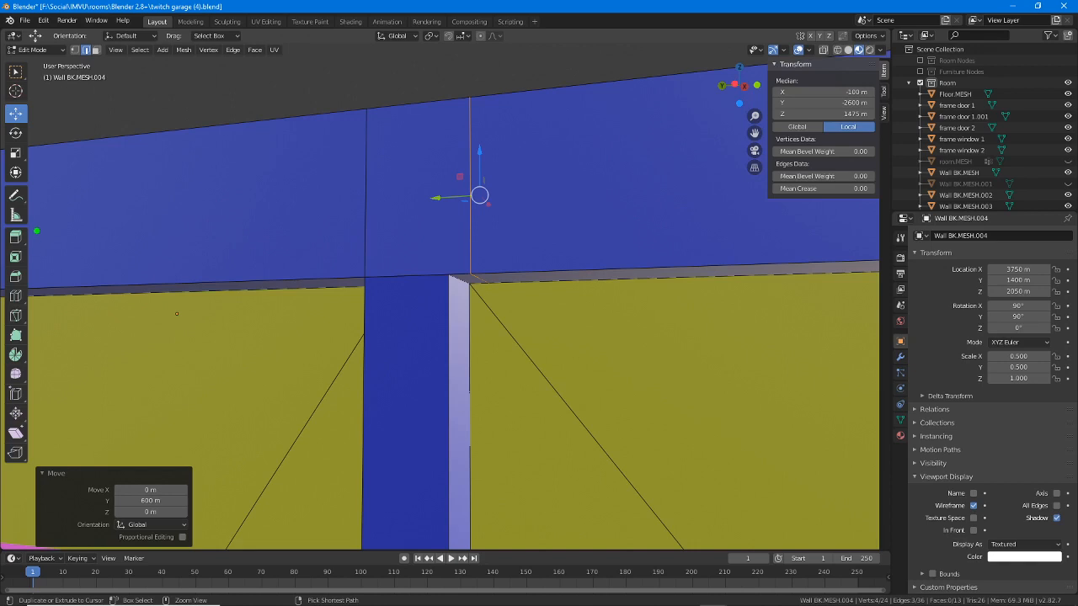
drag(37, 231, 36, 451)
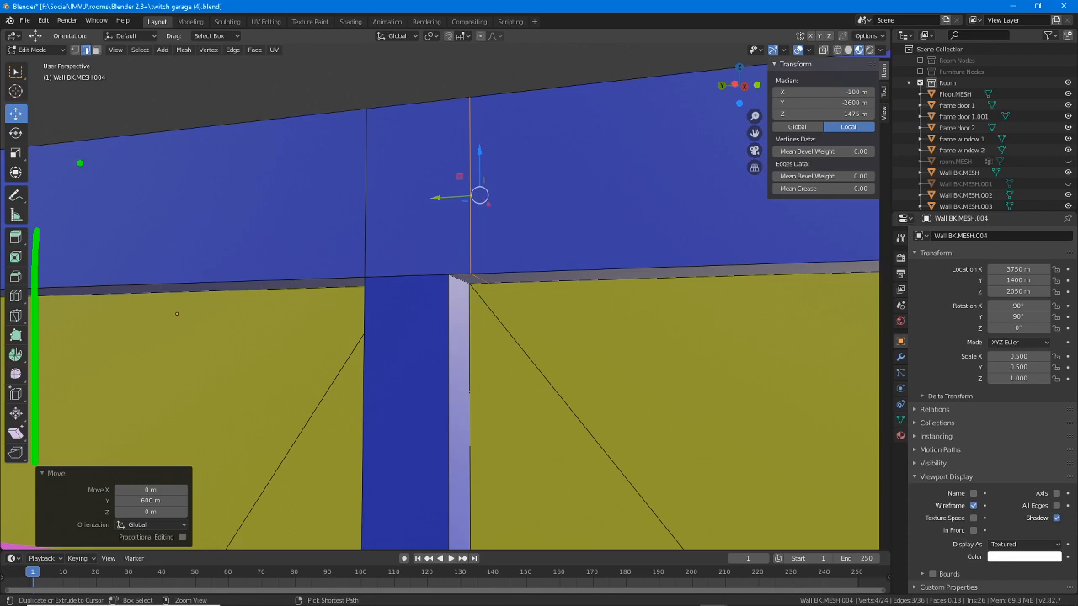
mouse_move(34, 107)
mouse_down()
mouse_move(35, 202)
mouse_move(52, 179)
mouse_up()
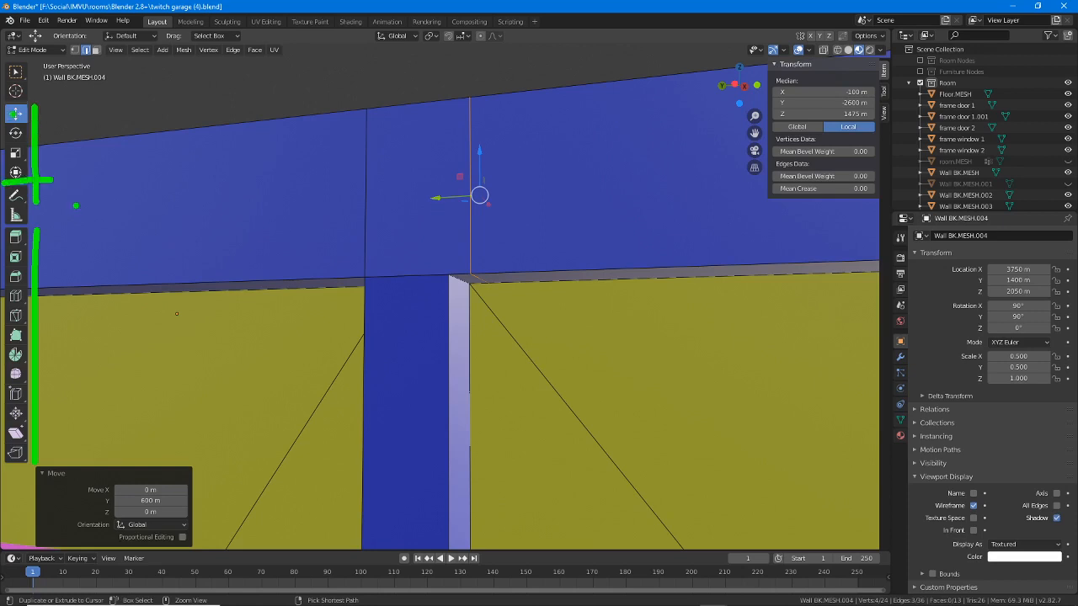
key(Escape)
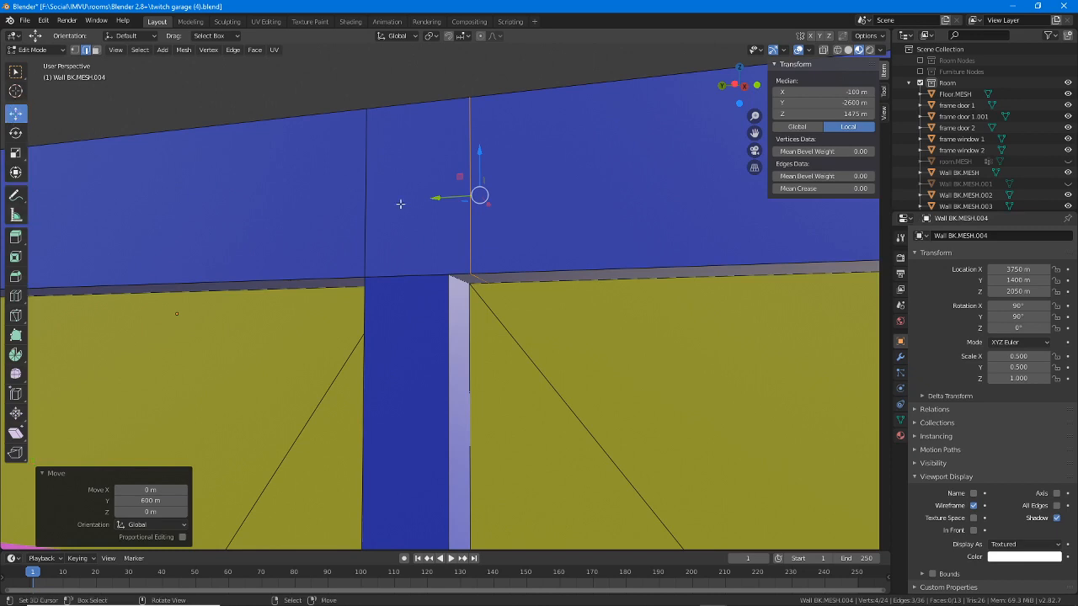
Step: Move the second edge loop another 20 m along Y toward the middle pillar's far edge
drag(436, 199, 288, 169)
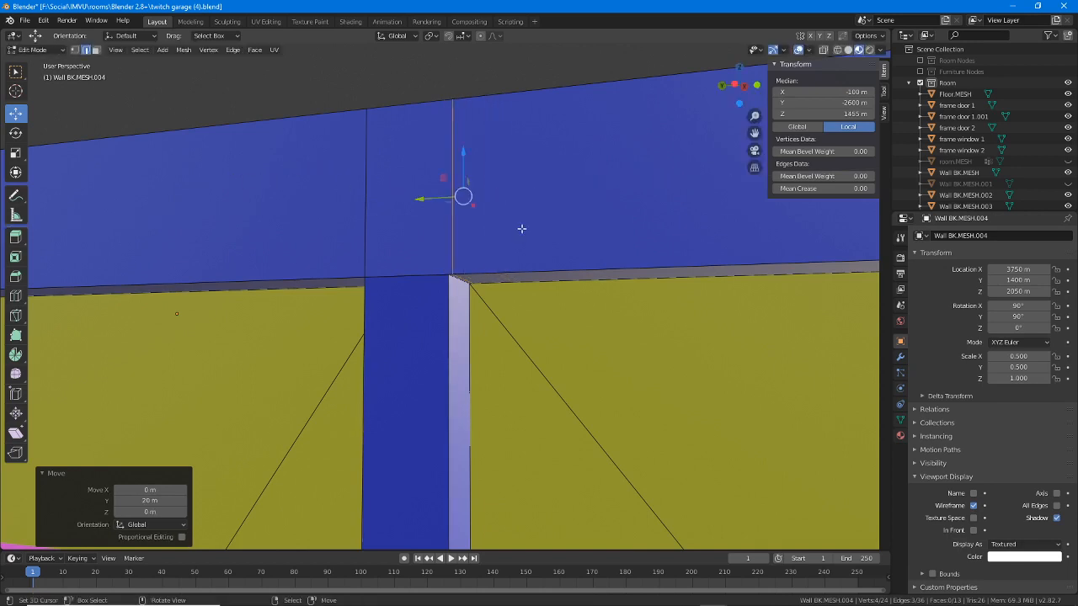
scroll(519, 228, up, 3)
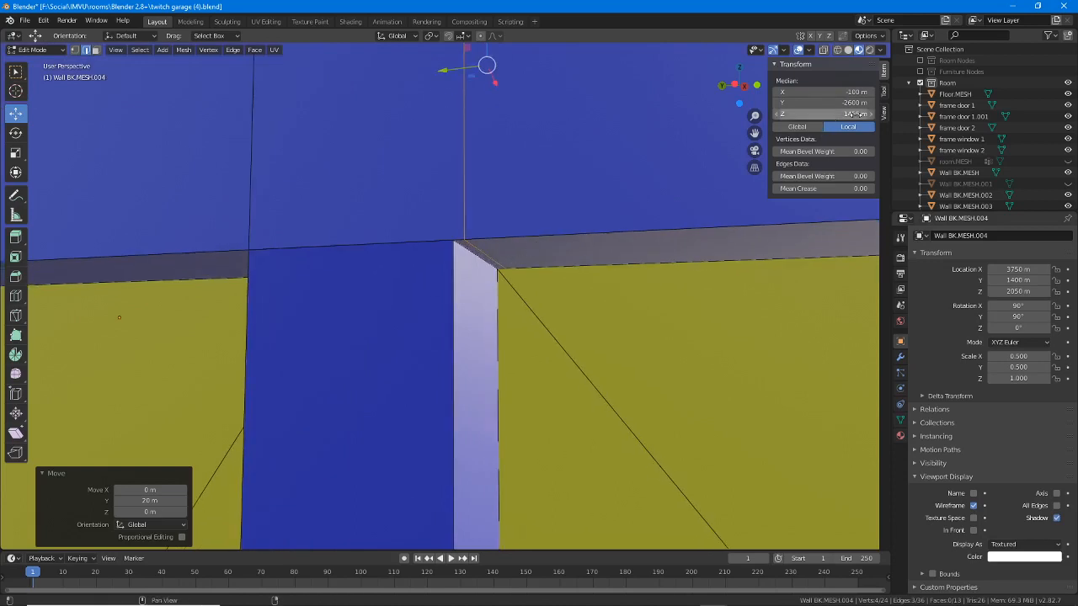
scroll(533, 196, down, 3)
scroll(533, 196, down, 6)
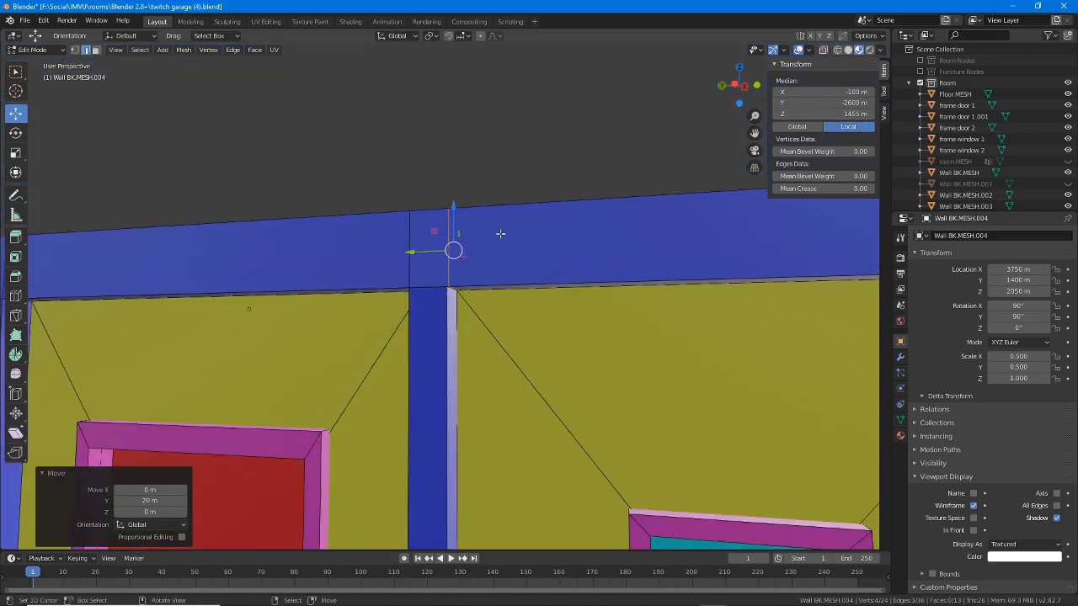
scroll(438, 236, down, 1)
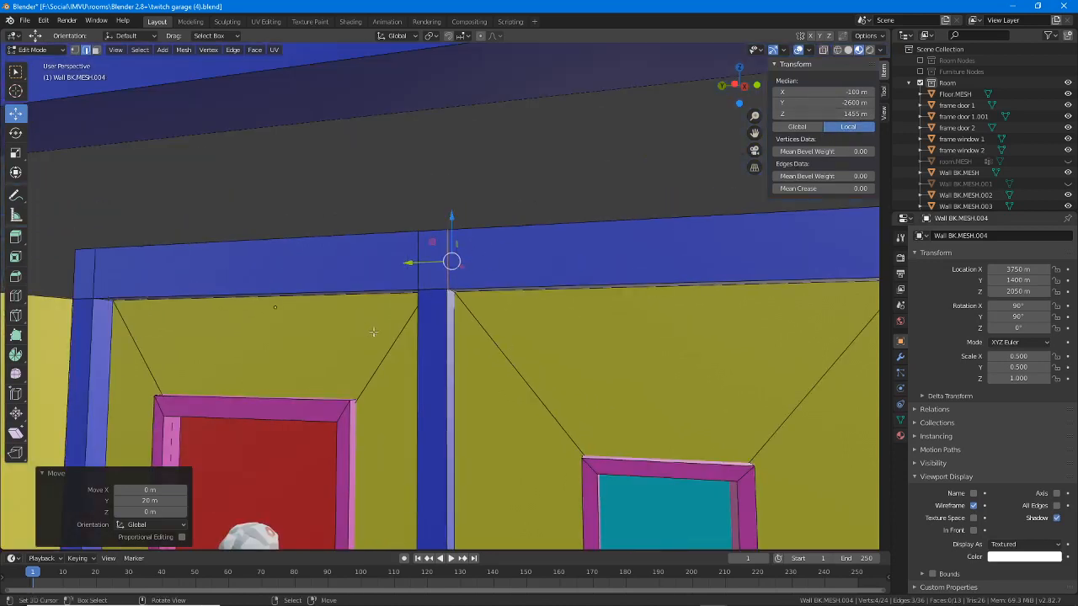
shift+middle_drag(426, 323, 416, 306)
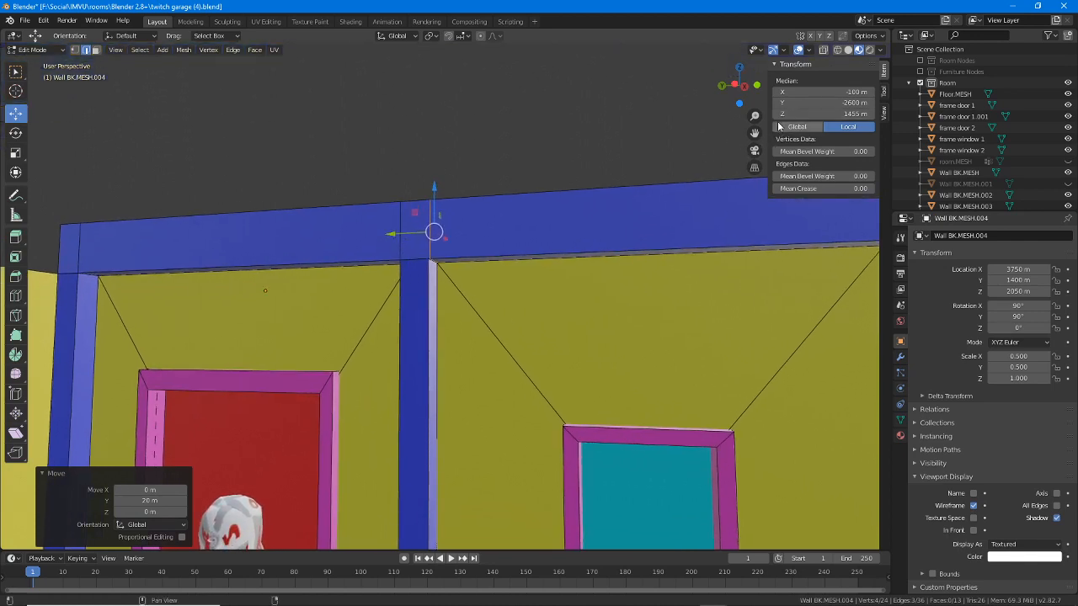
drag(774, 125, 883, 126)
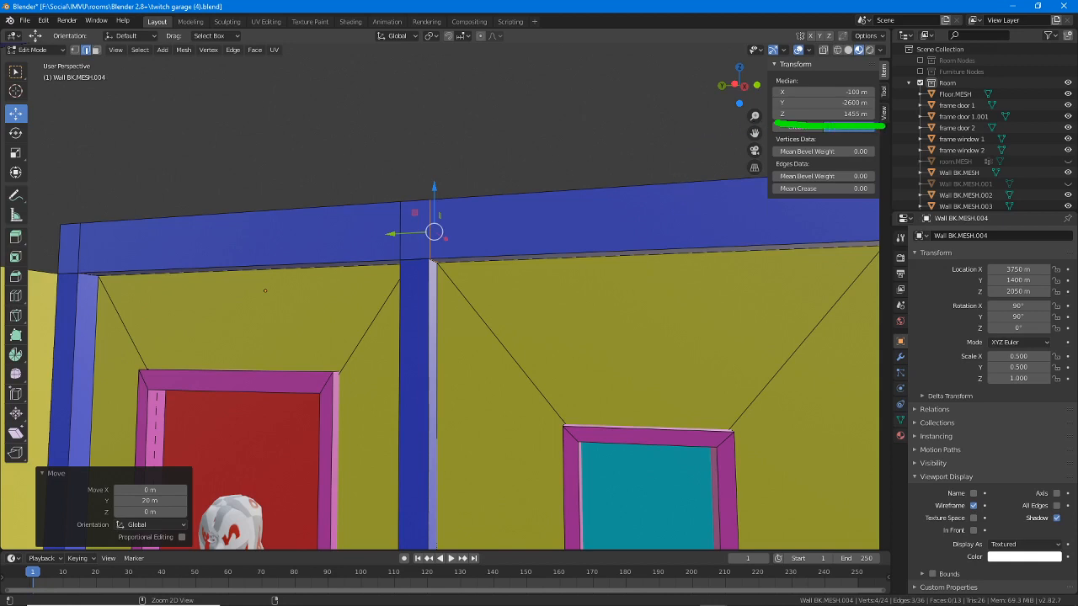
mouse_move(699, 80)
mouse_down()
mouse_move(684, 93)
mouse_move(606, 94)
mouse_move(606, 107)
mouse_move(631, 113)
mouse_up()
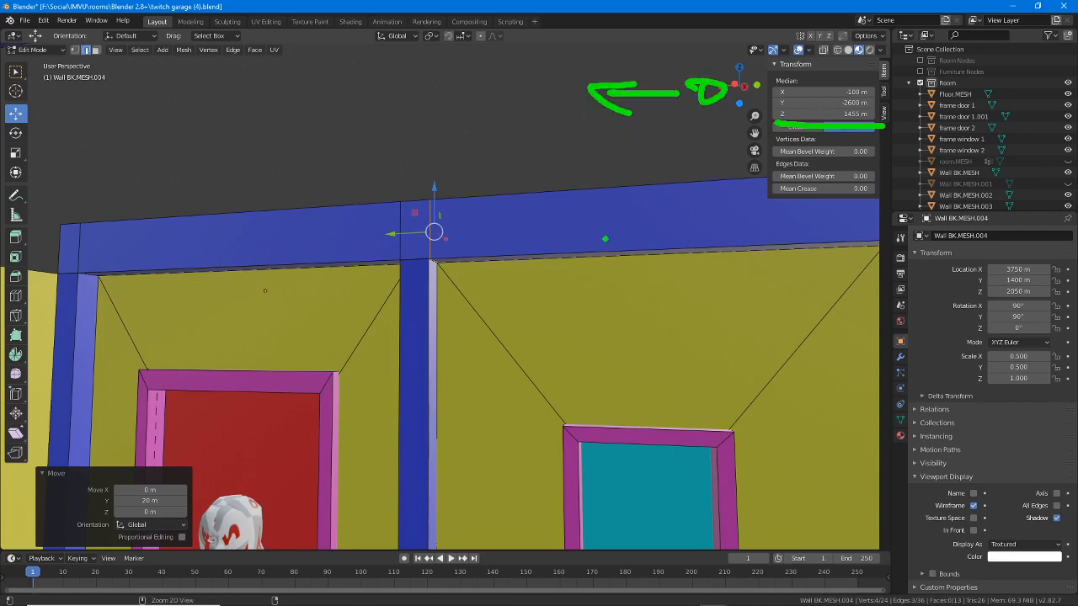
key(Escape)
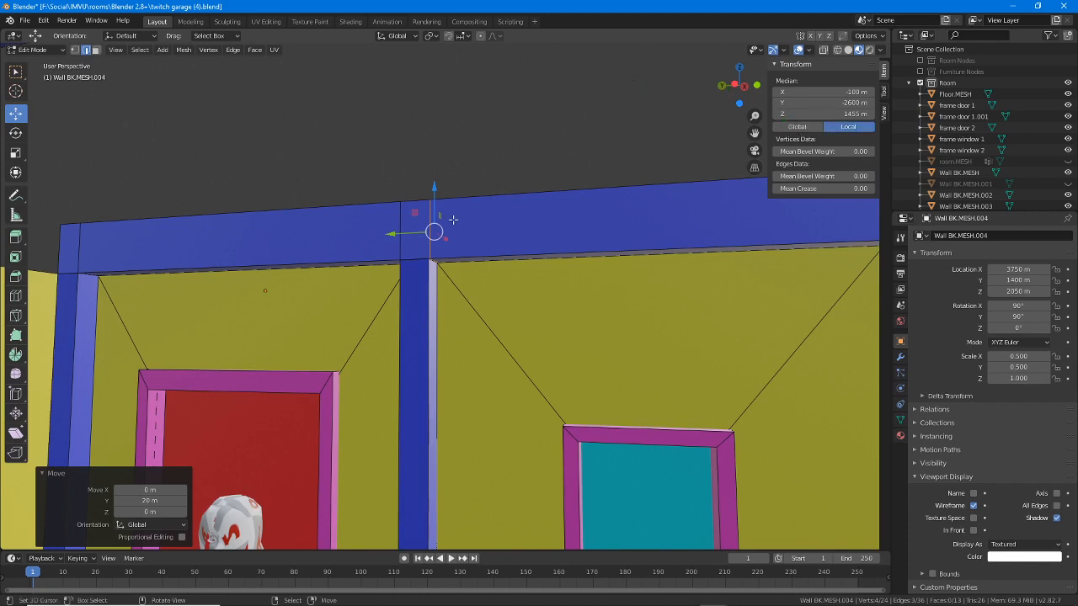
Step: Set the second edge loop's local Z position to 1450 m so it aligns with the middle pillar's far edge
scroll(453, 219, up, 3)
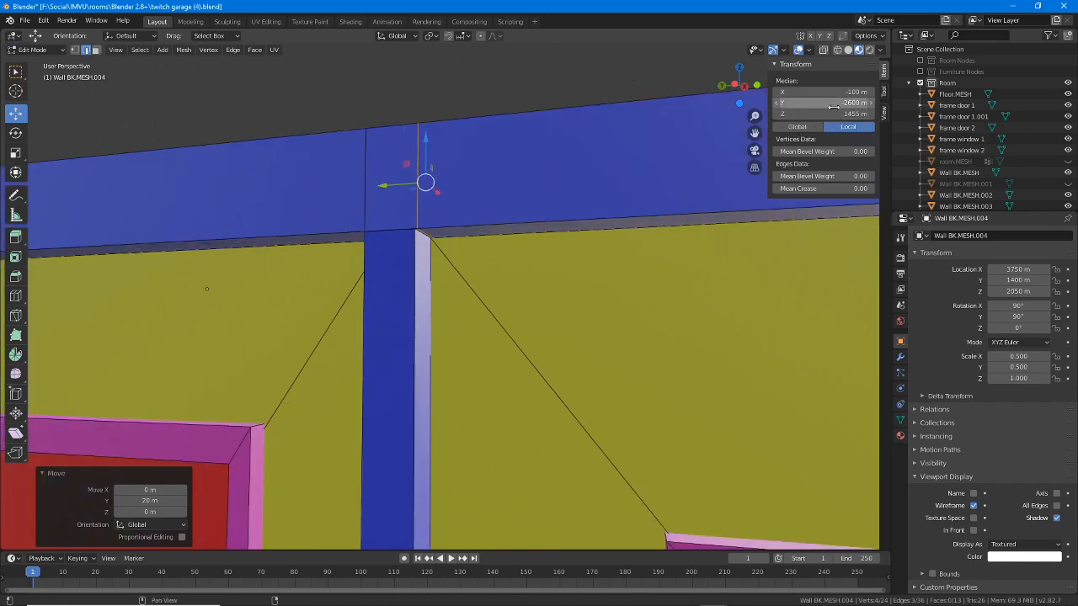
click(814, 112)
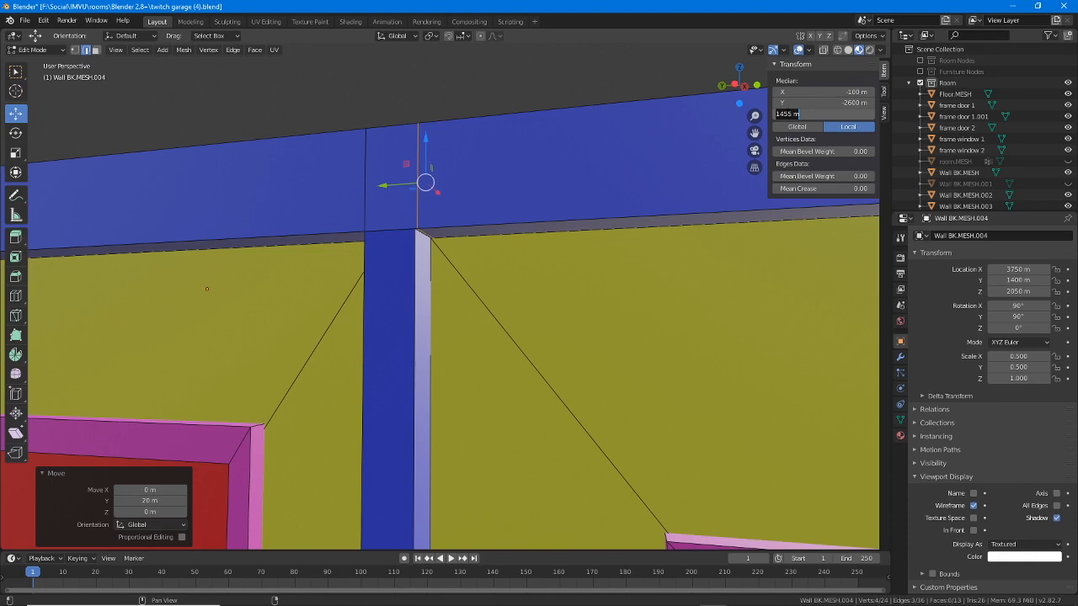
drag(787, 112, 856, 112)
text(0)
key(Return)
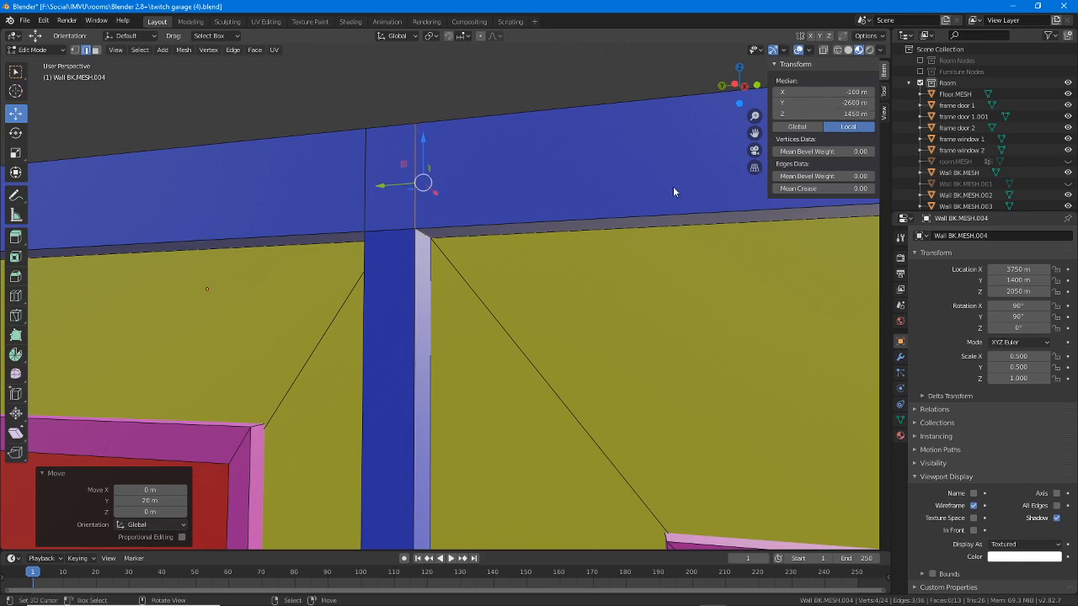
scroll(405, 223, up, 5)
scroll(405, 223, down, 3)
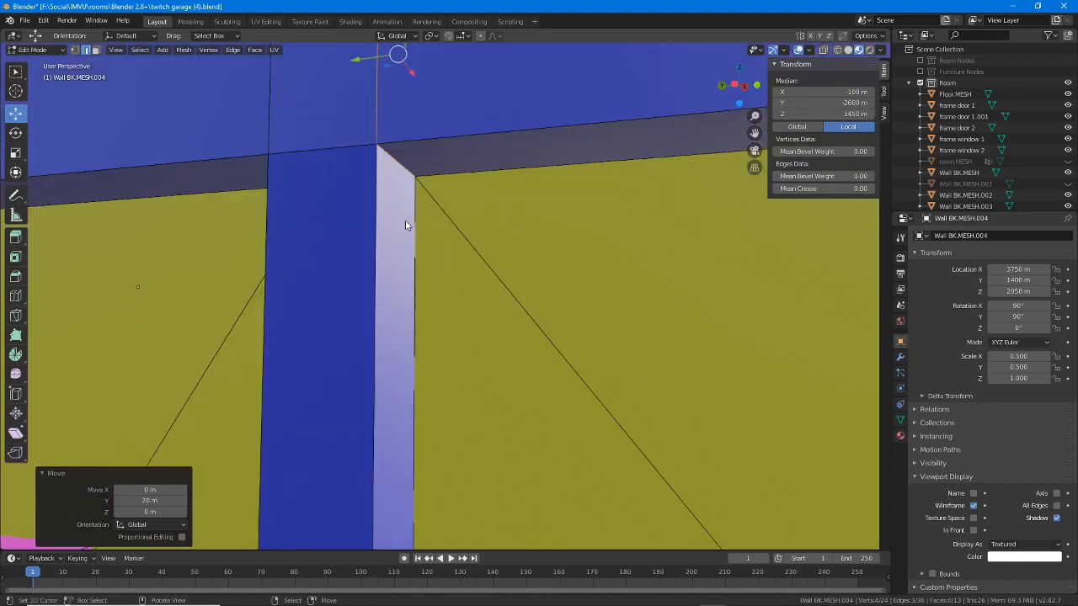
Step: Examine the two edge loops beside the middle pillar from above and around the beam
alt+right_click(275, 115)
alt+right_click(376, 120)
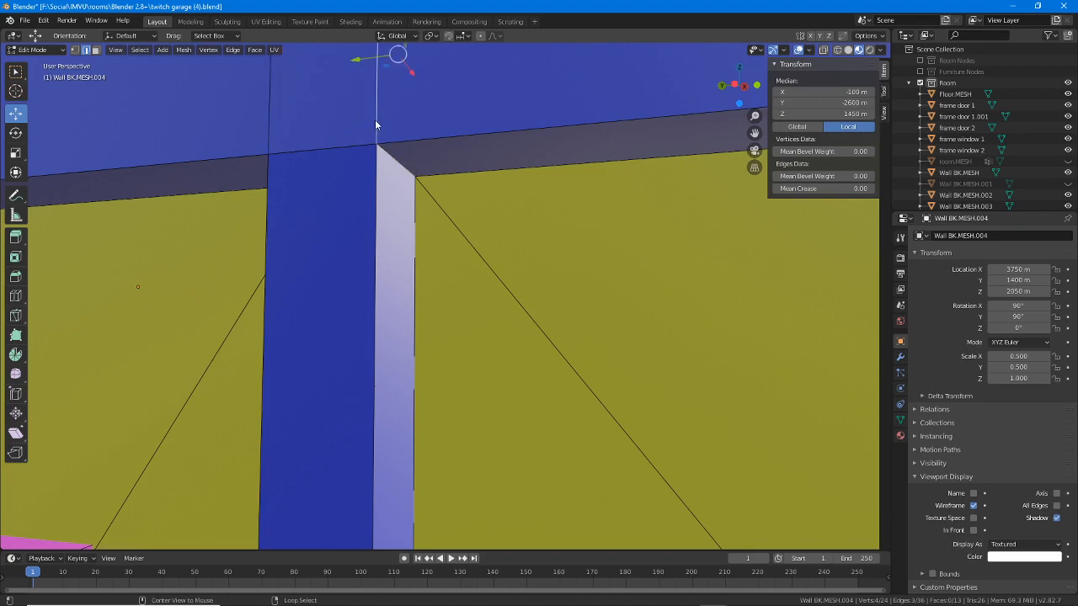
scroll(584, 234, down, 3)
middle_drag(584, 233, 562, 351)
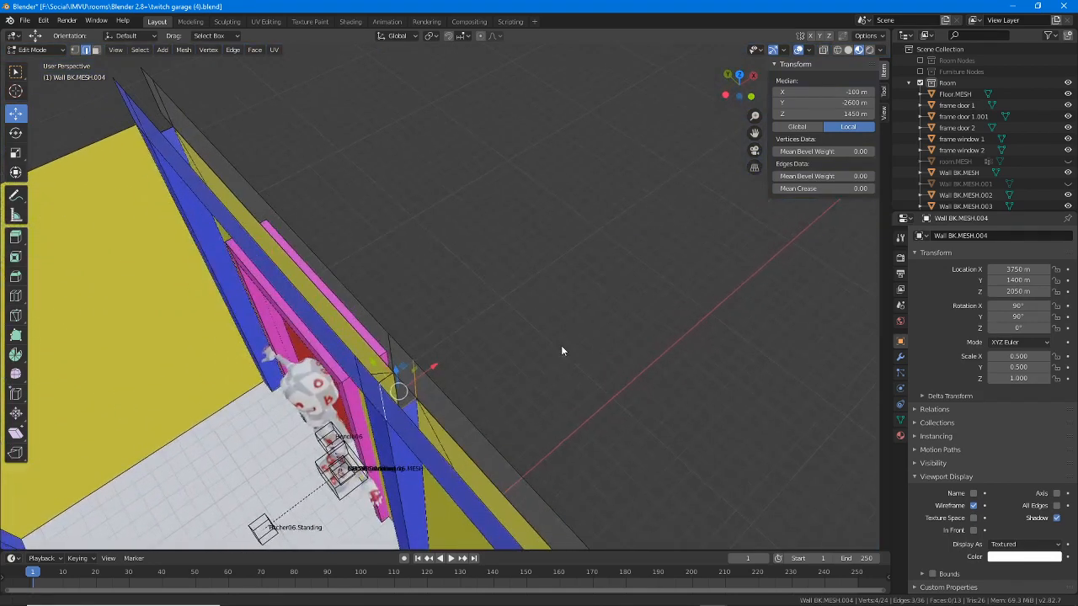
scroll(414, 412, up, 2)
scroll(410, 392, up, 2)
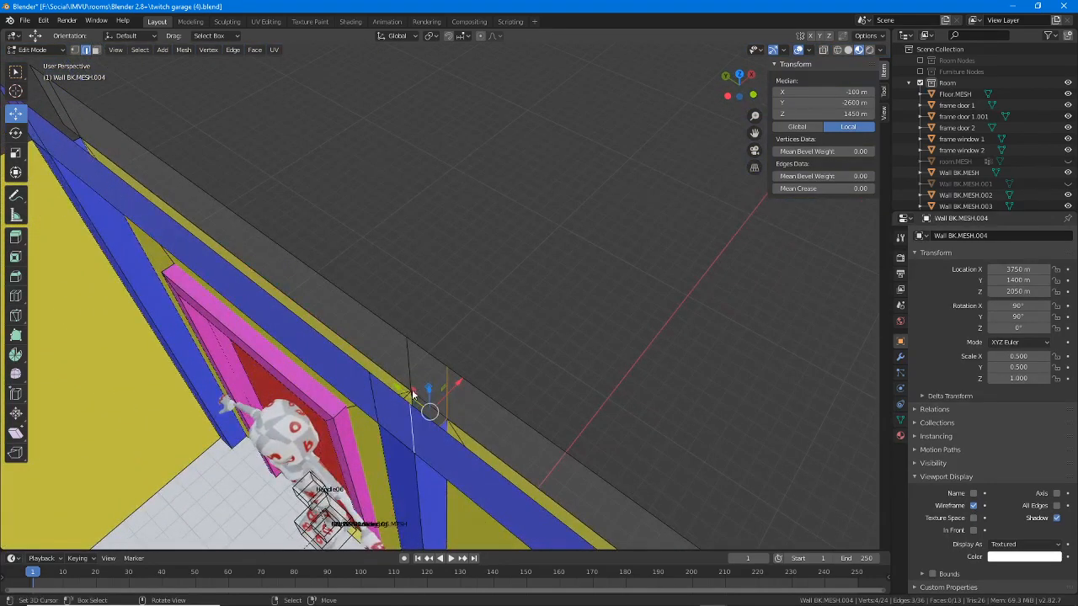
middle_drag(412, 394, 301, 330)
scroll(300, 329, down, 2)
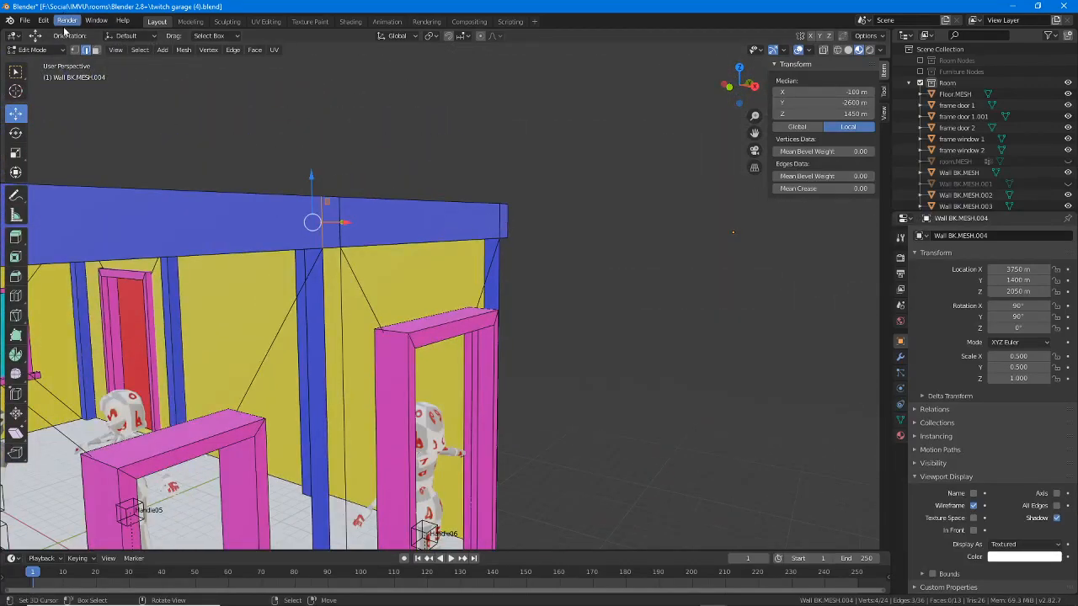
Step: Delete the beam's five outer side faces and its underside face above the middle pillar, and return to Object Mode
click(96, 50)
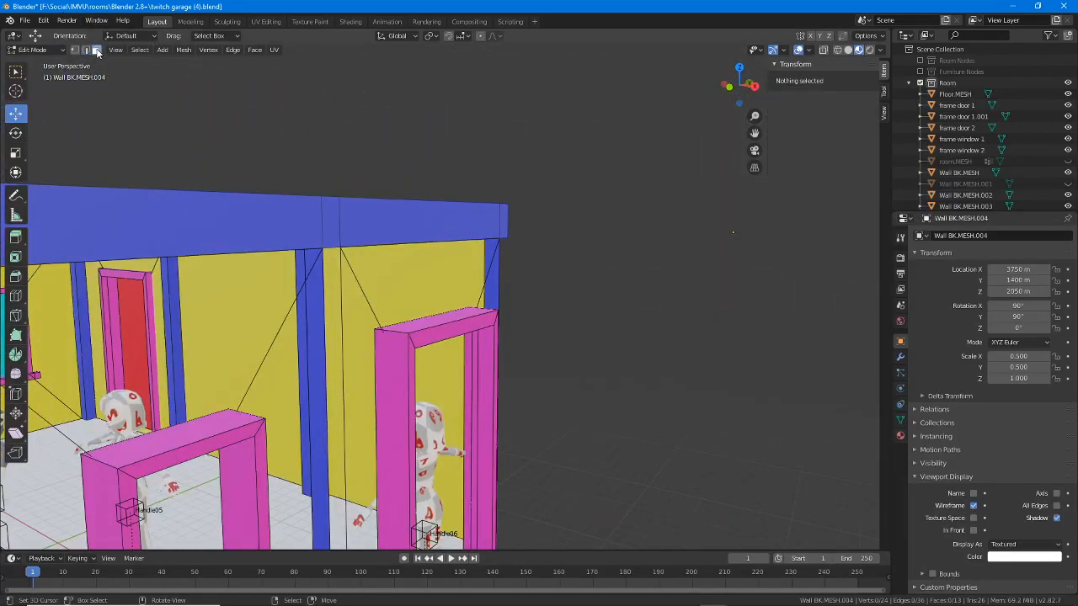
click(504, 221)
shift+click(438, 220)
shift+click(334, 220)
shift+click(298, 226)
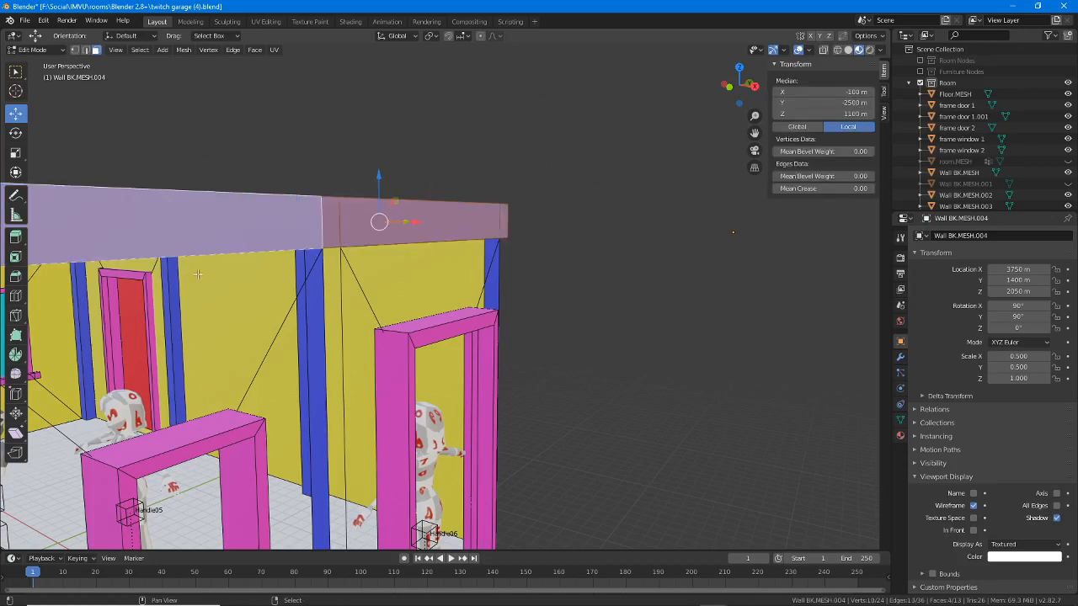
shift+middle_drag(198, 274, 385, 272)
shift+click(202, 216)
middle_drag(271, 260, 215, 180)
shift+right_click(497, 226)
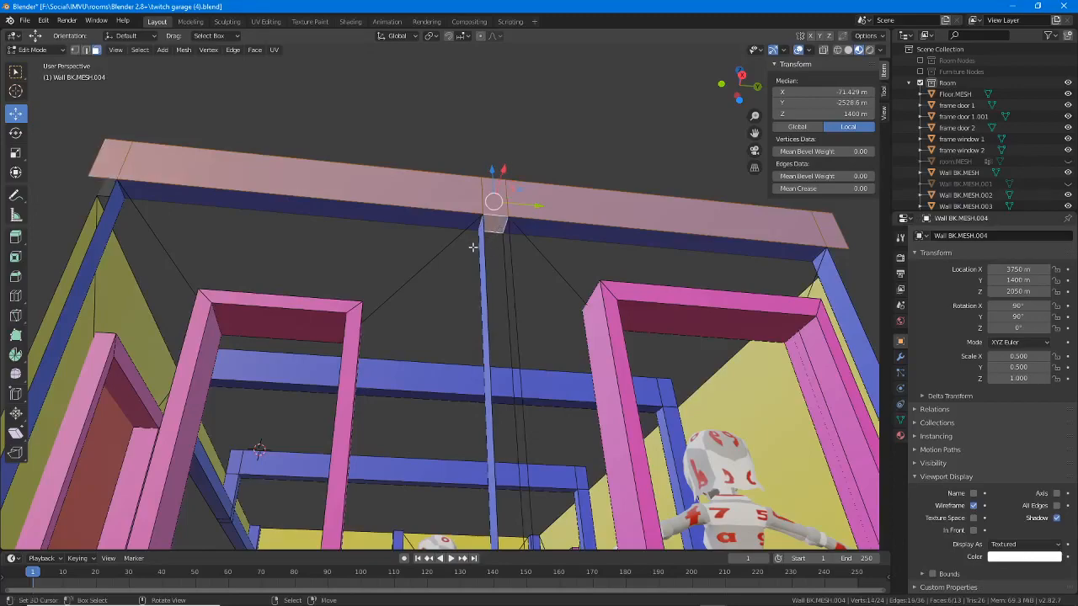
middle_drag(472, 247, 551, 308)
key(x)
click(396, 297)
scroll(303, 308, down, 5)
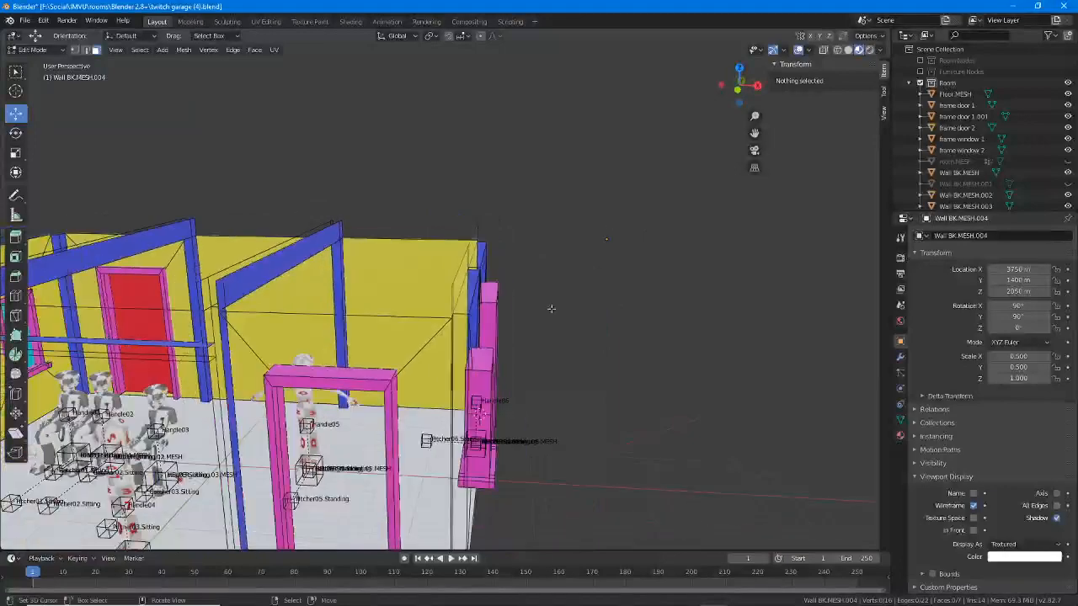
shift+middle_drag(412, 305, 527, 301)
key(Tab)
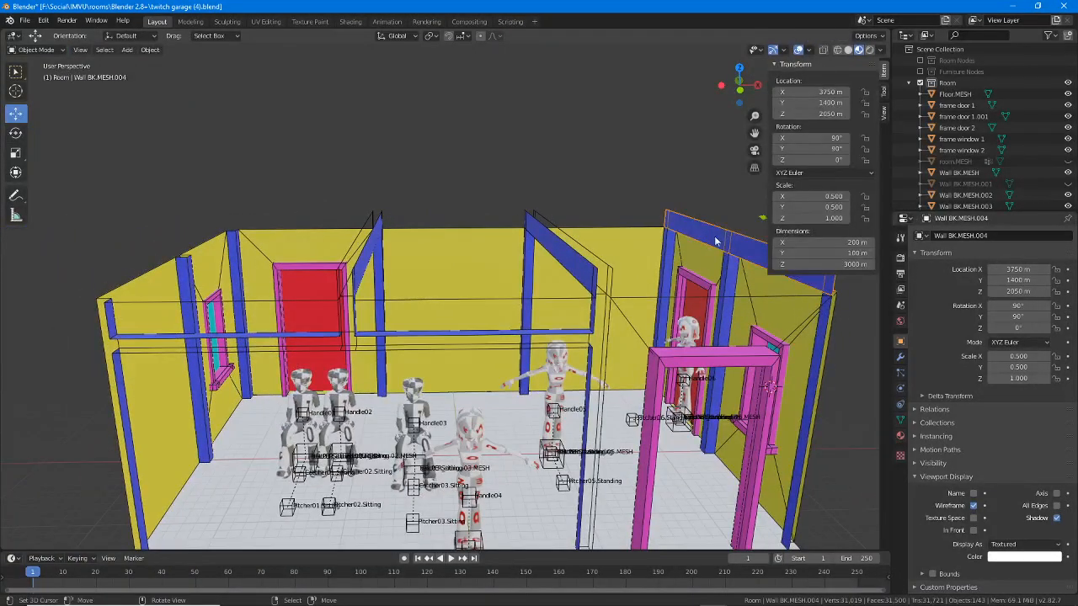
Step: Duplicate the side-wall beam in place and move the copy -4900 m along the X axis
shift+middle_drag(715, 241, 690, 237)
click(152, 50)
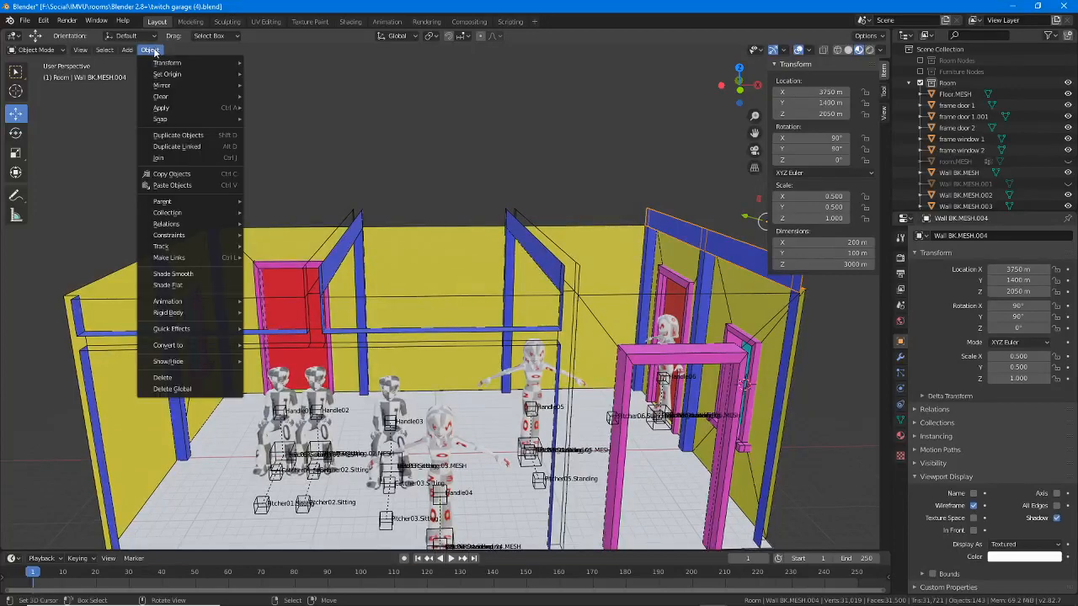
click(173, 137)
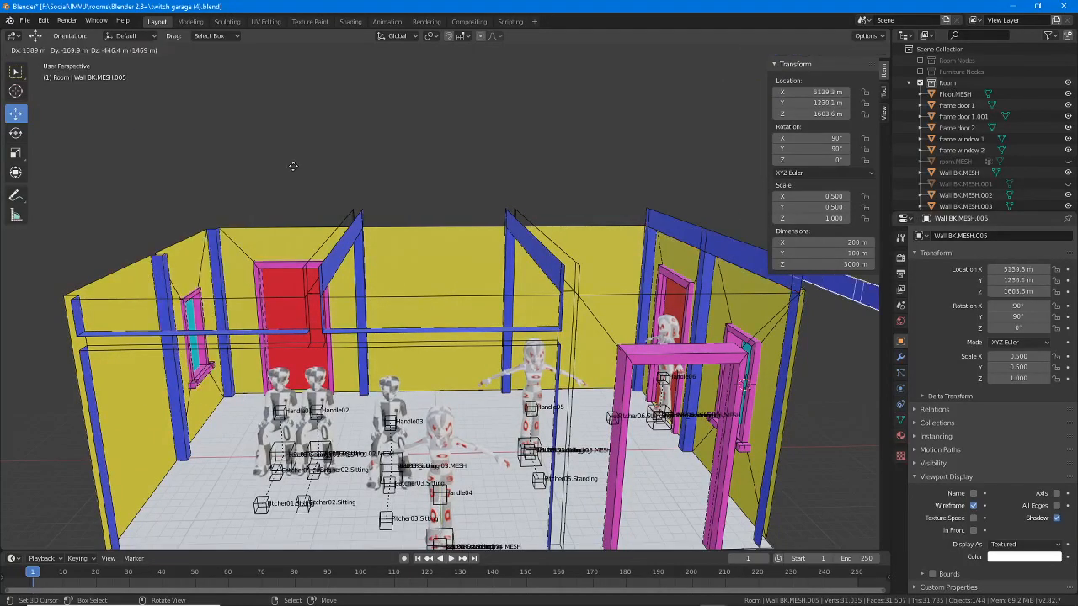
right_click(310, 182)
shift+middle_drag(601, 224, 526, 217)
key(g)
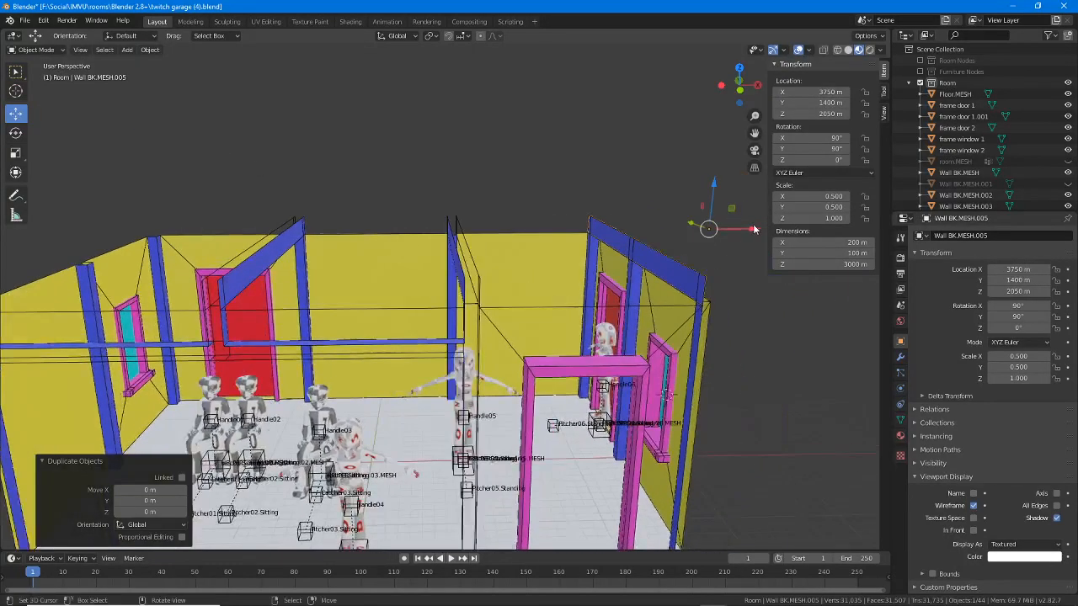
key(x)
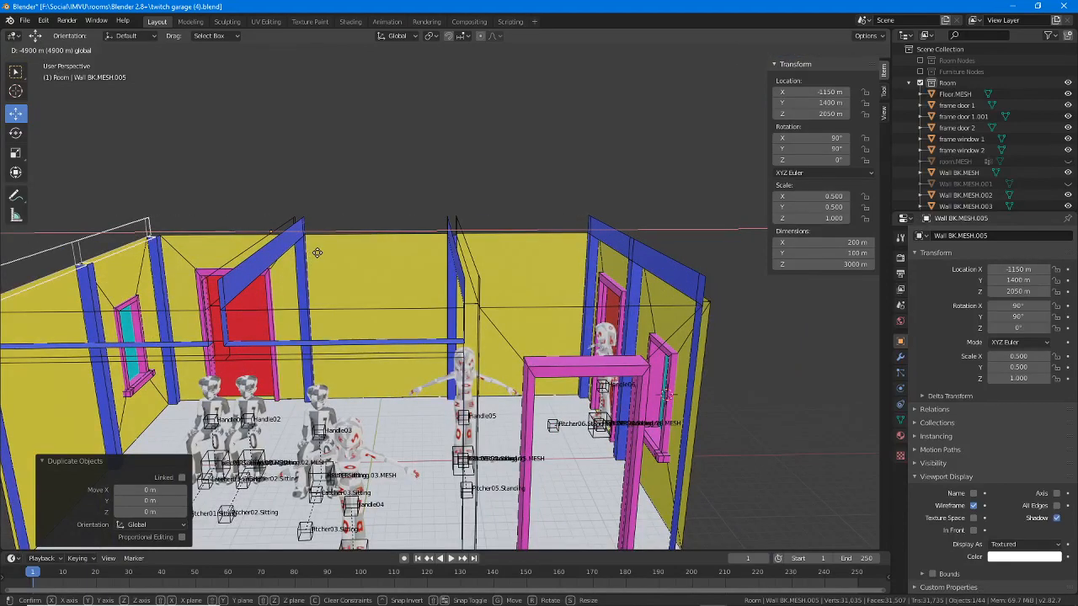
click(315, 252)
middle_drag(315, 253, 394, 337)
scroll(394, 337, up, 1)
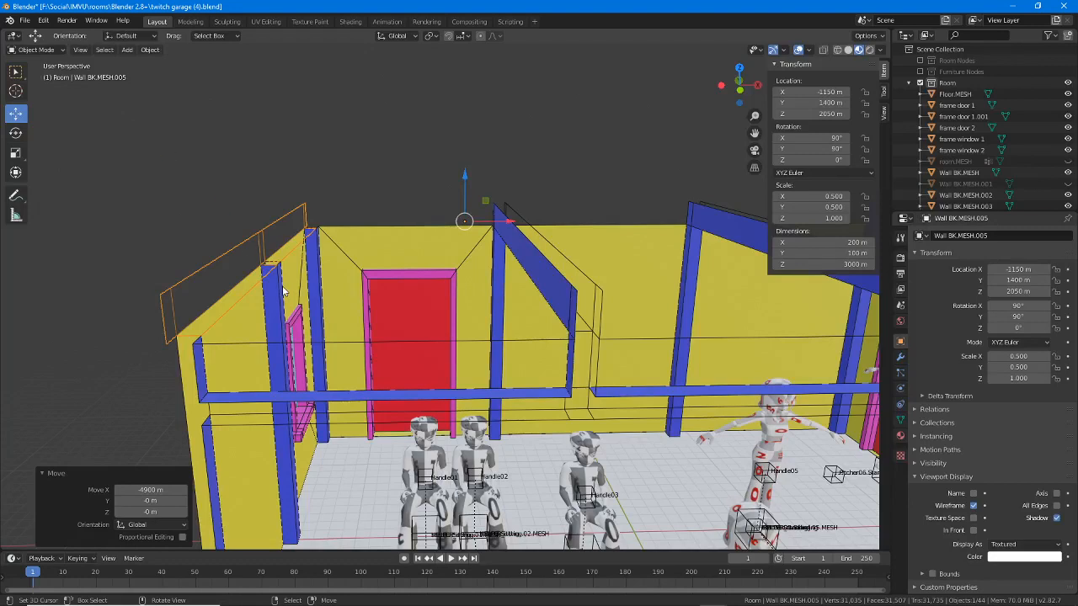
Step: Try to mirror the beam copy along the global Y axis
click(149, 50)
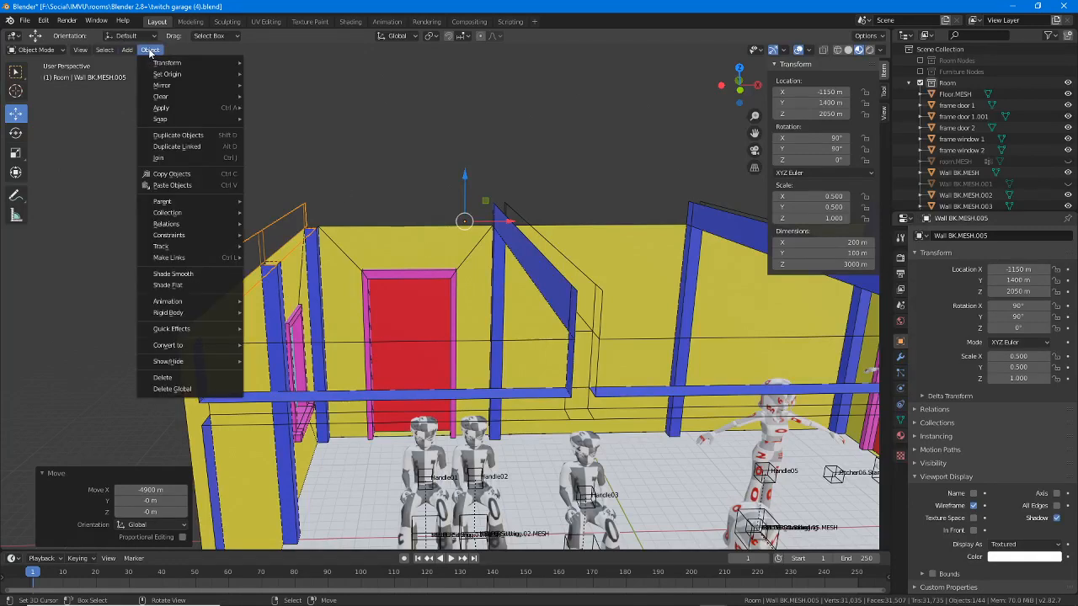
mouse_move(161, 87)
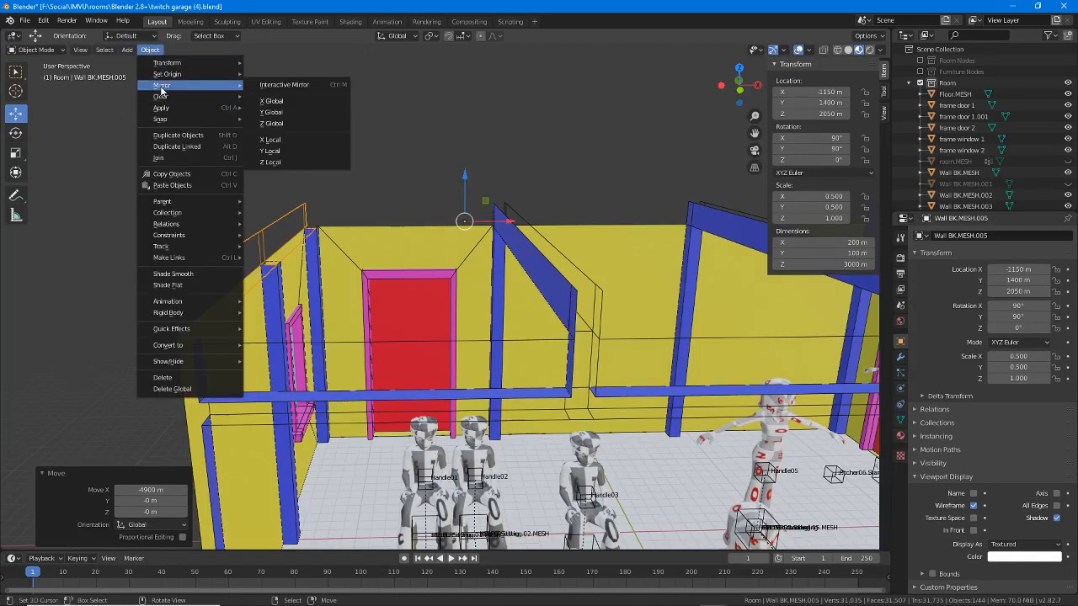
click(290, 113)
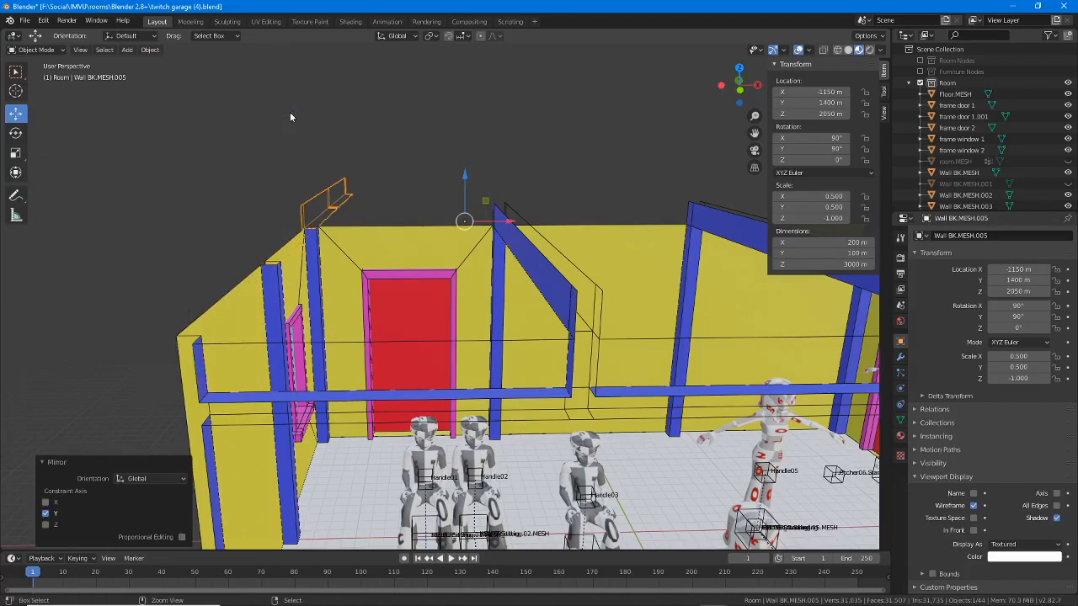
key(ctrl+z)
Step: Mirror the beam copy along the global X axis and move it -2600 m along X onto the opposite side wall
click(150, 50)
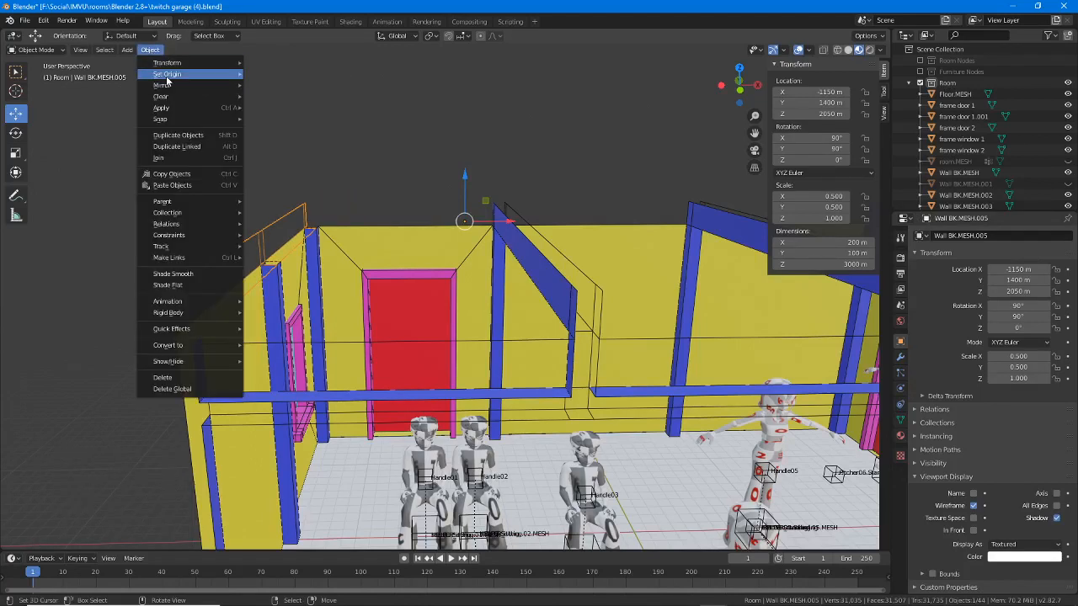
mouse_move(164, 85)
click(287, 102)
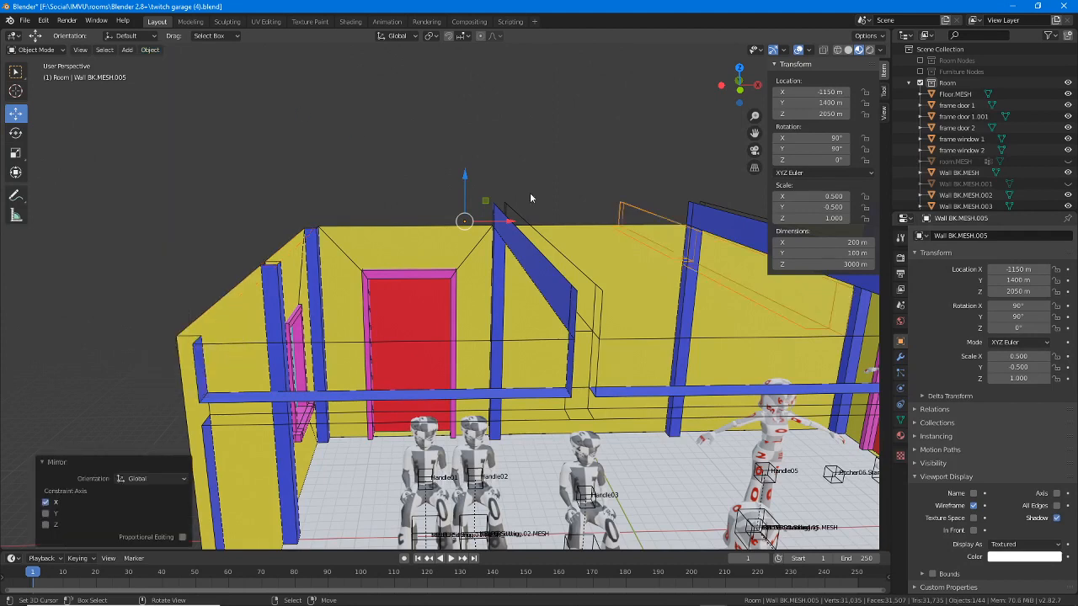
key(g)
key(x)
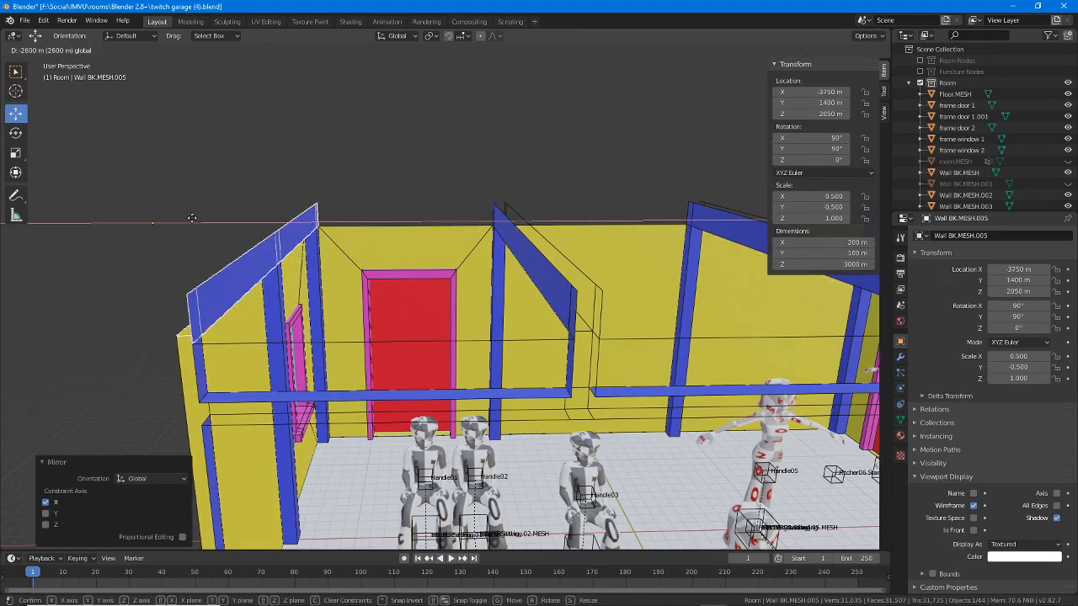
click(192, 218)
middle_drag(320, 276, 250, 267)
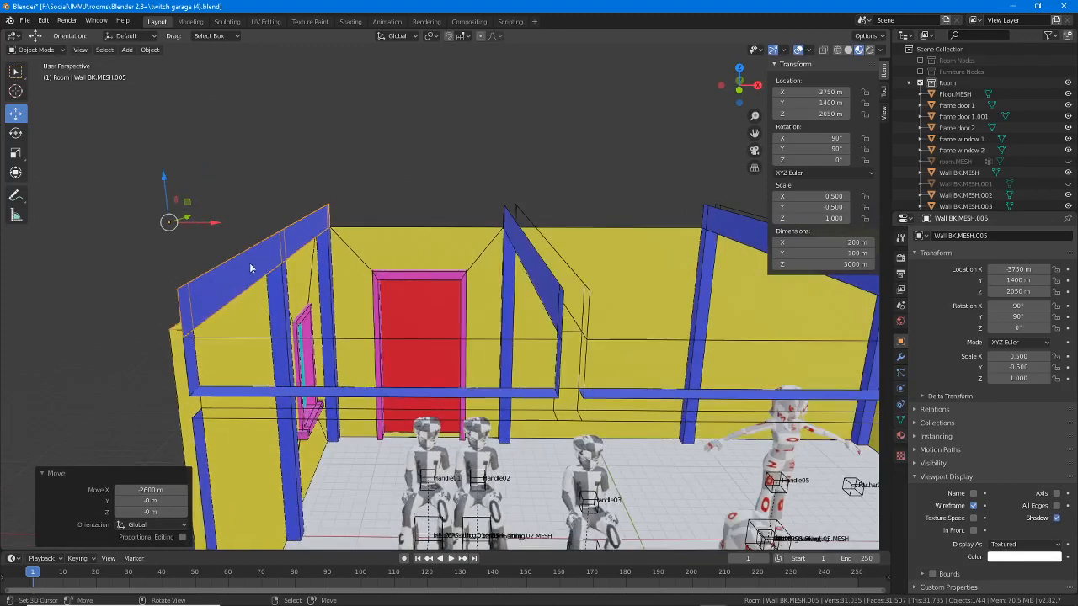
Step: Apply rotation and scale to the mirrored beam
click(149, 49)
mouse_move(168, 107)
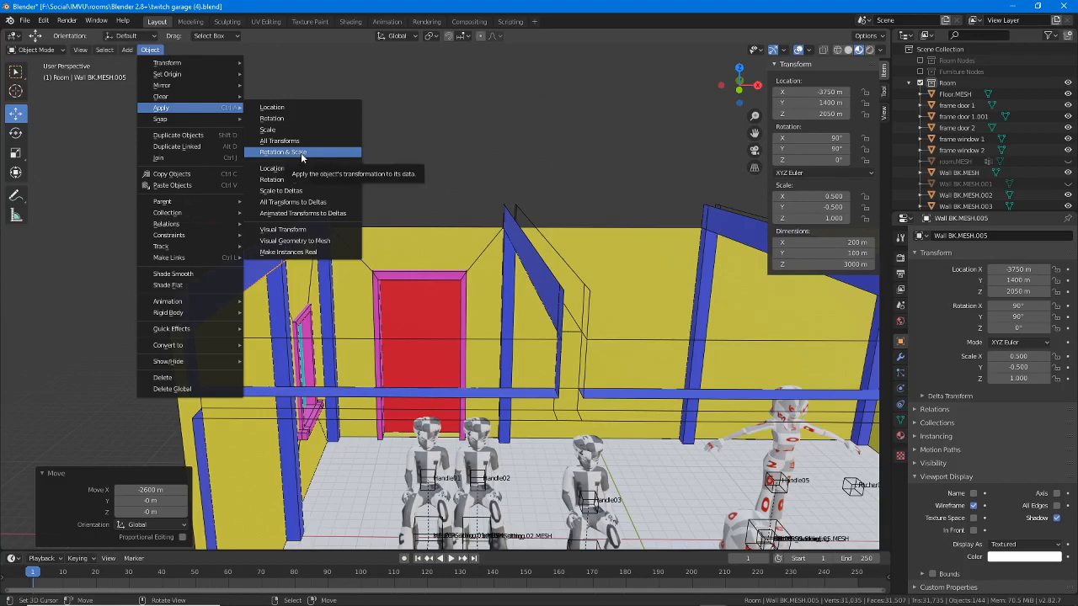
drag(261, 162, 318, 160)
click(286, 152)
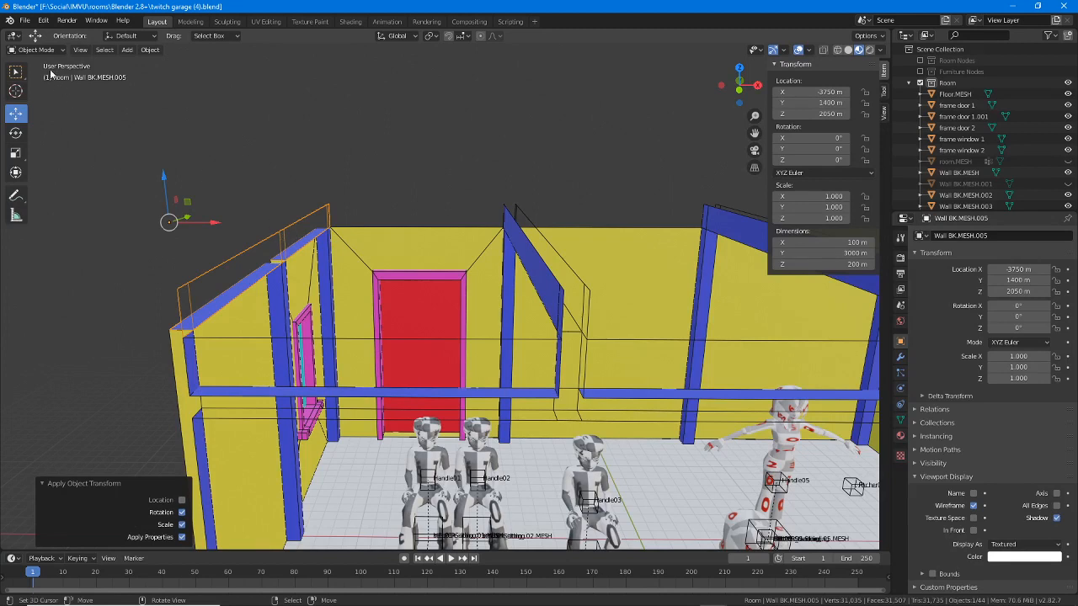
Step: Flip the normals of all the mirrored beam's faces in Edit Mode
key(Tab)
click(270, 219)
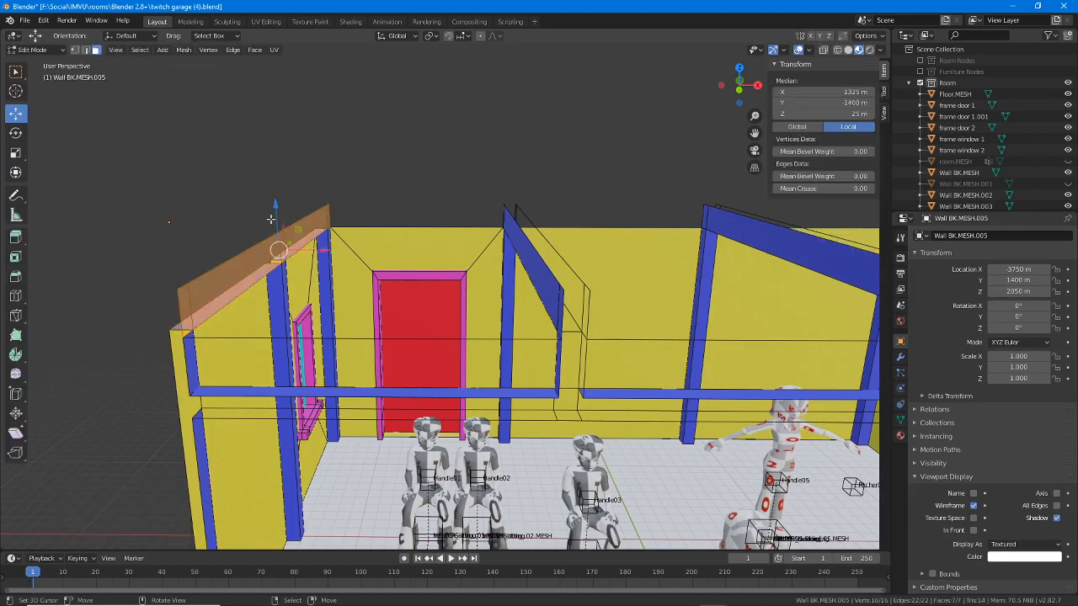
click(183, 50)
mouse_move(213, 204)
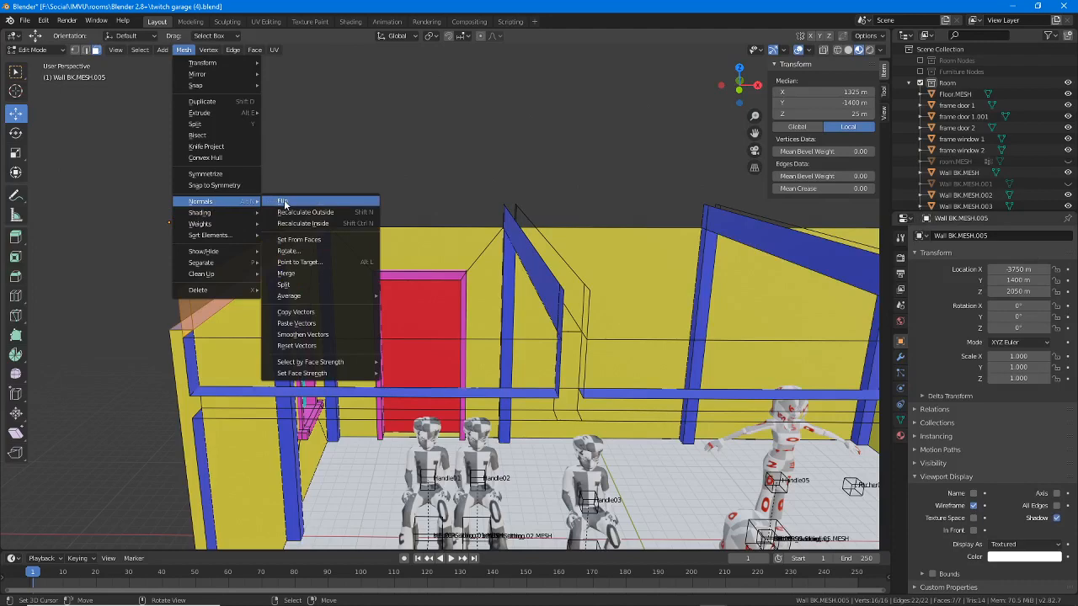
click(282, 202)
middle_drag(276, 245, 340, 263)
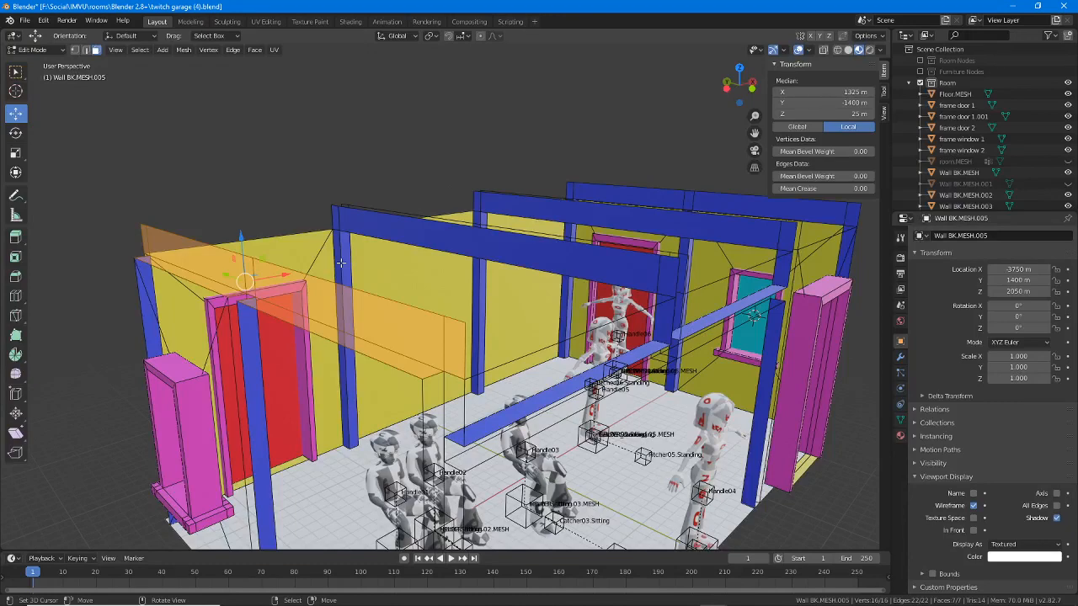
middle_drag(545, 323, 470, 313)
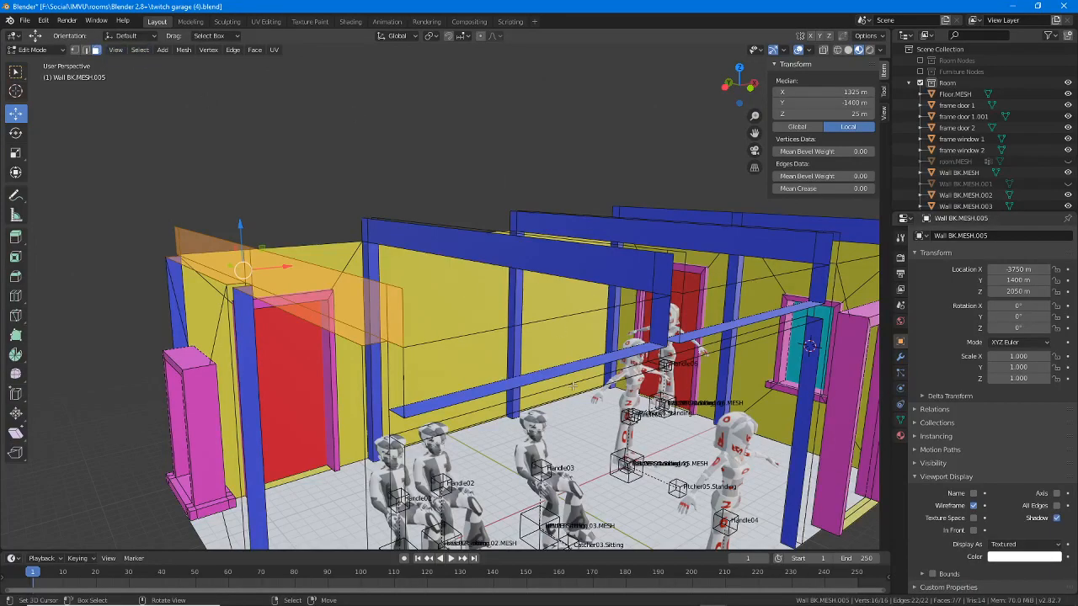
middle_drag(572, 386, 529, 361)
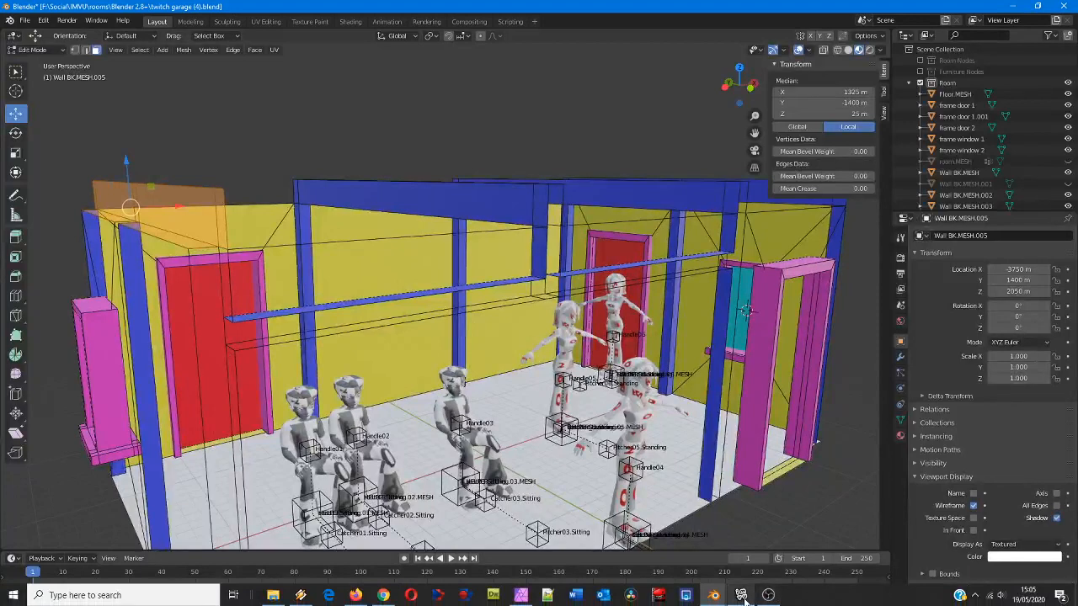
Step: Switch to IMVU and open the recent local project "goldbar test.chkn" from the Create page
click(742, 596)
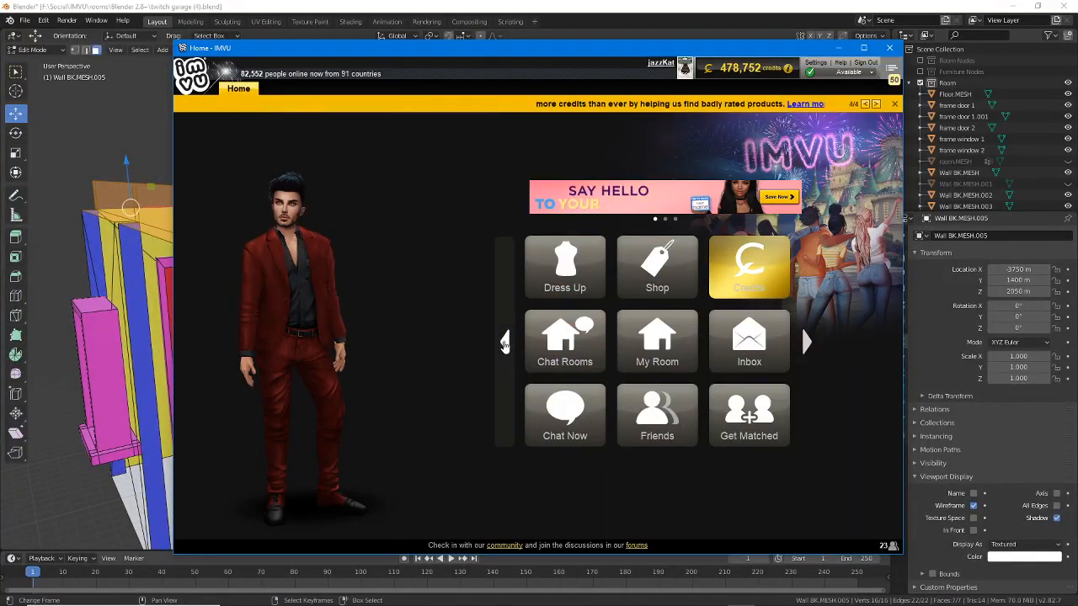
click(504, 344)
click(537, 265)
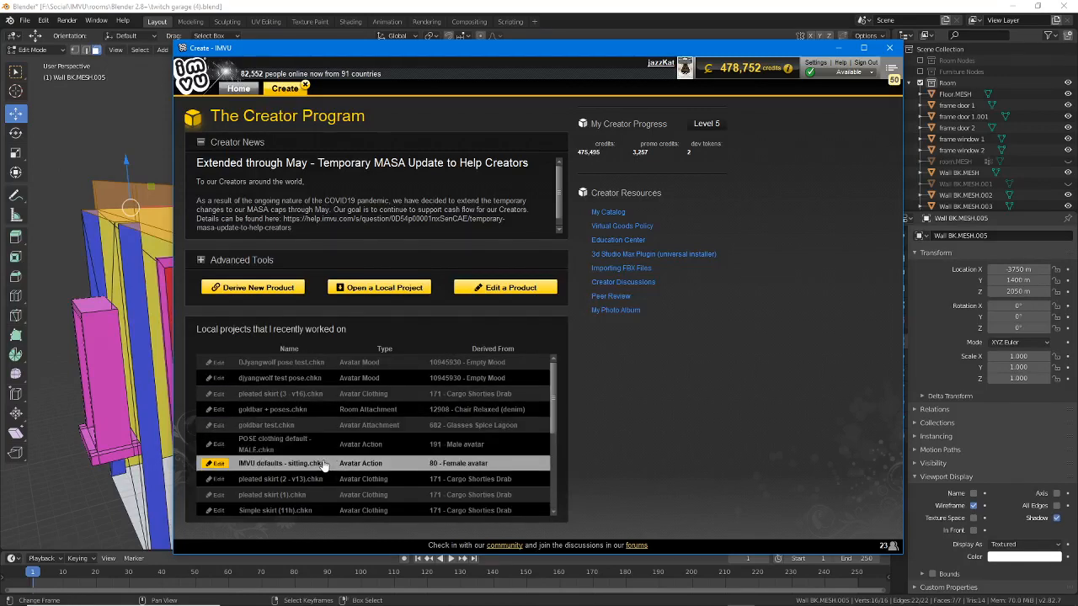
double_click(274, 426)
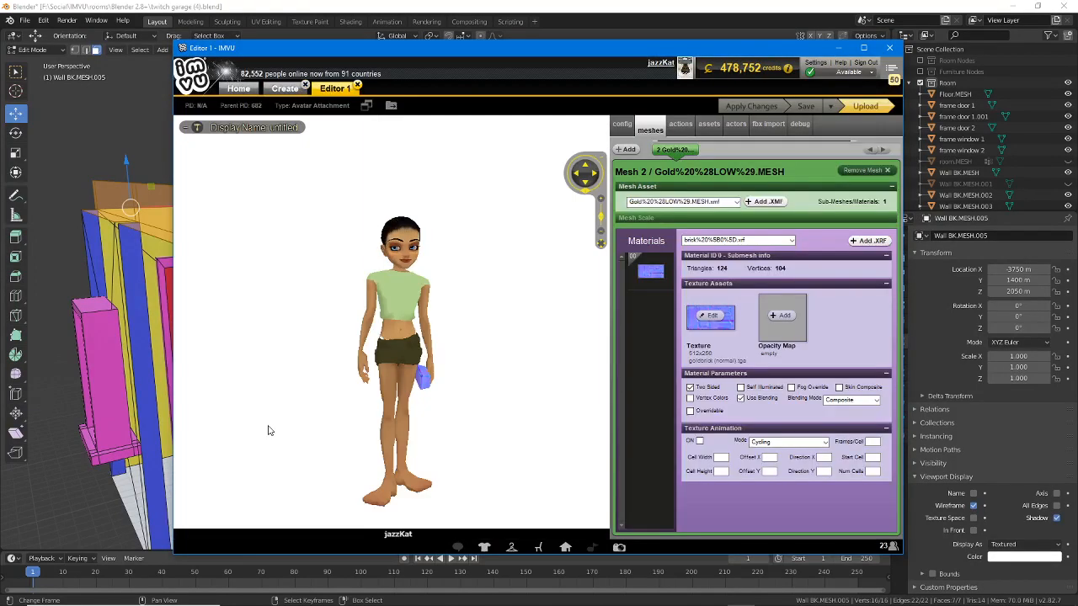
Step: Turn off Two Sided for the gold bar's material and examine the bar's faces on the avatar from several sides
scroll(328, 421, up, 5)
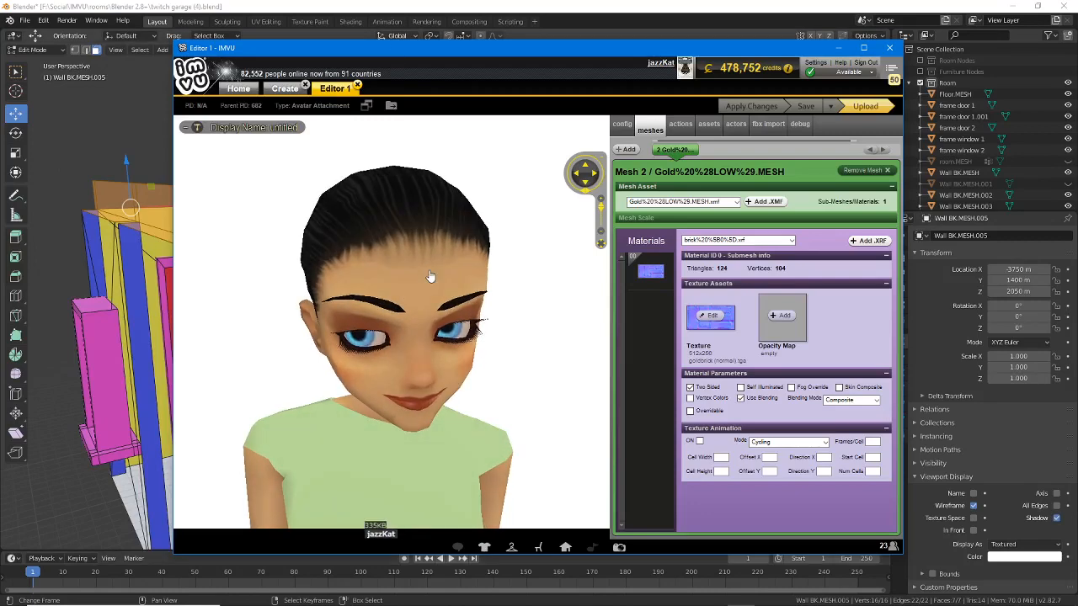
scroll(429, 337, down, 5)
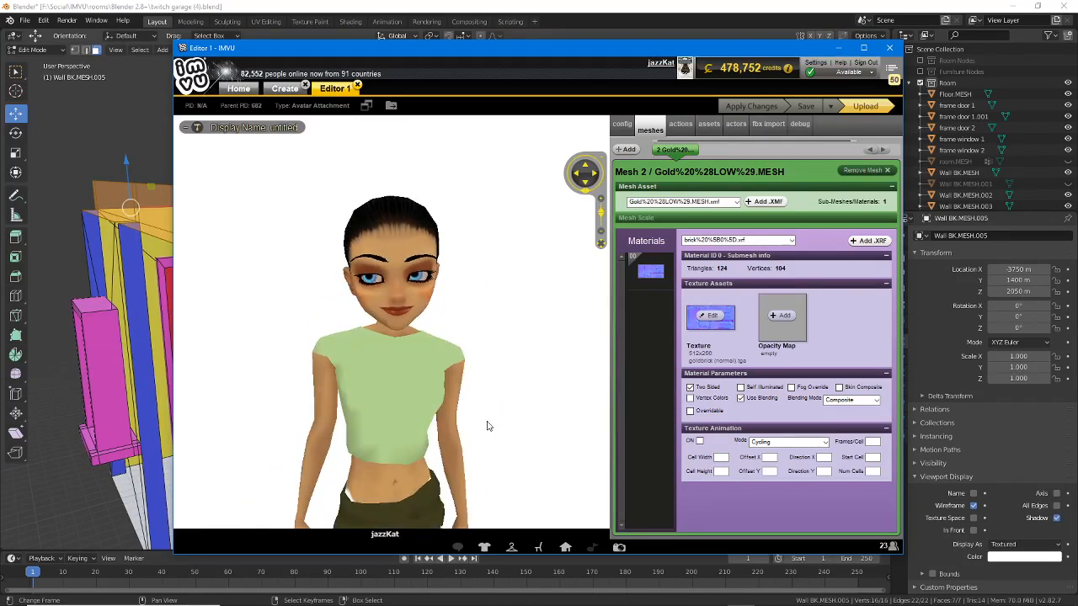
drag(488, 426, 419, 335)
scroll(481, 355, up, 4)
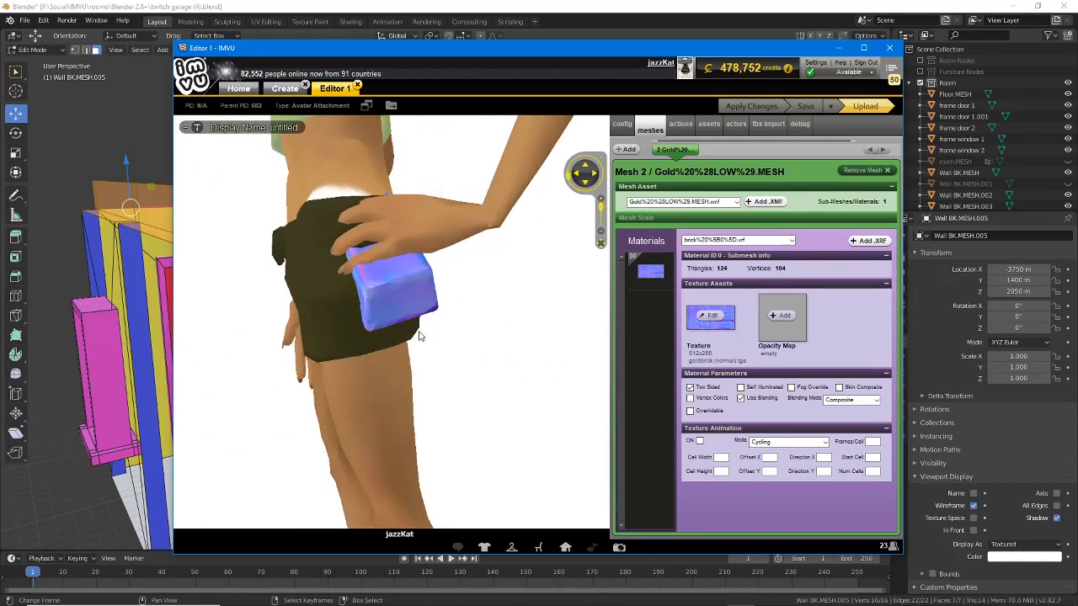
click(691, 388)
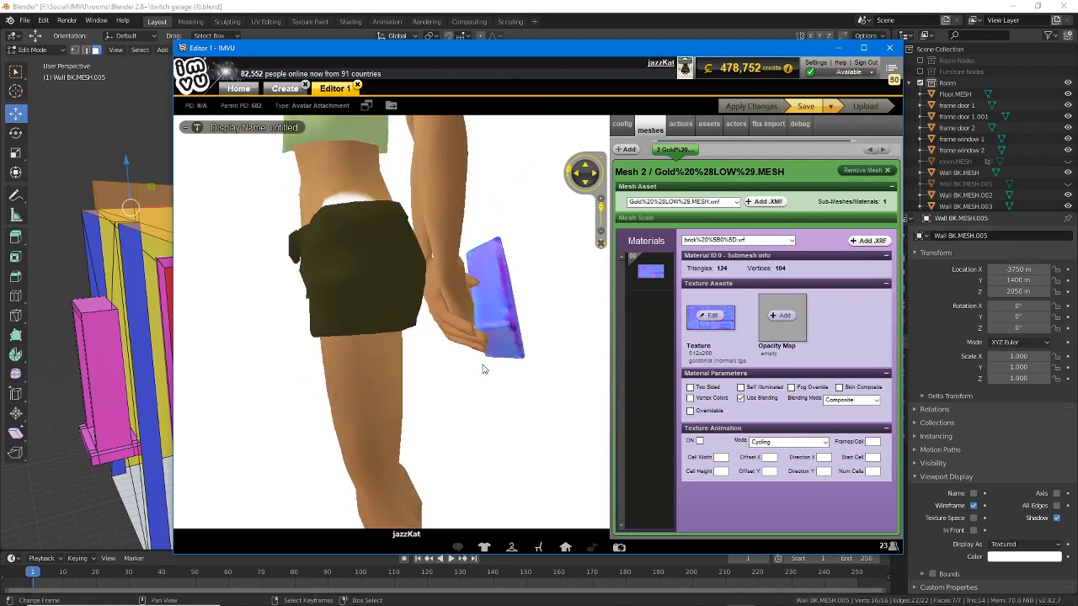
drag(483, 365, 406, 356)
drag(420, 353, 379, 383)
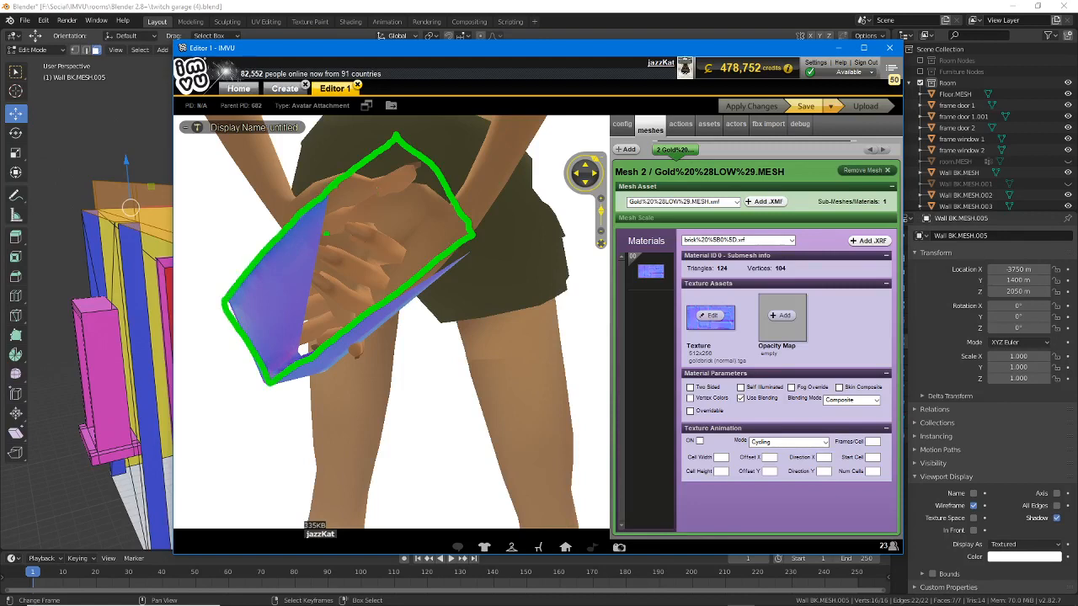
drag(270, 300, 345, 234)
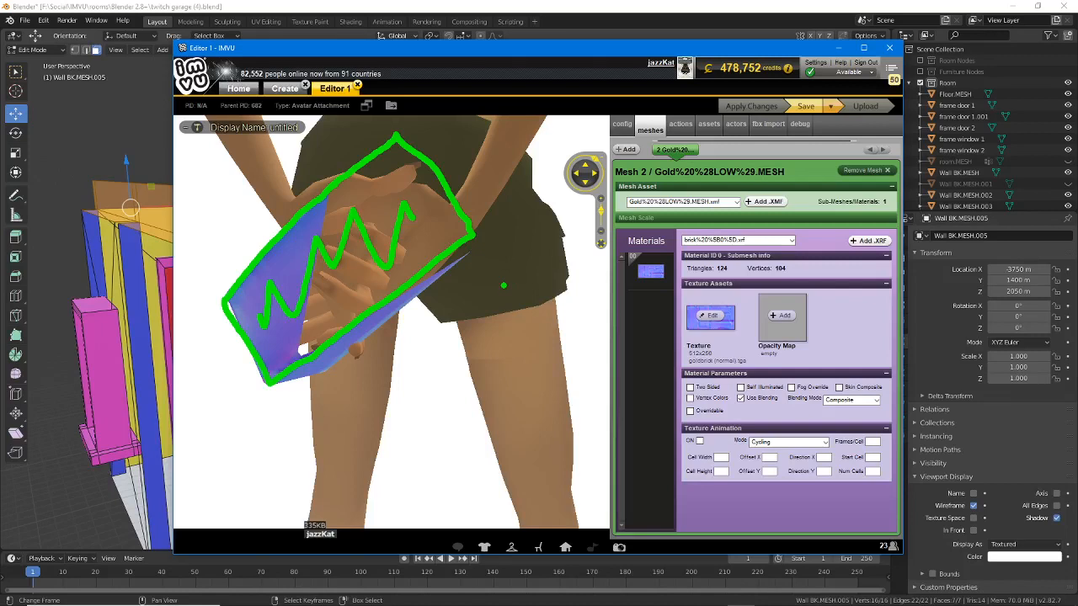
key(Escape)
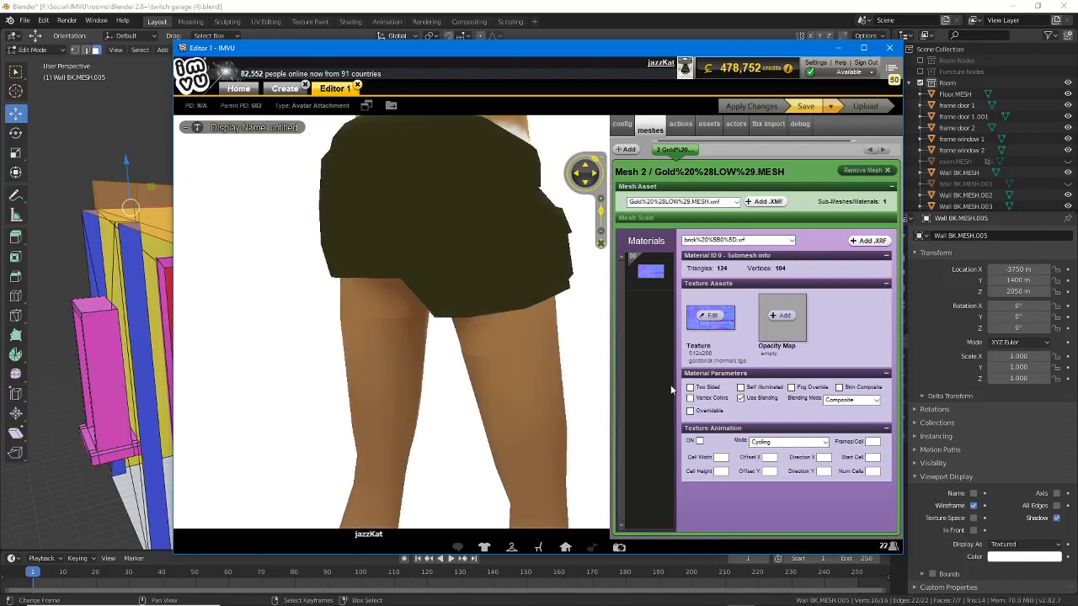
click(689, 387)
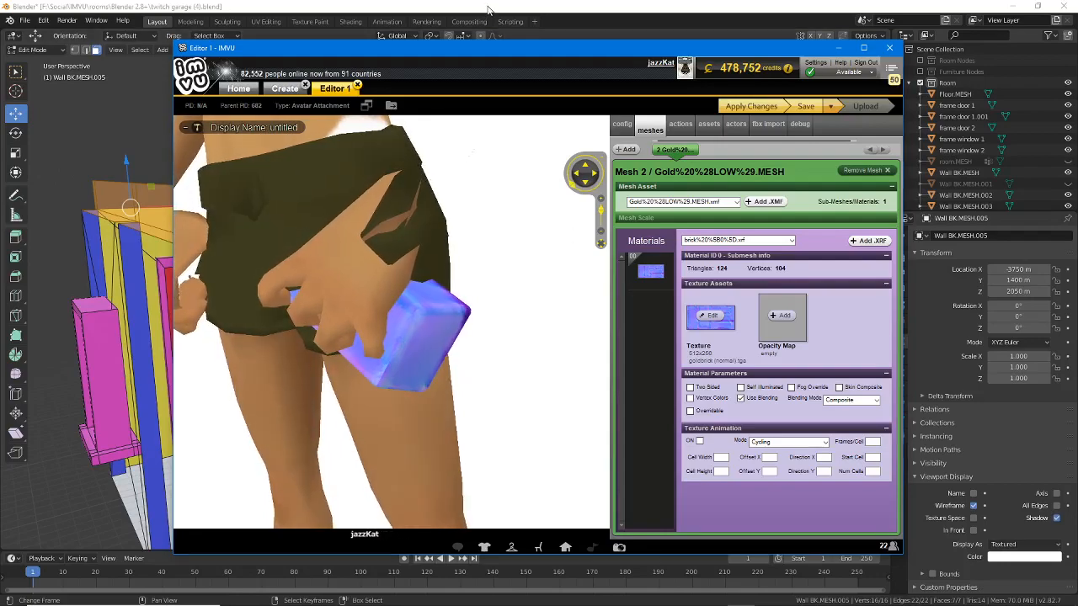
Step: Switch back to Blender and turn on the Face Orientation viewport overlay to inspect the mirrored beam and room
key(alt+Tab)
middle_drag(286, 302, 392, 250)
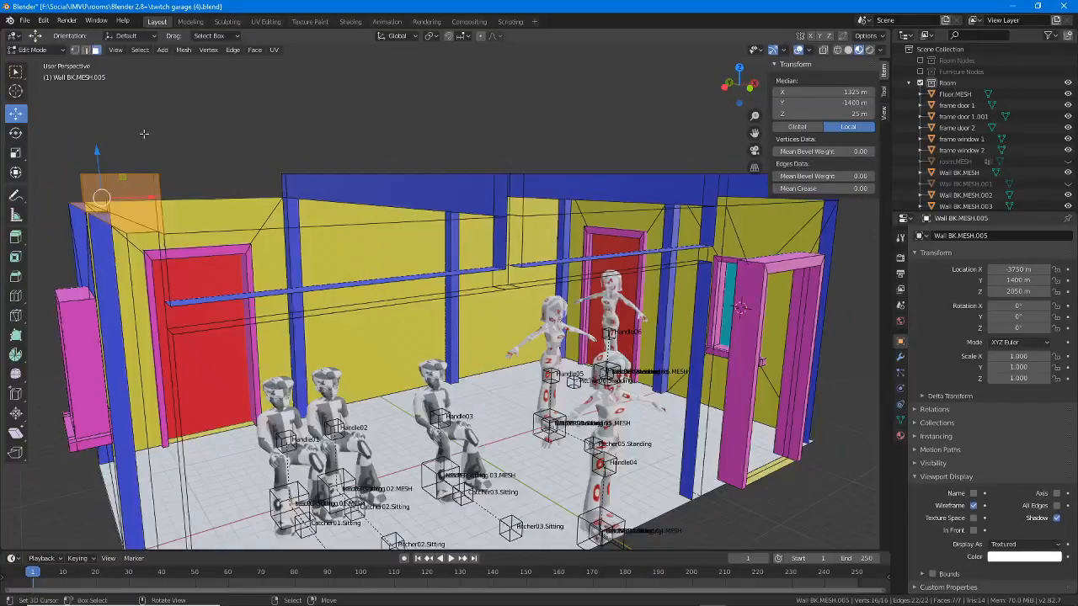
key(ctrl)
click(809, 51)
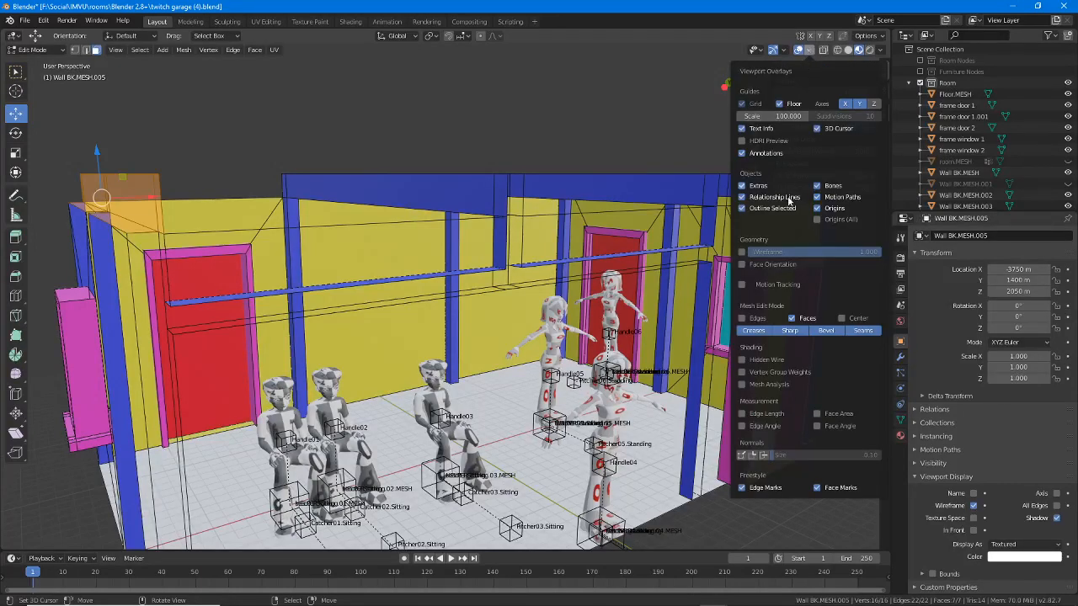
drag(733, 272, 772, 266)
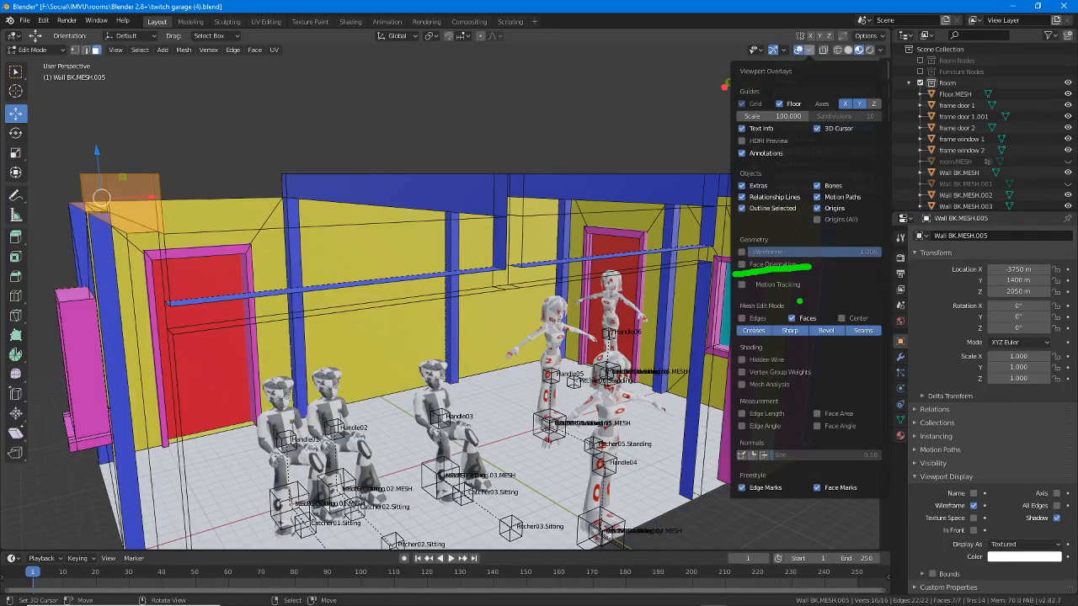
click(742, 266)
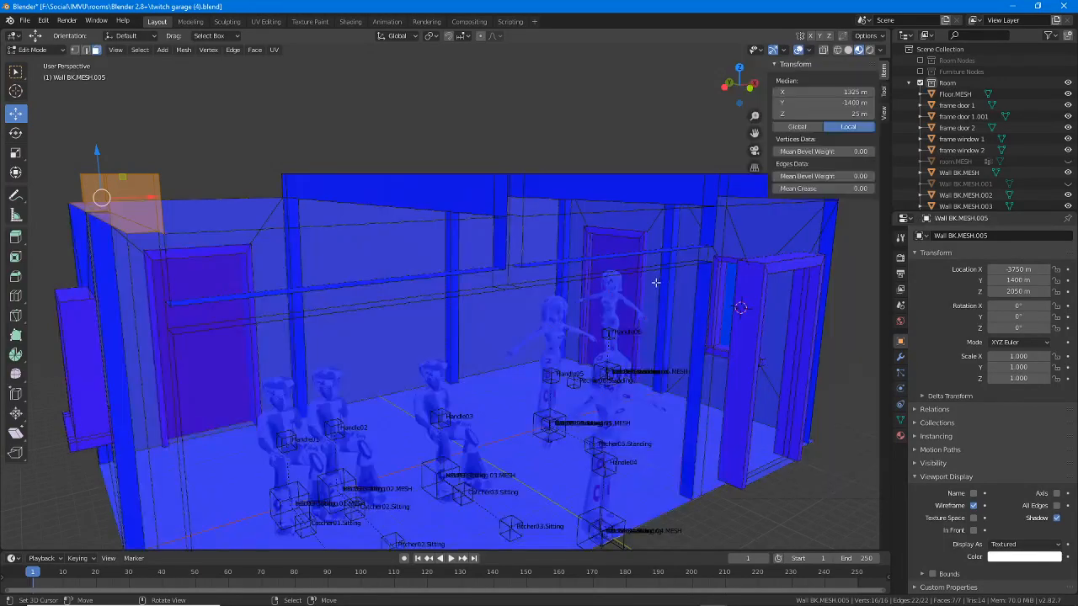
middle_drag(499, 304, 343, 291)
scroll(202, 96, up, 2)
scroll(227, 96, down, 1)
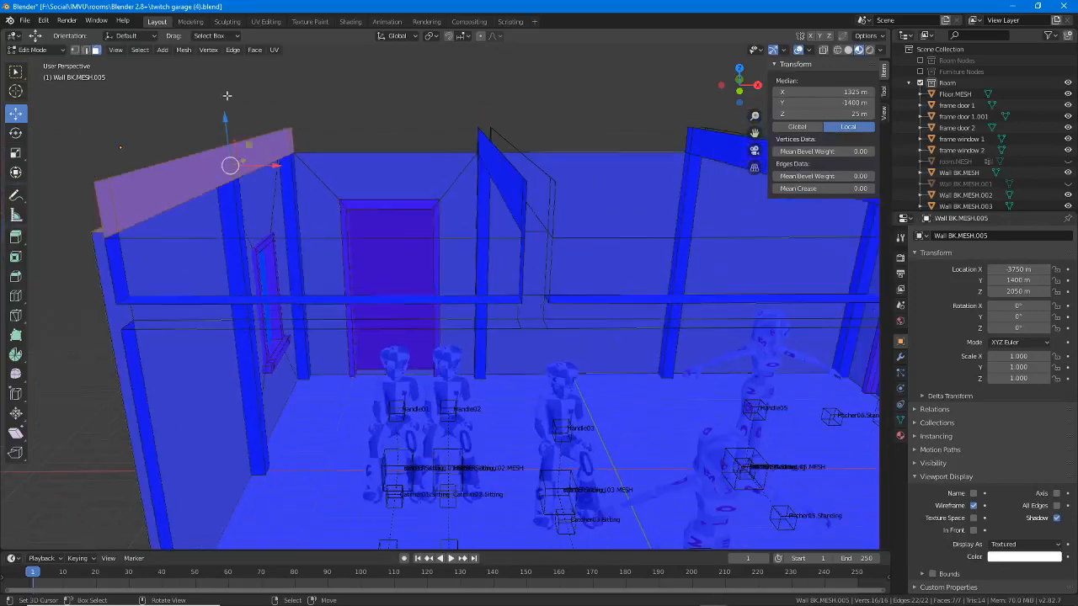
Step: Flip the normals of all the selected mirrored beam's faces and return to Object Mode
click(183, 50)
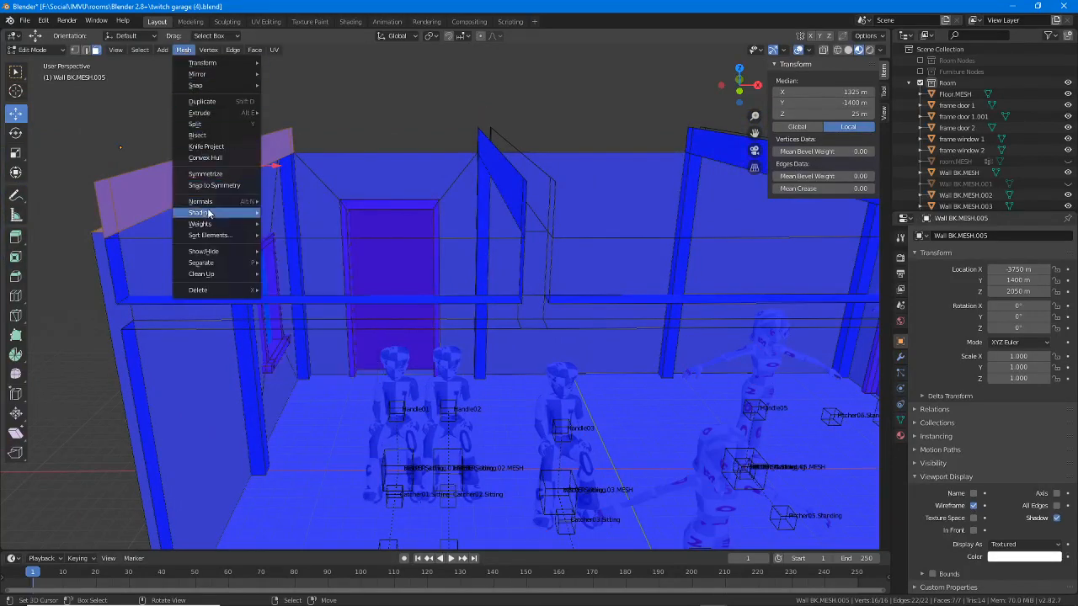
mouse_move(208, 206)
click(271, 202)
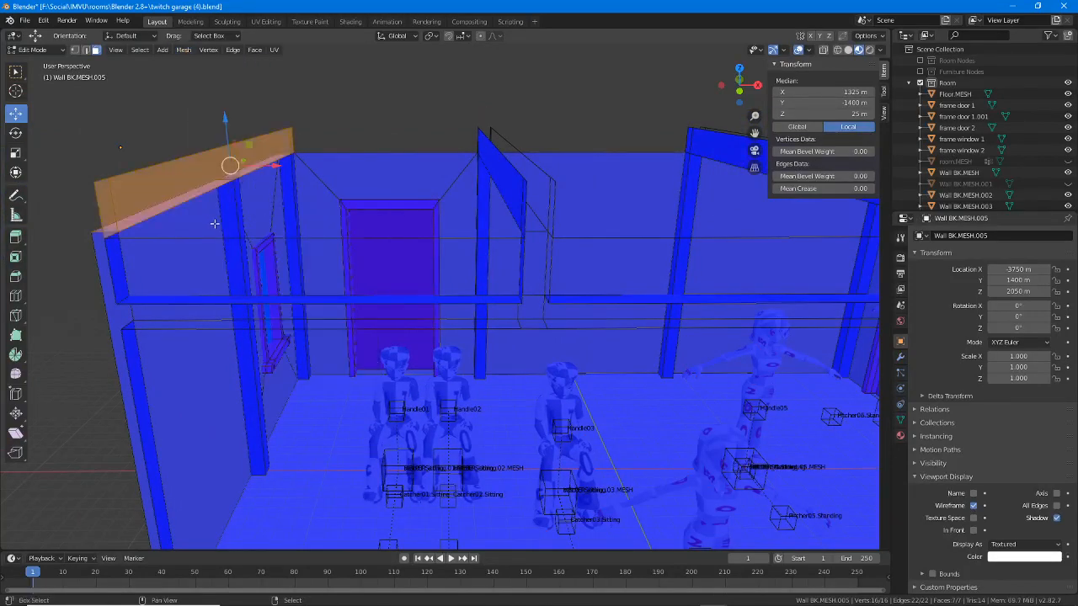
key(Tab)
shift+middle_drag(213, 223, 260, 223)
shift+middle_drag(570, 217, 543, 281)
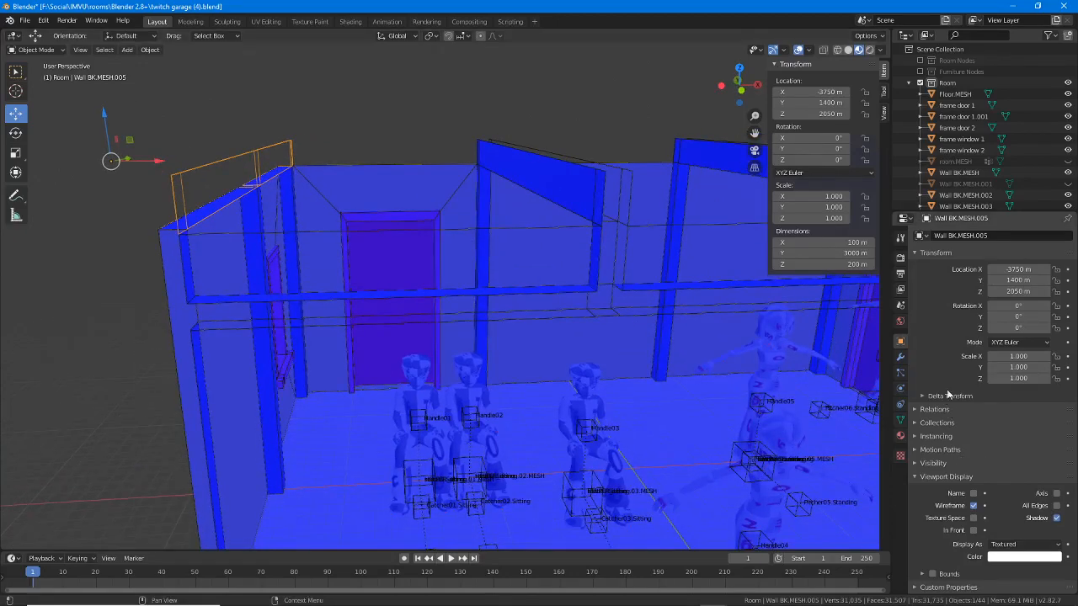
Step: Turn off Backface Culling for the framework material and inspect the beams' face orientation from several sides
click(900, 435)
scroll(1011, 431, down, 10)
scroll(1012, 441, down, 5)
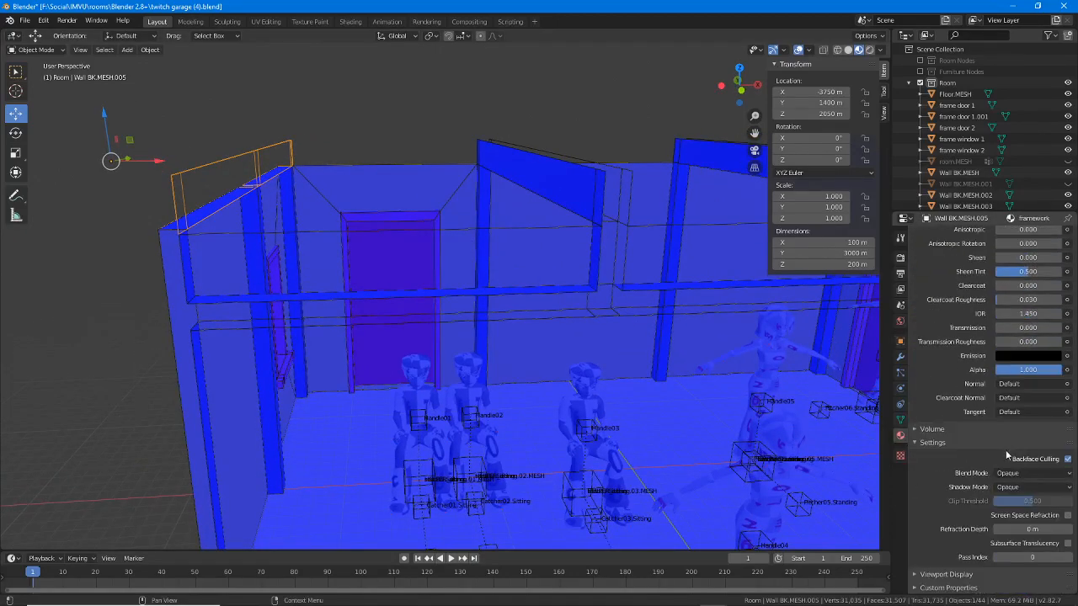
click(1067, 459)
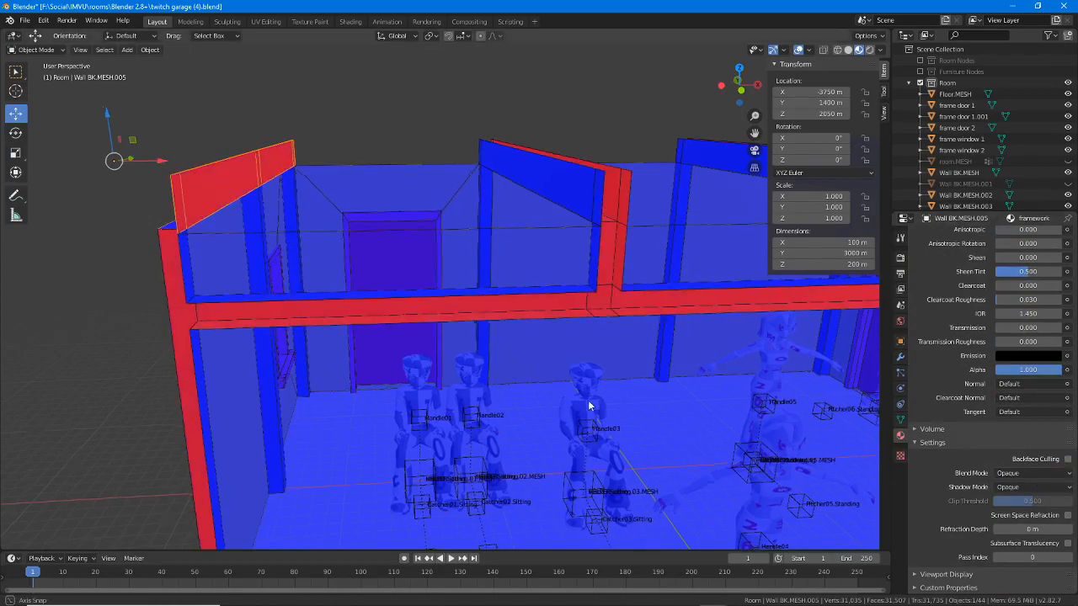
middle_drag(587, 400, 535, 387)
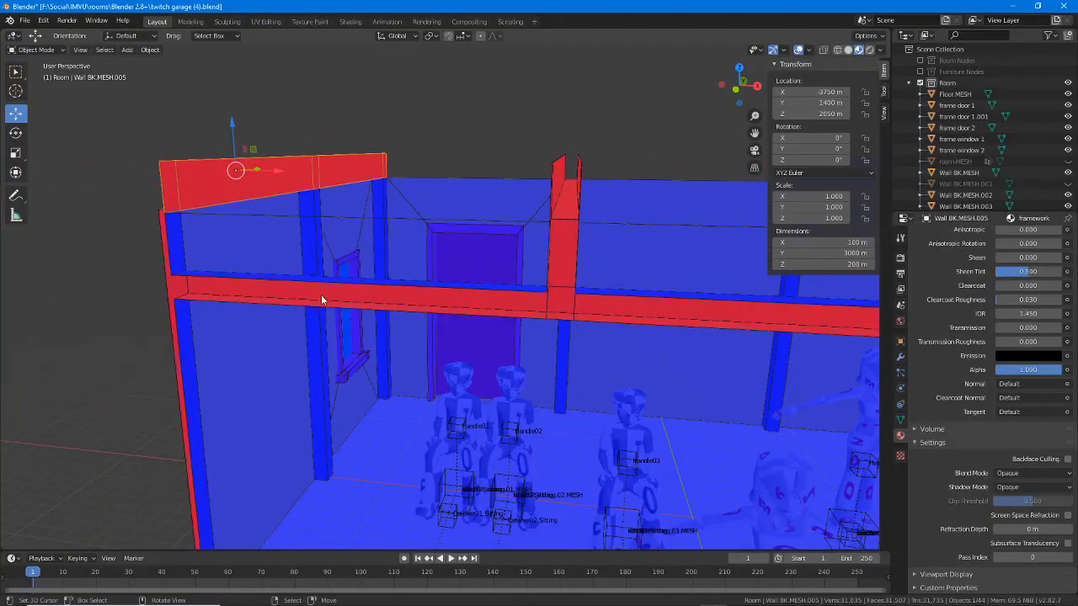
middle_drag(321, 296, 385, 296)
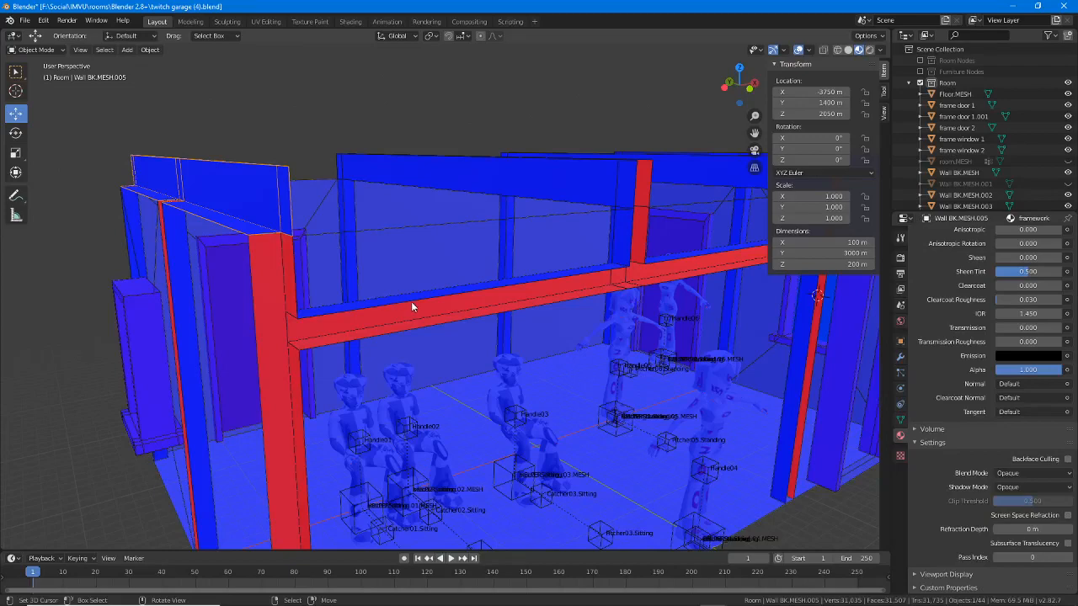
middle_drag(428, 322, 365, 334)
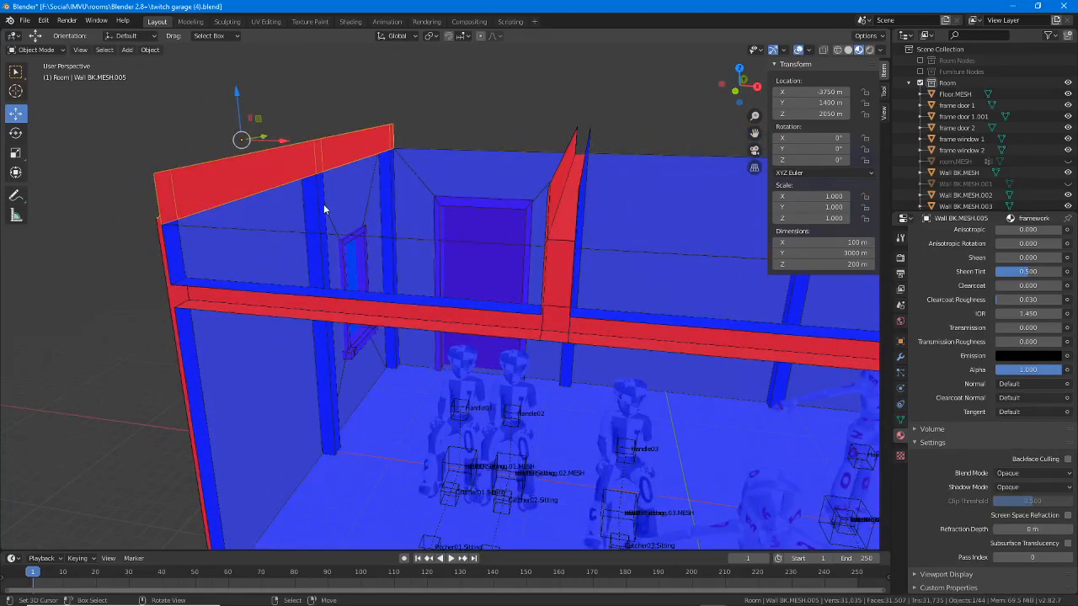
middle_drag(335, 213, 542, 267)
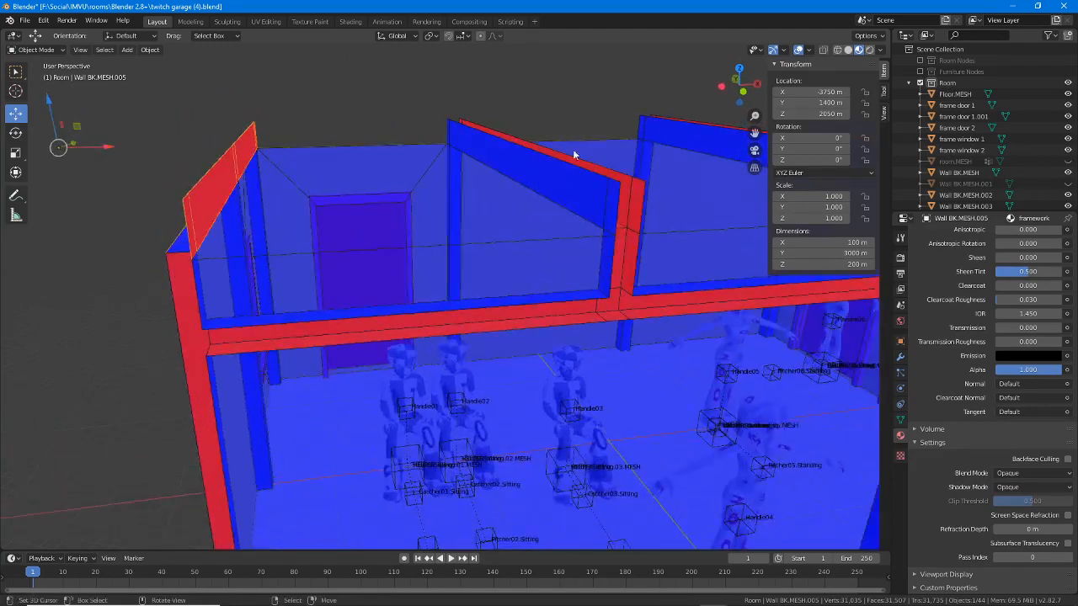
Step: Flip the mirrored beam's face normals back in Edit Mode, return to Object Mode and view its outer side
click(808, 51)
middle_drag(219, 177, 248, 210)
key(Tab)
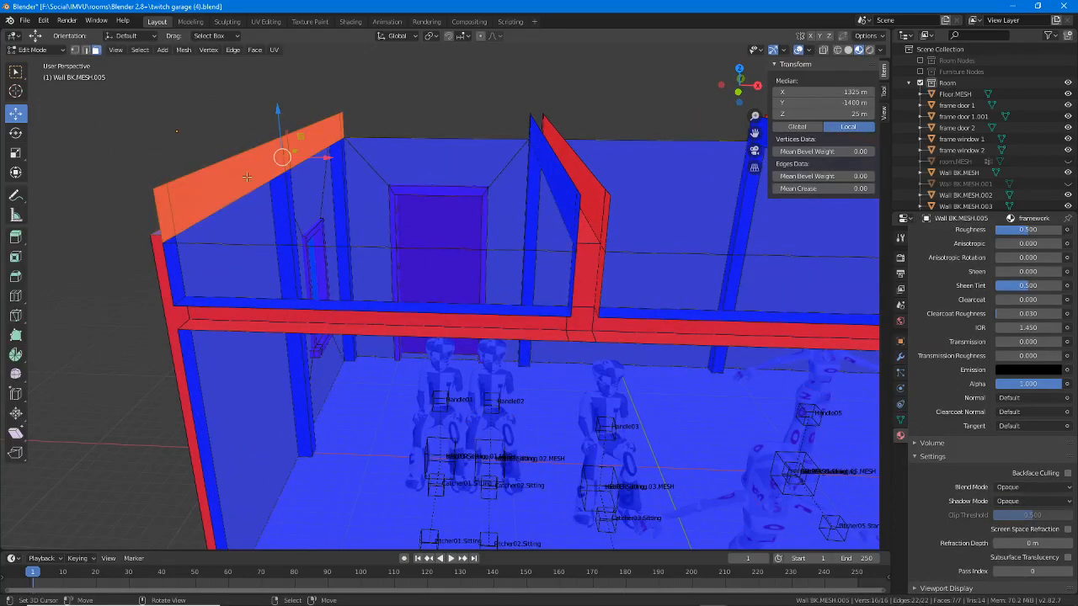
click(182, 49)
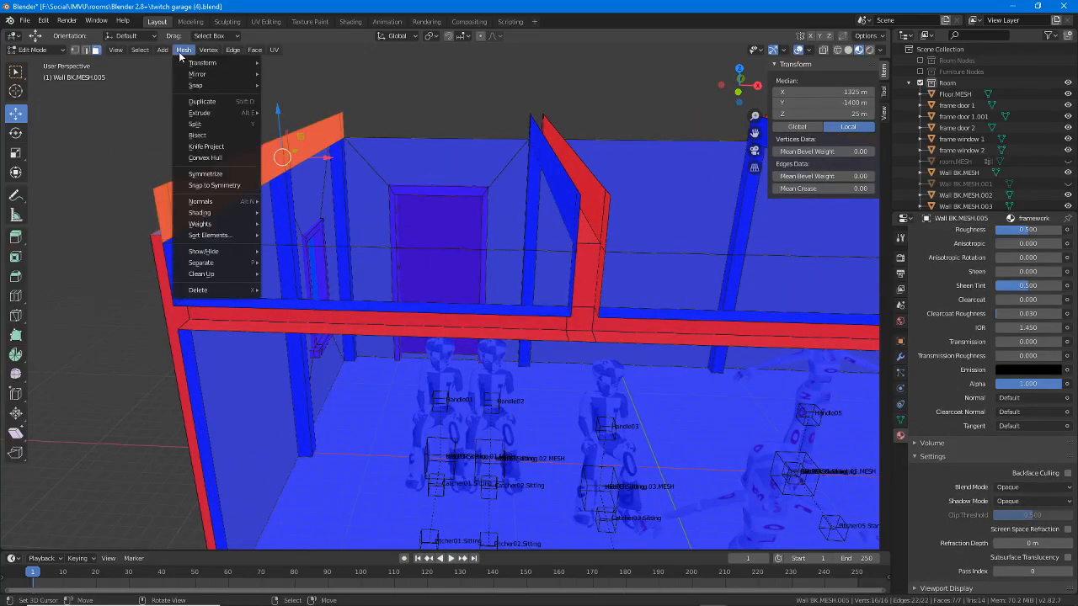
mouse_move(204, 202)
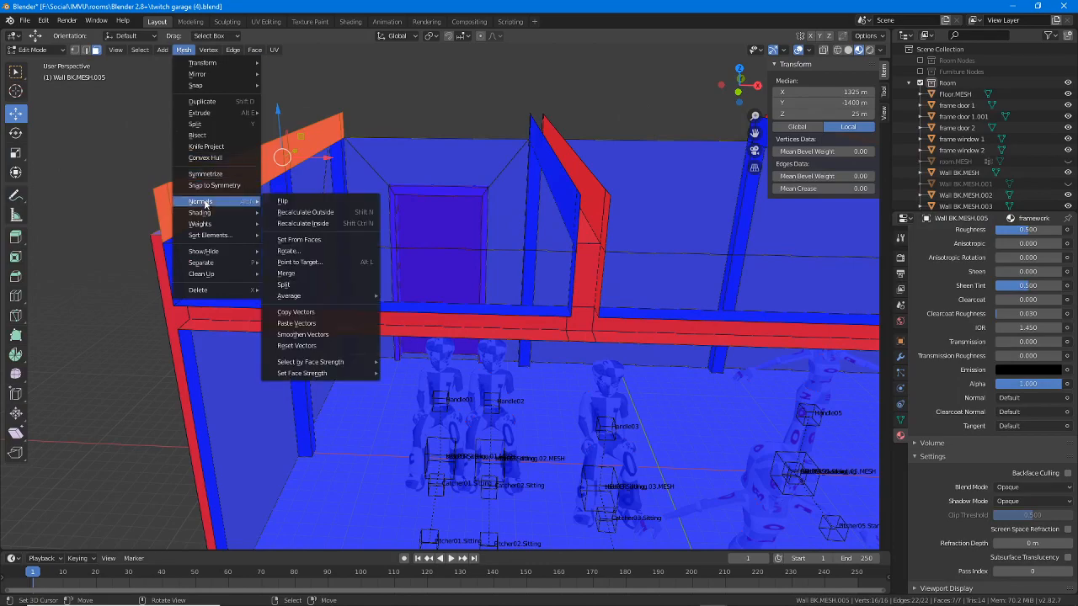
click(287, 204)
mouse_move(255, 244)
middle_down()
mouse_move(263, 224)
mouse_move(328, 242)
mouse_move(264, 241)
middle_up()
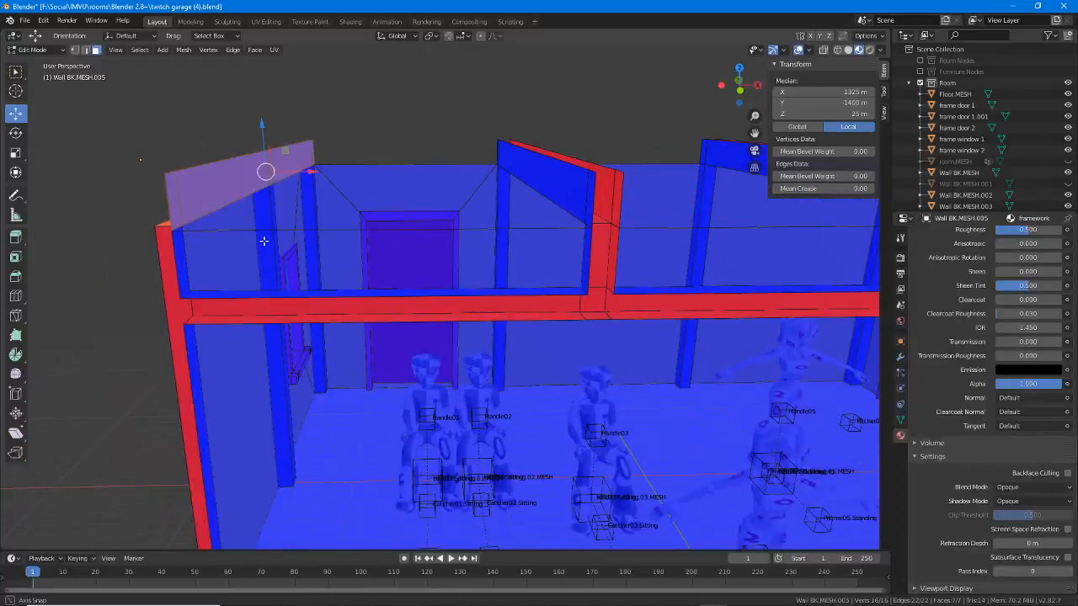
middle_drag(340, 241, 404, 244)
key(Tab)
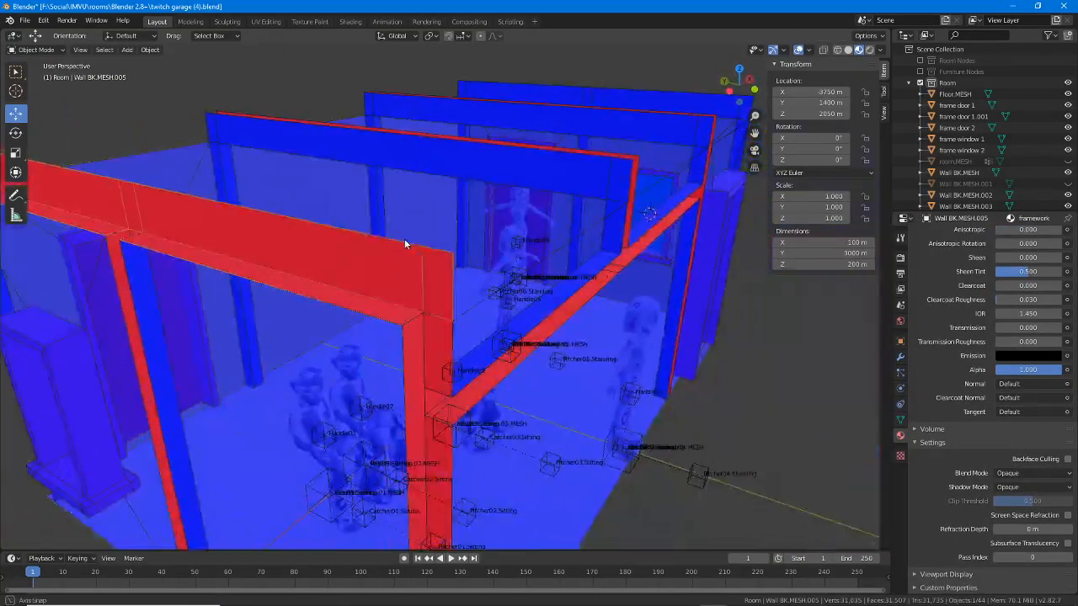
Step: Turn off the Face Orientation overlay and re-enable Backface Culling for the framework material
click(809, 50)
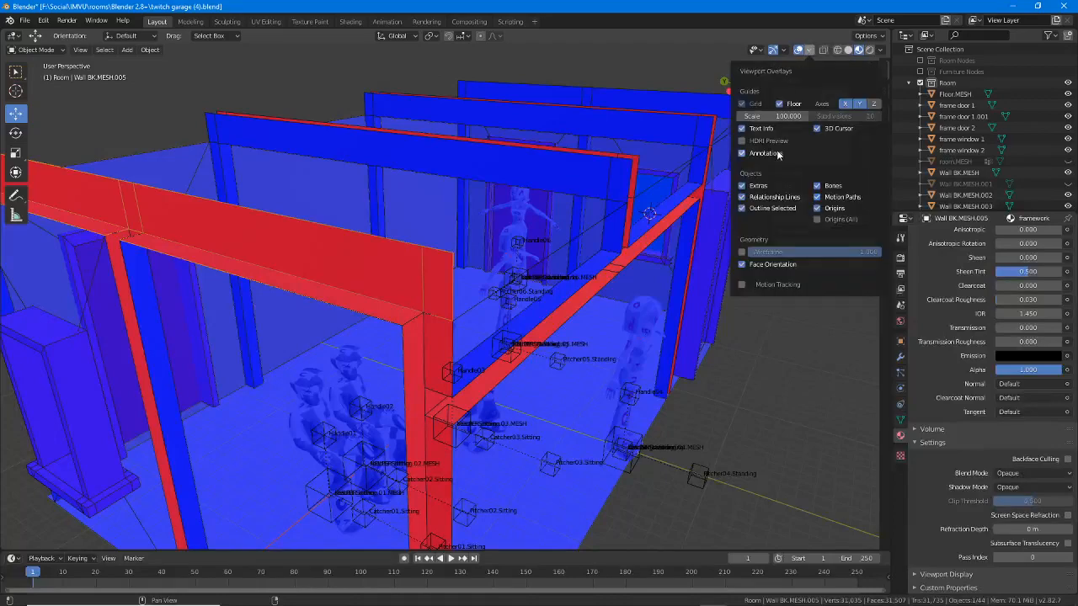
click(742, 265)
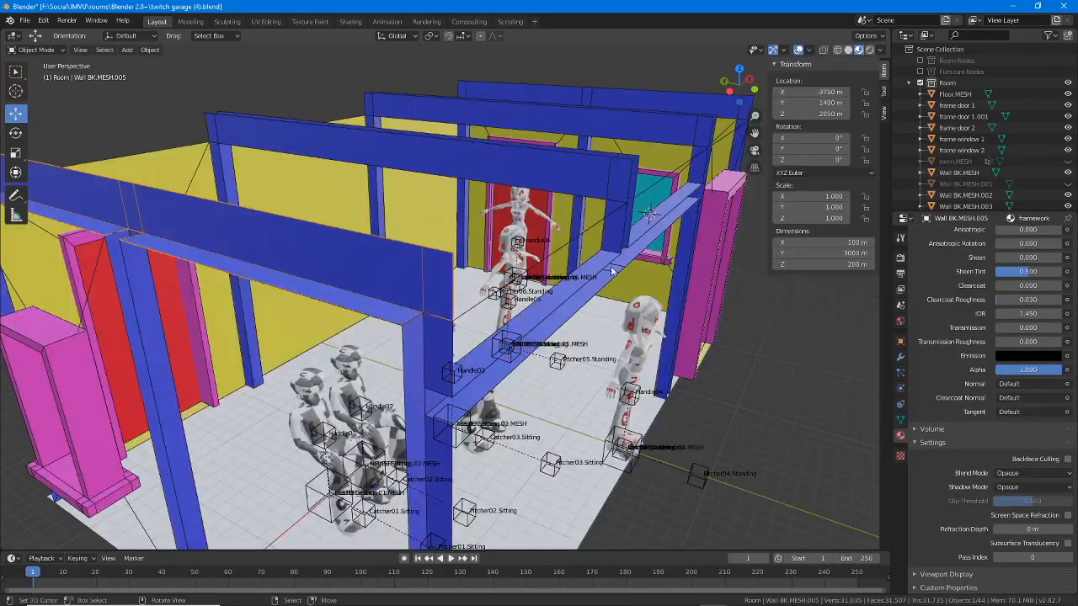
middle_drag(471, 268, 418, 272)
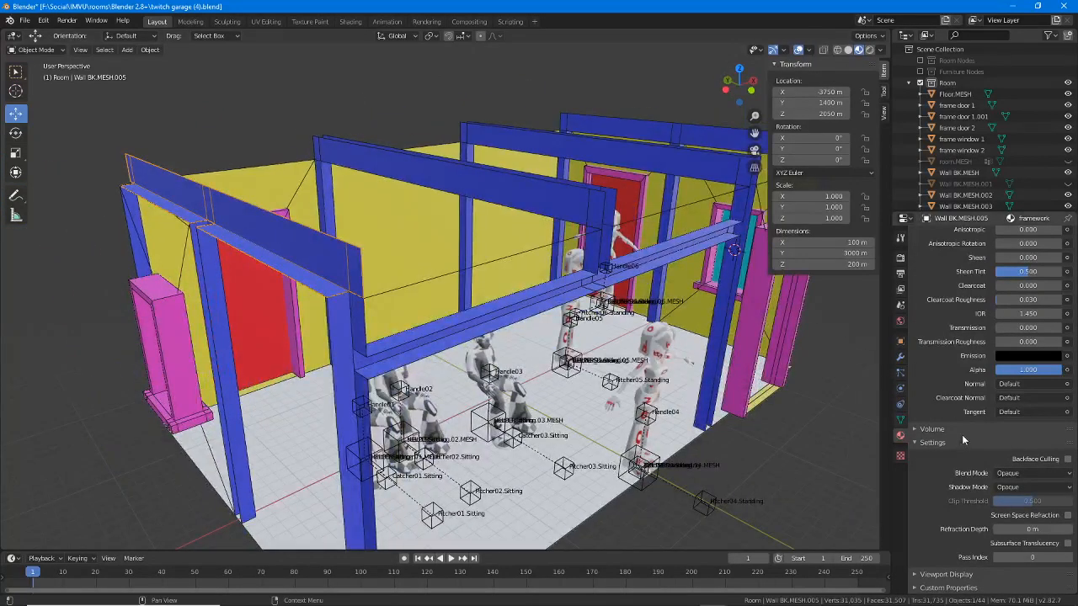
click(1067, 459)
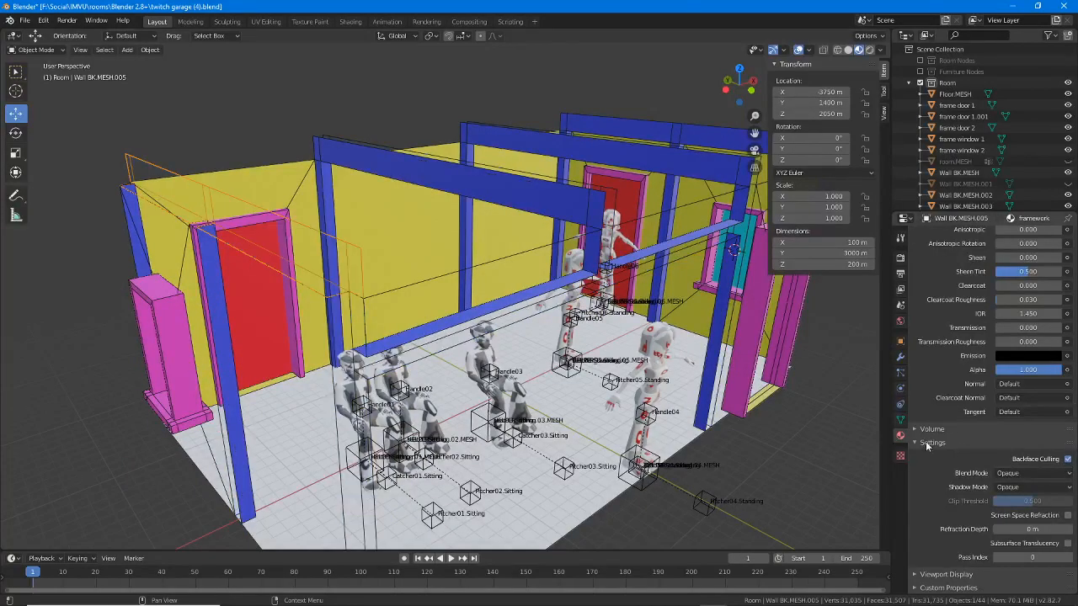
mouse_move(539, 371)
middle_down()
mouse_move(489, 380)
mouse_move(350, 331)
middle_up()
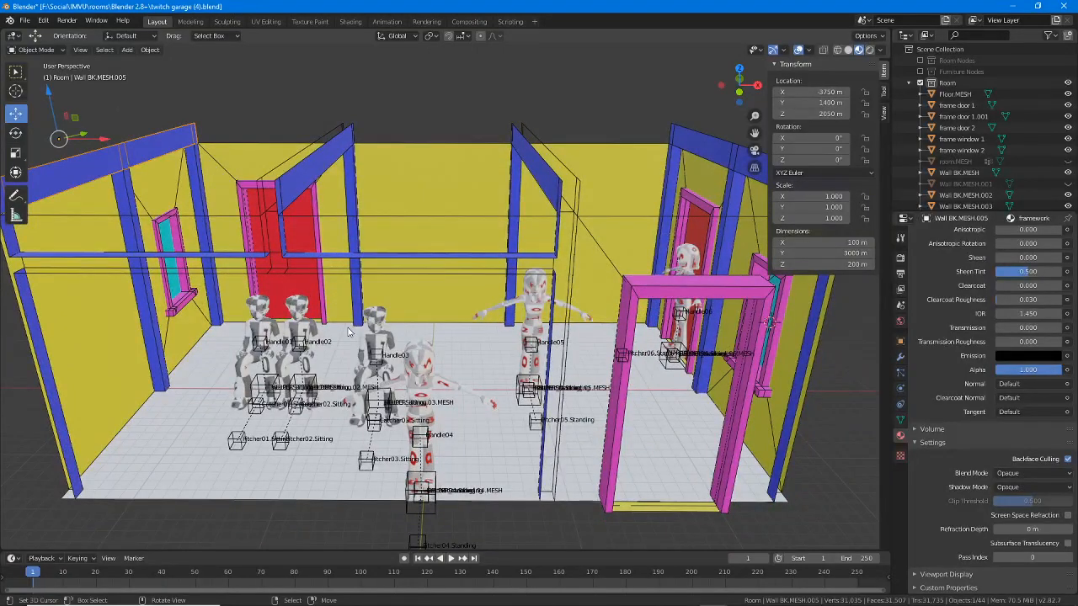
middle_drag(359, 308, 329, 302)
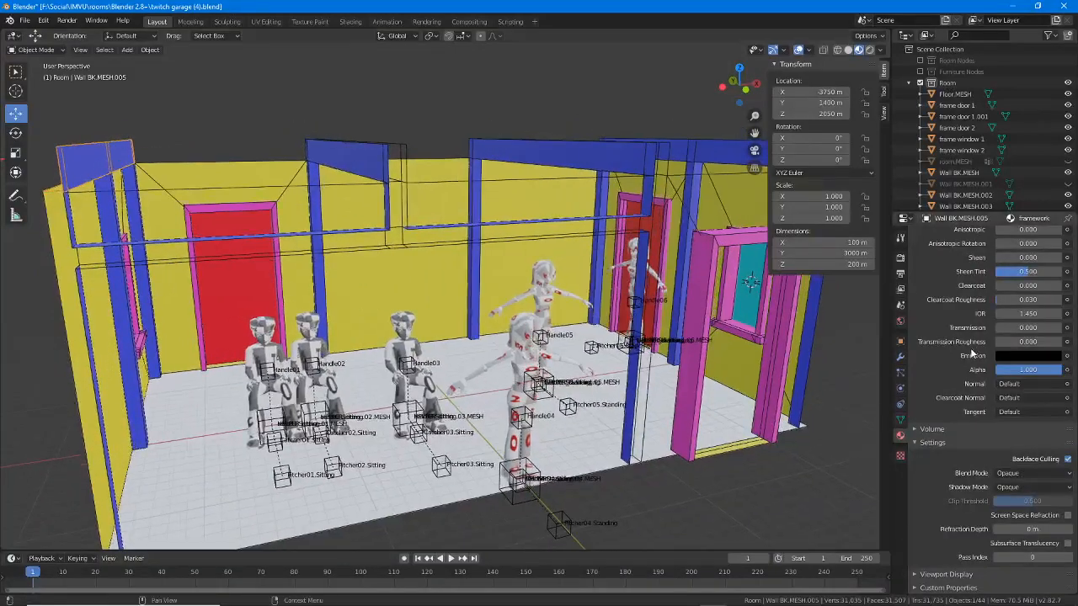
Step: Look through the wallpanels, framework, windows and door materials and check the Backface Culling setting of wallpanels
scroll(940, 252, up, 10)
click(940, 238)
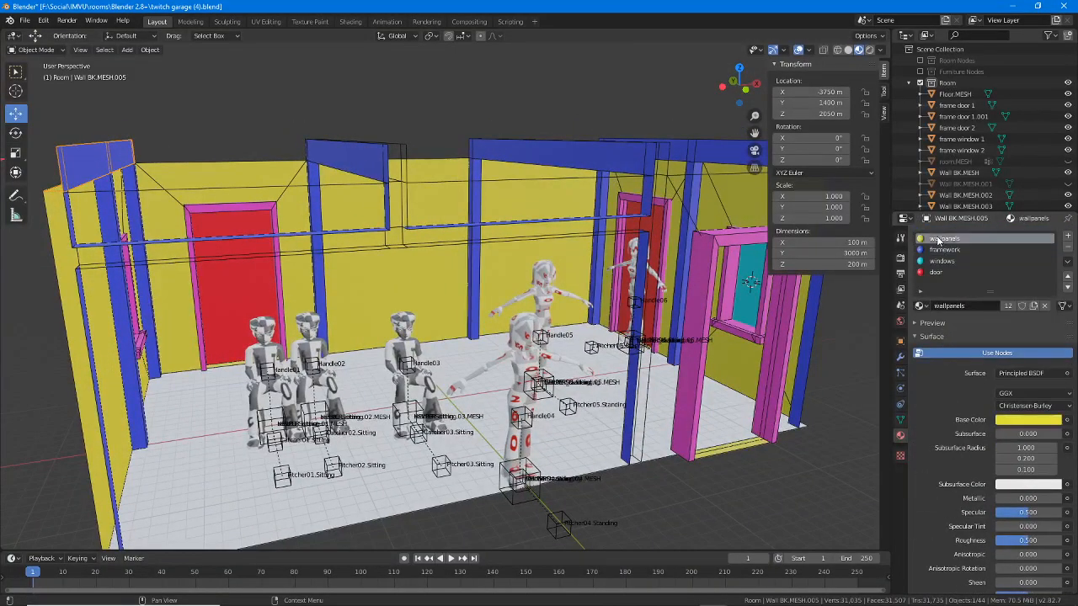
click(940, 250)
click(941, 261)
click(941, 272)
click(941, 261)
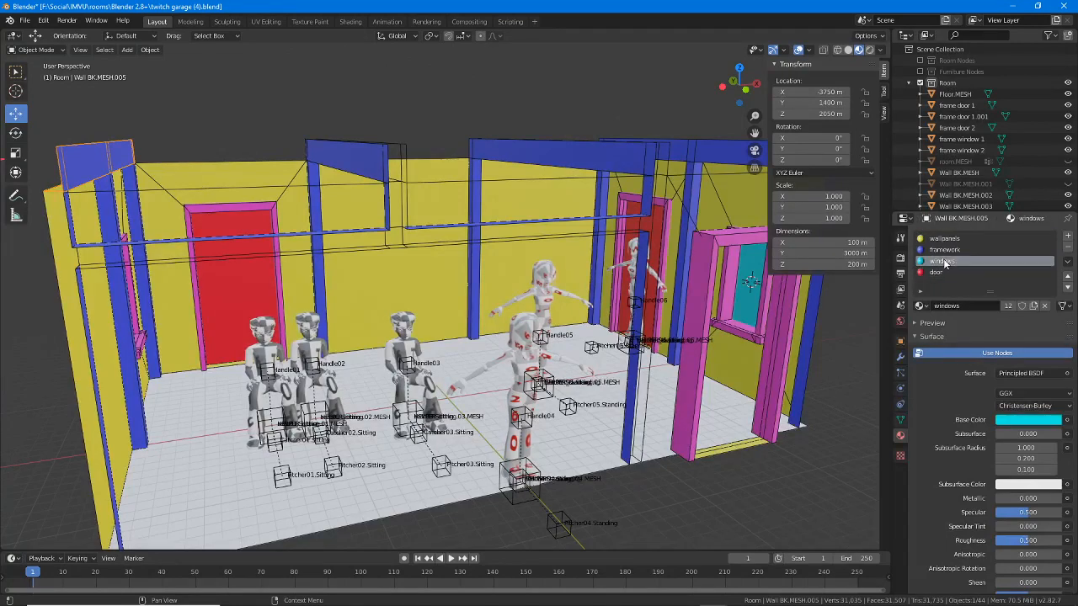
click(940, 249)
click(940, 239)
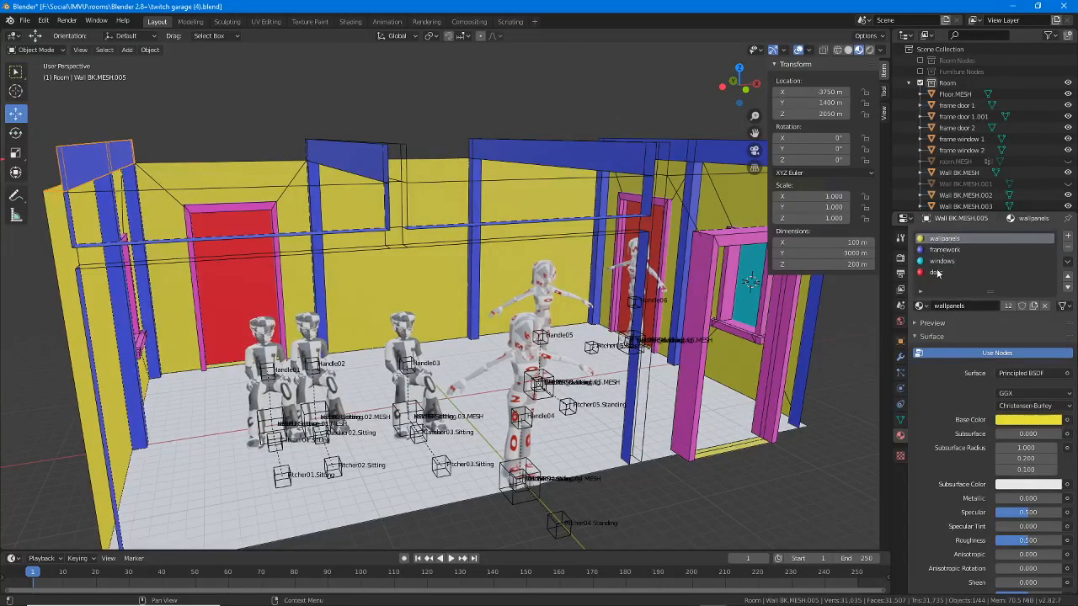
scroll(943, 262, down, 10)
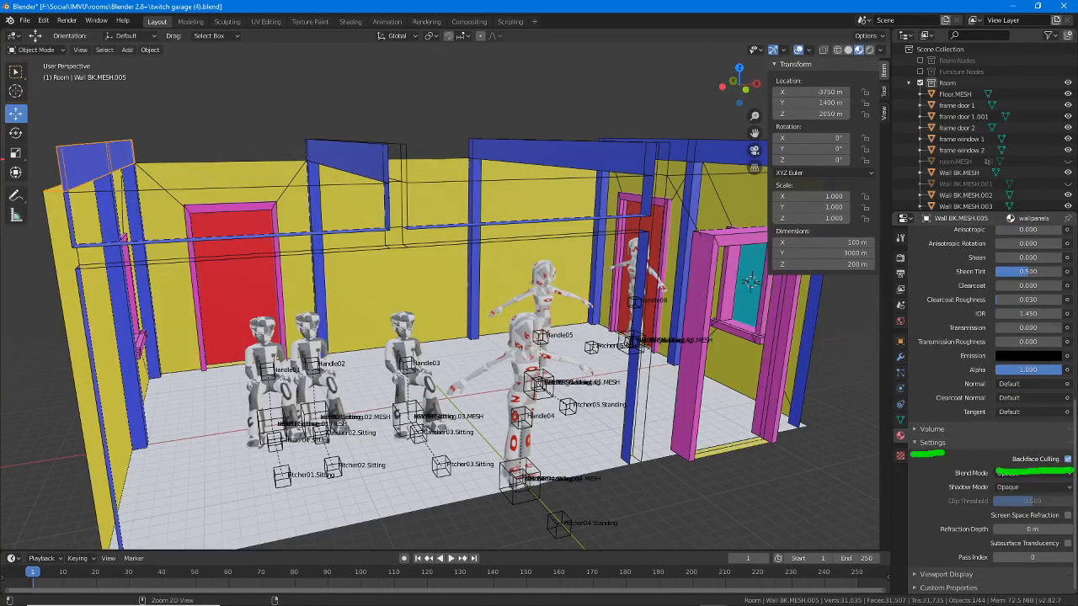
key(Escape)
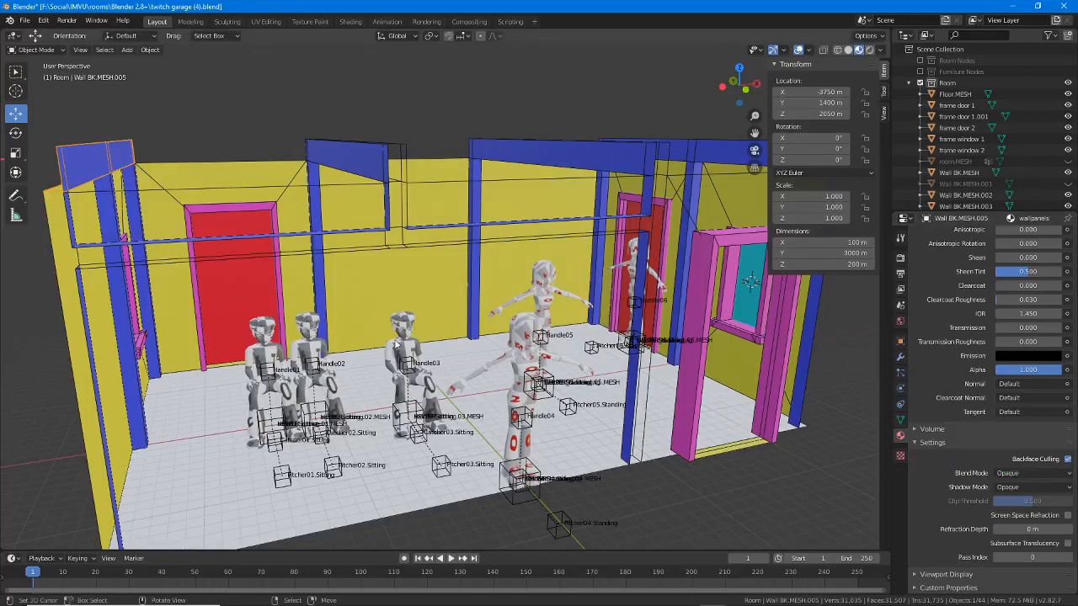
mouse_move(310, 330)
middle_down()
mouse_move(595, 320)
mouse_move(606, 308)
mouse_move(587, 292)
mouse_move(599, 314)
mouse_move(589, 353)
middle_up()
Step: Switch to IMVU, look at the gold bar material's Two Sided option and the avatar, and return to Blender
click(741, 595)
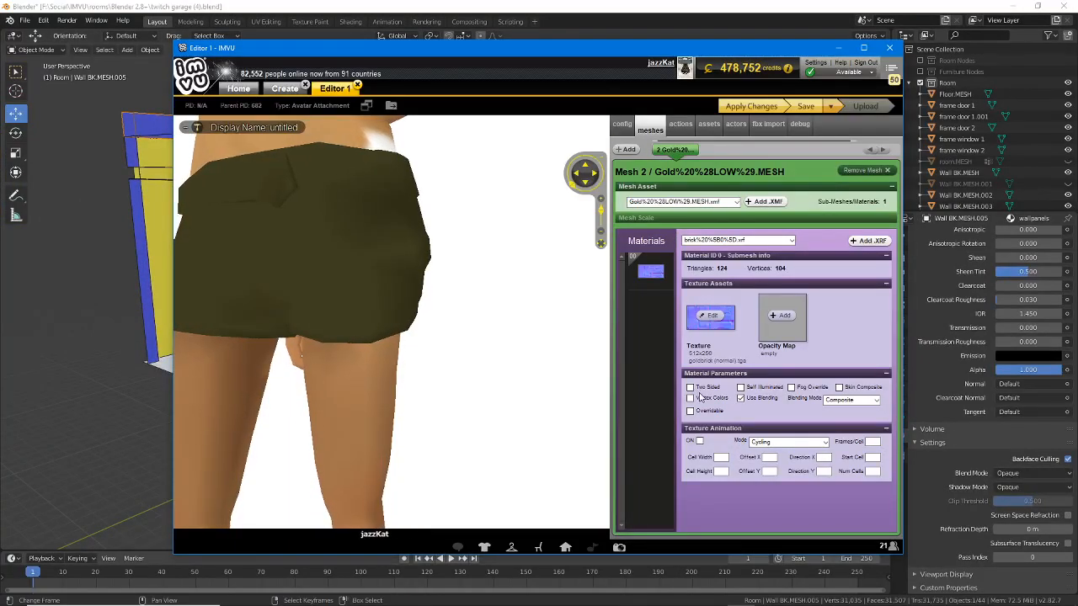
scroll(399, 298, down, 3)
drag(383, 244, 395, 301)
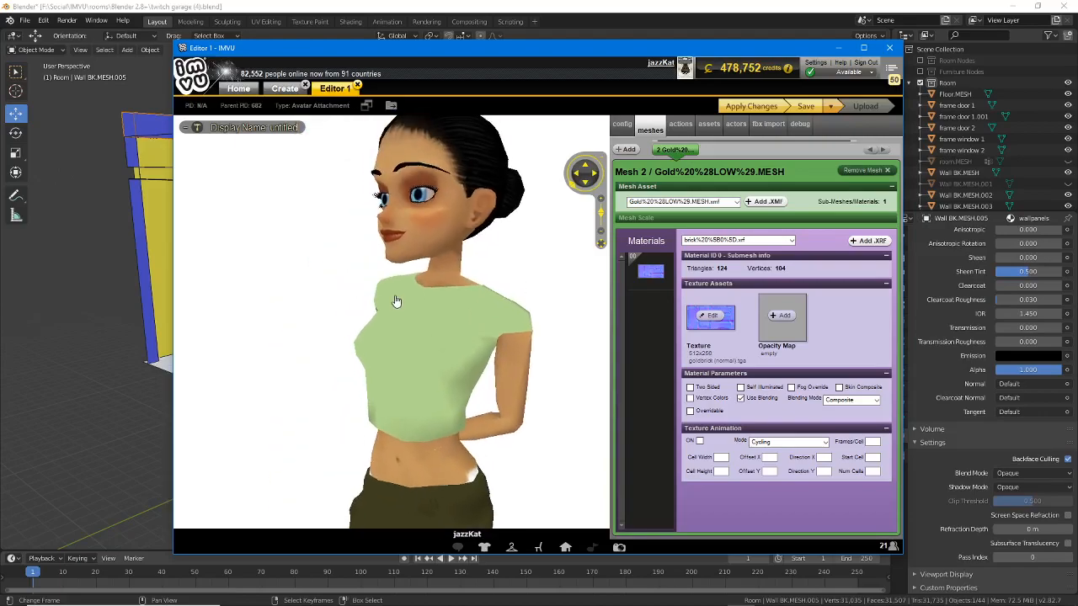
click(840, 50)
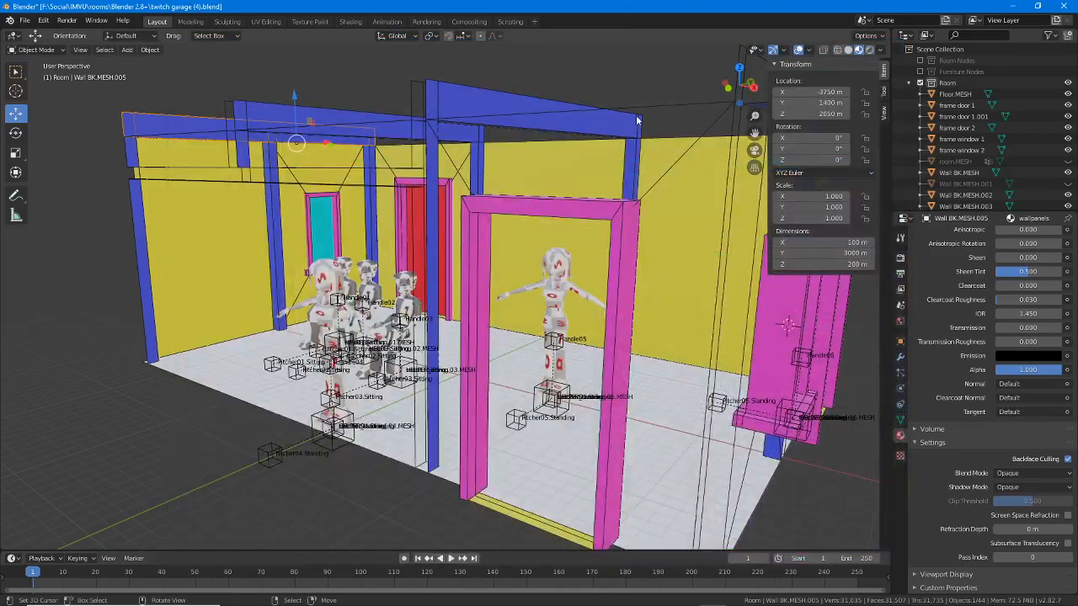
Step: Duplicate the ceiling cross beam Wall BK.MESH.002 in place
middle_drag(343, 352, 178, 343)
middle_drag(603, 367, 557, 360)
middle_drag(641, 362, 538, 305)
scroll(537, 334, down, 2)
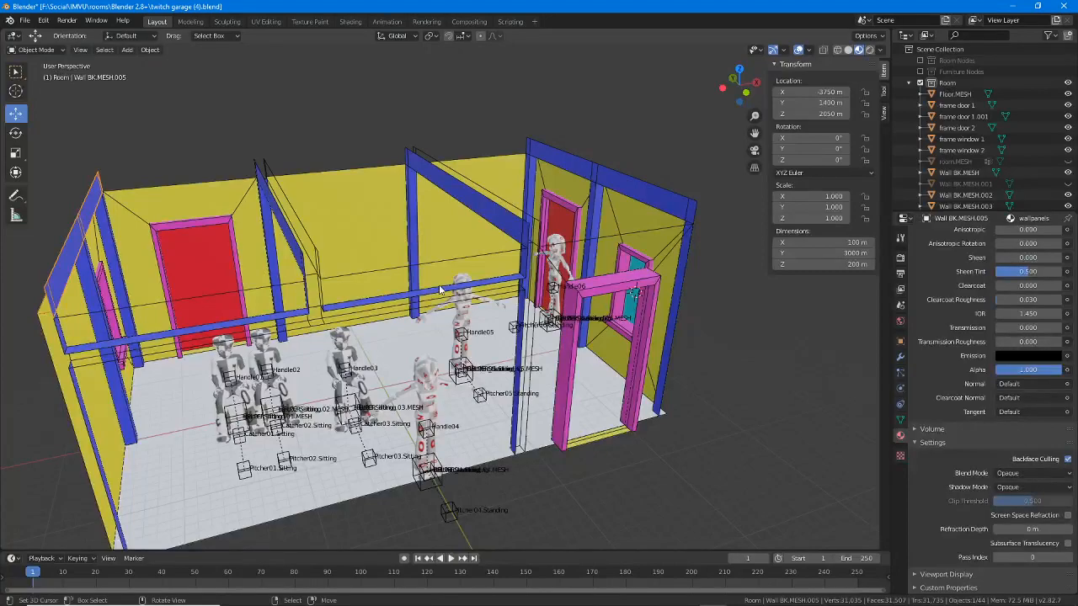
click(279, 205)
middle_drag(278, 205, 499, 278)
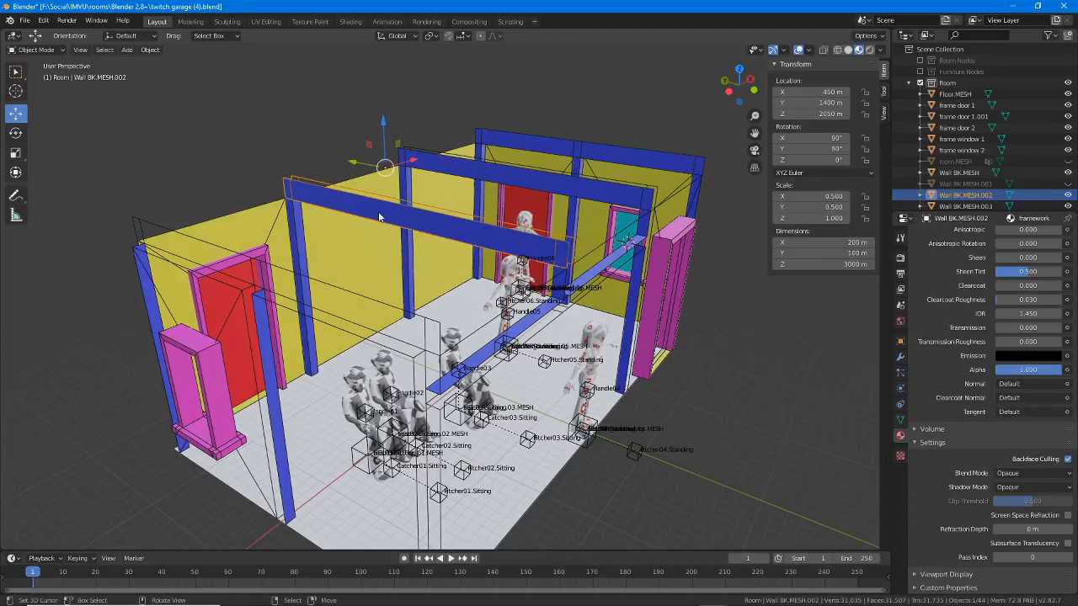
click(152, 49)
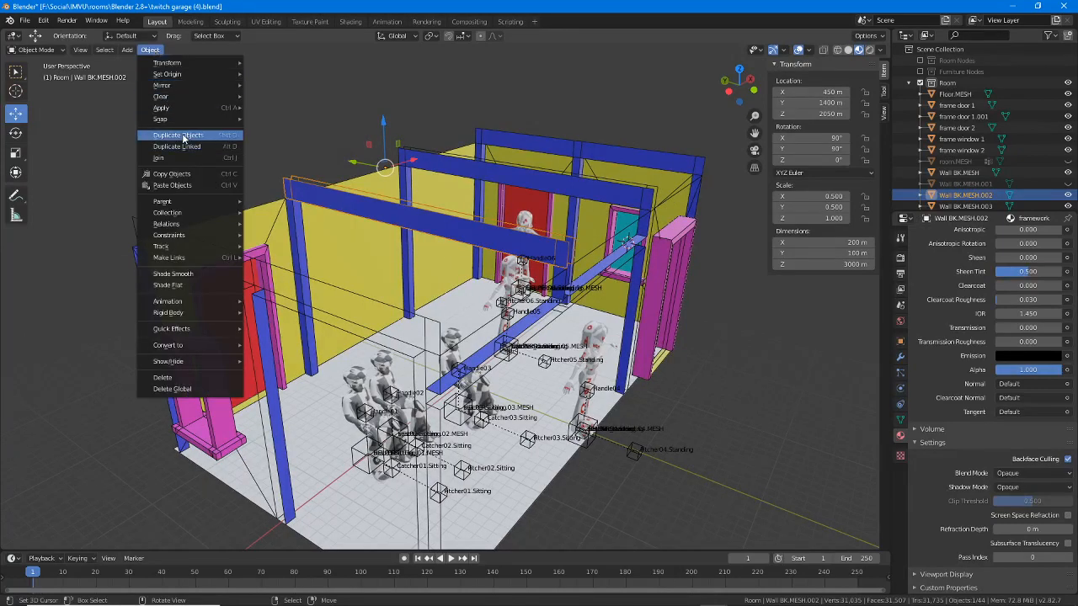
click(184, 137)
right_click(178, 96)
Step: Rotate the duplicated beam -90° about the global Z axis and activate the Move tool
middle_drag(283, 217, 307, 246)
click(16, 133)
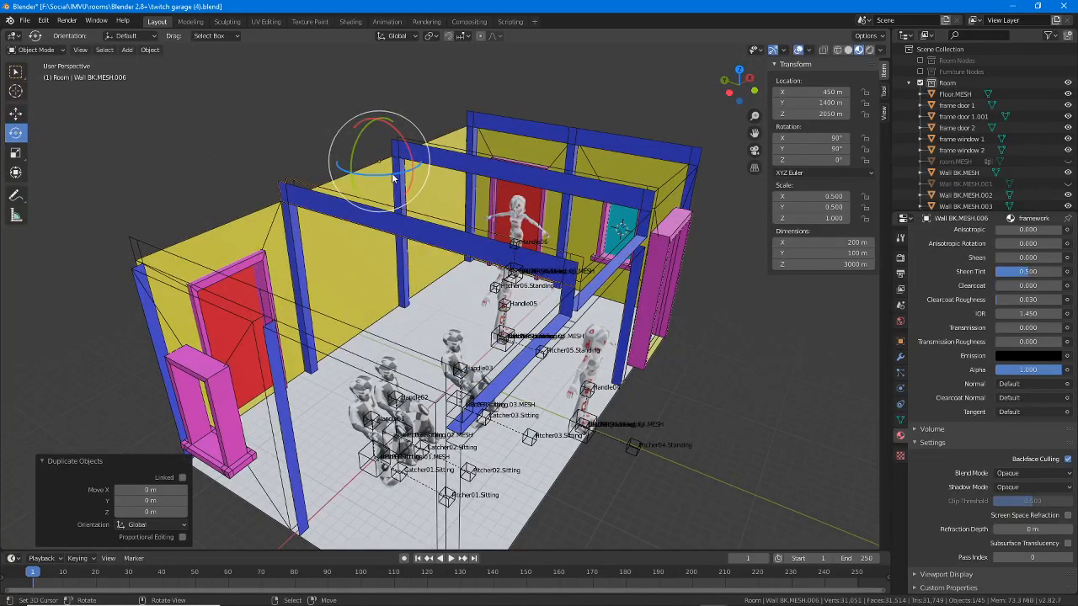
drag(375, 181, 352, 190)
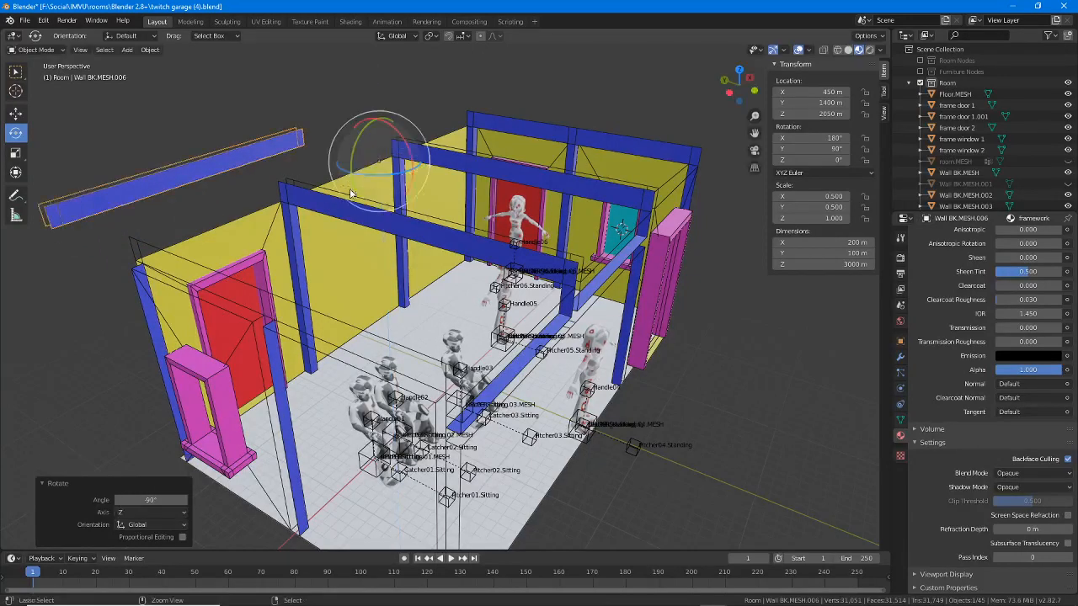
click(16, 113)
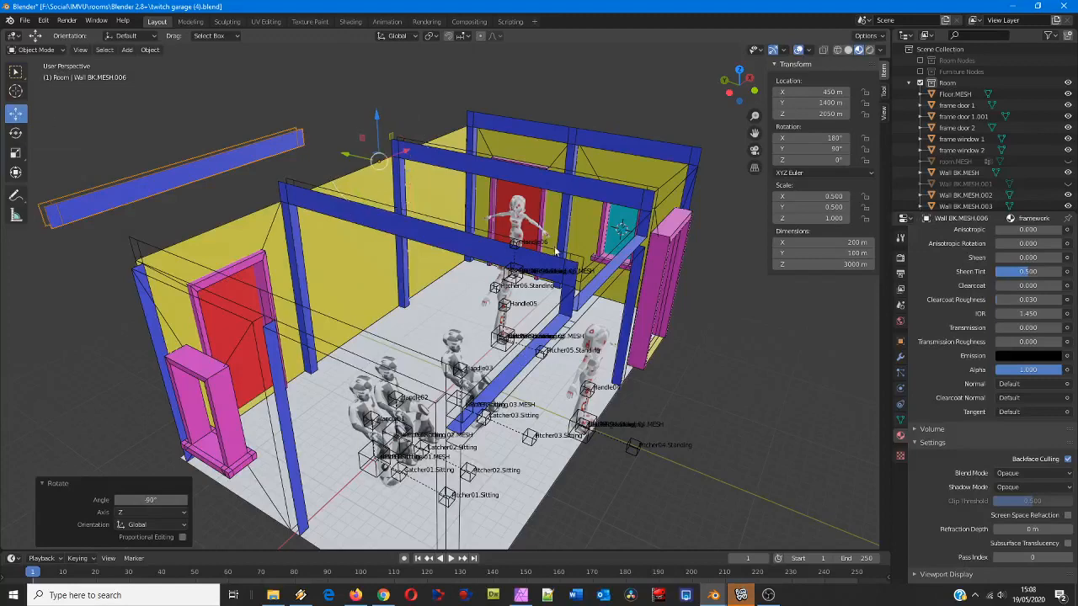
Step: Switch to IMVU, ignore the incoming chat invitation, and return to Blender
click(741, 595)
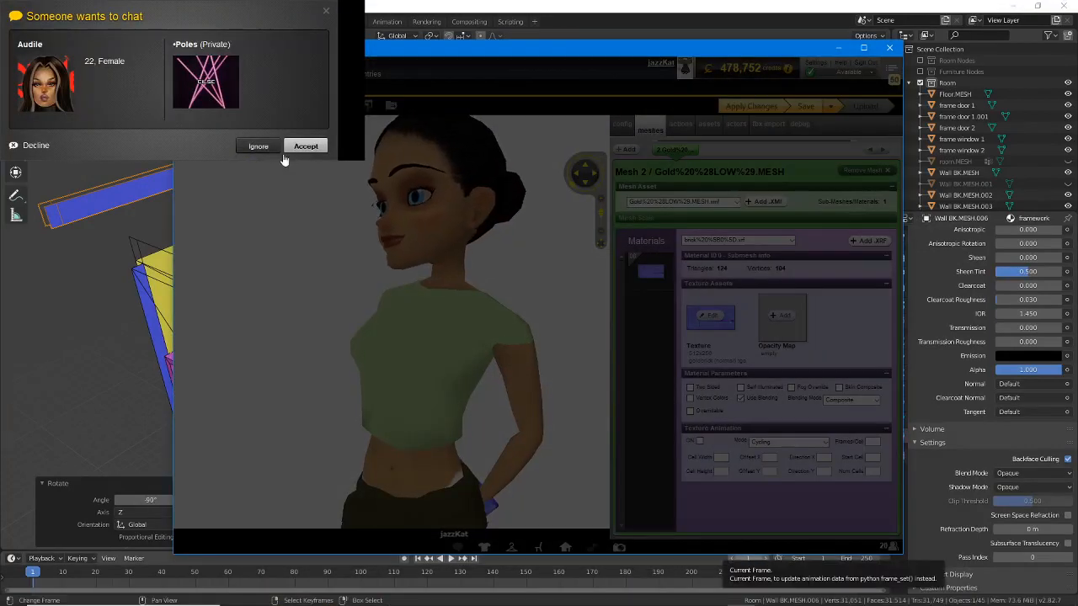
click(258, 147)
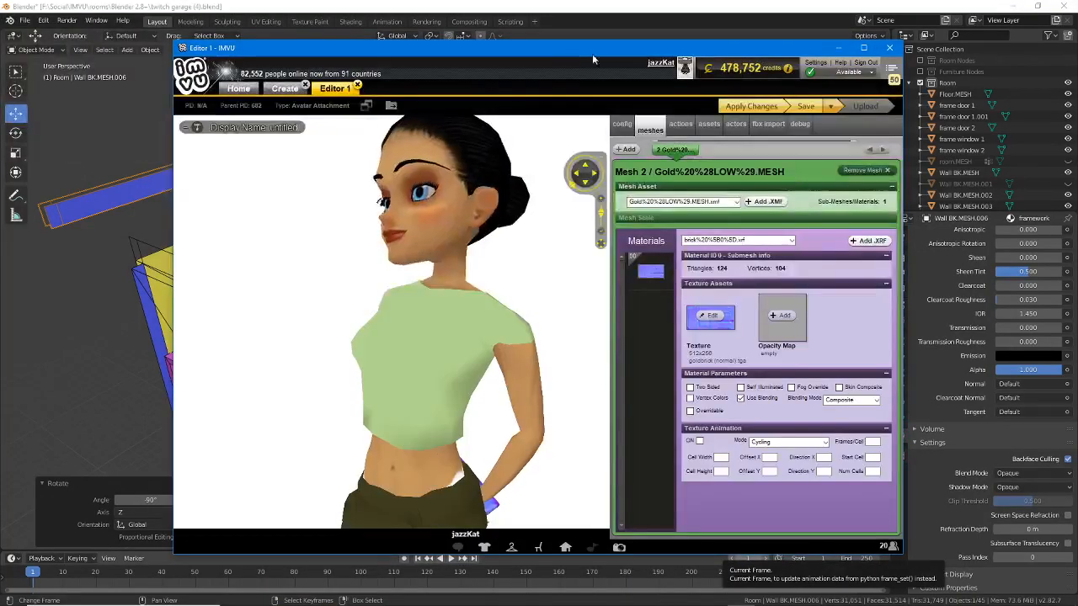
click(839, 49)
Step: Move the rotated beam Wall BK.MESH.006 by -1300 m along the global Y axis
middle_drag(333, 180, 389, 206)
key(g)
key(y)
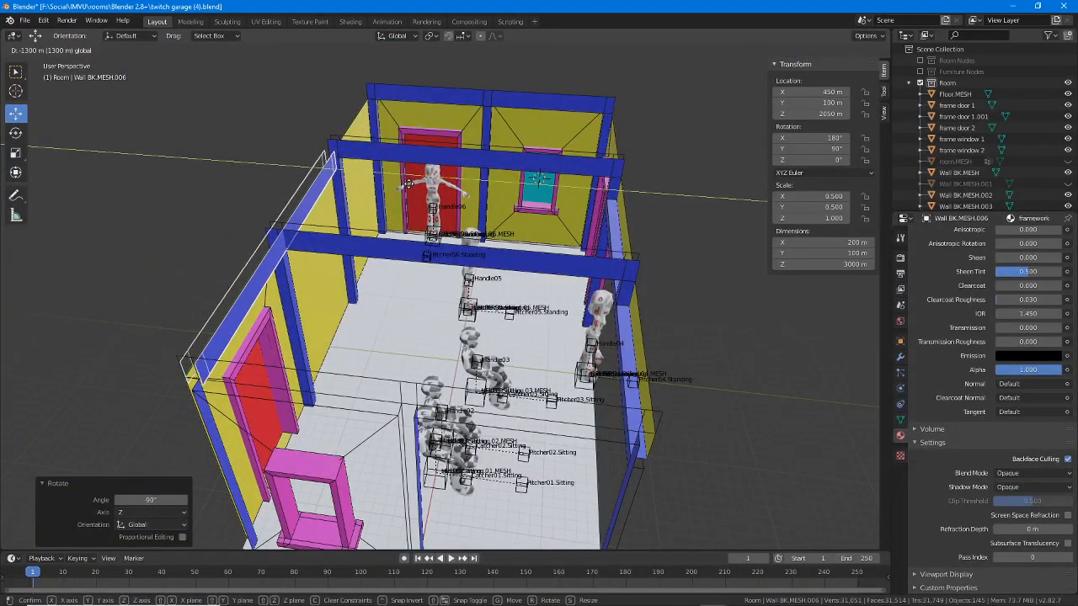
click(338, 238)
Step: Shift the beam Wall BK.MESH.006 another 50 m along the Y axis towards the outer side of the wall
scroll(312, 267, up, 1)
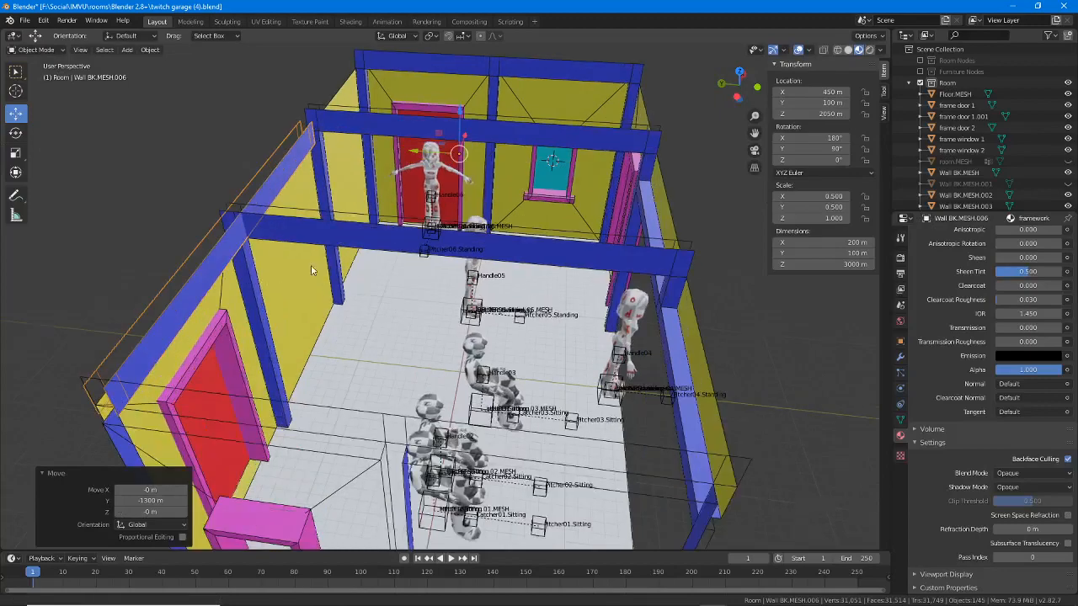
middle_drag(312, 268, 421, 286)
scroll(452, 233, up, 3)
scroll(478, 237, down, 1)
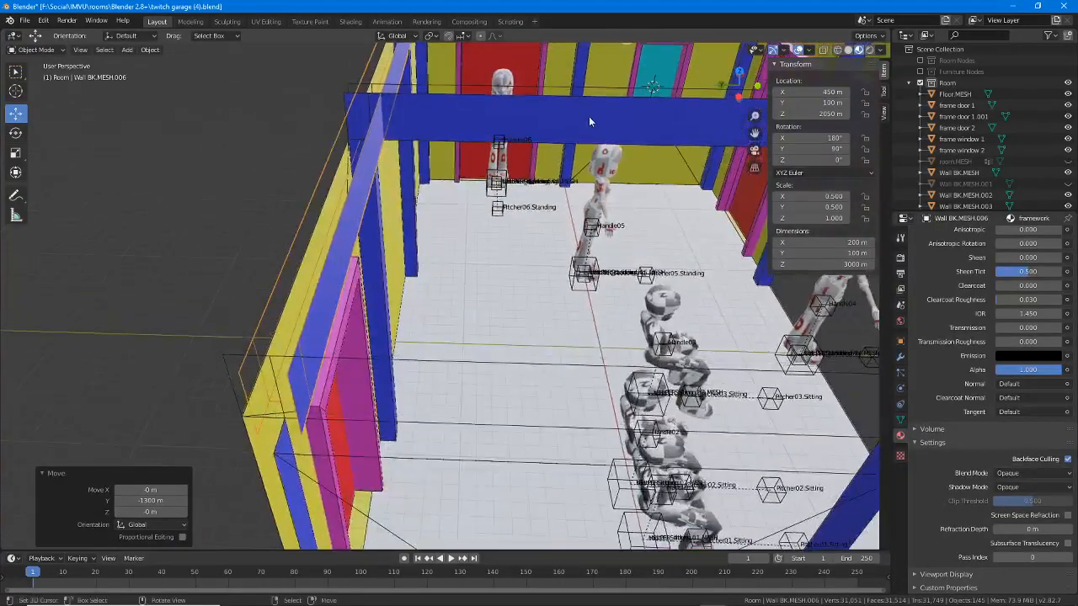
scroll(589, 117, down, 1)
middle_drag(580, 107, 533, 111)
drag(519, 112, 446, 117)
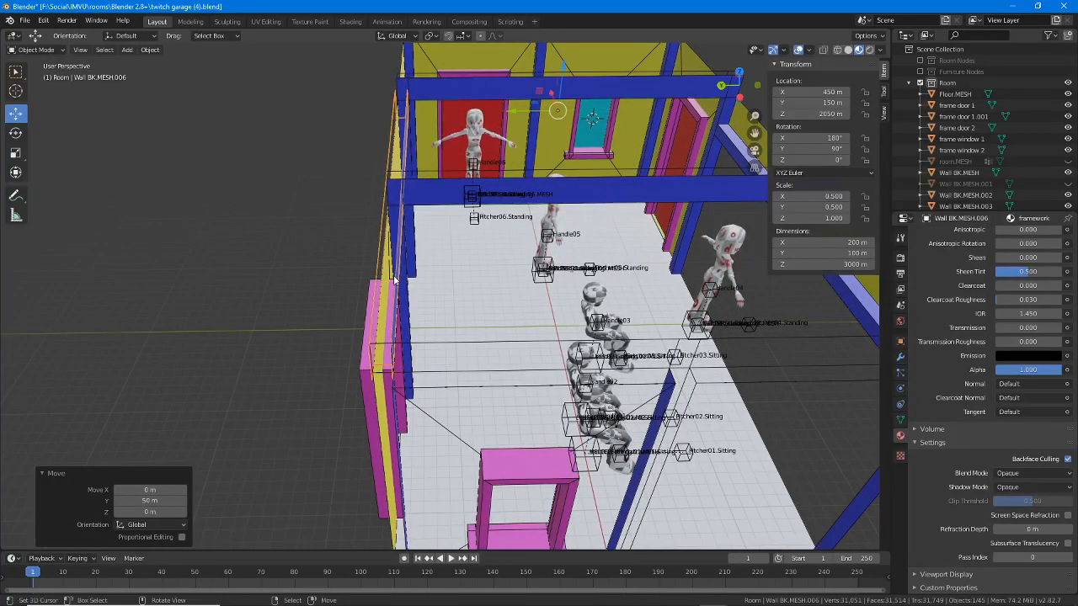
Step: Examine the beam's position over the wall in the front and right orthographic views
click(81, 50)
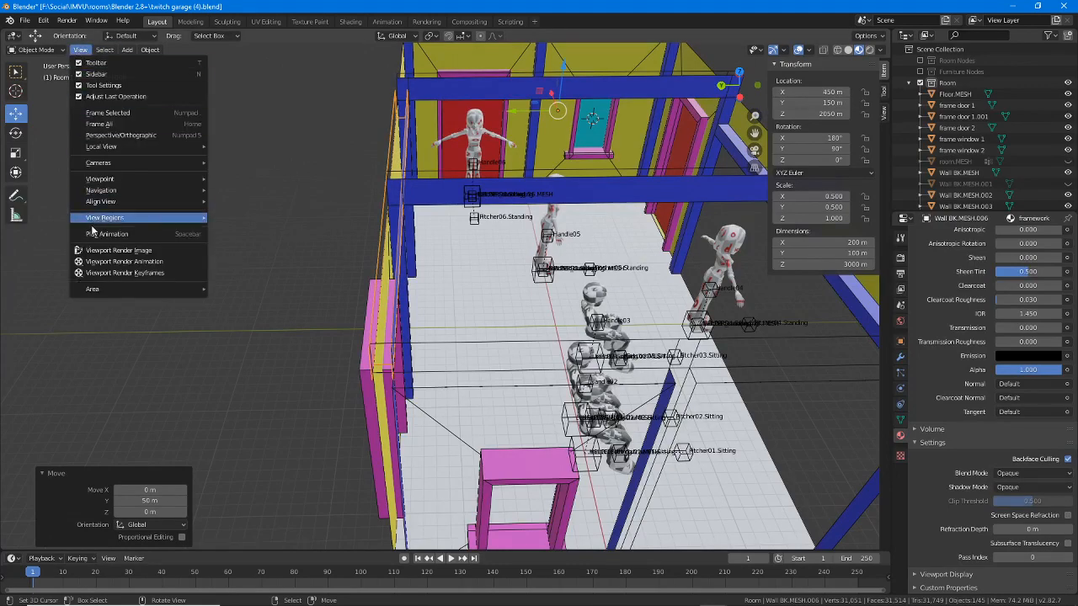
mouse_move(147, 179)
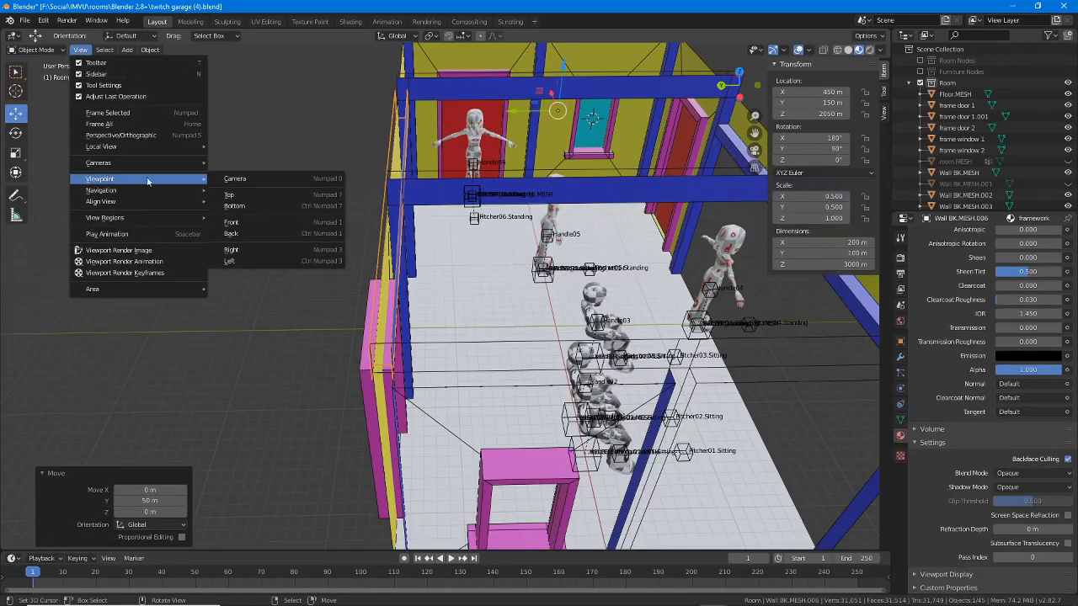
click(251, 224)
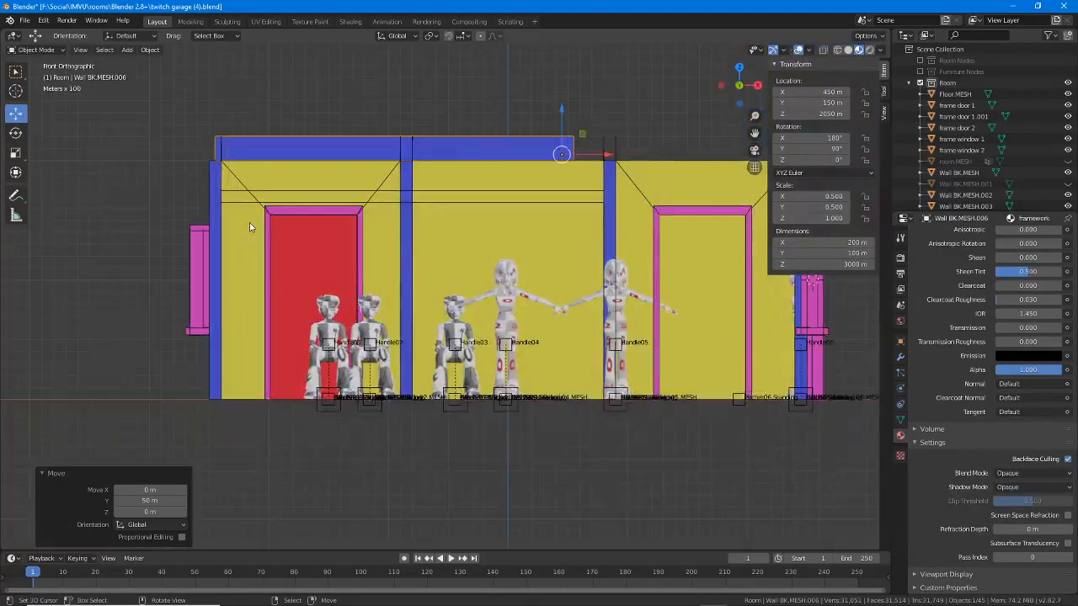
click(81, 50)
mouse_move(118, 179)
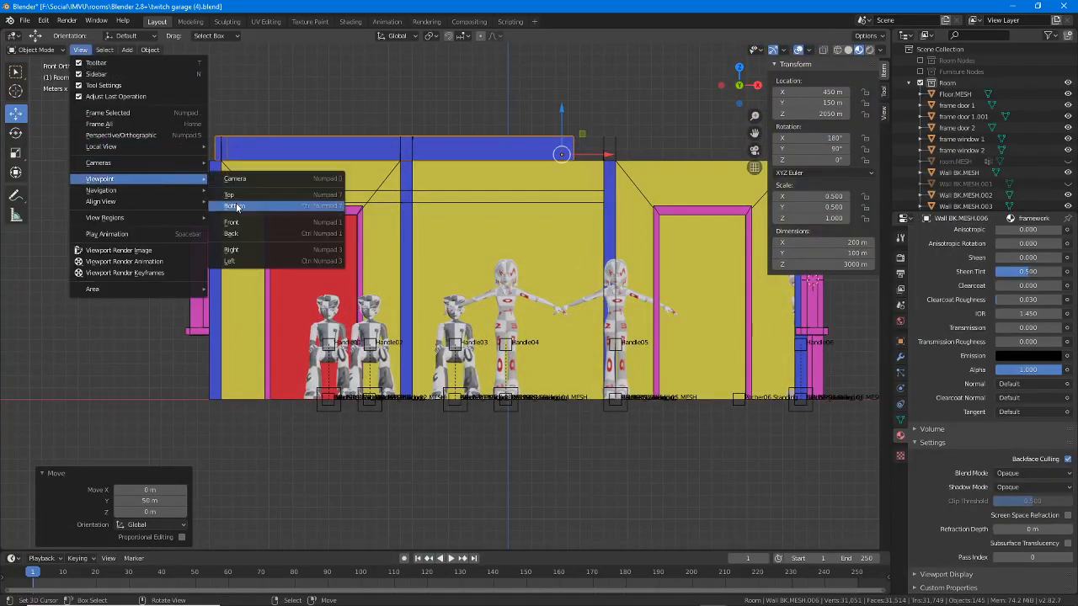
click(234, 250)
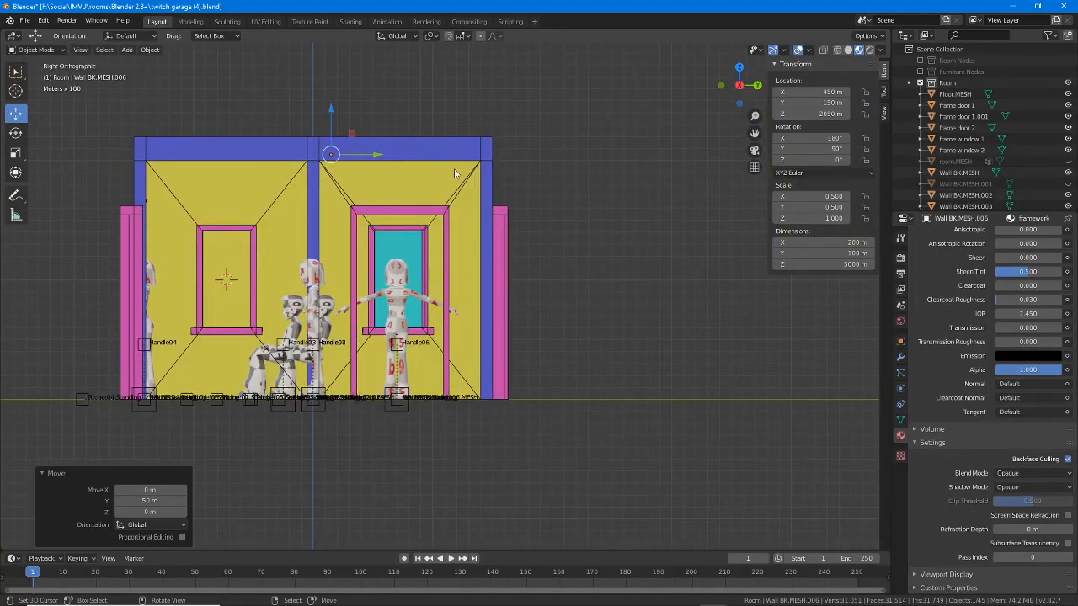
Step: Check the beam's end against the corner post up close in X-ray wireframe, and return to Material Preview shading
click(836, 50)
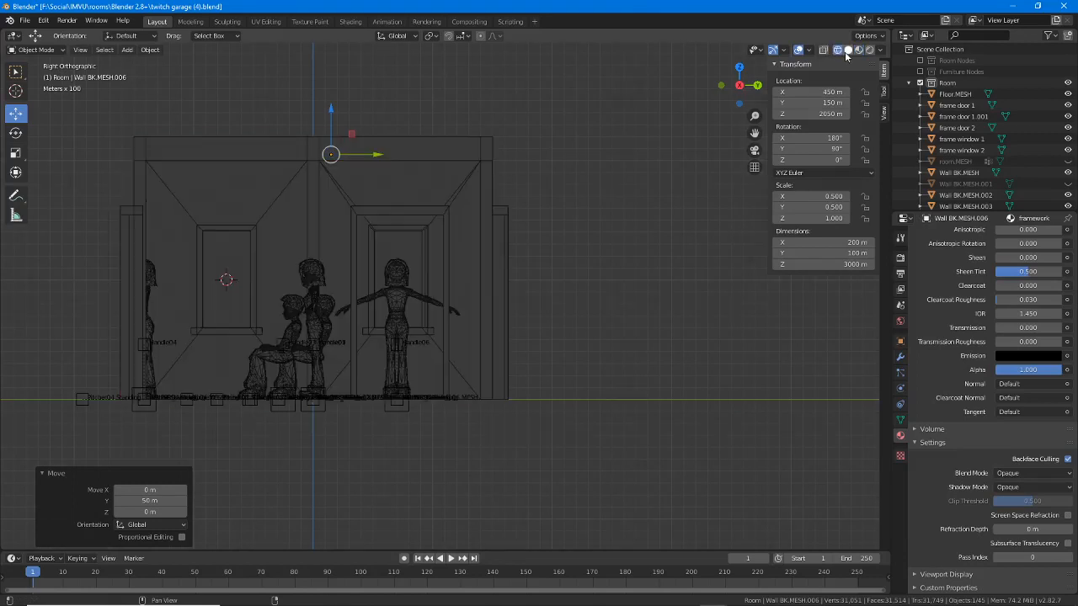
click(824, 51)
scroll(447, 228, up, 10)
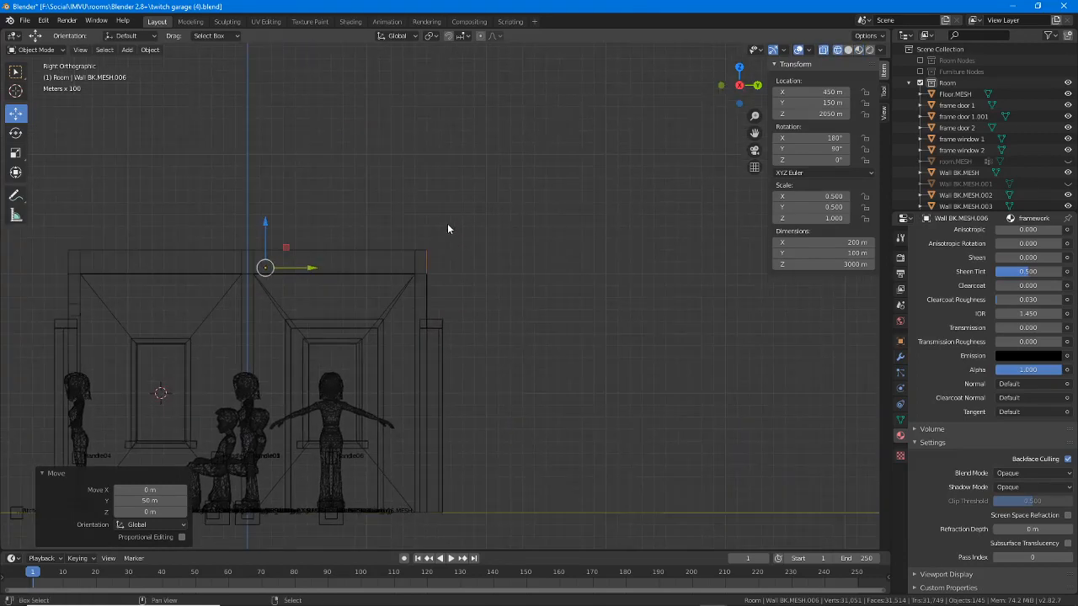
scroll(415, 354, up, 3)
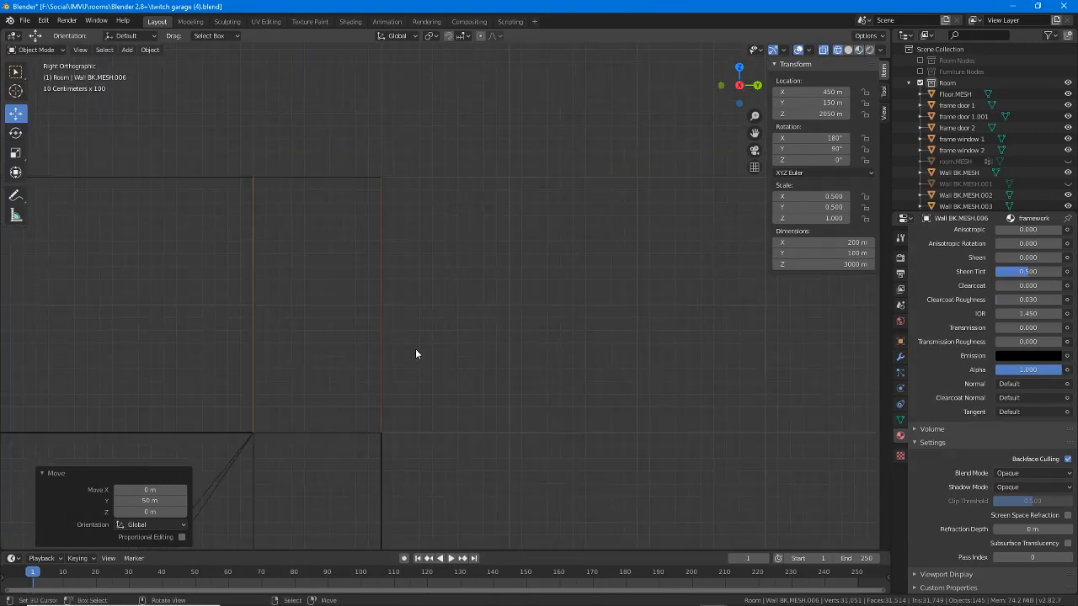
scroll(416, 344, up, 3)
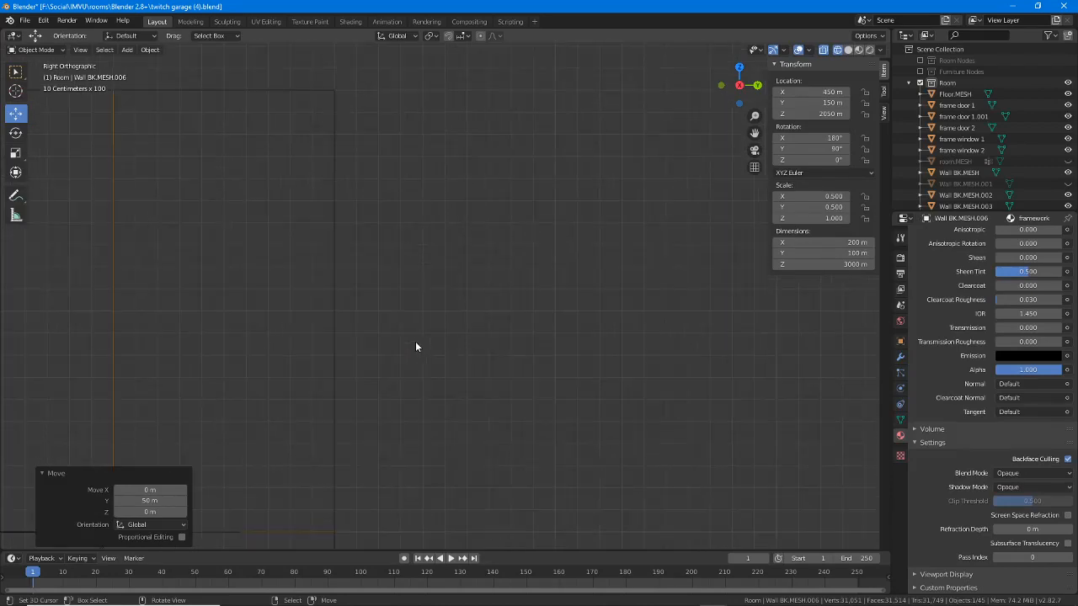
scroll(416, 343, down, 8)
middle_drag(529, 221, 510, 253)
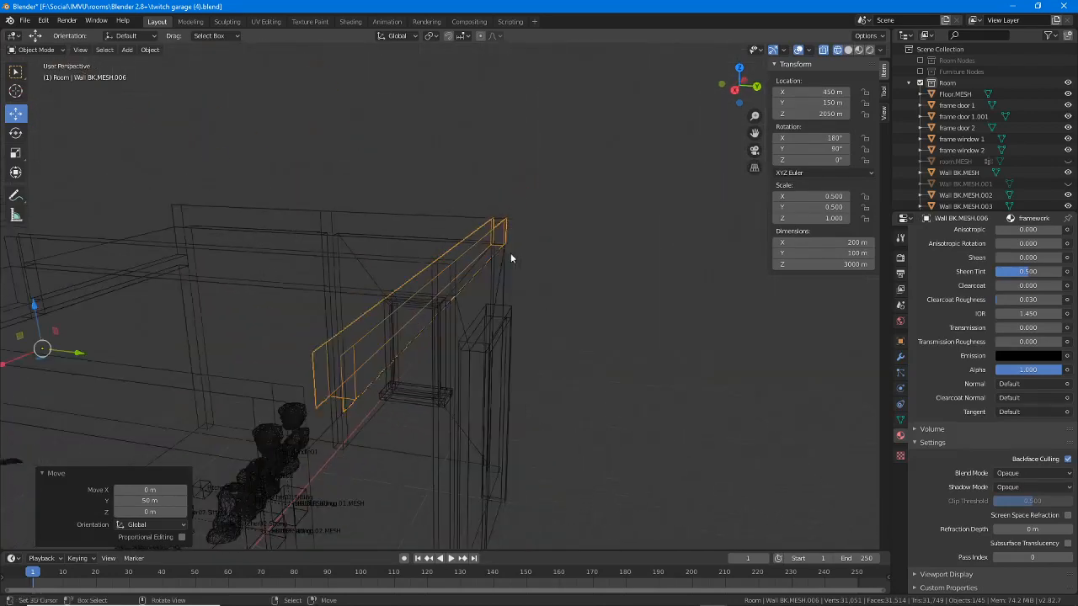
click(848, 49)
click(859, 49)
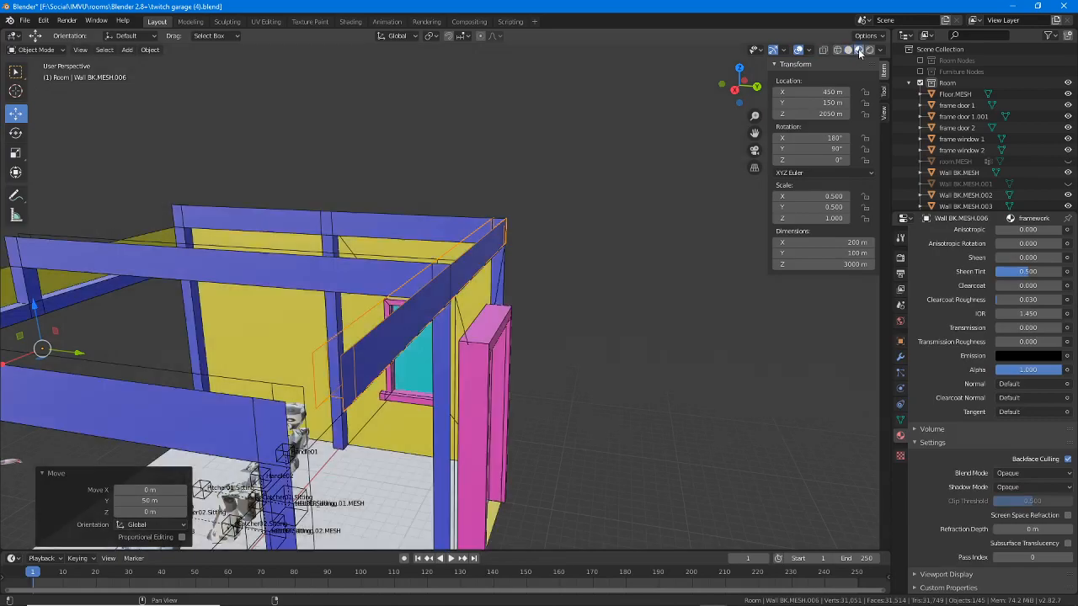
Step: Move the beam Wall BK.MESH.006 by -50 m along the X axis
middle_drag(521, 355, 424, 327)
scroll(425, 324, up, 2)
middle_drag(368, 304, 337, 278)
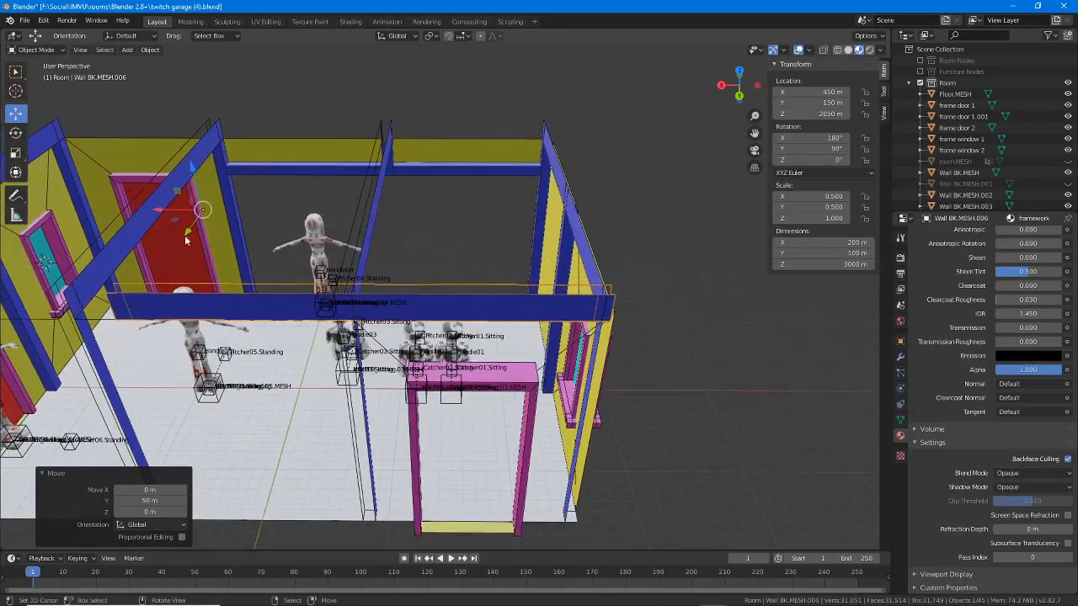
drag(151, 207, 210, 211)
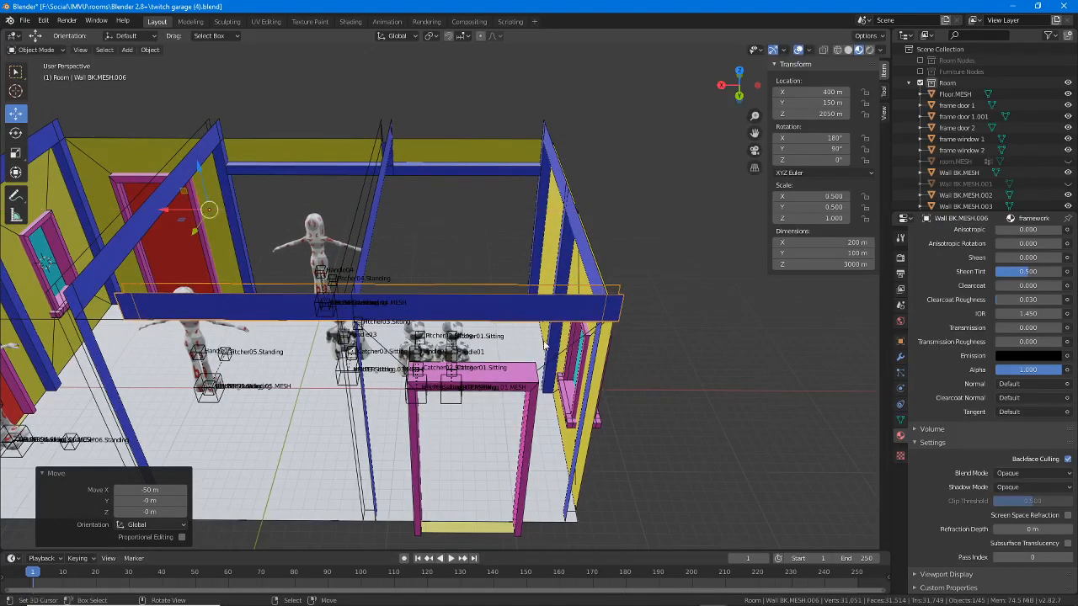
Step: Delete the unneeded outward-facing faces of the beam Wall BK.MESH.006 in Edit Mode
scroll(696, 321, up, 3)
shift+middle_drag(696, 321, 473, 336)
scroll(454, 332, up, 4)
scroll(619, 313, down, 4)
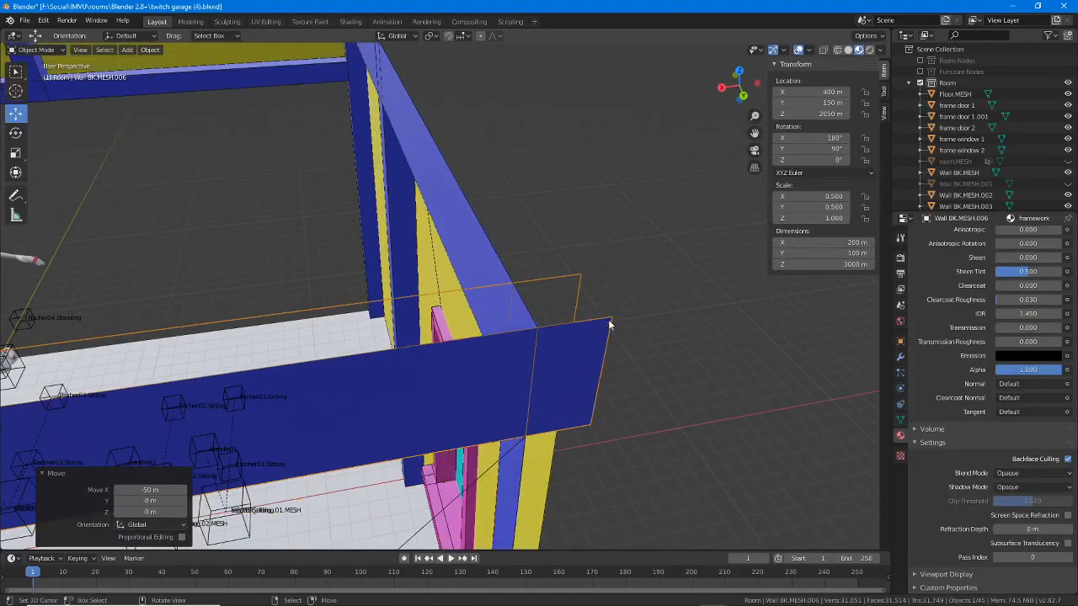
middle_drag(609, 323, 474, 335)
middle_drag(322, 320, 320, 177)
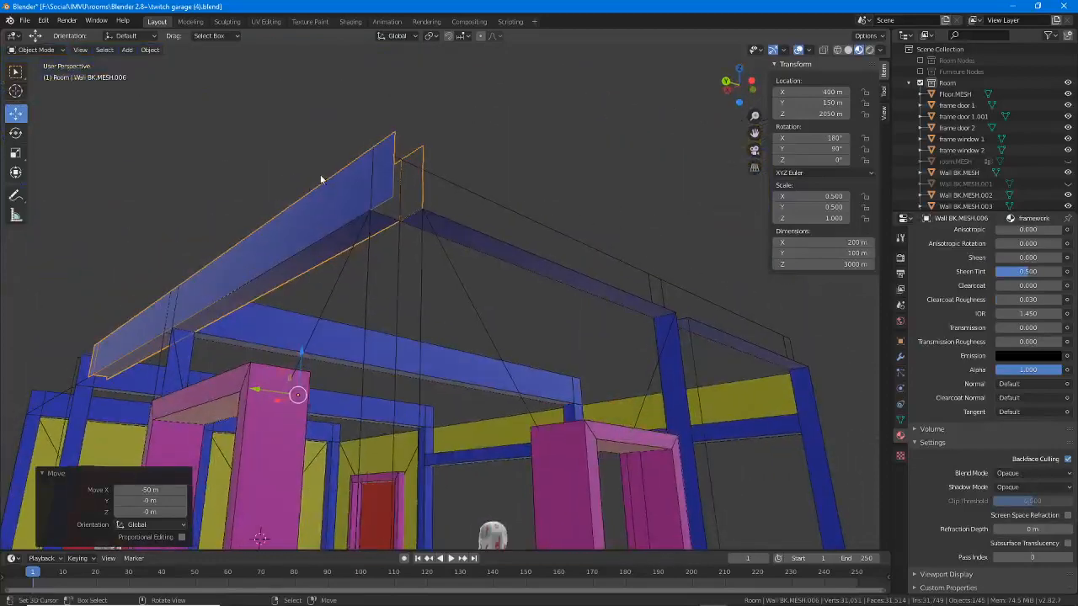
click(36, 50)
click(59, 74)
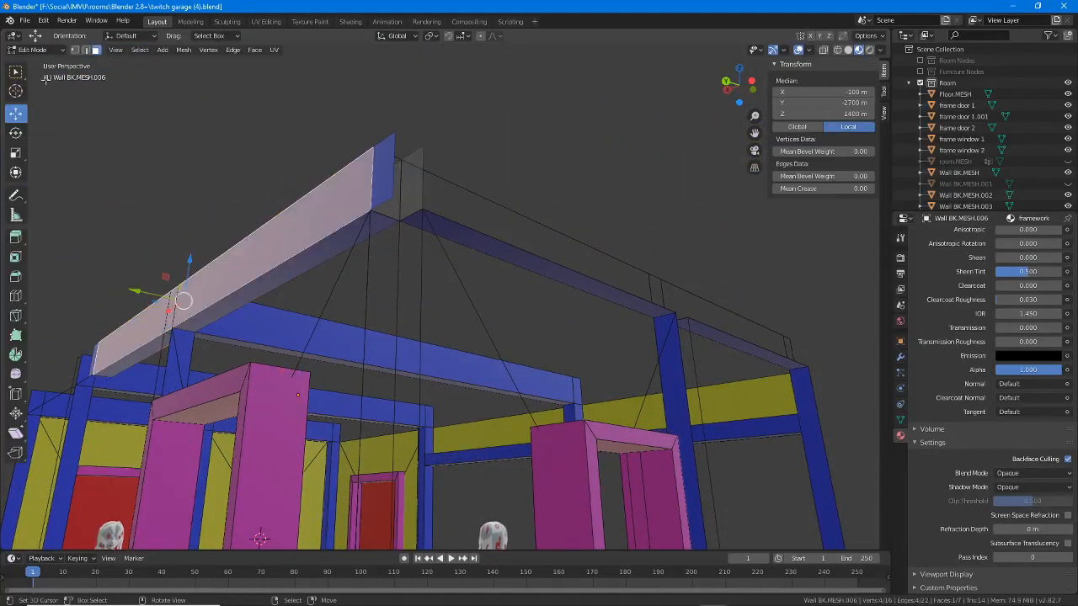
click(357, 191)
shift+right_click(357, 192)
middle_drag(288, 238, 250, 372)
shift+right_click(251, 372)
middle_drag(387, 371, 399, 299)
key(x)
click(425, 327)
scroll(328, 319, up, 2)
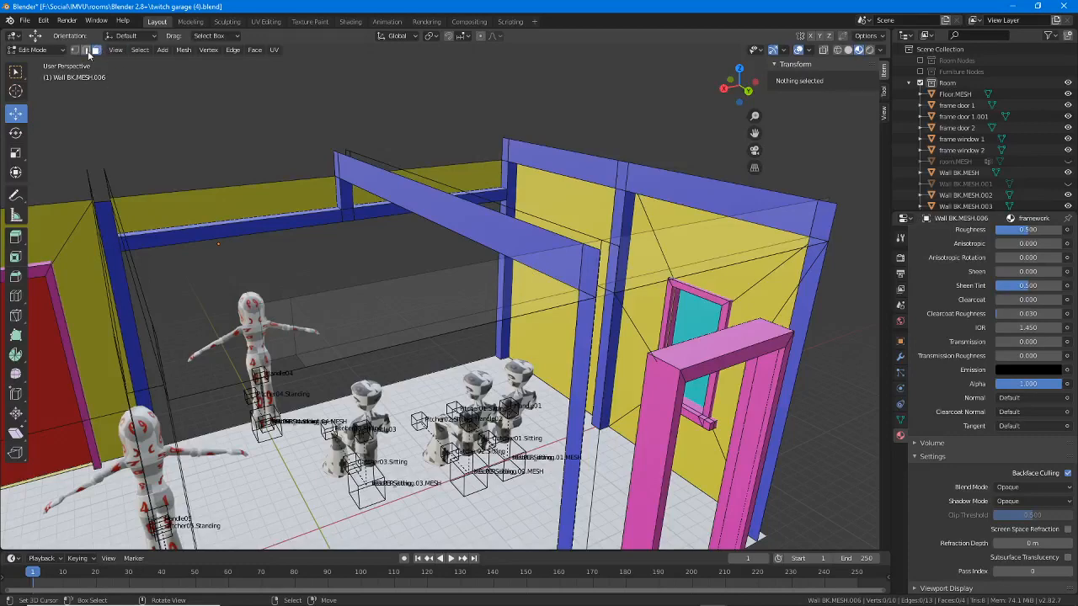
Step: Lengthen the beam by moving its free-end vertices 2000 m along the global X axis to the opposite corner
click(252, 301)
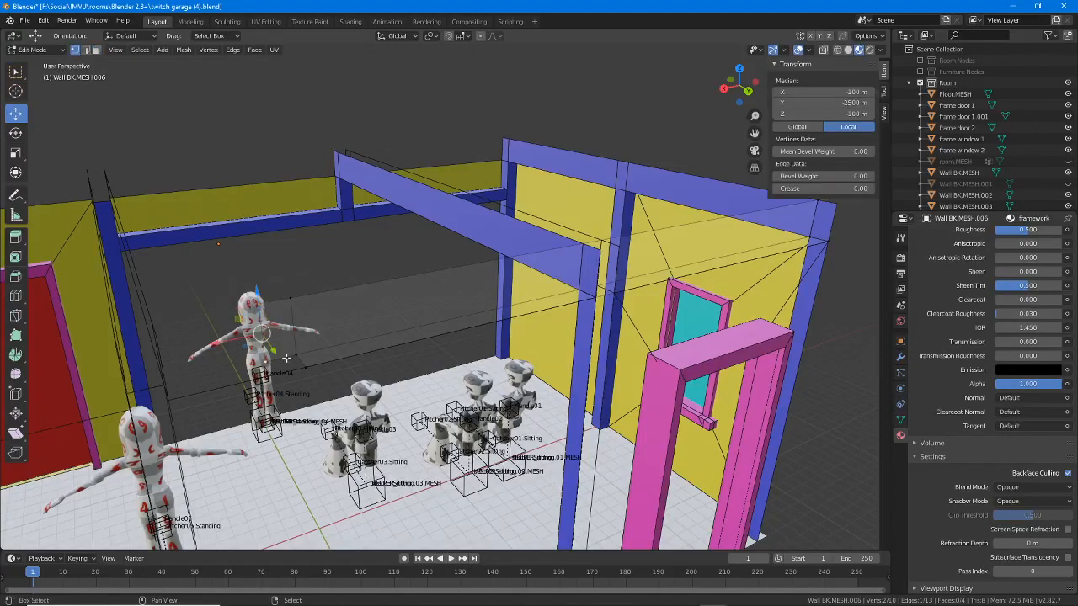
middle_drag(380, 360, 484, 325)
key(g)
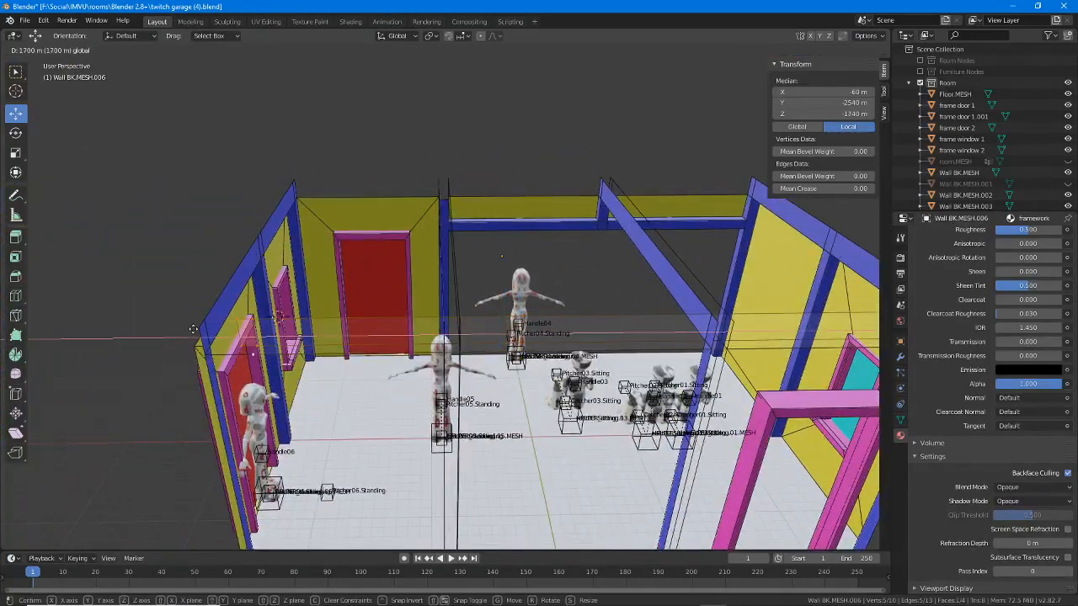
click(154, 329)
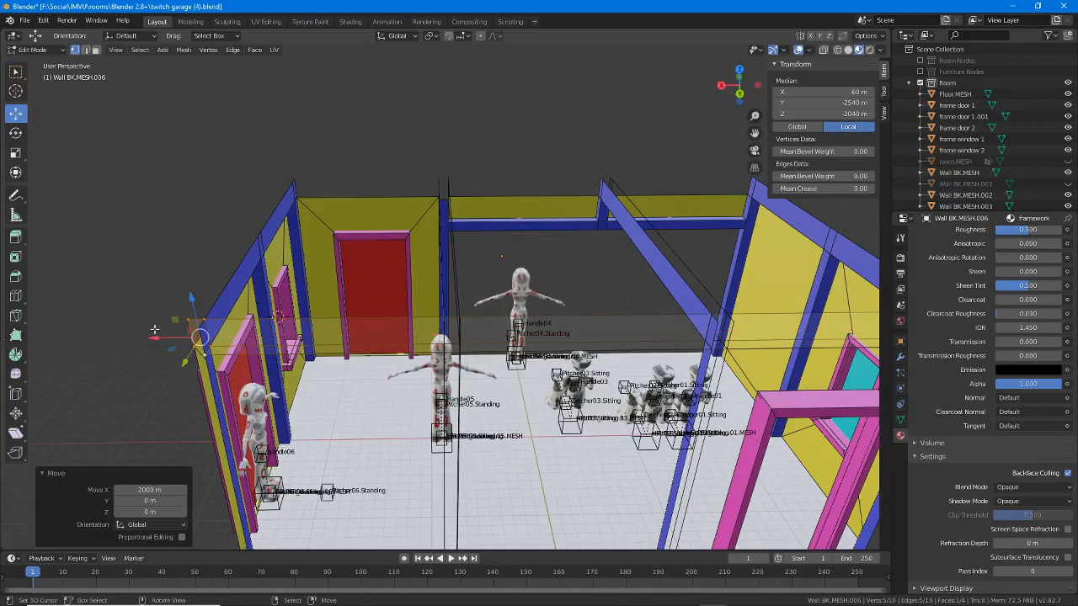
Step: Delete the face at the extended end of Wall BK.MESH.006 and return to Object Mode
shift+middle_drag(154, 329, 283, 318)
scroll(282, 318, up, 3)
scroll(283, 319, up, 2)
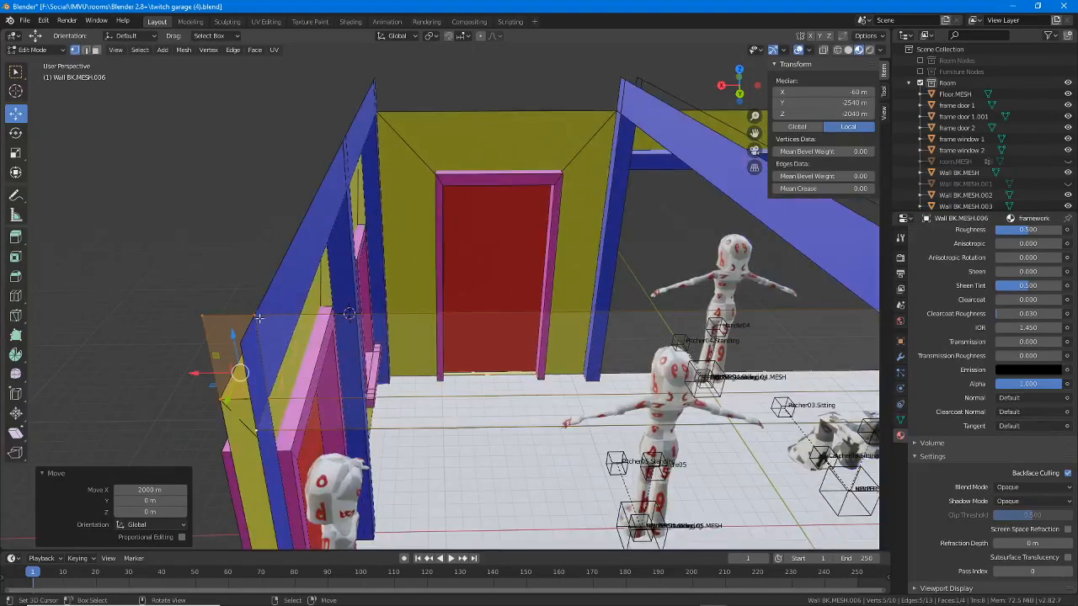
scroll(258, 318, up, 1)
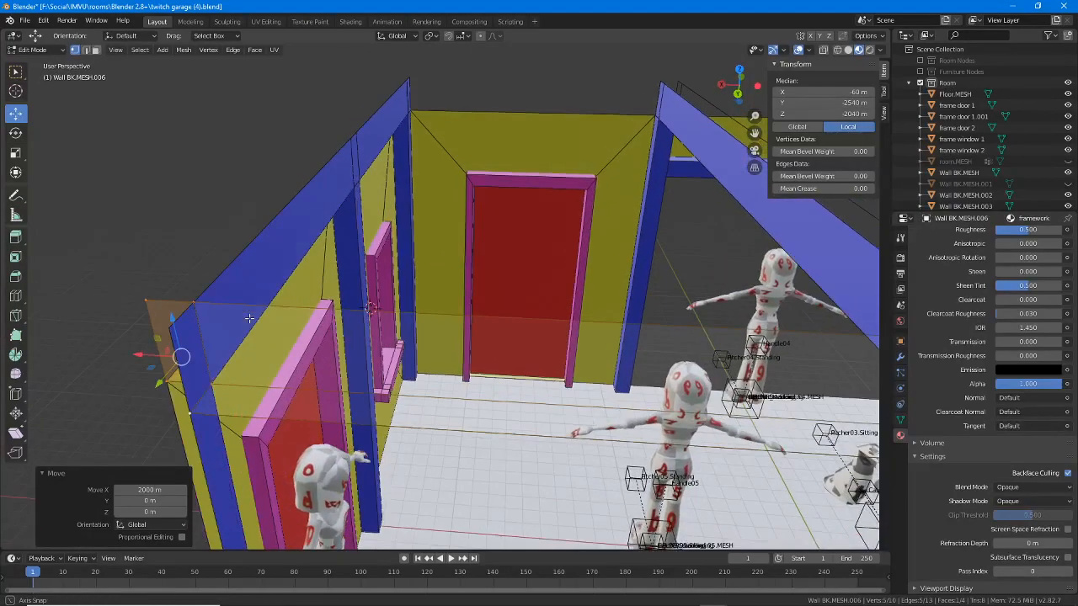
click(95, 51)
click(171, 311)
key(x)
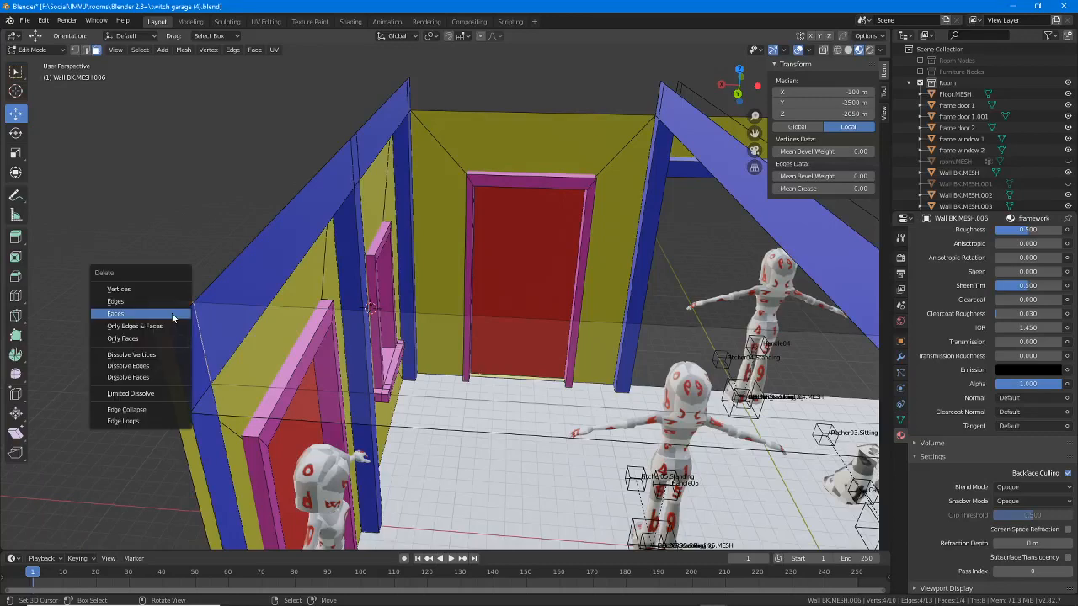
click(162, 315)
key(Tab)
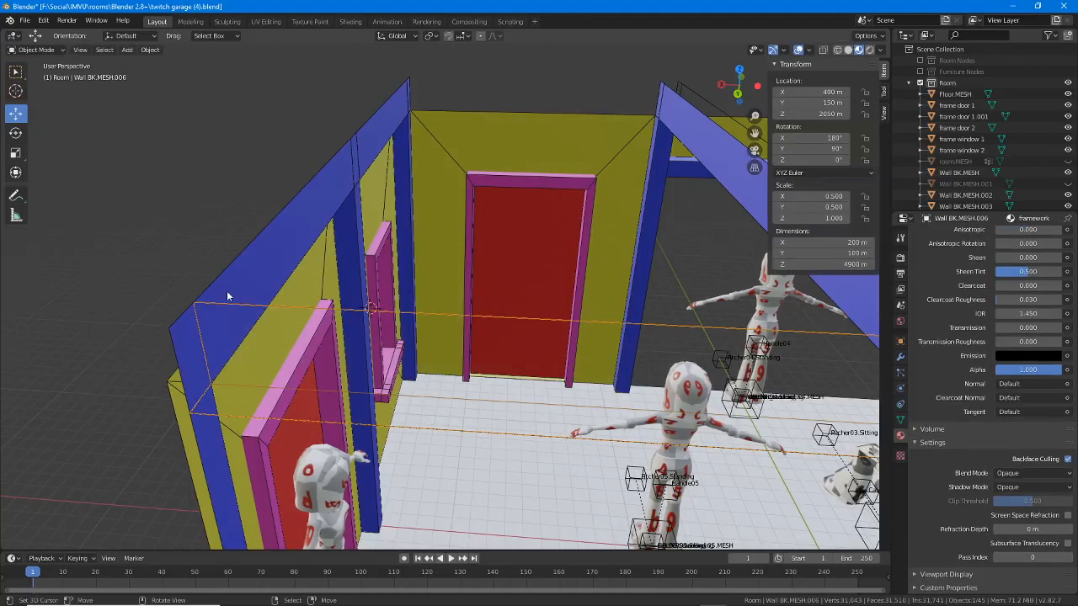
Step: Delete the end face of the adjoining beam Wall BK.MESH.004 at the corner it shares with the extended beam
click(228, 297)
key(Tab)
click(183, 347)
key(x)
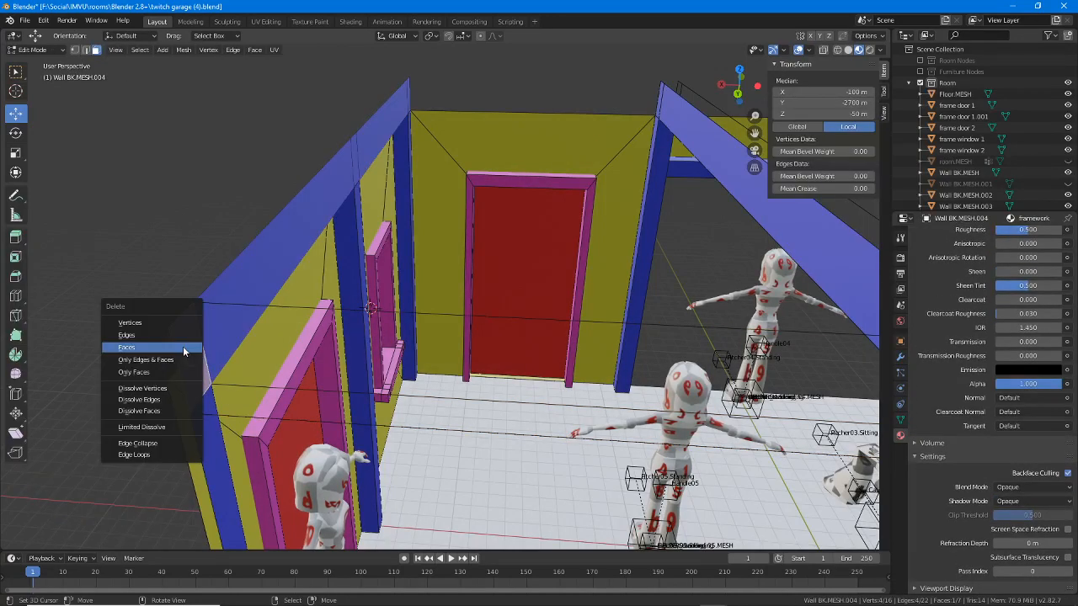
click(173, 348)
middle_drag(372, 372, 589, 270)
key(Tab)
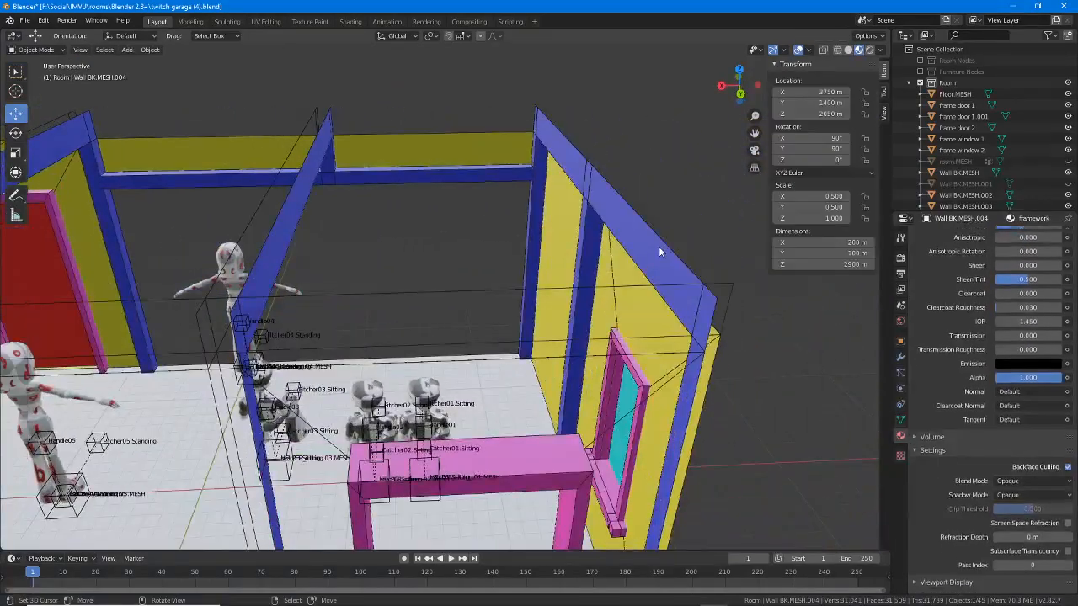
Step: Delete the end face of the beam Wall BK.MESH.005 above the opposite end wall
click(659, 248)
key(Tab)
click(710, 302)
key(x)
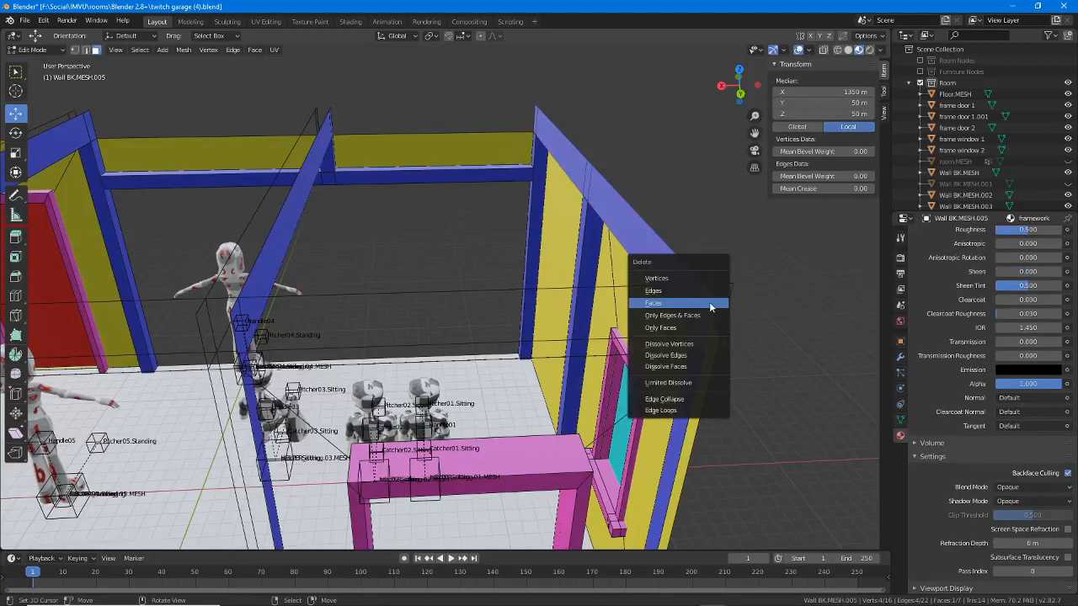
click(710, 301)
key(Tab)
Step: Delete the remaining end face of Wall BK.MESH.006 at its corner with Wall BK.MESH.005
click(721, 299)
key(Tab)
click(720, 302)
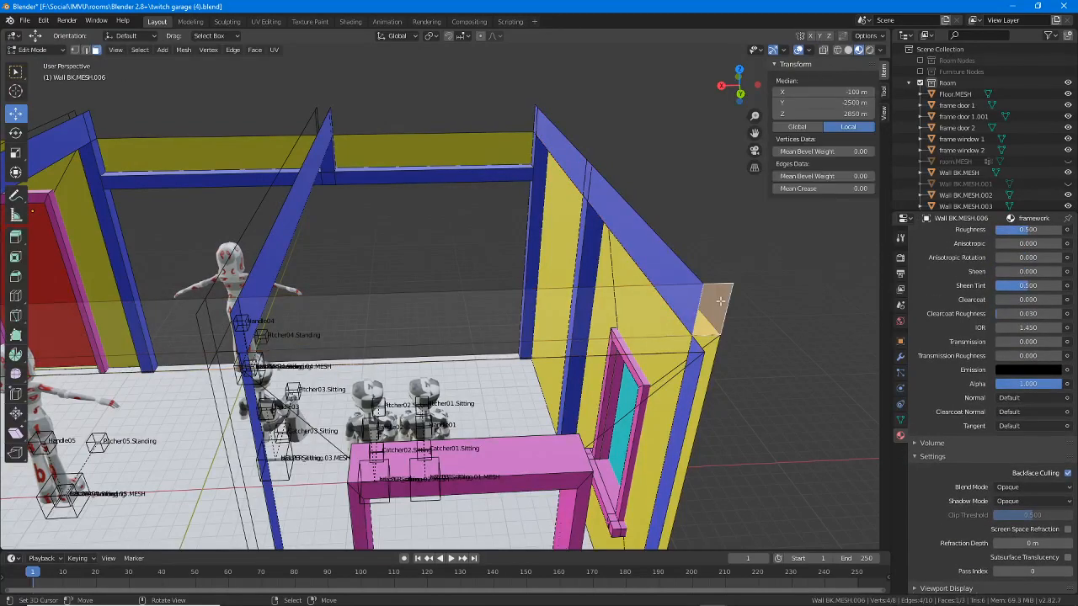
key(x)
click(713, 305)
middle_drag(713, 304, 389, 207)
scroll(460, 328, up, 1)
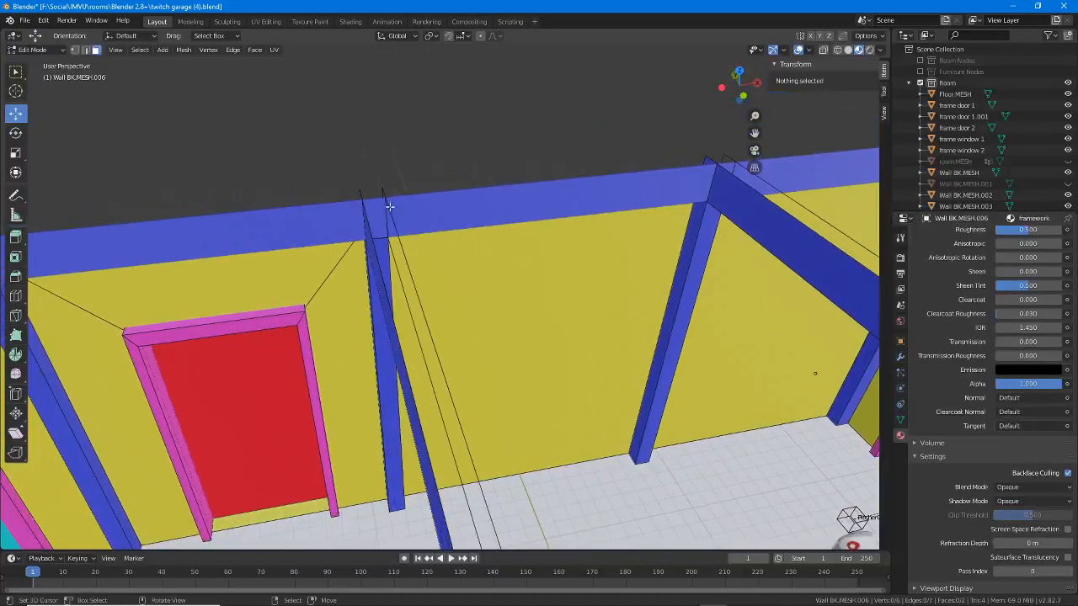
drag(364, 189, 381, 175)
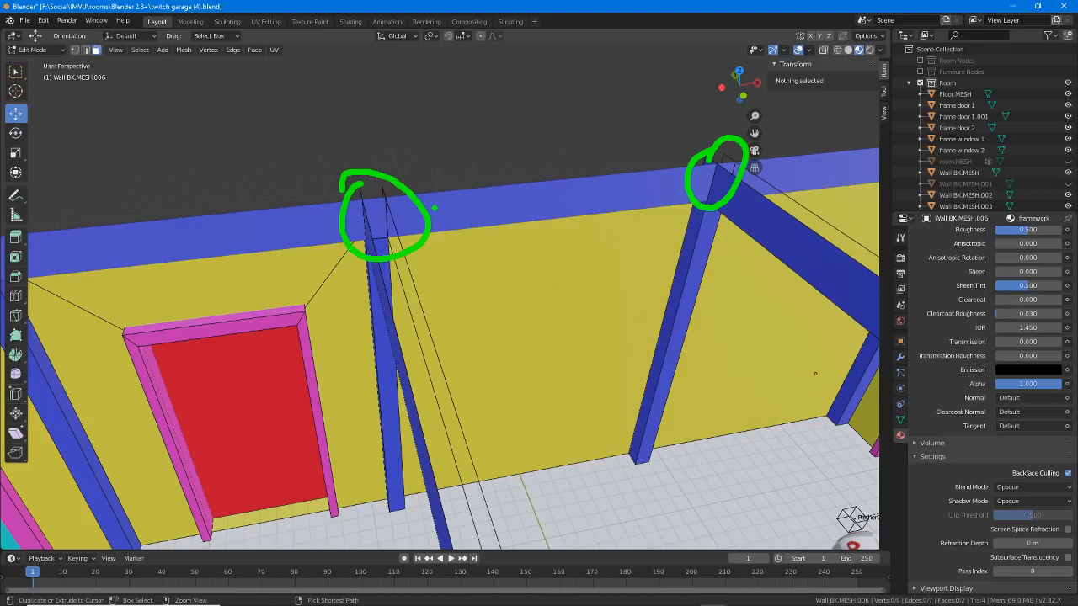
key(Escape)
scroll(487, 294, down, 1)
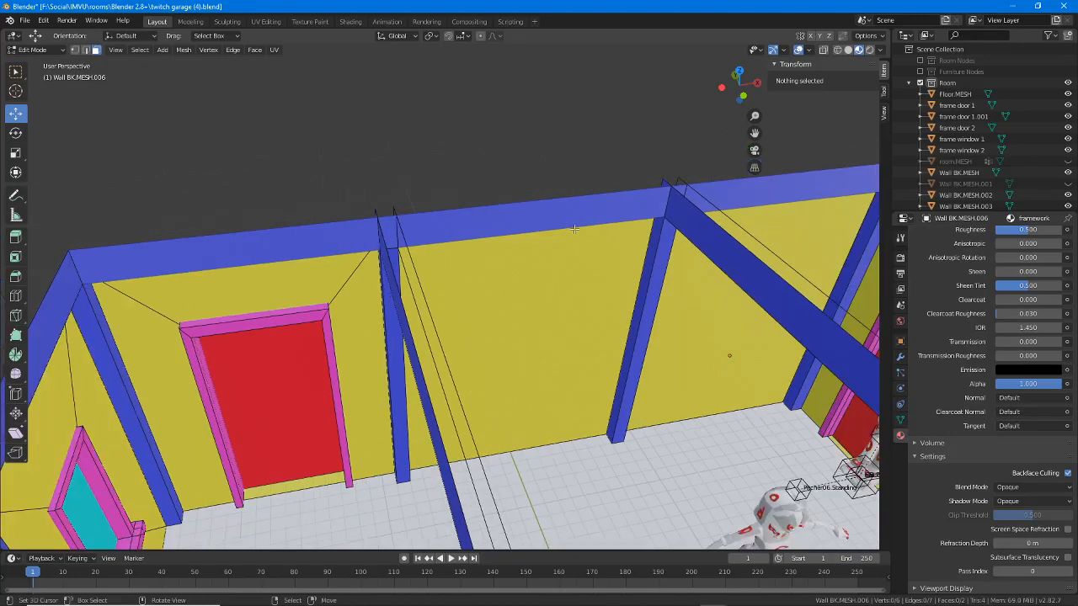
scroll(573, 228, down, 1)
Step: Add a loop cut across the wall beam Wall BK.MESH.006 and move it -800 m along X to the first crossbeam's side away from the door
click(436, 227)
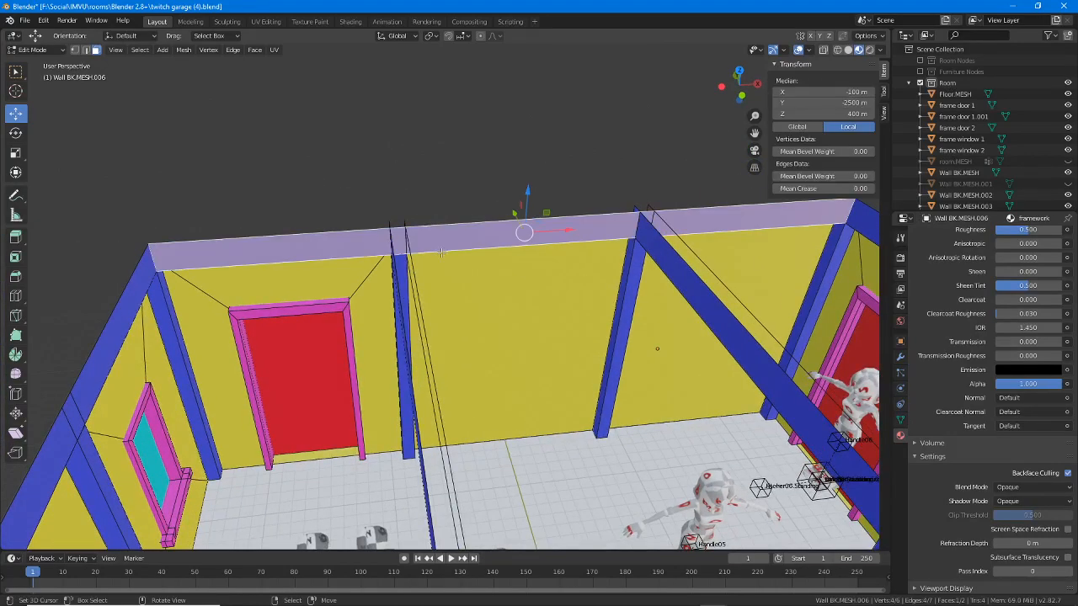
middle_drag(447, 239, 461, 211)
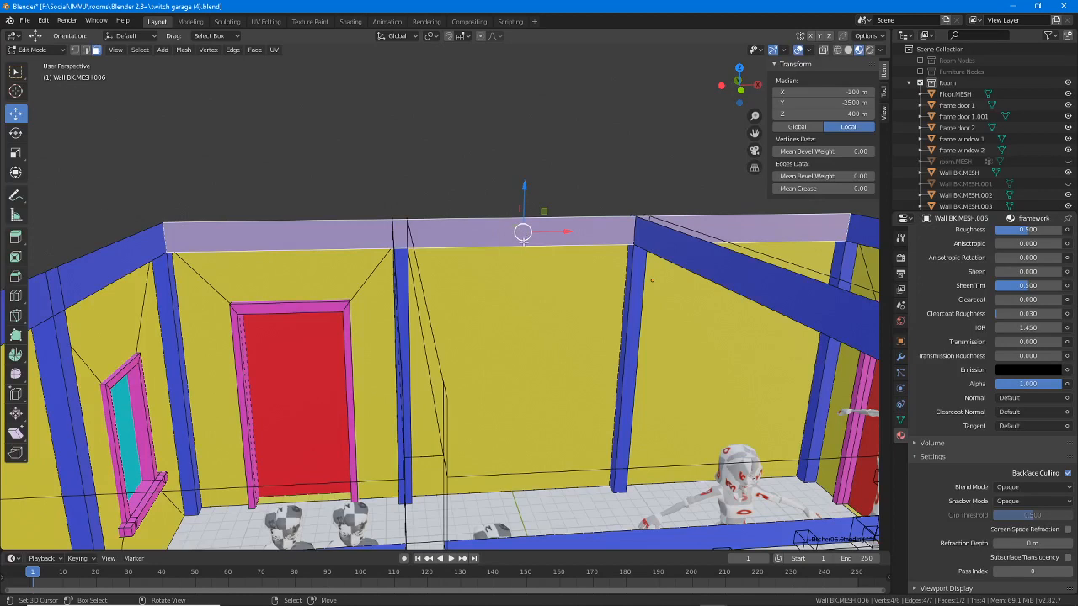
click(14, 296)
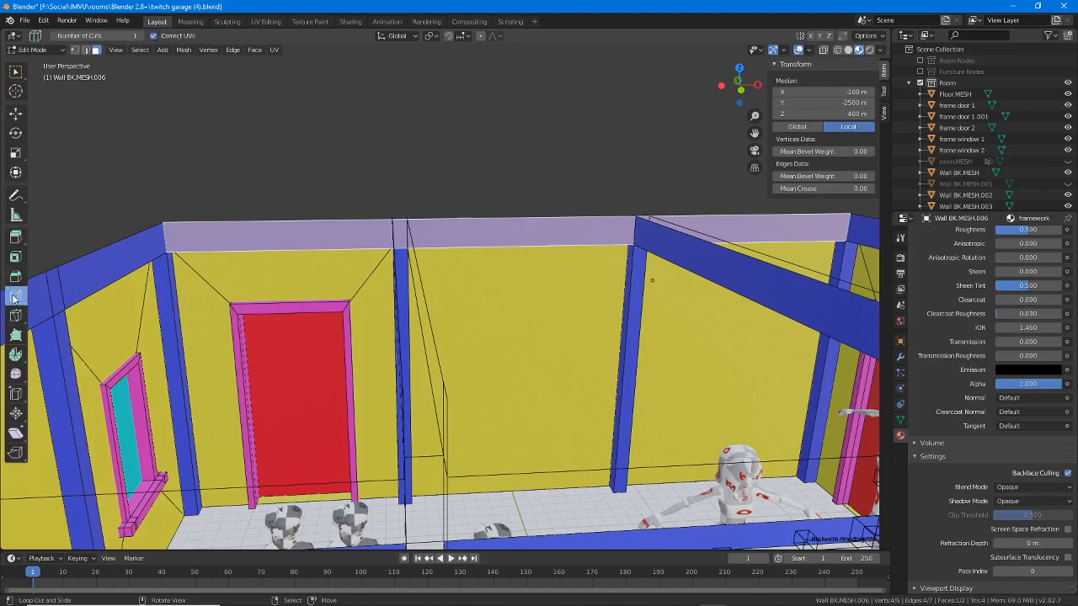
click(523, 228)
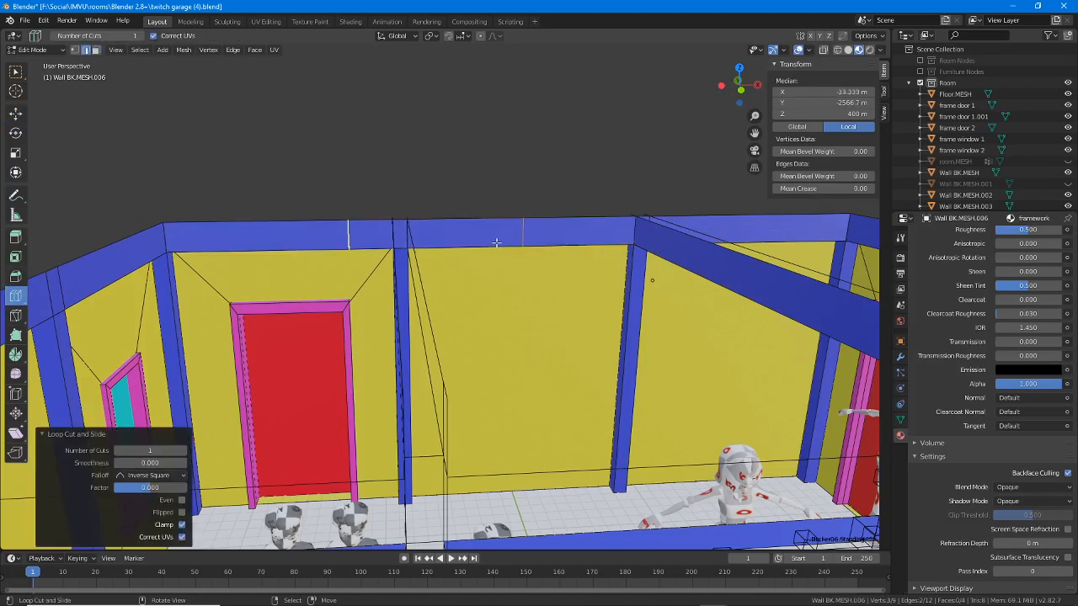
click(16, 114)
drag(553, 237, 537, 235)
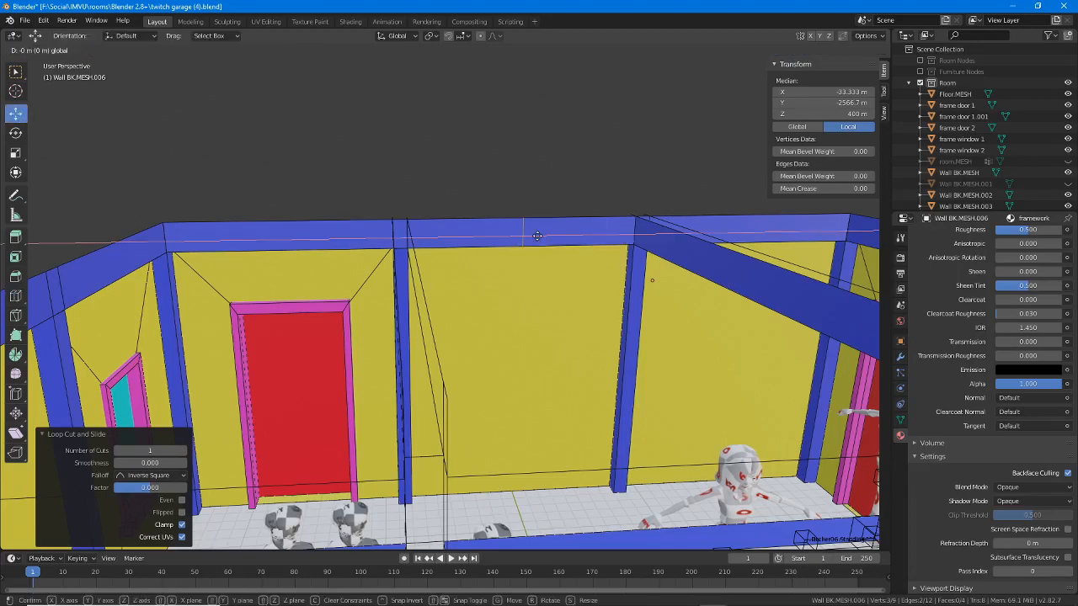
drag(446, 235, 446, 236)
scroll(446, 236, up, 3)
middle_drag(425, 169, 392, 207)
scroll(640, 228, down, 2)
shift+middle_drag(640, 228, 746, 224)
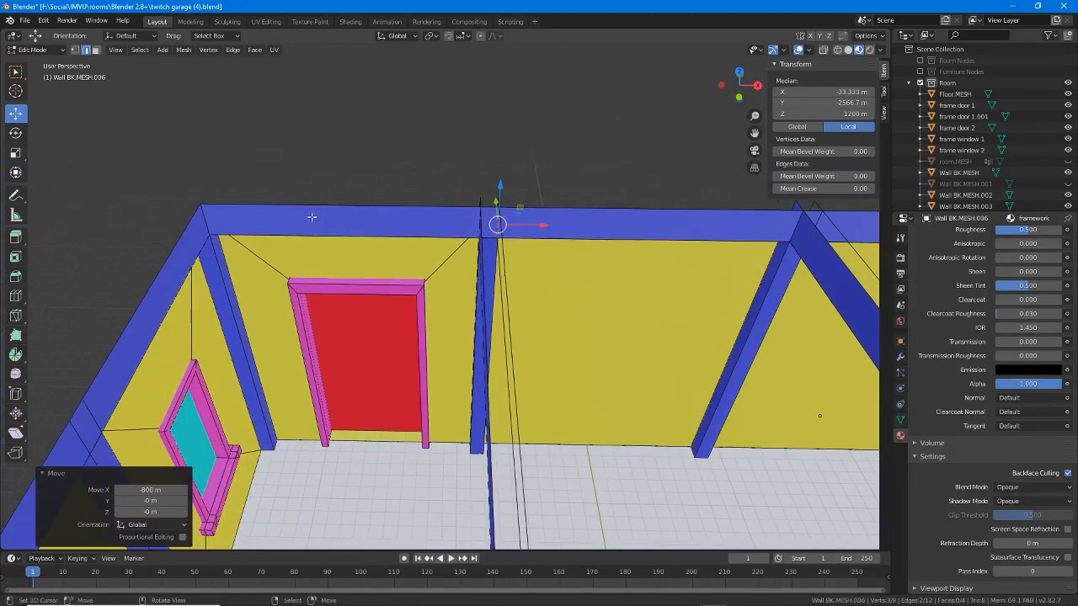
Step: Add a second loop cut above the red door and move it 700 m along X to the first crossbeam's door side
click(16, 301)
click(337, 220)
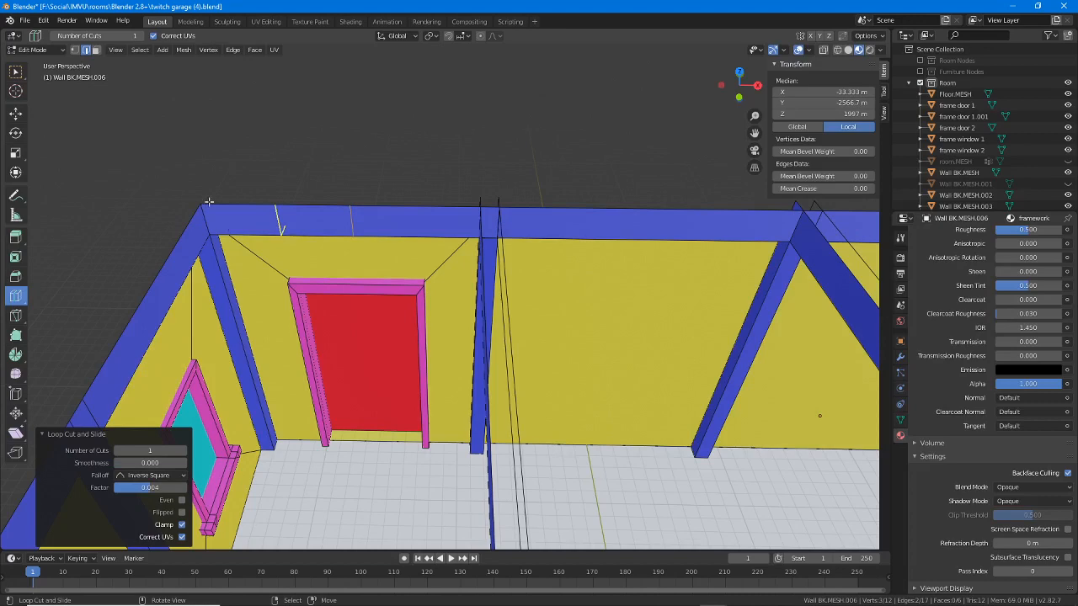
click(22, 113)
drag(393, 229, 522, 224)
scroll(505, 253, up, 8)
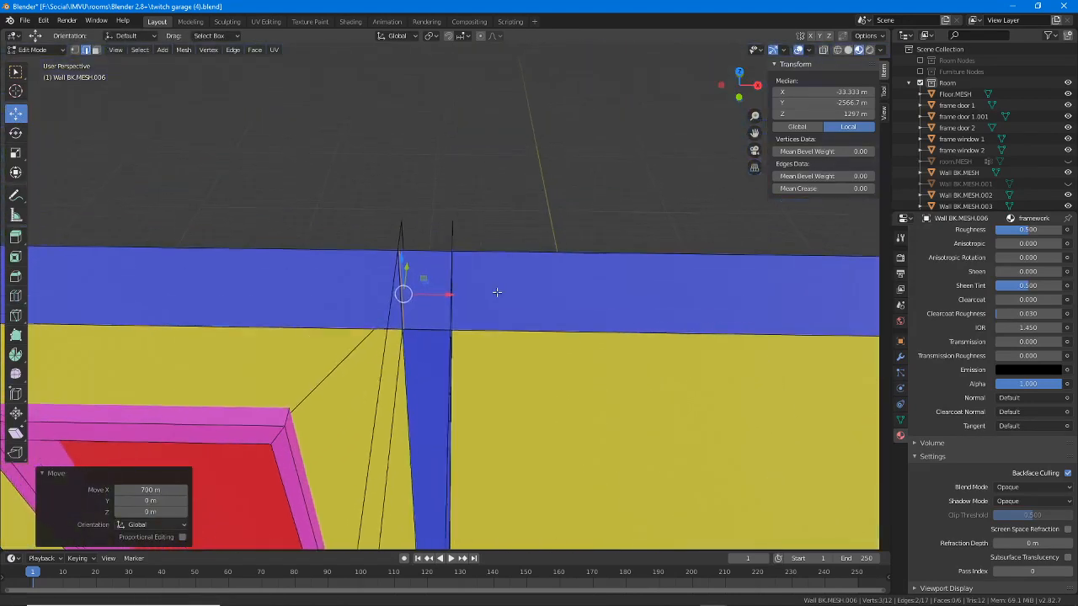
middle_drag(496, 291, 454, 202)
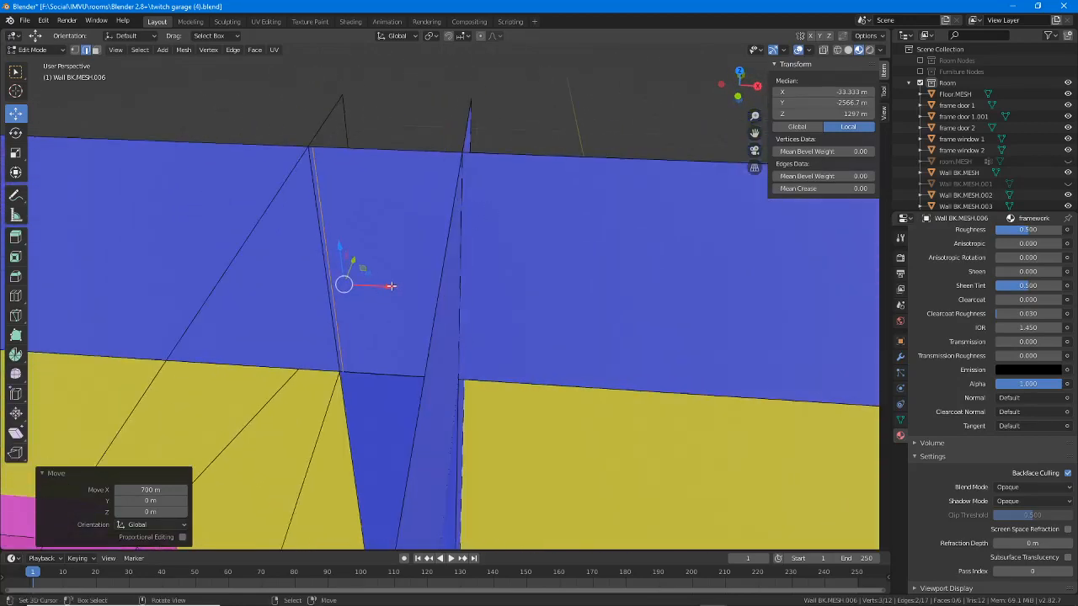
drag(391, 286, 403, 258)
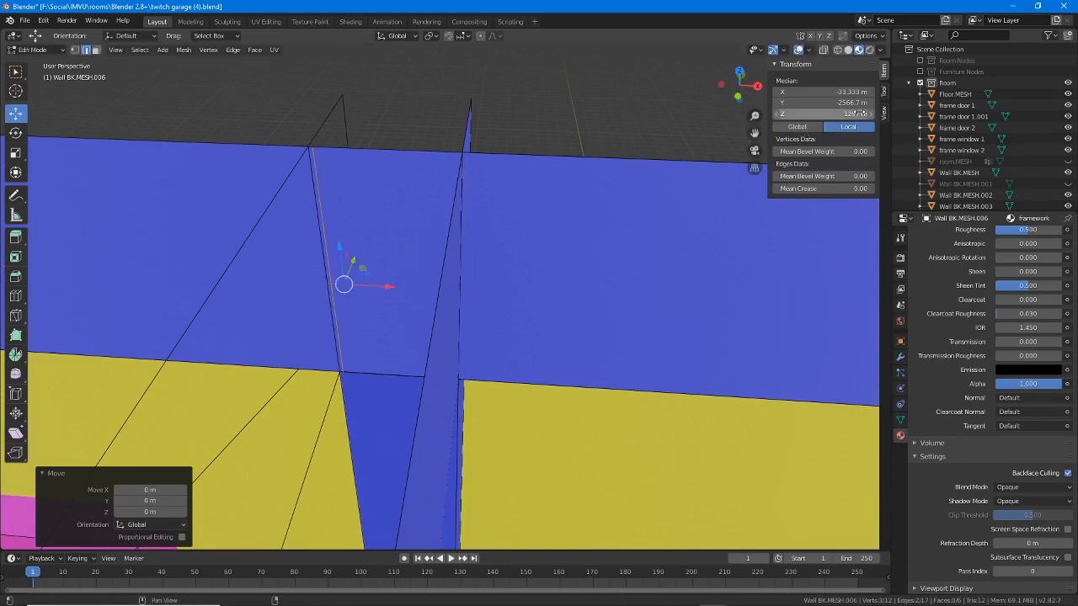
click(852, 115)
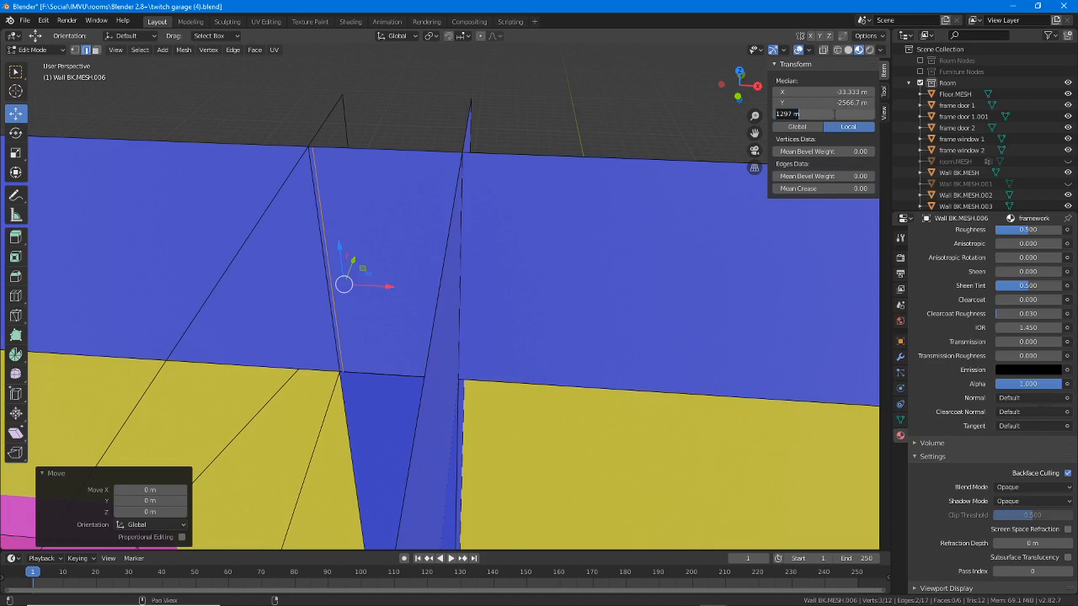
key(Return)
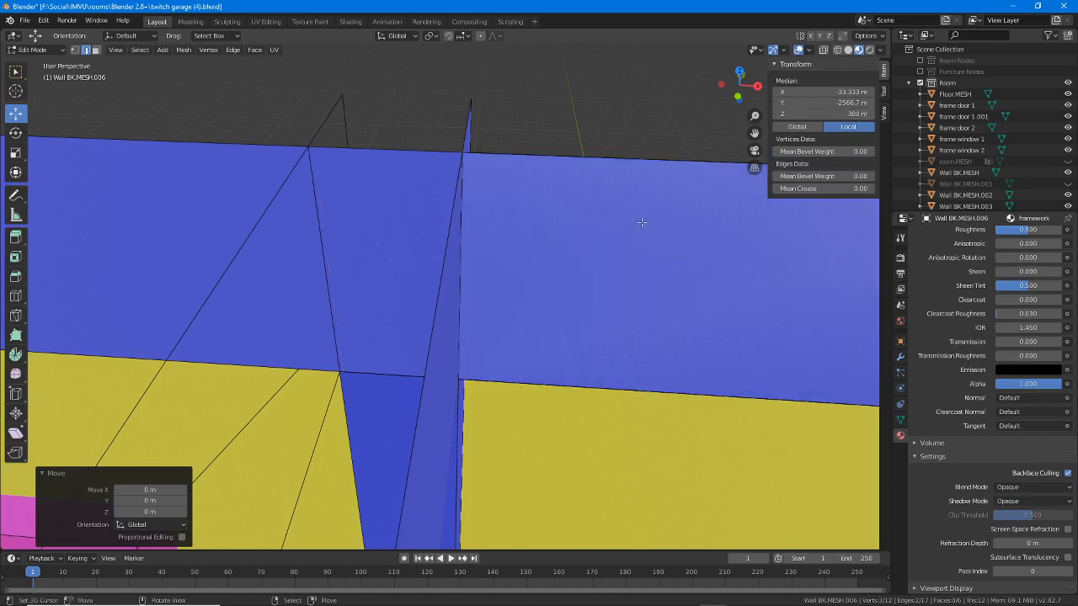
scroll(636, 265, down, 3)
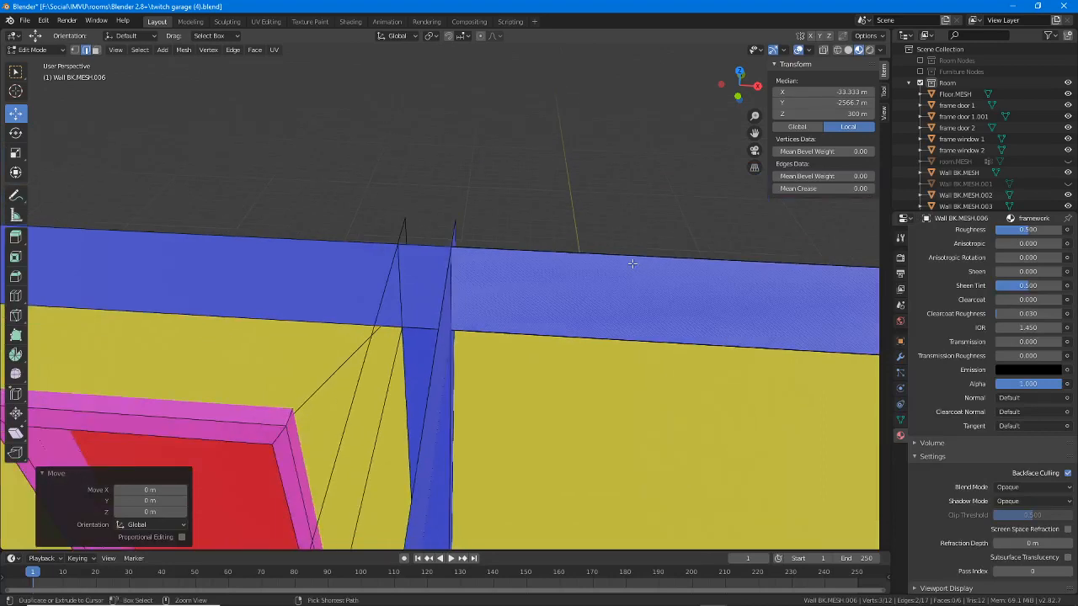
key(ctrl+z)
Step: Set the local Z position of the cut edge on the first crossbeam's door side to 1300 m
click(851, 115)
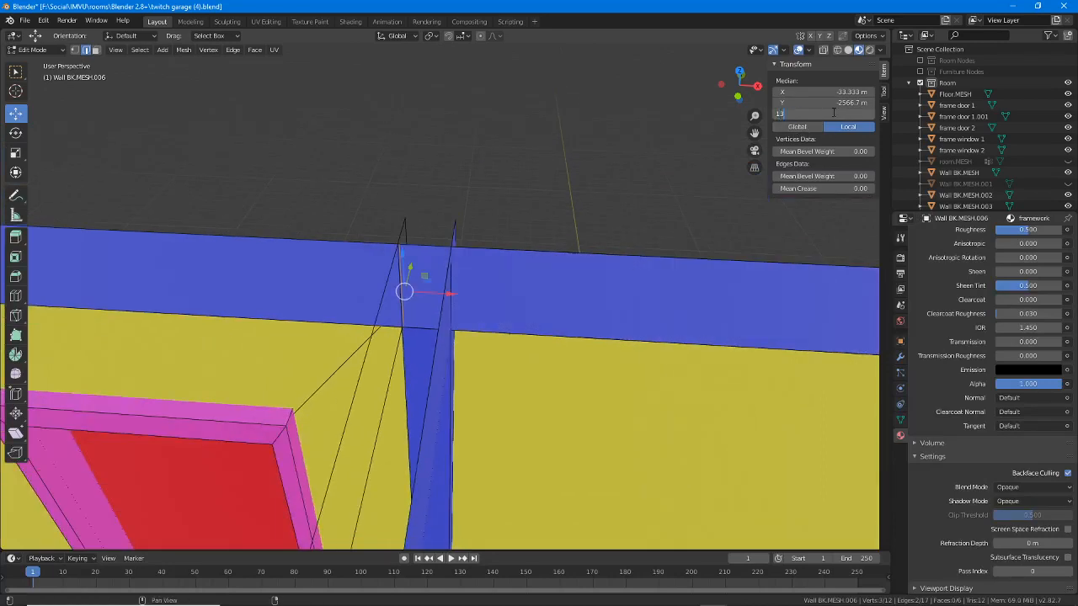
text(1300)
key(Return)
mouse_move(395, 282)
middle_down()
mouse_move(339, 283)
mouse_move(387, 279)
middle_up()
scroll(387, 280, down, 5)
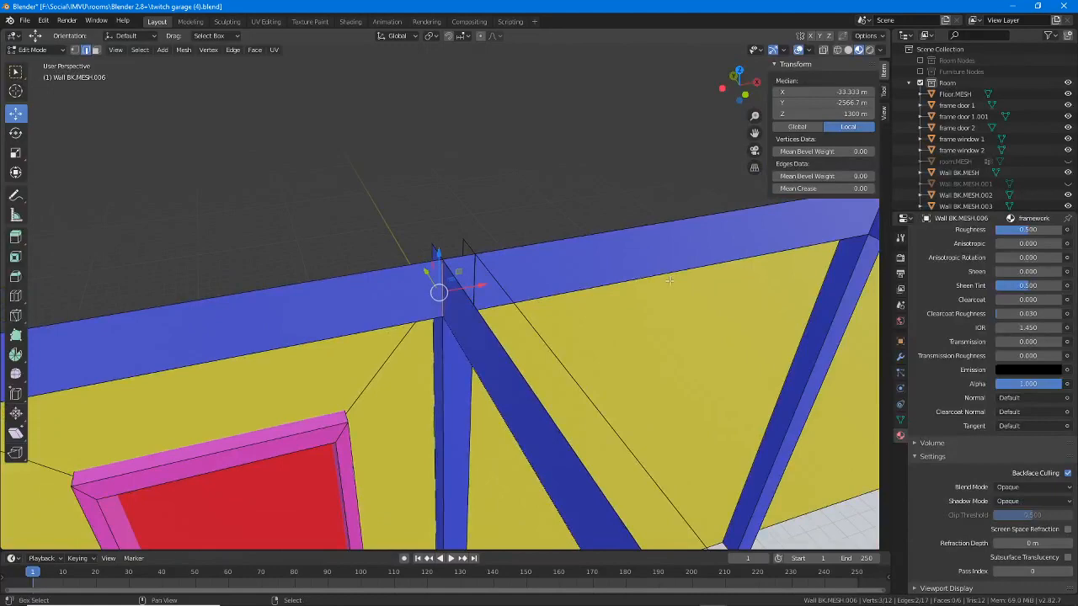
Step: Add a centred loop cut to the wall beam's long section, aligned with the second crossbeam's side facing the first crossbeam
middle_drag(668, 280, 356, 282)
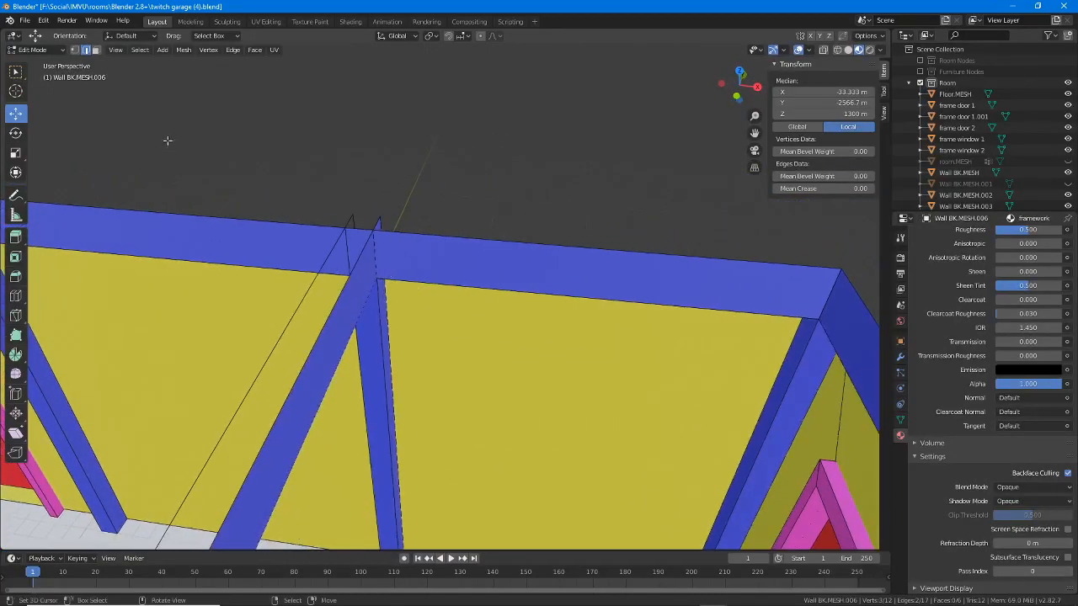
click(14, 298)
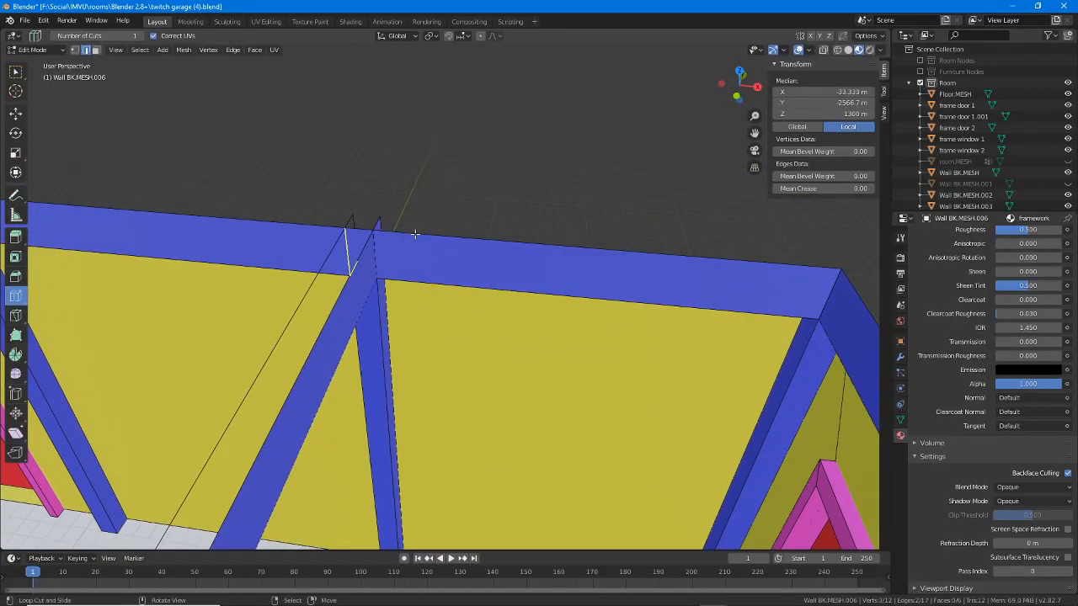
click(417, 234)
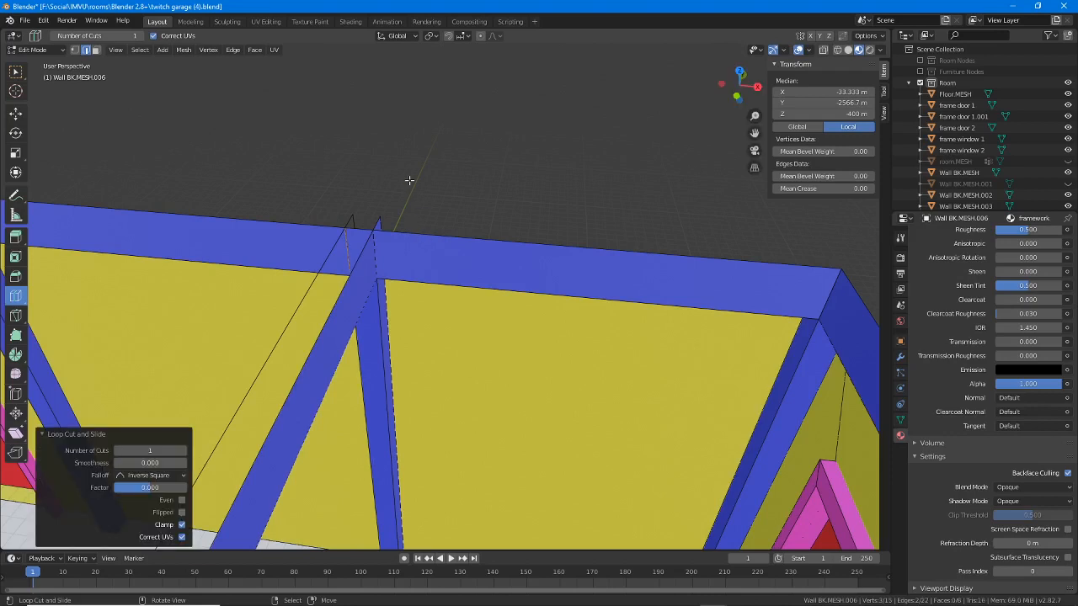
click(17, 115)
scroll(431, 341, up, 6)
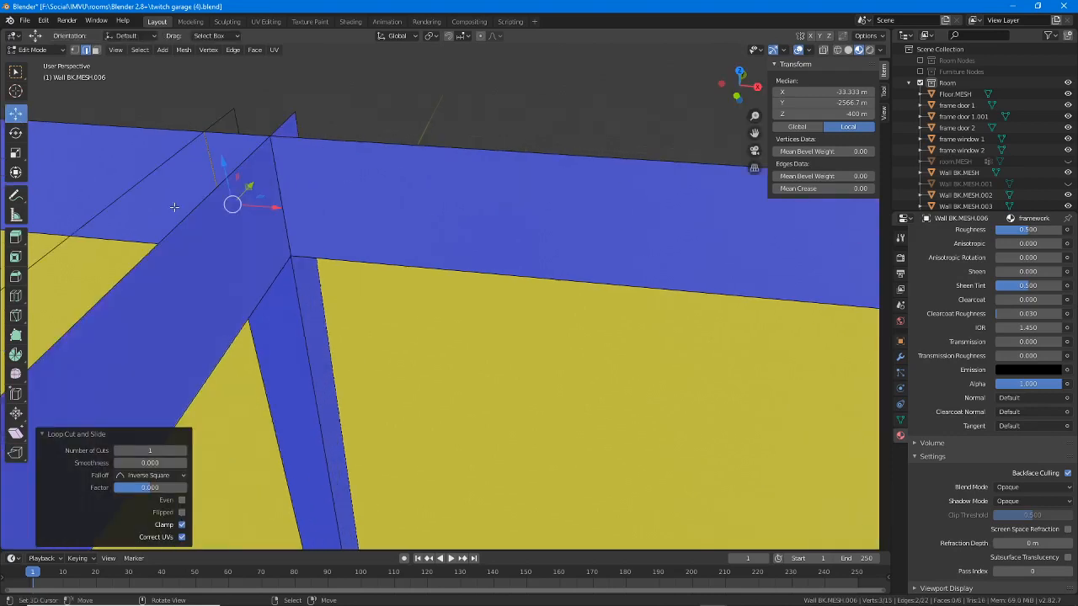
scroll(431, 341, up, 3)
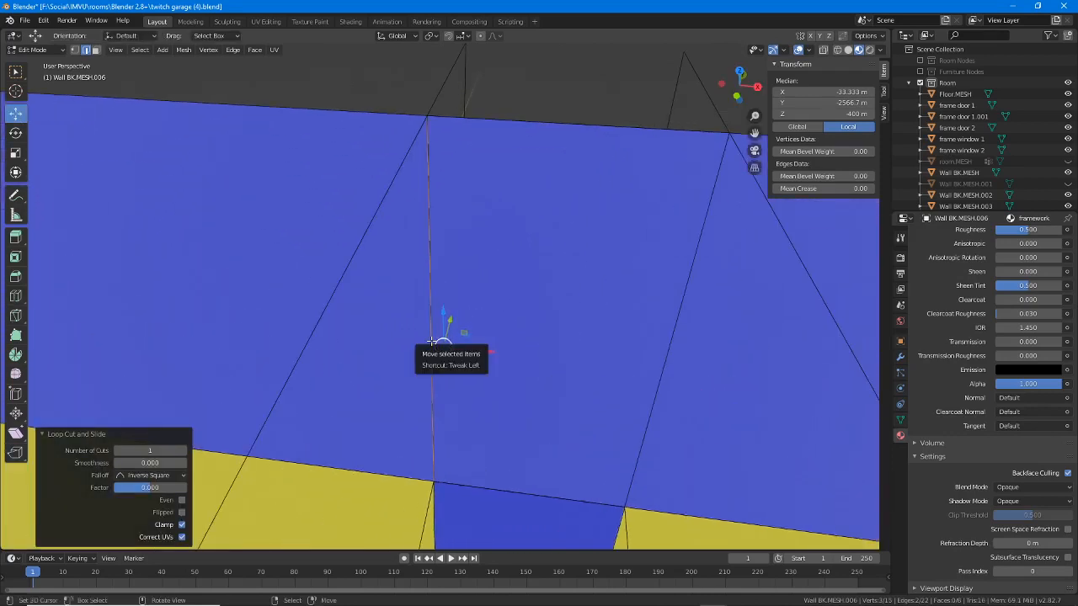
middle_drag(431, 341, 447, 346)
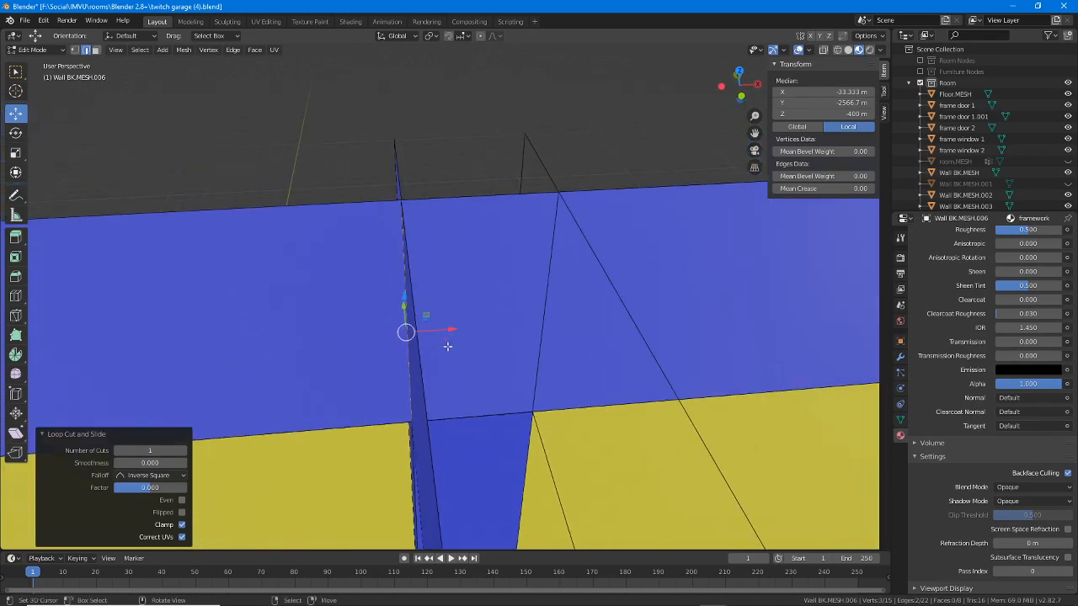
drag(449, 332, 405, 331)
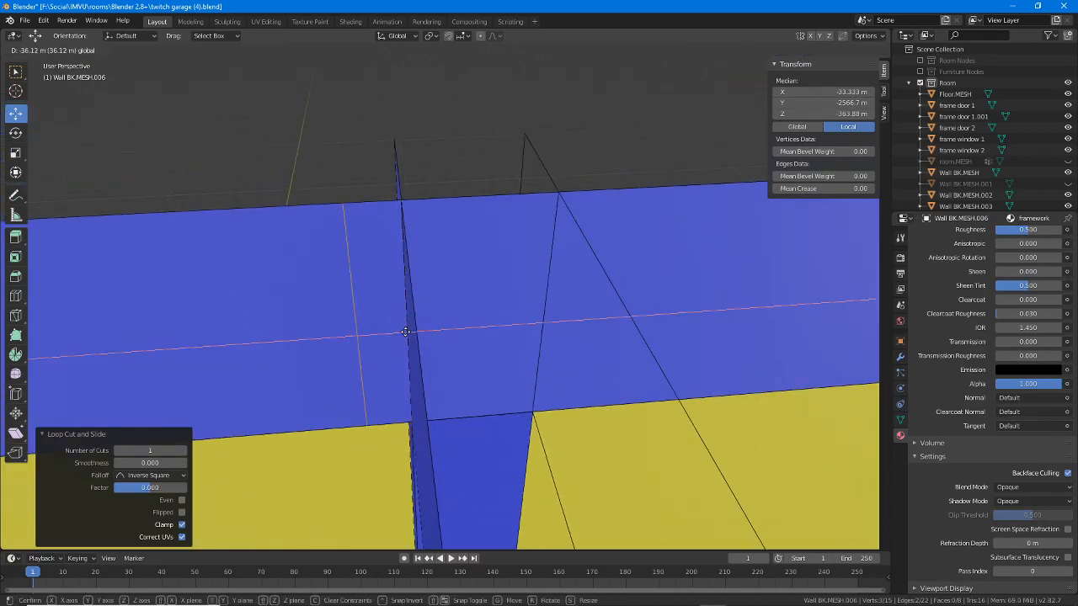
click(461, 331)
middle_drag(461, 331, 271, 340)
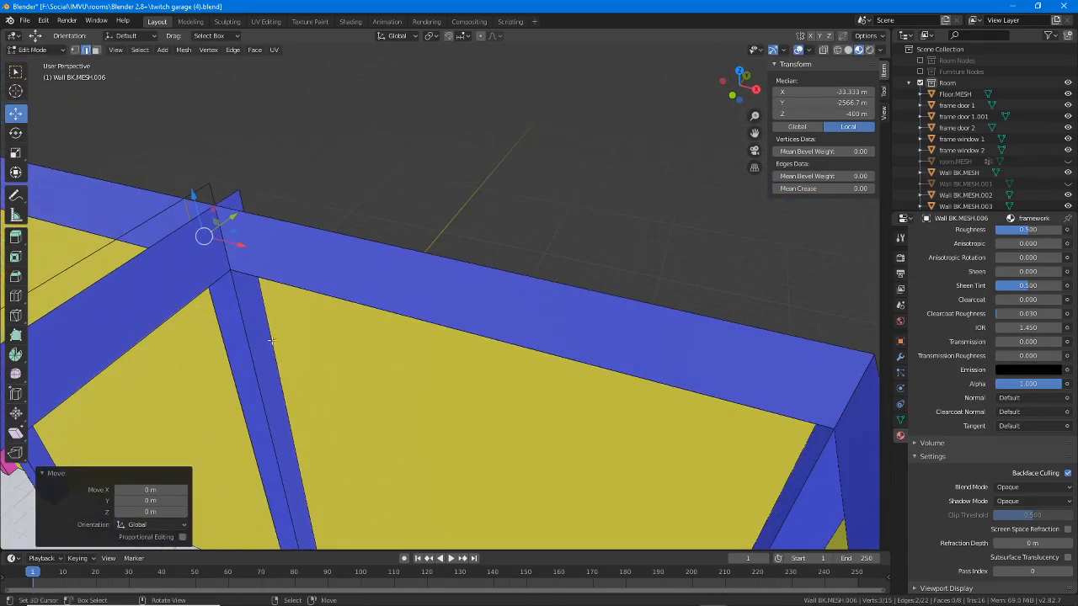
Step: Add a loop cut between the second crossbeam and the far corner, and move it -700 m along X to that crossbeam's far side
click(15, 297)
click(405, 259)
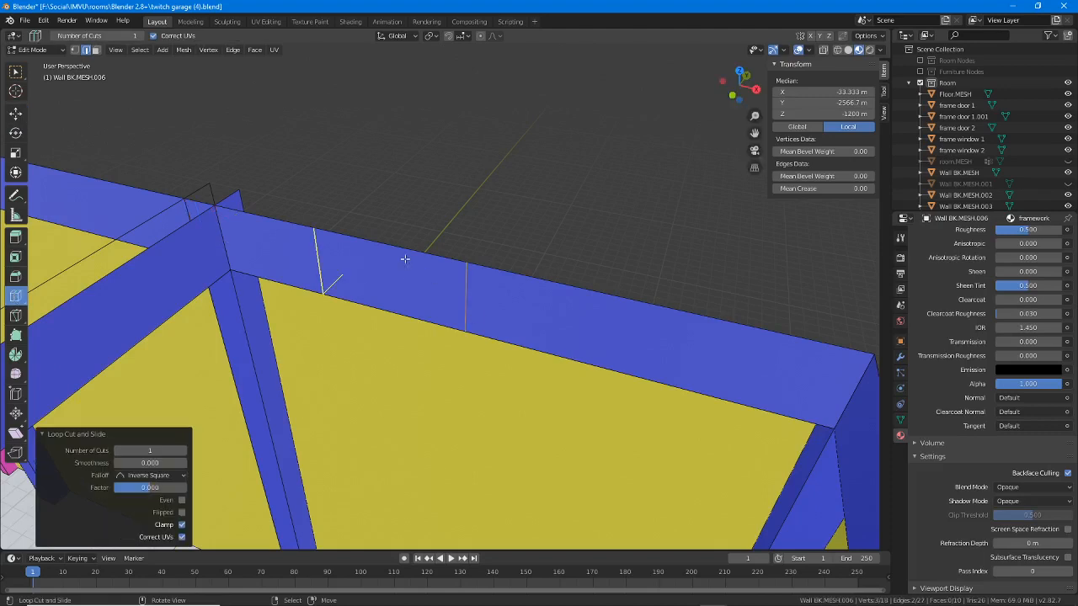
click(16, 114)
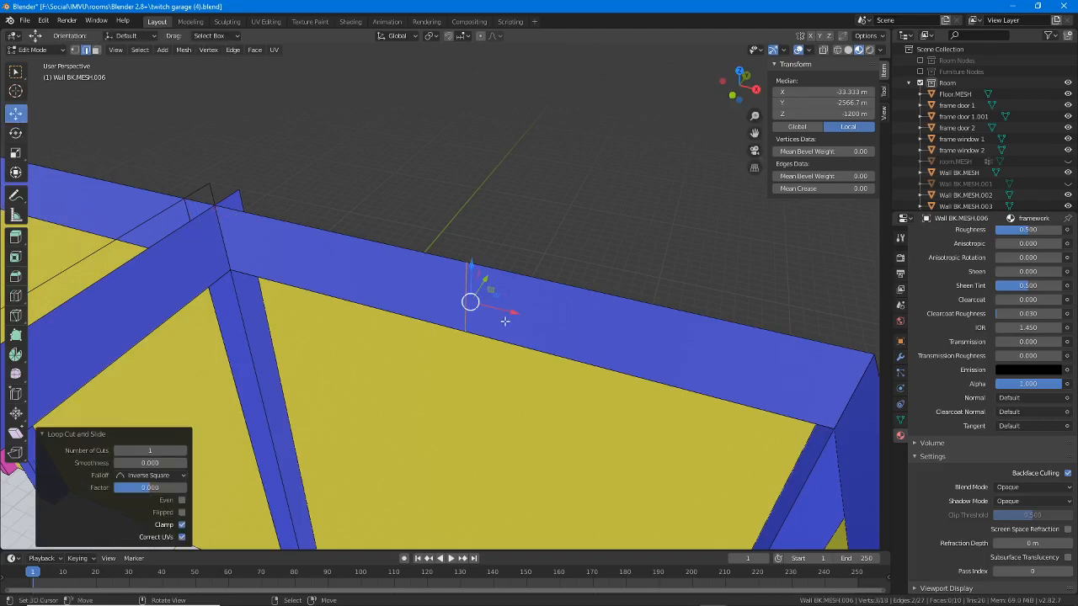
drag(504, 311, 502, 309)
drag(273, 247, 273, 246)
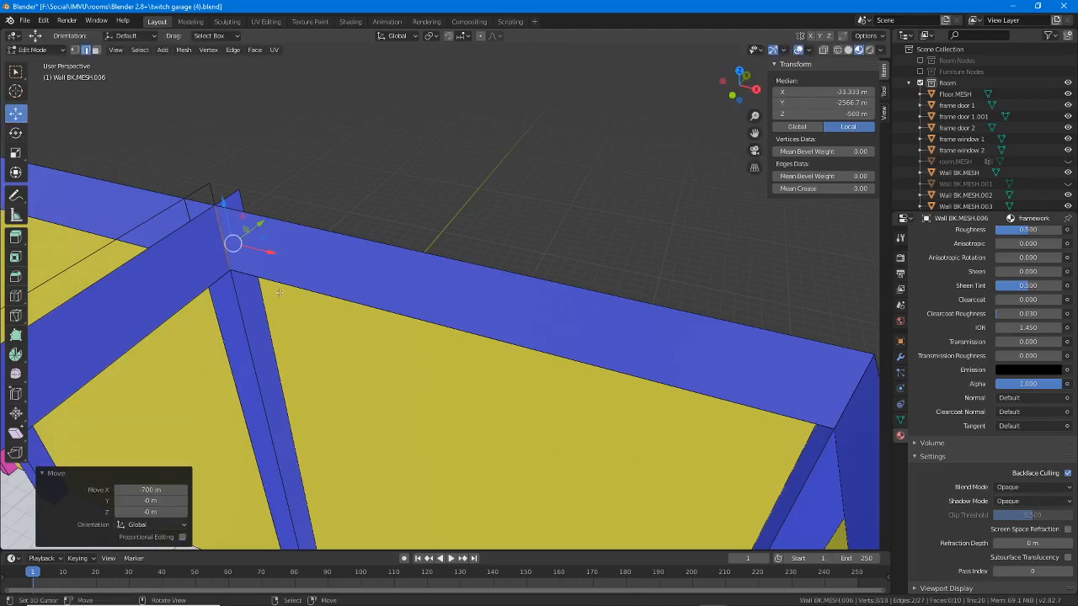
middle_drag(274, 246, 346, 335)
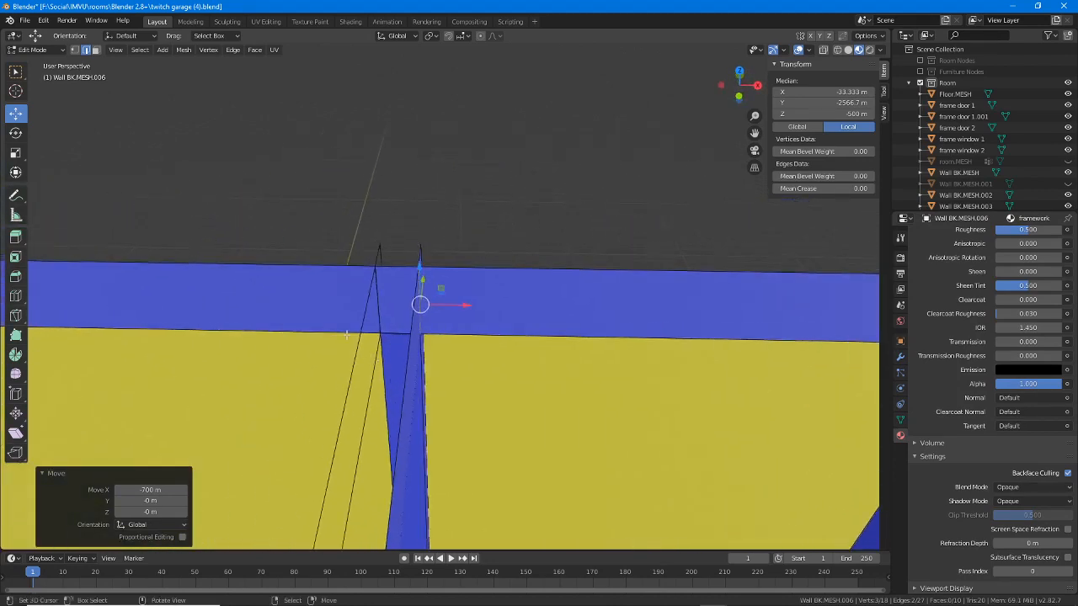
Step: Delete the four small side and underside faces of Wall BK.MESH.006 between the loop cuts where the two crossbeams meet it
click(414, 293)
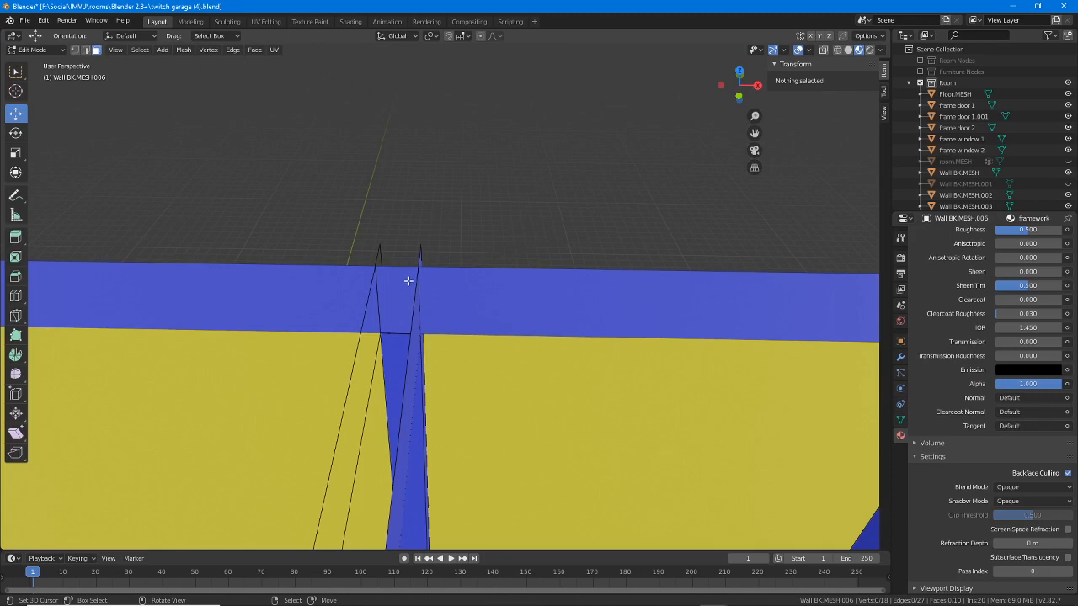
click(407, 280)
middle_drag(409, 285, 573, 264)
shift+click(505, 295)
middle_drag(524, 303, 435, 365)
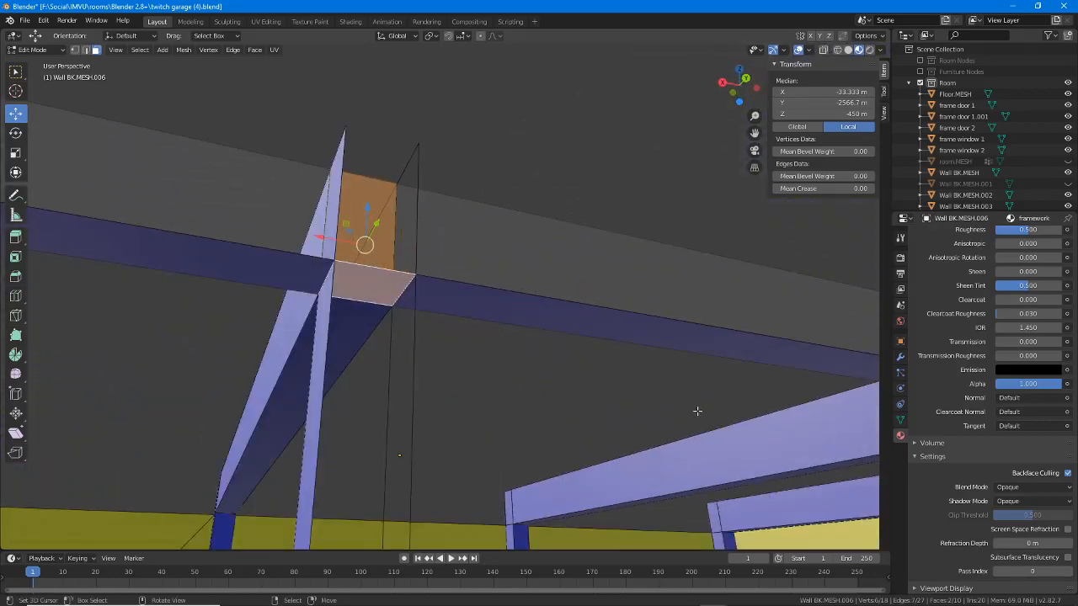
shift+middle_drag(697, 410, 218, 404)
mouse_move(734, 394)
shift+middle_down()
mouse_move(365, 362)
mouse_move(533, 423)
shift+middle_up()
shift+click(494, 392)
shift+click(484, 356)
mouse_move(158, 348)
shift+middle_down()
mouse_move(270, 376)
mouse_move(356, 373)
shift+middle_up()
key(z)
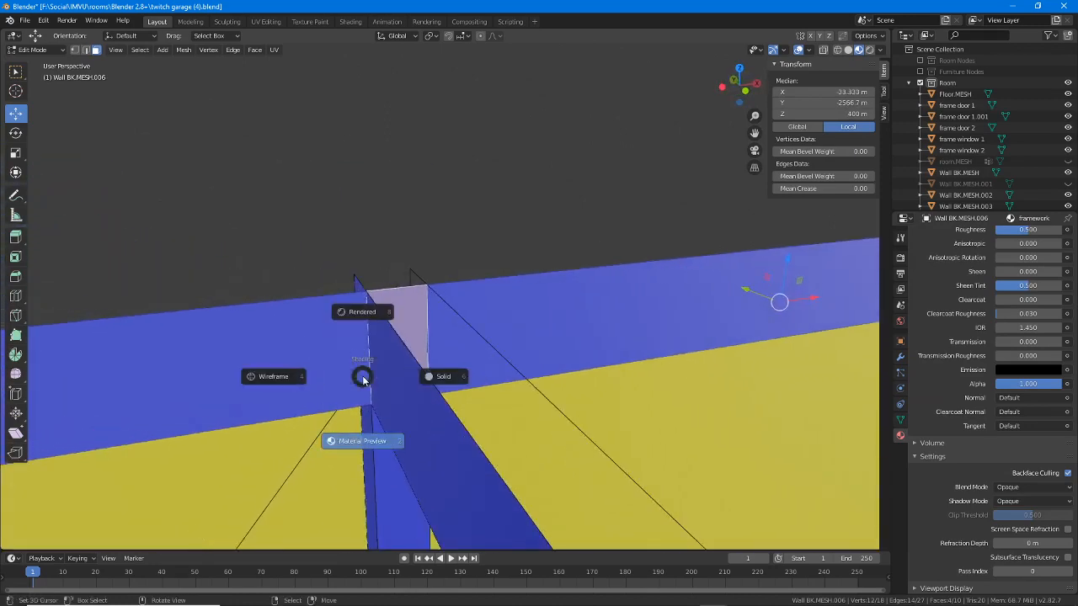
key(Escape)
key(x)
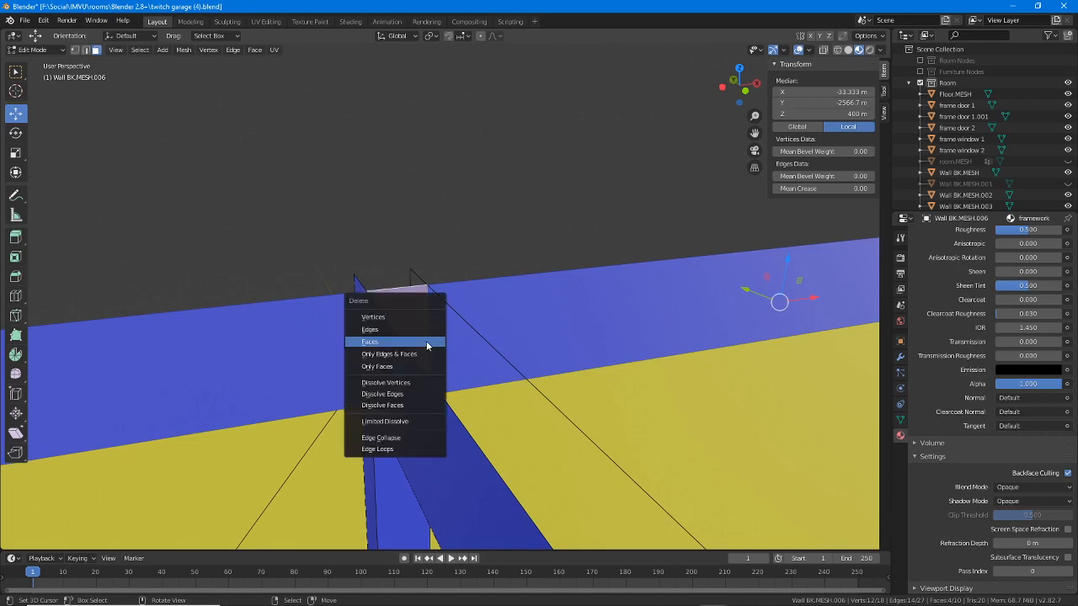
click(421, 346)
middle_drag(422, 346, 504, 377)
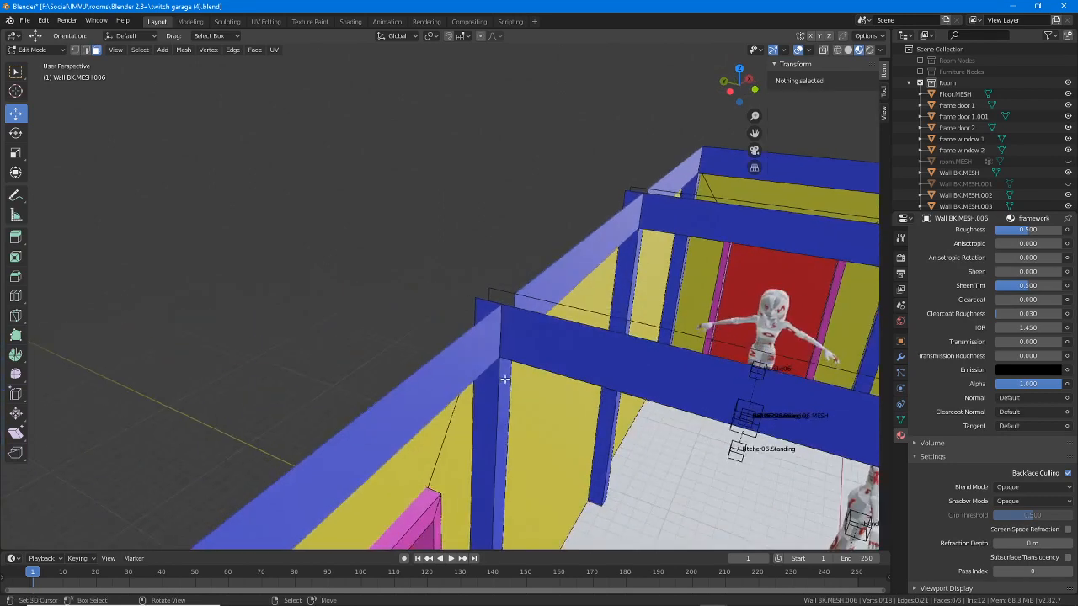
Step: Delete the two short side faces at the end of Wall BK.MESH.002 where it runs into wall beam Wall BK.MESH.006
key(Tab)
click(482, 309)
key(Tab)
click(483, 310)
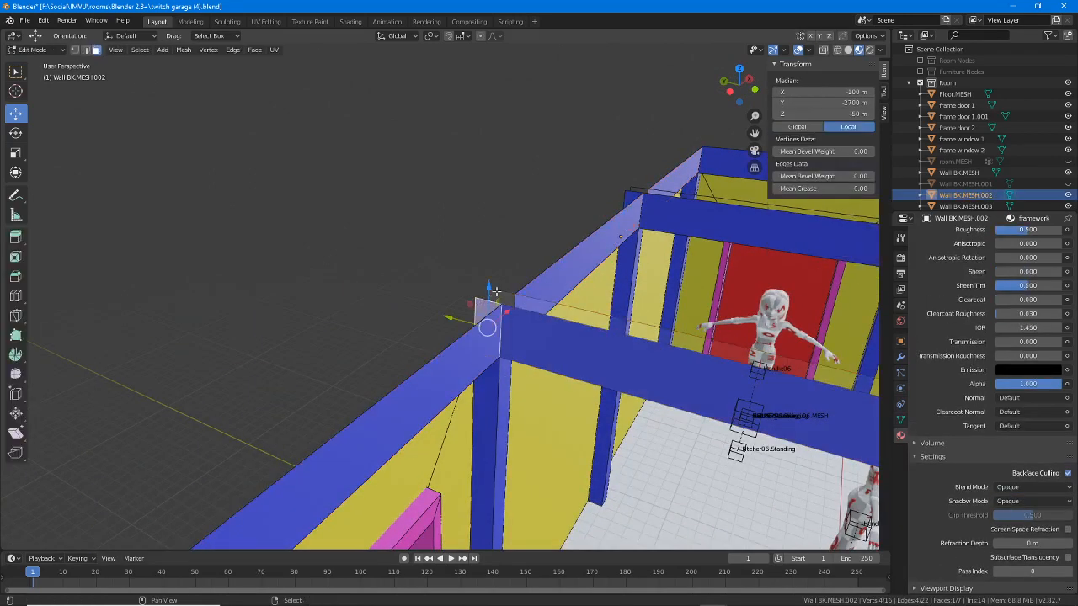
shift+click(502, 294)
middle_drag(553, 317, 666, 340)
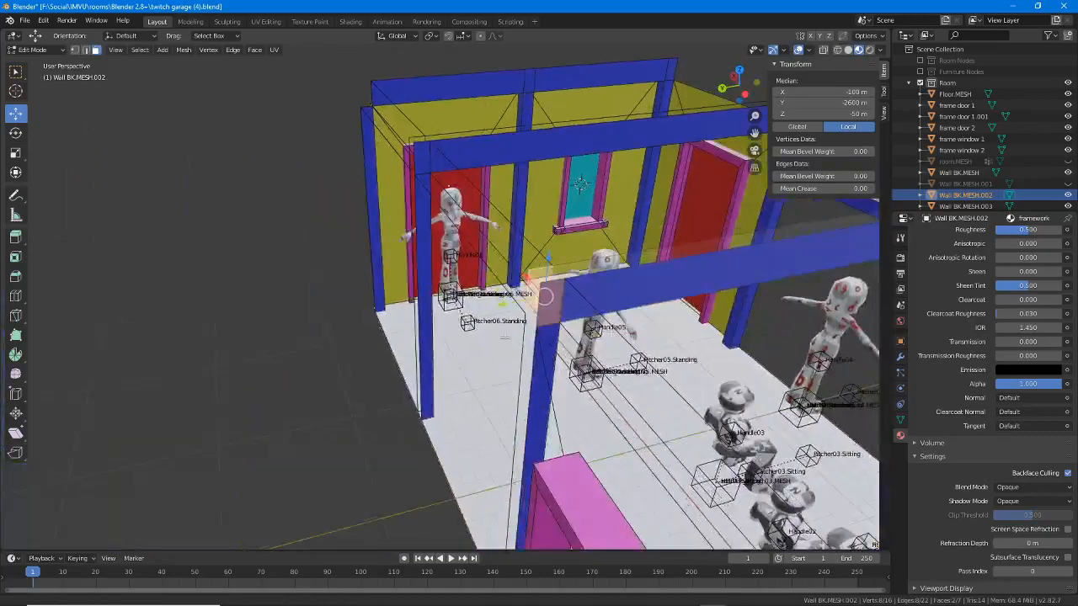
shift+middle_drag(539, 360, 462, 298)
key(x)
click(419, 360)
Step: Delete the two short side faces at the end of crossbeam Wall BK.MESH.003 where it meets the same wall beam
key(Tab)
click(525, 319)
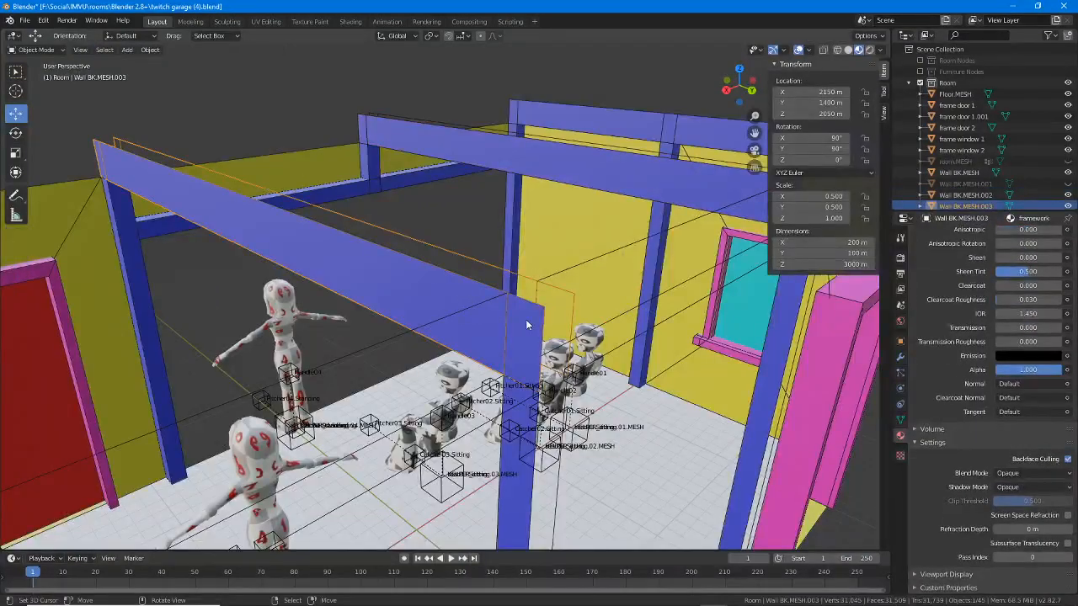
key(Tab)
key(x)
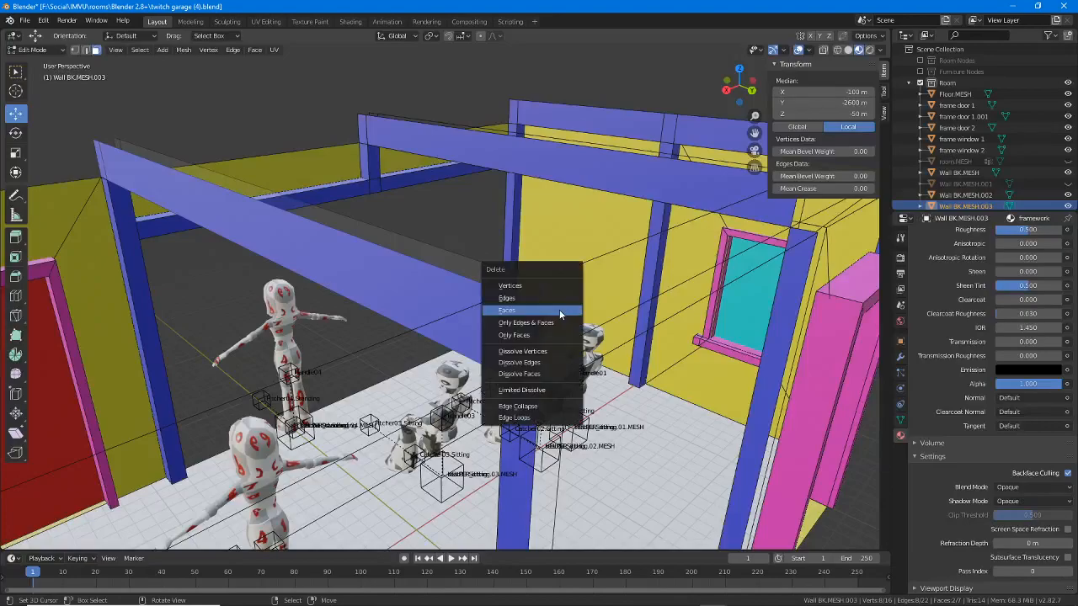
click(559, 309)
middle_drag(559, 309, 278, 257)
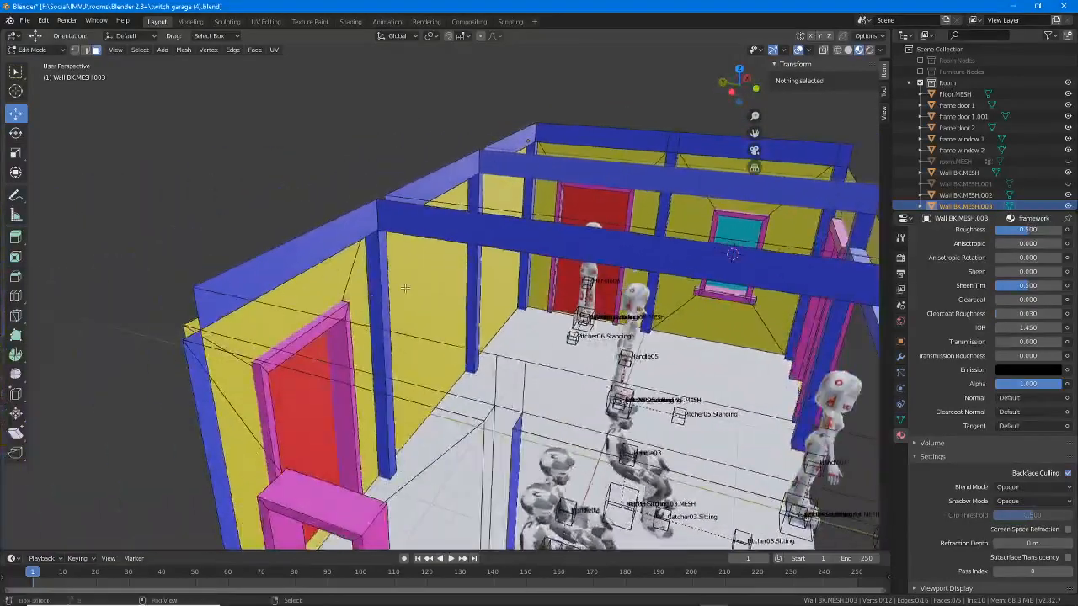
key(Tab)
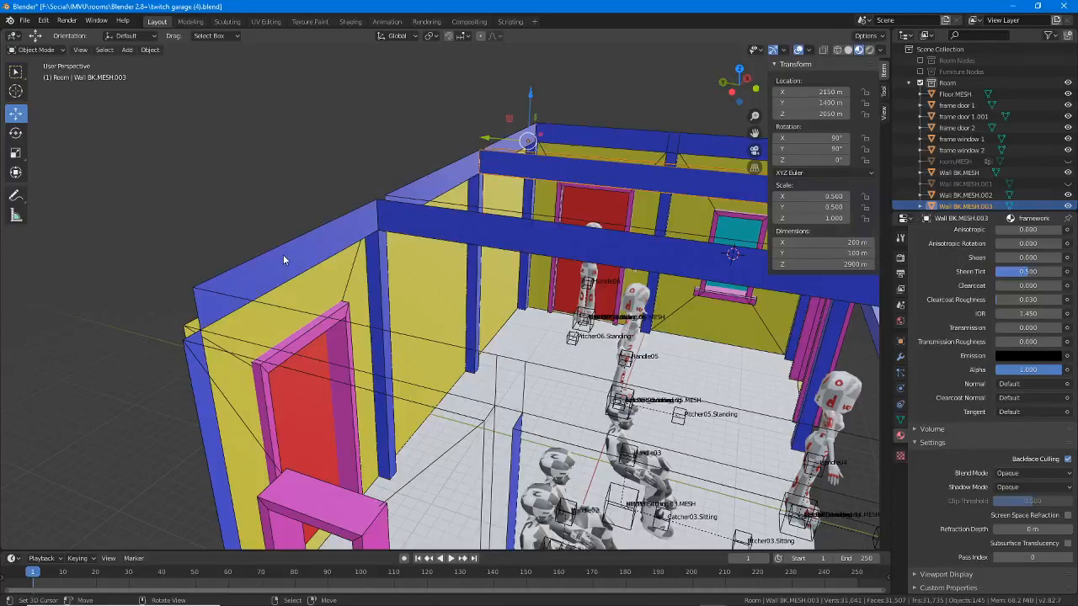
Step: Duplicate the long wall beam Wall BK.MESH.006 in place
click(283, 254)
middle_drag(282, 254, 311, 199)
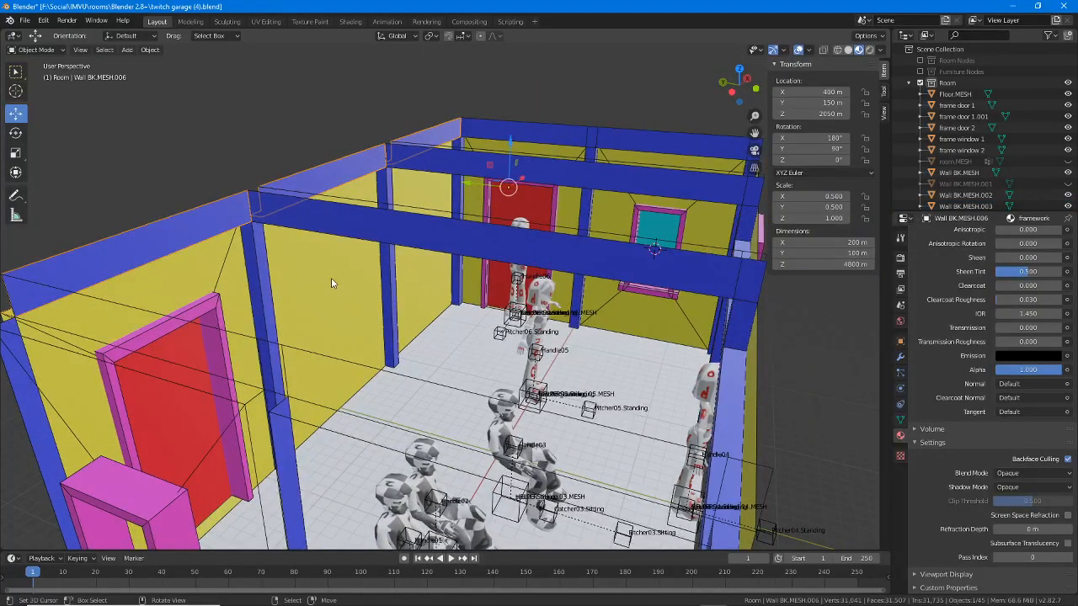
click(148, 50)
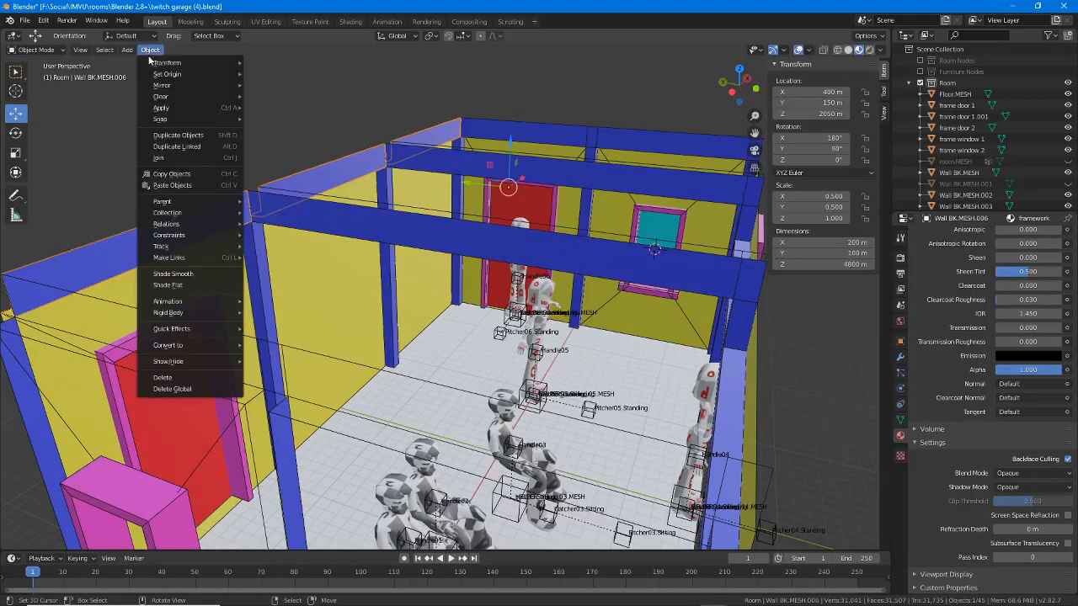
click(168, 138)
right_click(168, 115)
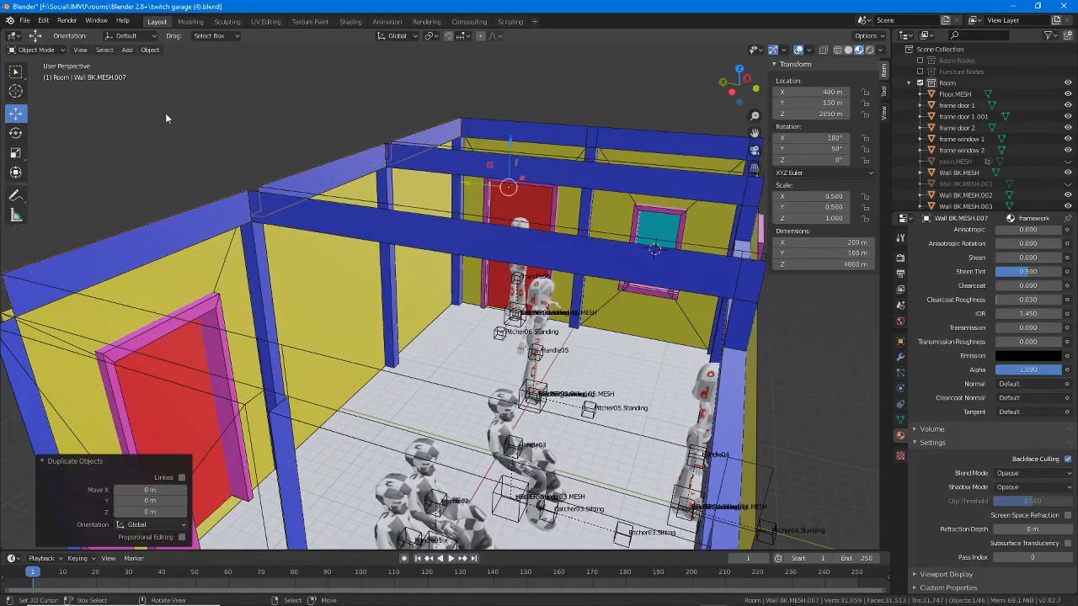
Step: Mirror the duplicated wall beam along the global Y axis and move it -300 m along Y to the opposite side of the room
middle_drag(169, 115, 296, 268)
click(151, 50)
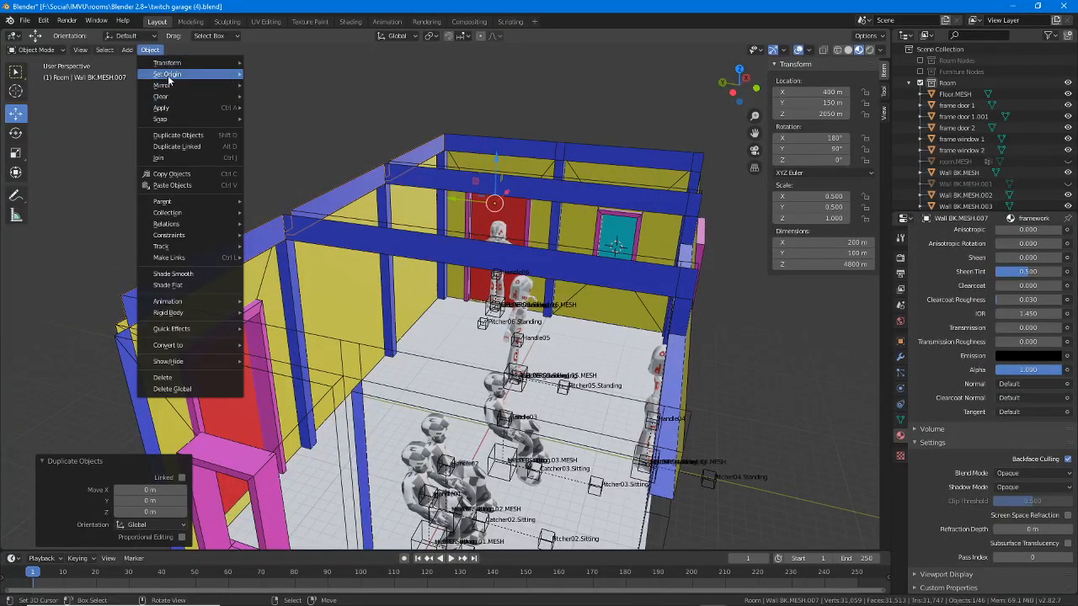
mouse_move(175, 86)
click(288, 113)
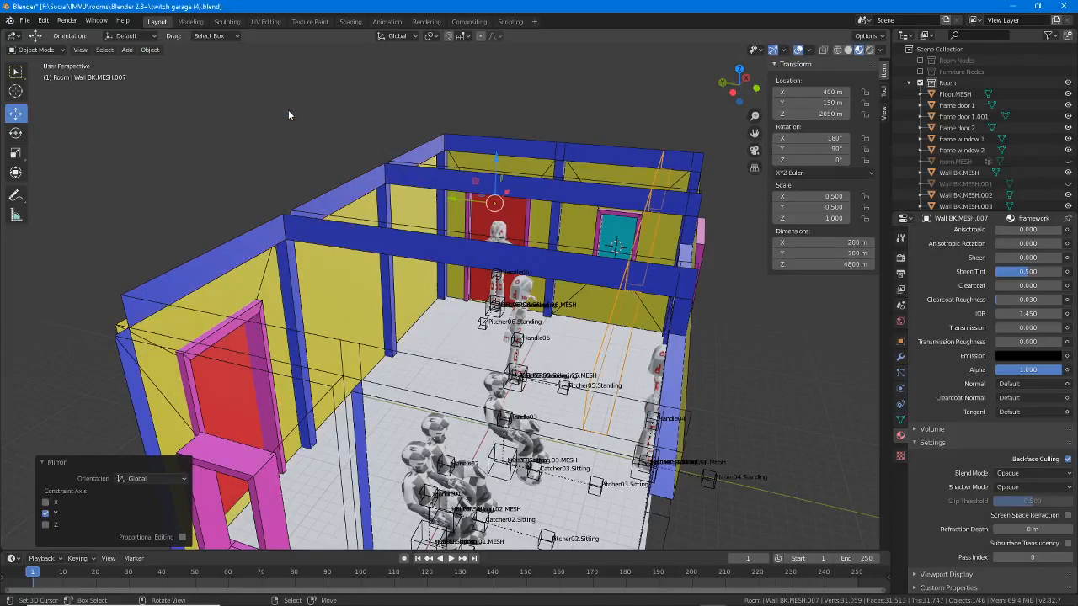
middle_drag(515, 236, 375, 204)
text(gy-300)
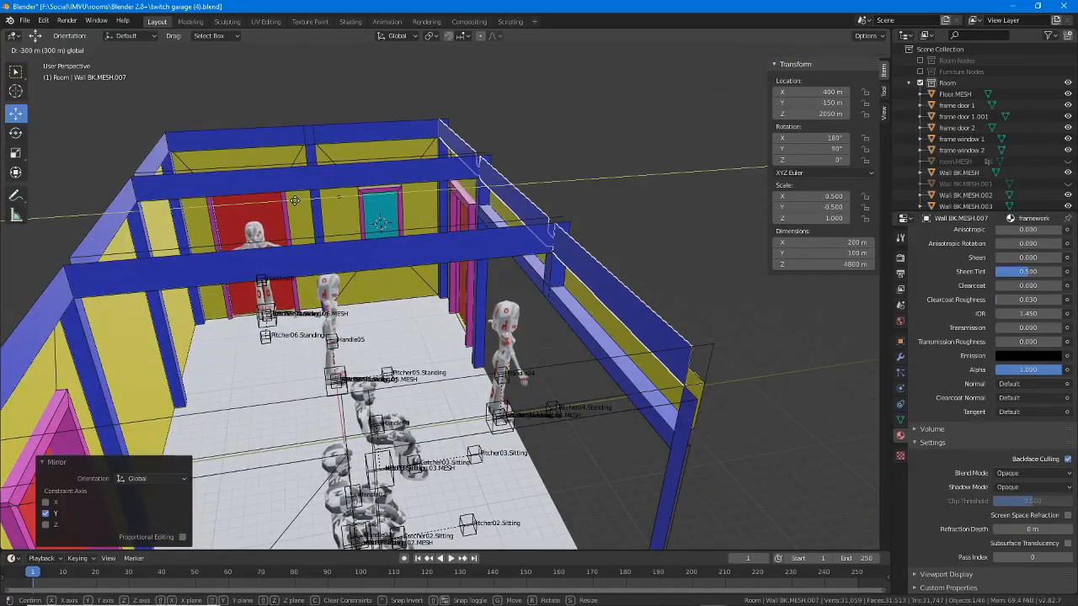
key(Return)
Step: Delete the small end face of Wall BK.MESH.005 at its corner with the mirrored wall beam
scroll(410, 235, up, 1)
scroll(510, 253, up, 1)
shift+middle_drag(509, 253, 327, 228)
scroll(307, 208, up, 1)
scroll(308, 207, down, 2)
scroll(329, 228, up, 1)
click(609, 274)
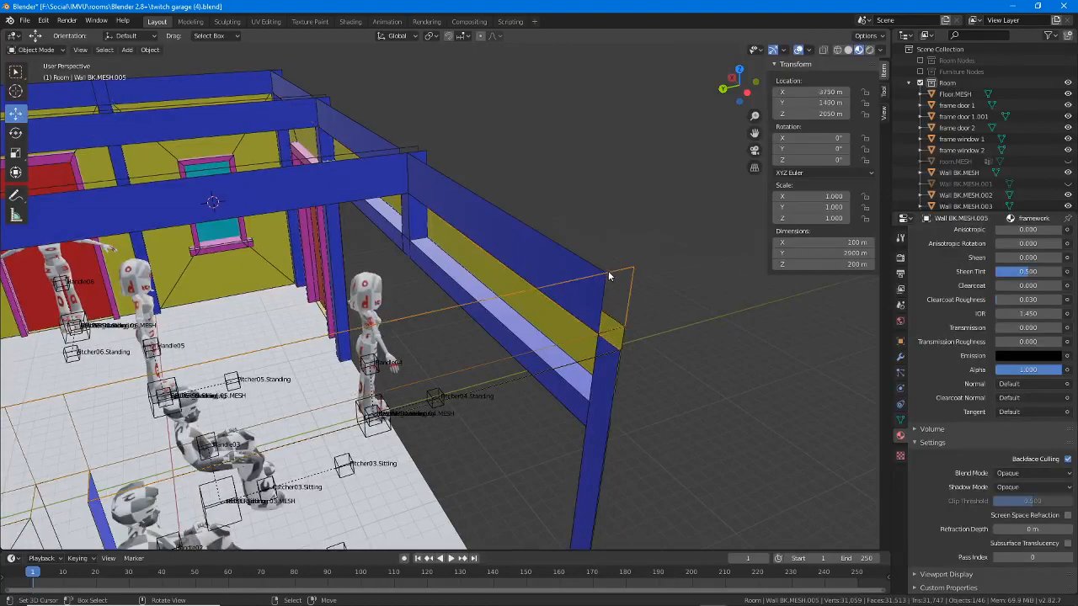
key(Tab)
click(614, 301)
mouse_move(614, 301)
middle_down()
mouse_move(584, 305)
mouse_move(622, 315)
middle_up()
key(x)
click(592, 308)
Step: Delete the small side faces of Wall BK.MESH.002 at its end on the mirrored wall beam
key(Tab)
click(437, 182)
key(Tab)
click(434, 183)
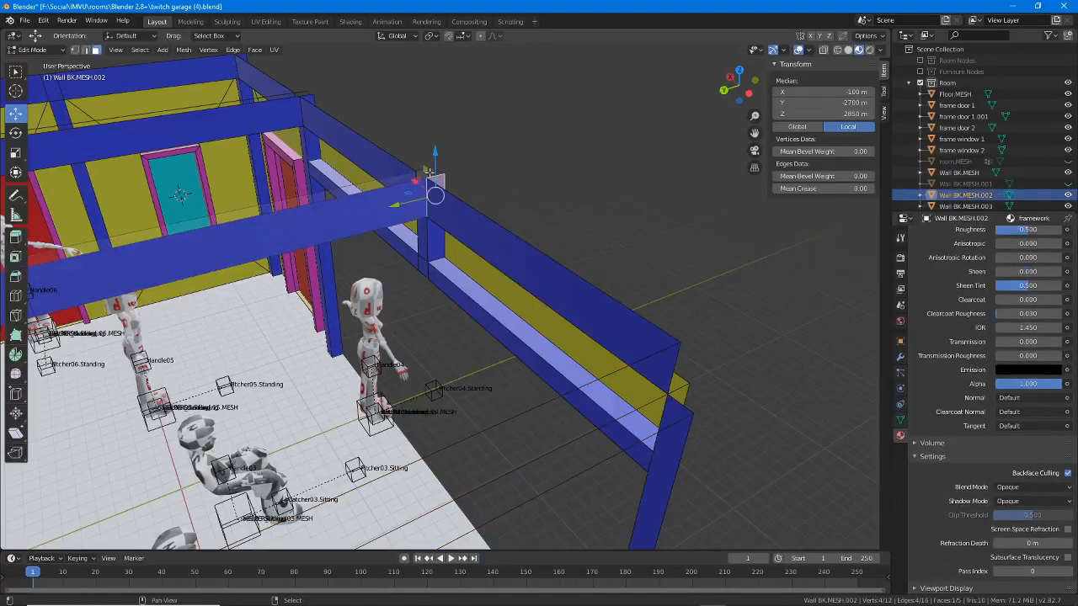
key(x)
click(442, 193)
middle_drag(443, 193, 365, 221)
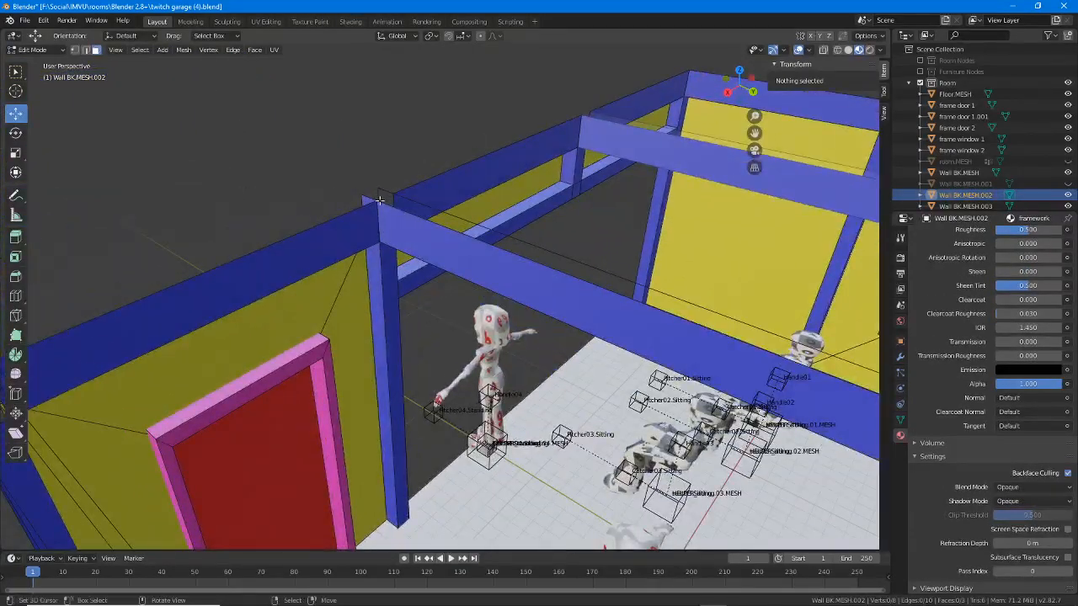
Step: Delete the two small side faces of Wall BK.MESH.003 at its end on the mirrored wall beam
key(Tab)
click(371, 201)
key(Tab)
click(367, 201)
shift+click(389, 205)
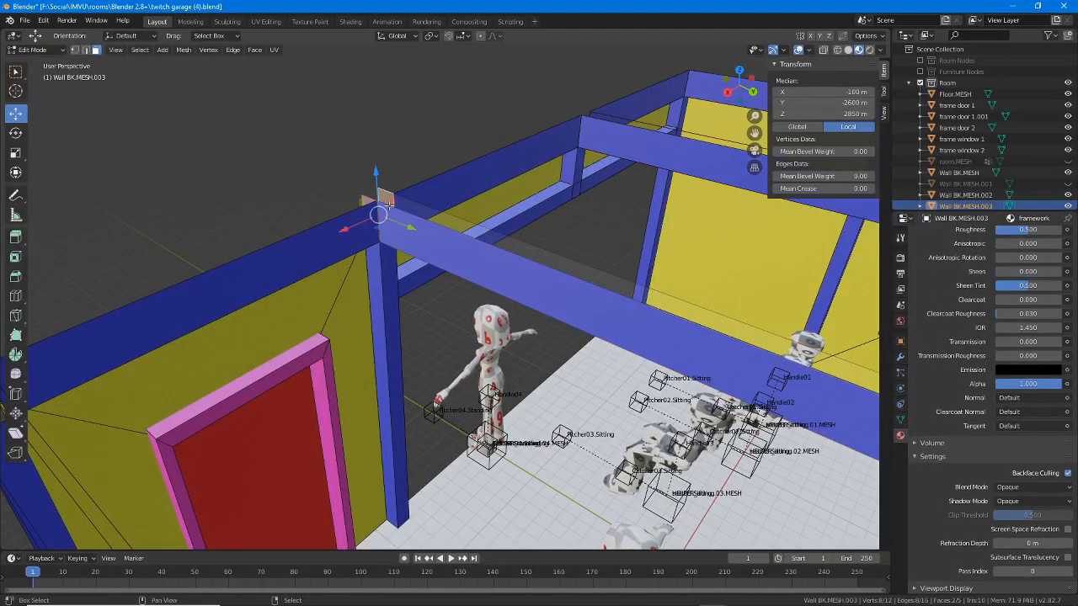
key(x)
click(371, 213)
Step: Delete the small end face of Wall BK.MESH.004 at its corner with the mirrored wall beam
middle_drag(371, 212, 255, 319)
key(Tab)
click(240, 323)
key(Tab)
click(240, 325)
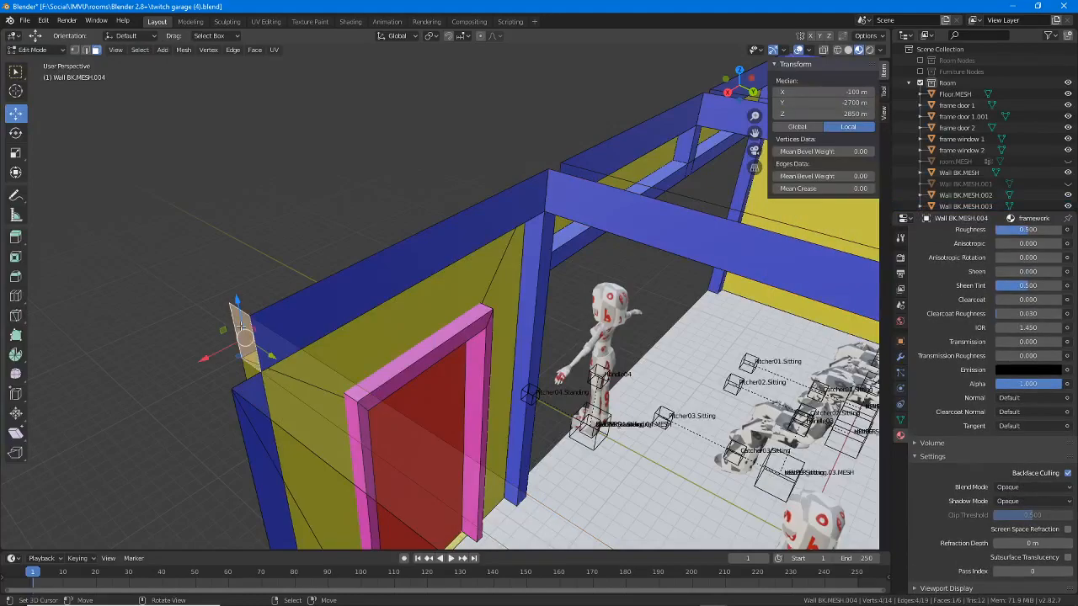
key(x)
click(239, 330)
Step: Examine the beams, crossbeams and posts from several sides of the room, including from below the ceiling beams
middle_drag(241, 328, 513, 317)
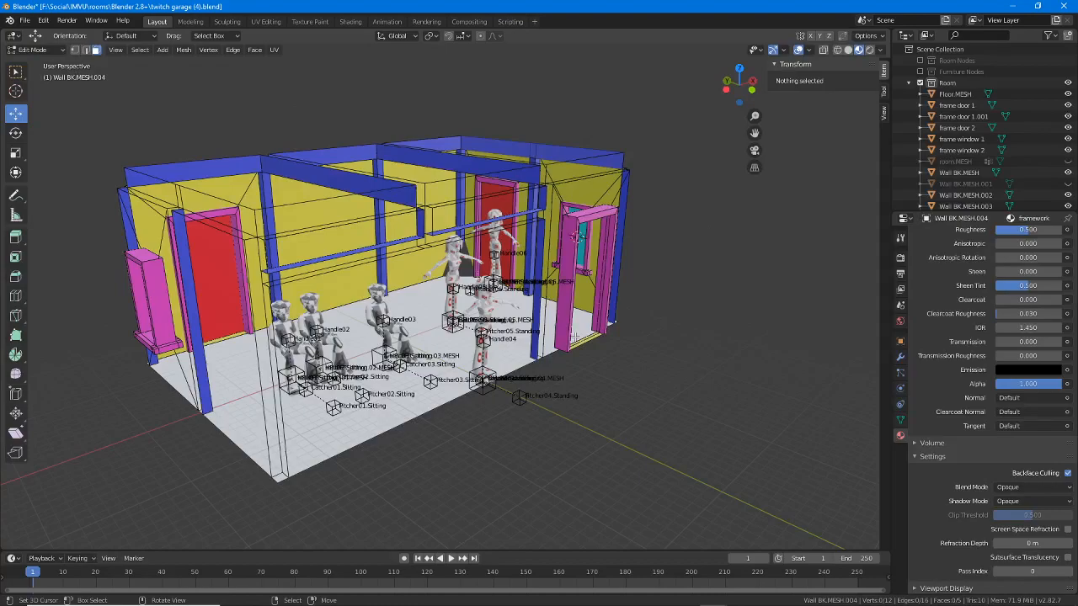
middle_drag(657, 348, 337, 230)
scroll(554, 352, up, 2)
scroll(553, 350, down, 2)
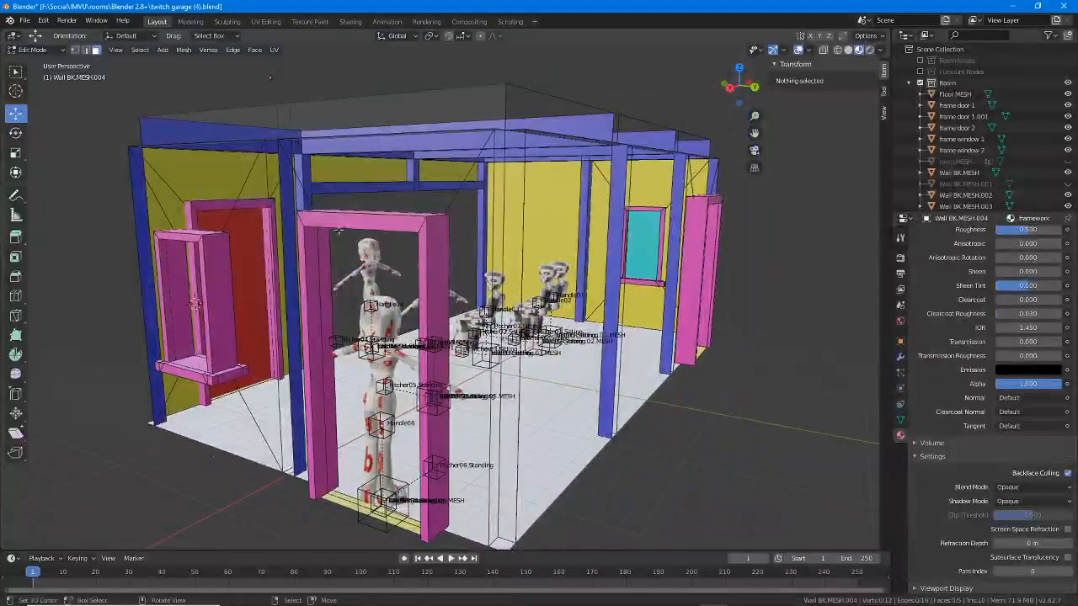
key(Tab)
middle_drag(410, 291, 389, 110)
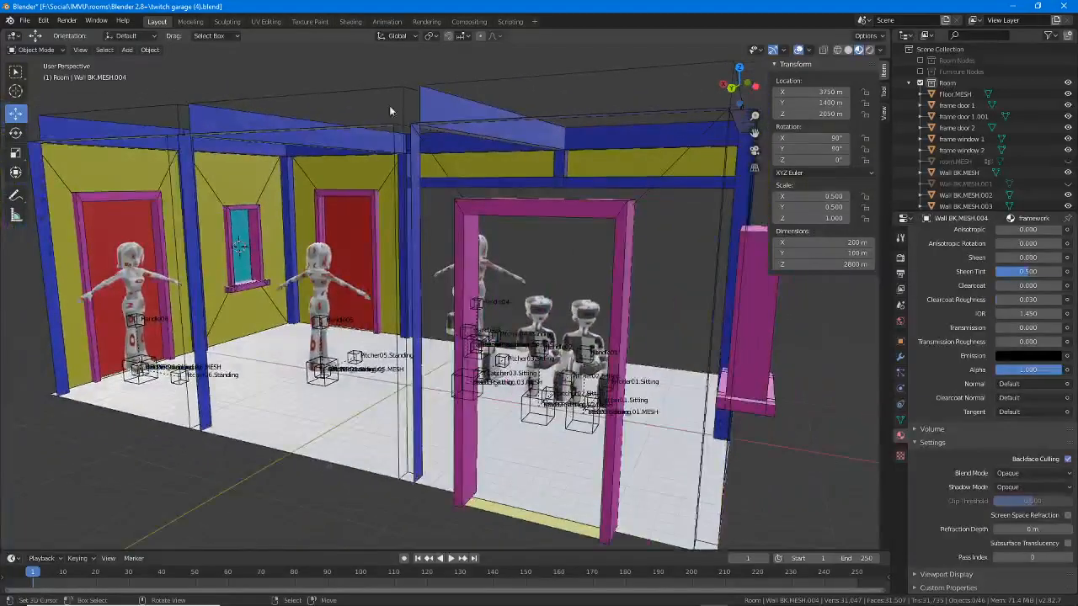
middle_drag(505, 250, 636, 52)
middle_drag(476, 208, 492, 212)
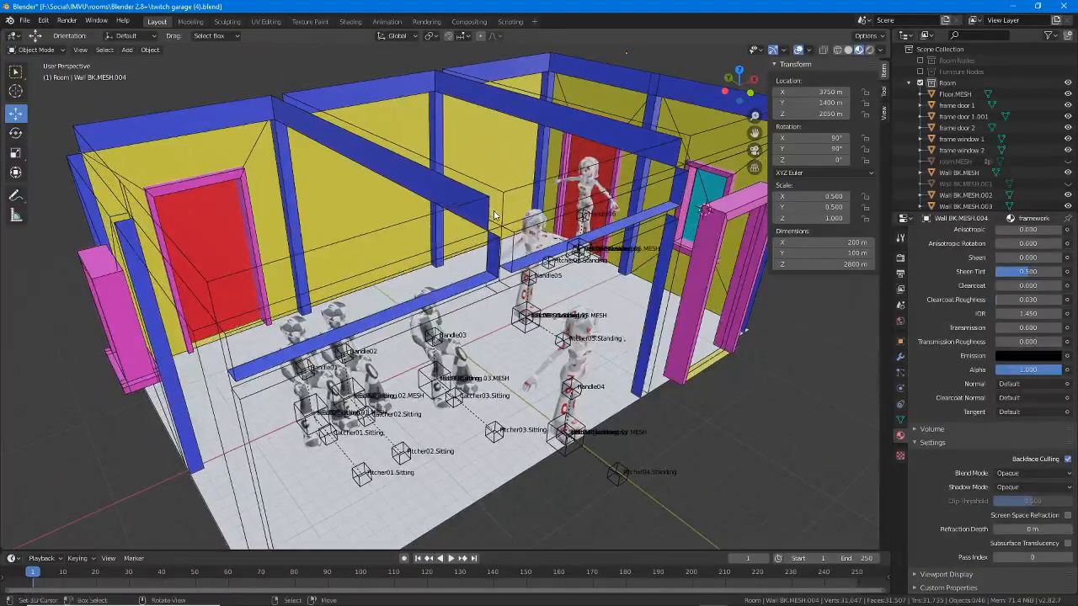
scroll(493, 214, up, 1)
scroll(497, 217, down, 1)
click(446, 194)
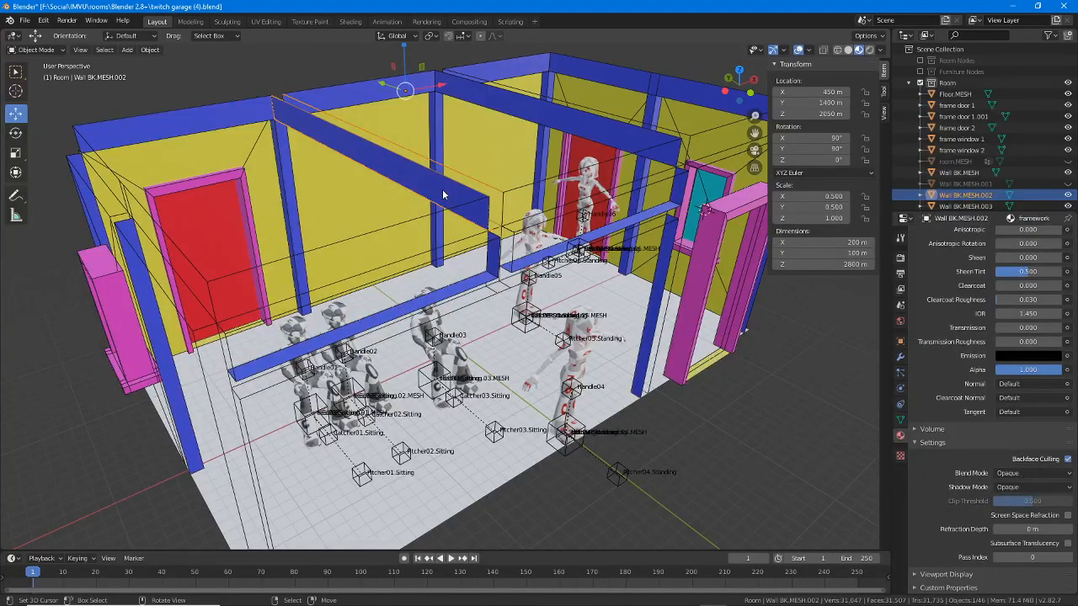
scroll(496, 225, up, 1)
middle_drag(519, 226, 502, 180)
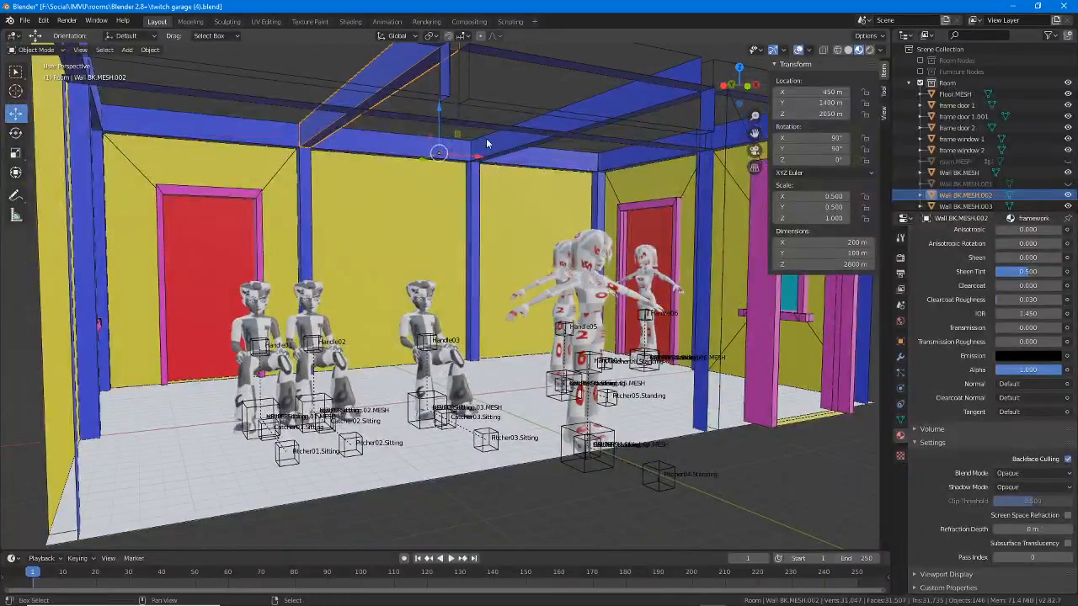
shift+middle_drag(485, 143, 486, 199)
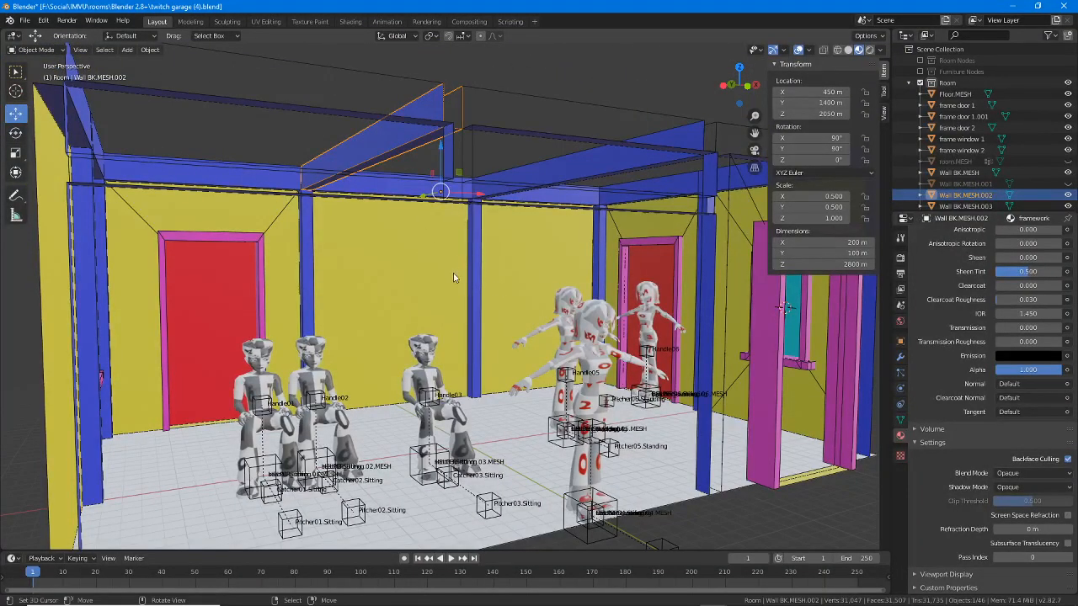
middle_drag(453, 278, 429, 269)
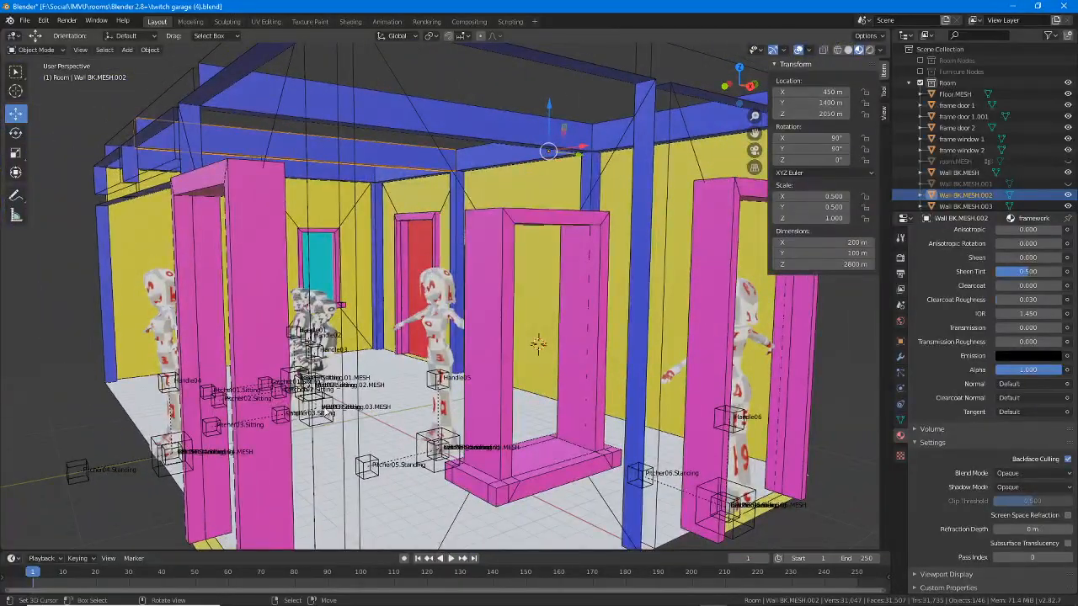
scroll(328, 227, down, 2)
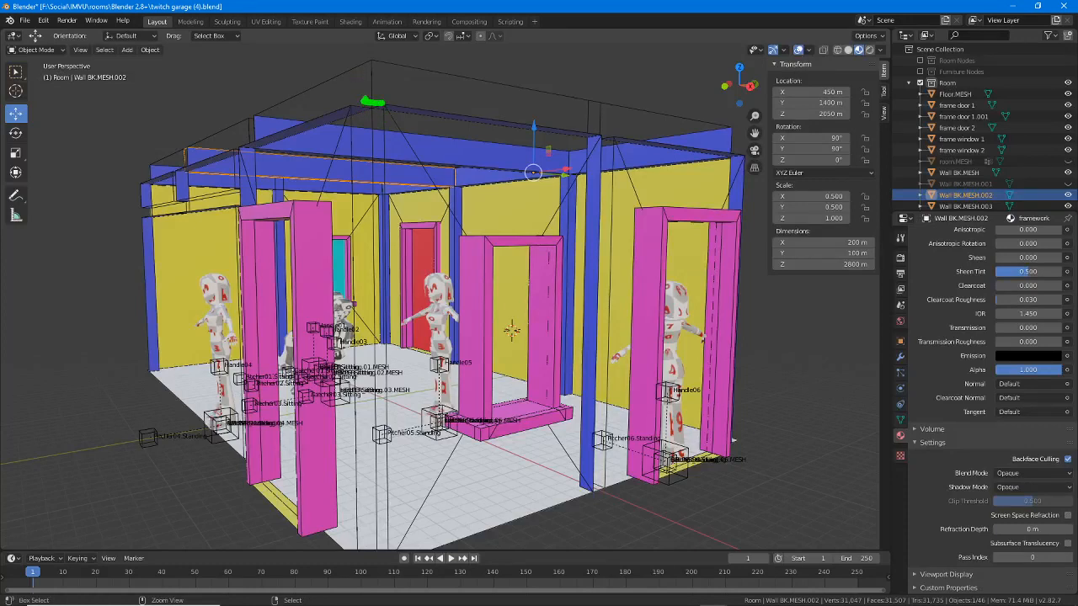
drag(373, 102, 358, 416)
mouse_move(384, 548)
mouse_down()
mouse_move(394, 300)
mouse_move(381, 105)
mouse_move(347, 552)
mouse_up()
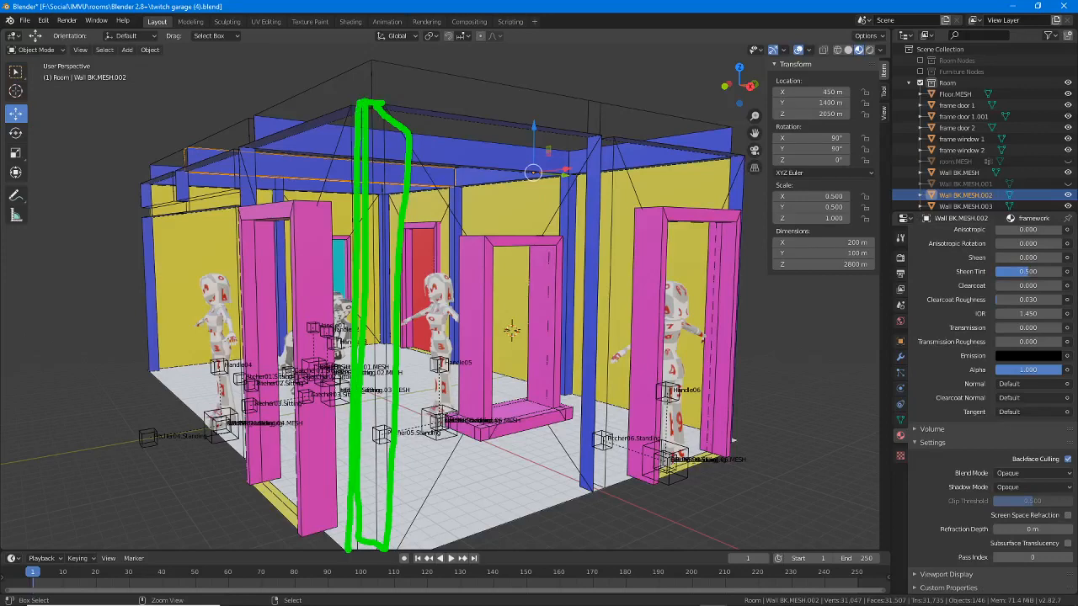
drag(377, 93, 368, 327)
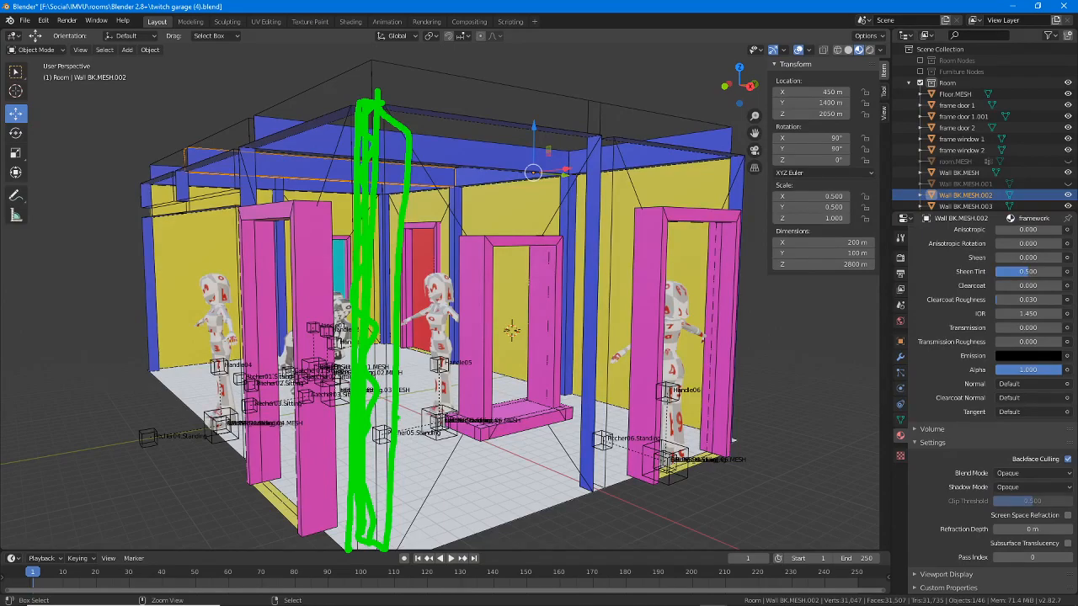
key(Escape)
Step: Join both long wall beams, both crossbeams and both end beams into one object, with Wall BK.MESH.005 as the active object
mouse_move(335, 168)
middle_down()
mouse_move(434, 195)
mouse_move(327, 208)
mouse_move(212, 158)
middle_up()
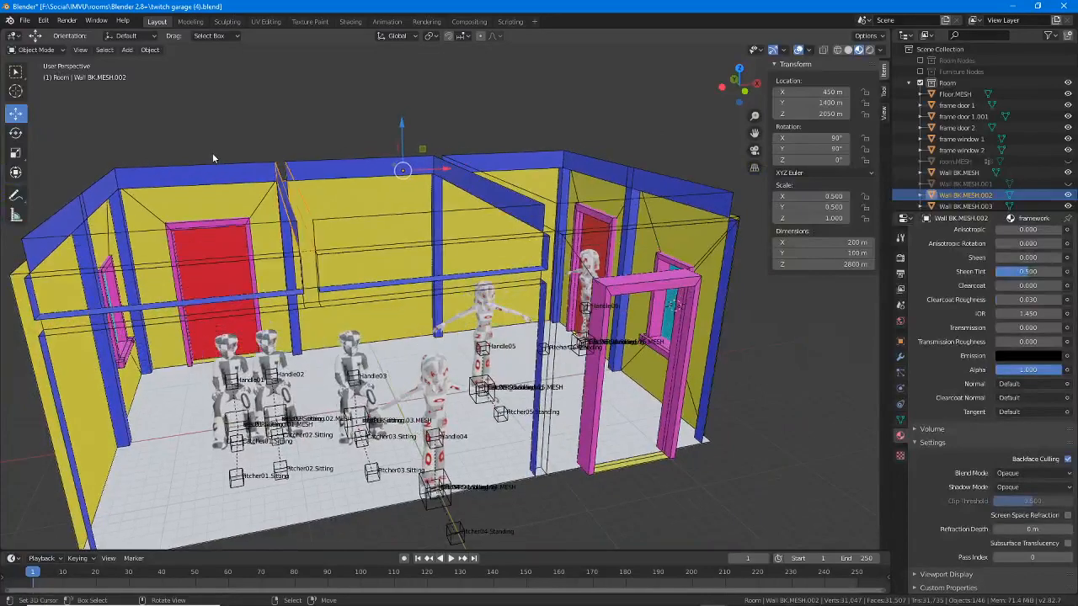
right_click(217, 164)
shift+right_click(288, 173)
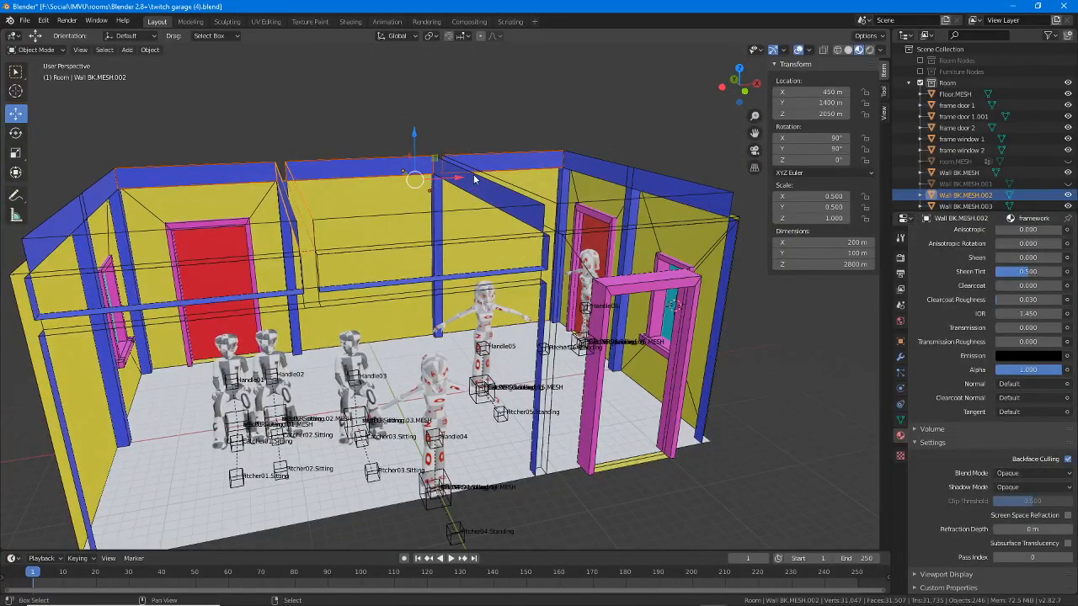
shift+right_click(473, 174)
shift+right_click(636, 171)
middle_drag(636, 171, 615, 199)
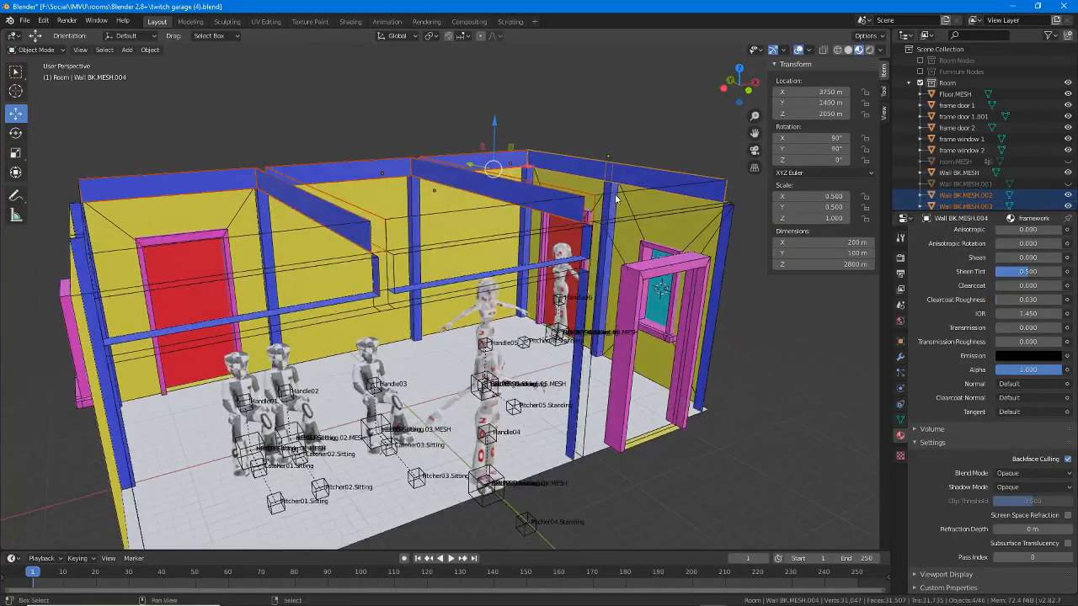
shift+right_click(528, 207)
middle_drag(117, 218, 423, 250)
shift+right_click(91, 195)
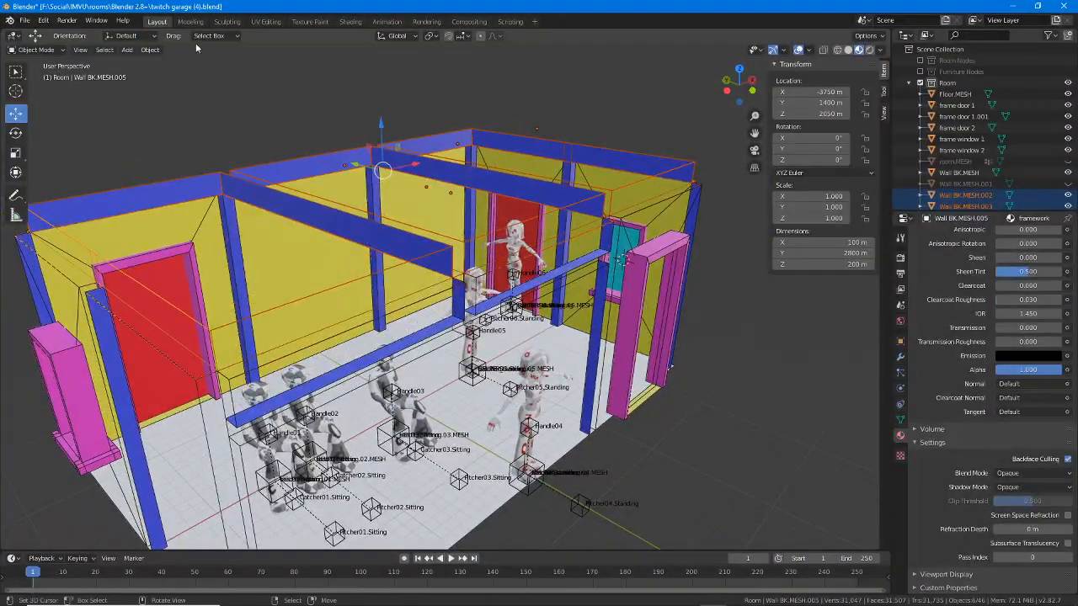
click(149, 50)
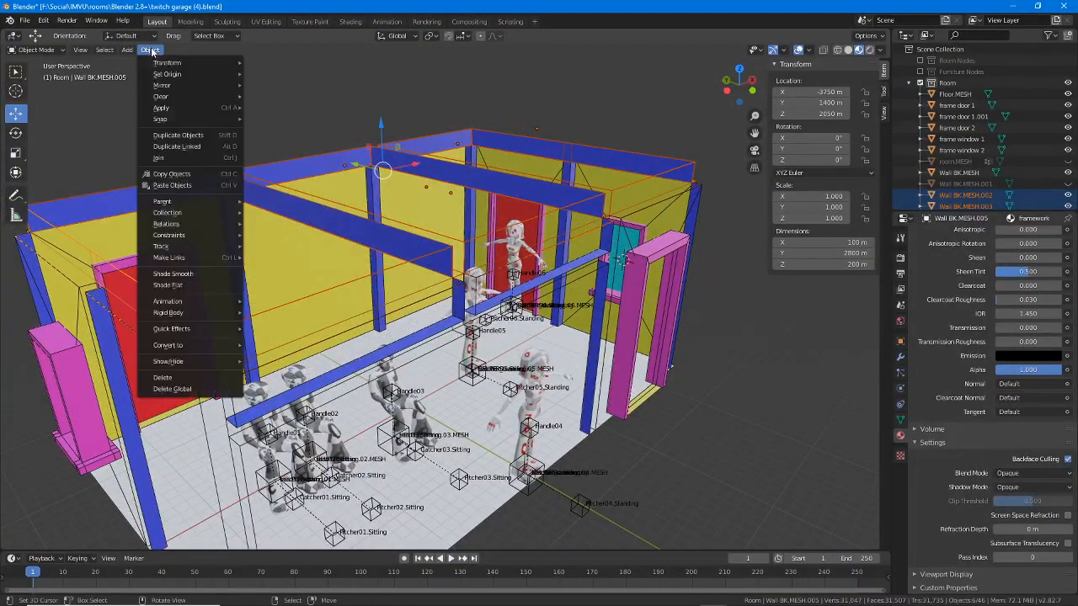
click(157, 161)
Step: Show the face orientation overlay and disable backface culling on the framework material to check the joined beams' normals
mouse_move(450, 272)
middle_down()
mouse_move(550, 271)
mouse_move(496, 268)
mouse_move(505, 264)
mouse_move(446, 289)
middle_up()
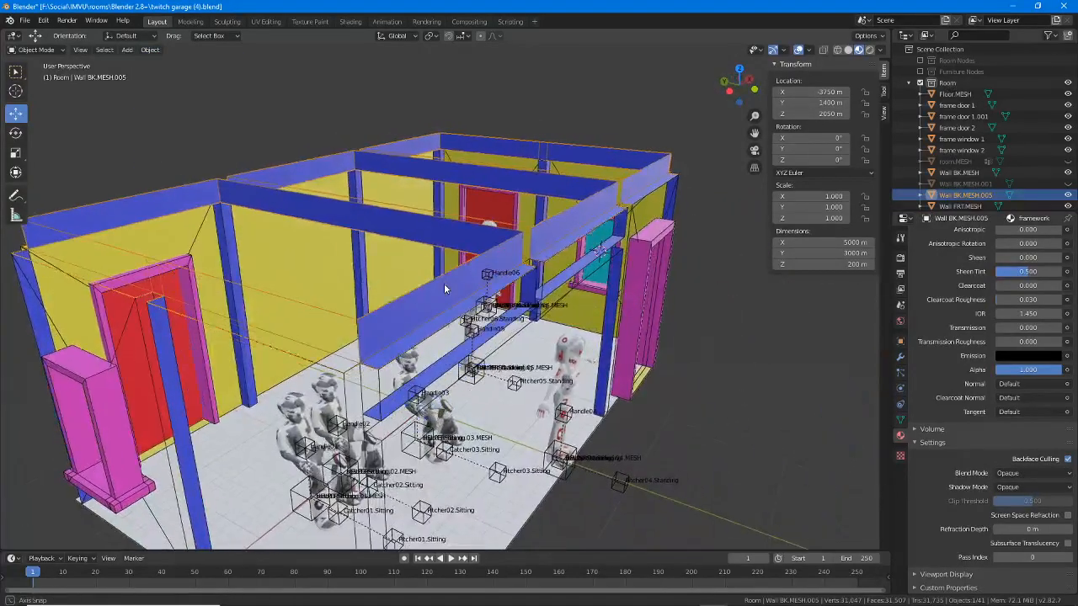
click(809, 50)
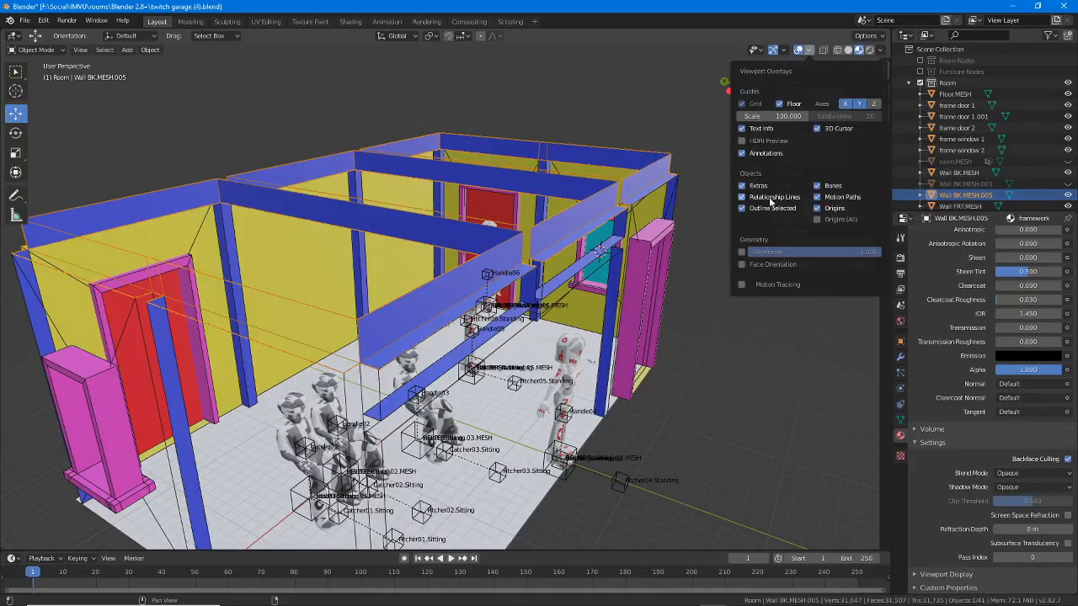
click(741, 264)
middle_drag(489, 277, 589, 261)
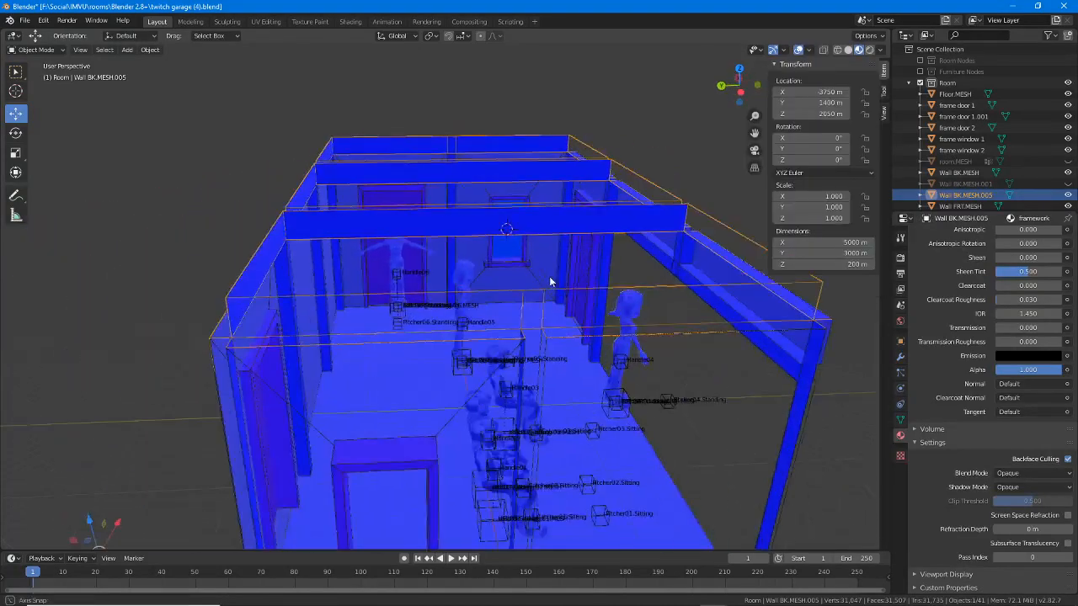
click(1067, 459)
middle_drag(640, 303, 535, 298)
scroll(534, 298, up, 2)
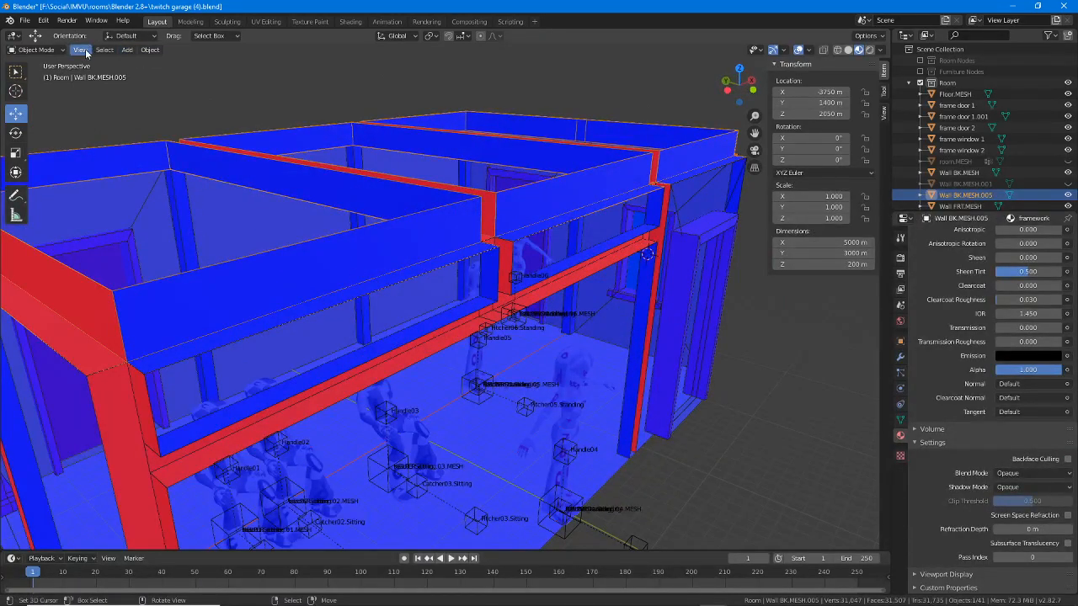
Step: Flip the normals of the three side faces and three underside faces of the mirrored wall beam in Wall BK.MESH.005
key(Tab)
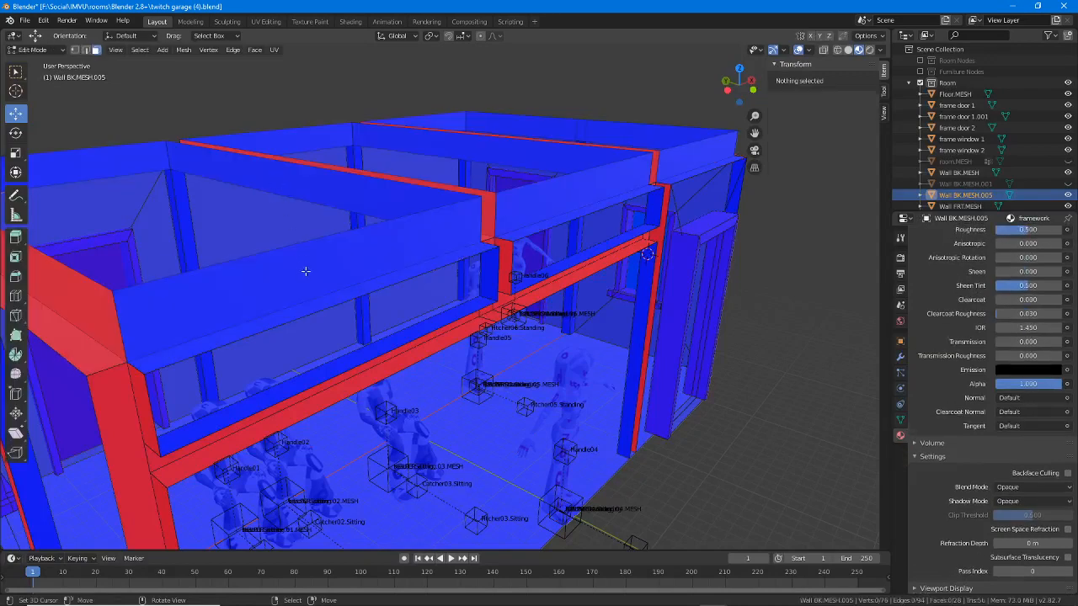
click(344, 258)
shift+click(533, 209)
shift+click(568, 217)
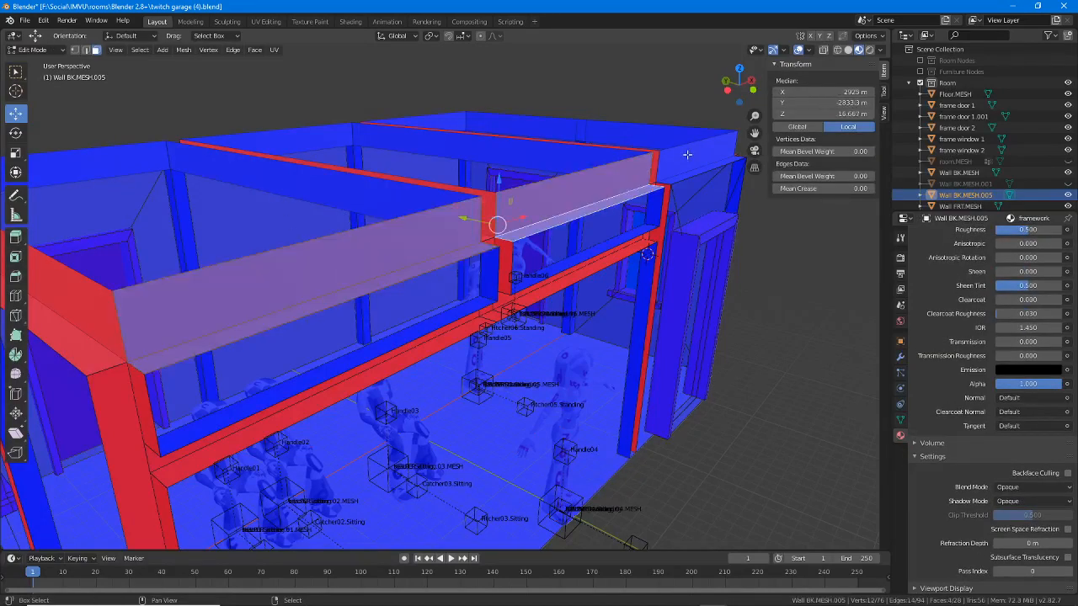
shift+click(687, 154)
shift+click(689, 173)
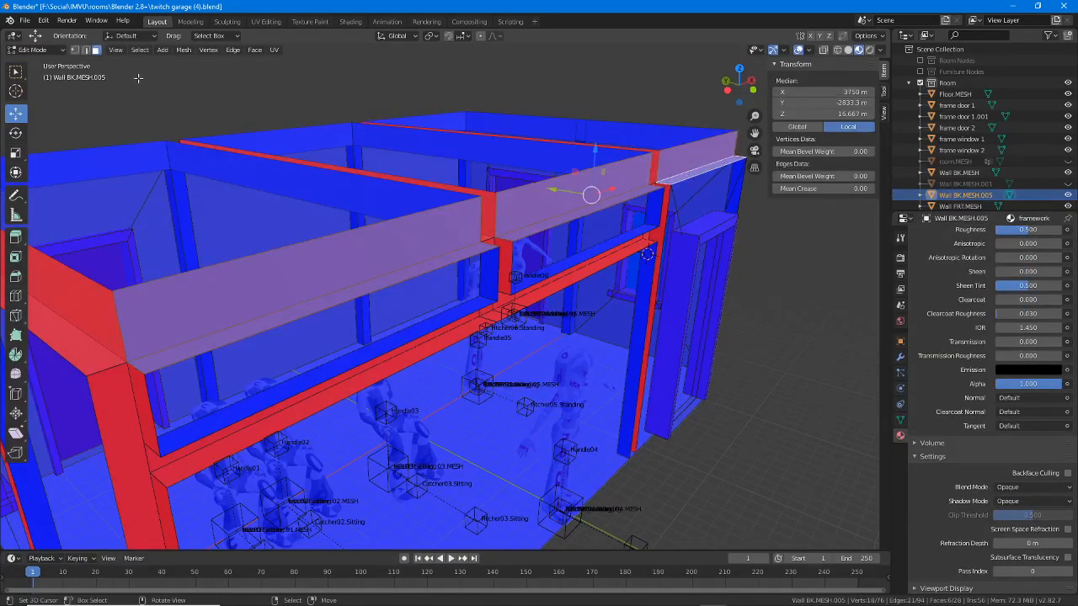
click(184, 50)
mouse_move(204, 202)
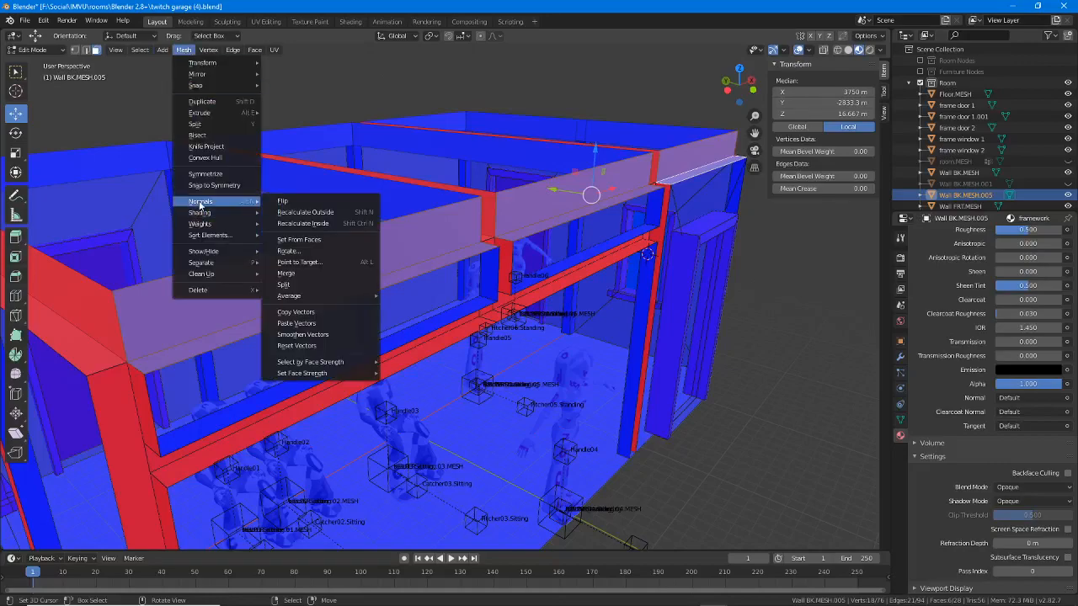
click(283, 202)
middle_drag(283, 207, 302, 283)
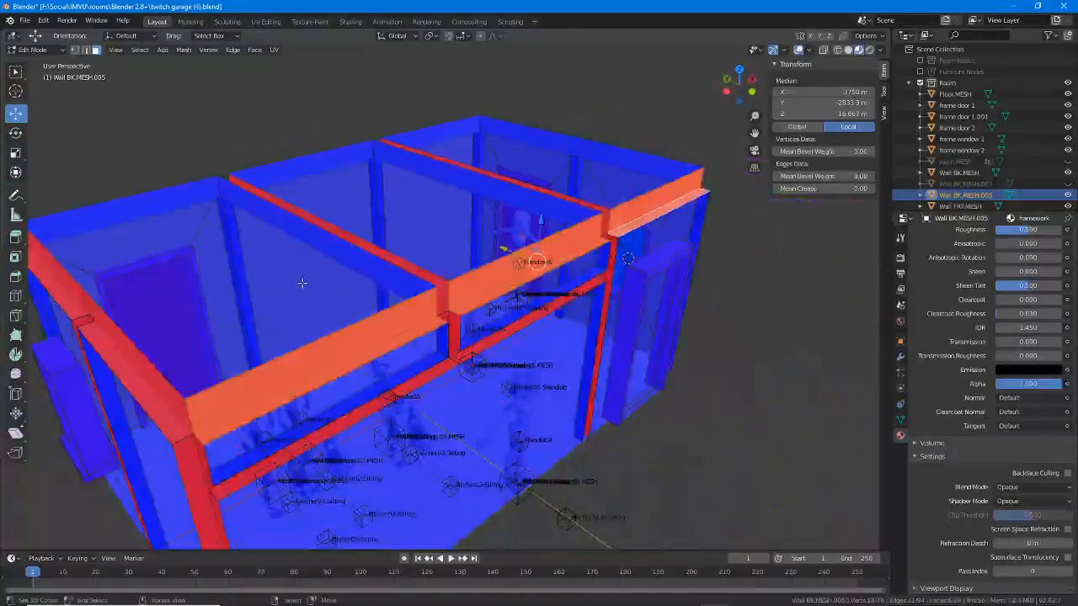
Step: Select the whole Wall BK.MESH.005 mesh and merge its duplicate vertices by distance at 0.1 m
click(140, 49)
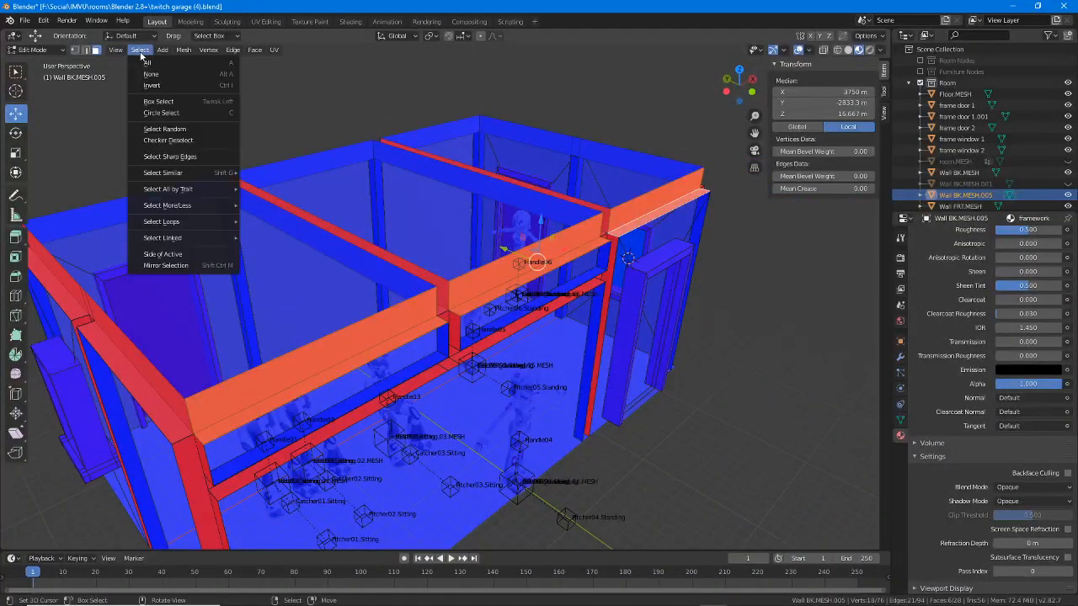
click(147, 65)
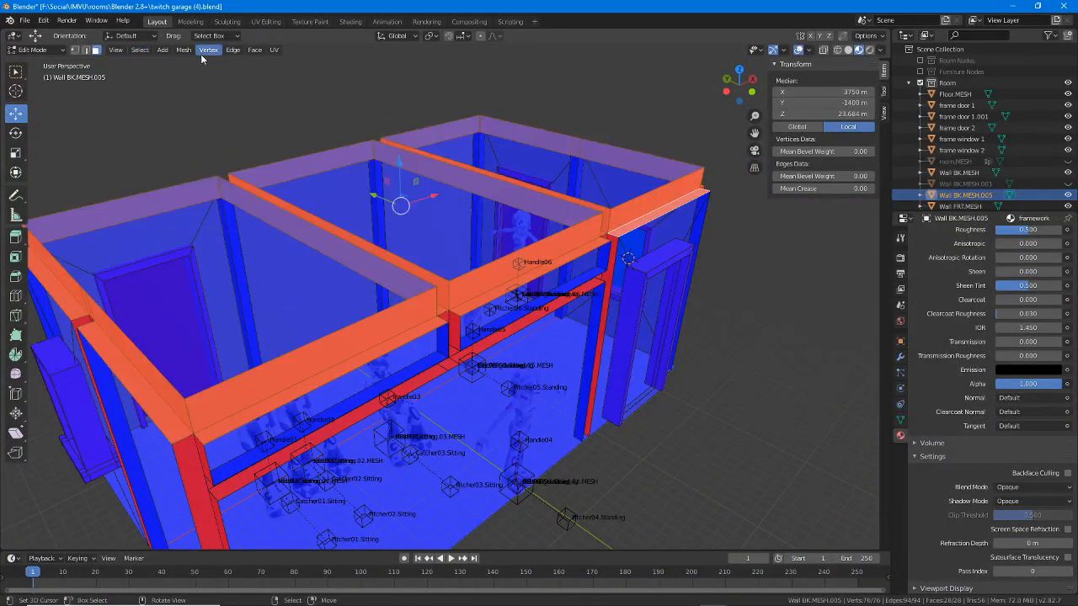
click(207, 50)
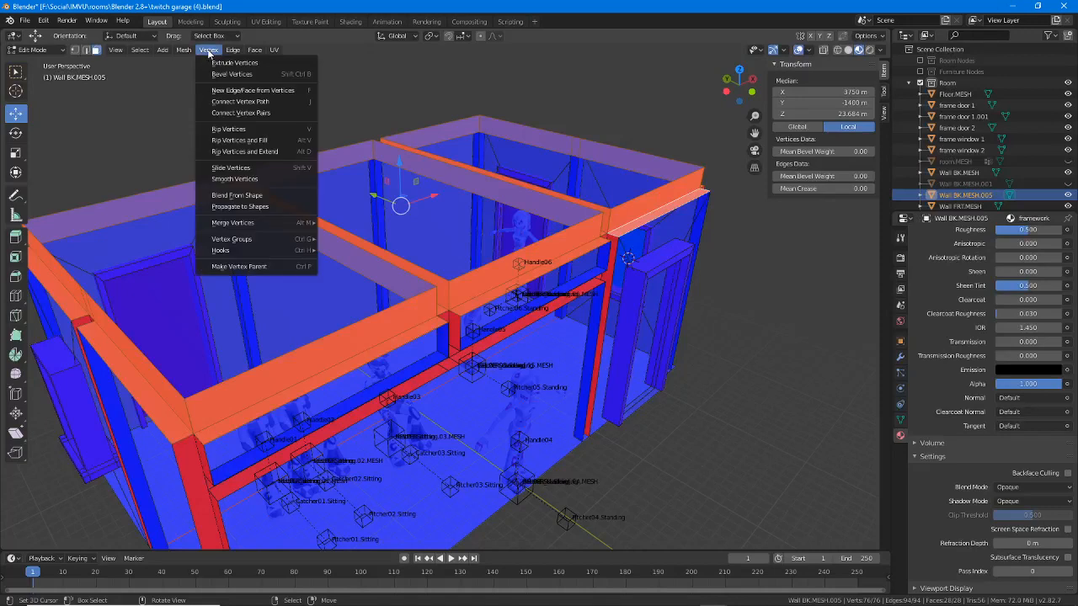
mouse_move(183, 53)
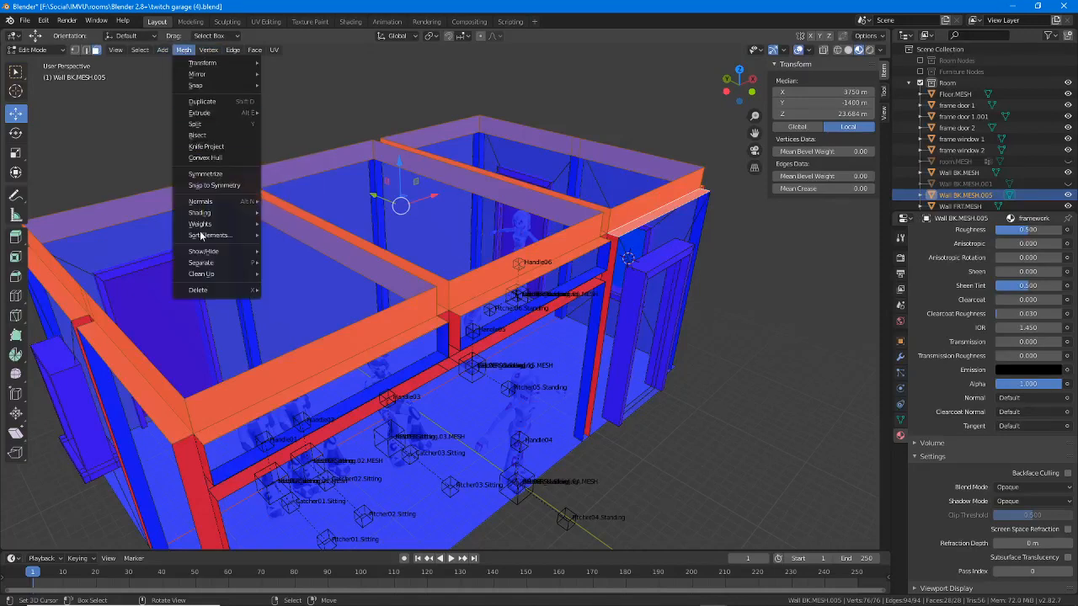
mouse_move(201, 275)
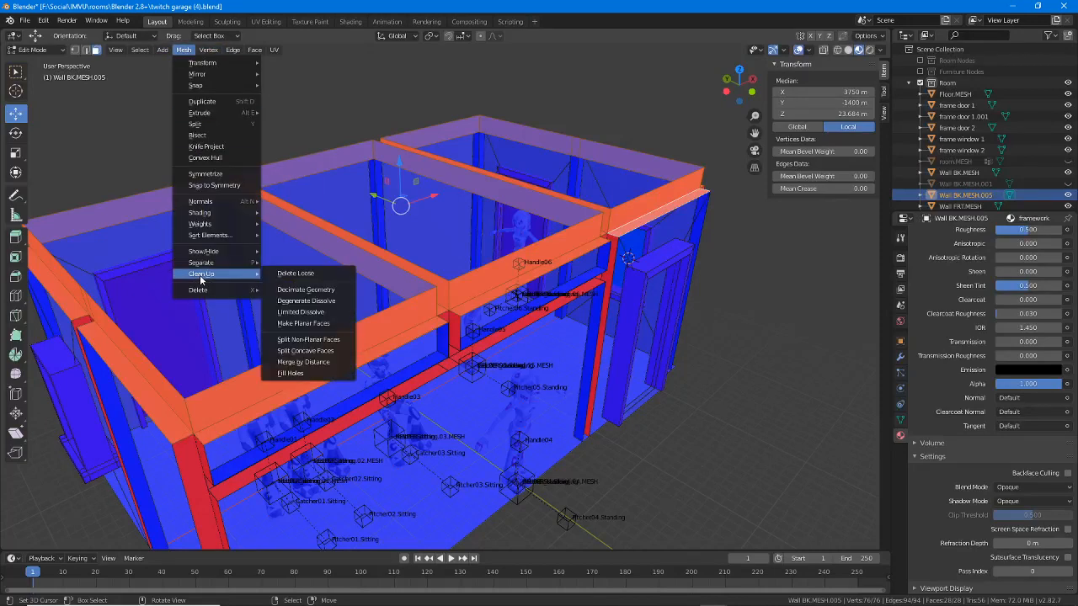
click(303, 362)
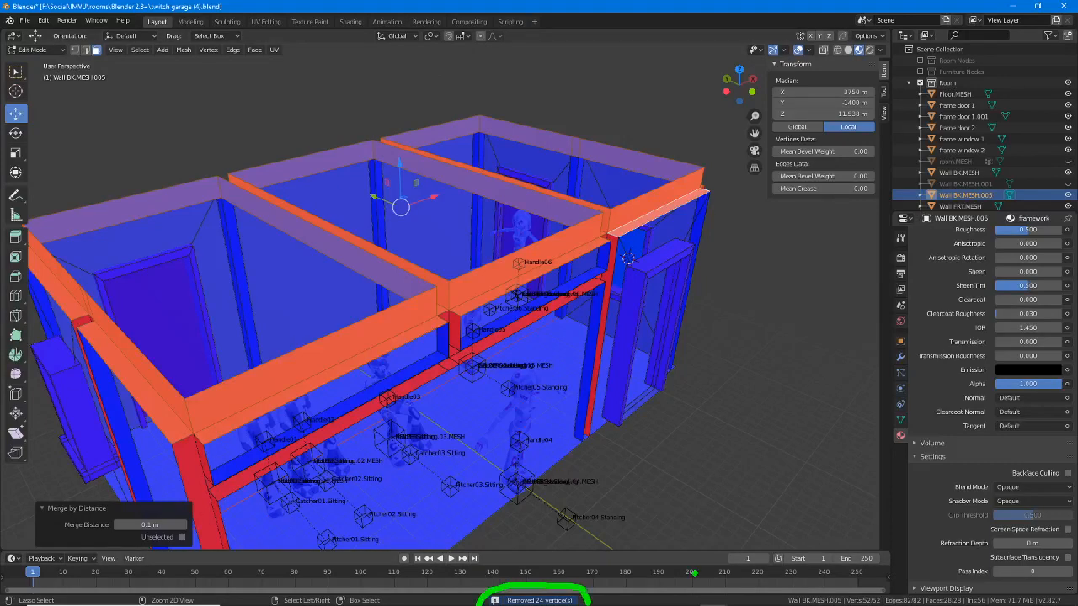
key(Escape)
middle_drag(419, 386, 407, 385)
shift+middle_drag(258, 217, 375, 213)
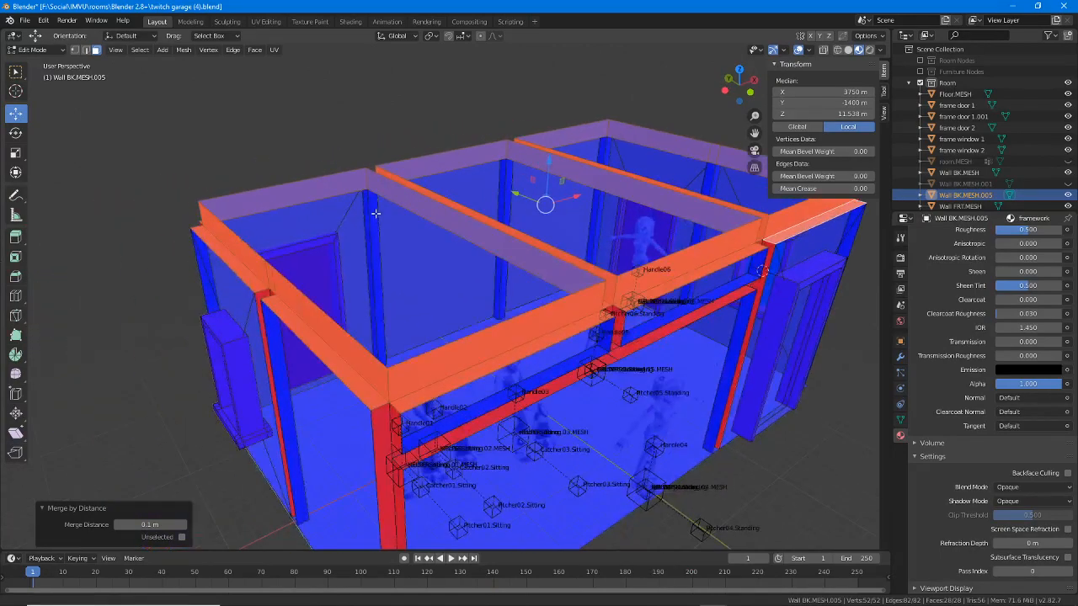
Step: Hide the face orientation overlay and re-enable backface culling on the framework material
click(806, 51)
click(742, 265)
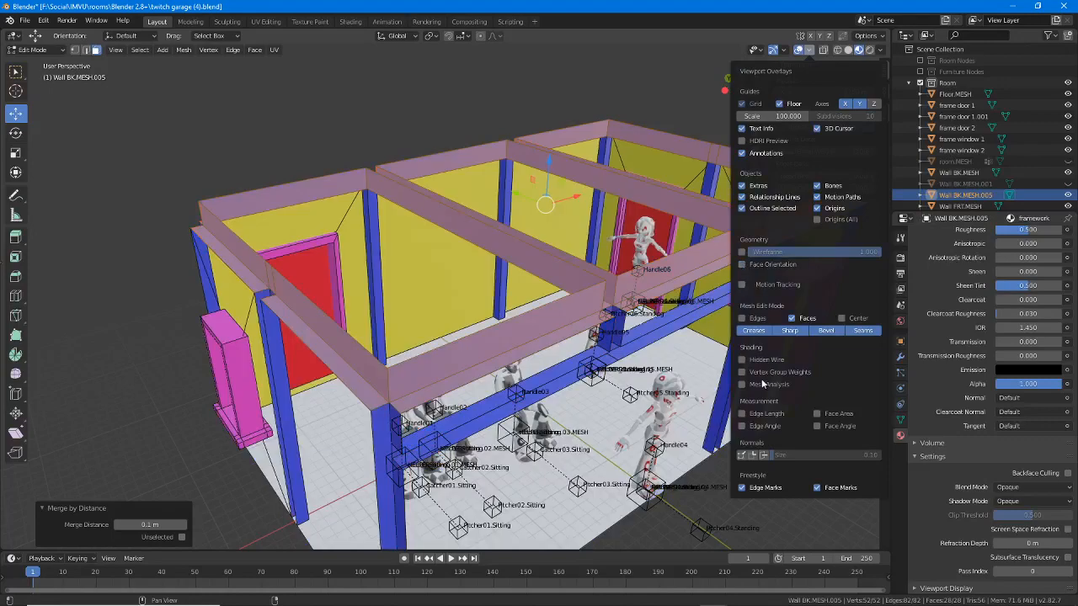
click(1068, 474)
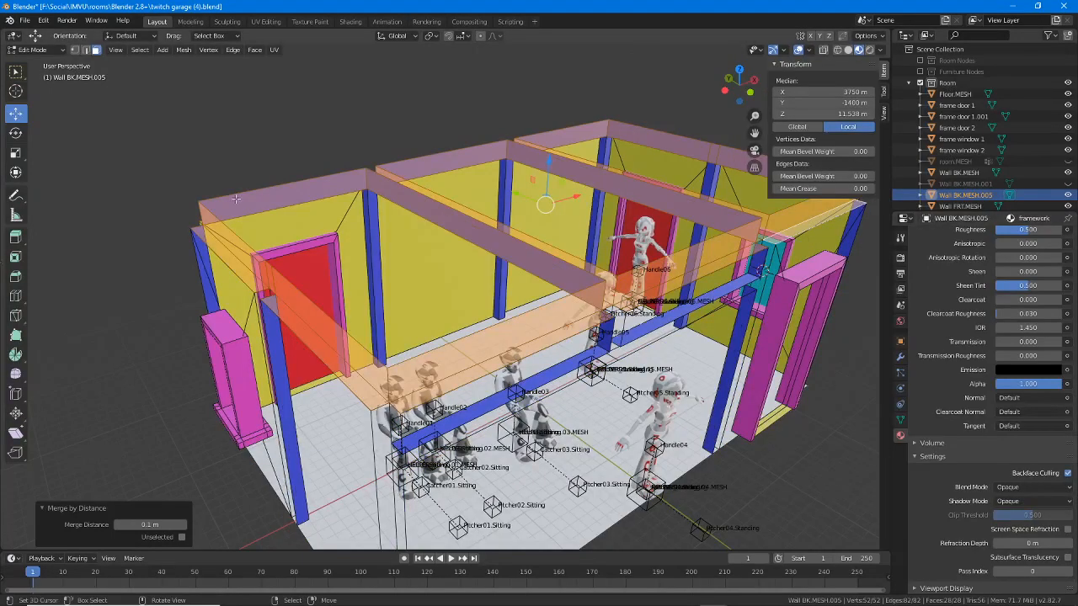
Step: Select the upper beam edges around the end bay beside the red door and fill them with a ceiling face
click(86, 50)
click(301, 270)
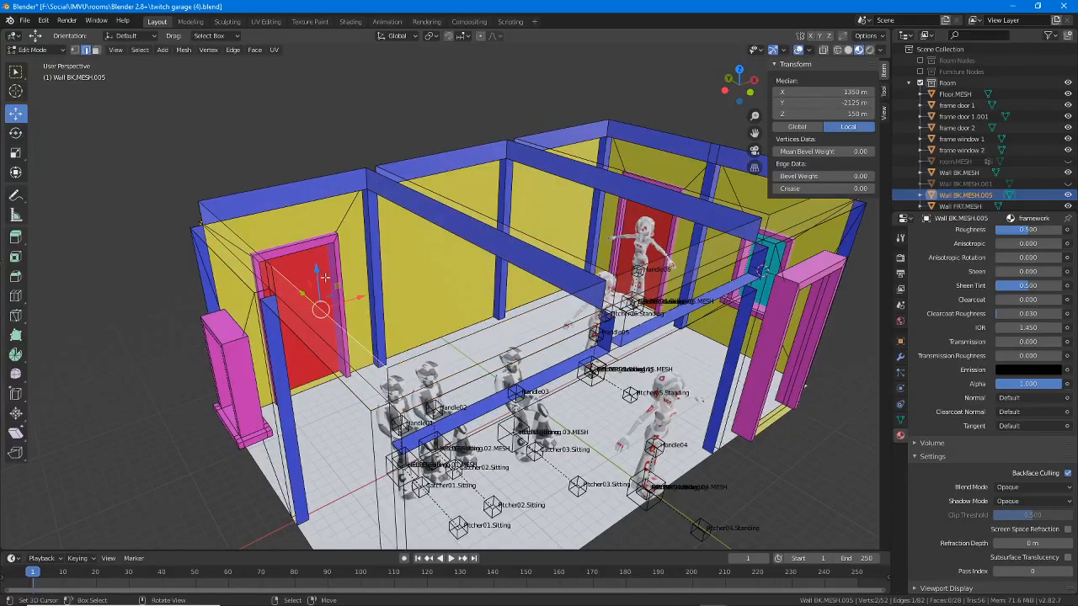
middle_drag(324, 277, 552, 272)
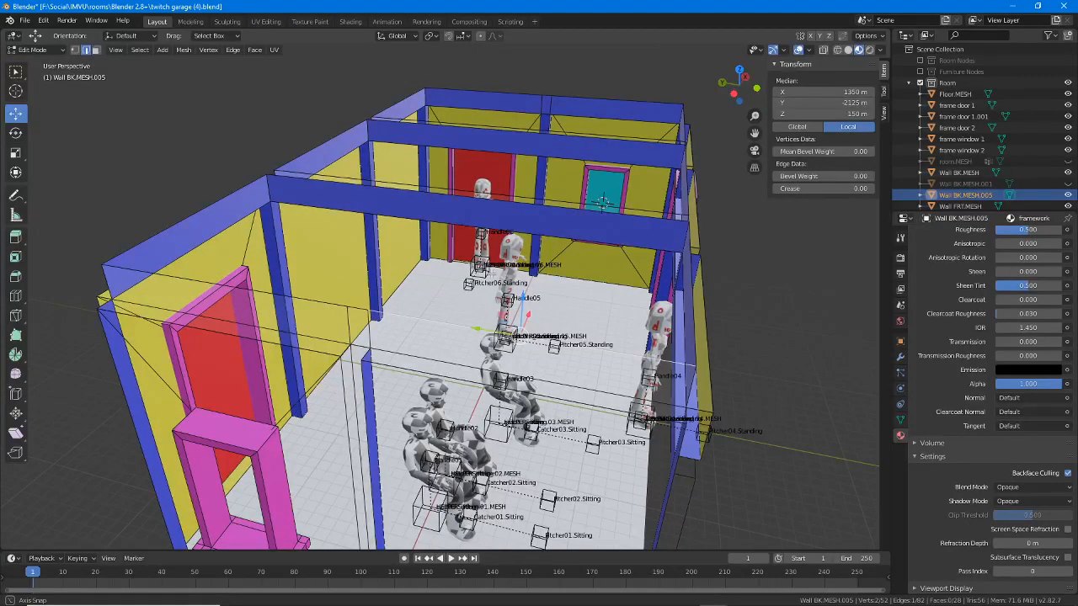
middle_drag(551, 272, 268, 301)
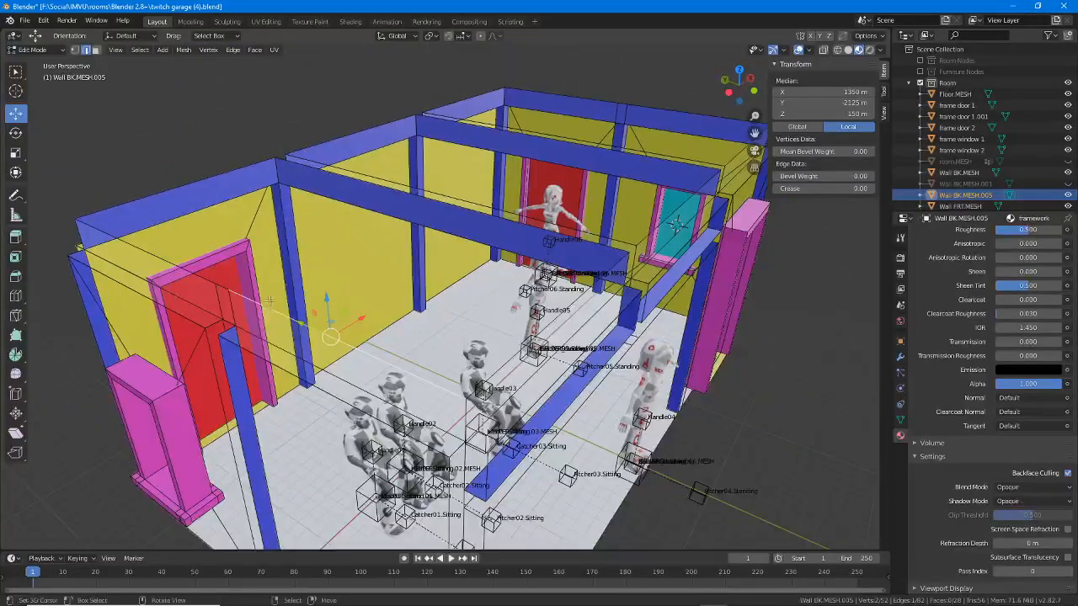
shift+click(436, 213)
shift+click(206, 276)
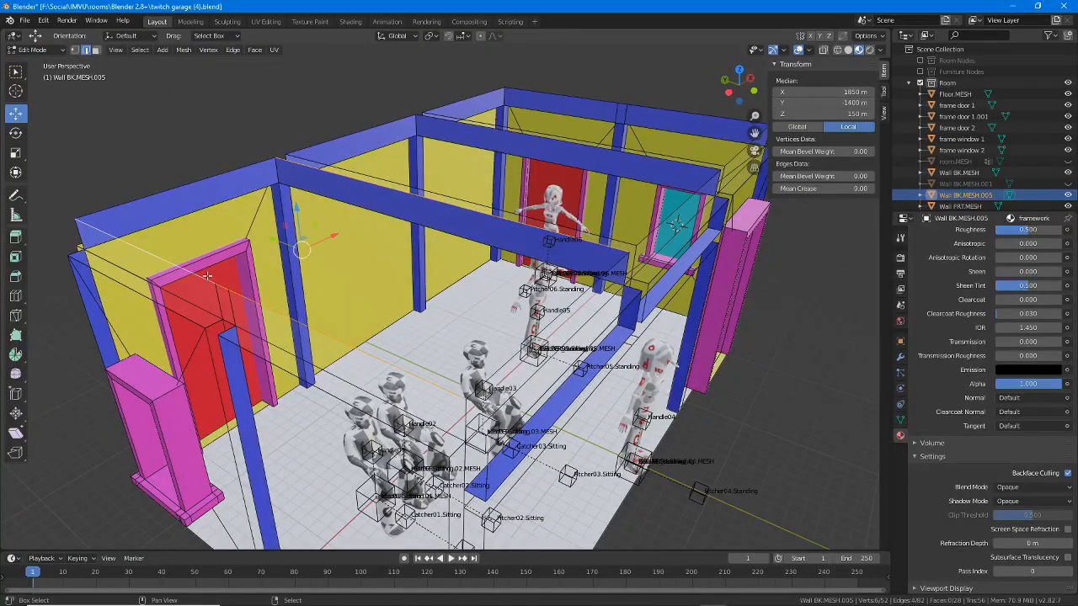
shift+click(179, 182)
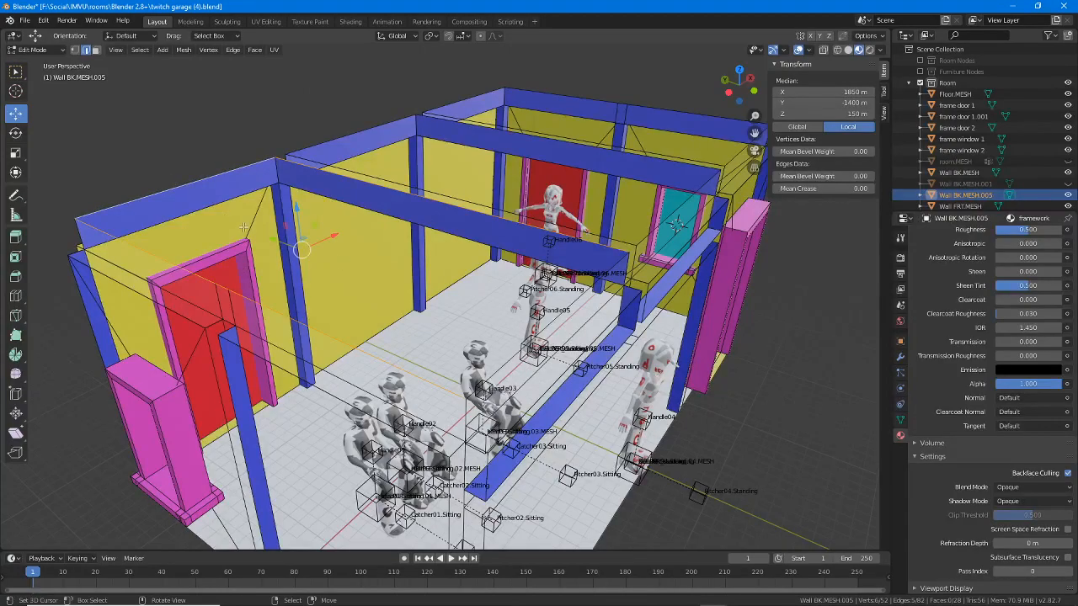
key(f)
middle_drag(381, 245, 326, 168)
middle_drag(370, 101, 164, 297)
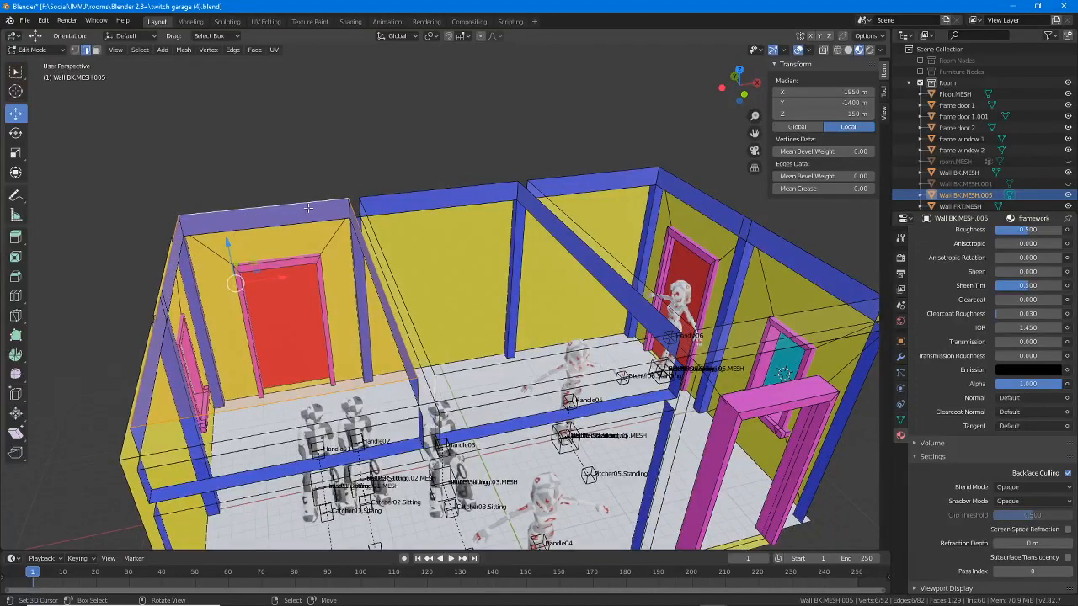
middle_drag(295, 209, 353, 213)
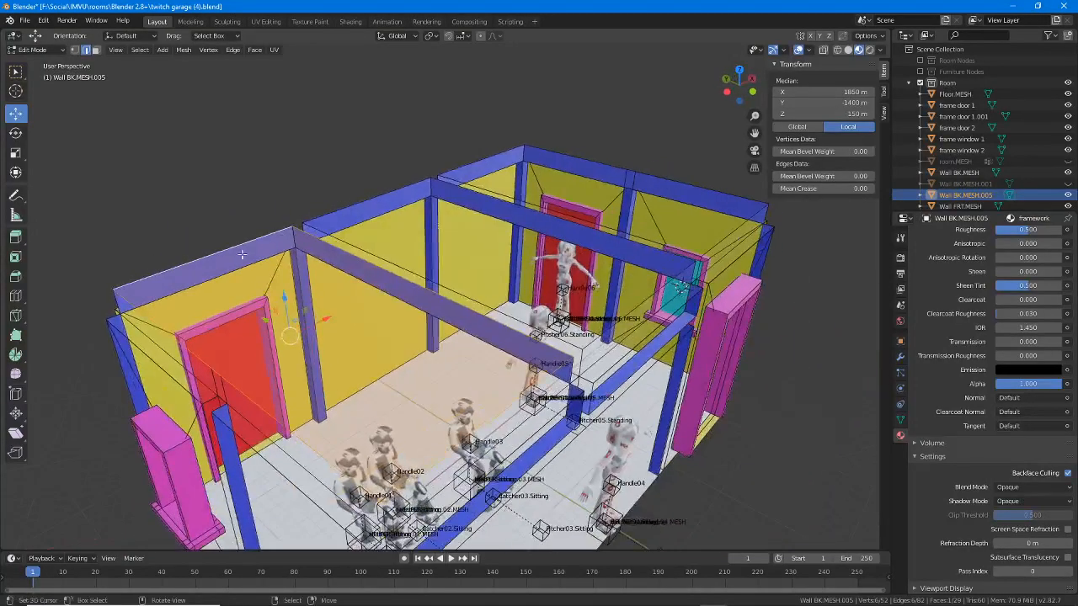
Step: In face selection mode, select the inner side and underside faces of the long wall beam in the middle bay
click(242, 254)
middle_drag(276, 248, 404, 209)
click(406, 207)
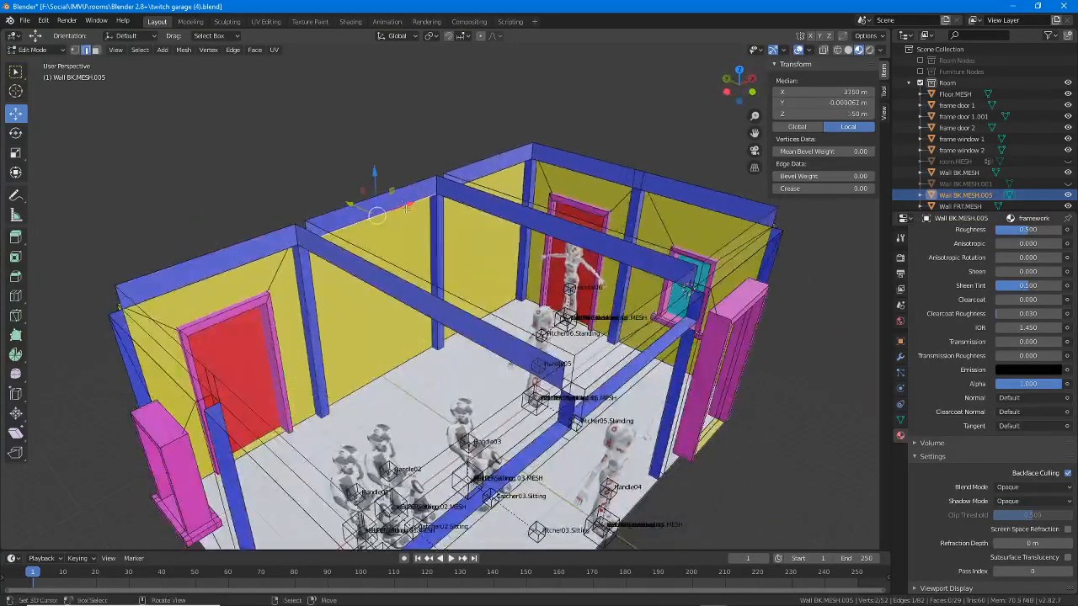
click(96, 50)
click(380, 205)
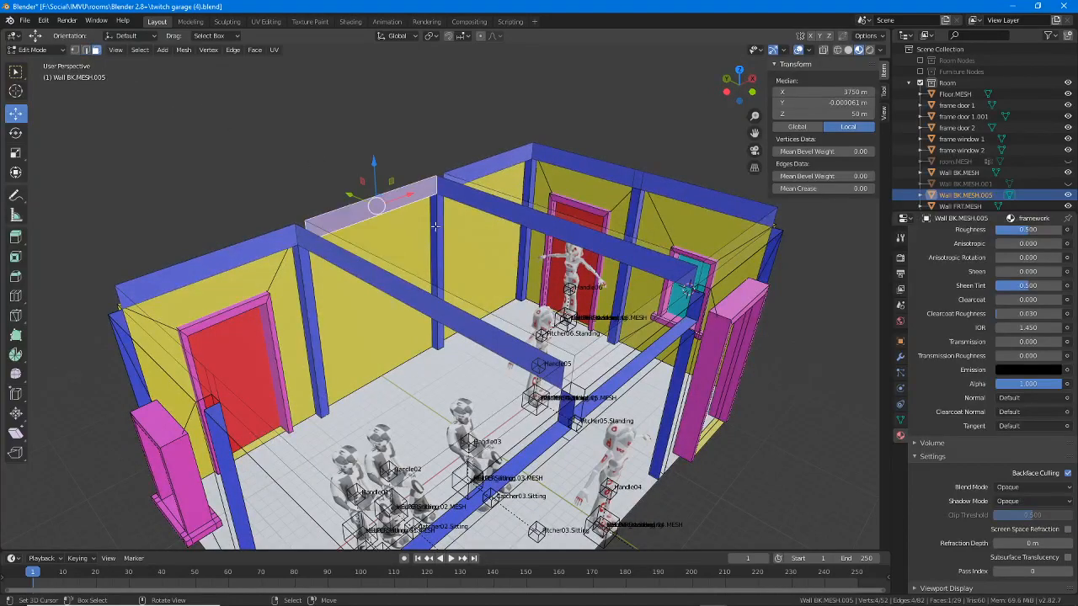
middle_drag(381, 205, 429, 195)
scroll(428, 195, up, 4)
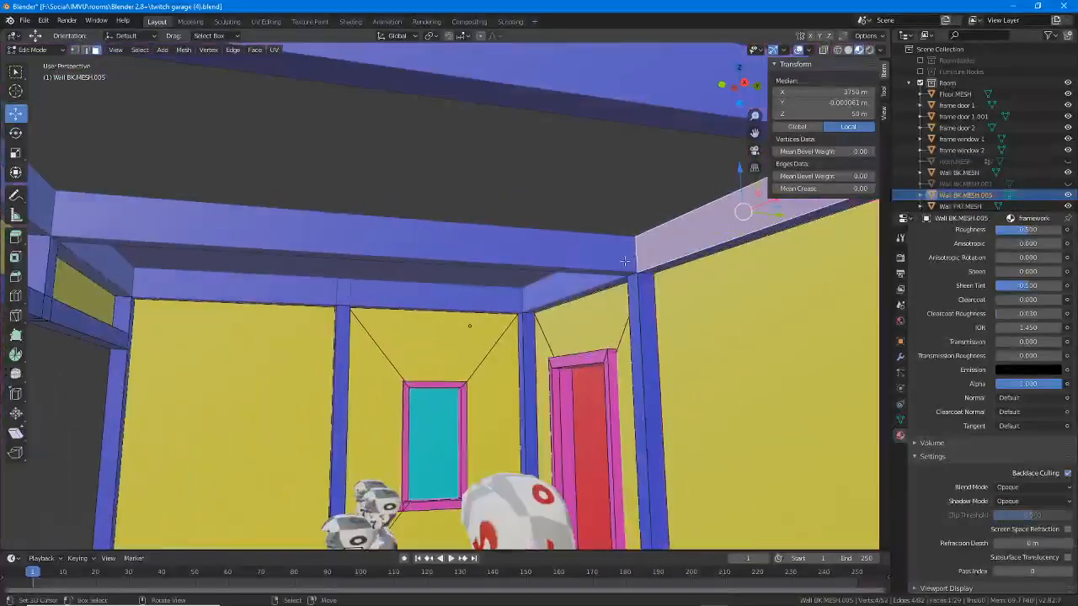
shift+click(685, 257)
scroll(505, 203, down, 4)
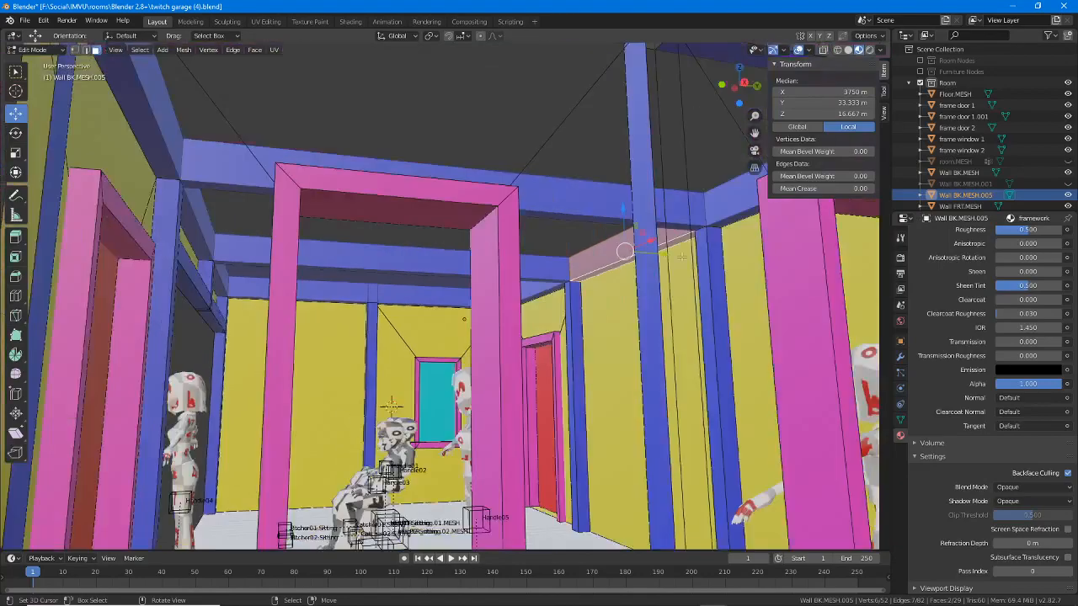
middle_drag(505, 204, 503, 269)
middle_drag(354, 238, 197, 293)
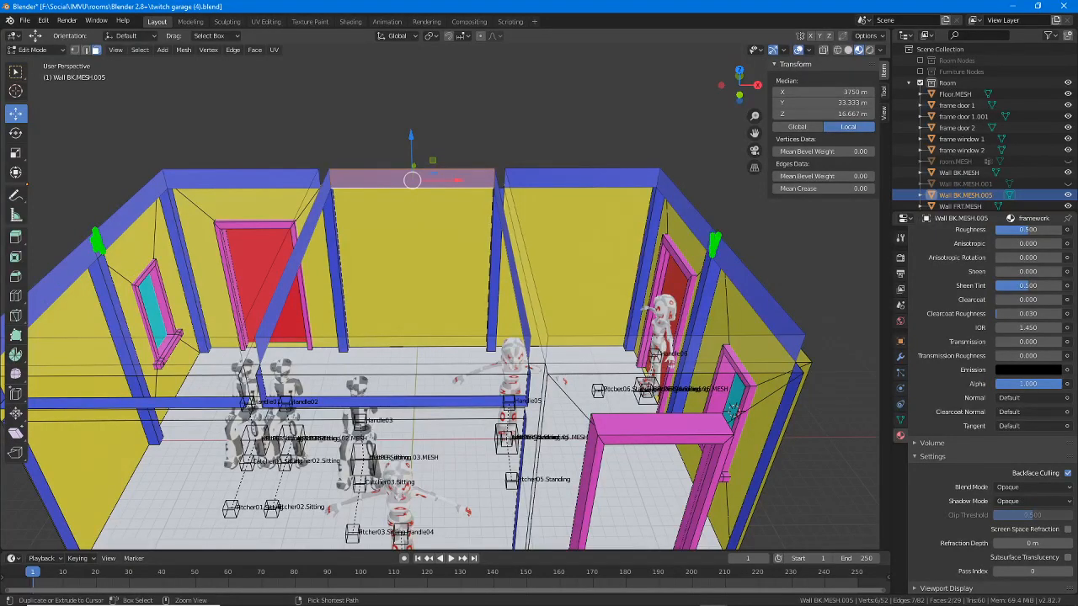
mouse_move(154, 257)
mouse_down()
mouse_move(485, 269)
mouse_move(705, 250)
mouse_move(97, 241)
mouse_up()
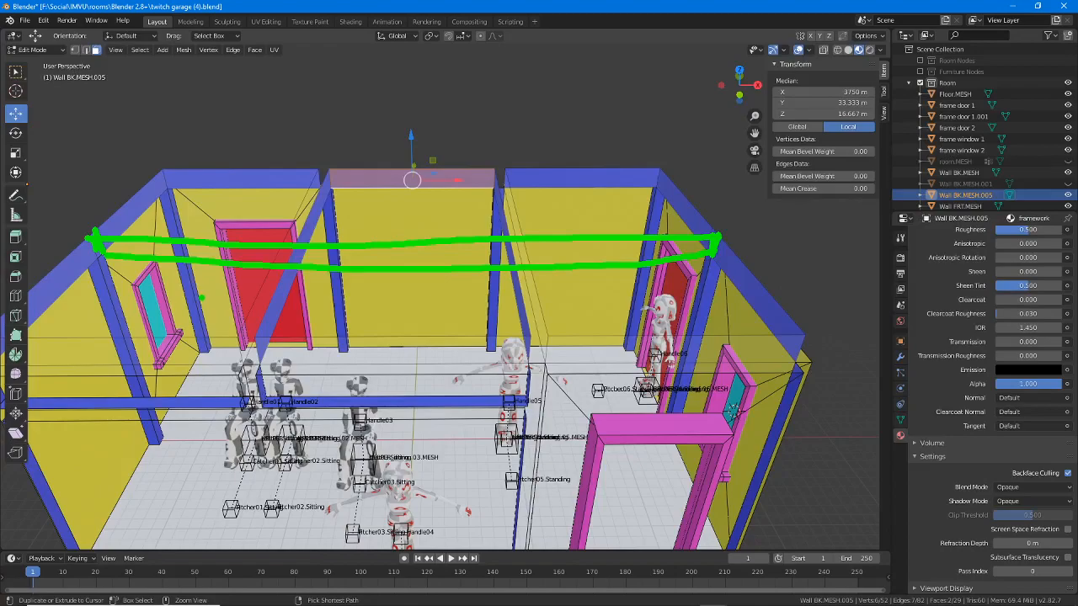
key(Escape)
Step: Add the inner side and underside faces of the long wall beam in both end bays to the selection
mouse_move(581, 362)
middle_down()
mouse_move(483, 299)
mouse_move(402, 295)
mouse_move(377, 313)
mouse_move(373, 358)
middle_up()
scroll(484, 299, up, 2)
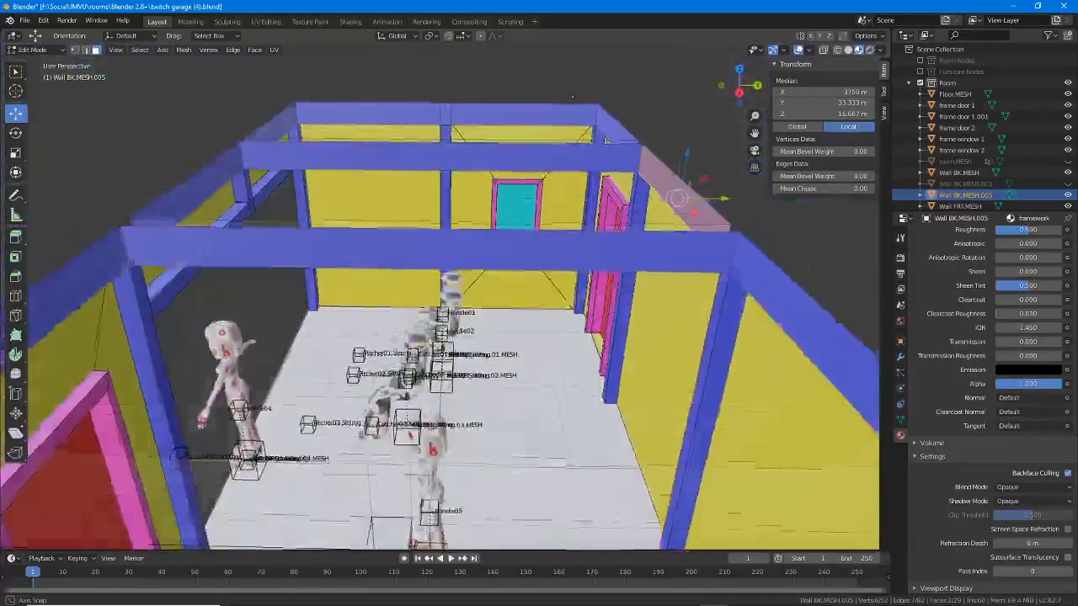
middle_drag(470, 271, 478, 274)
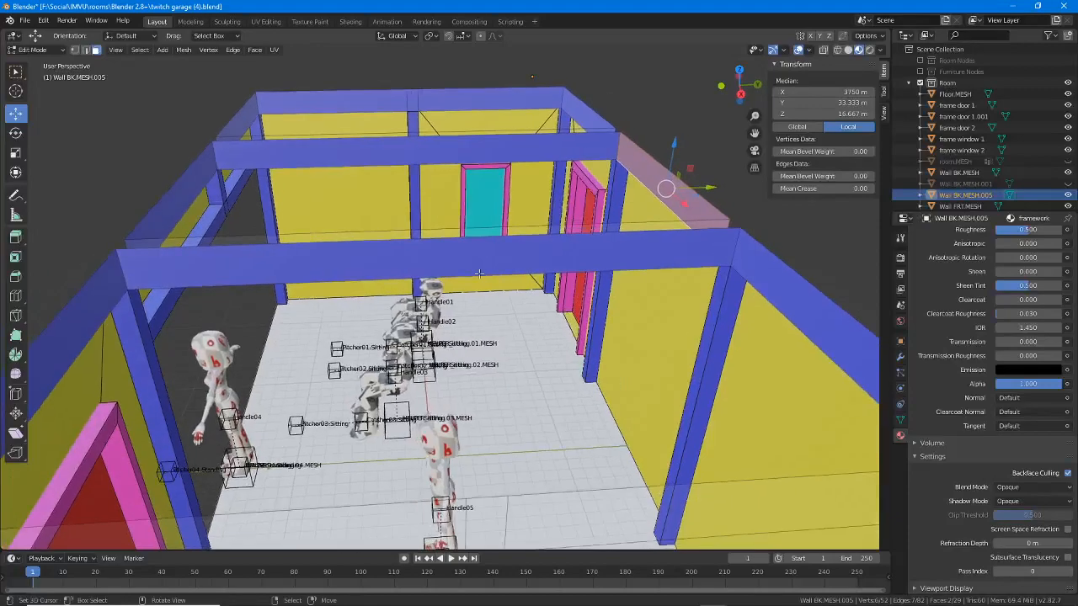
middle_drag(555, 116, 601, 122)
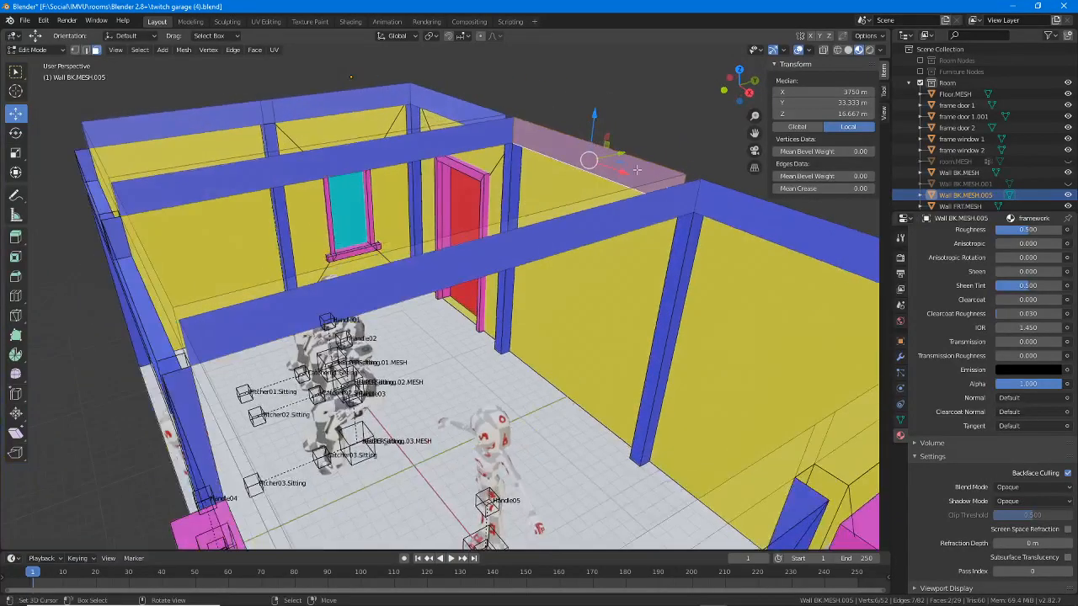
shift+click(726, 219)
shift+middle_drag(708, 253, 433, 194)
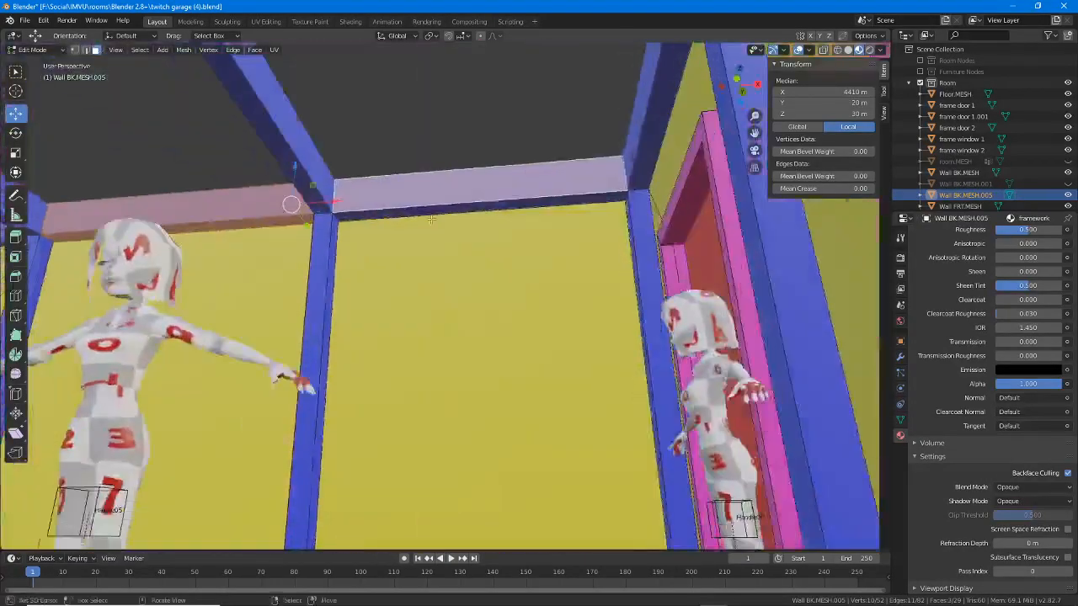
scroll(433, 194, up, 1)
shift+click(433, 194)
shift+middle_drag(120, 250, 745, 245)
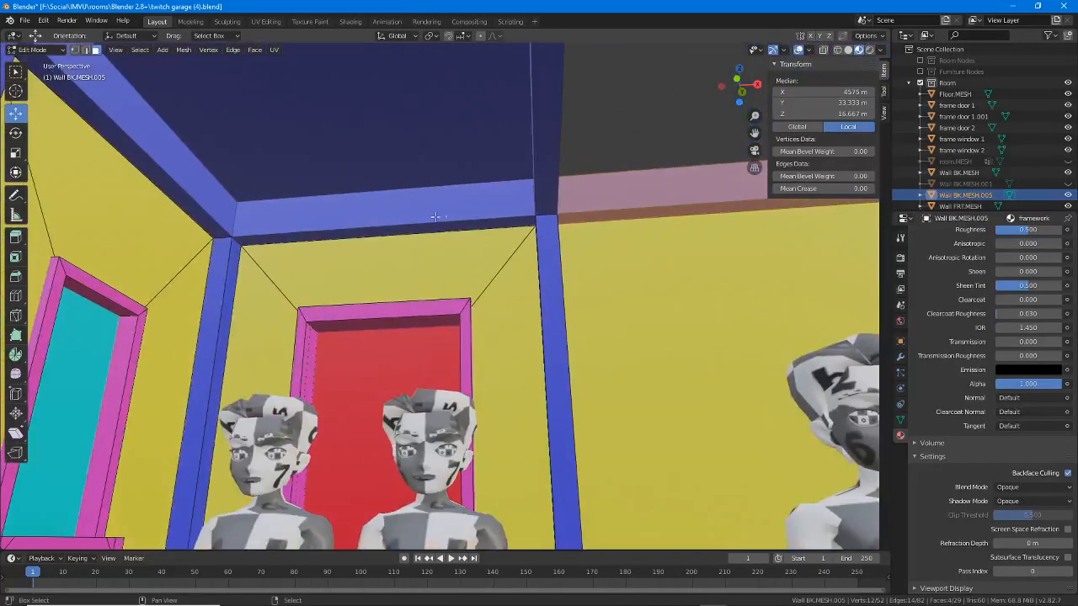
shift+click(434, 216)
shift+click(430, 234)
scroll(459, 250, down, 2)
middle_drag(460, 250, 492, 278)
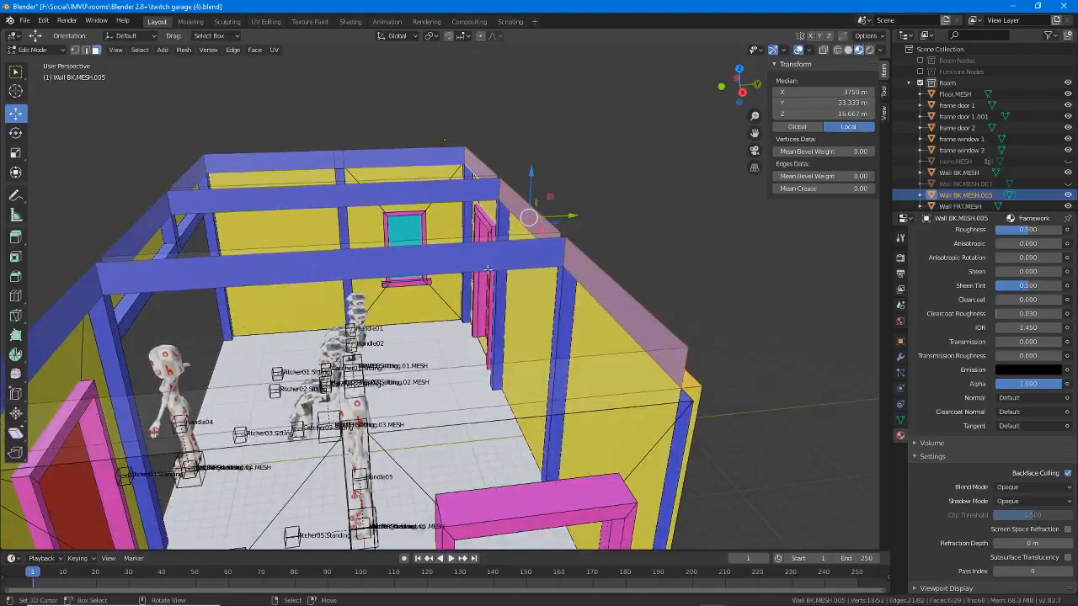
Step: Duplicate the selected beam faces and move the copies along Y to the middle of the room, at median Y -1416.7 m
click(185, 52)
click(195, 103)
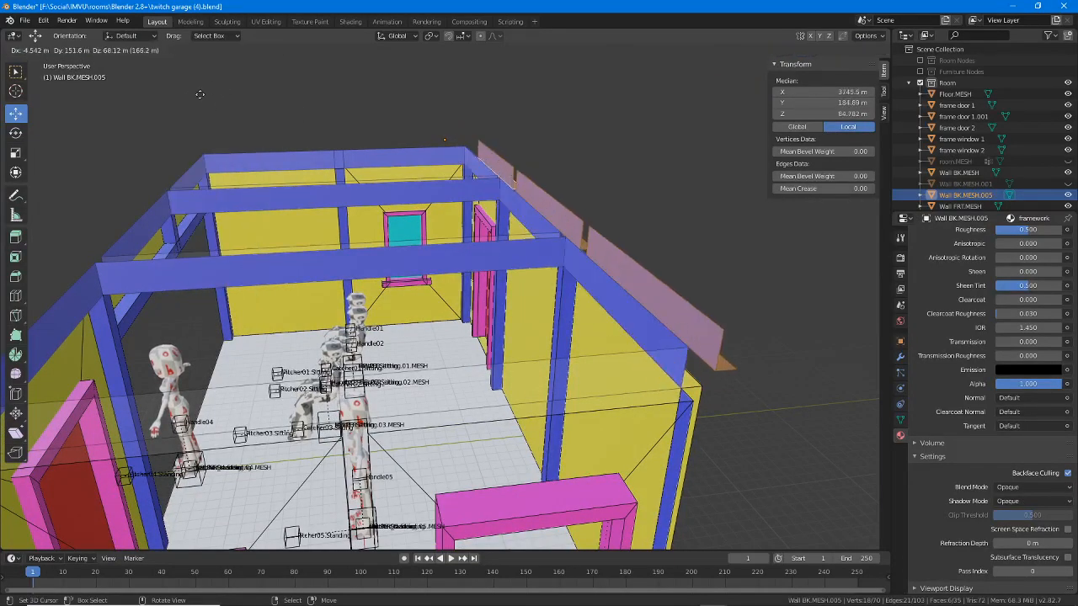
right_click(337, 160)
drag(575, 222, 384, 226)
scroll(381, 221, up, 3)
middle_drag(381, 221, 398, 255)
mouse_move(397, 254)
mouse_down()
mouse_move(415, 255)
mouse_move(385, 252)
mouse_up()
middle_drag(384, 253, 663, 164)
scroll(353, 313, up, 2)
middle_drag(353, 314, 306, 295)
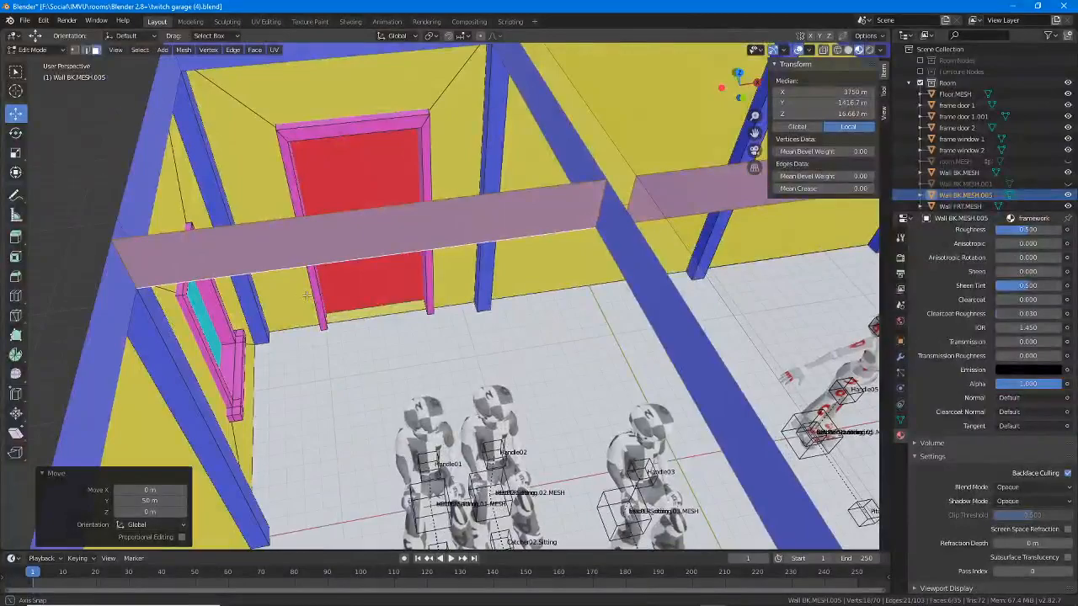
Step: Delete the large ceiling face spanning the beams of the end bay
mouse_move(618, 267)
middle_down()
mouse_move(690, 229)
mouse_move(588, 284)
mouse_move(620, 282)
middle_up()
scroll(691, 229, down, 1)
right_click(601, 211)
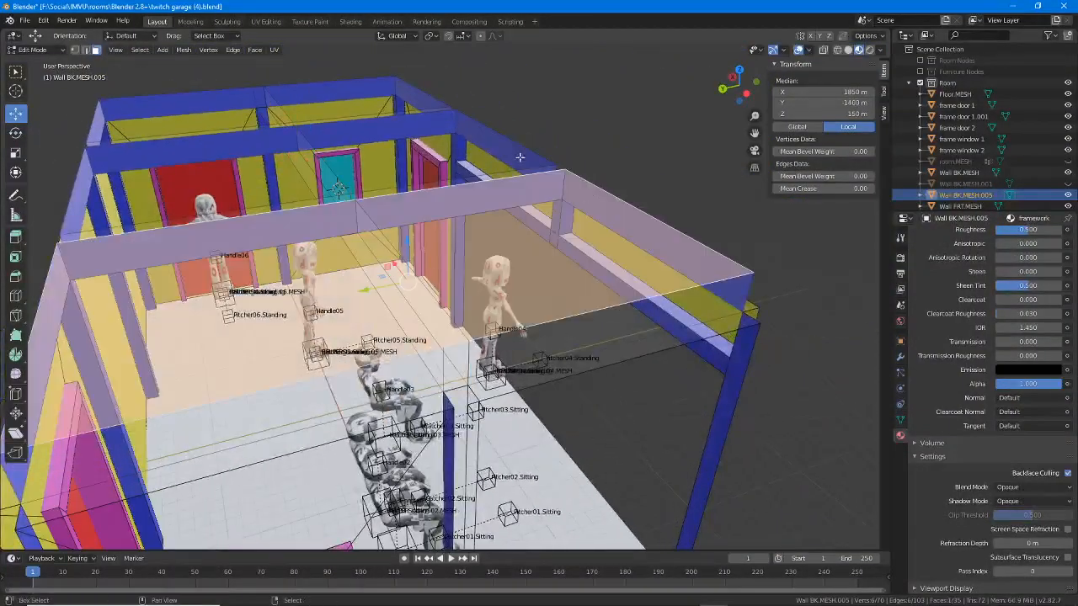
key(x)
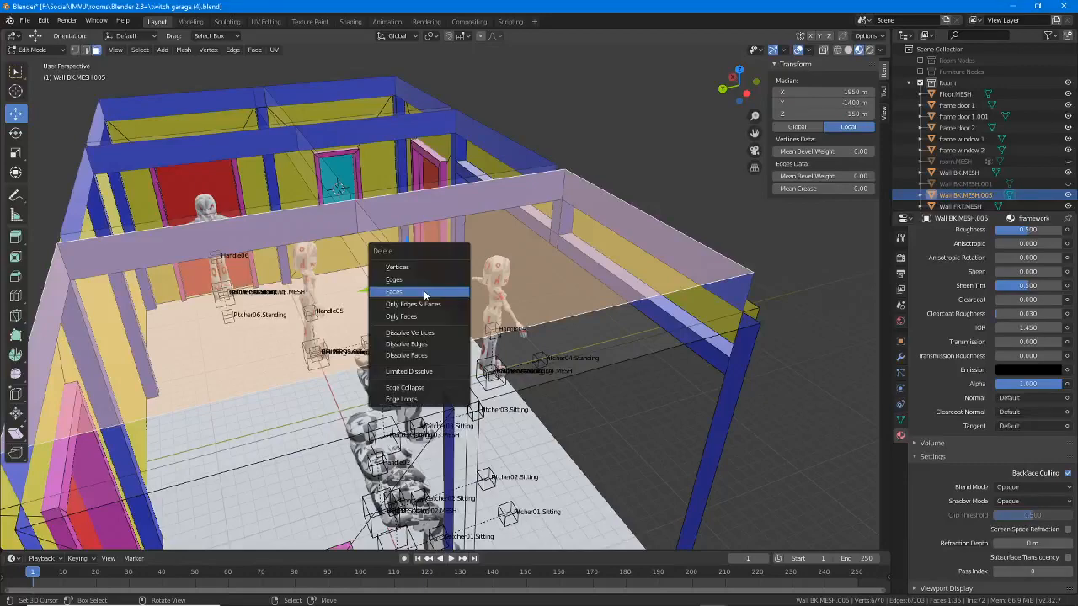
click(423, 289)
Step: Select the three side faces of the opposite long beam above the open side and duplicate them in place
click(543, 208)
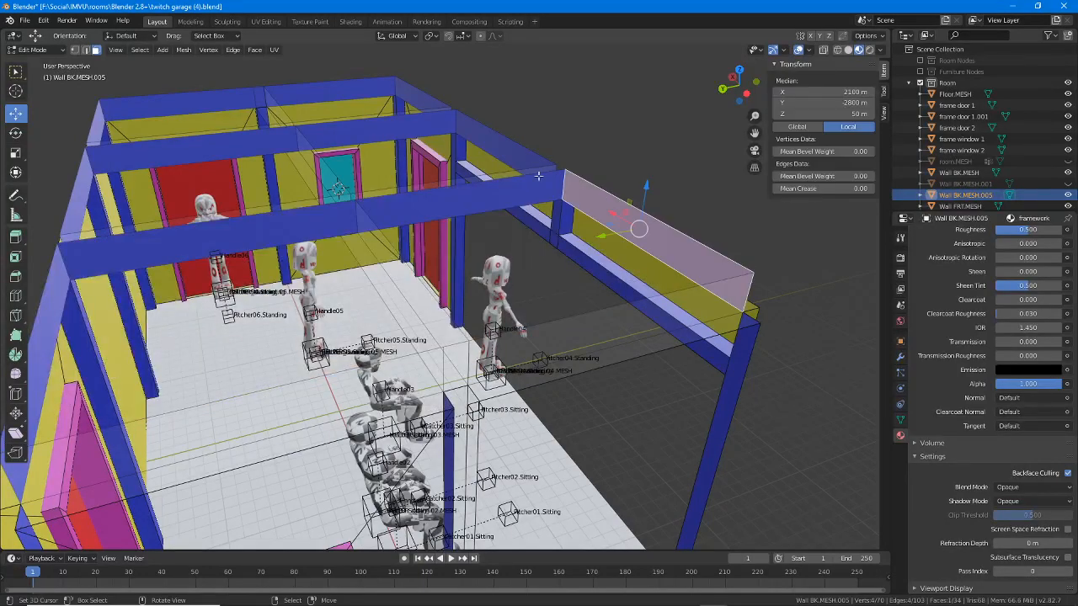
middle_drag(425, 97, 263, 61)
click(183, 49)
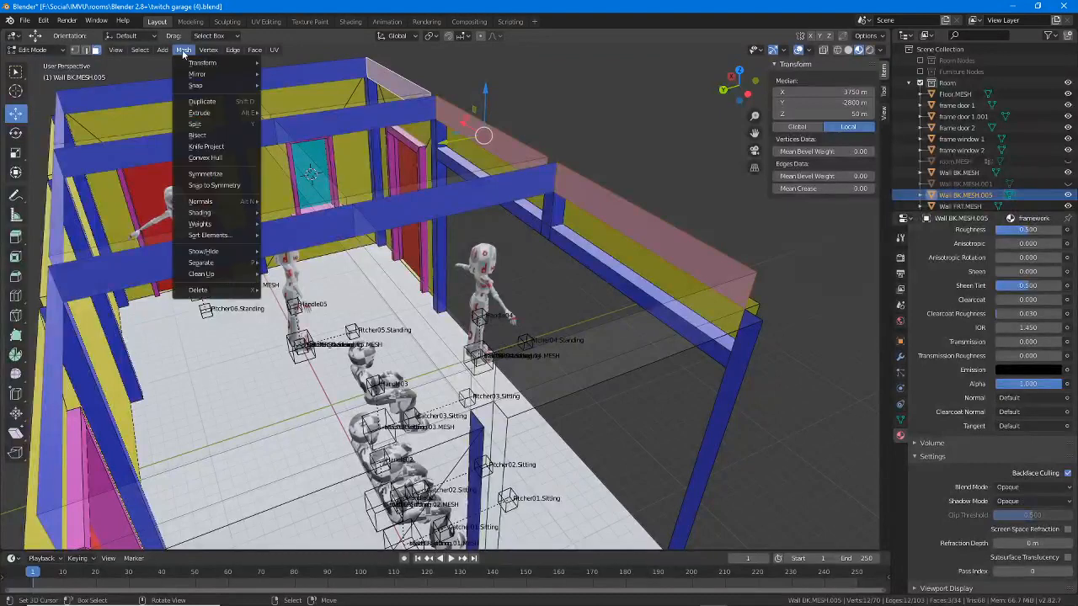
click(201, 101)
right_click(419, 140)
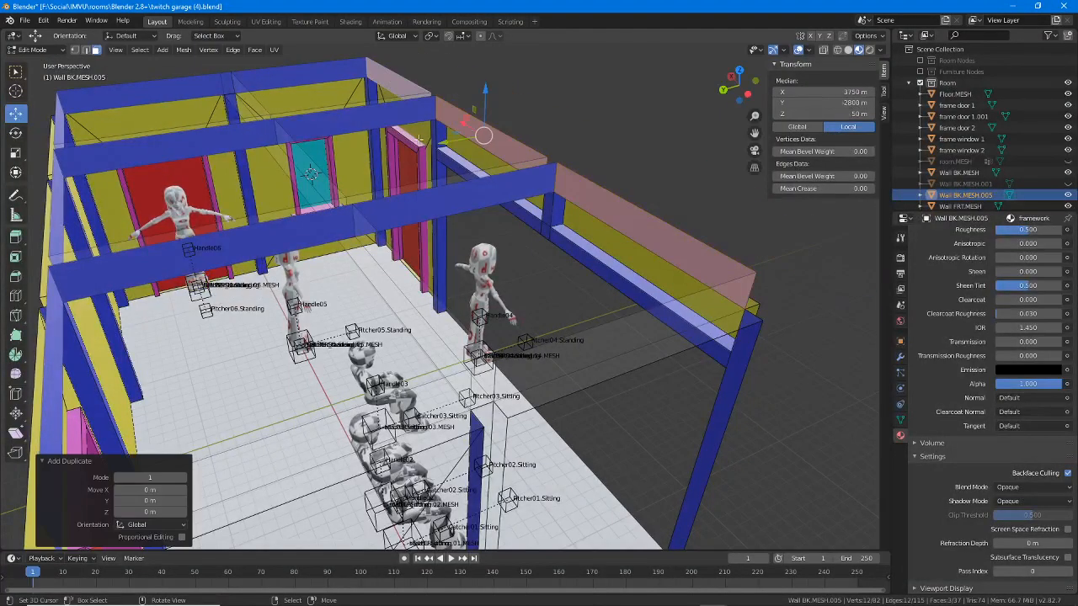
Step: Move the duplicated side faces 1400 m along Y to the room's centre, followed by another 50 m along Y
key(g)
key(y)
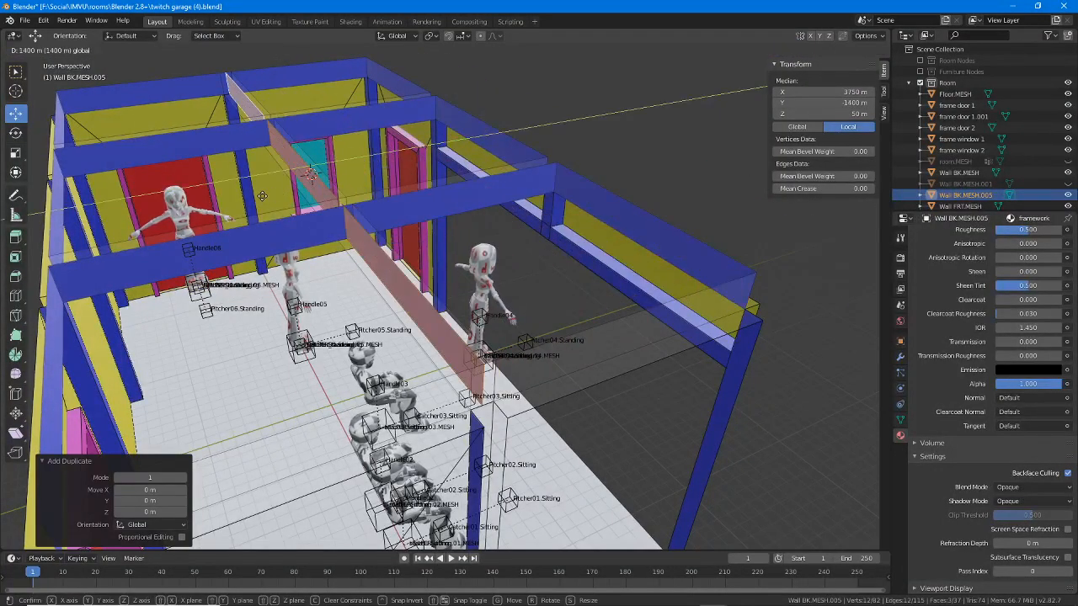
click(266, 202)
key(g)
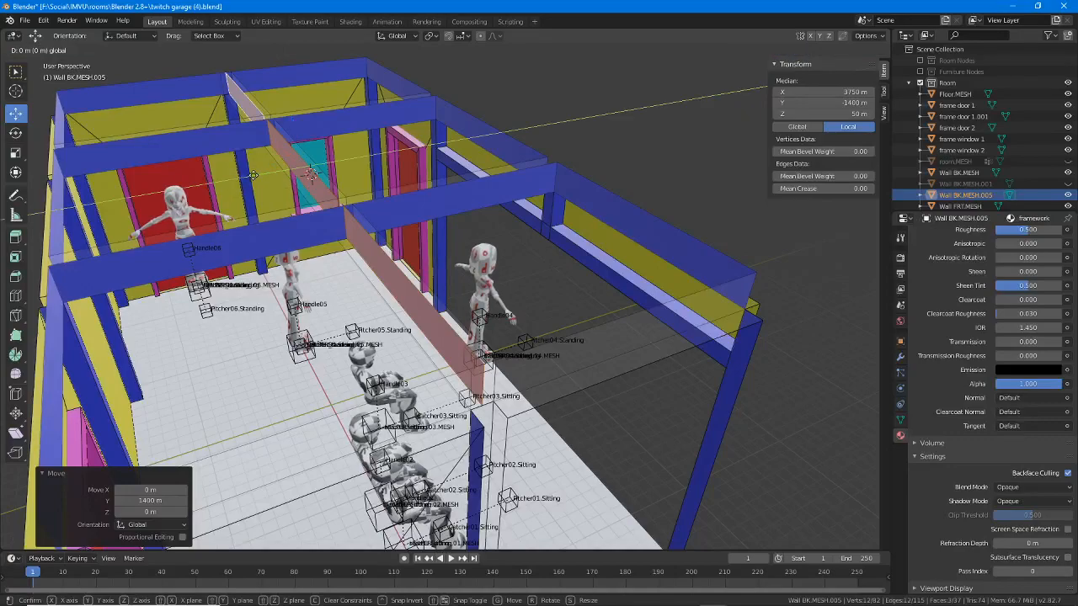
key(y)
click(177, 199)
Step: Examine the new centre beam from below and above, including its side faces and crossings with the cross beams
scroll(244, 223, up, 1)
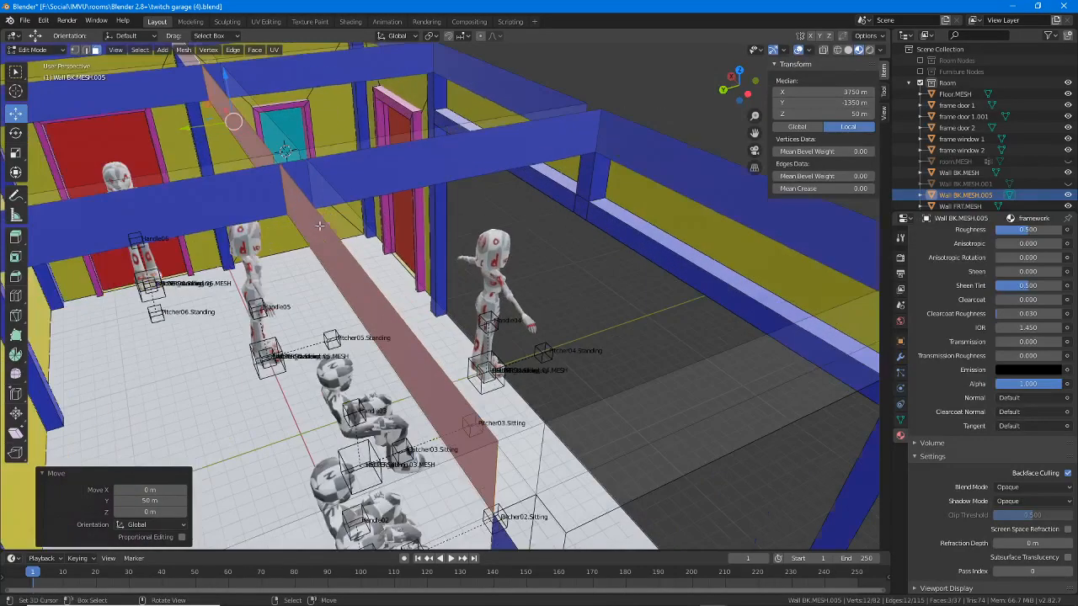
middle_drag(320, 225, 408, 254)
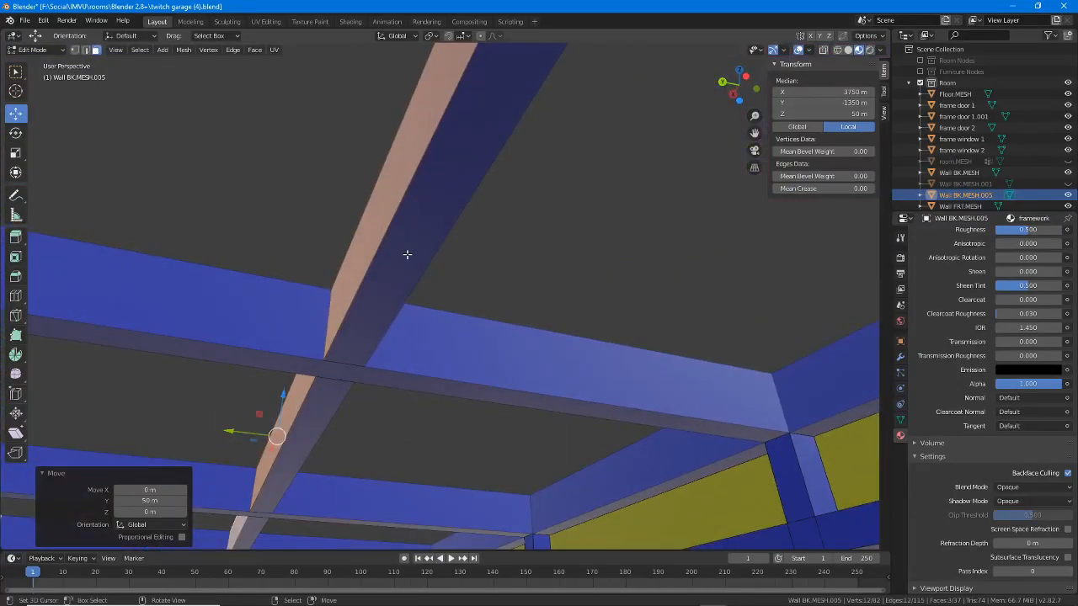
scroll(408, 268, down, 2)
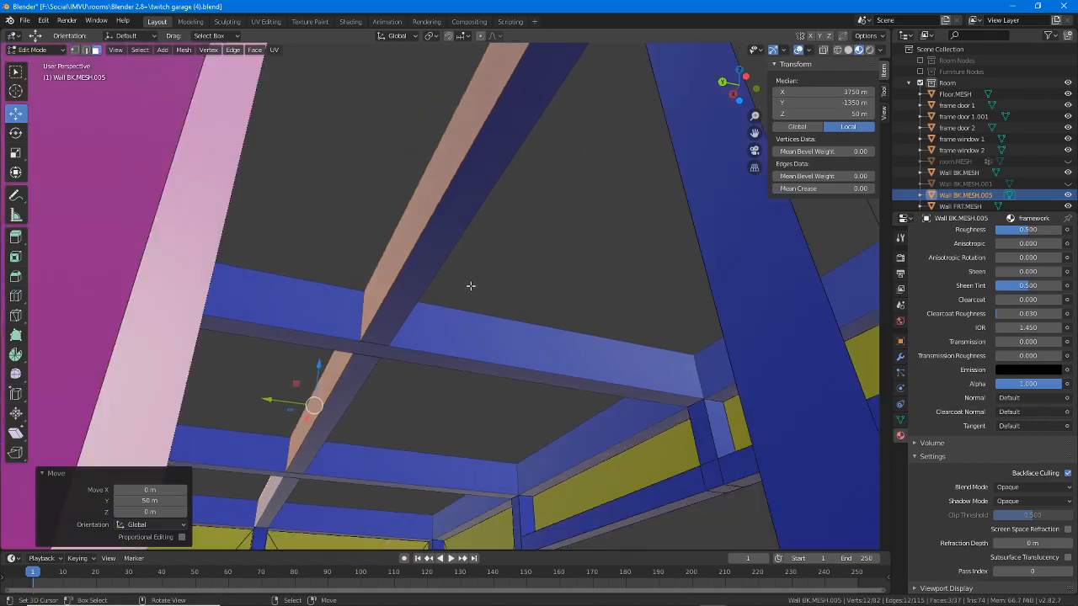
middle_drag(470, 286, 419, 325)
shift+middle_drag(241, 310, 533, 269)
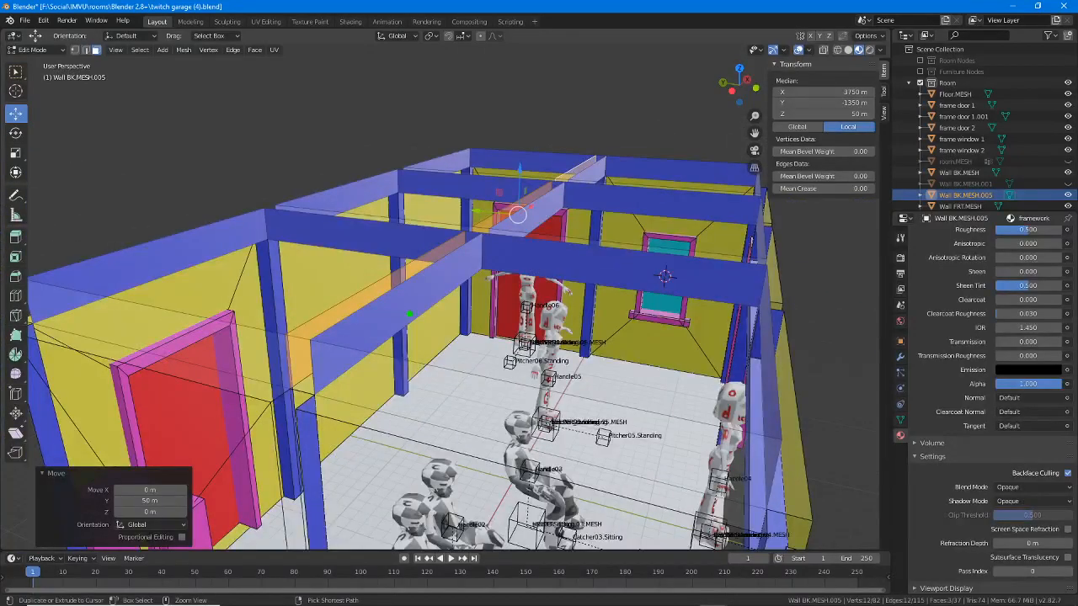
mouse_move(409, 314)
mouse_down()
mouse_move(427, 284)
mouse_move(450, 277)
mouse_up()
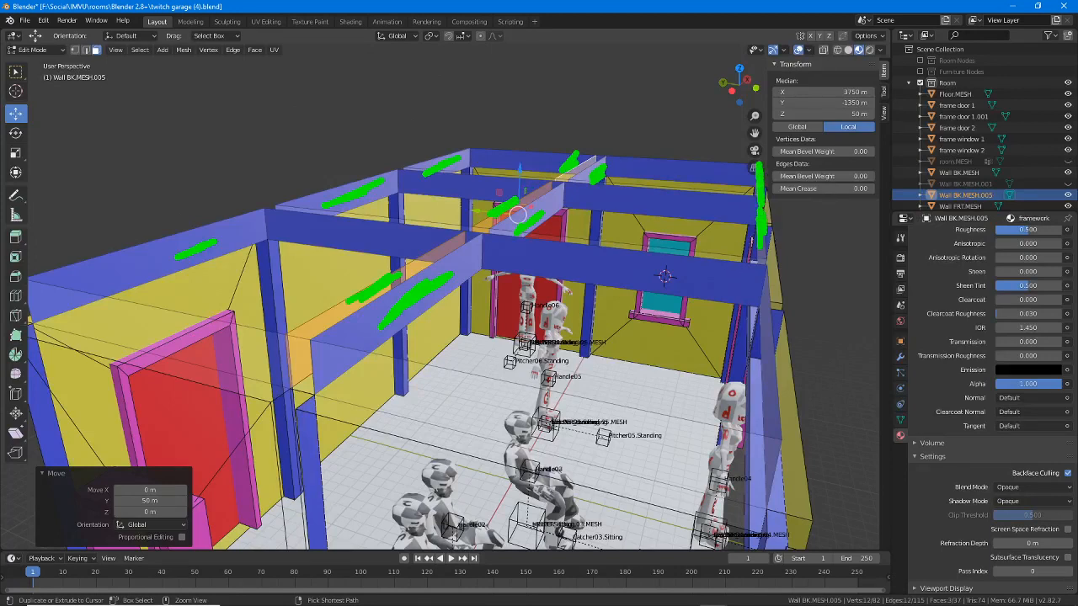
drag(769, 381, 774, 425)
key(Escape)
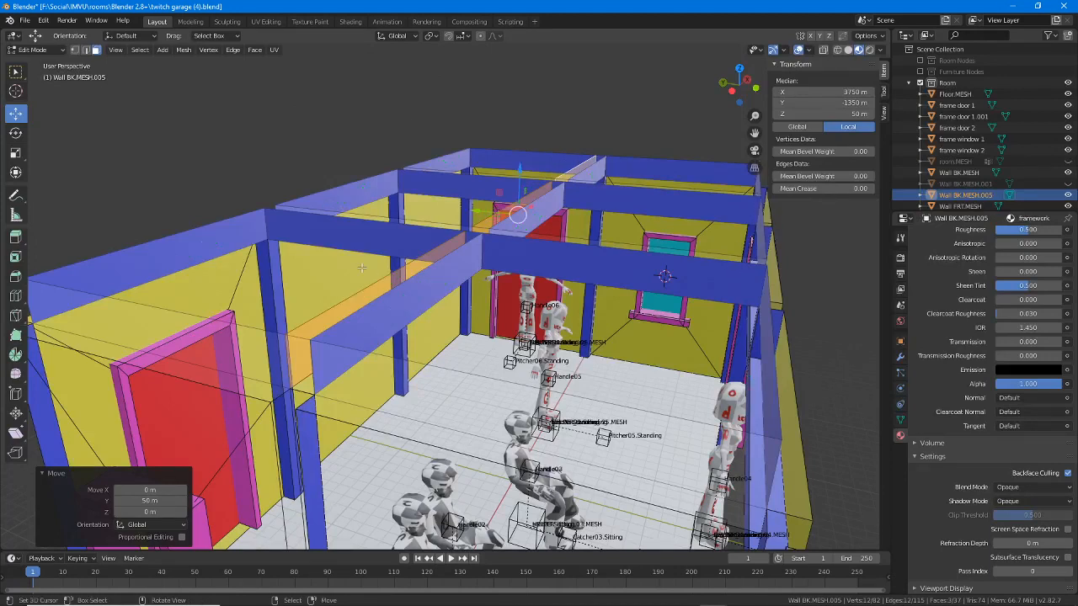
Step: Select the whole beam mesh and merge its overlapping vertices by distance at 0.1 m
click(139, 52)
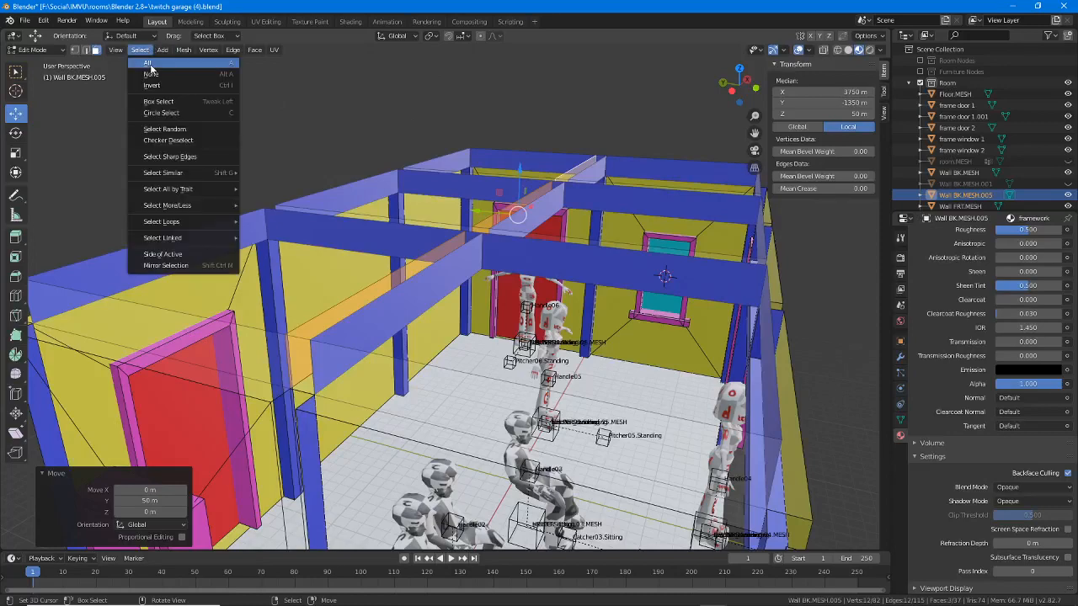
click(153, 69)
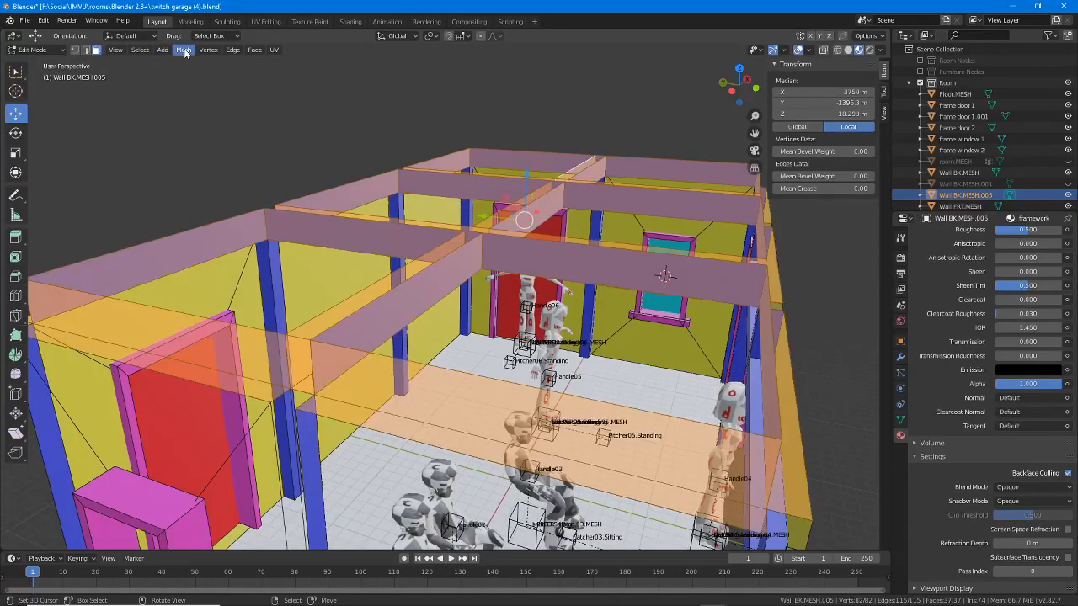
click(183, 49)
mouse_move(206, 268)
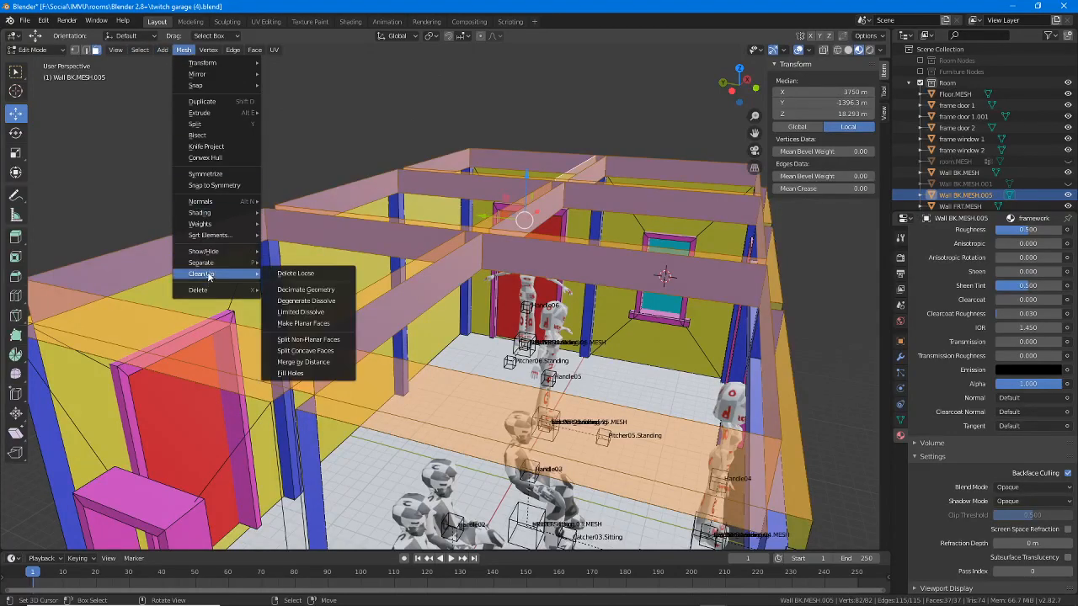
click(301, 362)
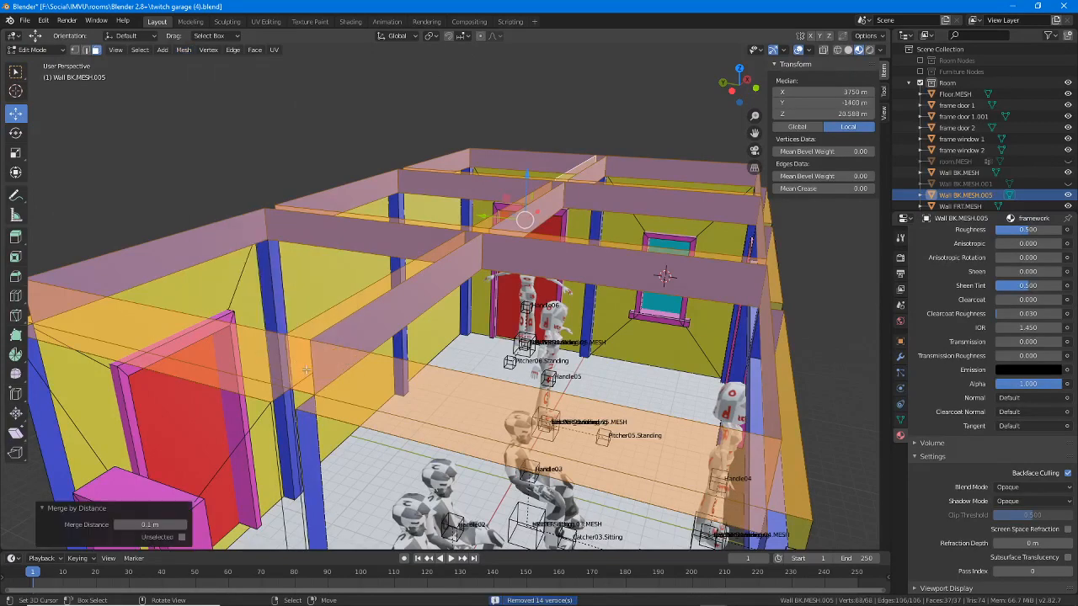
mouse_move(477, 603)
mouse_down()
mouse_move(547, 574)
mouse_move(598, 605)
mouse_up()
Step: Clear the selection and add one centred loop cut to each of the two cross beams at the centre beam crossing
middle_drag(664, 275, 398, 351)
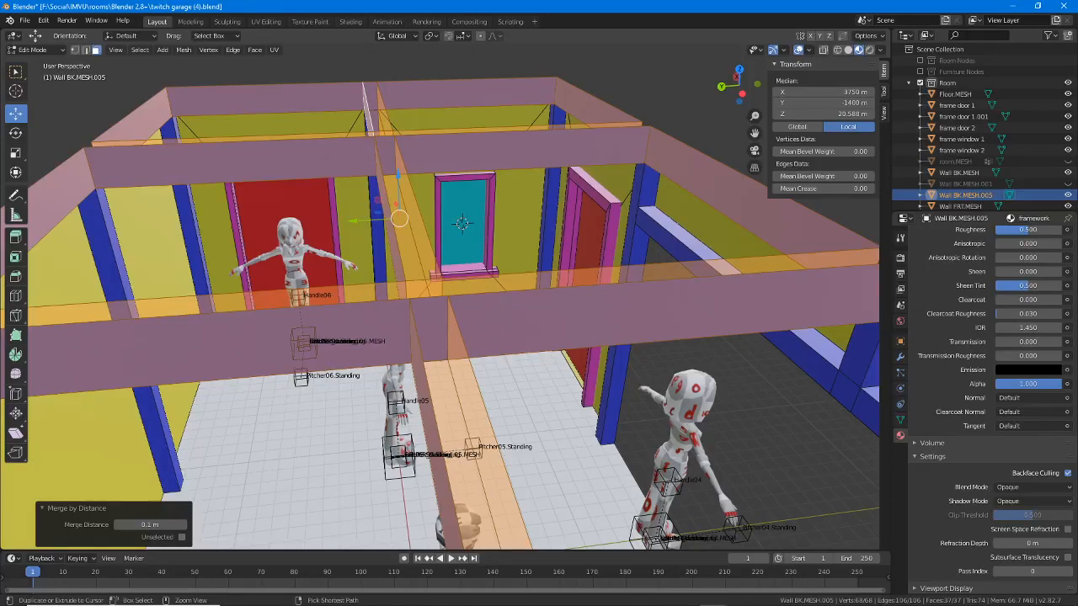
middle_drag(378, 325, 409, 330)
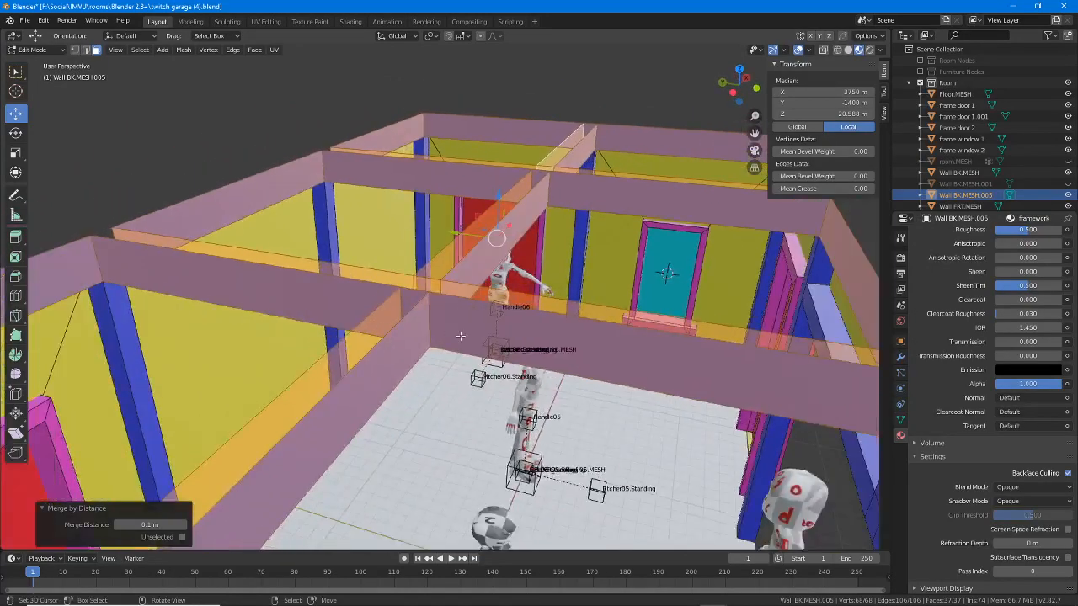
click(140, 50)
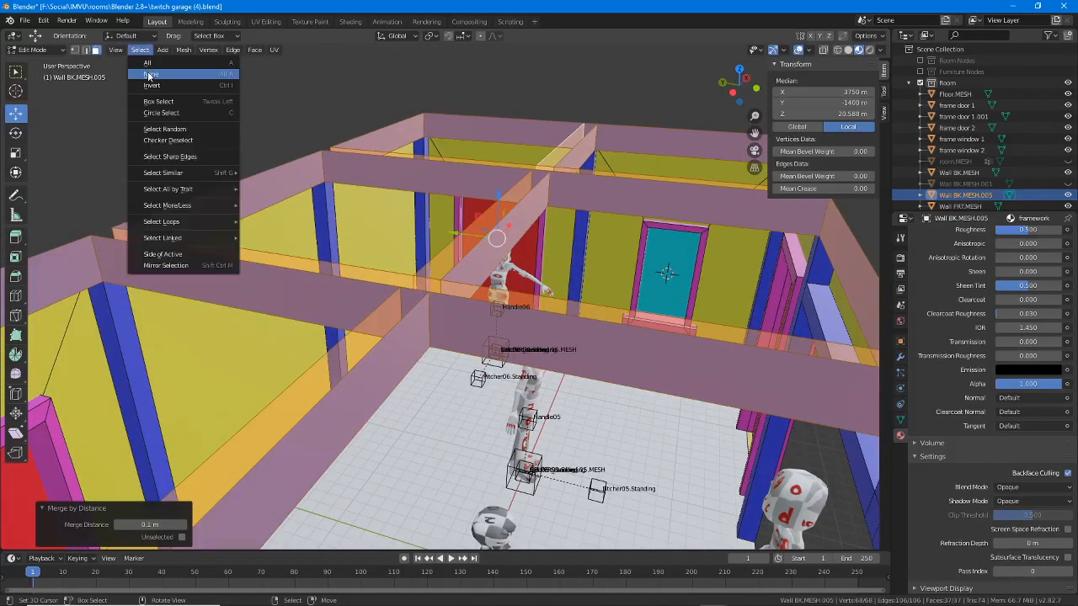
click(147, 76)
middle_drag(444, 284, 415, 272)
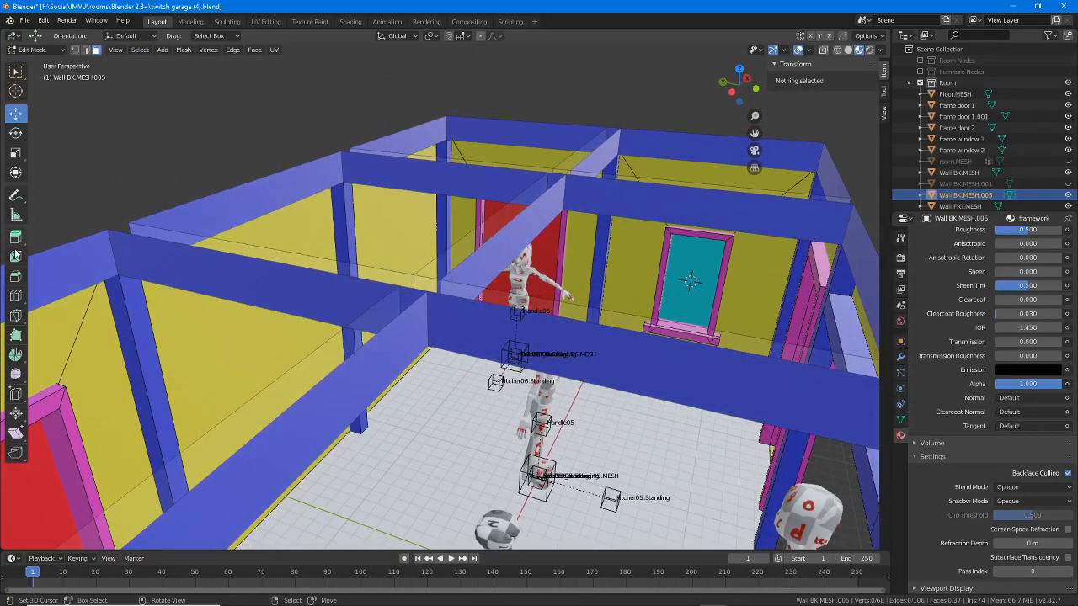
click(16, 296)
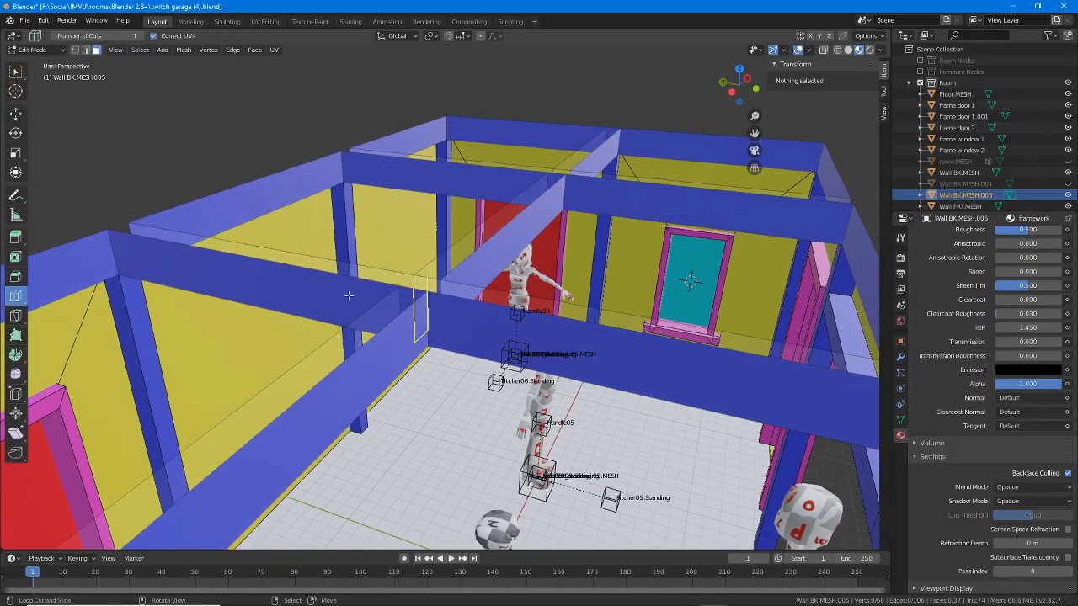
click(441, 305)
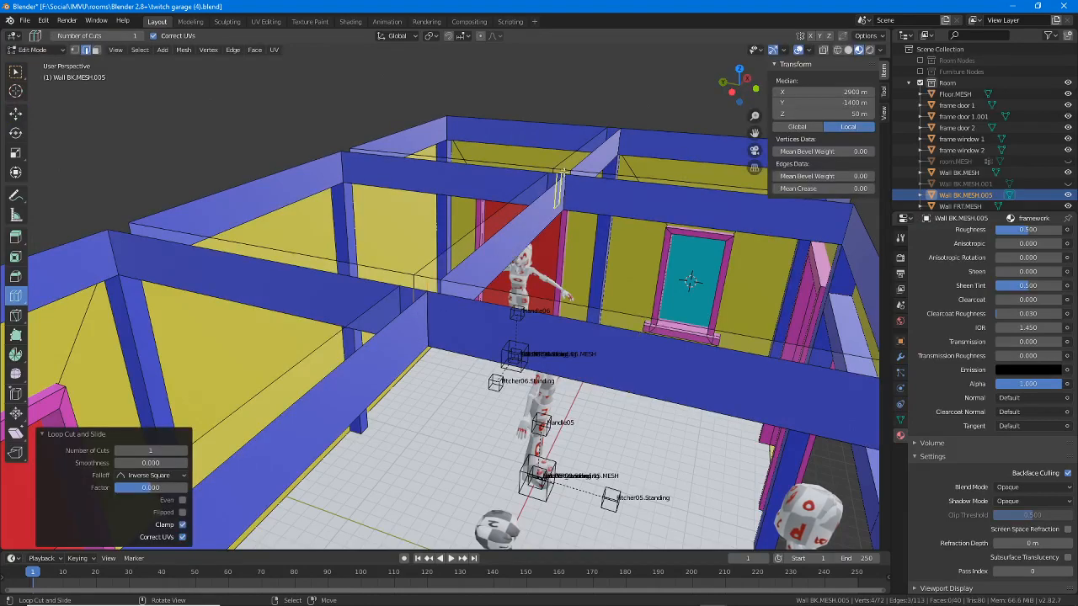
click(579, 189)
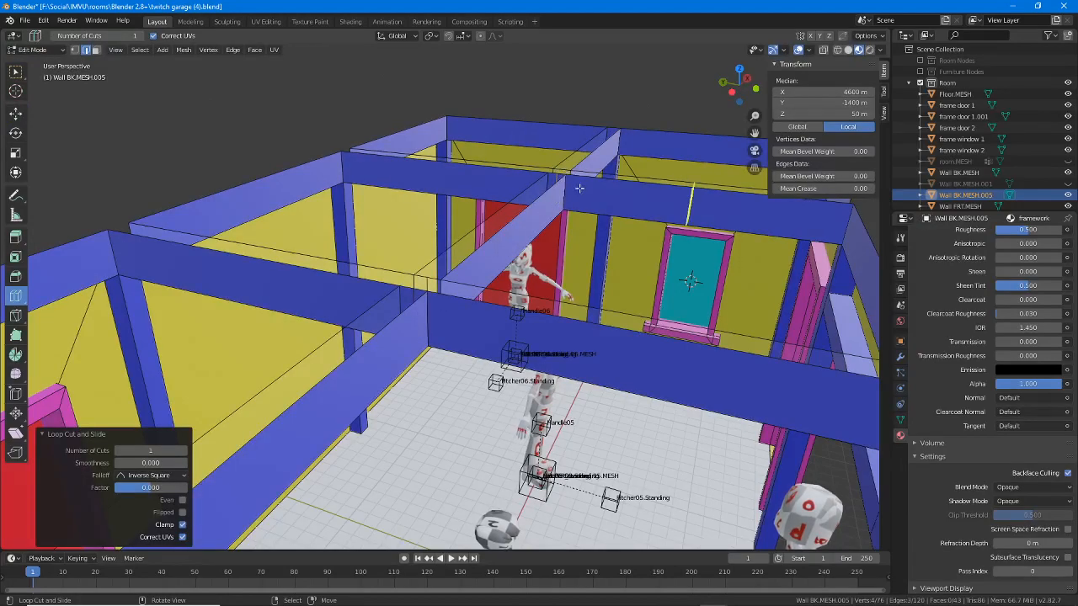
Step: Select the cut loop on the nearer cross beam and move it 50 m along Y with snapping
click(15, 114)
middle_drag(367, 301, 457, 318)
scroll(415, 305, up, 1)
alt+click(415, 304)
ctrl+drag(373, 327, 322, 324)
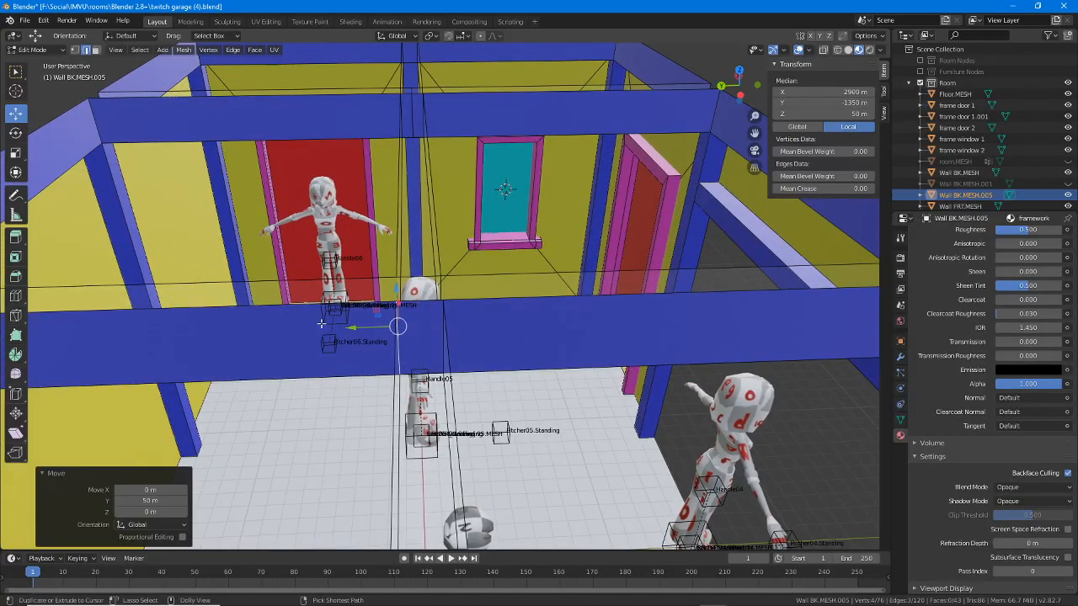
Step: Select the cut loop on the farther cross beam and move it 50 m along Y to the centre beam's side
middle_drag(322, 323, 246, 345)
shift+middle_drag(589, 62, 481, 193)
alt+click(529, 197)
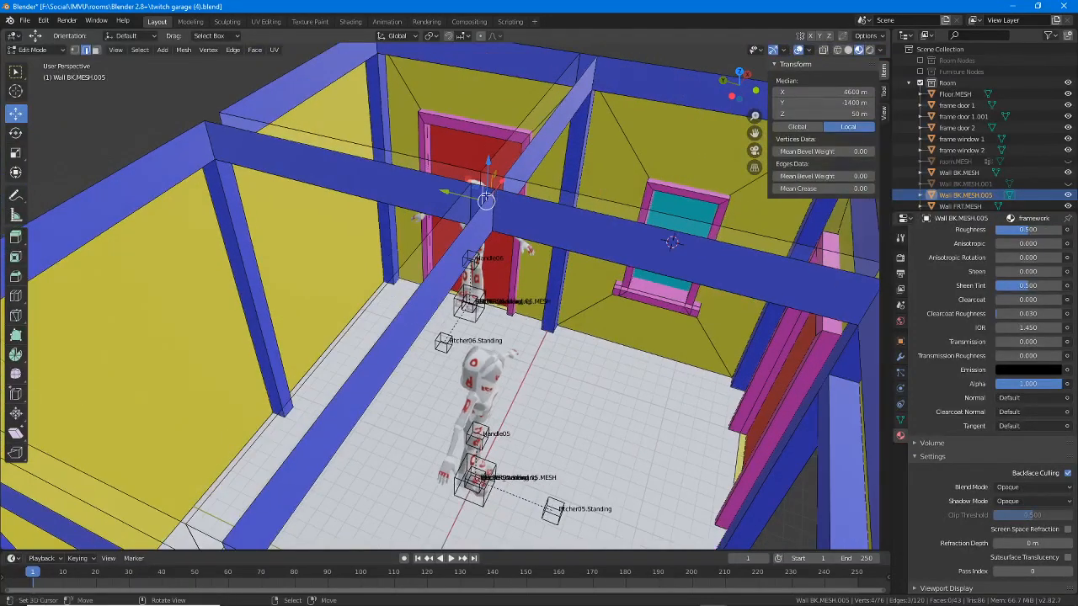
drag(446, 194, 341, 162)
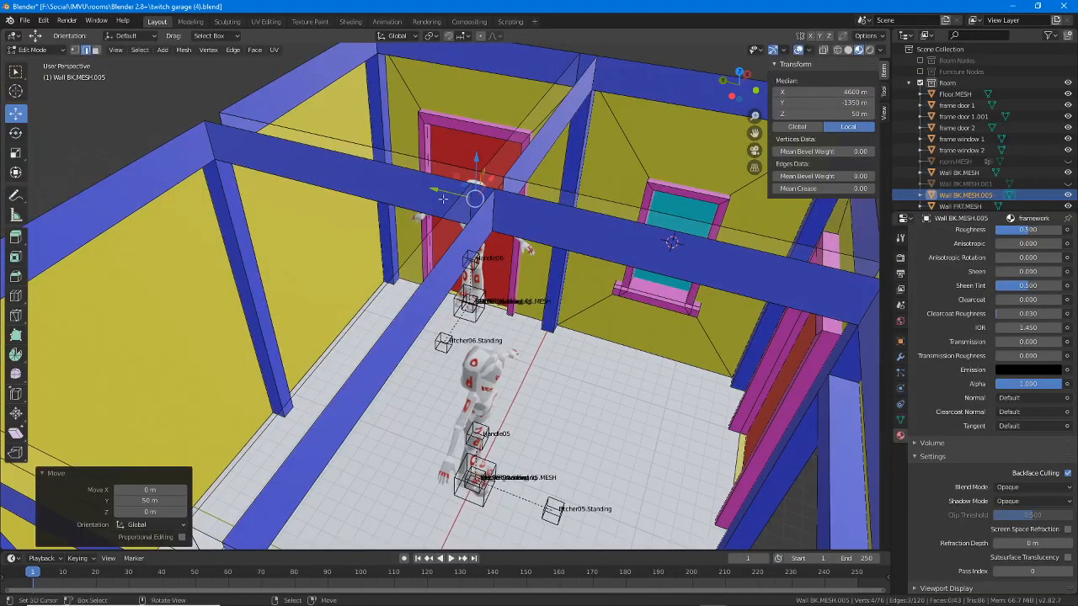
Step: Add one centred loop cut to the uncut section of each cross beam, on the window side of the centre beam
scroll(517, 241, down, 1)
middle_drag(454, 335, 443, 310)
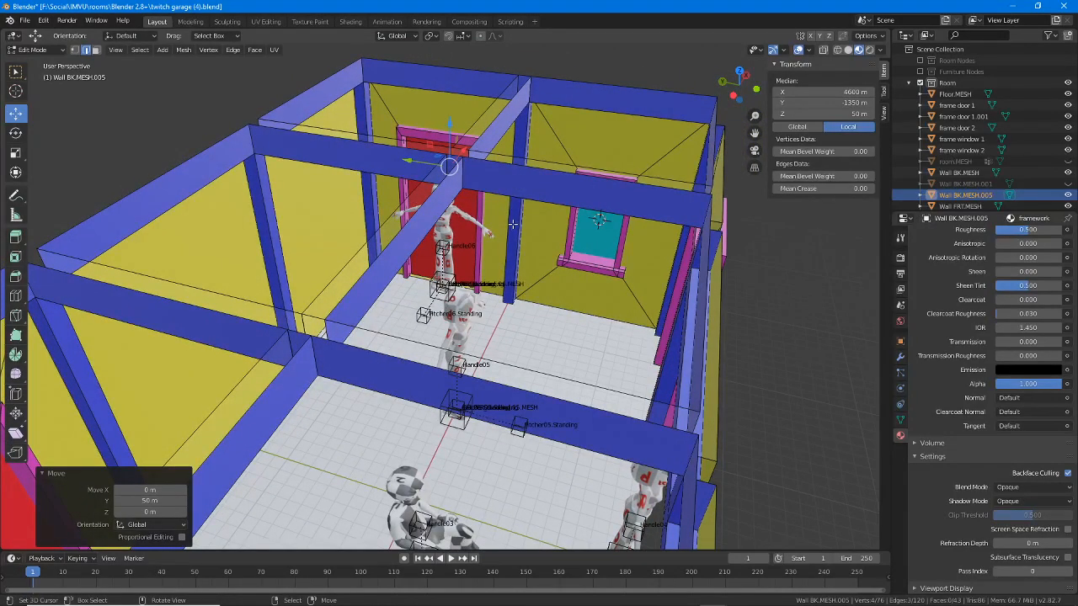
click(15, 297)
click(543, 177)
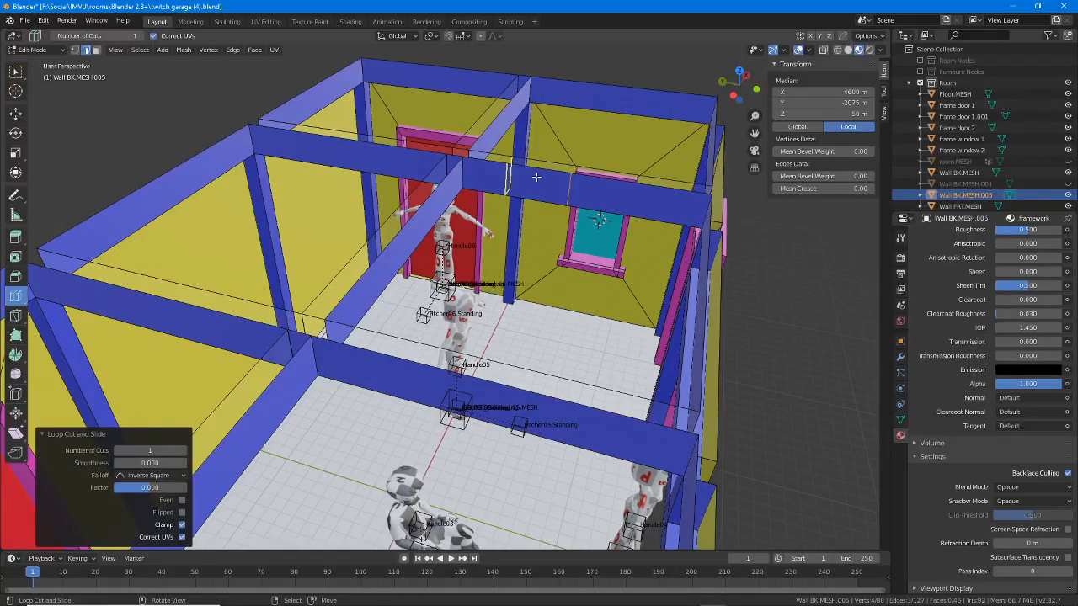
click(511, 396)
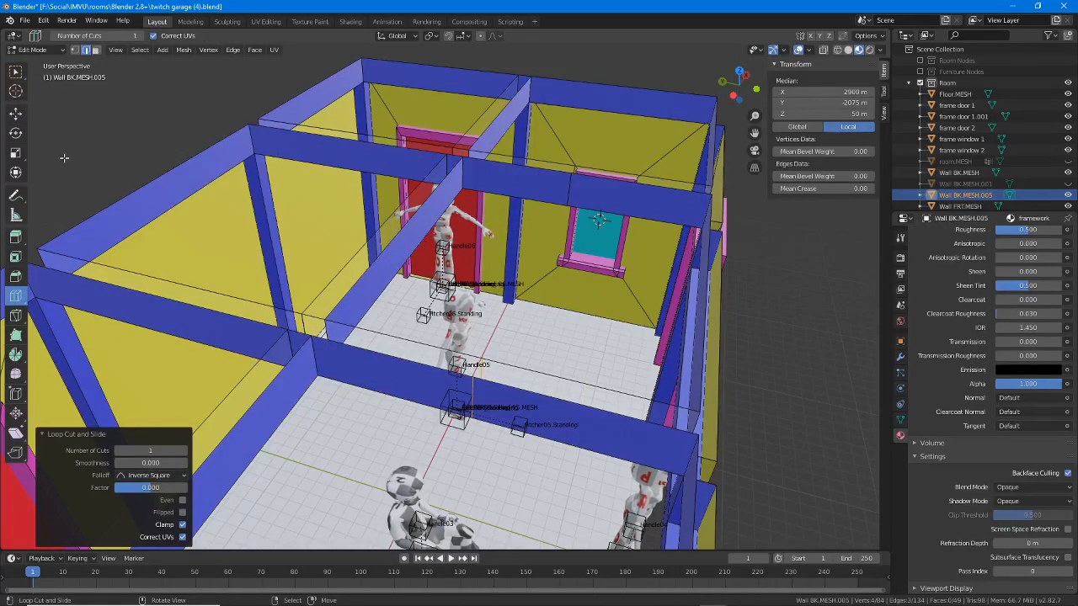
Step: Move the new cut loop on the nearer cross beam to the centre beam's other side, setting its Y position to -1450 m
click(15, 116)
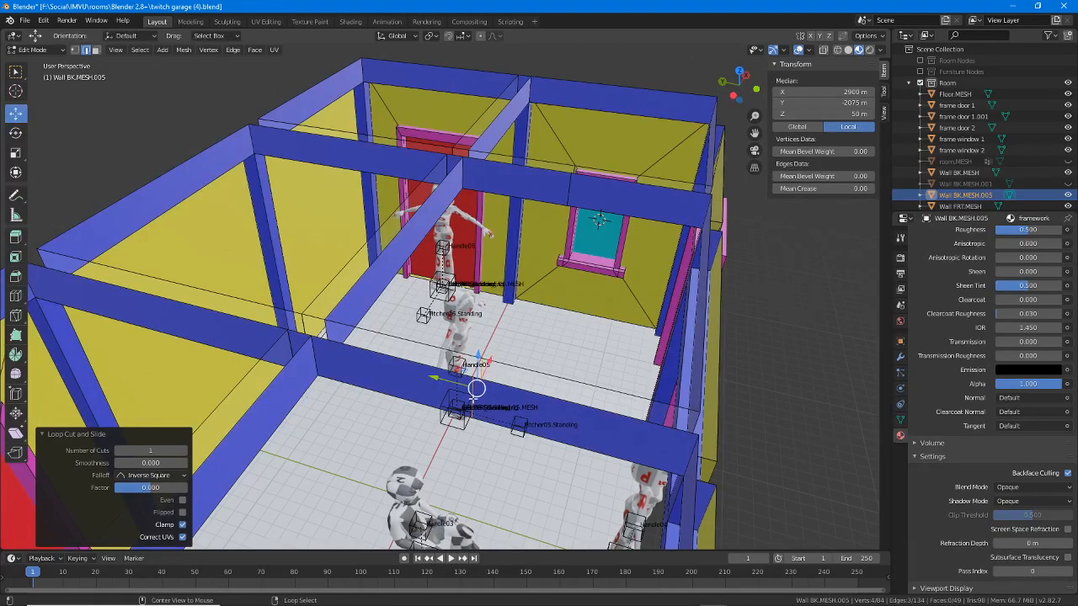
drag(436, 379, 282, 352)
scroll(282, 352, up, 3)
shift+middle_drag(270, 379, 538, 380)
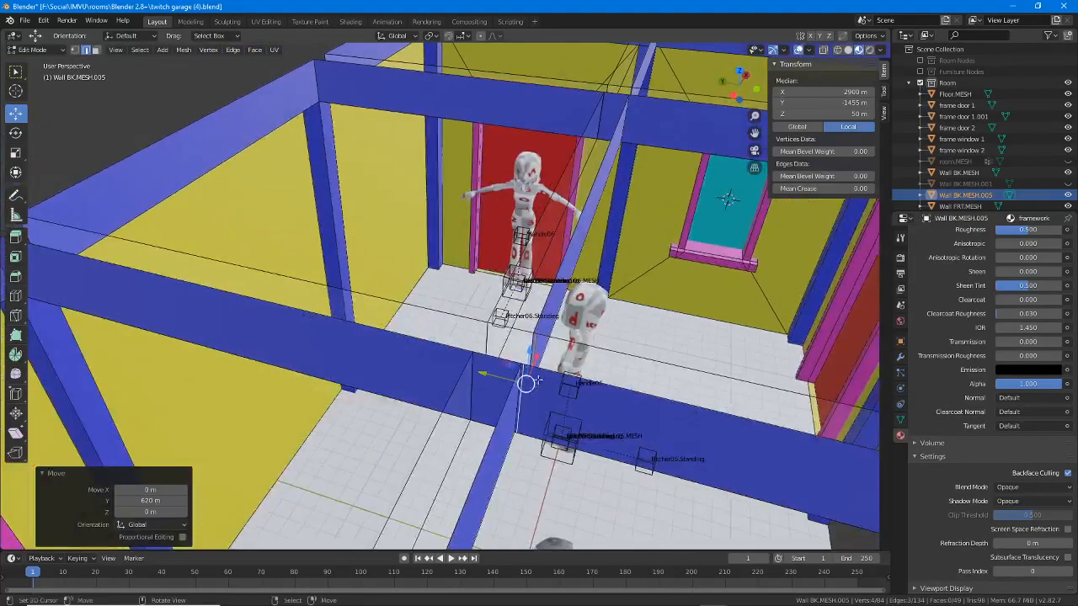
drag(480, 373, 529, 388)
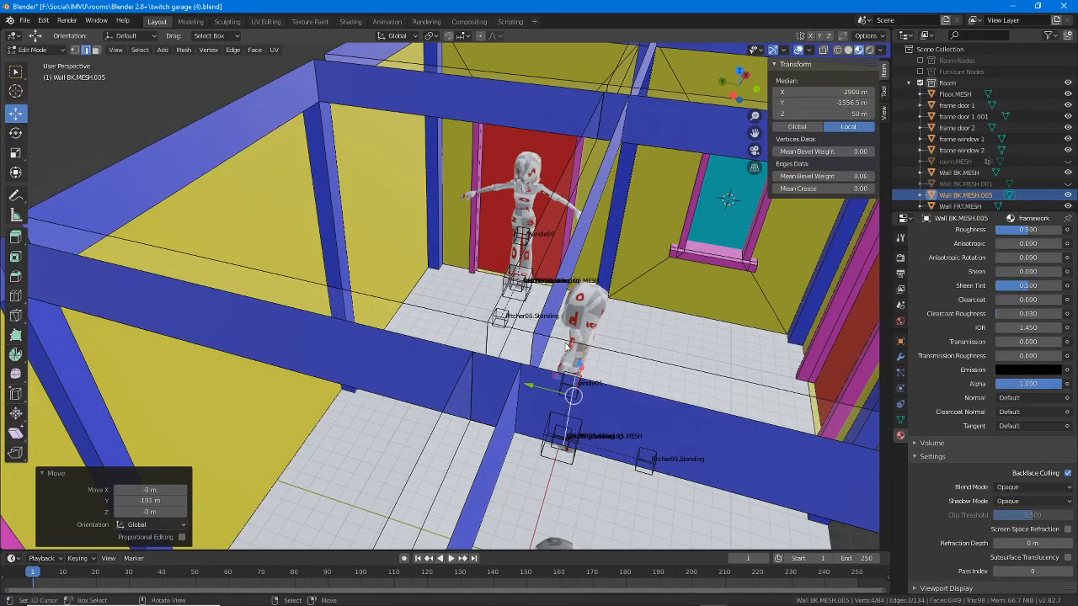
drag(529, 388, 493, 376)
click(836, 101)
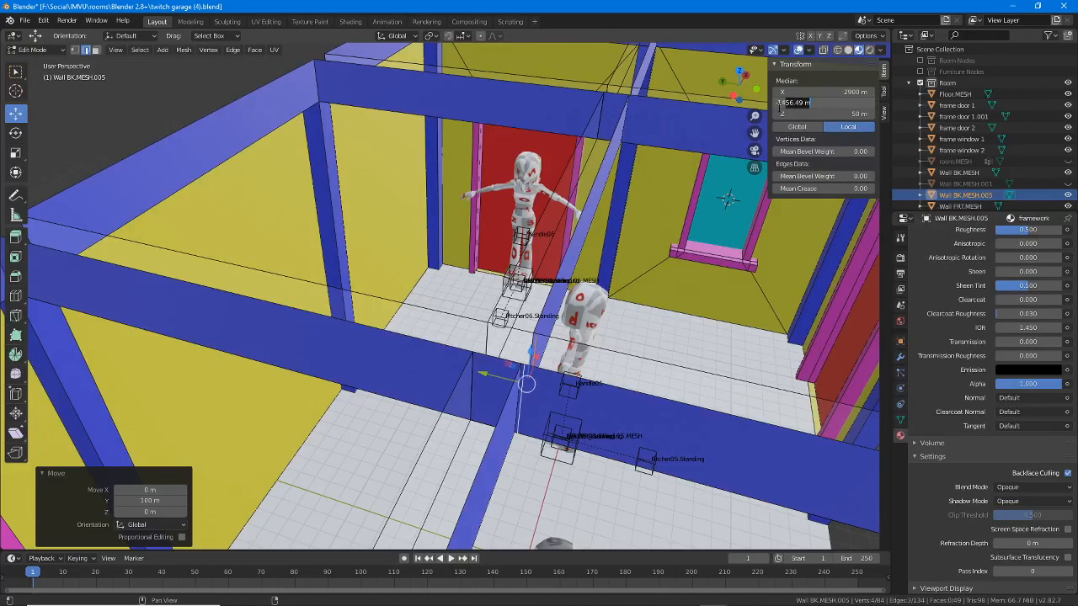
key(Return)
Step: Select the new cut loop on the farther cross beam and set its Y position to -1450 m
middle_drag(531, 369, 639, 300)
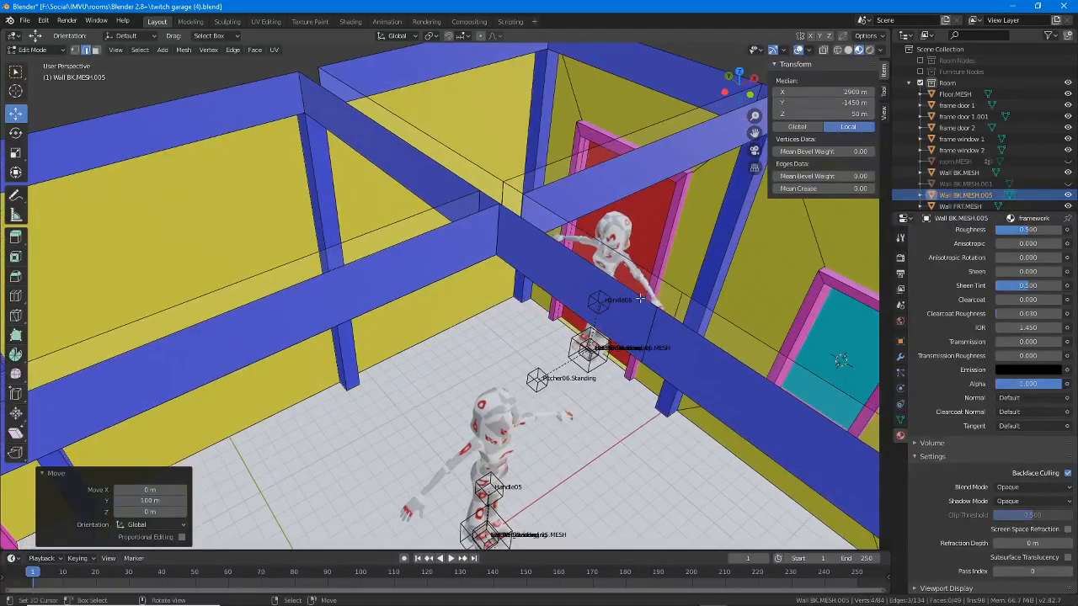
click(652, 329)
click(857, 103)
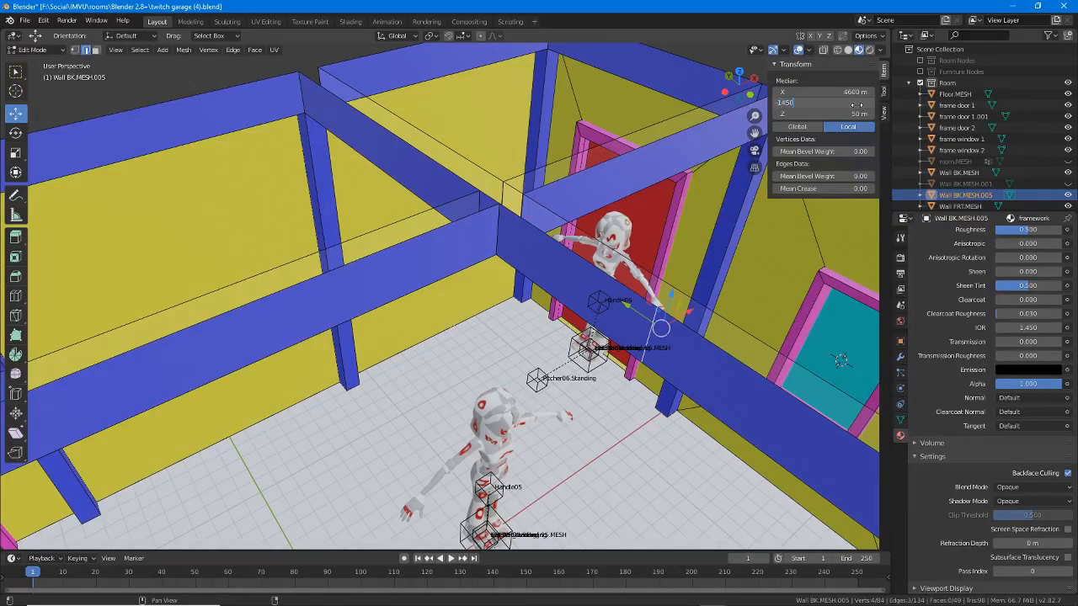
text(-1450)
key(Return)
Step: Select the short cross beam faces enclosed by the centre beam at both crossings and delete them
middle_drag(538, 269, 467, 330)
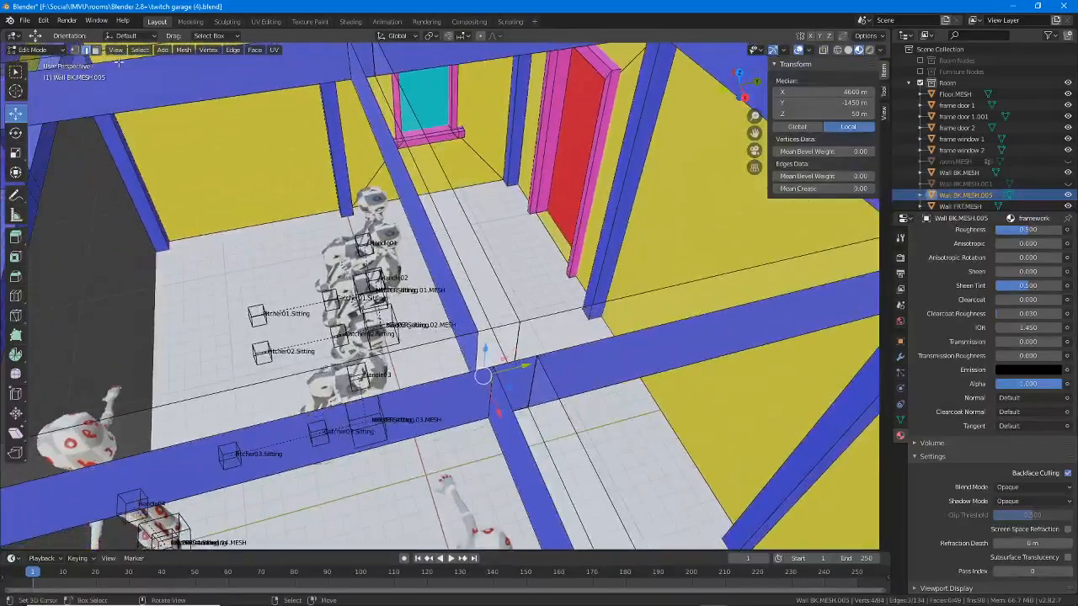
click(99, 51)
click(515, 388)
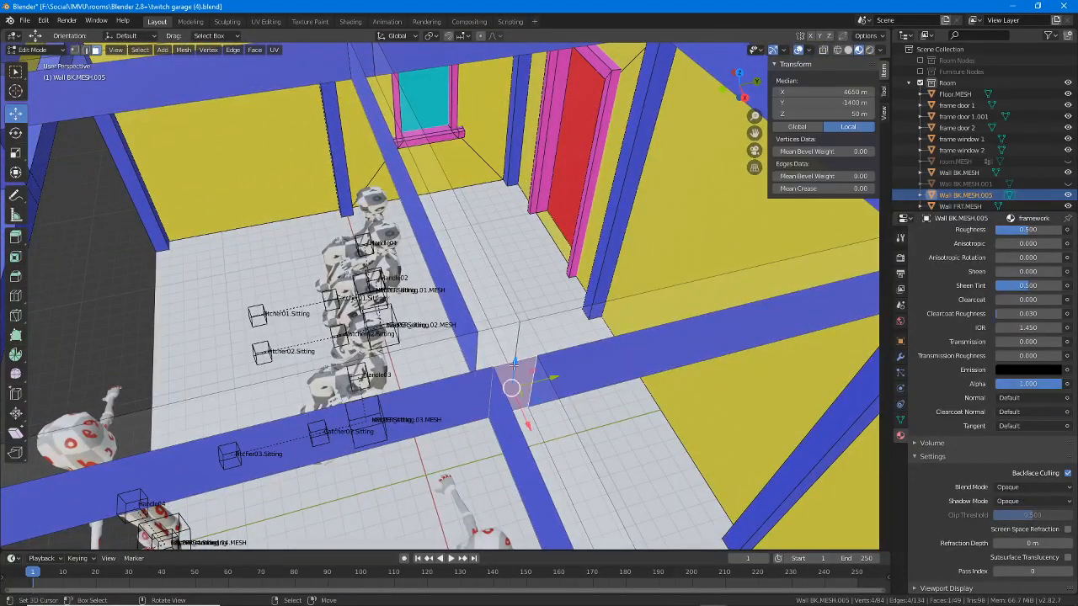
shift+click(500, 347)
middle_drag(640, 324, 484, 376)
click(492, 362)
shift+click(543, 345)
key(x)
click(527, 259)
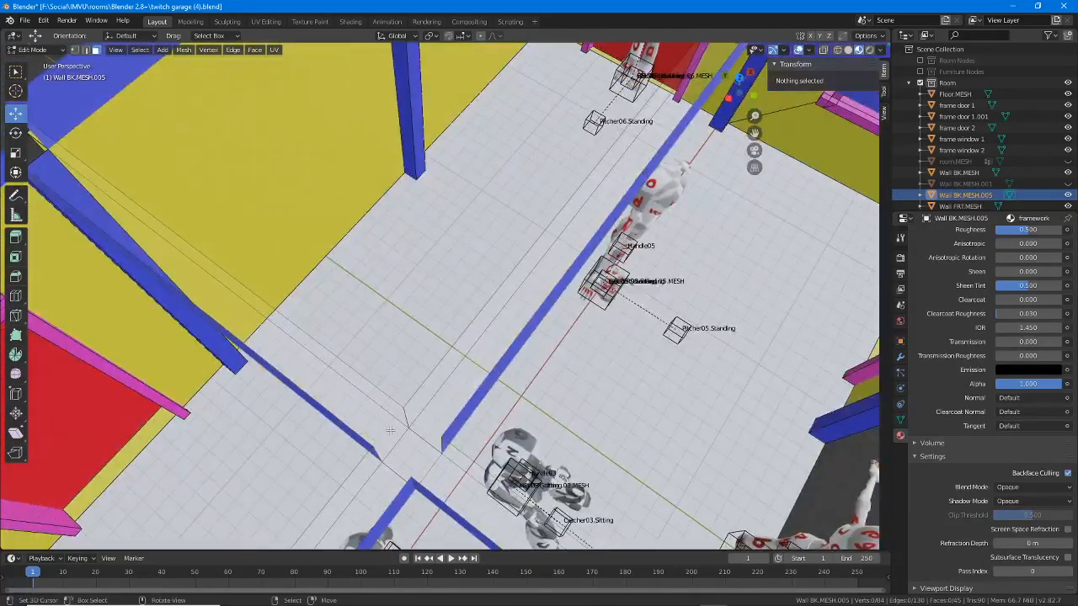
Step: Select the whole beam mesh and merge its overlapping vertices by distance at 0.1 m once more
middle_drag(390, 430, 440, 331)
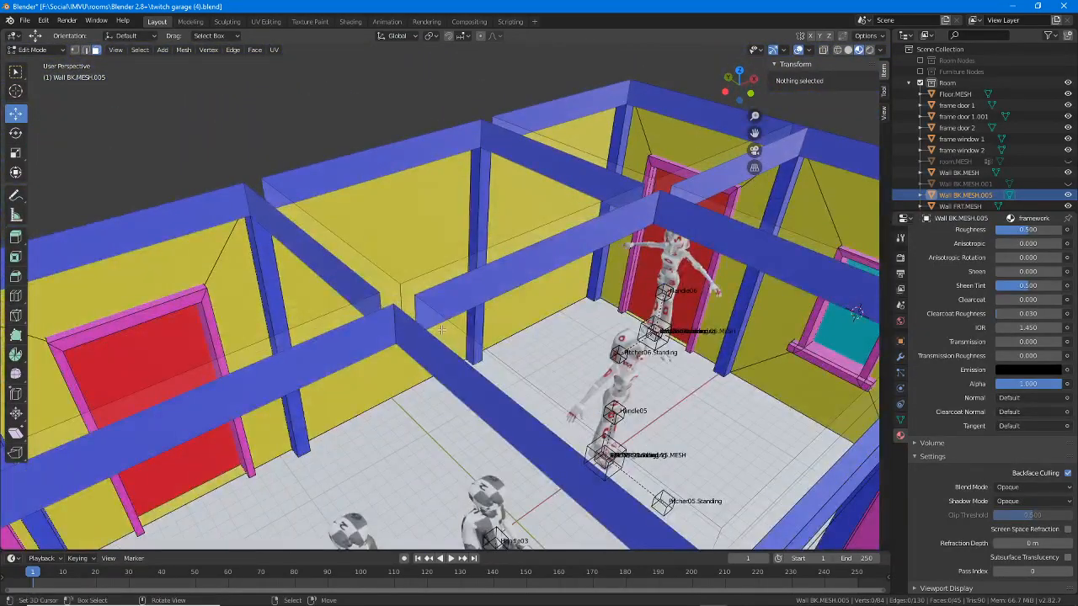
key(a)
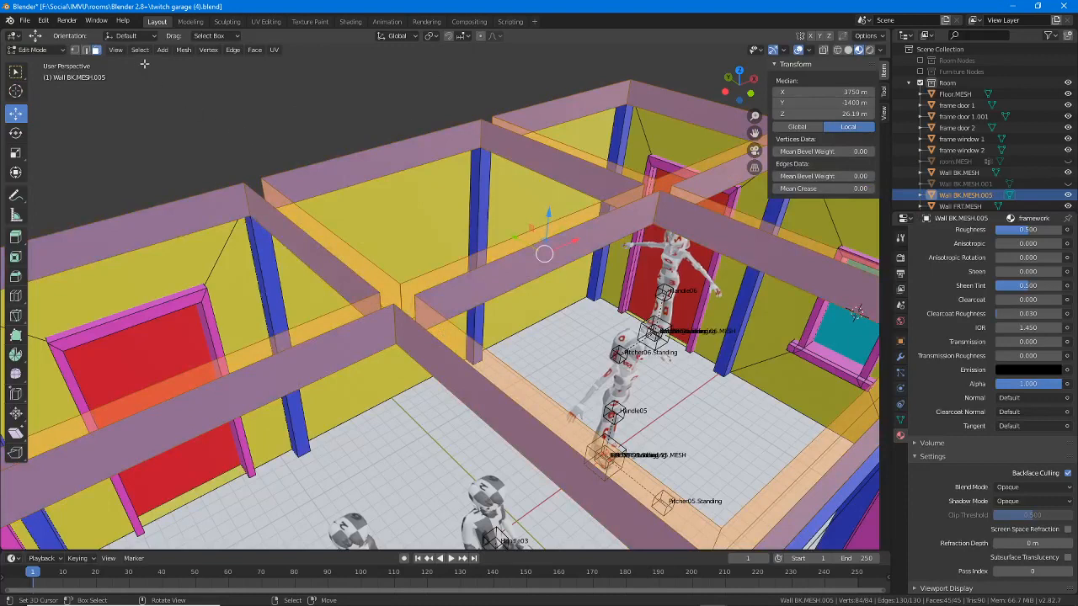
click(186, 50)
mouse_move(203, 275)
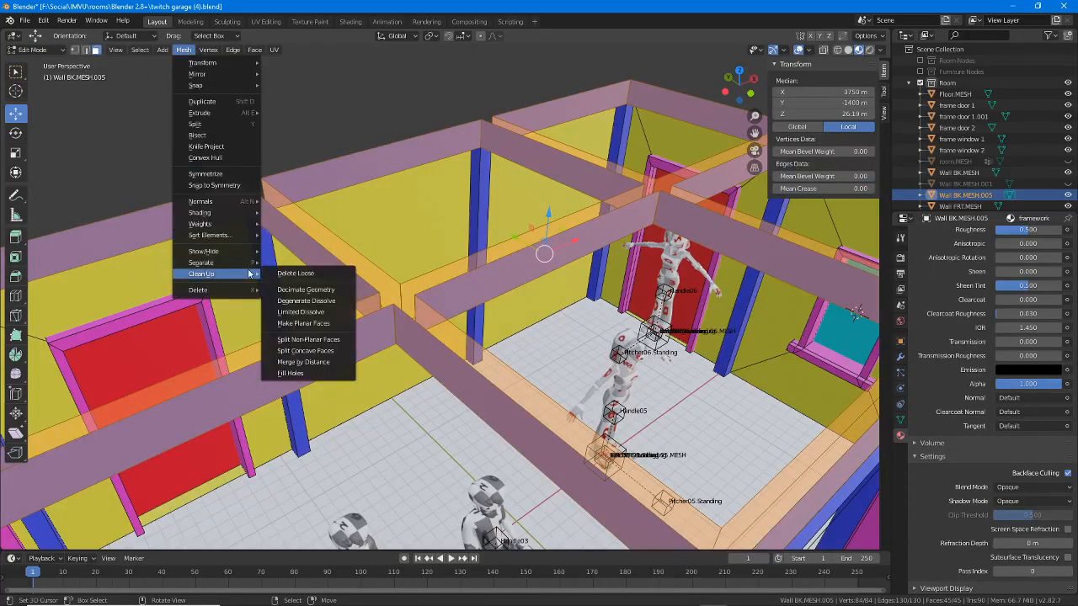
click(303, 362)
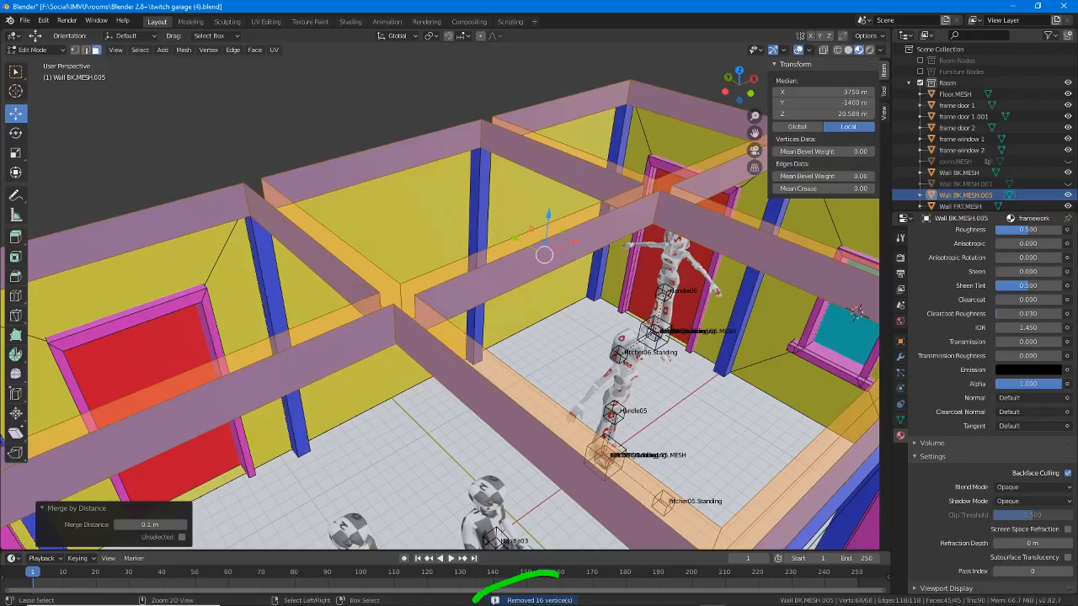
Step: Fill ceiling faces between the upper beam edges on both sides of the centre beam in the bay before the nearer cross beam
scroll(452, 362, down, 2)
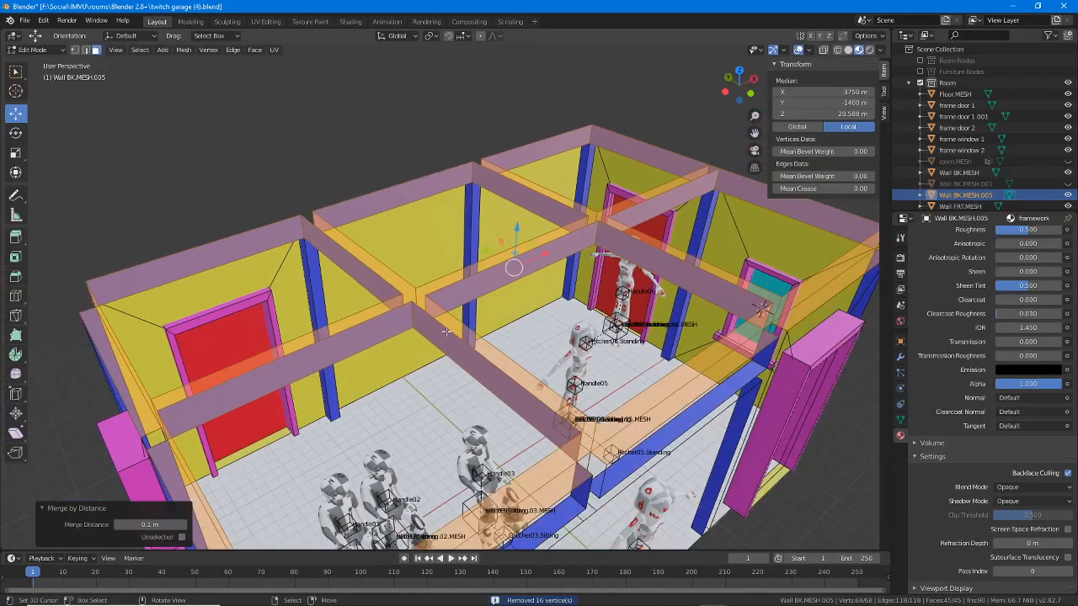
mouse_move(447, 332)
middle_down()
mouse_move(415, 317)
mouse_move(436, 265)
middle_up()
click(86, 50)
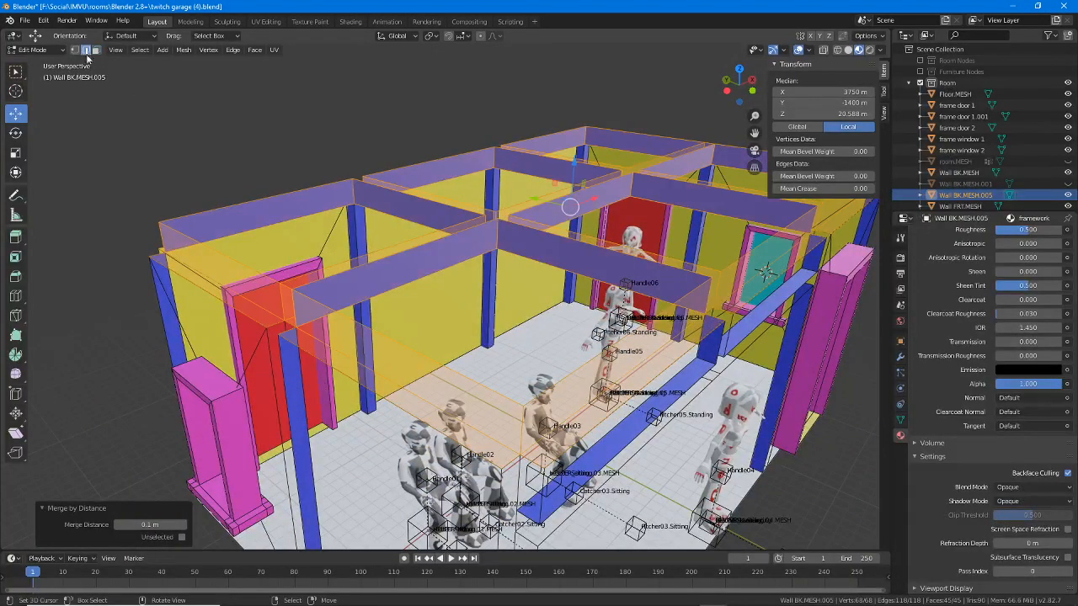
click(492, 269)
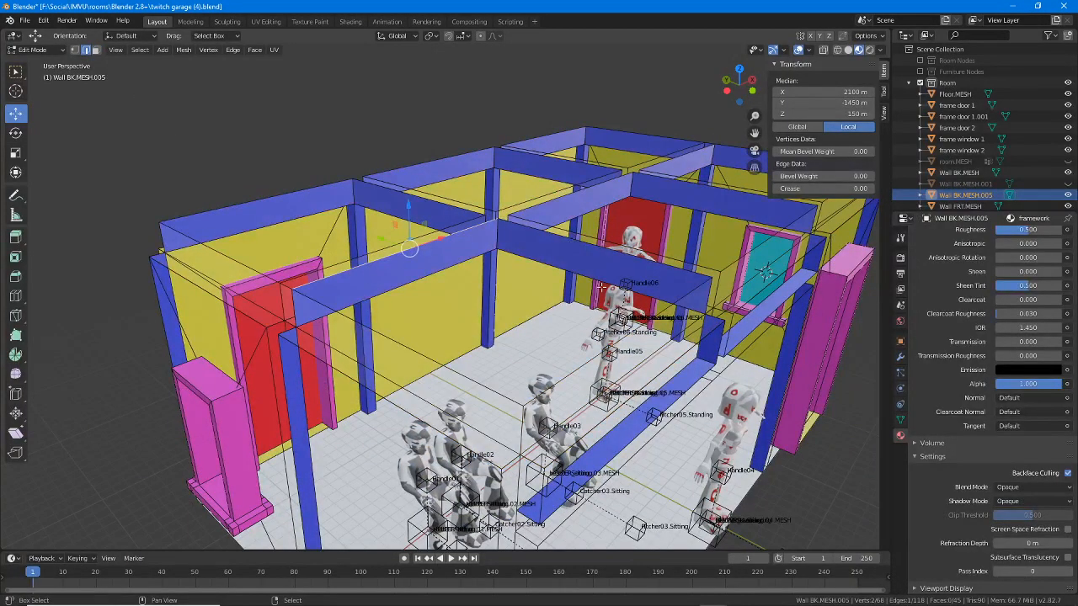
shift+click(625, 336)
middle_drag(522, 299, 561, 281)
key(f)
scroll(476, 217, up, 2)
scroll(522, 195, up, 2)
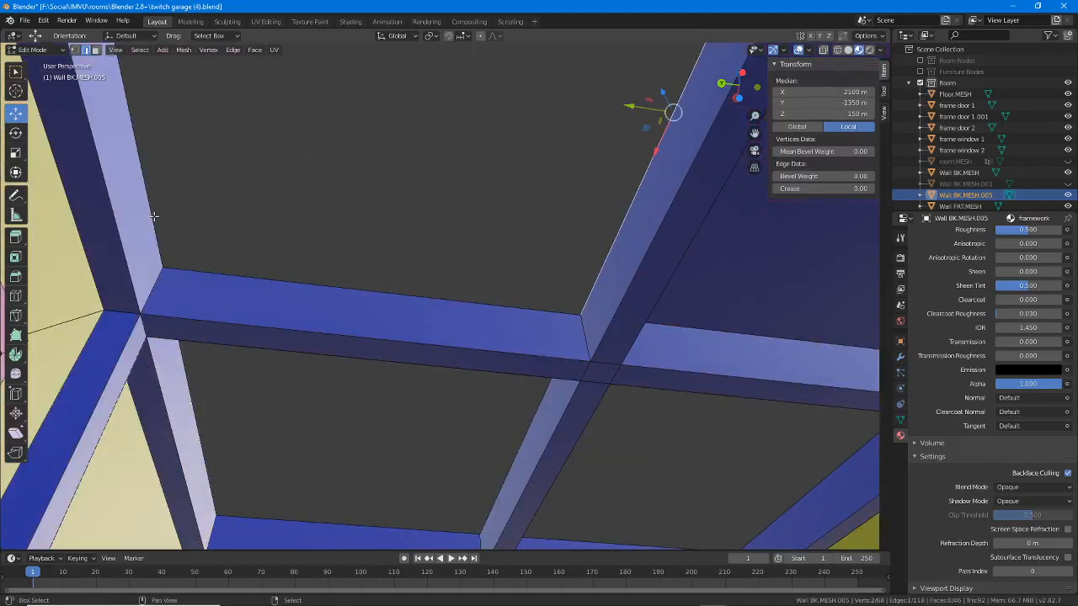
key(f)
Step: Fill ceiling faces between the upper beam edges on both sides of the centre beam in the middle bay
middle_drag(483, 379, 376, 357)
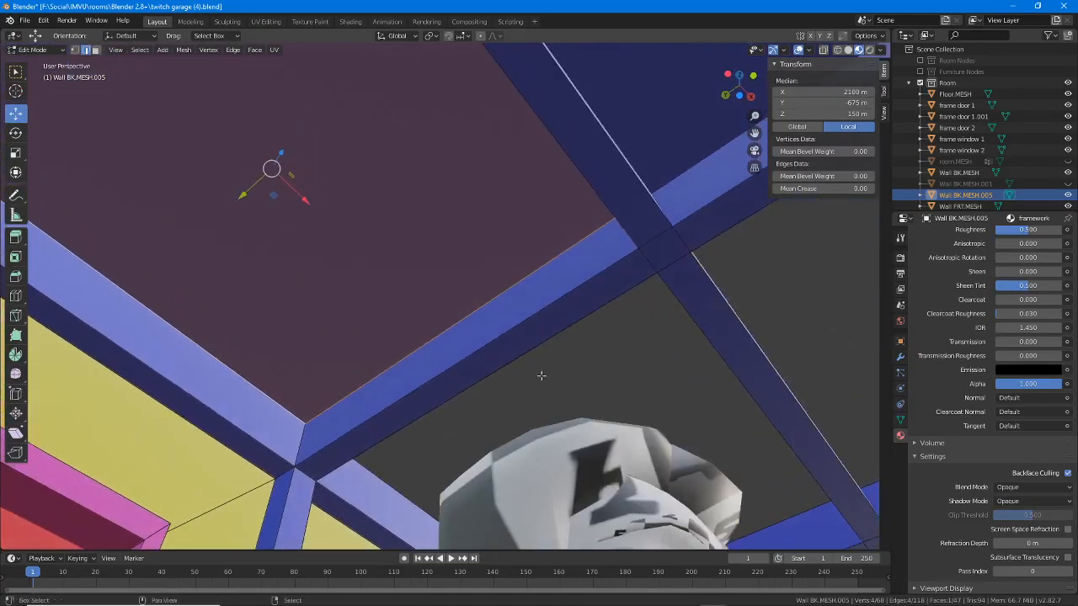
shift+middle_drag(541, 376, 548, 178)
right_click(98, 266)
shift+right_click(416, 257)
key(f)
right_click(271, 237)
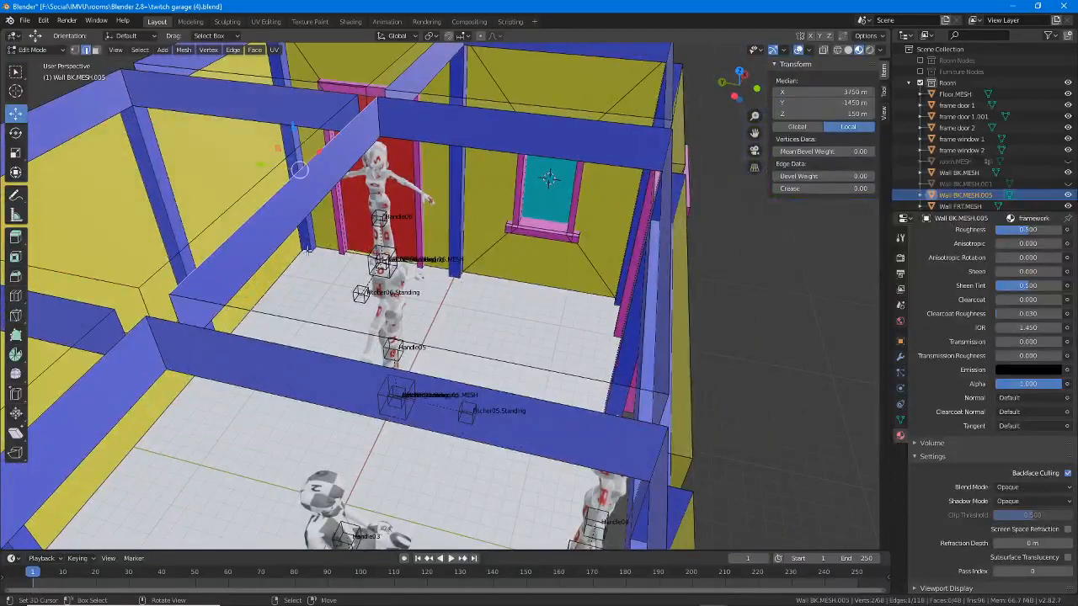
middle_drag(608, 195, 678, 179)
shift+right_click(678, 179)
key(f)
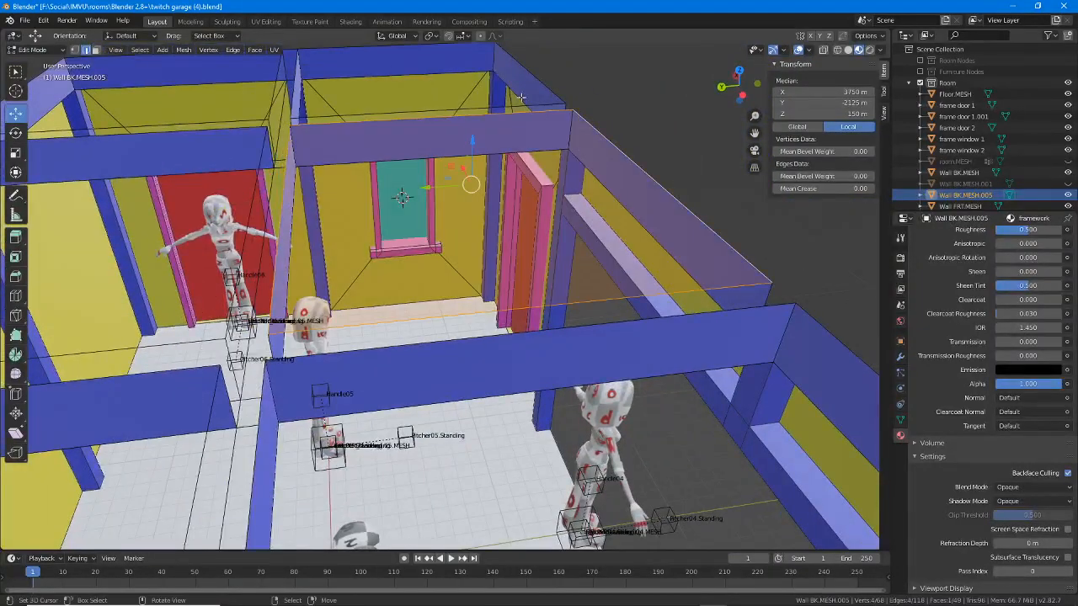
Step: Fill ceiling faces on both sides of the centre beam in the bay beyond the farther cross beam
right_click(536, 77)
shift+right_click(297, 78)
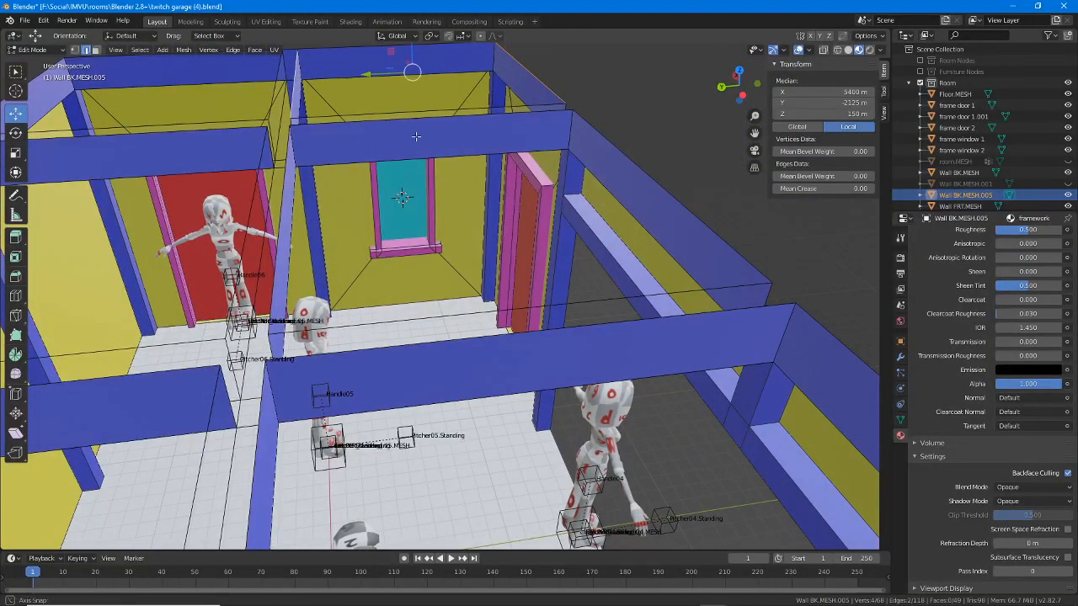
key(f)
middle_drag(415, 135, 505, 167)
right_click(445, 176)
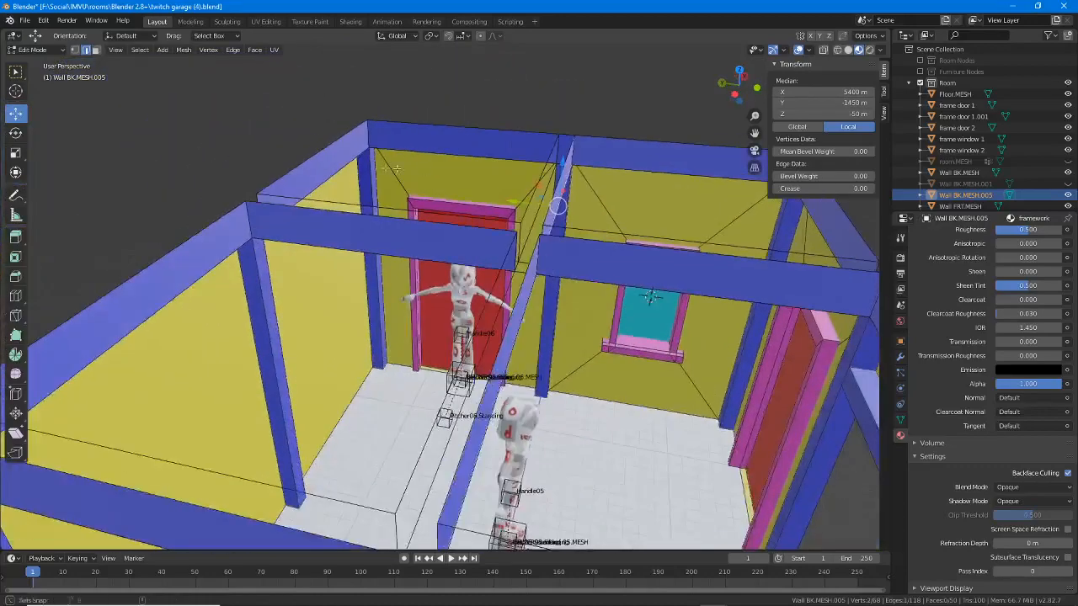
shift+right_click(336, 155)
key(f)
Step: Switch to face selection and select all six ceiling panels between the beams
middle_drag(513, 313, 465, 227)
scroll(466, 232, down, 4)
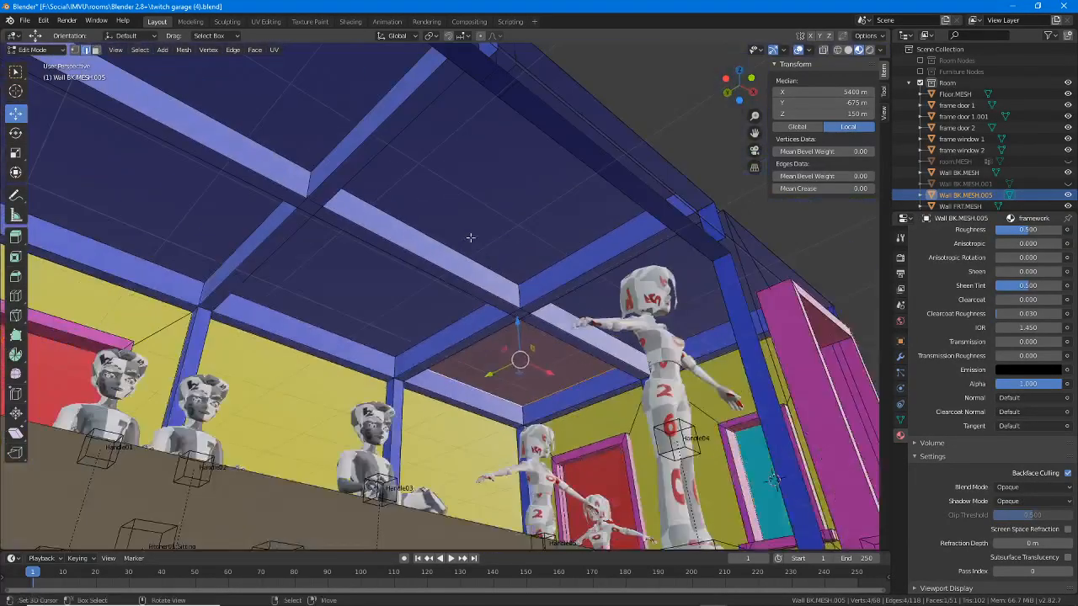
middle_drag(515, 295, 443, 309)
scroll(443, 309, up, 1)
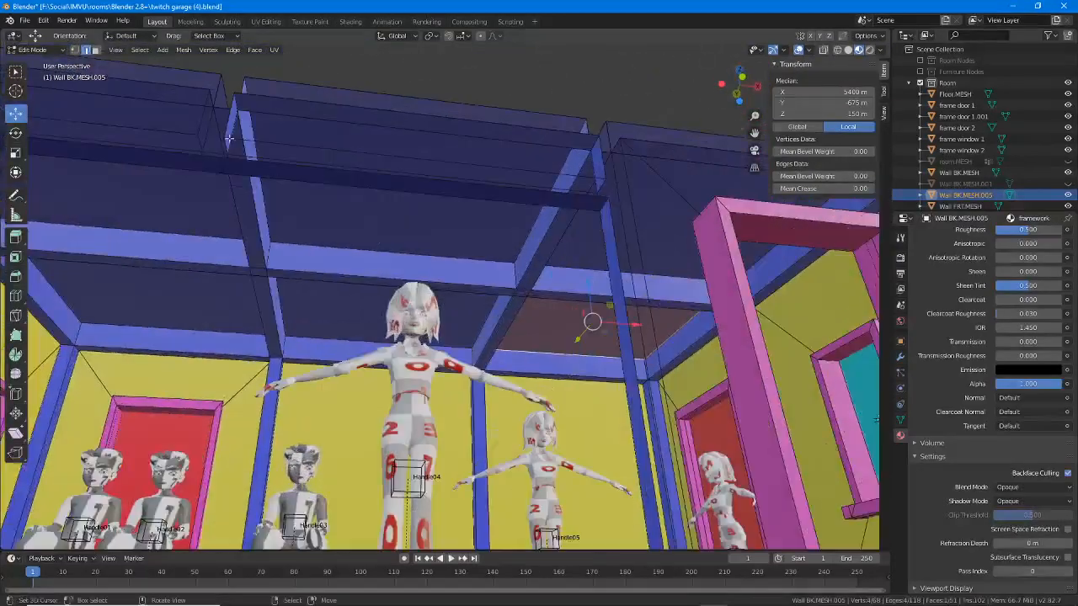
click(95, 50)
middle_drag(480, 231, 481, 274)
shift+click(384, 241)
shift+click(200, 270)
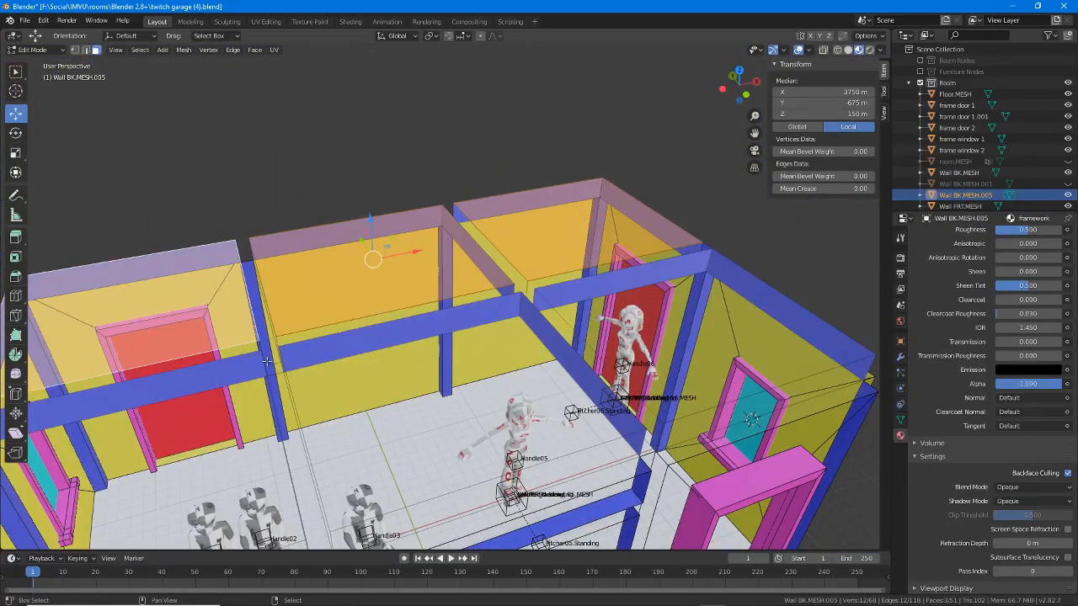
shift+click(253, 505)
shift+click(421, 395)
shift+click(699, 319)
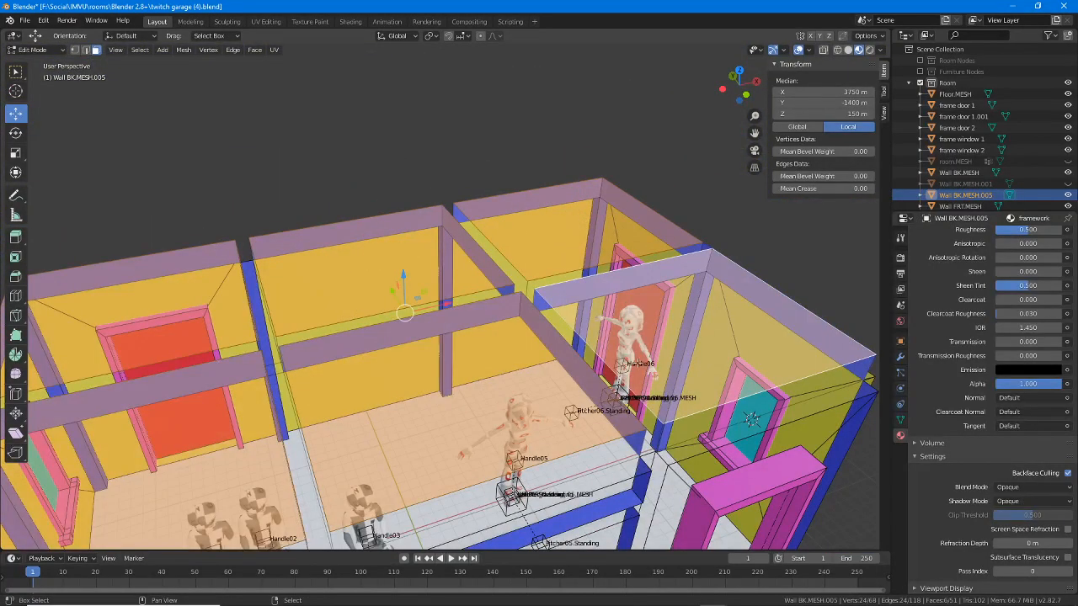
Step: Add a new material slot after the door material and create a new material in it
middle_drag(699, 320, 865, 335)
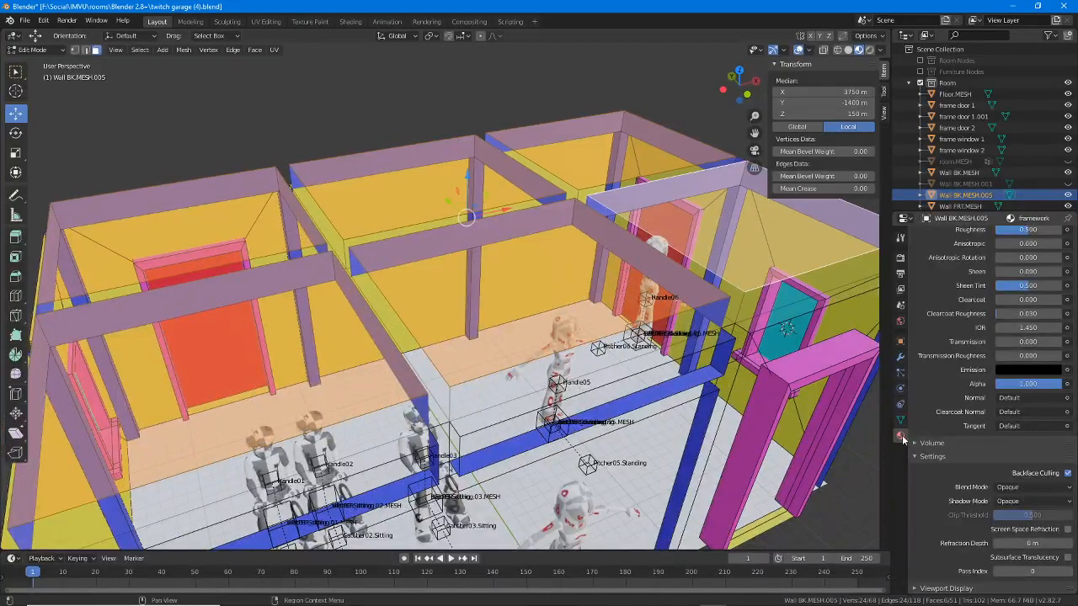
scroll(947, 322, up, 10)
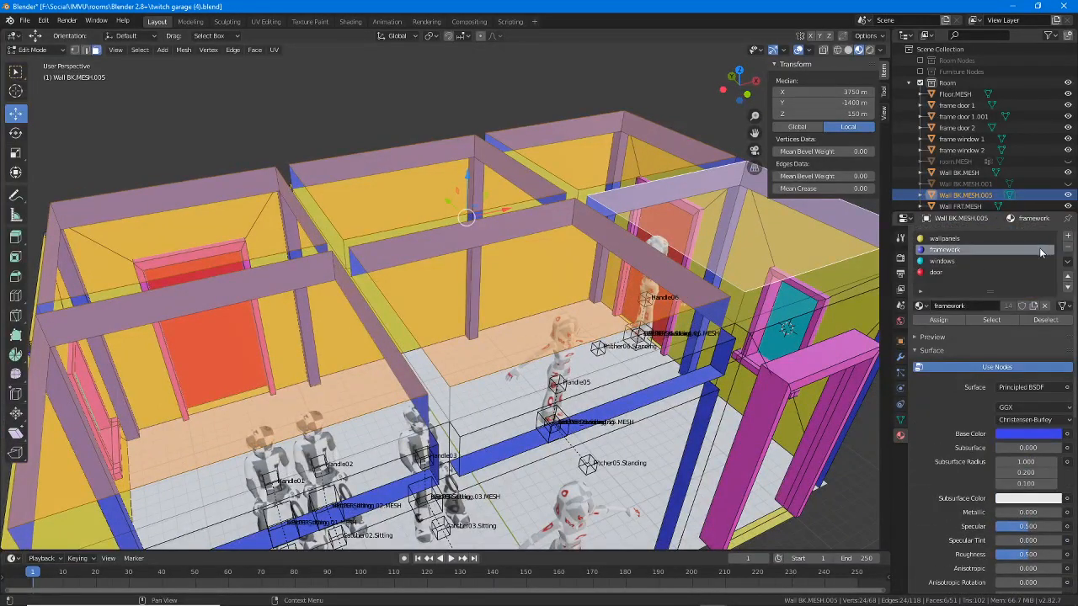
click(1068, 237)
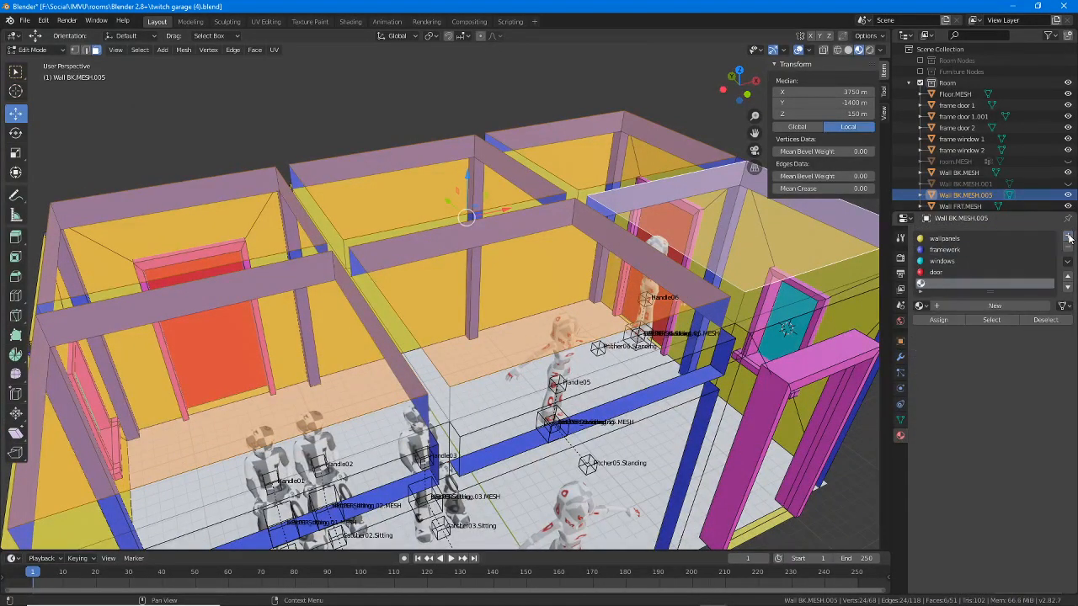
click(997, 305)
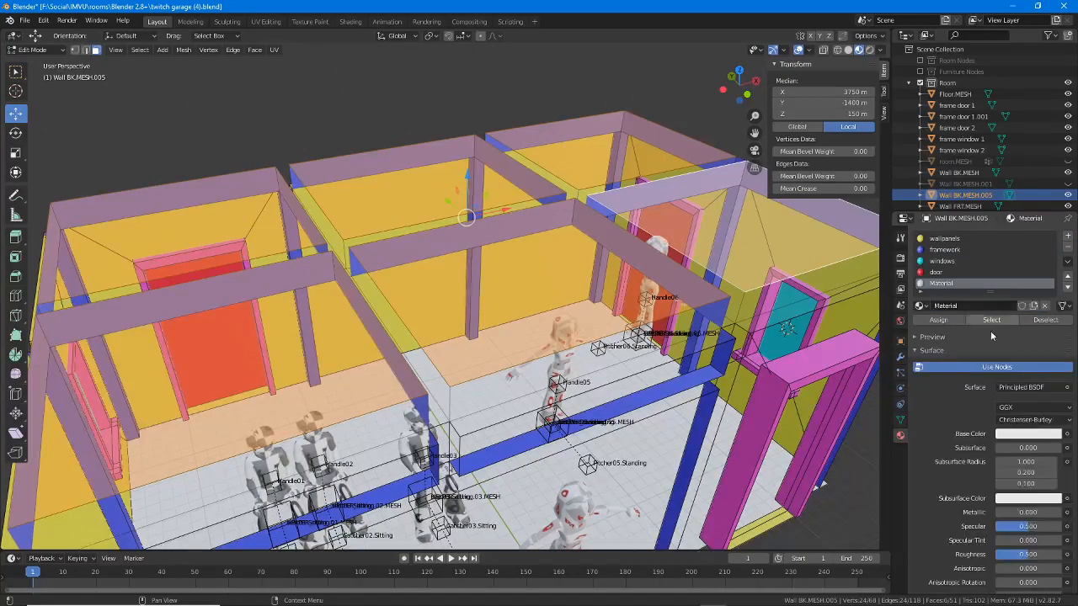
Step: Assign the new material to the selected ceiling panels and set its base colour to light pink
click(940, 321)
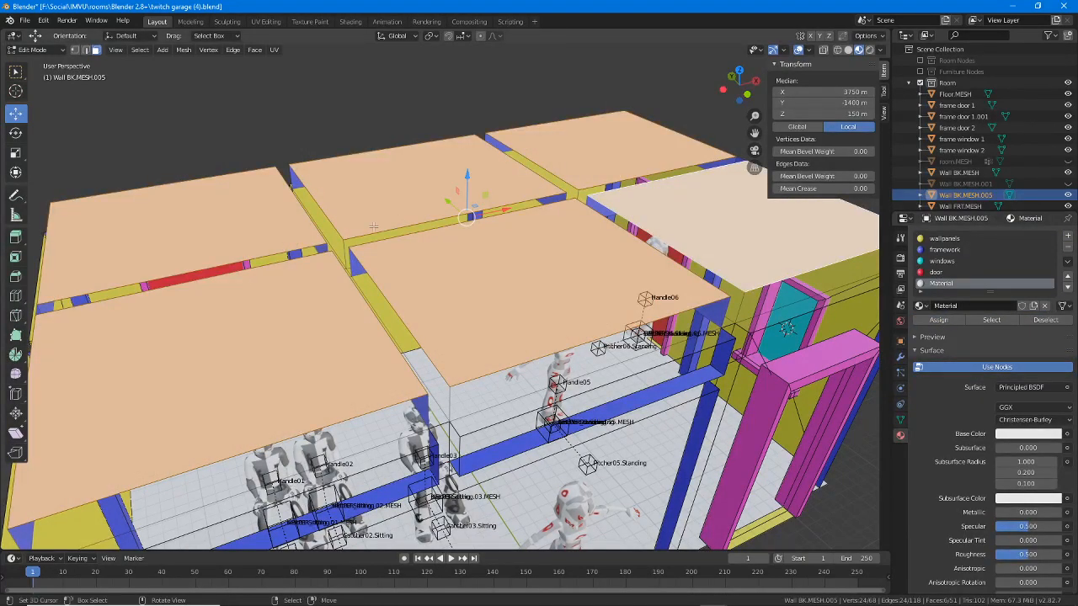
middle_drag(557, 300, 559, 236)
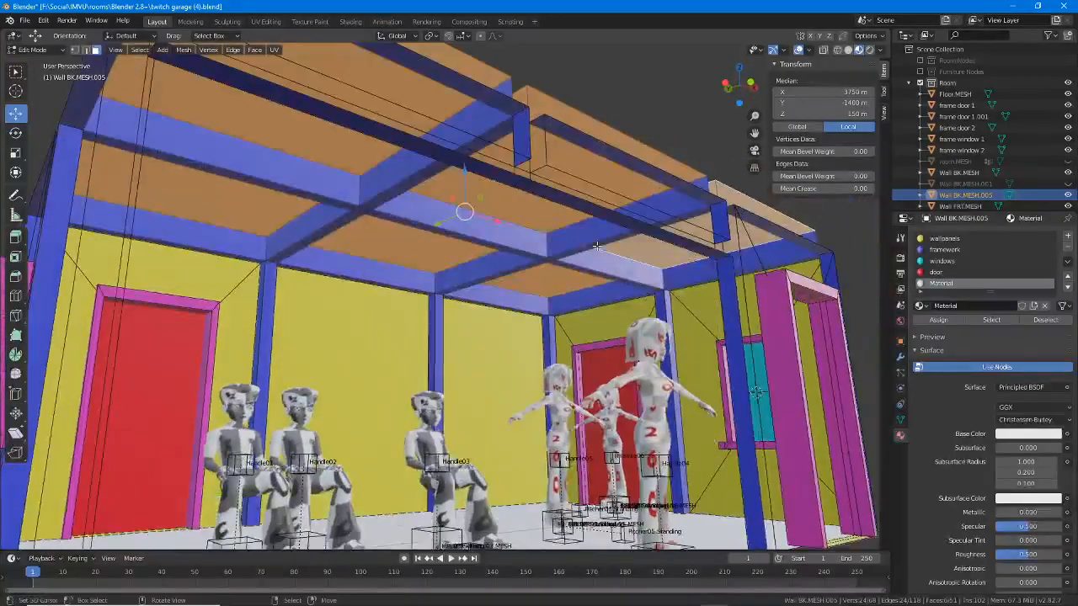
click(1021, 436)
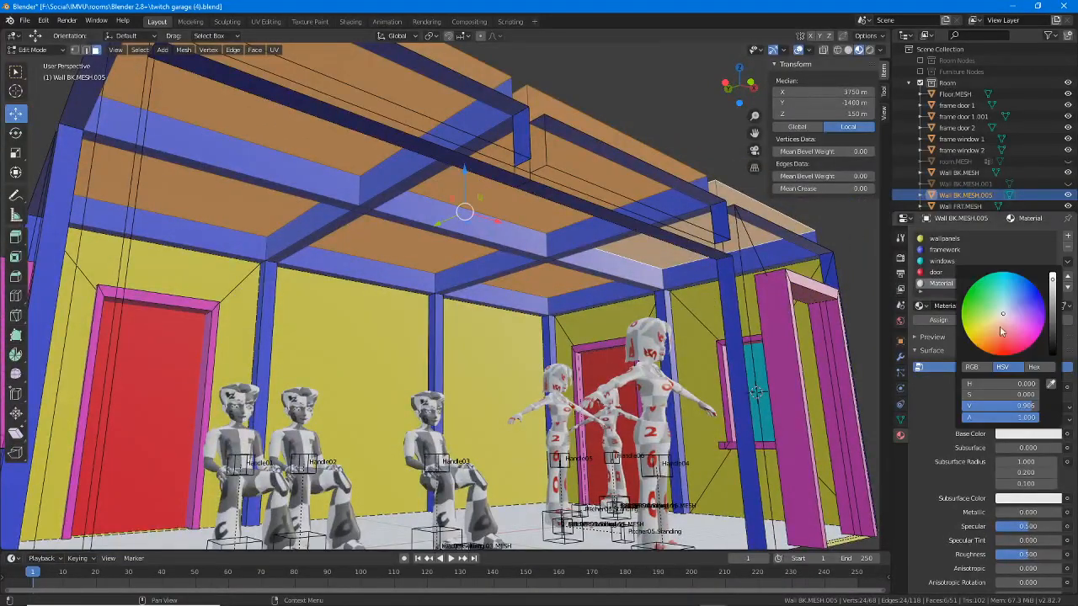
mouse_move(1000, 314)
mouse_down()
mouse_move(970, 306)
mouse_move(972, 284)
mouse_move(1005, 288)
mouse_move(1030, 311)
mouse_move(1009, 332)
mouse_up()
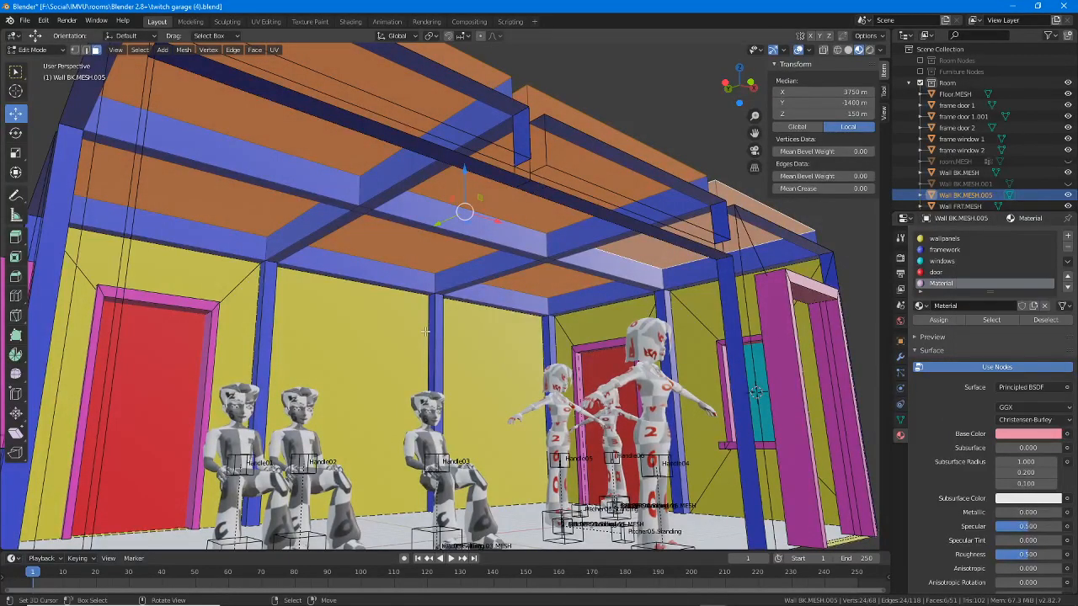
mouse_move(418, 317)
middle_down()
mouse_move(418, 299)
mouse_move(425, 332)
mouse_move(429, 324)
middle_up()
Step: Rename the ceiling panels' material as ceiling, enable backface culling for it, and clear the face selection
double_click(940, 306)
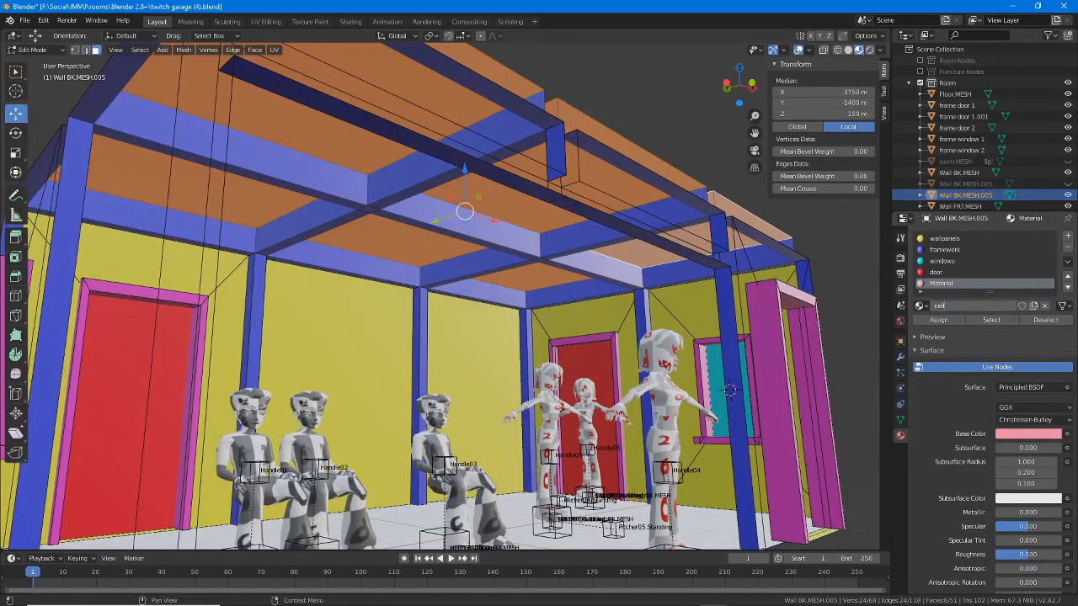
key(Return)
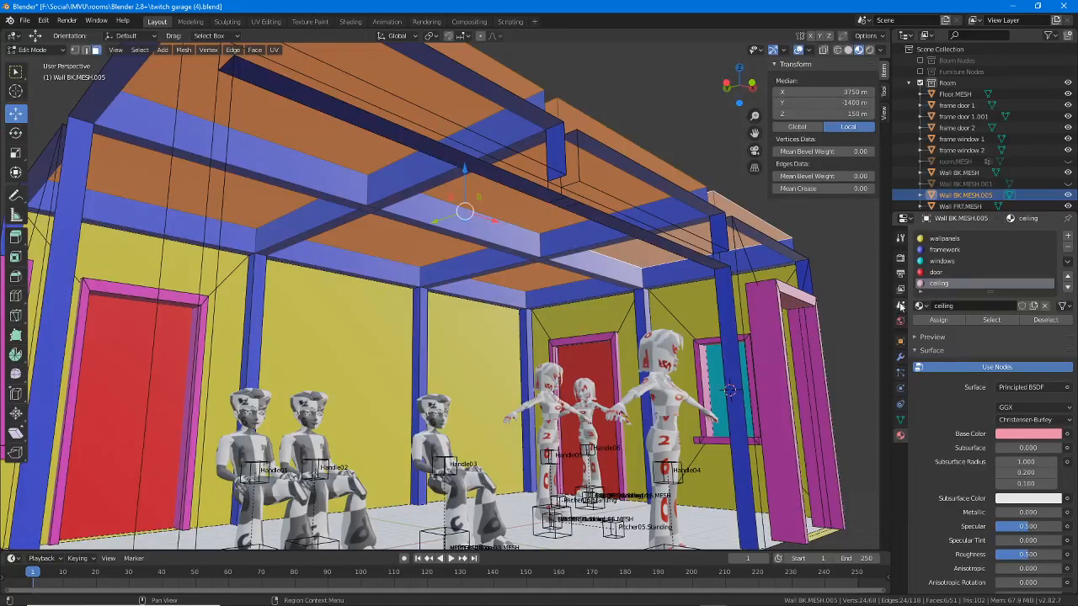
middle_drag(693, 329, 707, 438)
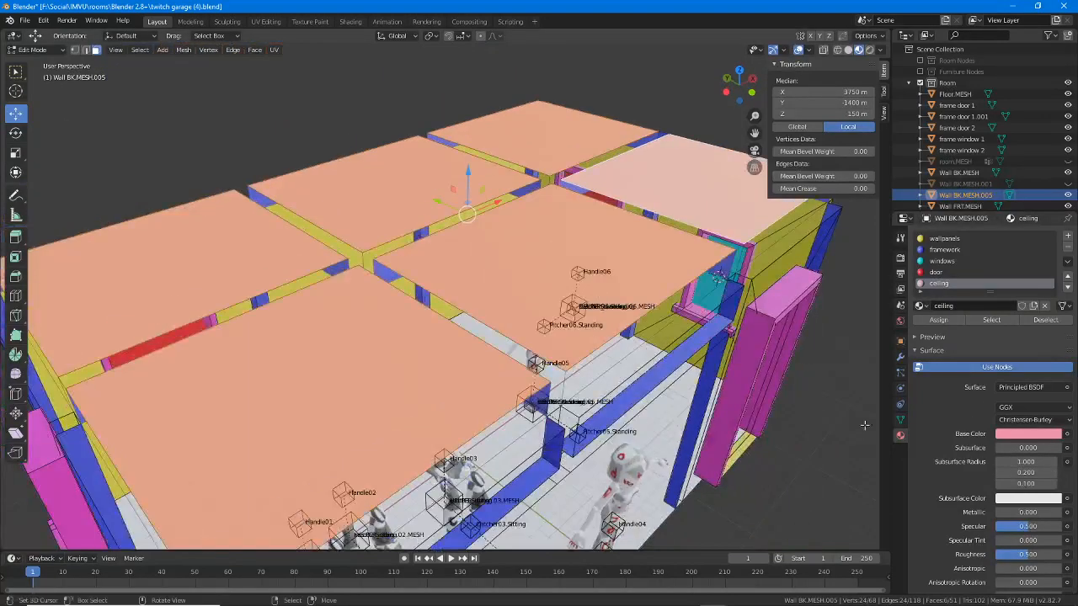
scroll(1054, 416, down, 3)
scroll(1054, 415, down, 7)
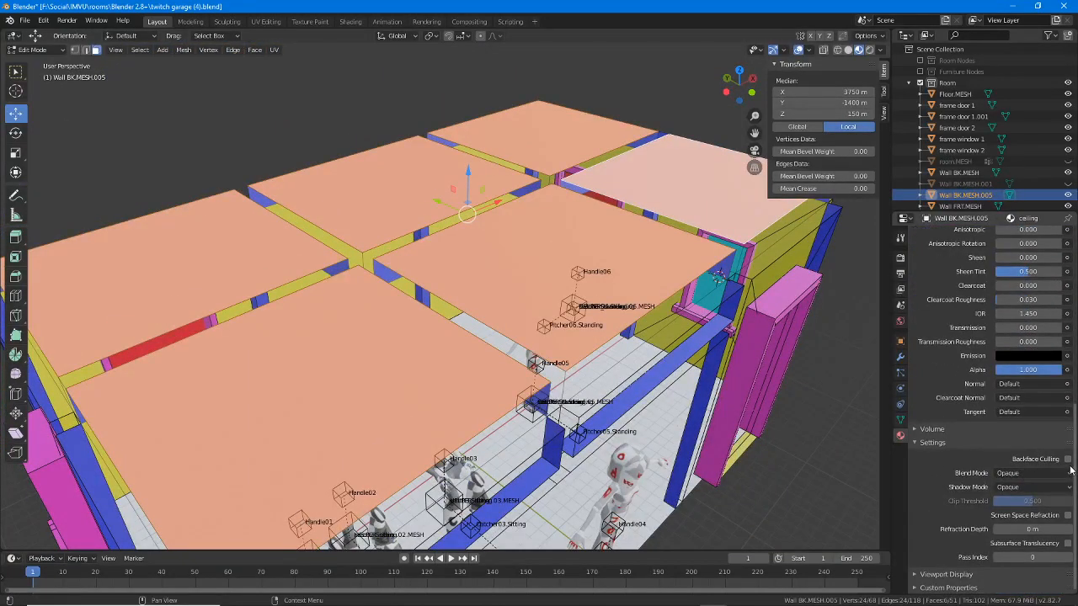
click(1066, 459)
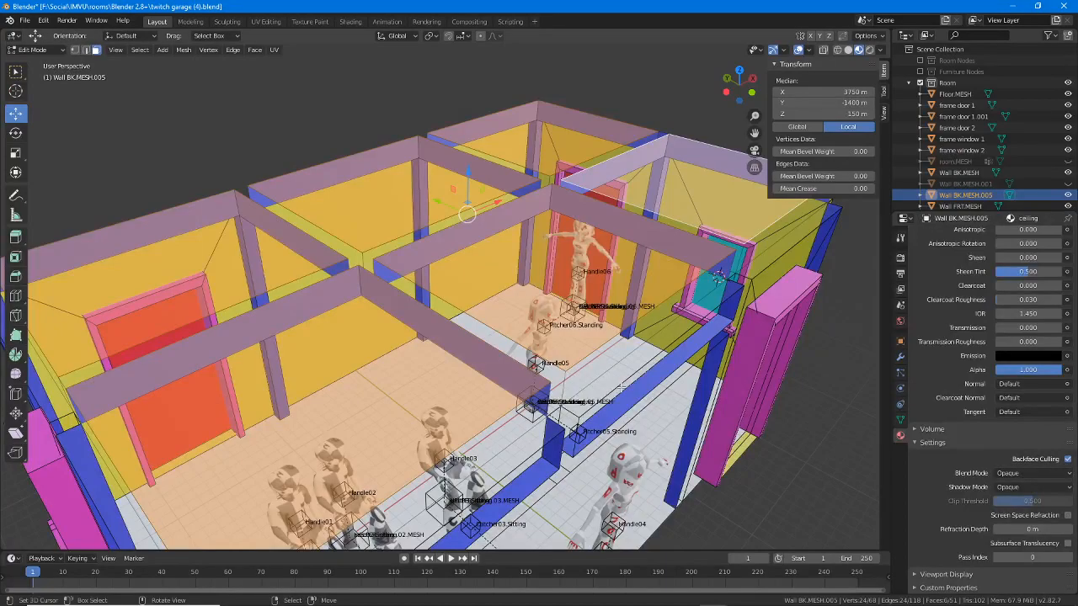
middle_drag(547, 383, 505, 316)
key(alt+a)
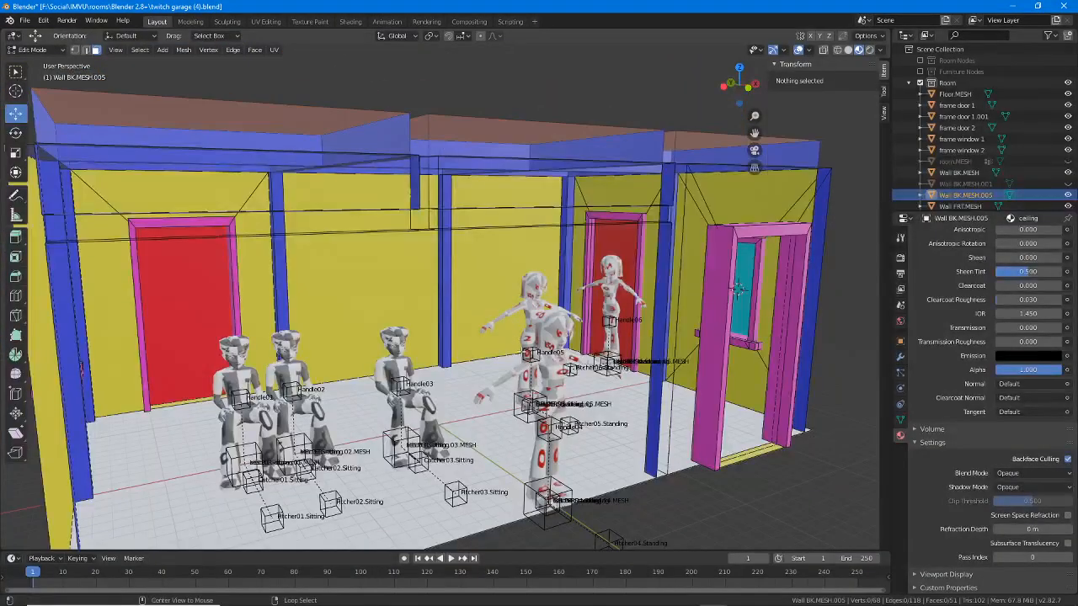
Step: Return to Object Mode with the ceiling beam object selected
click(37, 50)
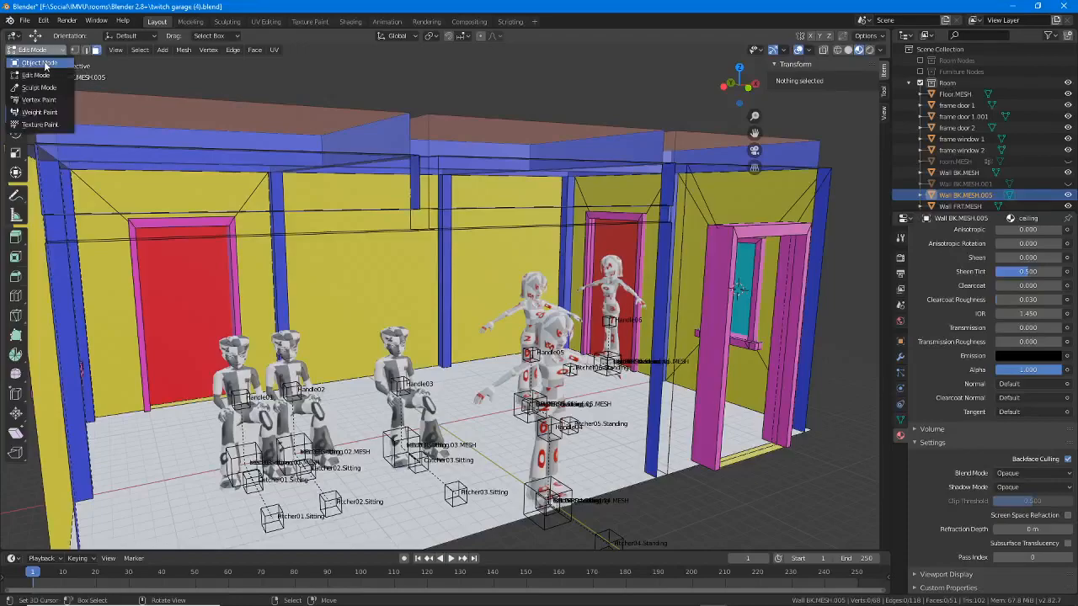
click(42, 60)
middle_drag(536, 346, 425, 120)
click(413, 101)
middle_drag(496, 199, 512, 238)
scroll(366, 314, up, 3)
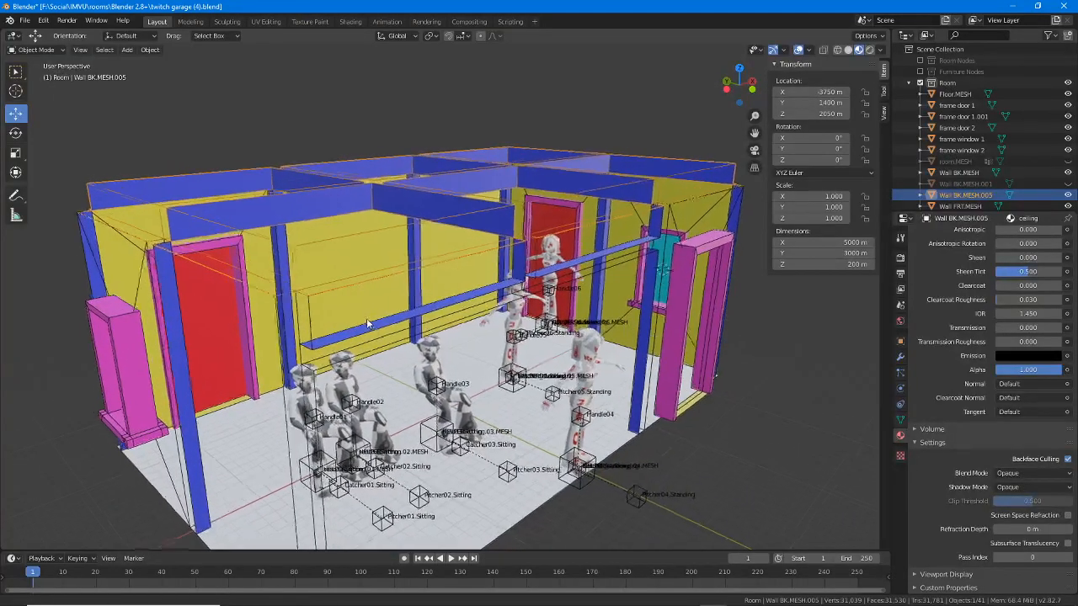
Step: Inspect the room and compare origin points by selecting the floor, side wall, ceiling beams and front door frame in turn
middle_drag(366, 314, 323, 242)
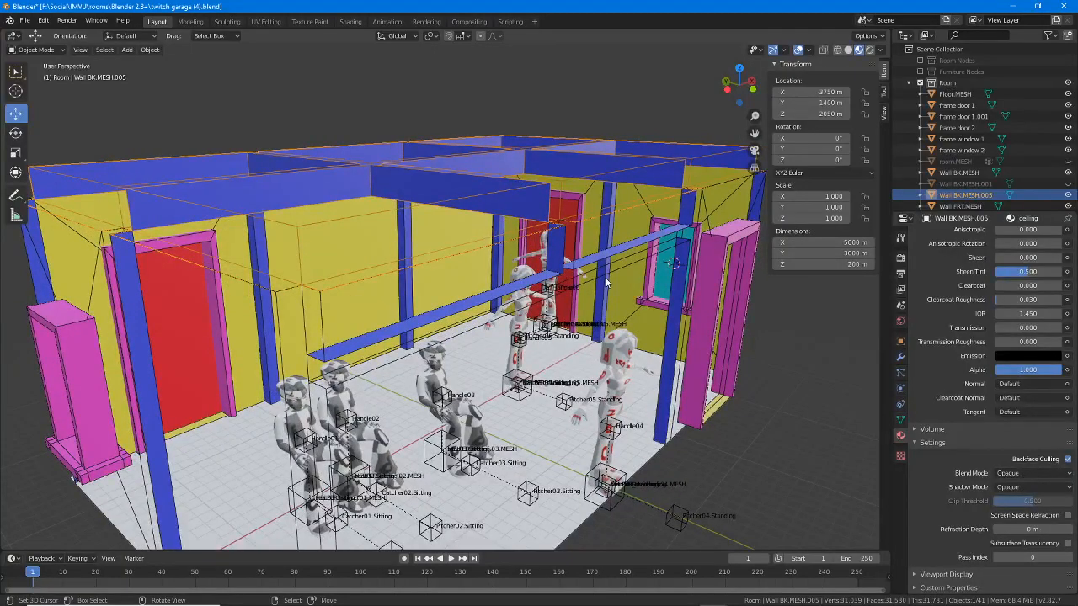
middle_drag(608, 284, 581, 289)
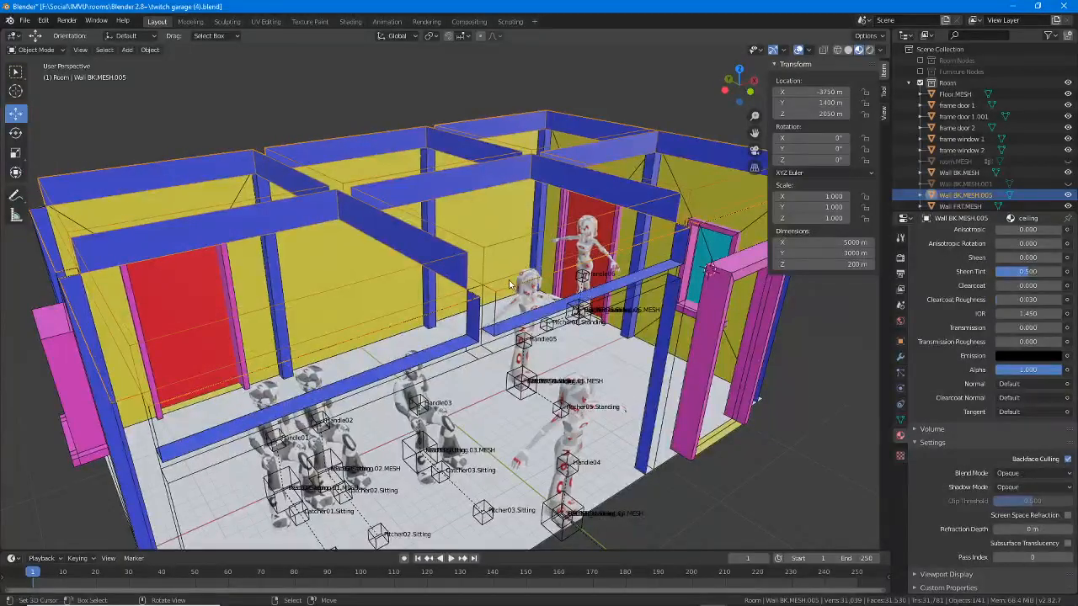
middle_drag(508, 282, 336, 298)
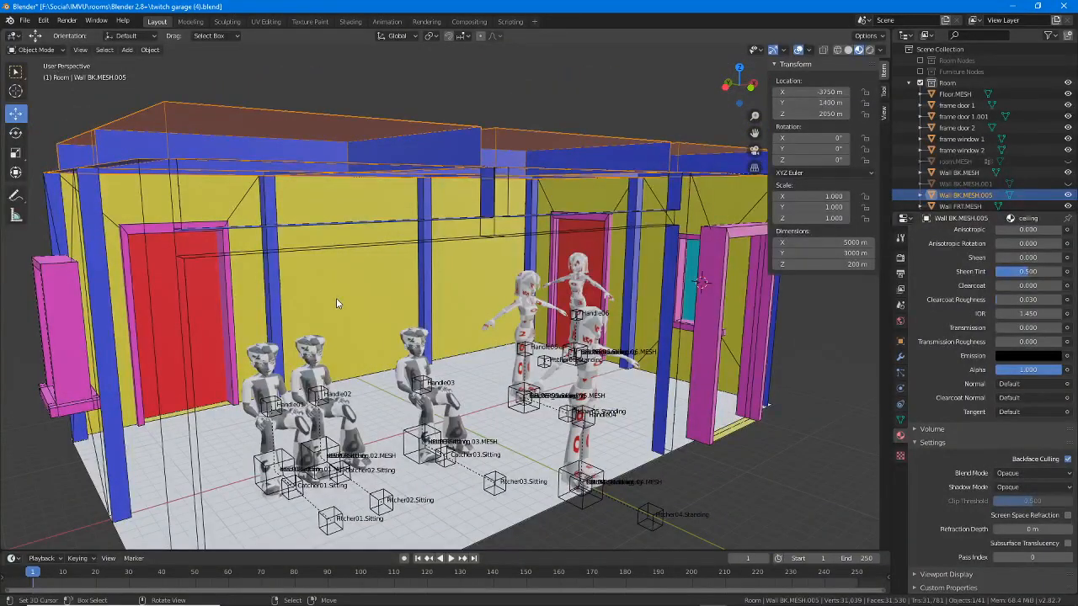
scroll(359, 312, down, 1)
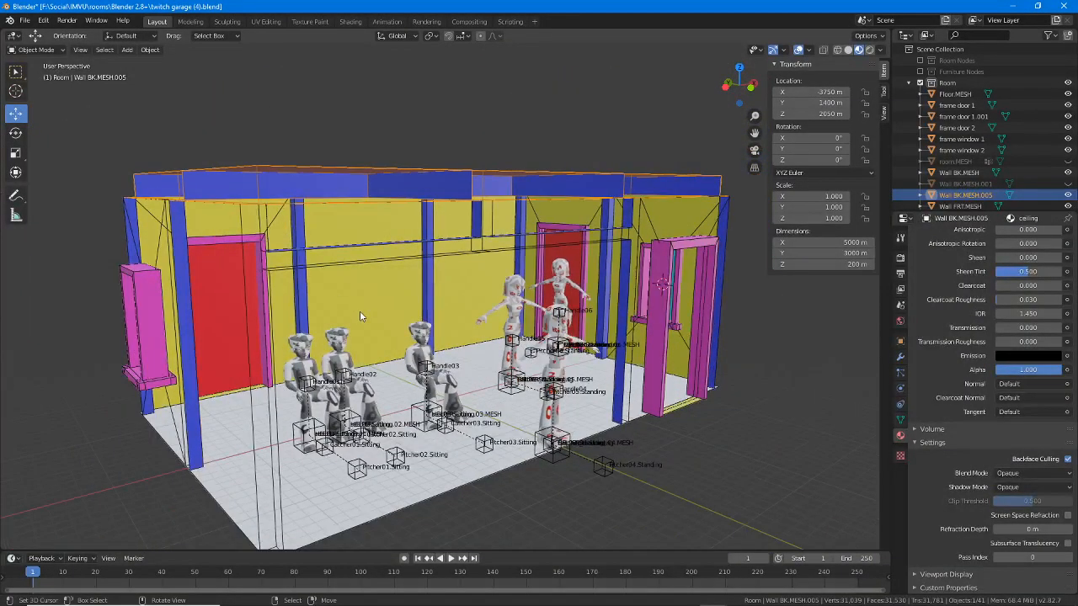
middle_drag(378, 321, 403, 377)
click(445, 380)
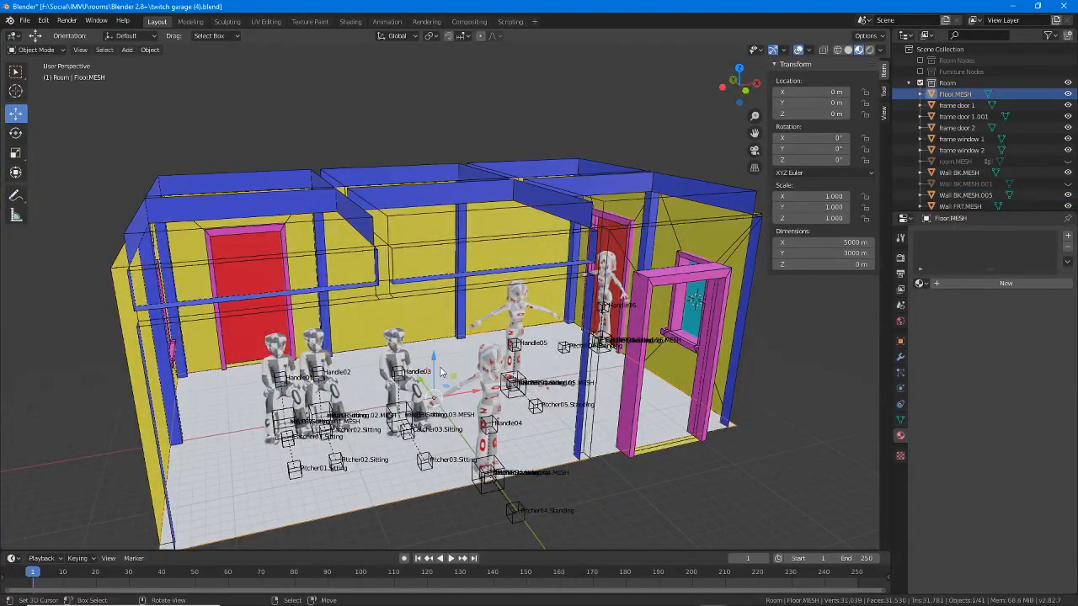
click(355, 192)
middle_drag(212, 281, 278, 282)
click(185, 267)
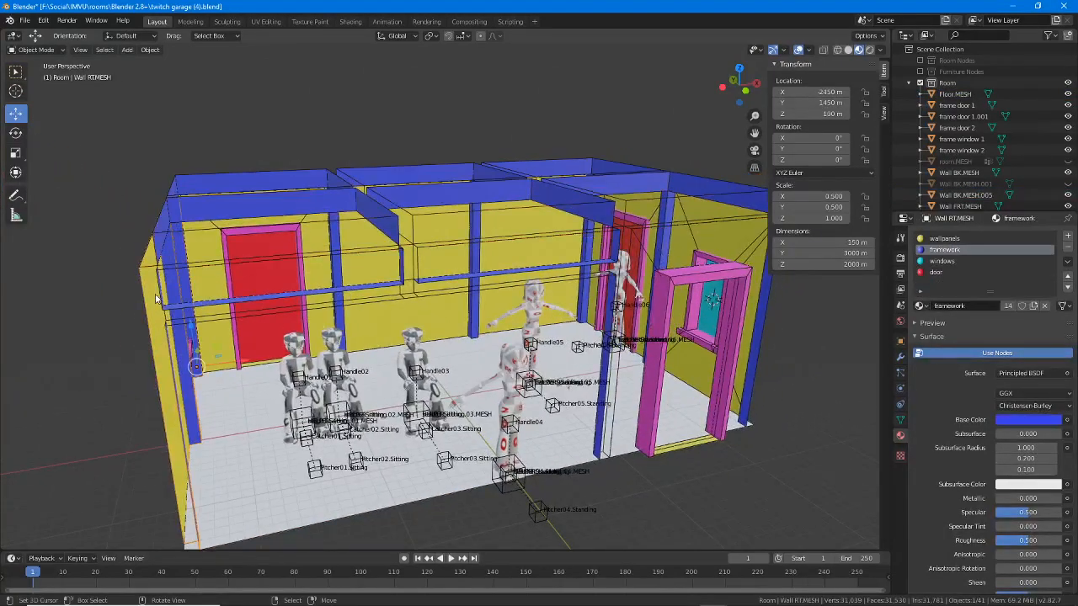
click(253, 257)
middle_drag(367, 309, 392, 337)
click(423, 217)
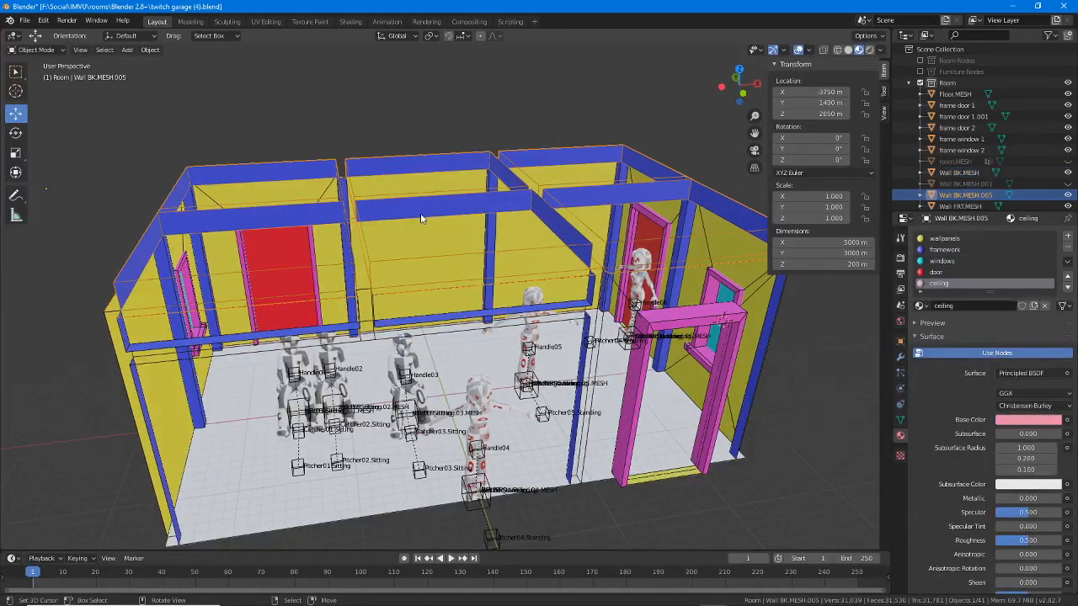
click(729, 292)
click(743, 315)
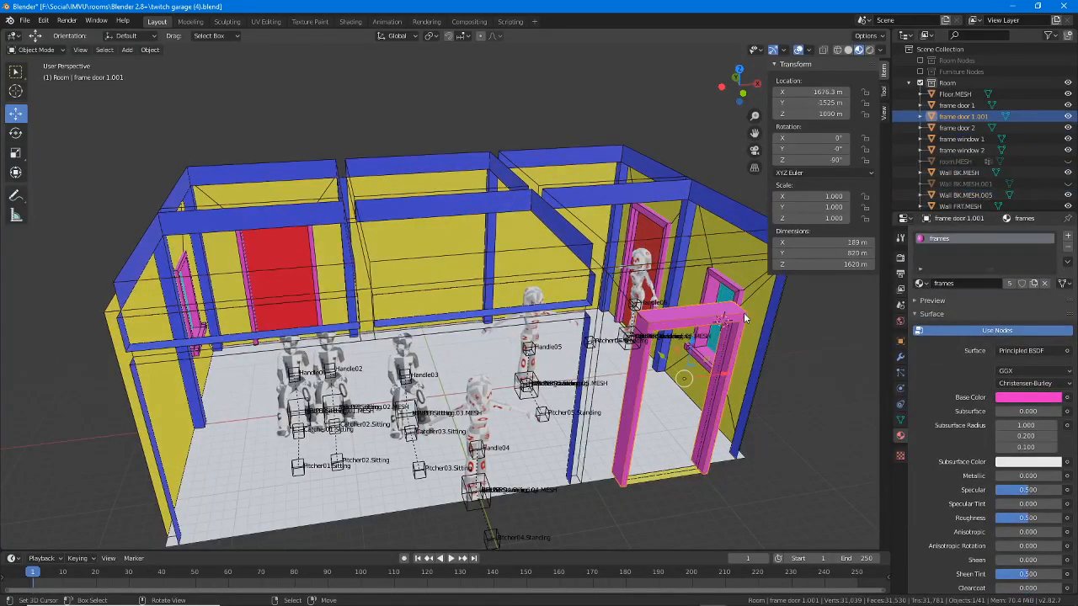
middle_drag(606, 339, 608, 325)
Step: Reselect the ceiling beam object and check where its origin point sits relative to the room
click(385, 161)
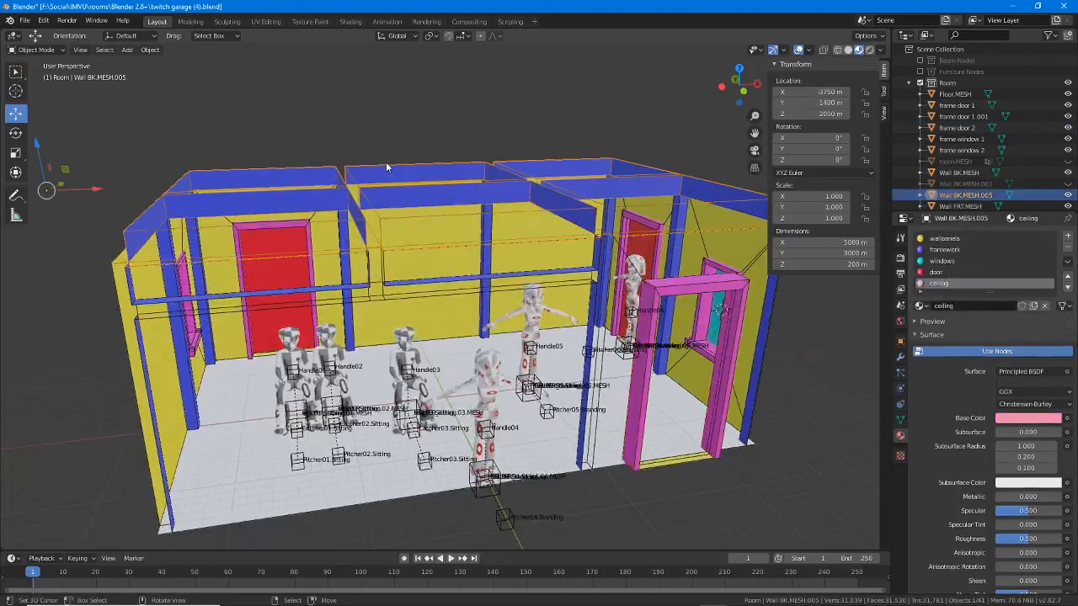
middle_drag(367, 175, 134, 157)
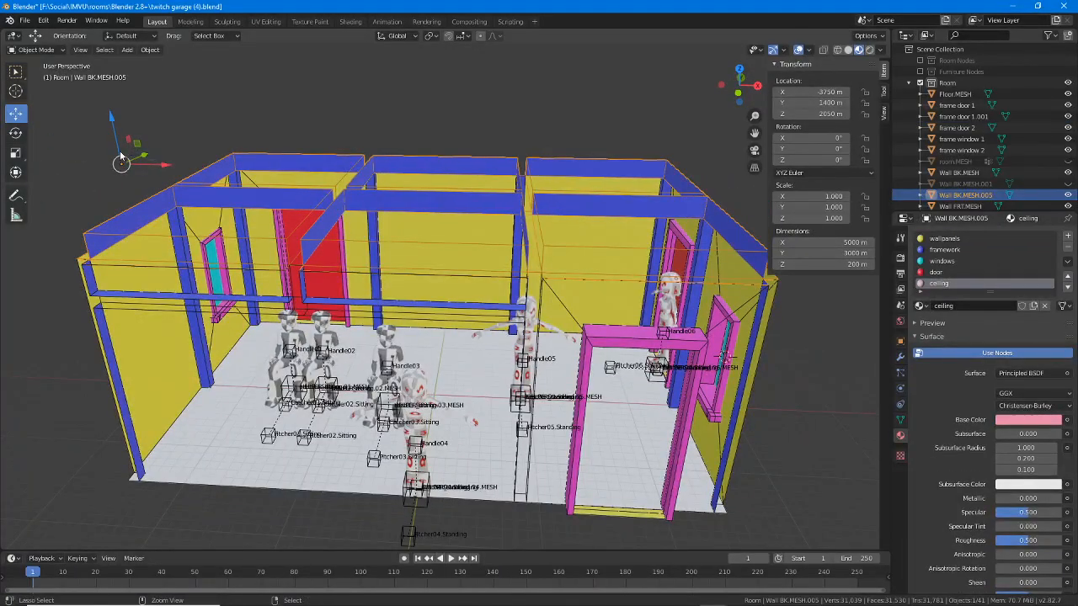
drag(165, 178, 85, 158)
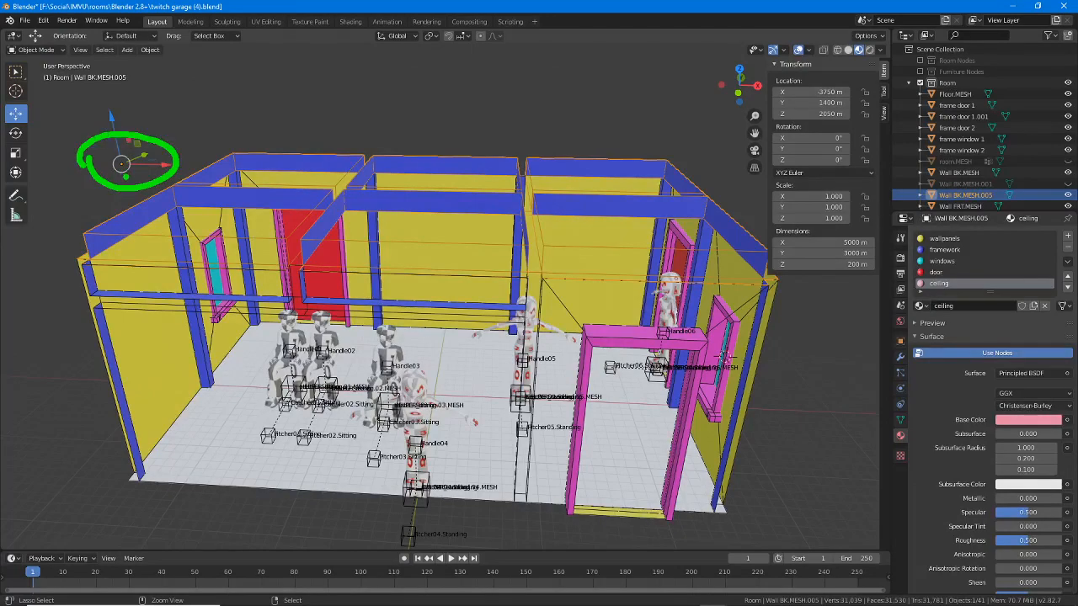
key(Escape)
middle_drag(387, 303, 419, 300)
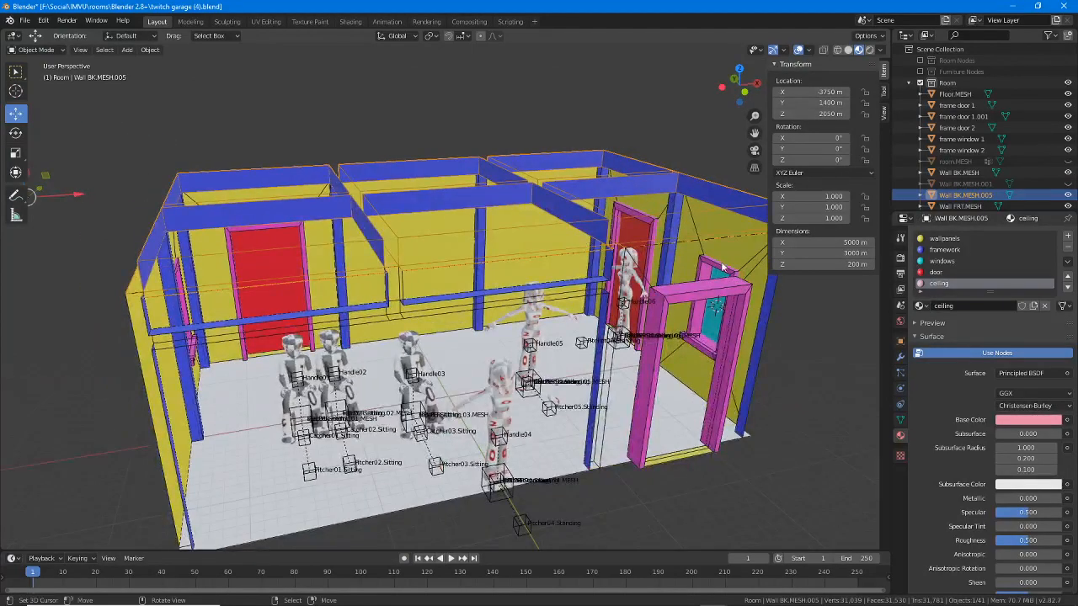
Step: Set the 3D cursor's location to 0 on the X, Y and Z axes
click(884, 116)
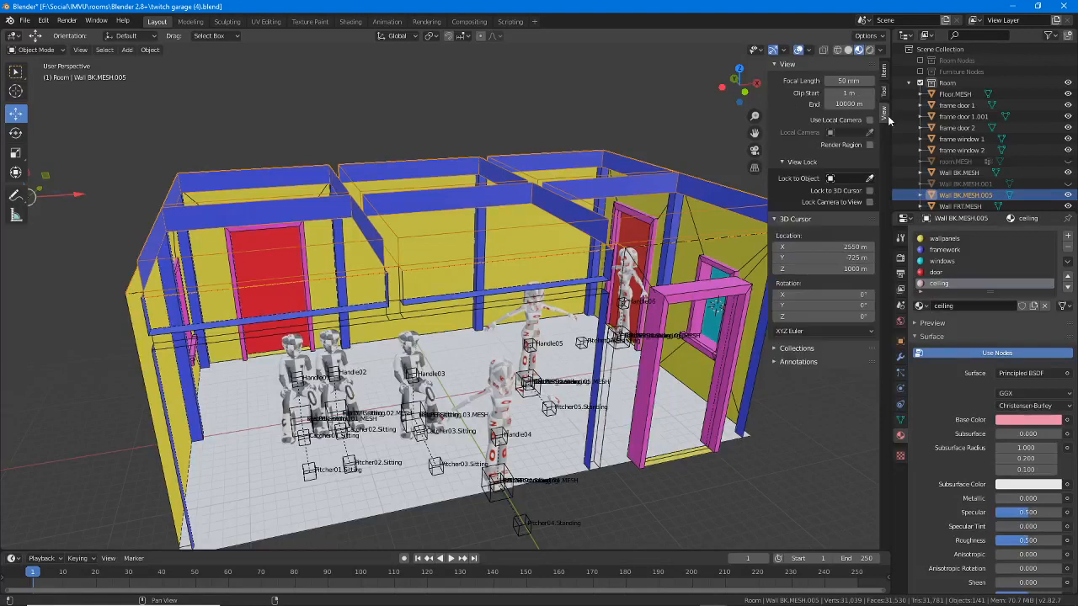
click(849, 246)
text(0)
key(Return)
click(852, 258)
text(0)
key(Return)
click(853, 268)
text(0)
key(Return)
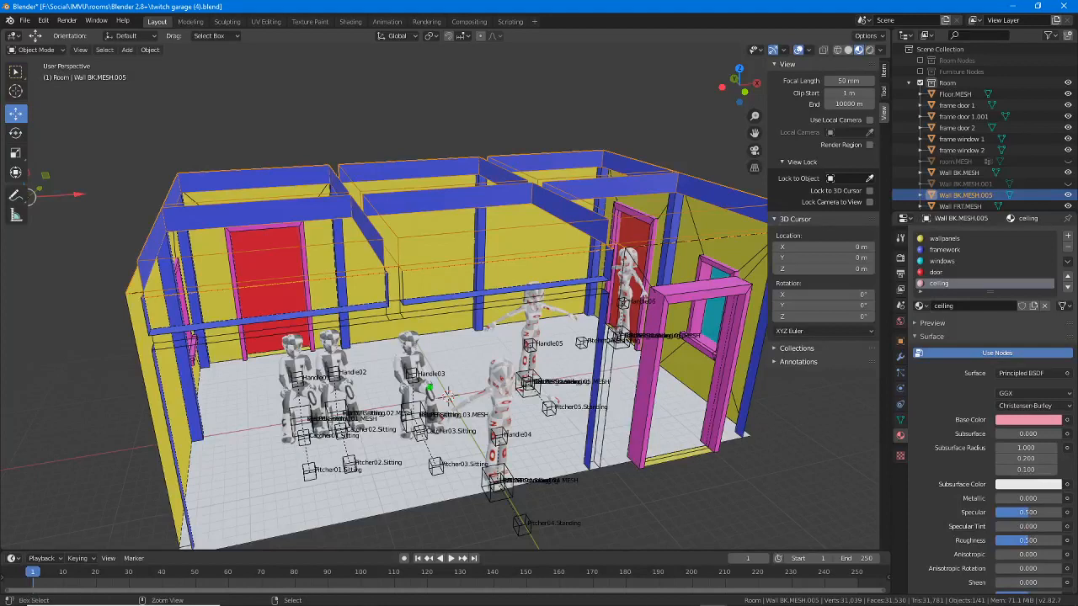
mouse_move(429, 386)
mouse_down()
mouse_move(443, 390)
mouse_move(430, 420)
mouse_move(458, 394)
mouse_up()
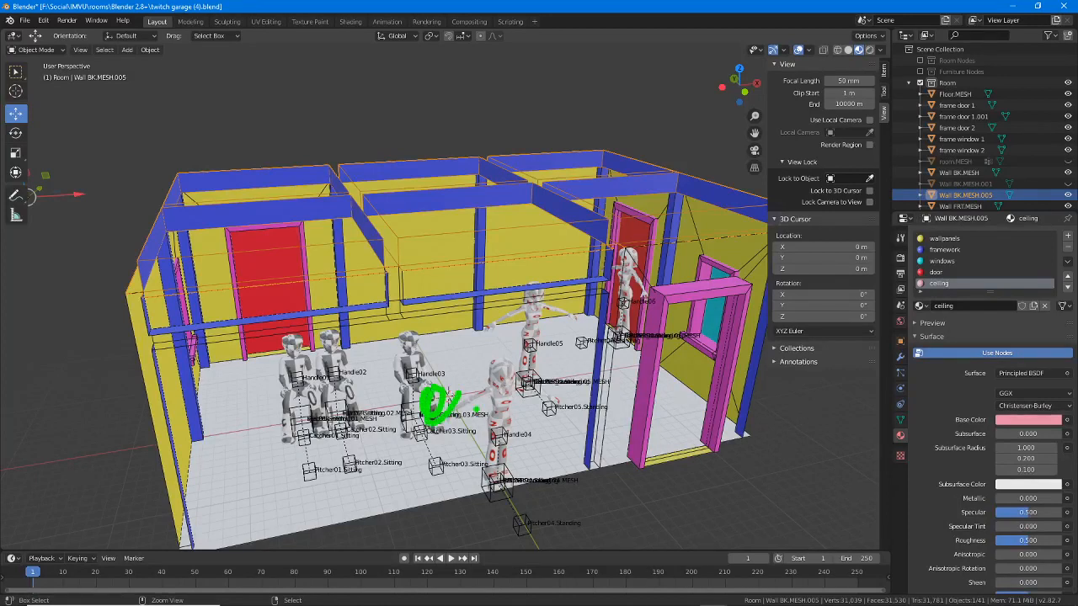
key(Escape)
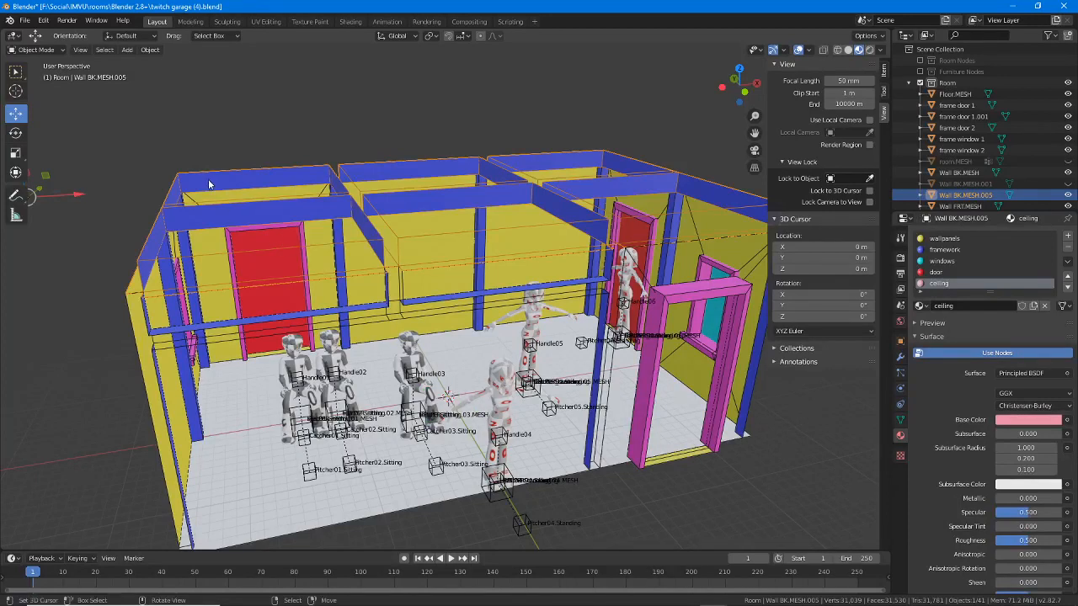
Step: Set the ceiling beam object's origin to the 3D cursor
click(150, 50)
mouse_move(163, 75)
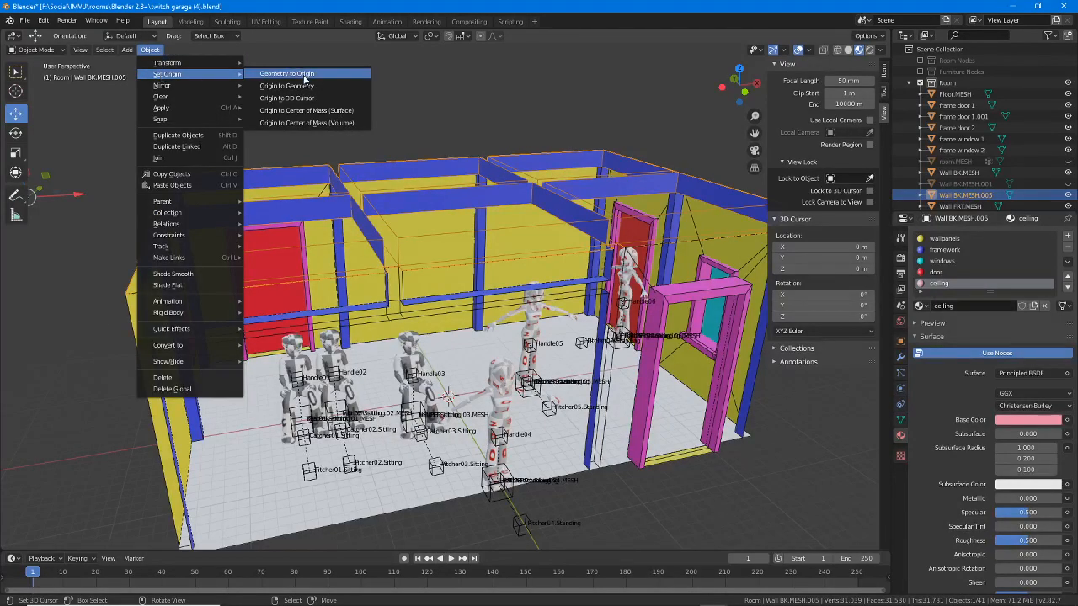
drag(278, 108, 325, 105)
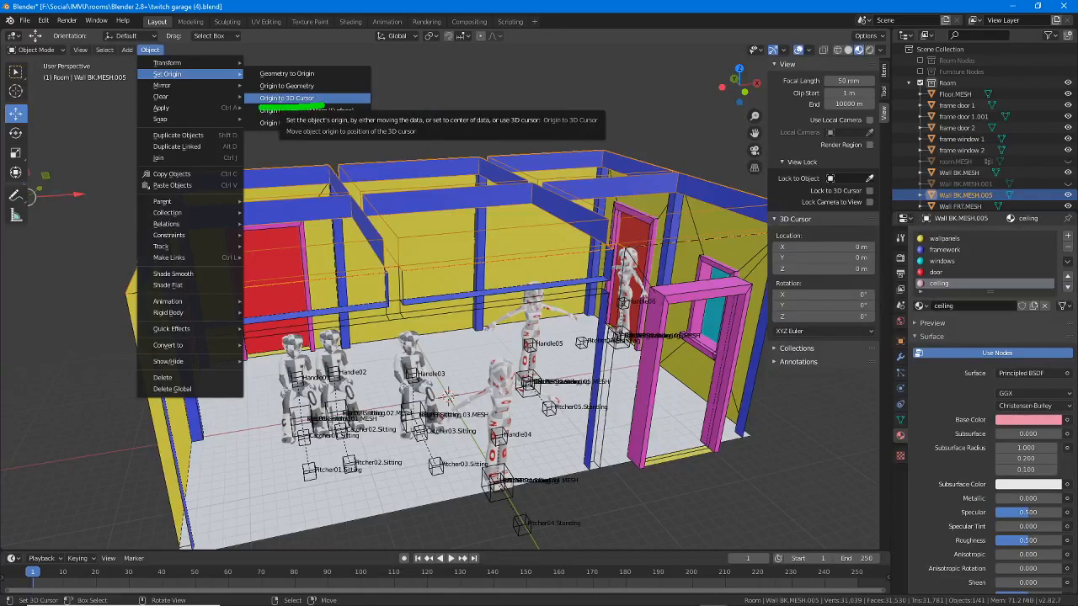
click(286, 98)
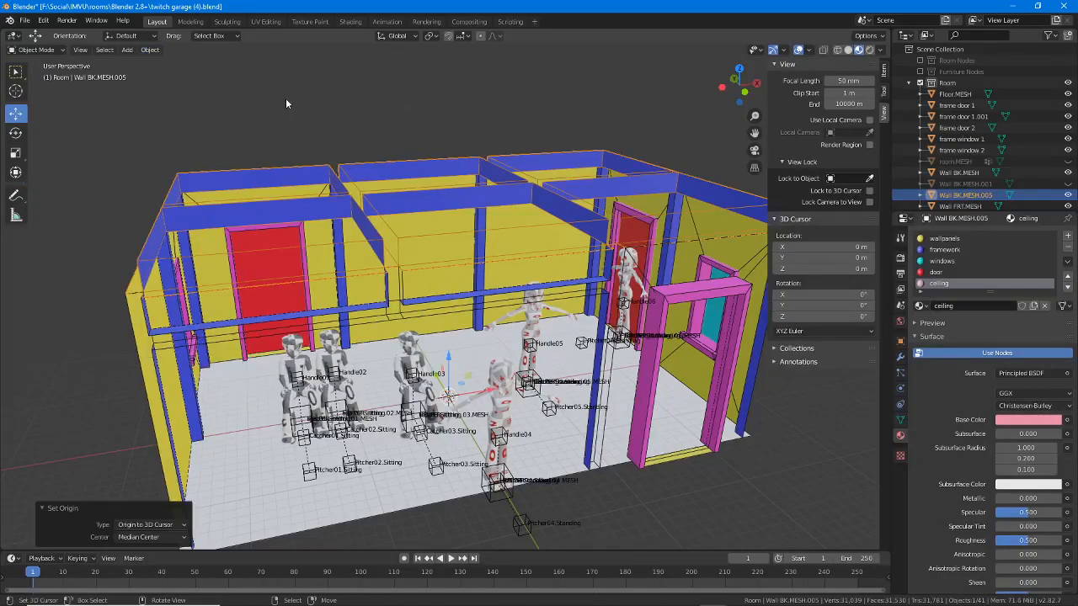
Step: Try moving the ceiling beam object up off the walls, and cancel the move
mouse_move(486, 284)
middle_down()
mouse_move(468, 283)
mouse_move(642, 268)
mouse_move(483, 227)
mouse_move(478, 275)
mouse_move(498, 292)
middle_up()
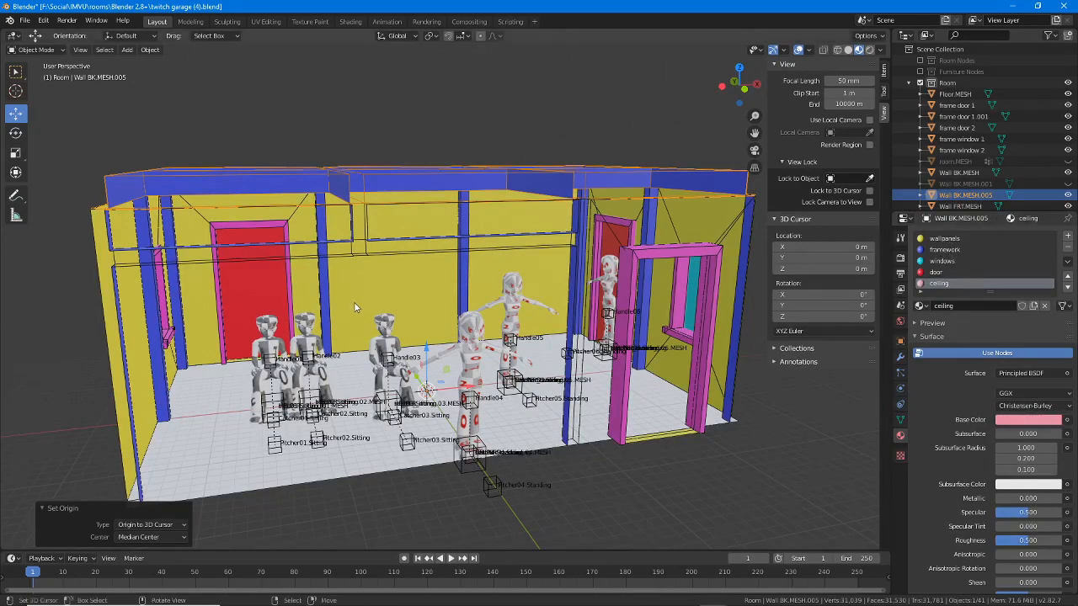
middle_drag(355, 307, 374, 339)
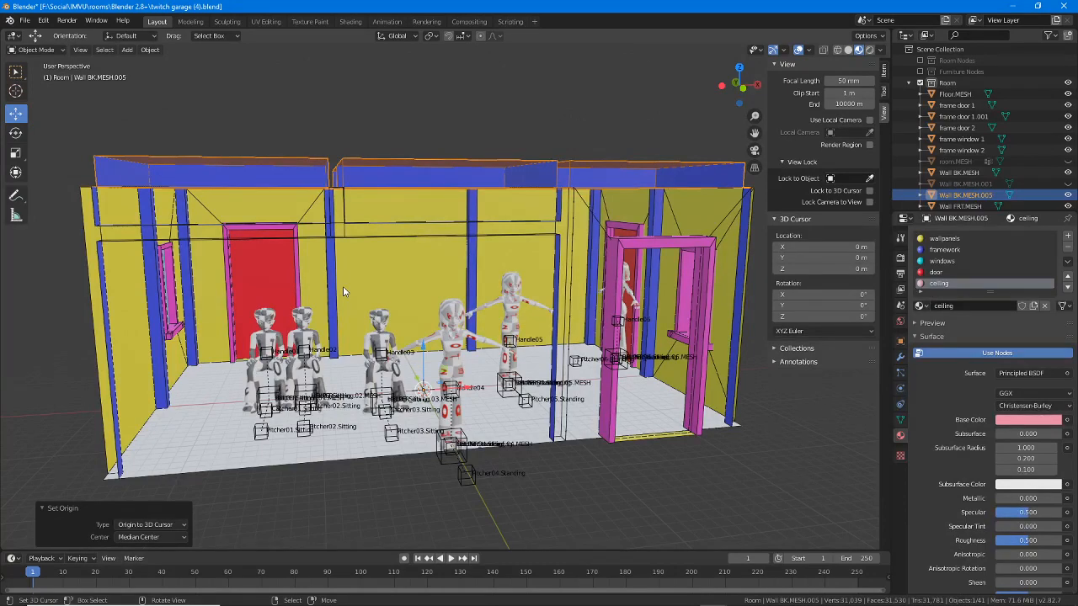
middle_drag(255, 176, 375, 235)
key(g)
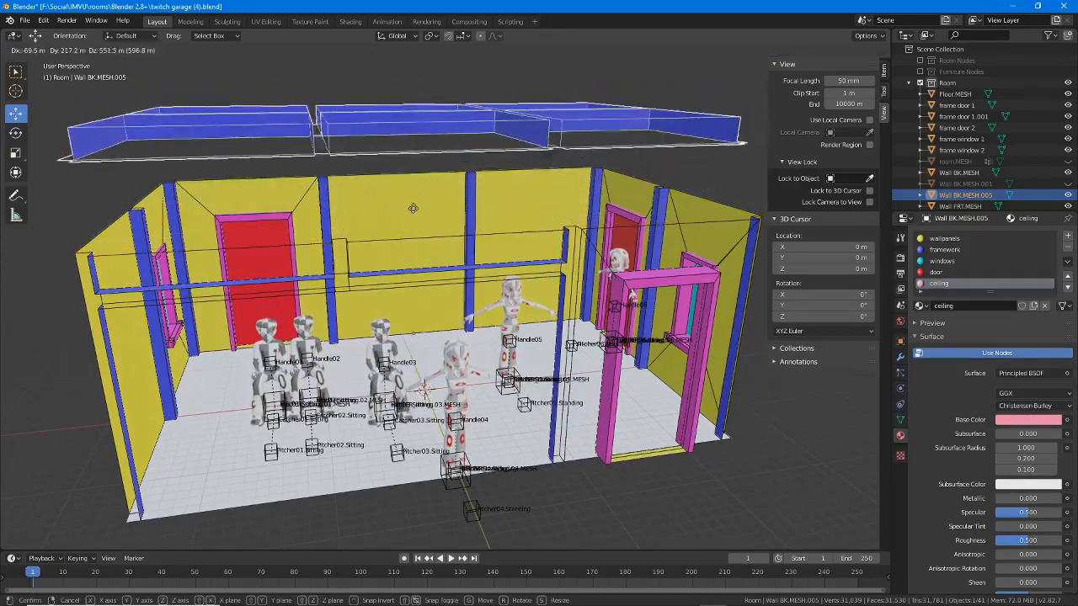
right_click(413, 208)
Step: Select Wall FRT.MESH and then Wall RT.MESH to check where their origin points sit
click(412, 277)
middle_drag(458, 308, 460, 283)
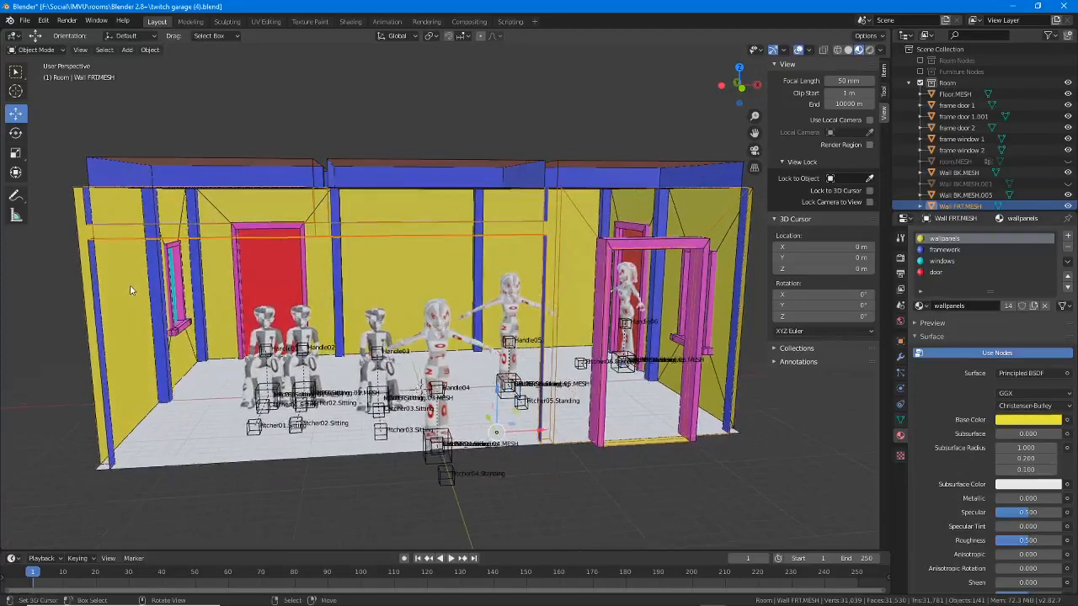
right_click(130, 291)
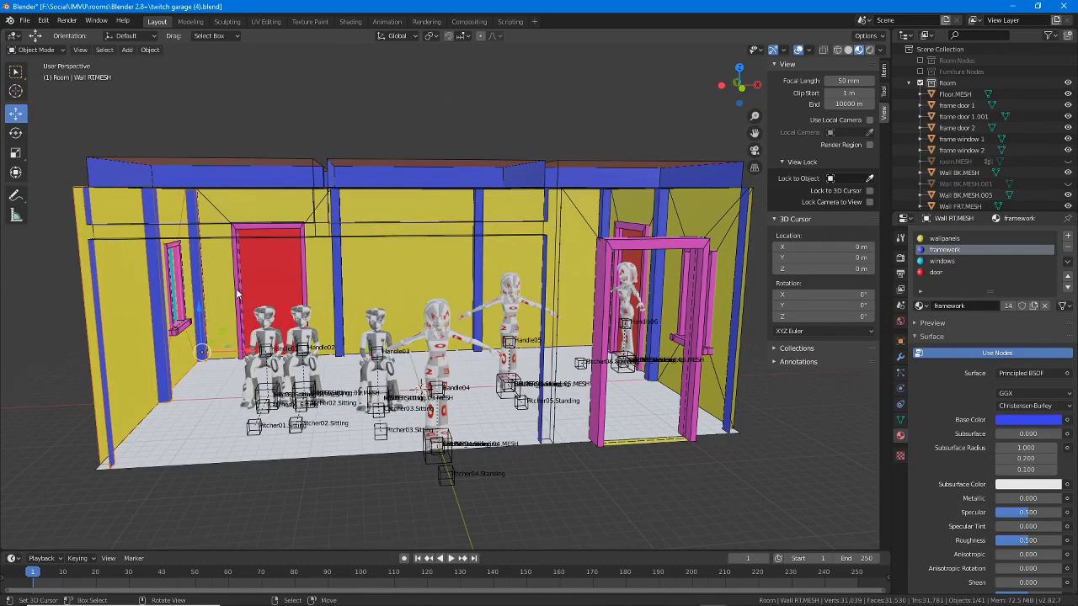
mouse_move(250, 301)
middle_down()
mouse_move(243, 275)
mouse_move(251, 300)
middle_up()
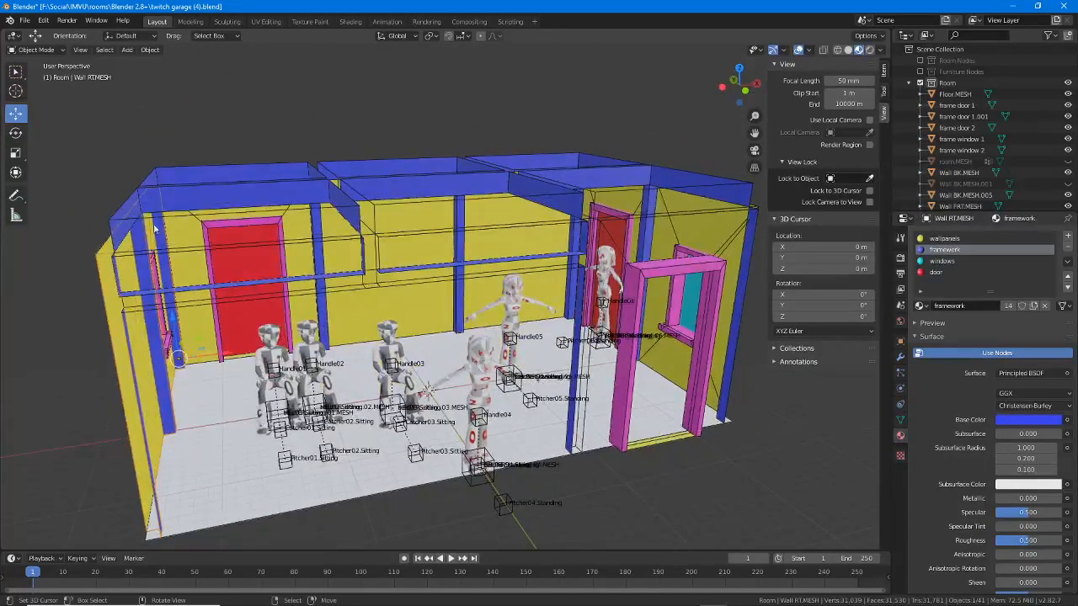
Step: Save the scene as a new version named twitch garage (5).blend
click(24, 20)
click(37, 105)
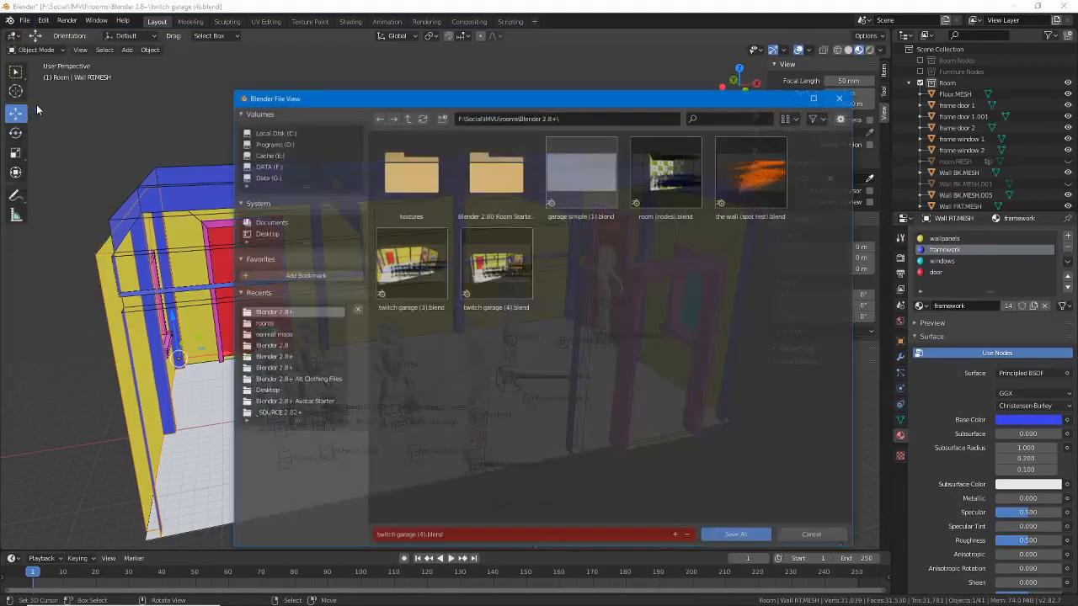
click(419, 535)
click(421, 535)
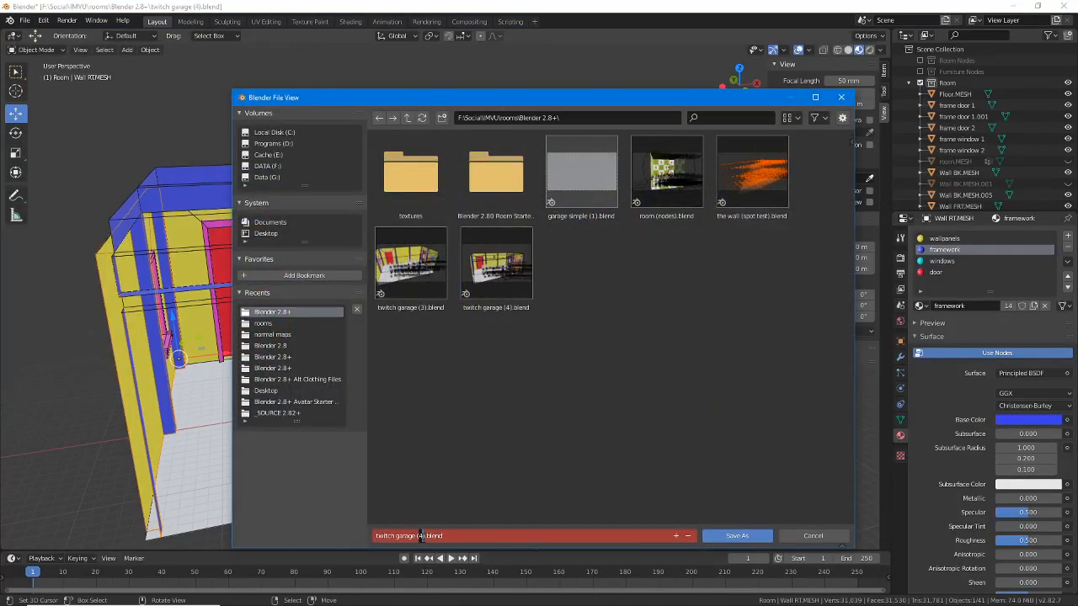
text(5)
key(Return)
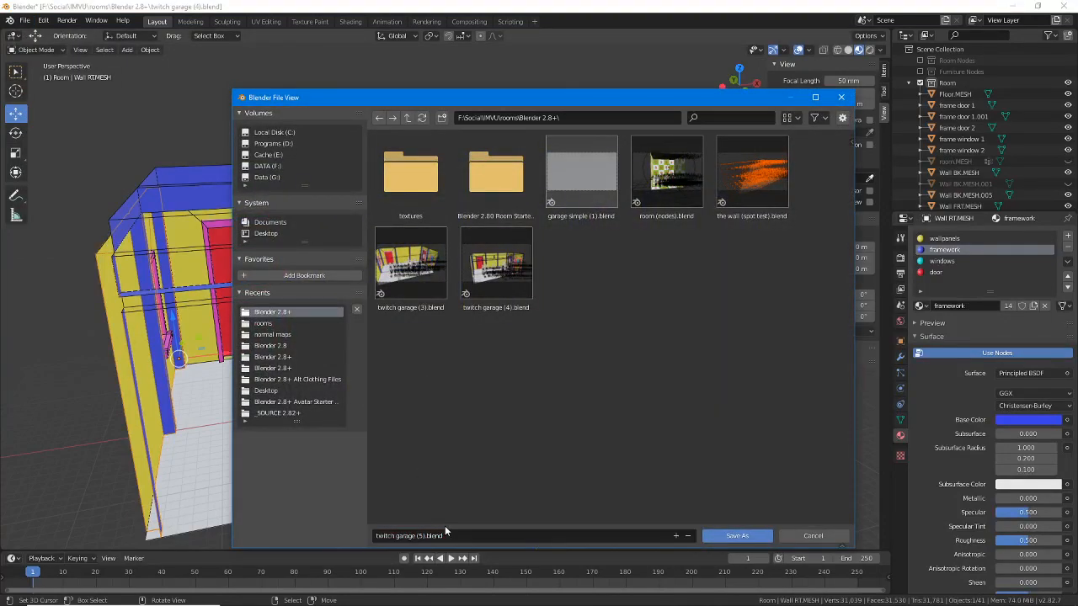
click(744, 538)
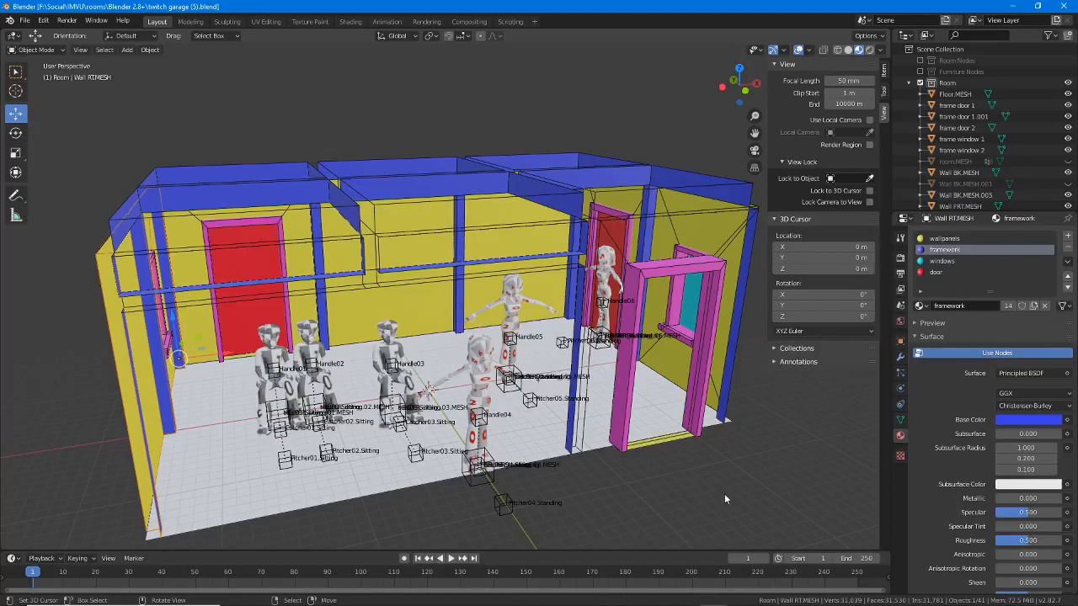
Step: Select the seated and standing seat nodes in turn, ending with seat05.Standing, to review their placement in the room
right_click(318, 395)
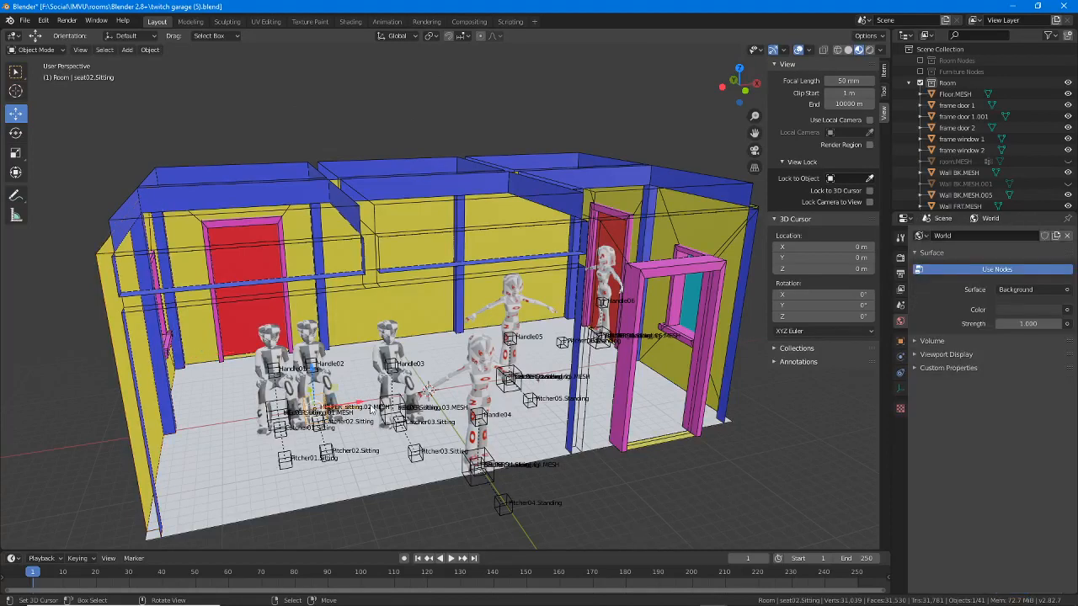
right_click(389, 398)
right_click(510, 377)
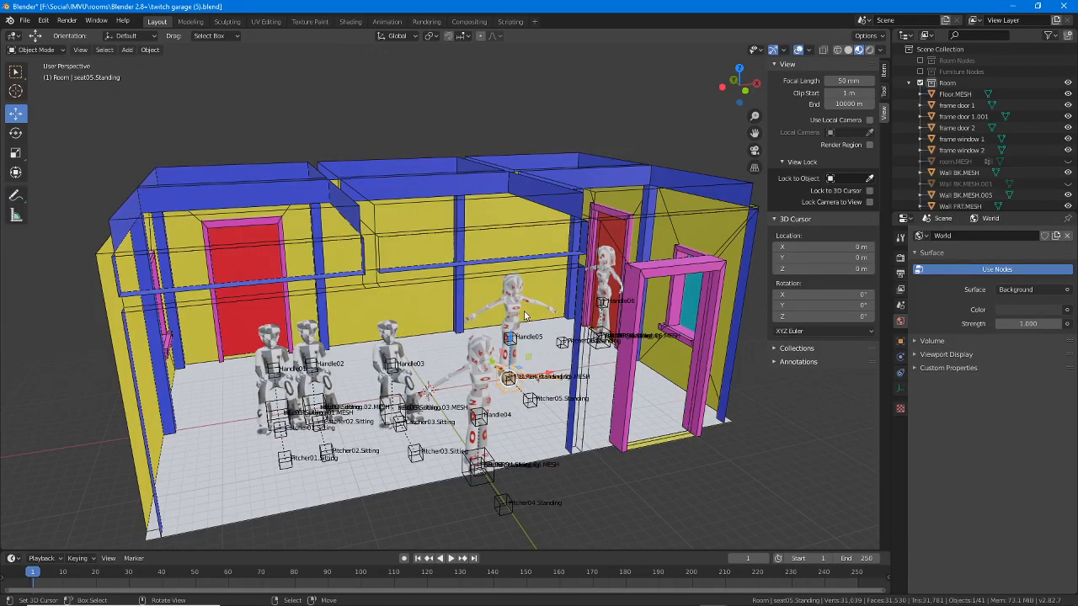
middle_drag(522, 316, 502, 320)
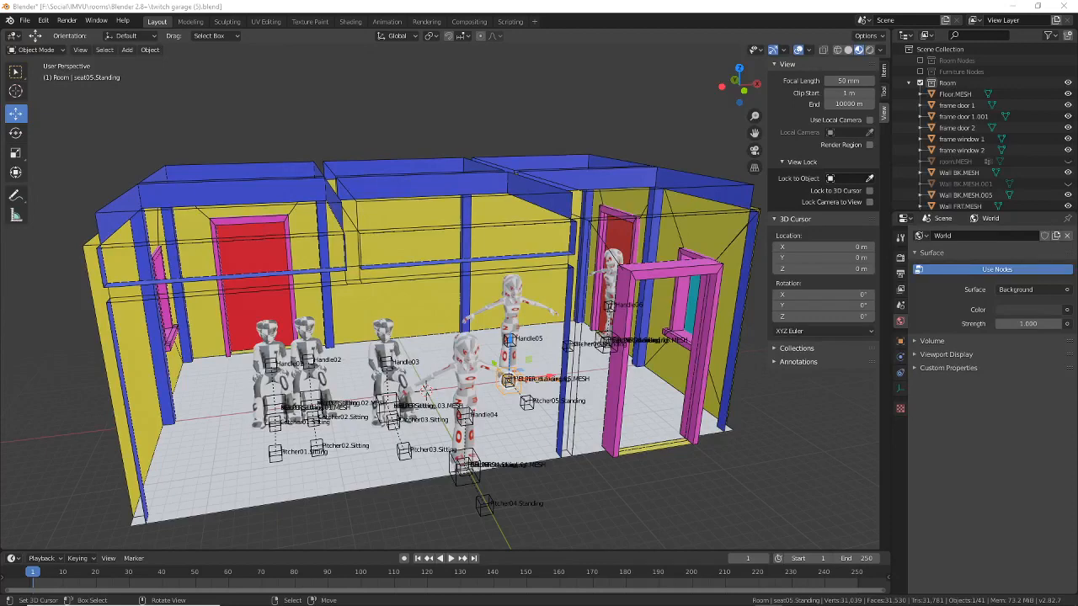
Step: Enable the Blocks collection and move the smlblocks3.MESH stack about 533 m along the Y axis towards the back wall
scroll(1020, 155, down, 5)
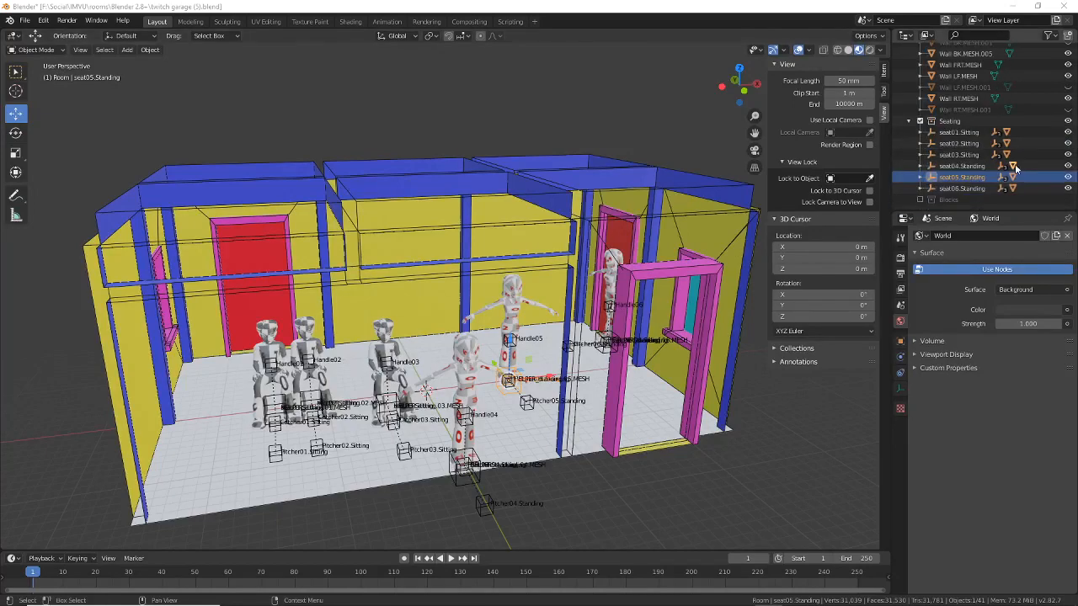
click(919, 200)
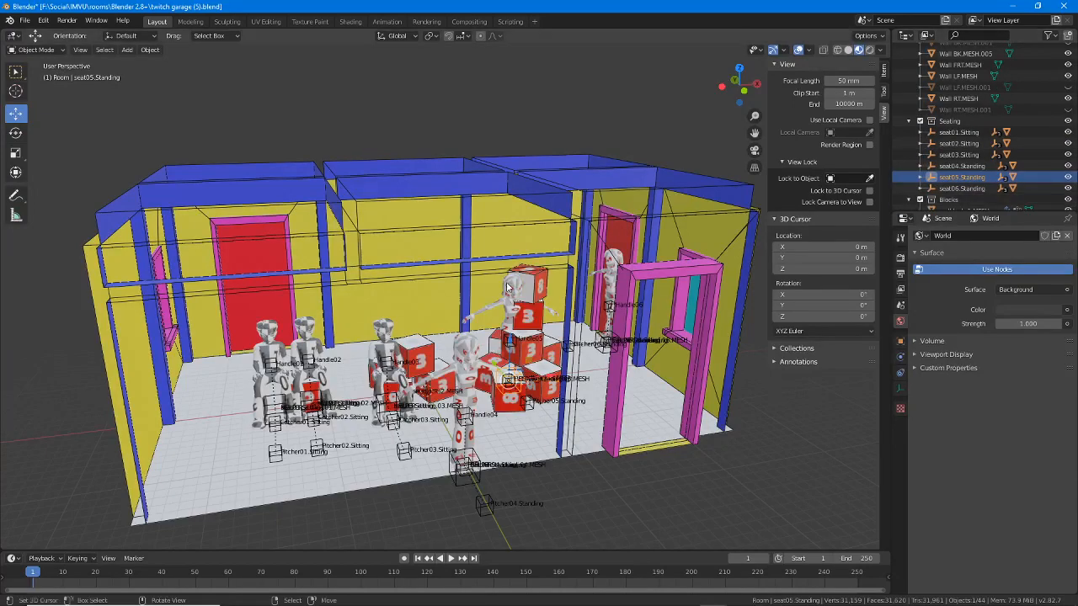
middle_drag(508, 288, 502, 326)
click(539, 314)
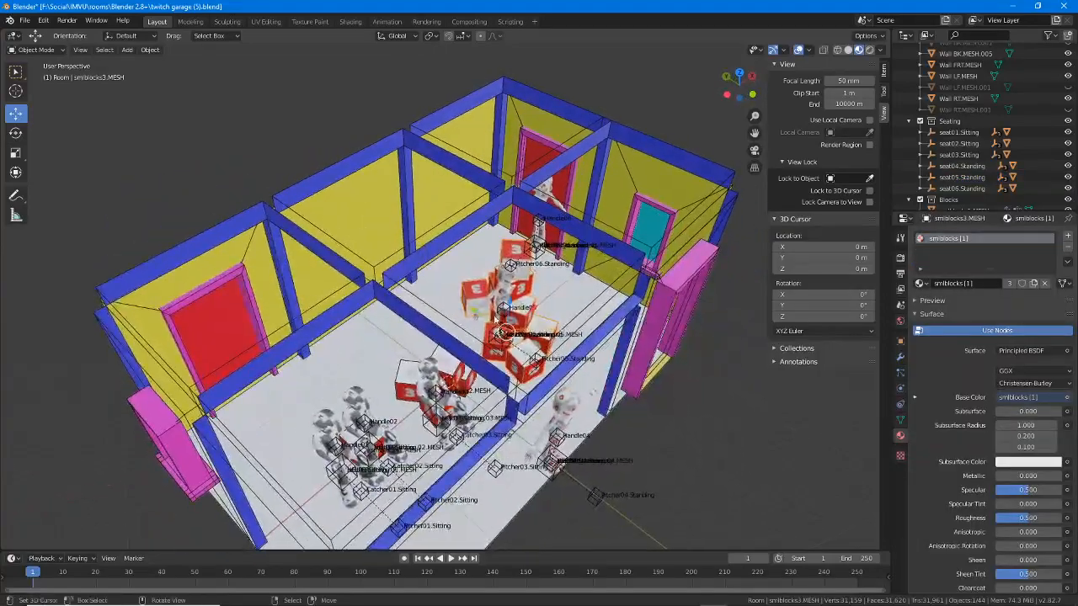
key(g)
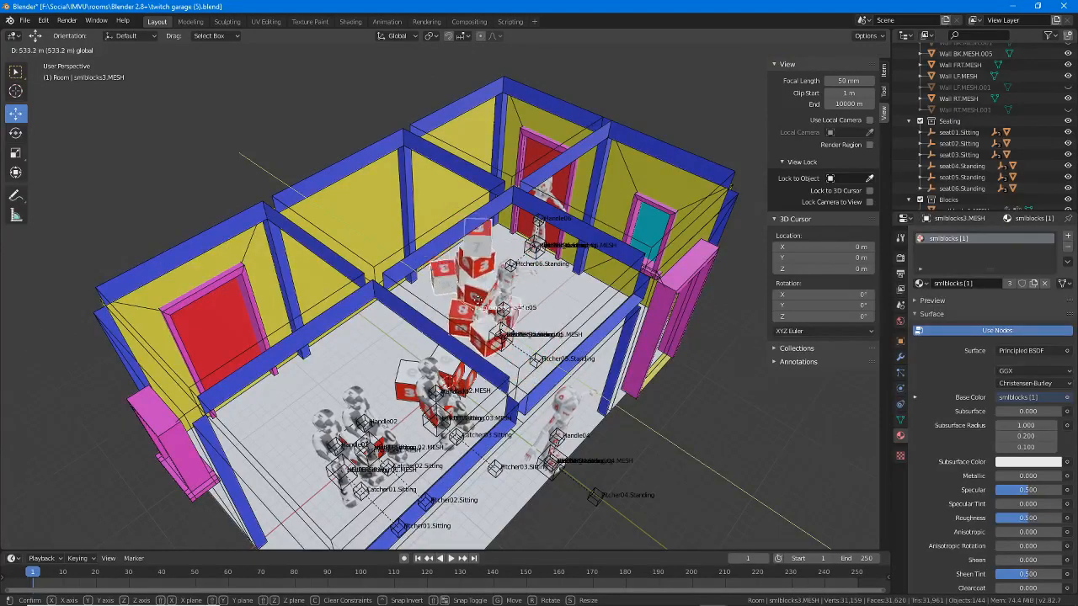
key(y)
click(473, 303)
Step: Select seat03.Sitting and examine the seats and blocks inside the room from several angles
middle_drag(474, 303, 463, 345)
click(394, 397)
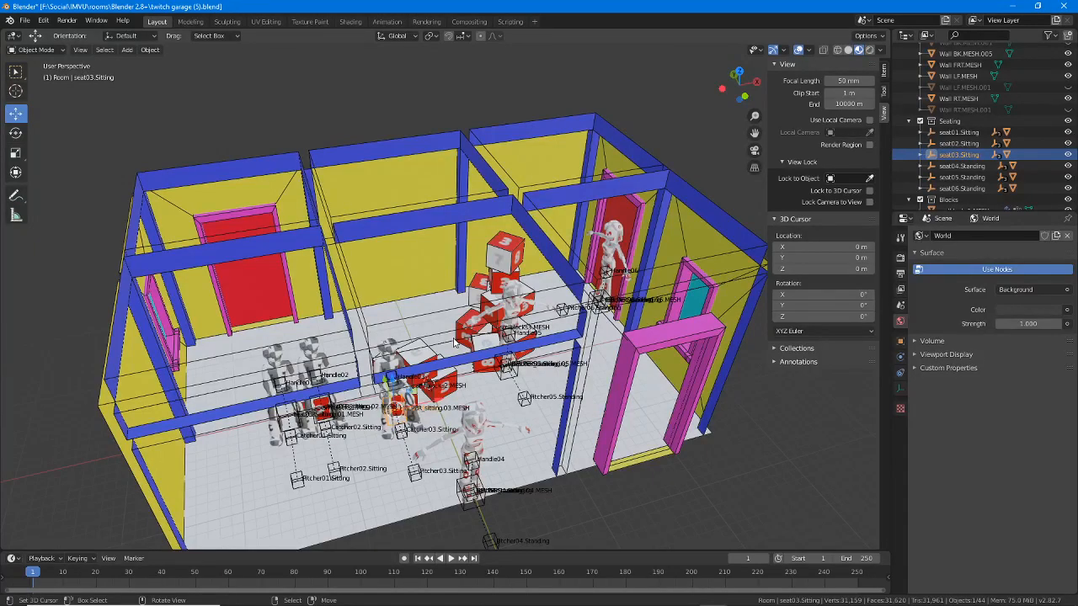
middle_drag(455, 343, 423, 337)
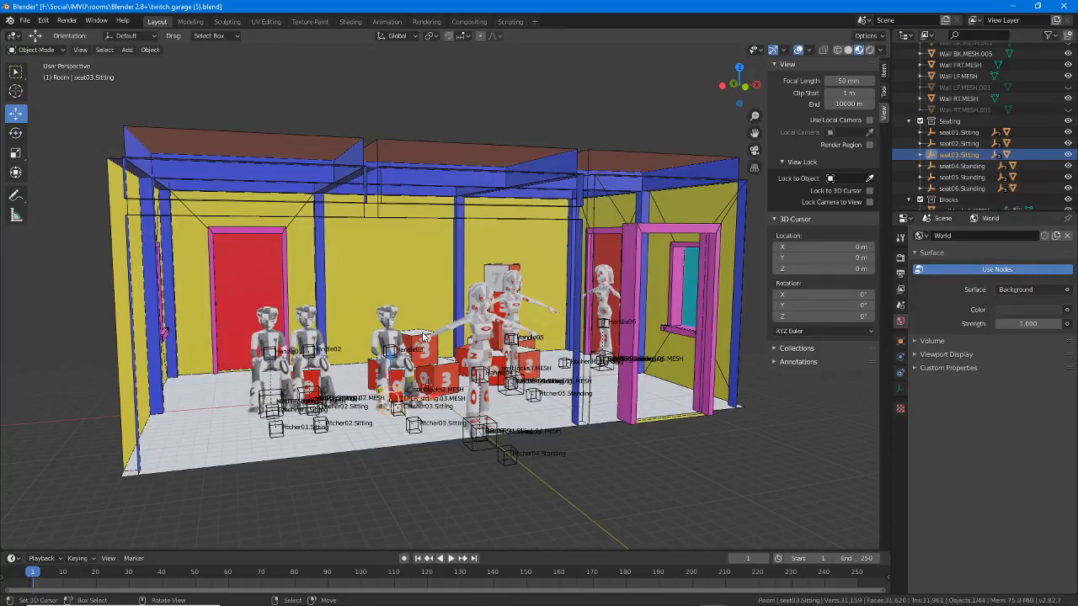
middle_drag(423, 337, 437, 360)
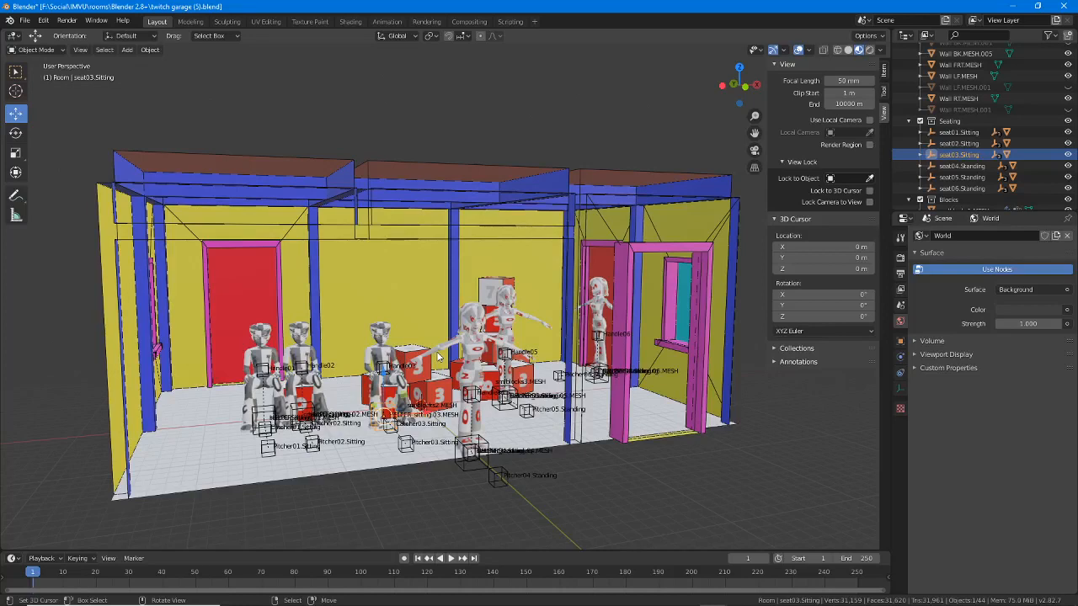